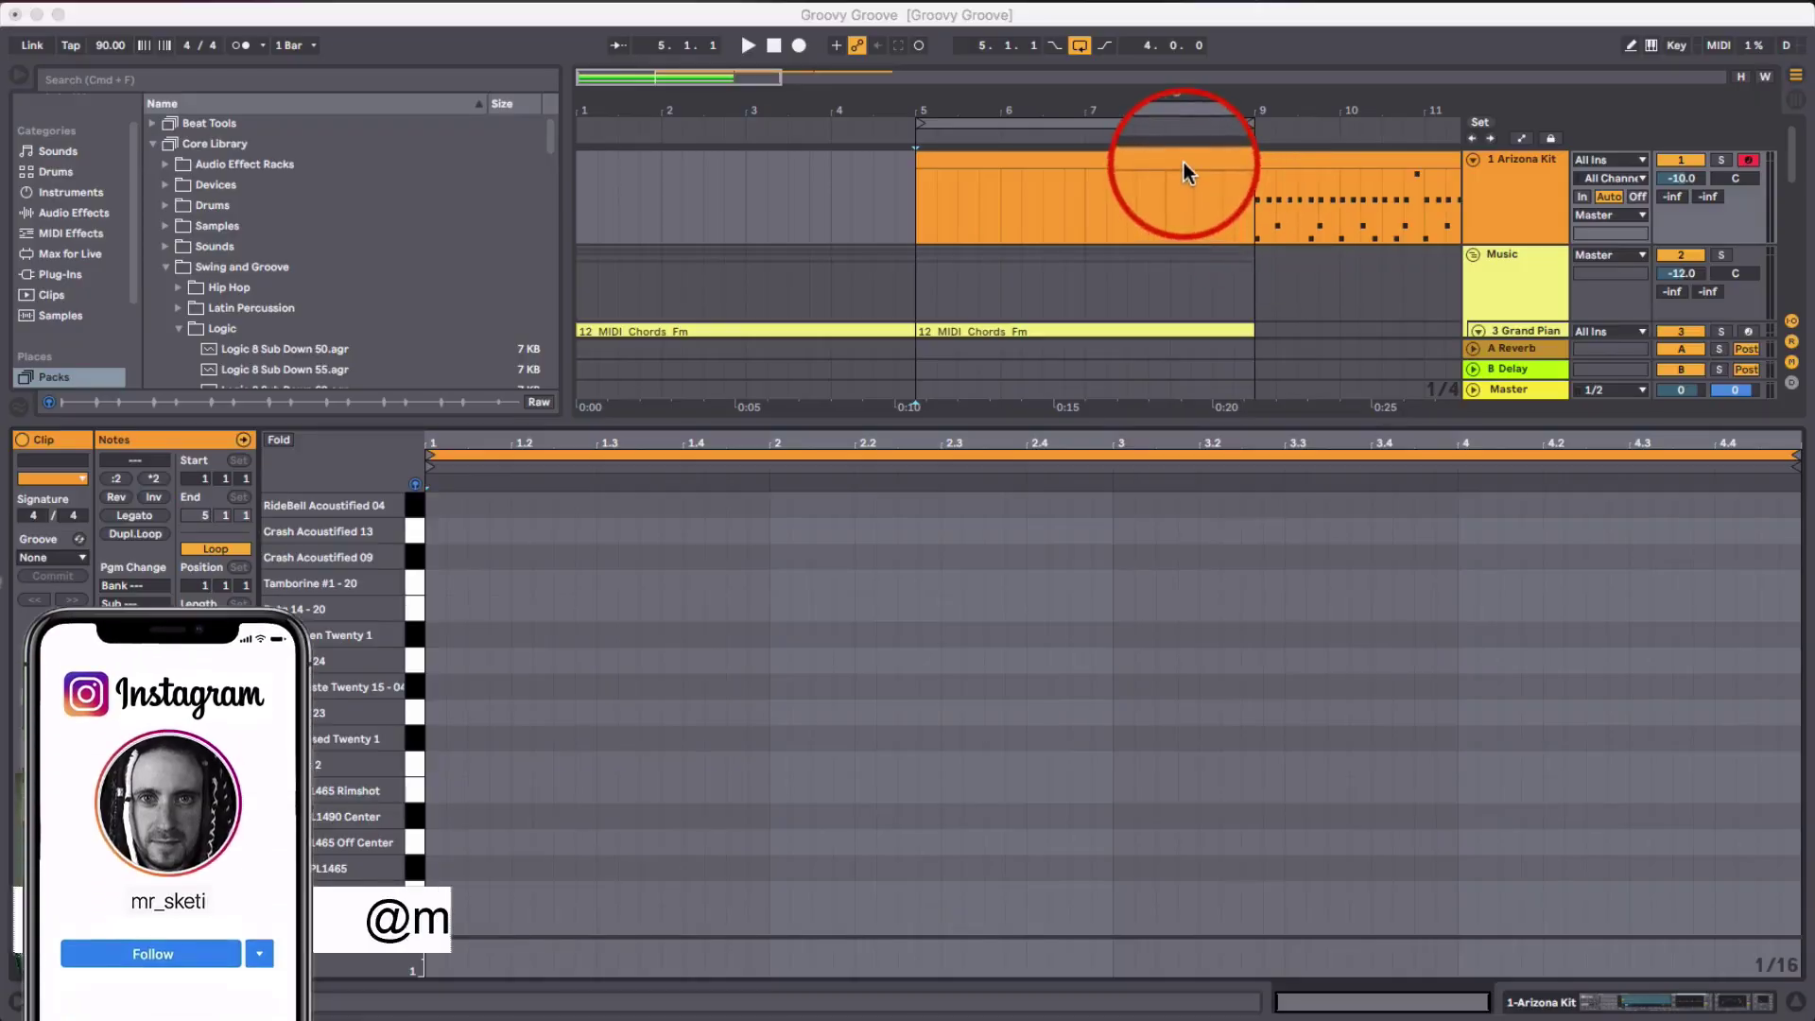
- Zoom out on the arrangement and hide the Detail View so every track is visible
left_click(1019, 165)
left_click_drag(1073, 106, 968, 109)
scroll(968, 225, "down", 3)
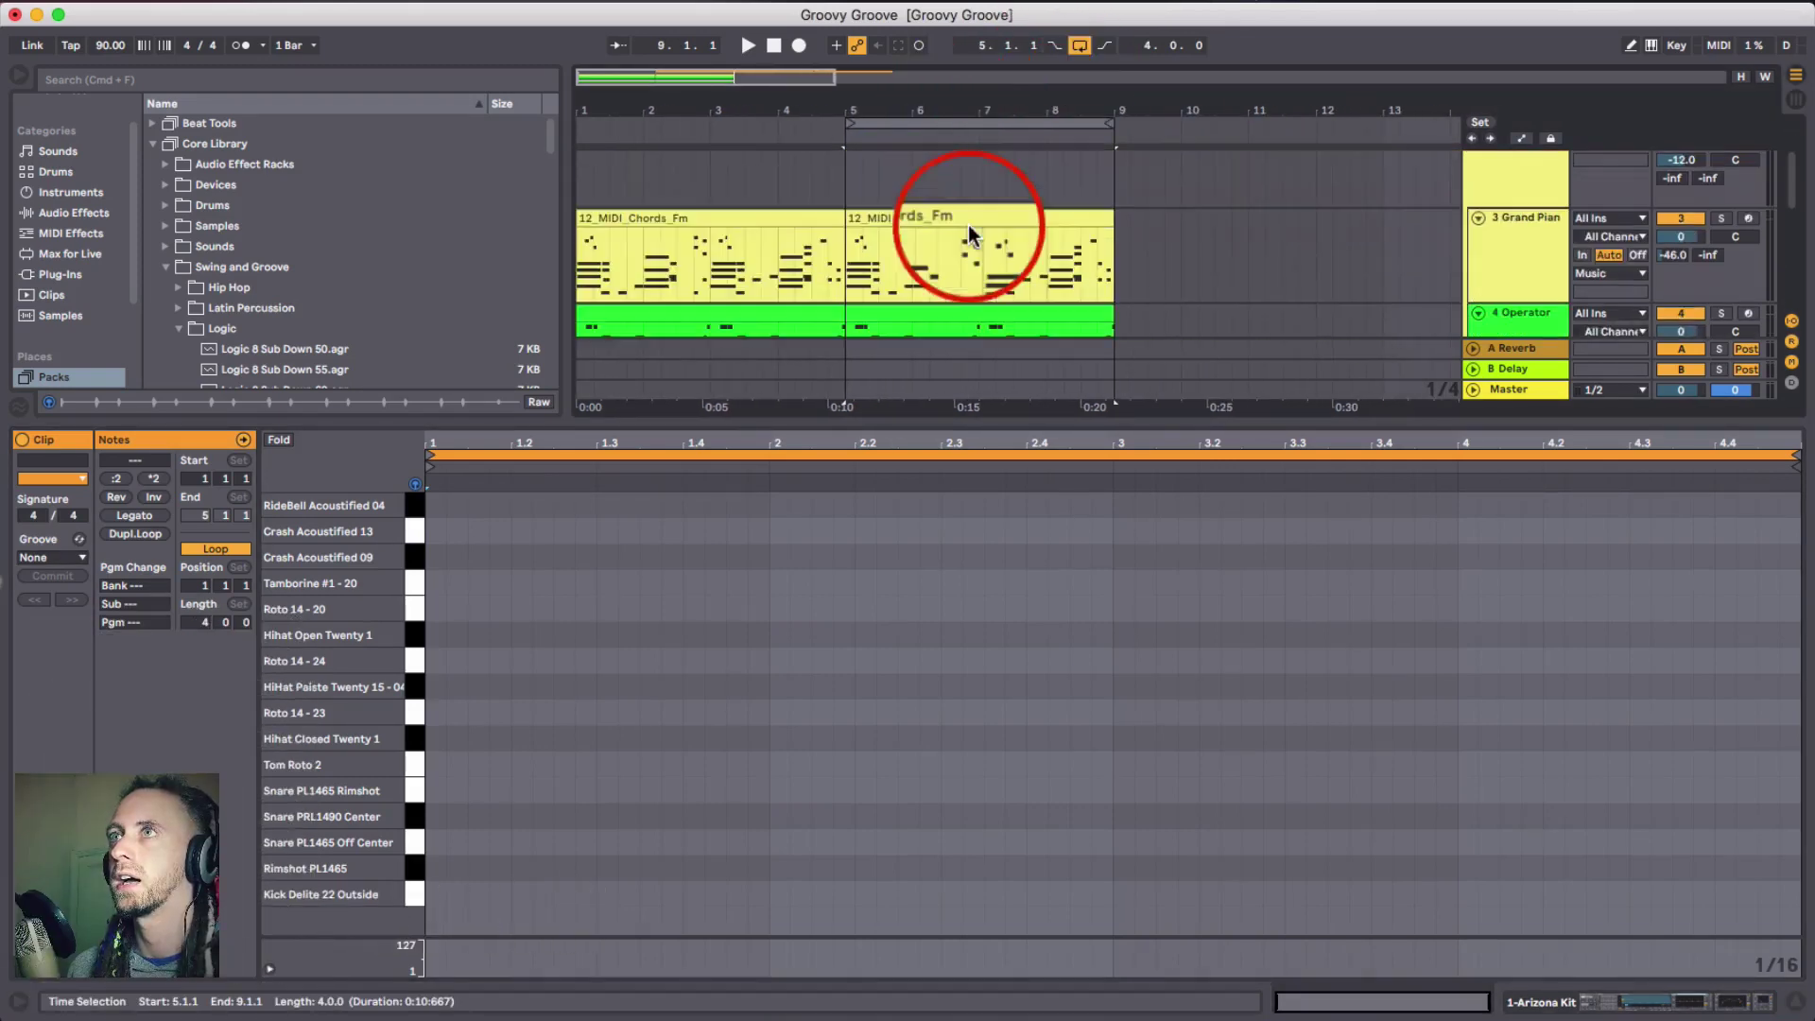
scroll(953, 242, "down", 2)
left_click(1792, 1005)
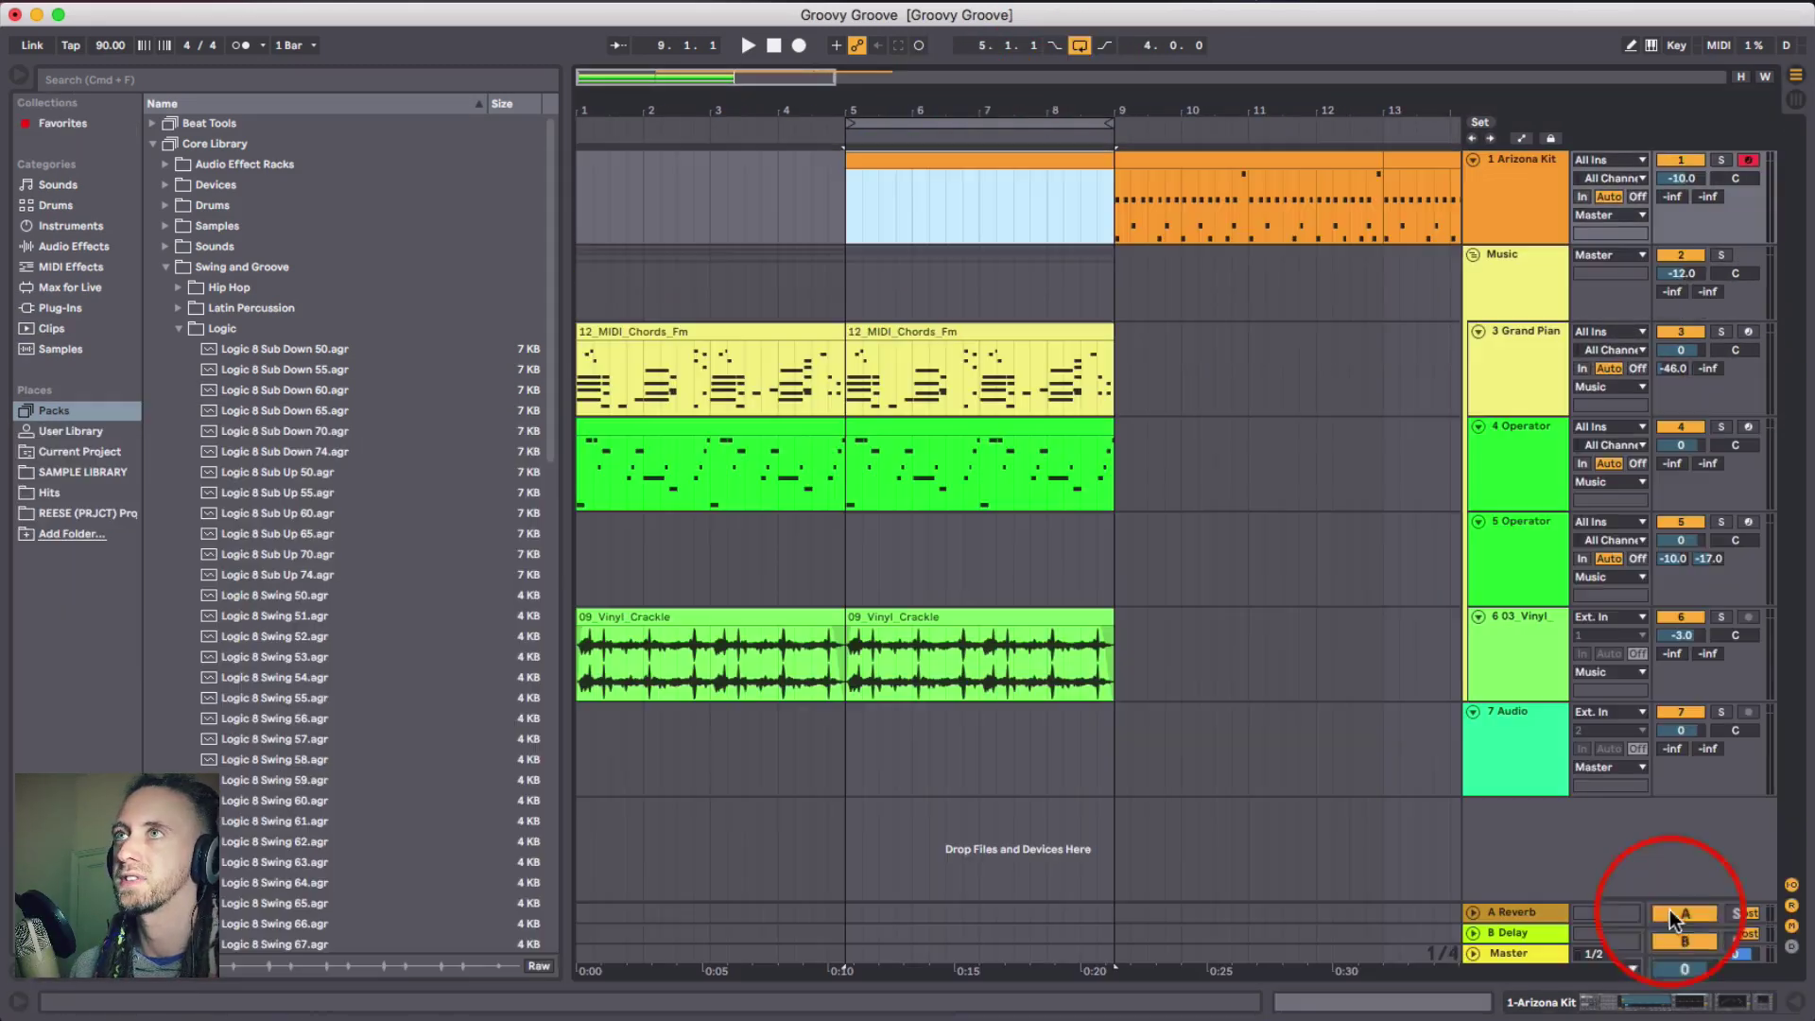
left_click(965, 424)
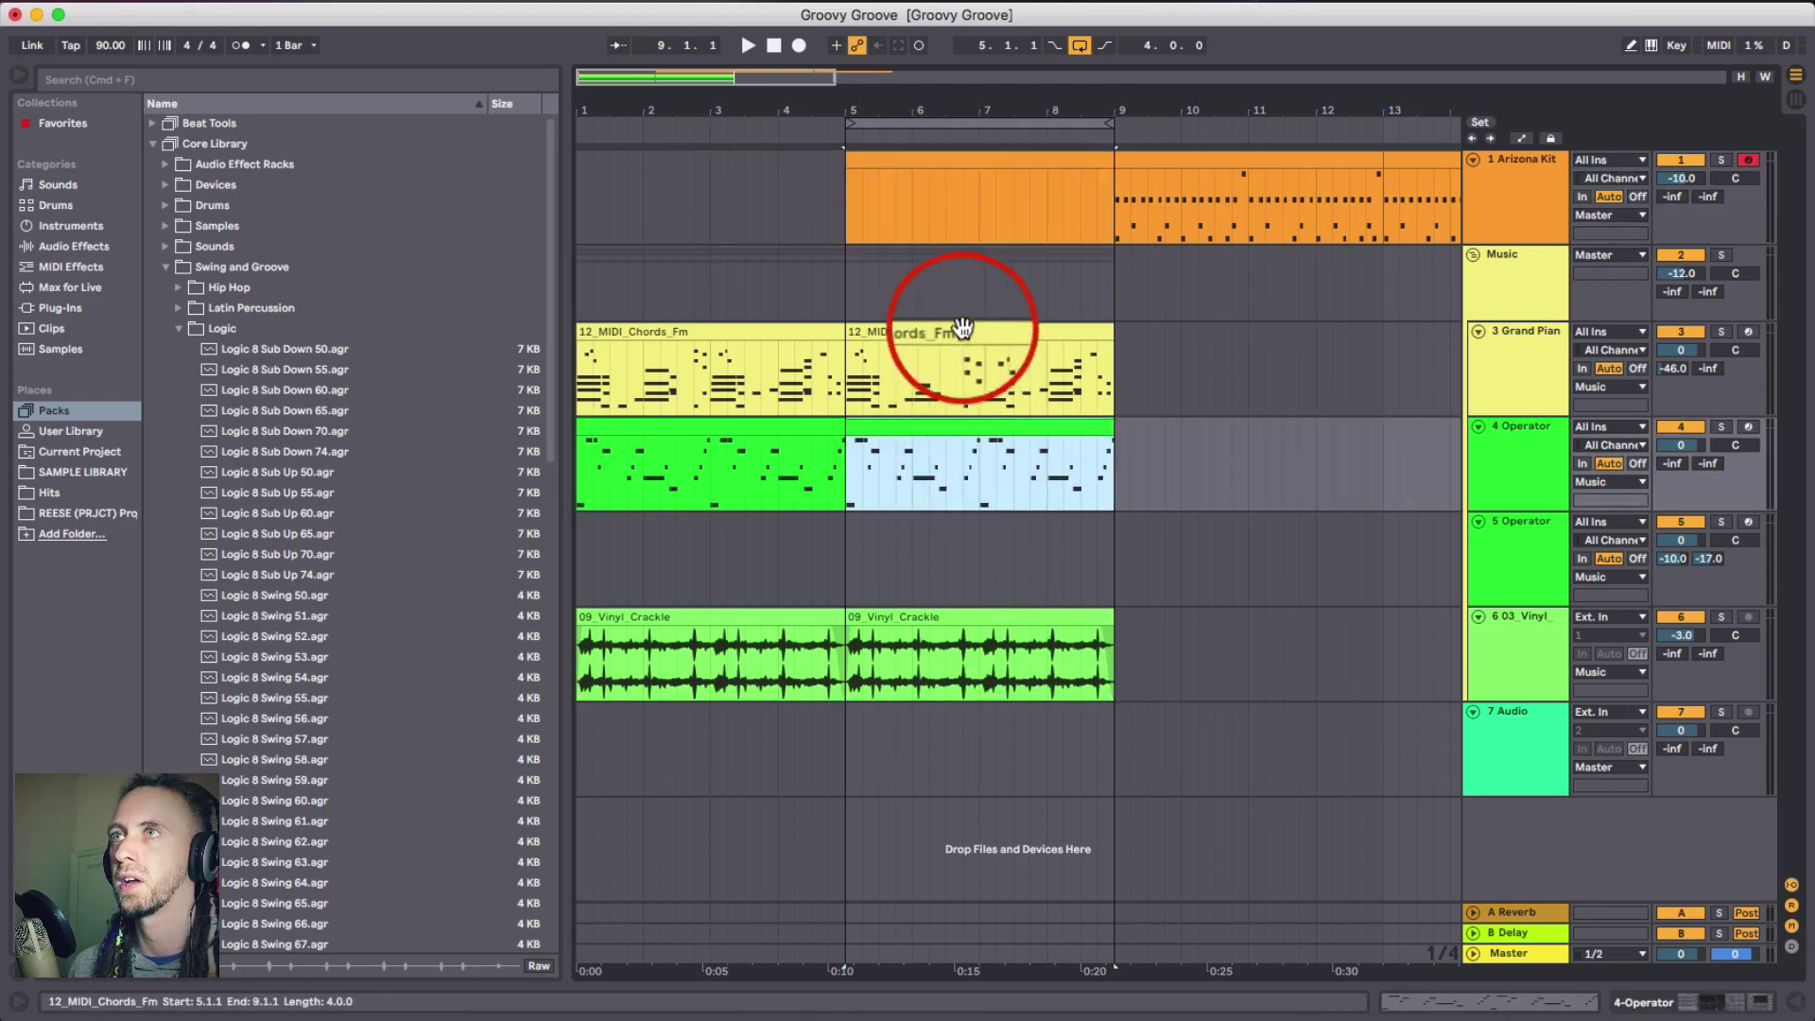
left_click(965, 331)
left_click(920, 618)
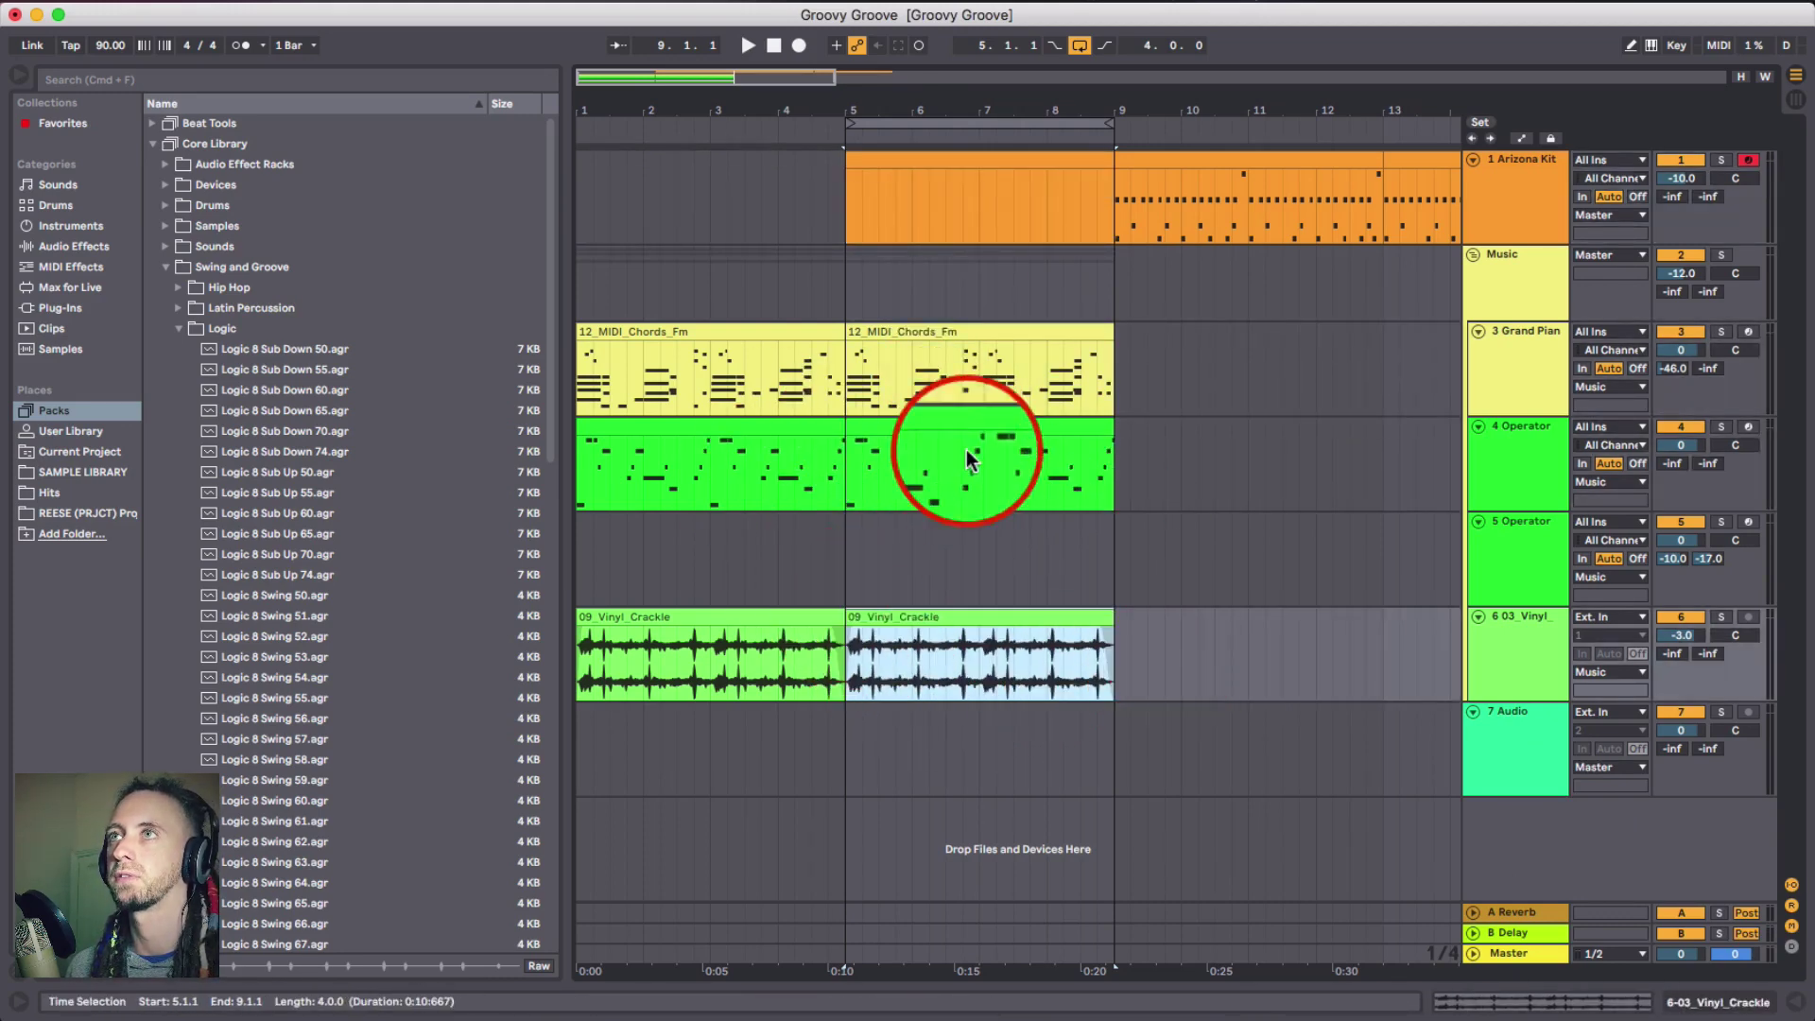
left_click(924, 331)
left_click(1501, 263)
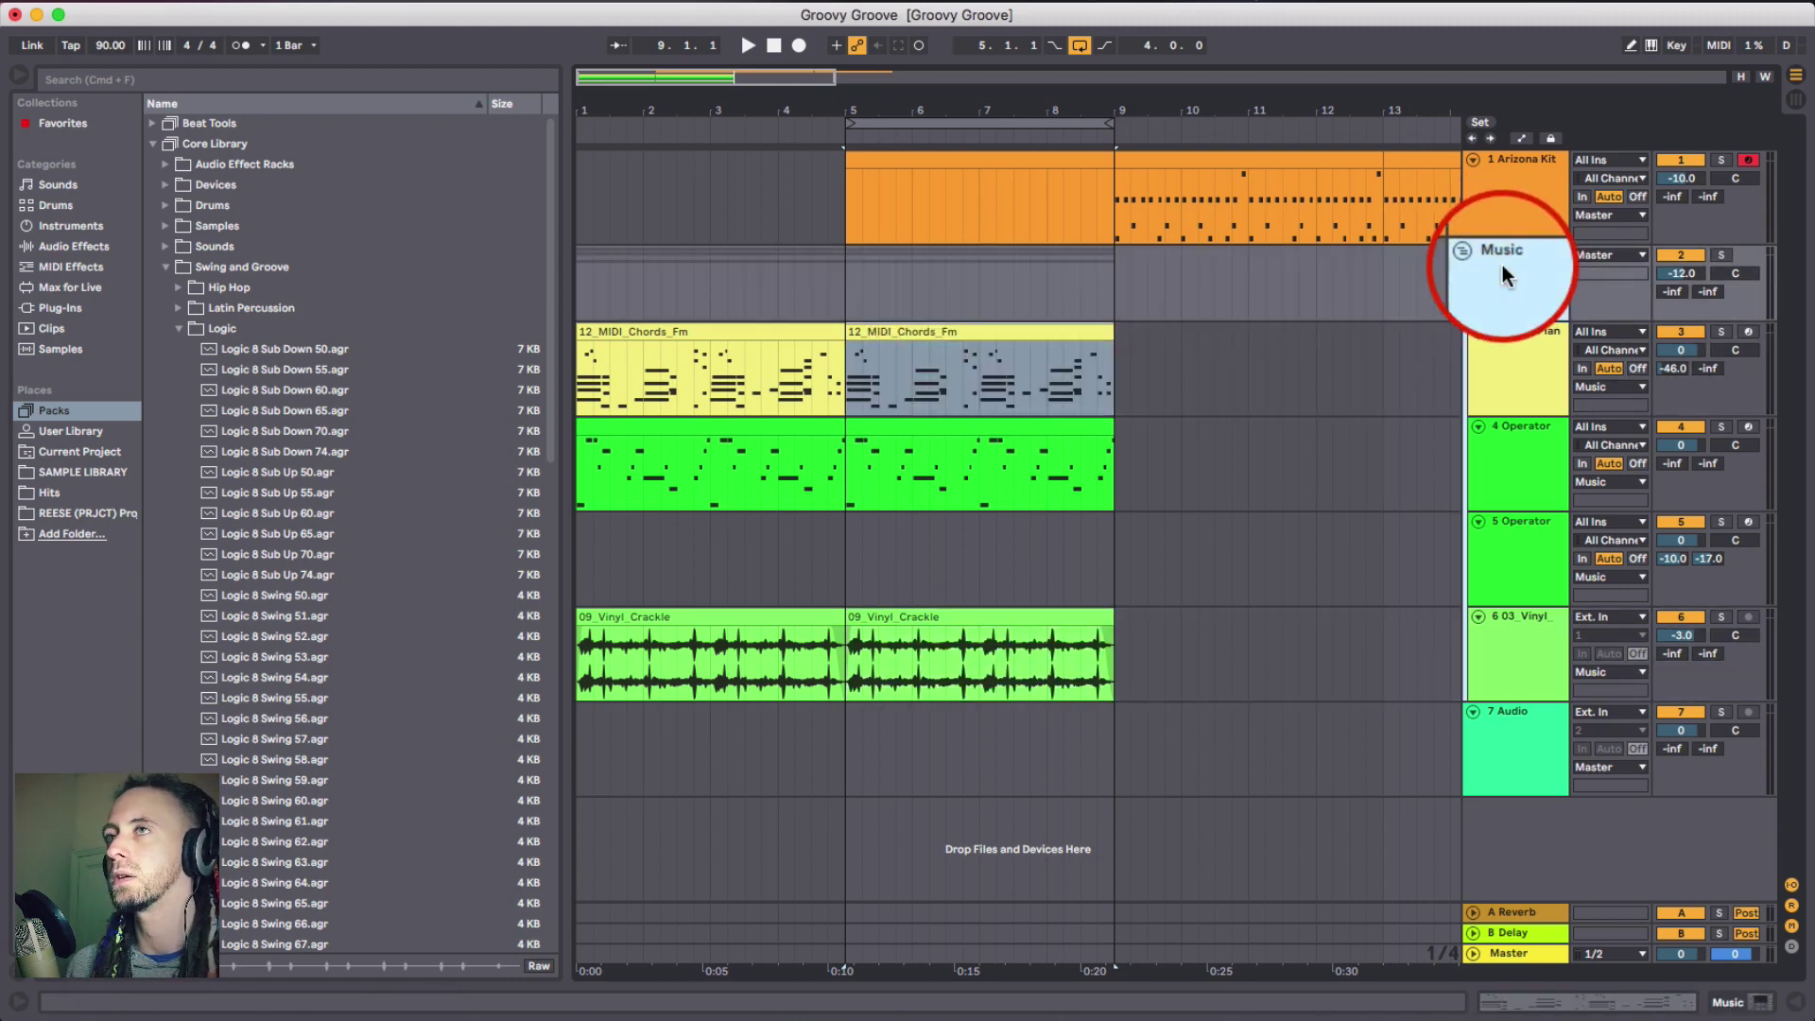
key("space")
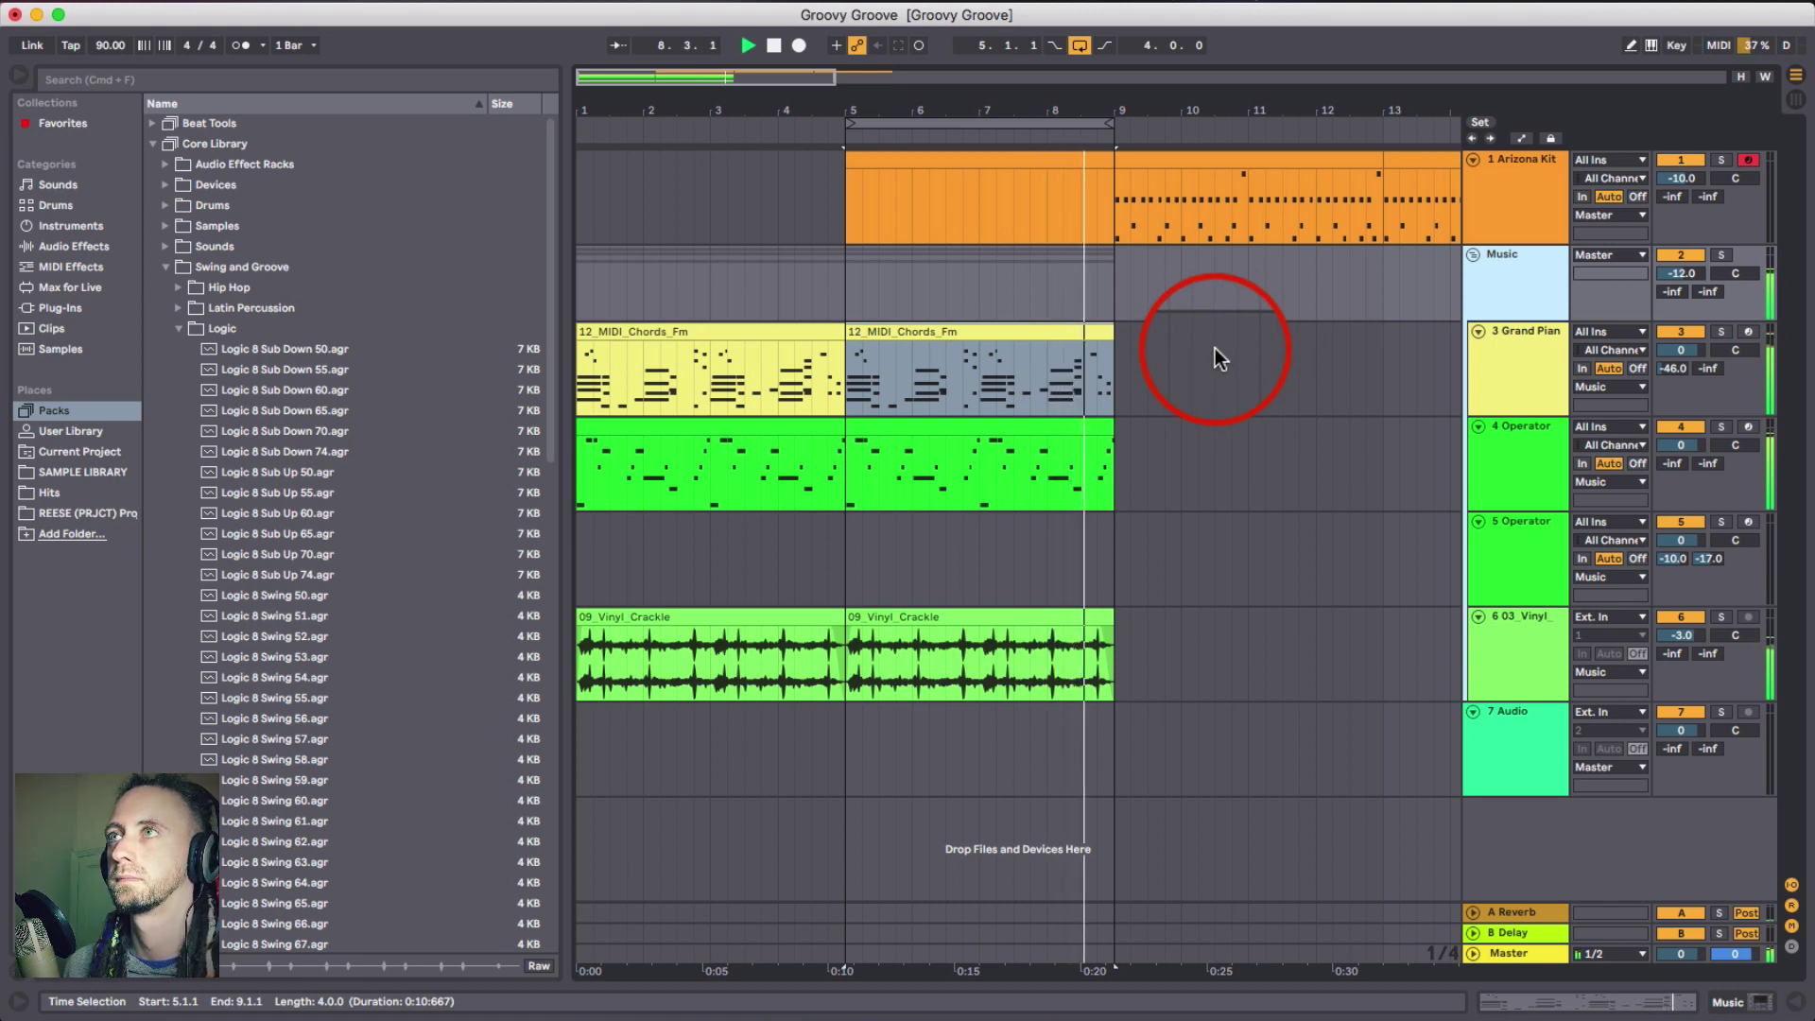
key("space")
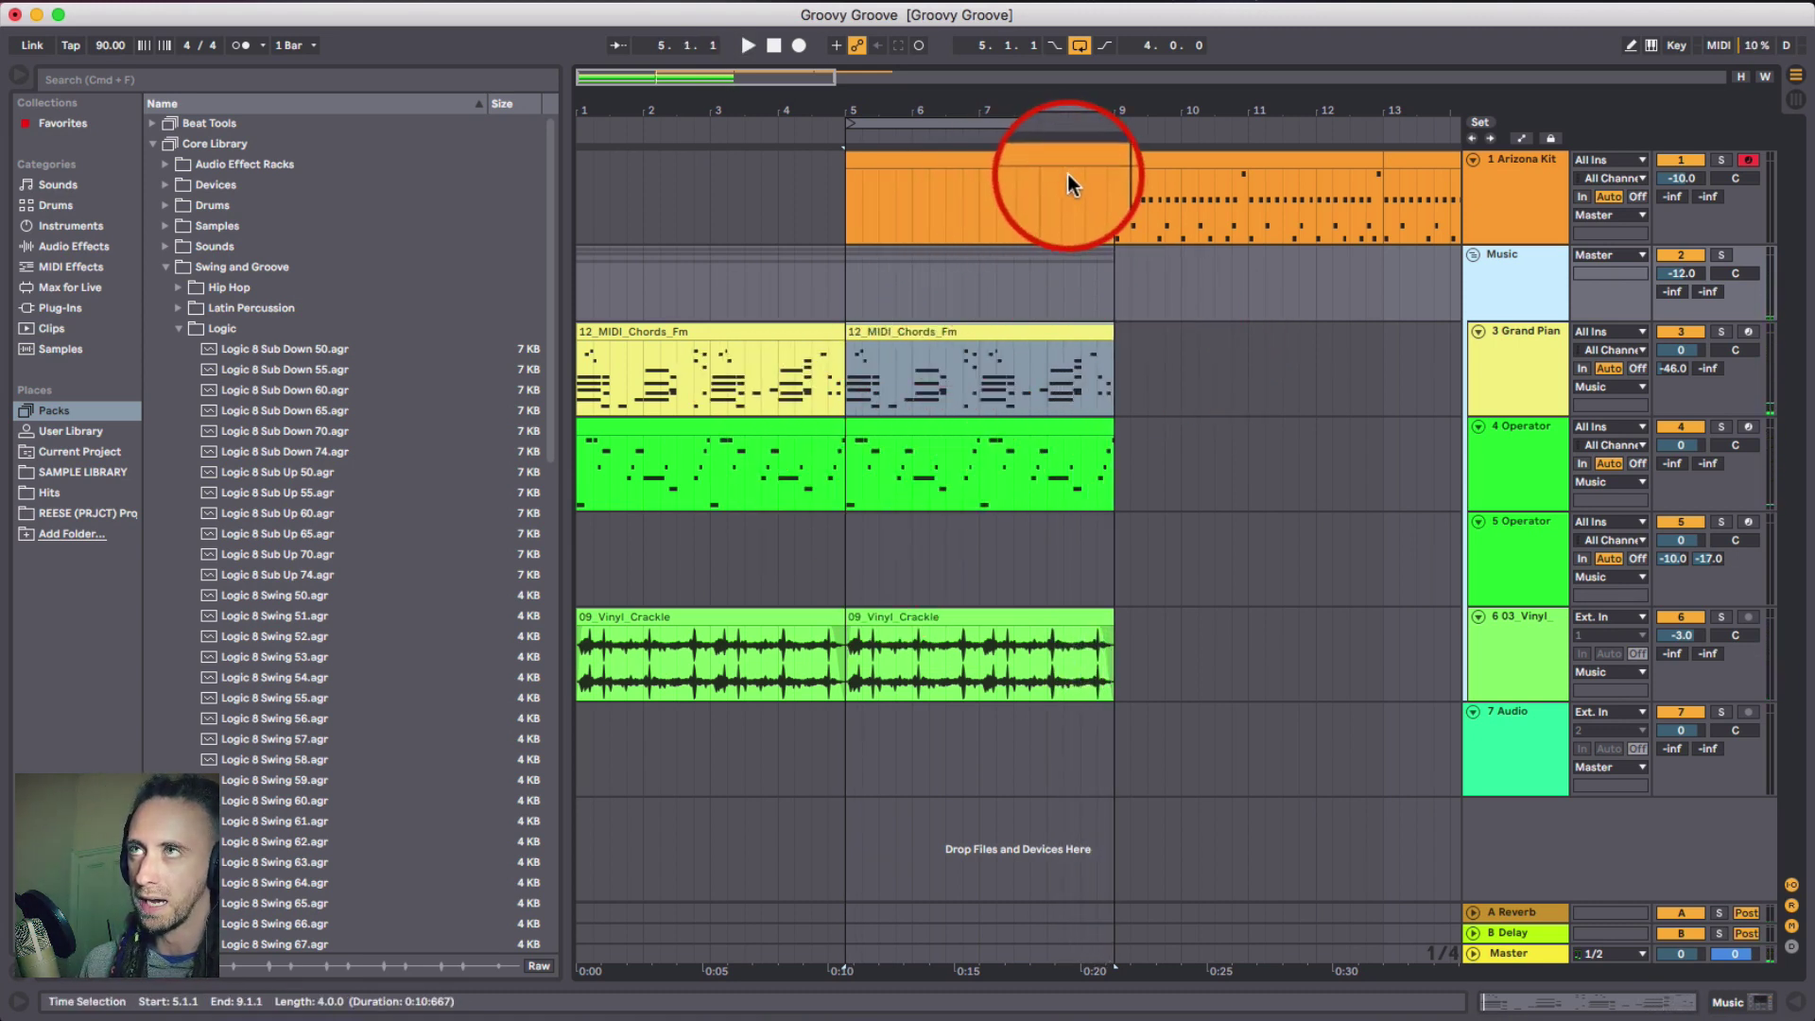
double_click(1520, 198)
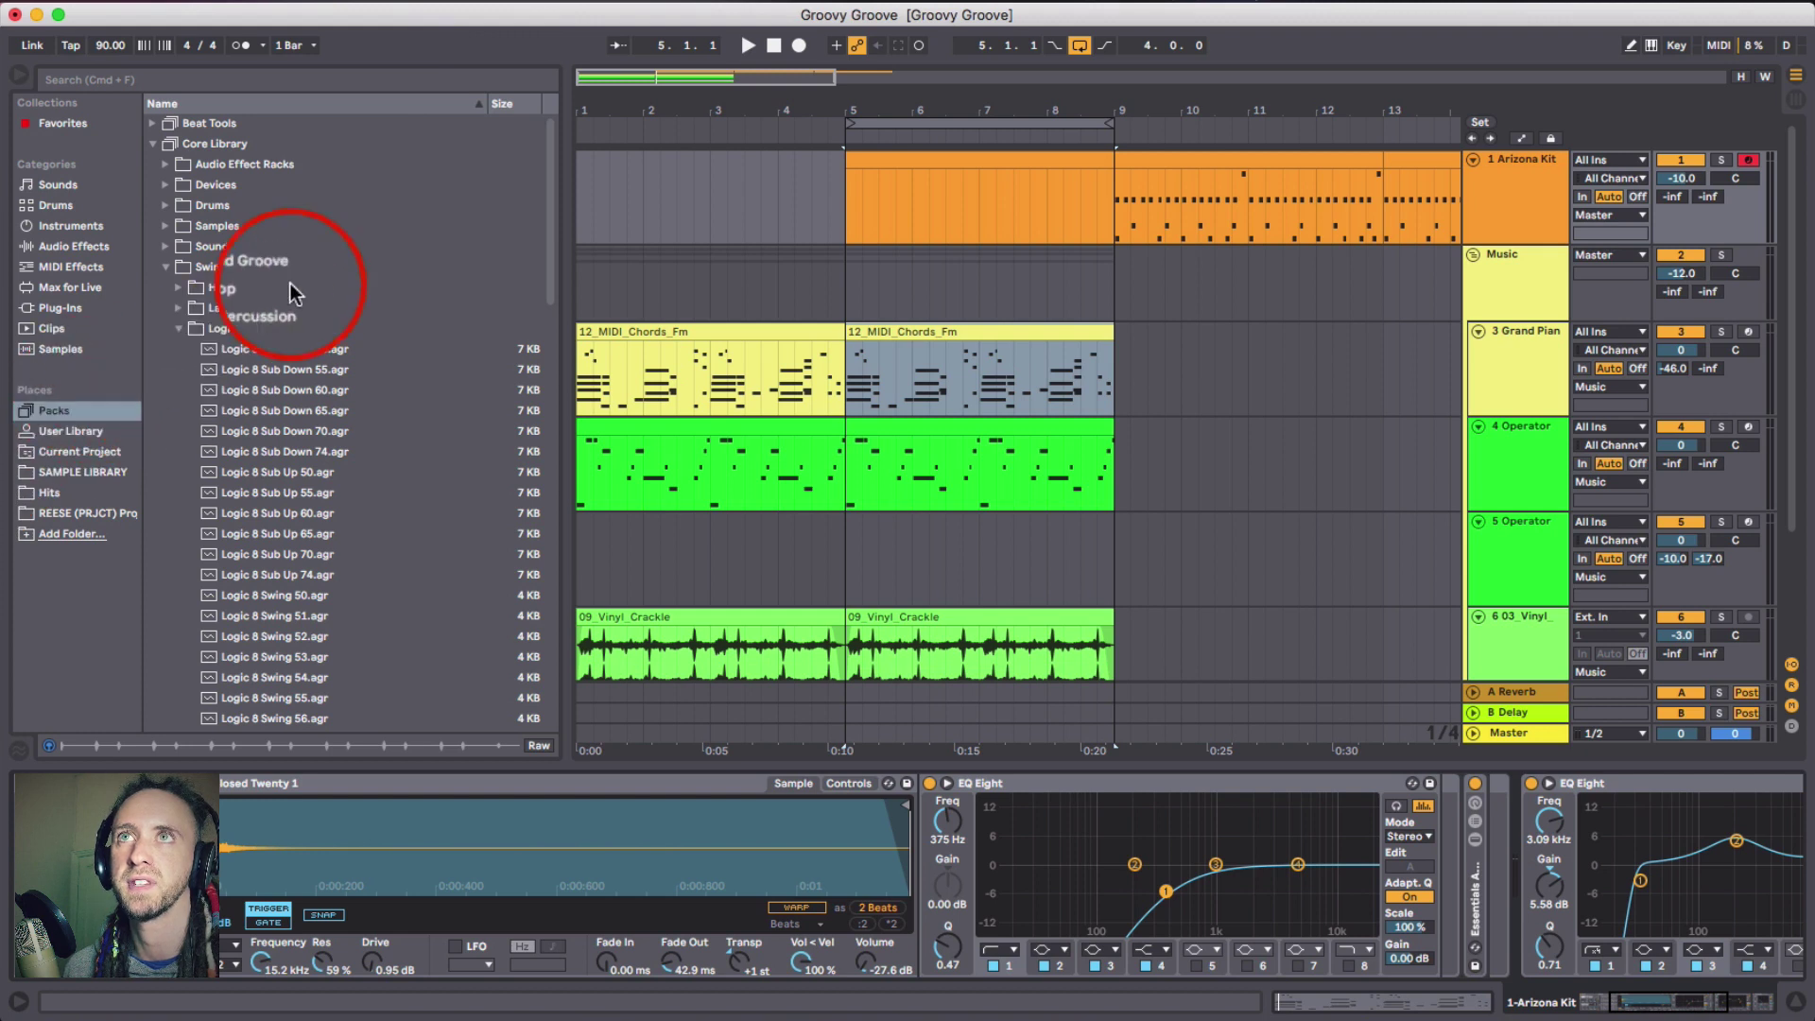
- Collapse Core Library and expand Drum Essentials > Drums > Acoustic in the browser
left_click(151, 144)
left_click(152, 185)
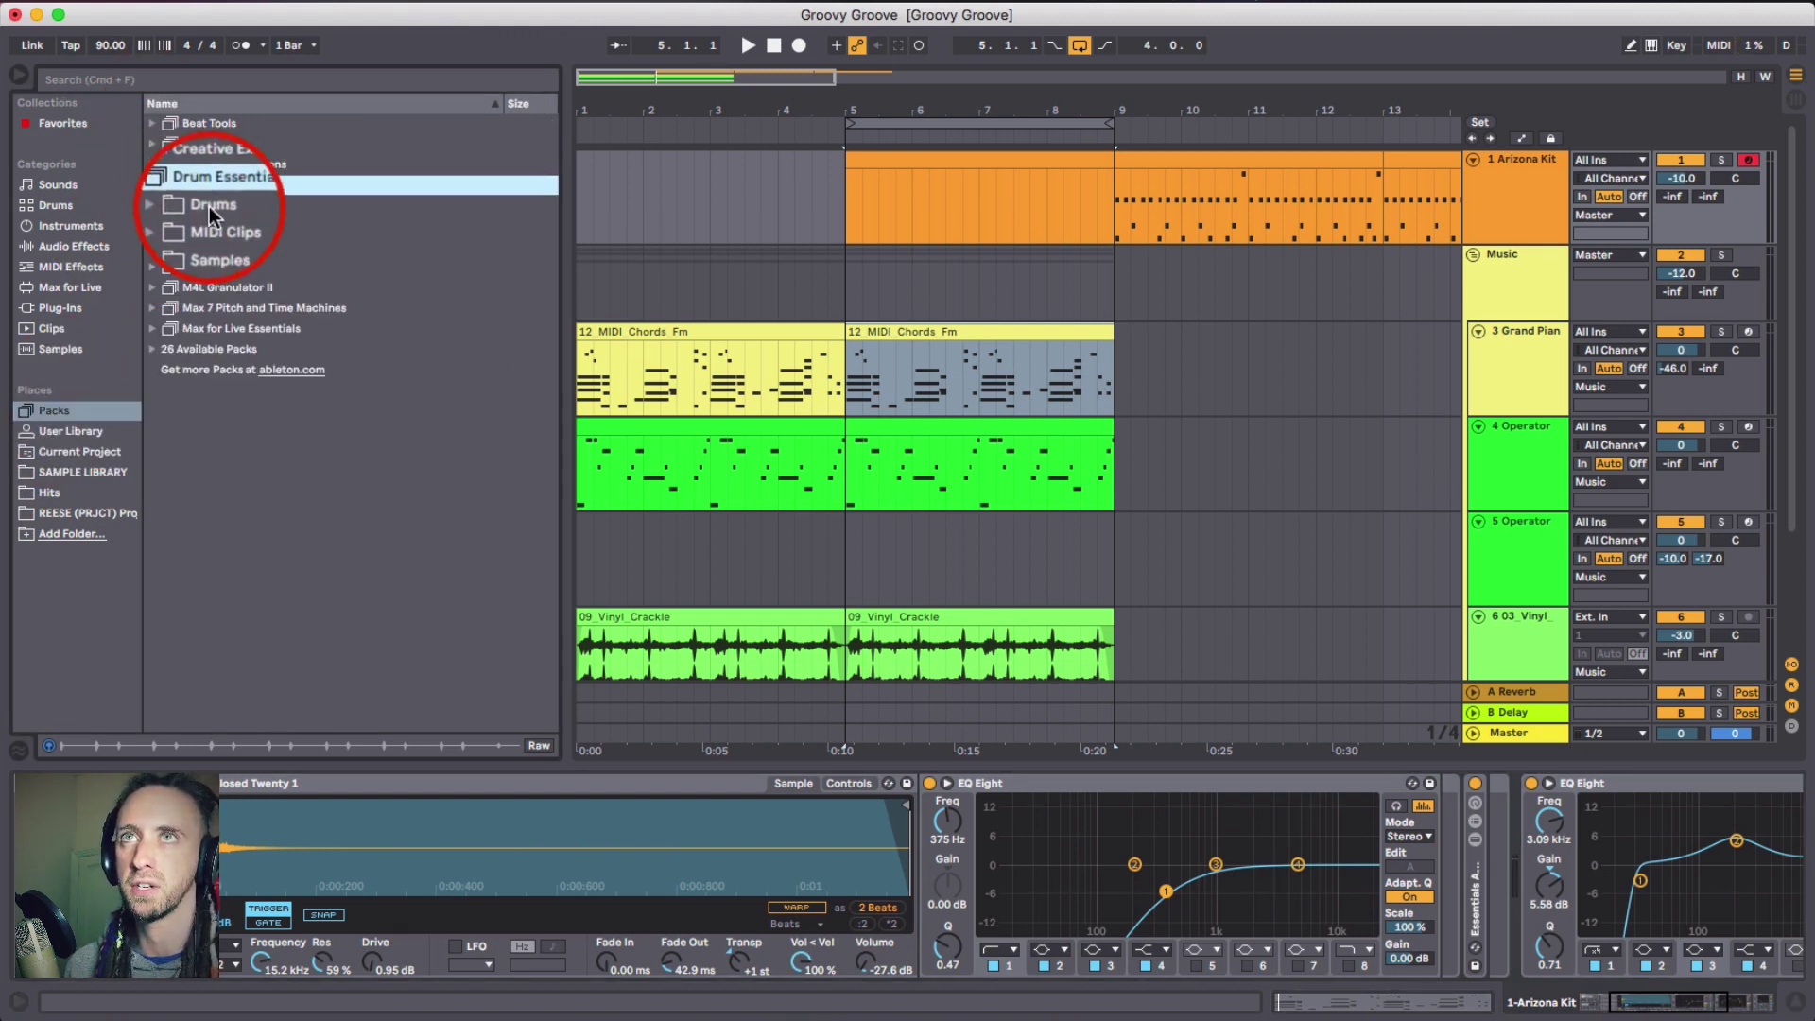
left_click(172, 207)
left_click(178, 225)
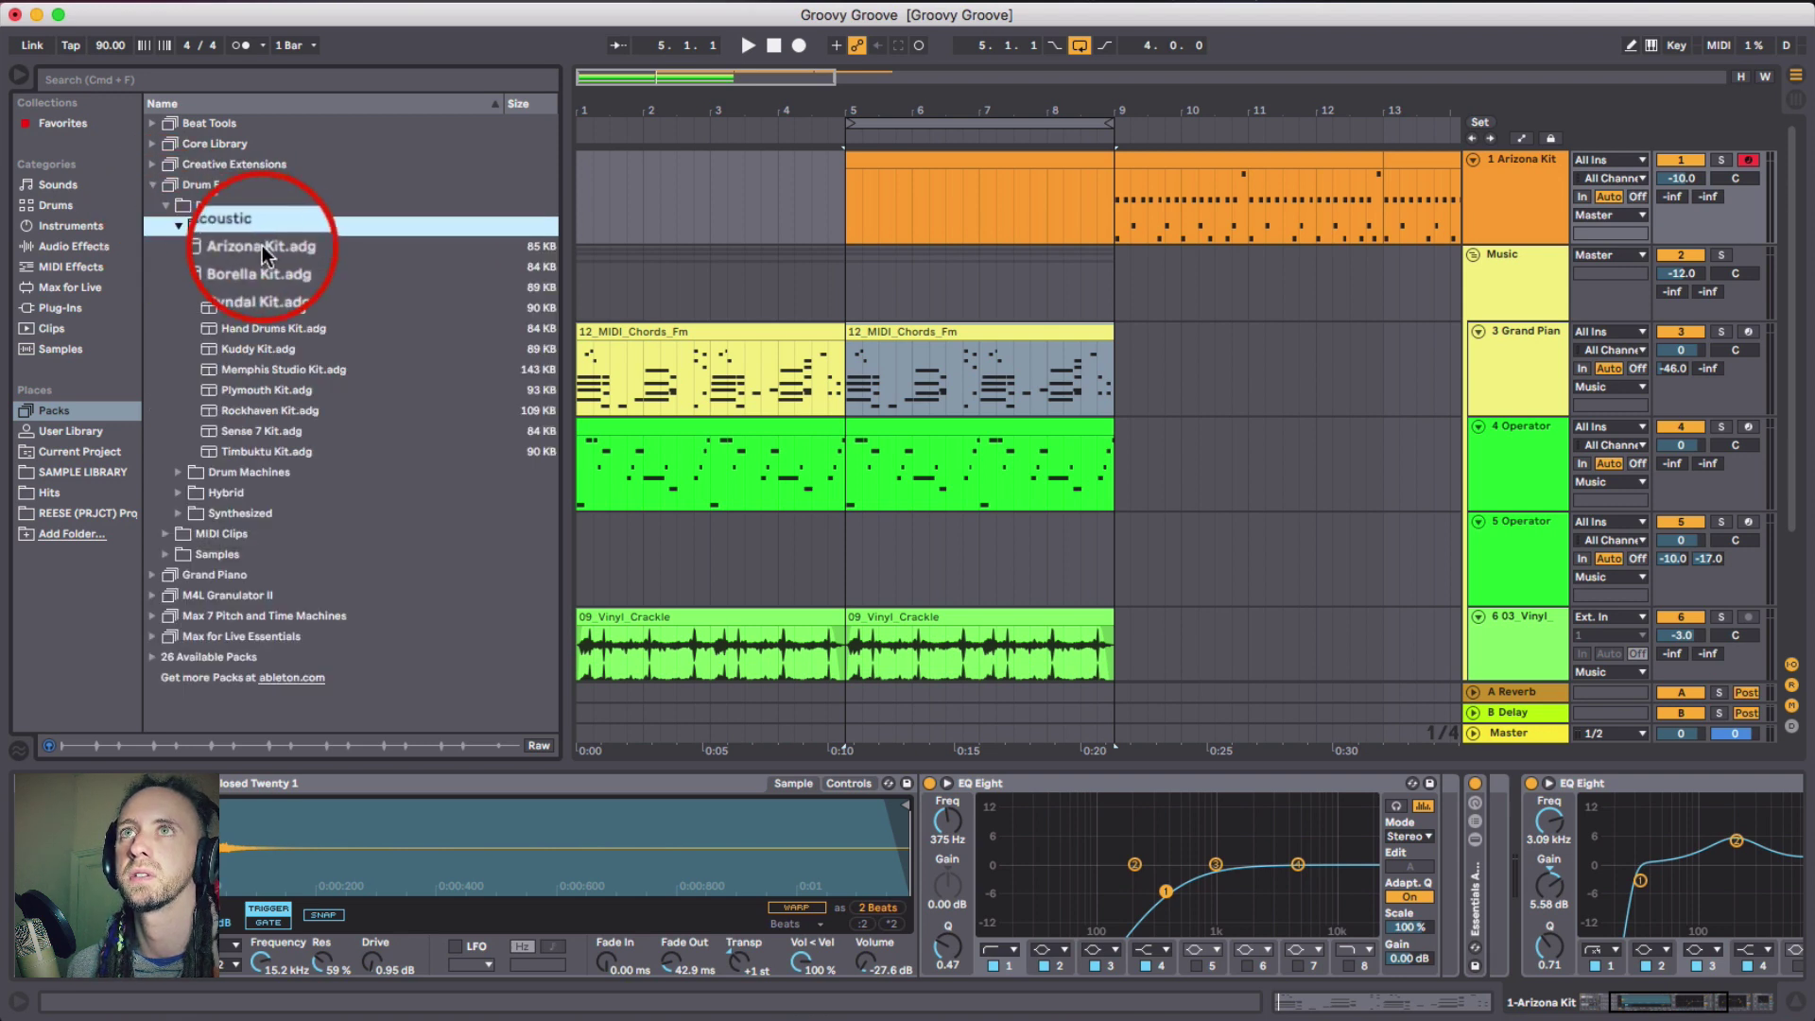
- Select the Arizona Kit track, scroll its device chain to the drum rack, and show Info View
left_click(972, 159)
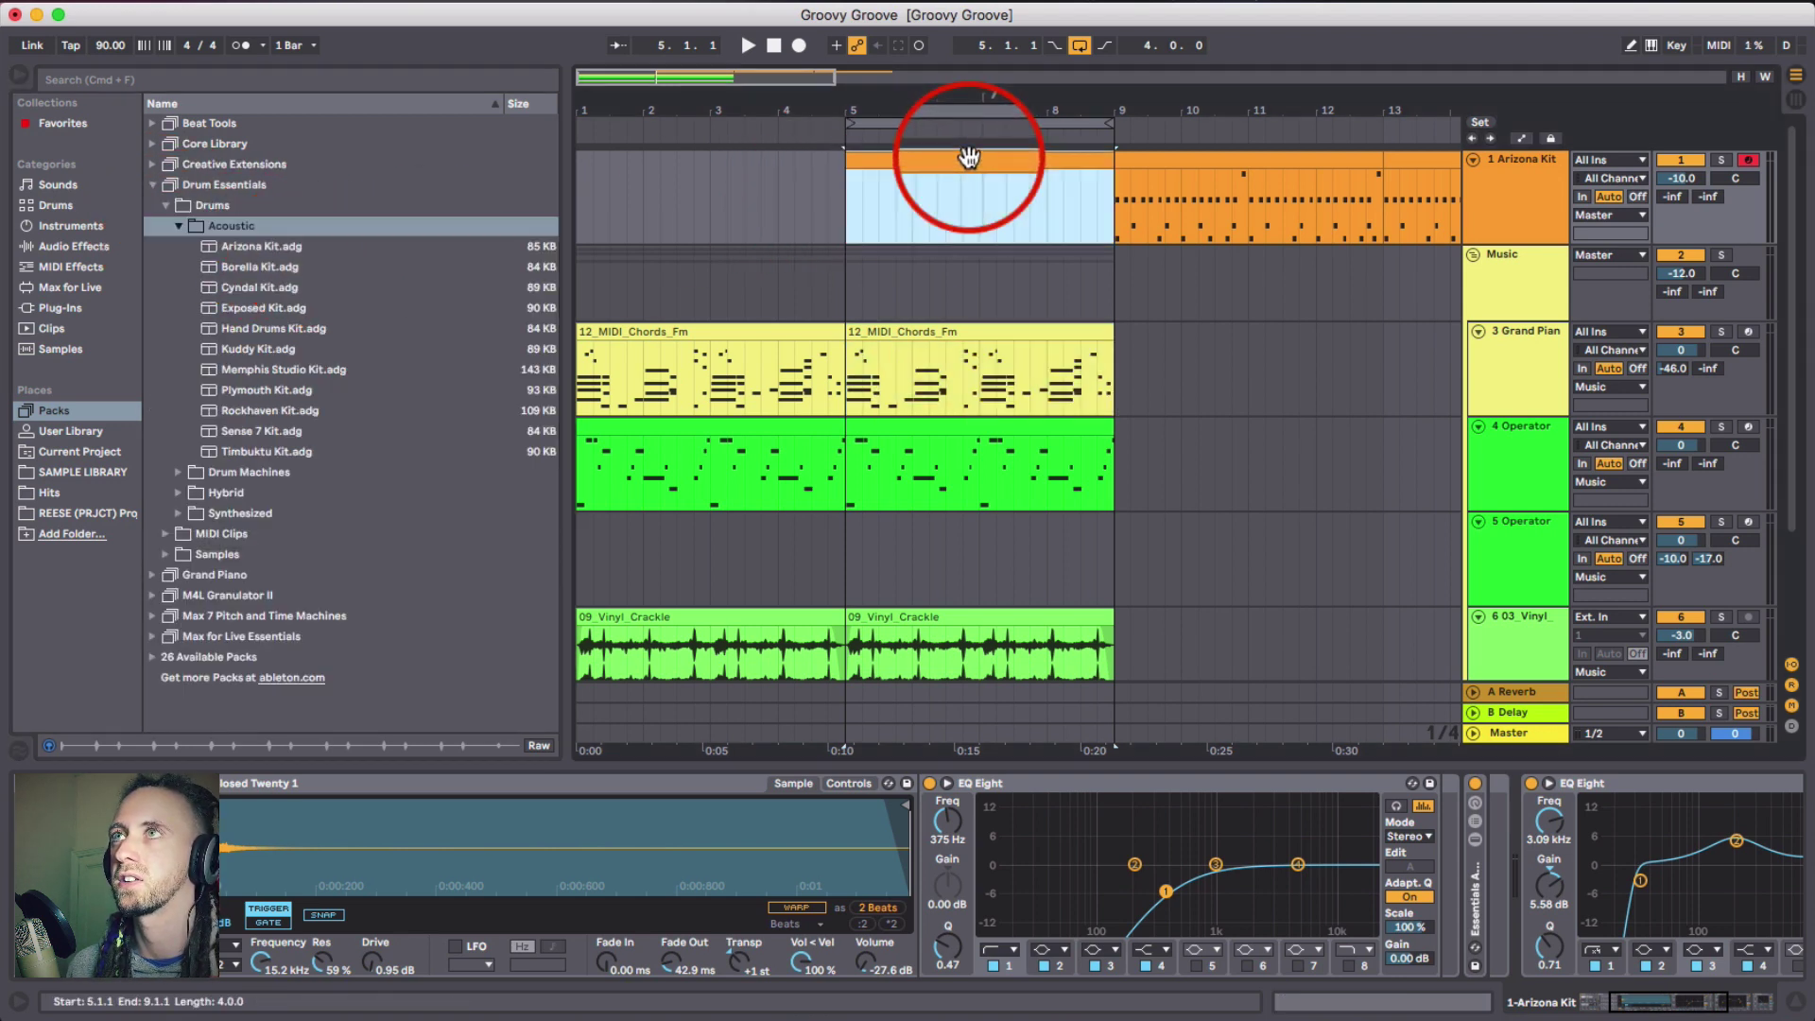
left_click(1492, 170)
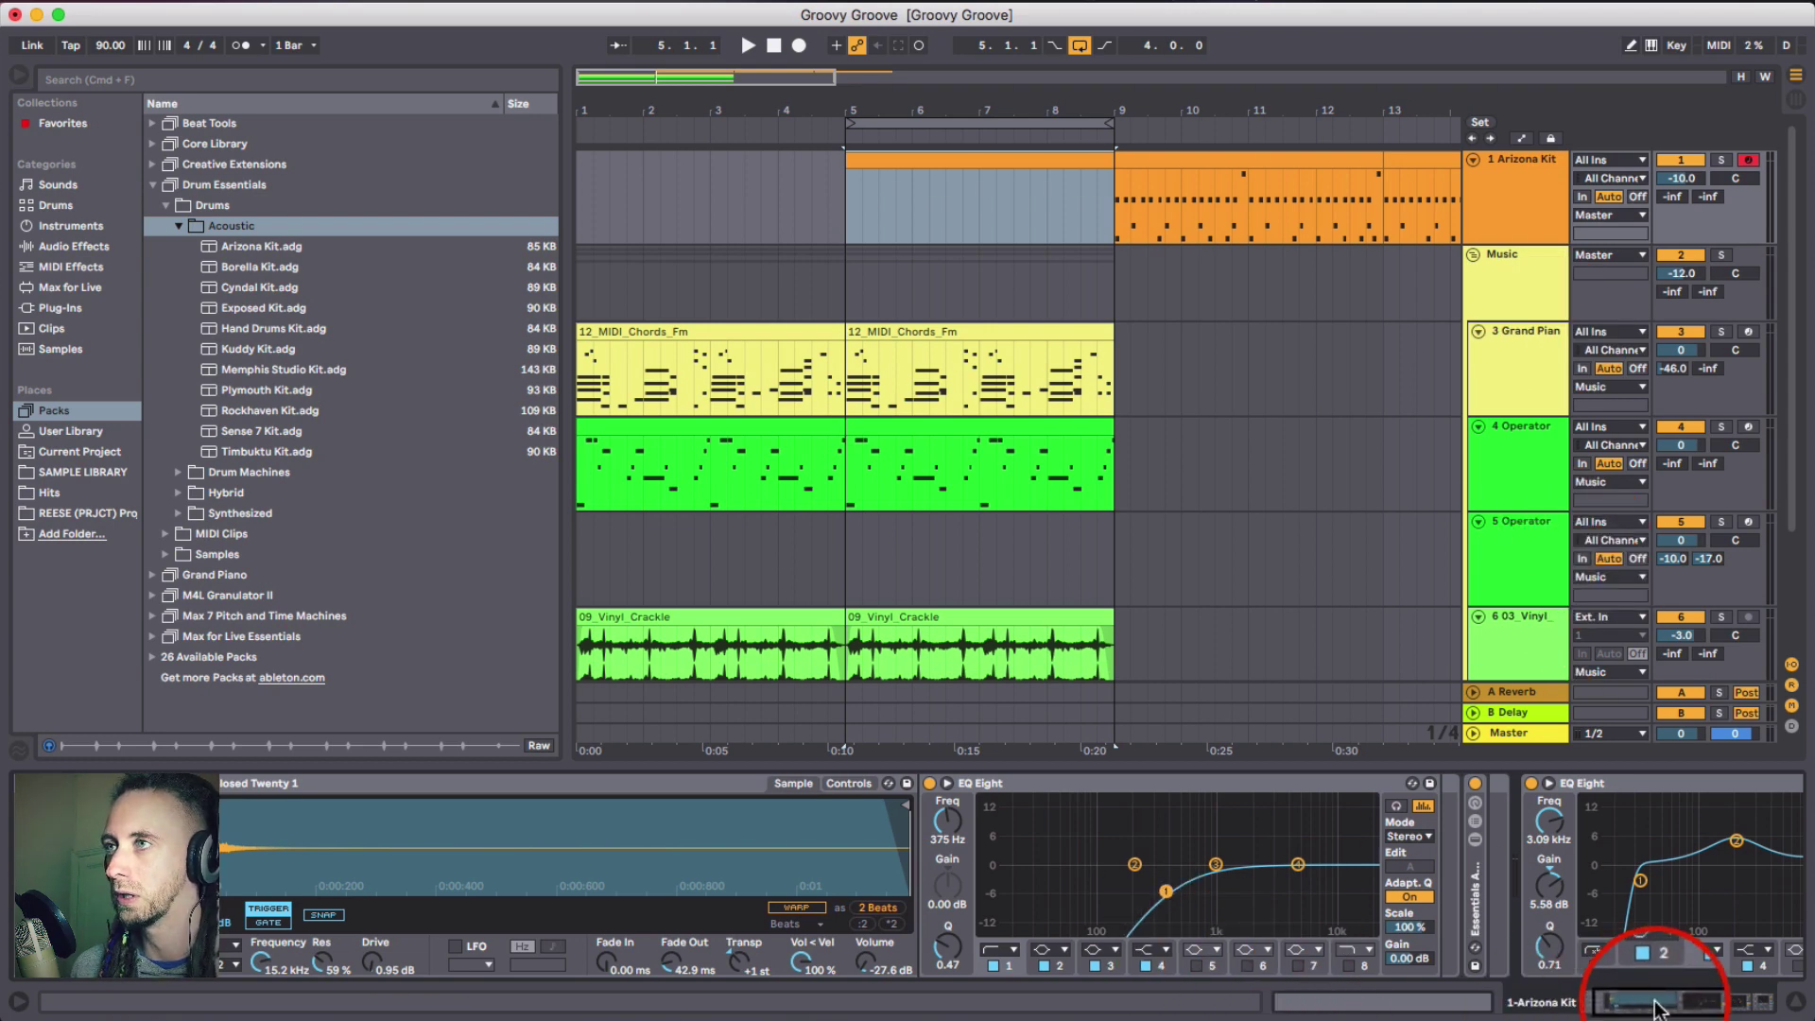
left_click_drag(1655, 1002, 1505, 1006)
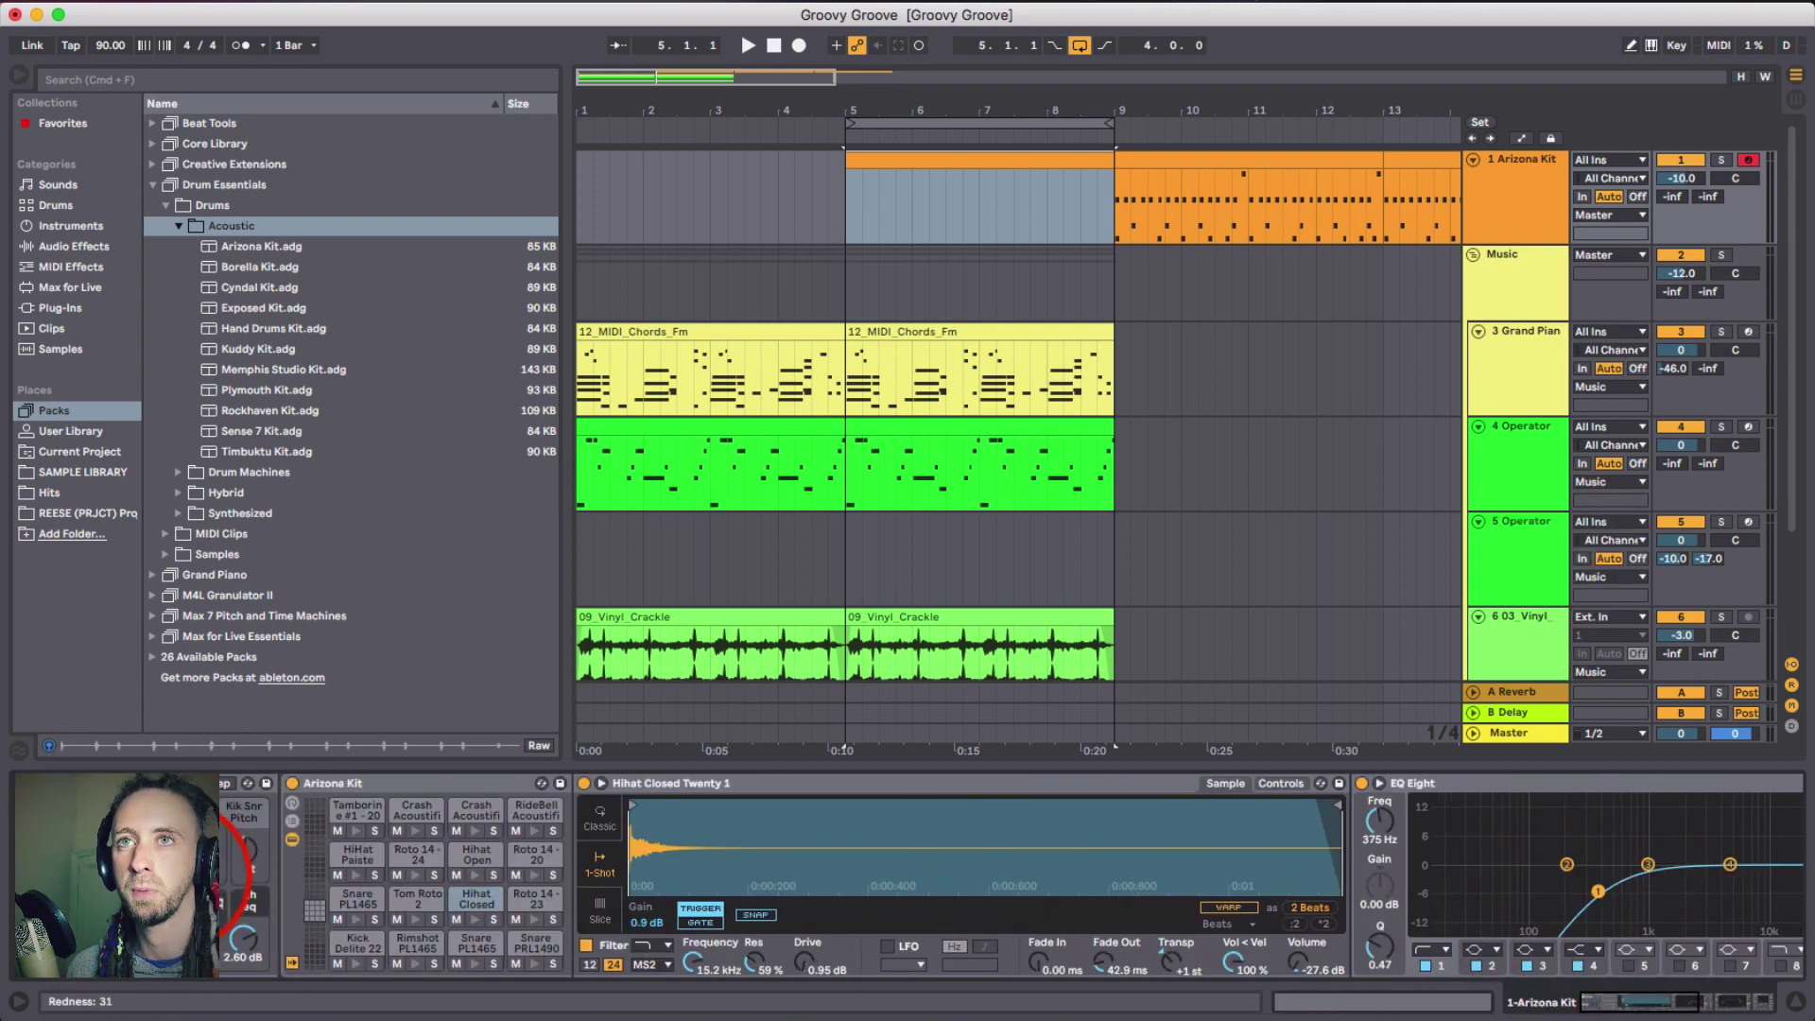
left_click(22, 1001)
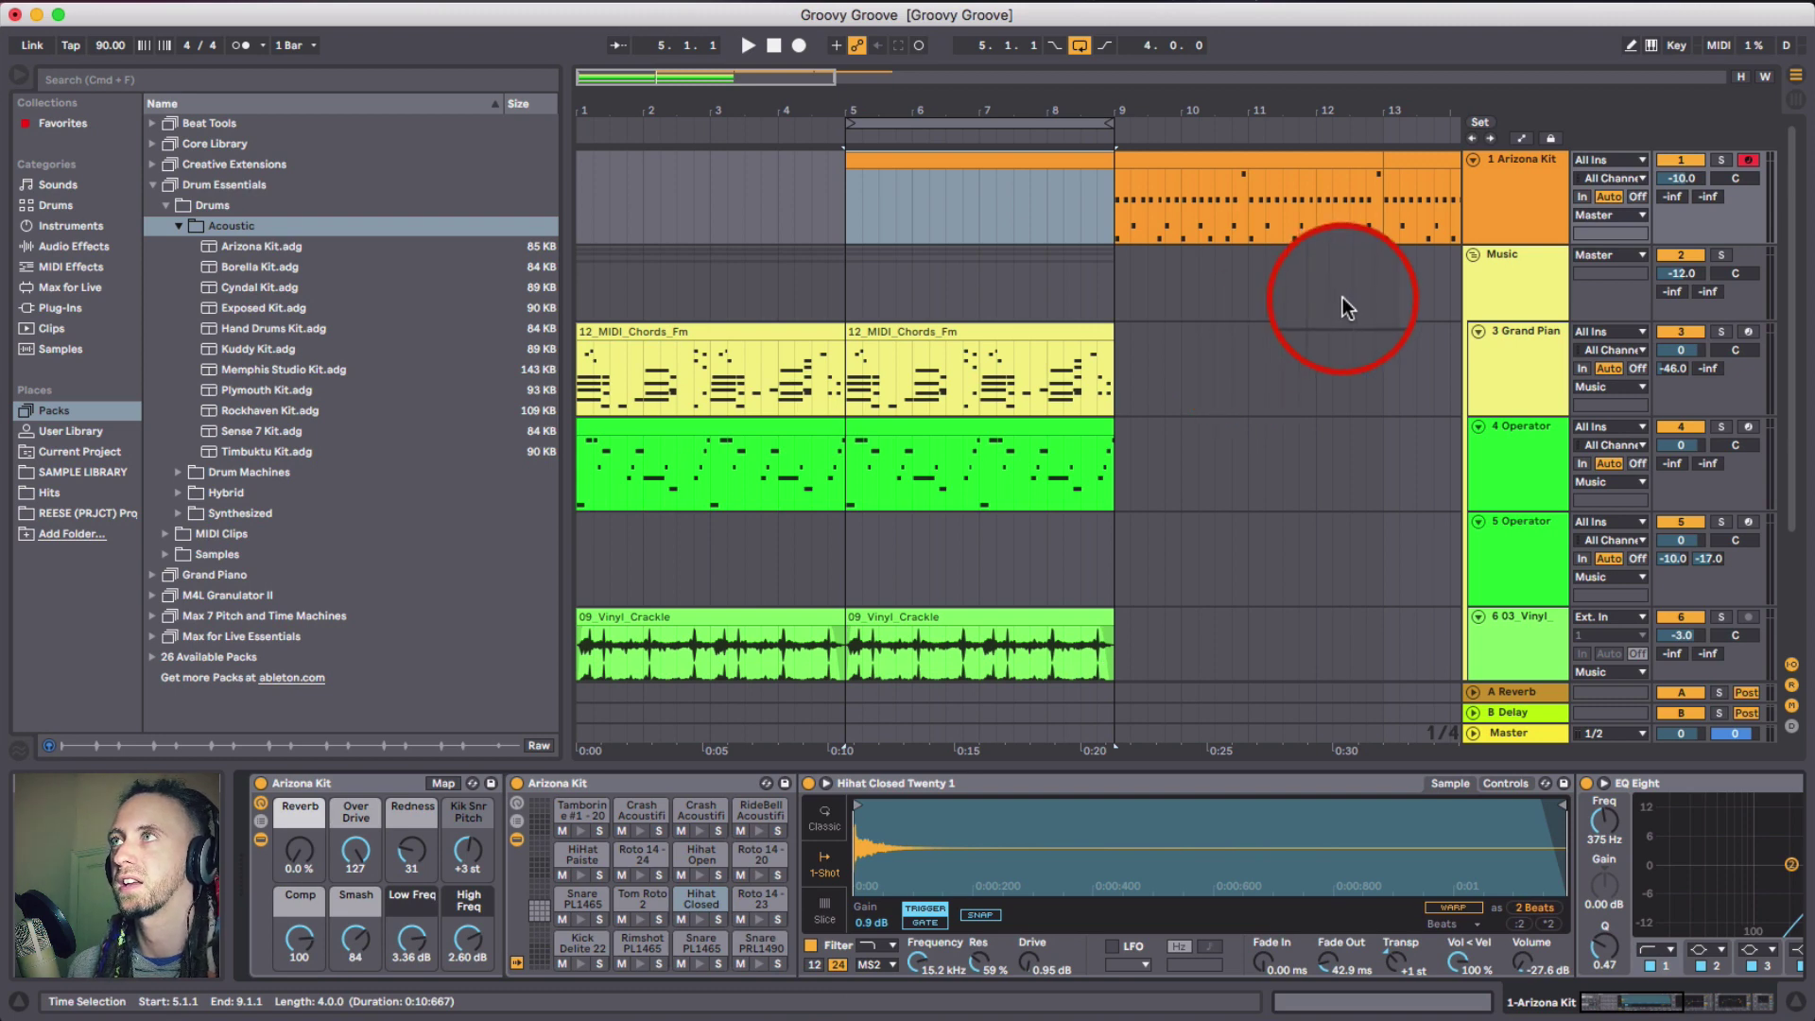
- Open the bars 5–9 drum clip, solo Arizona Kit, and preview the open and closed hi-hats
double_click(992, 159)
left_click(1721, 160)
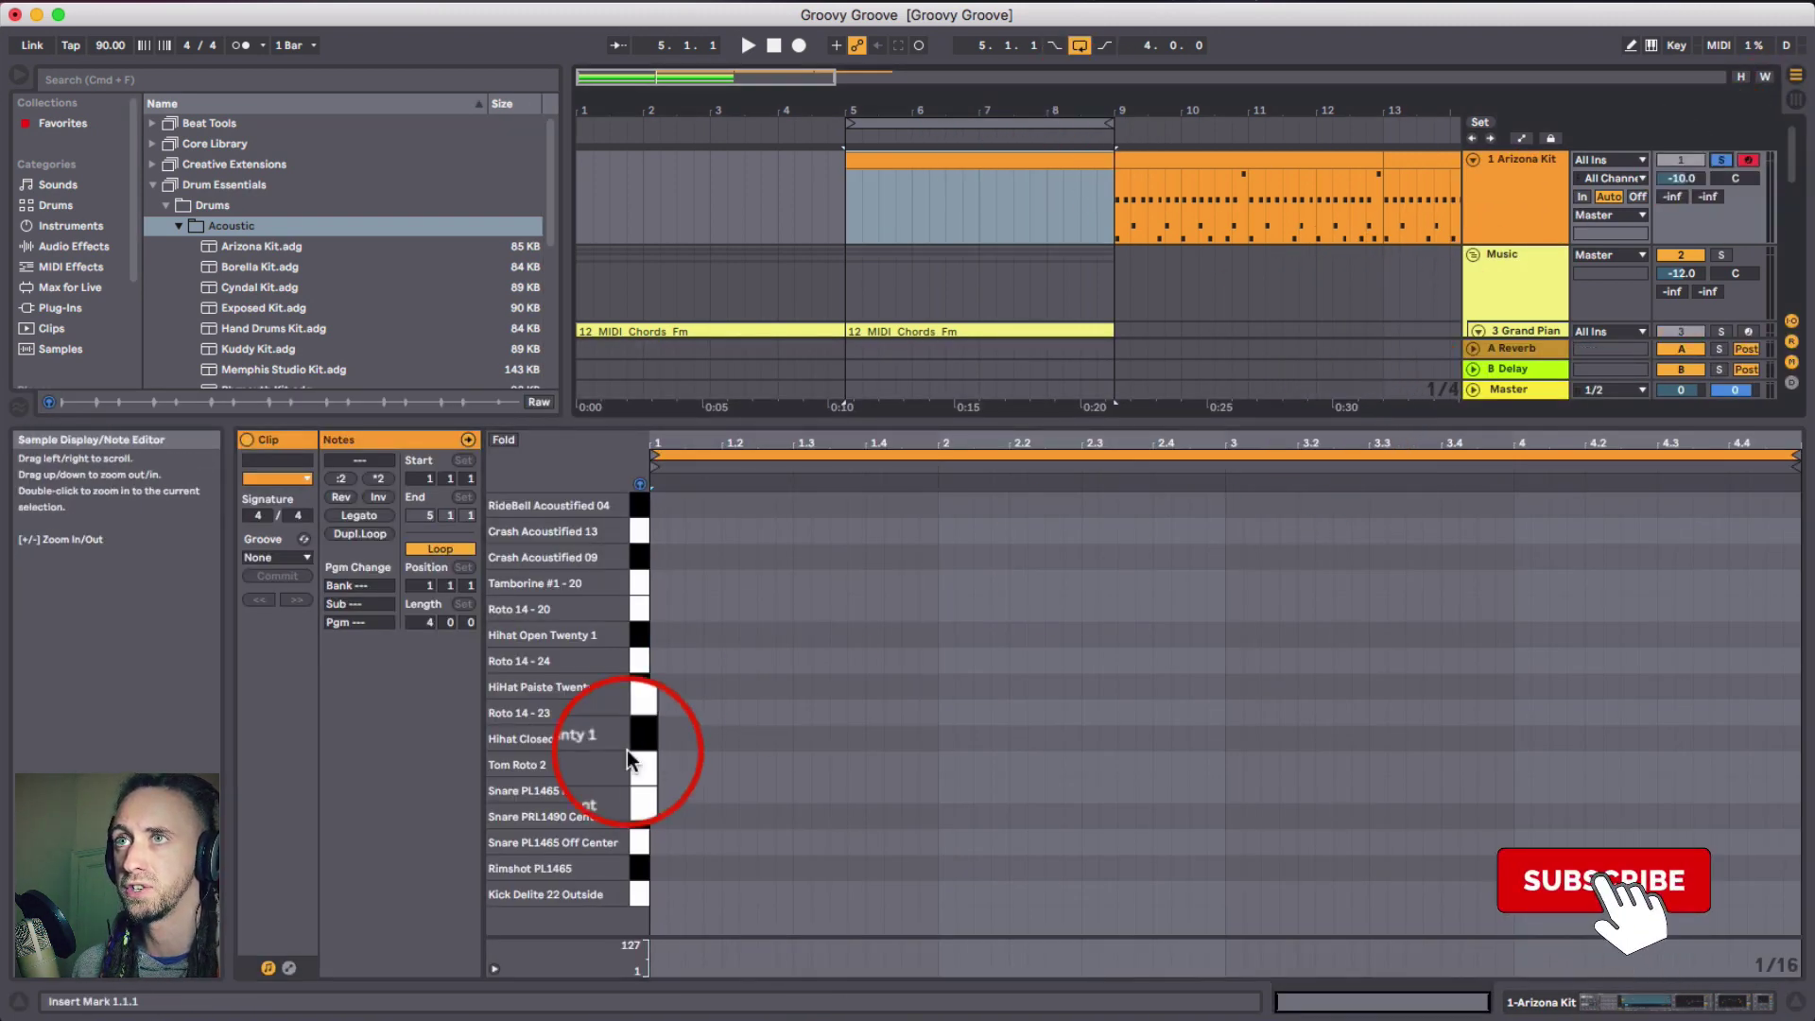
left_click(639, 633)
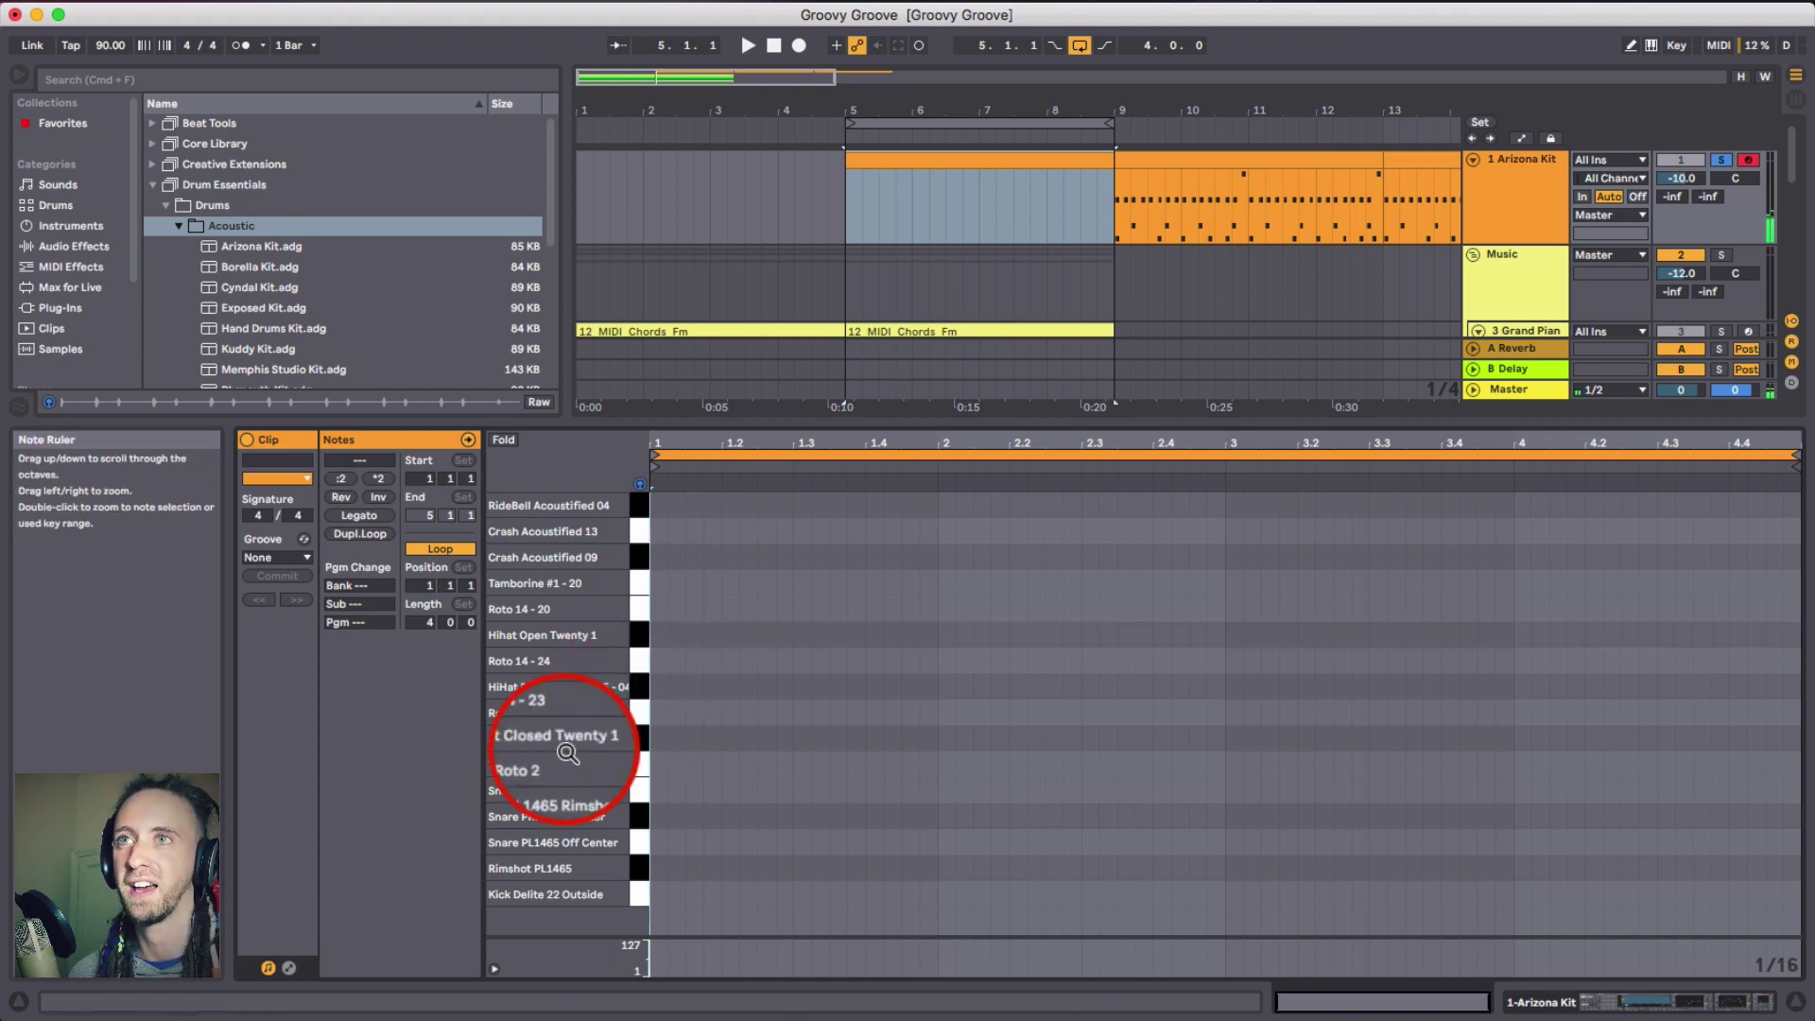
left_click(636, 738)
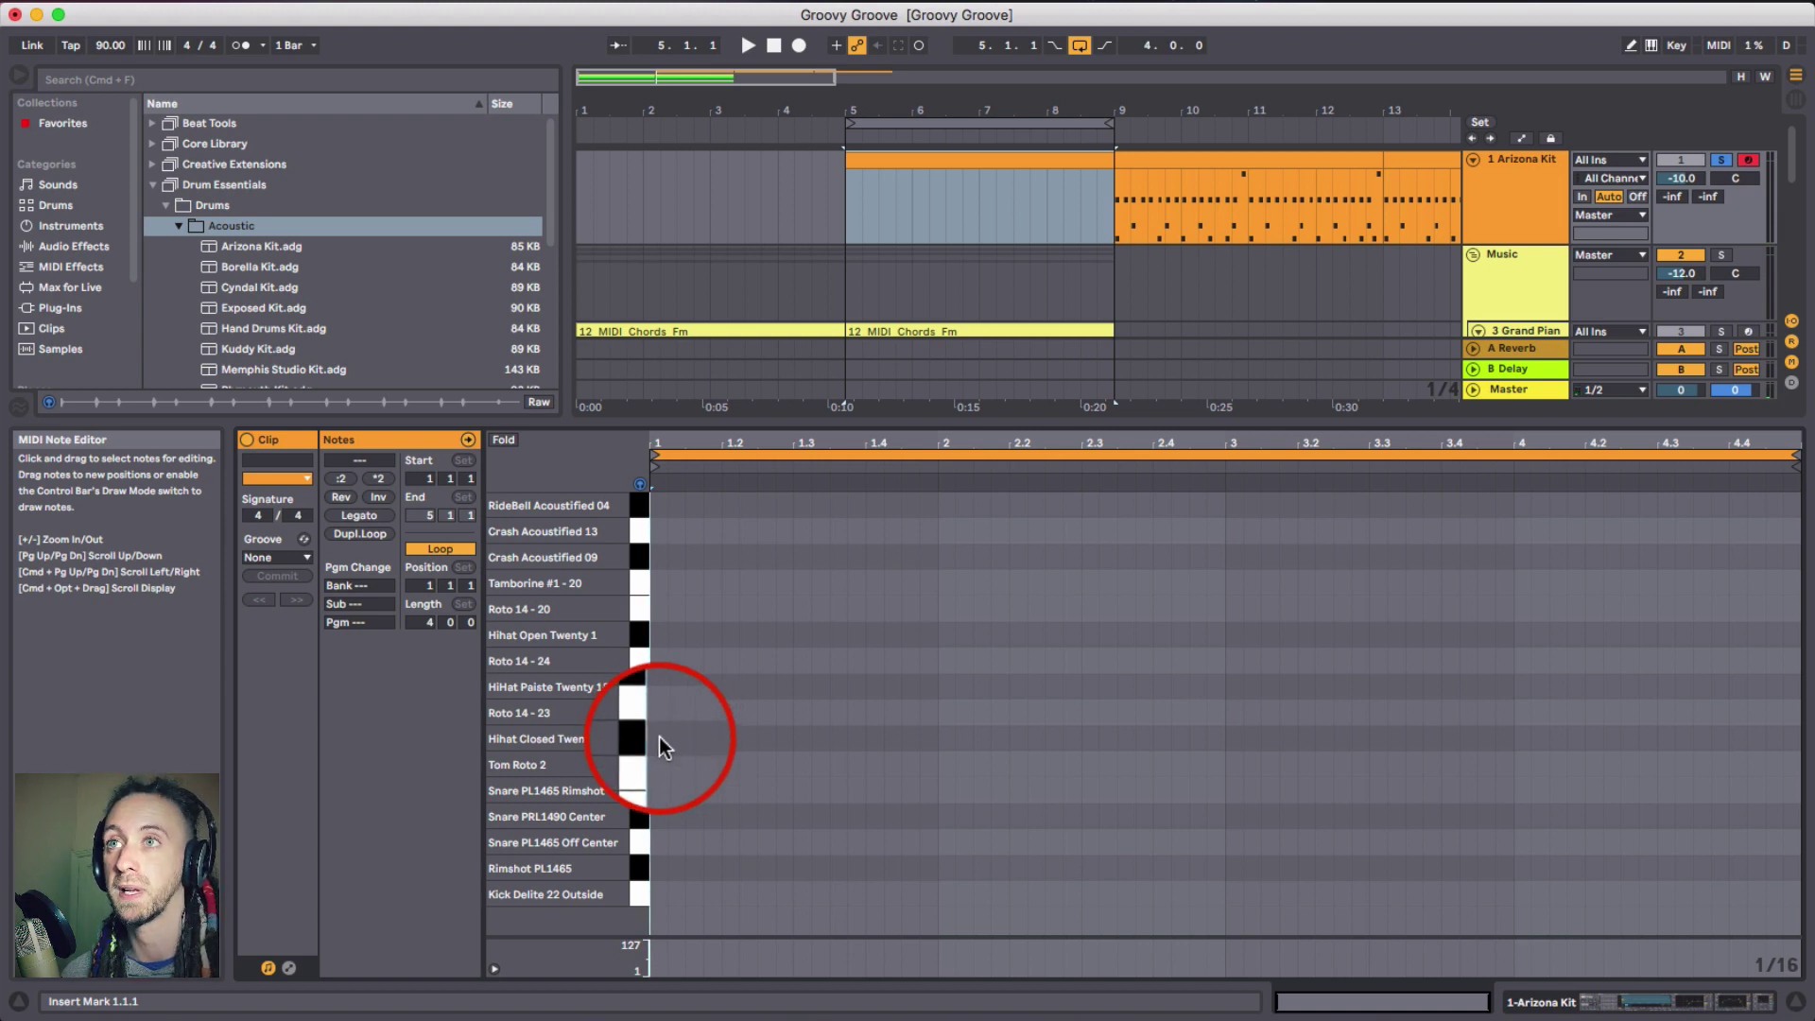
- Draw a Hihat Closed Twenty 1 (F#1) note at 1.1.1 in Draw Mode
left_click(662, 737)
key("b")
left_click(659, 738)
key("b")
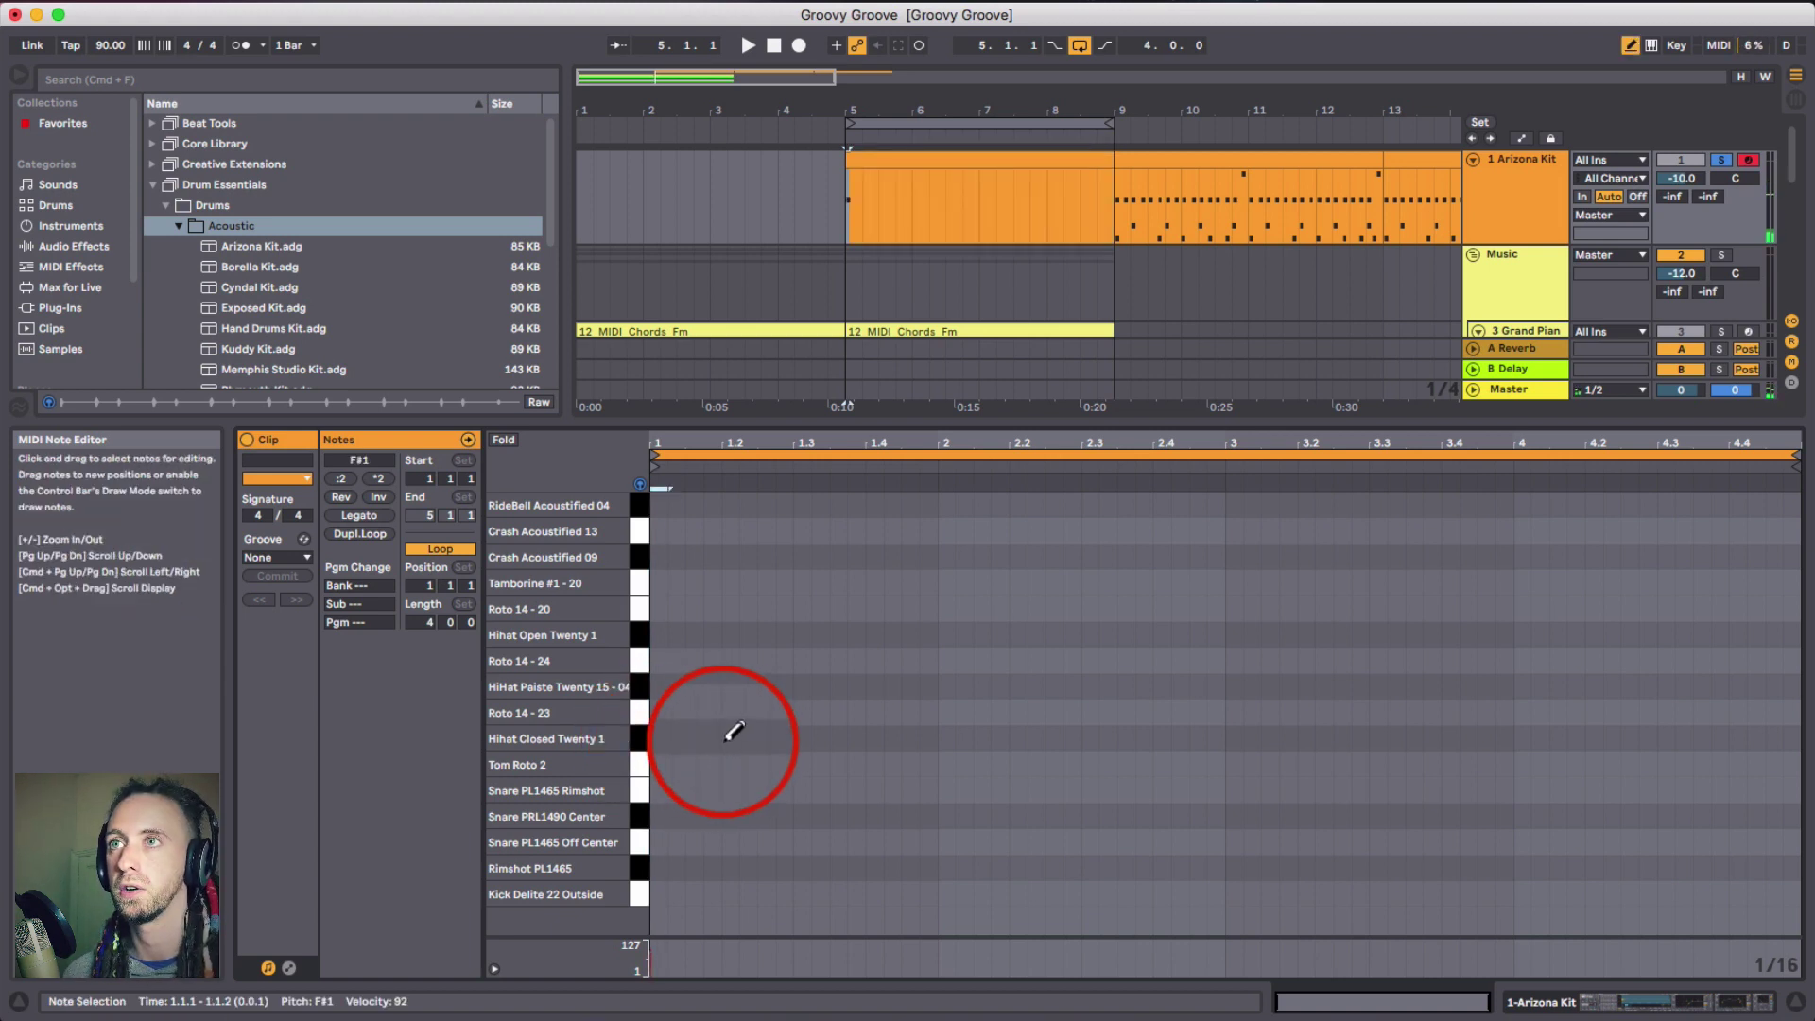
- Fill bar 1's beats with closed hi-hats and duplicate them across bars 2–4
key("space")
left_click(803, 737)
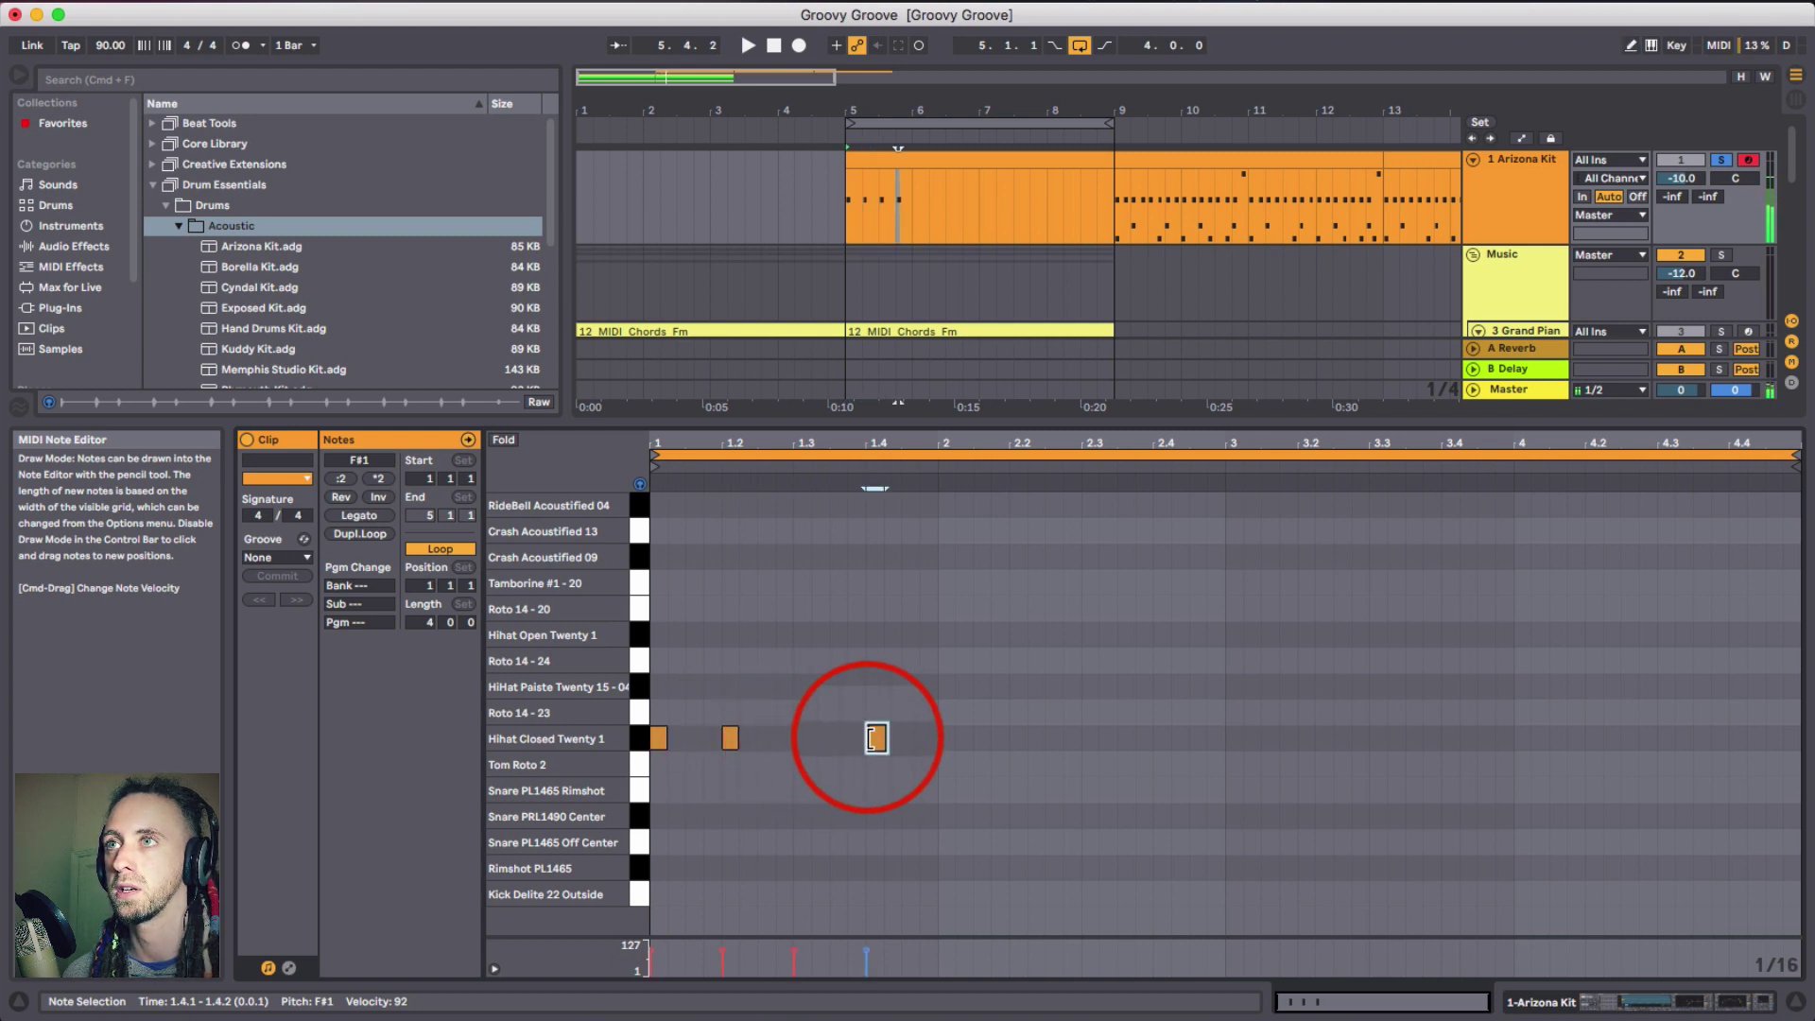
left_click_drag(940, 733, 805, 755)
key("super+d")
key("super+d")
key("super+d")
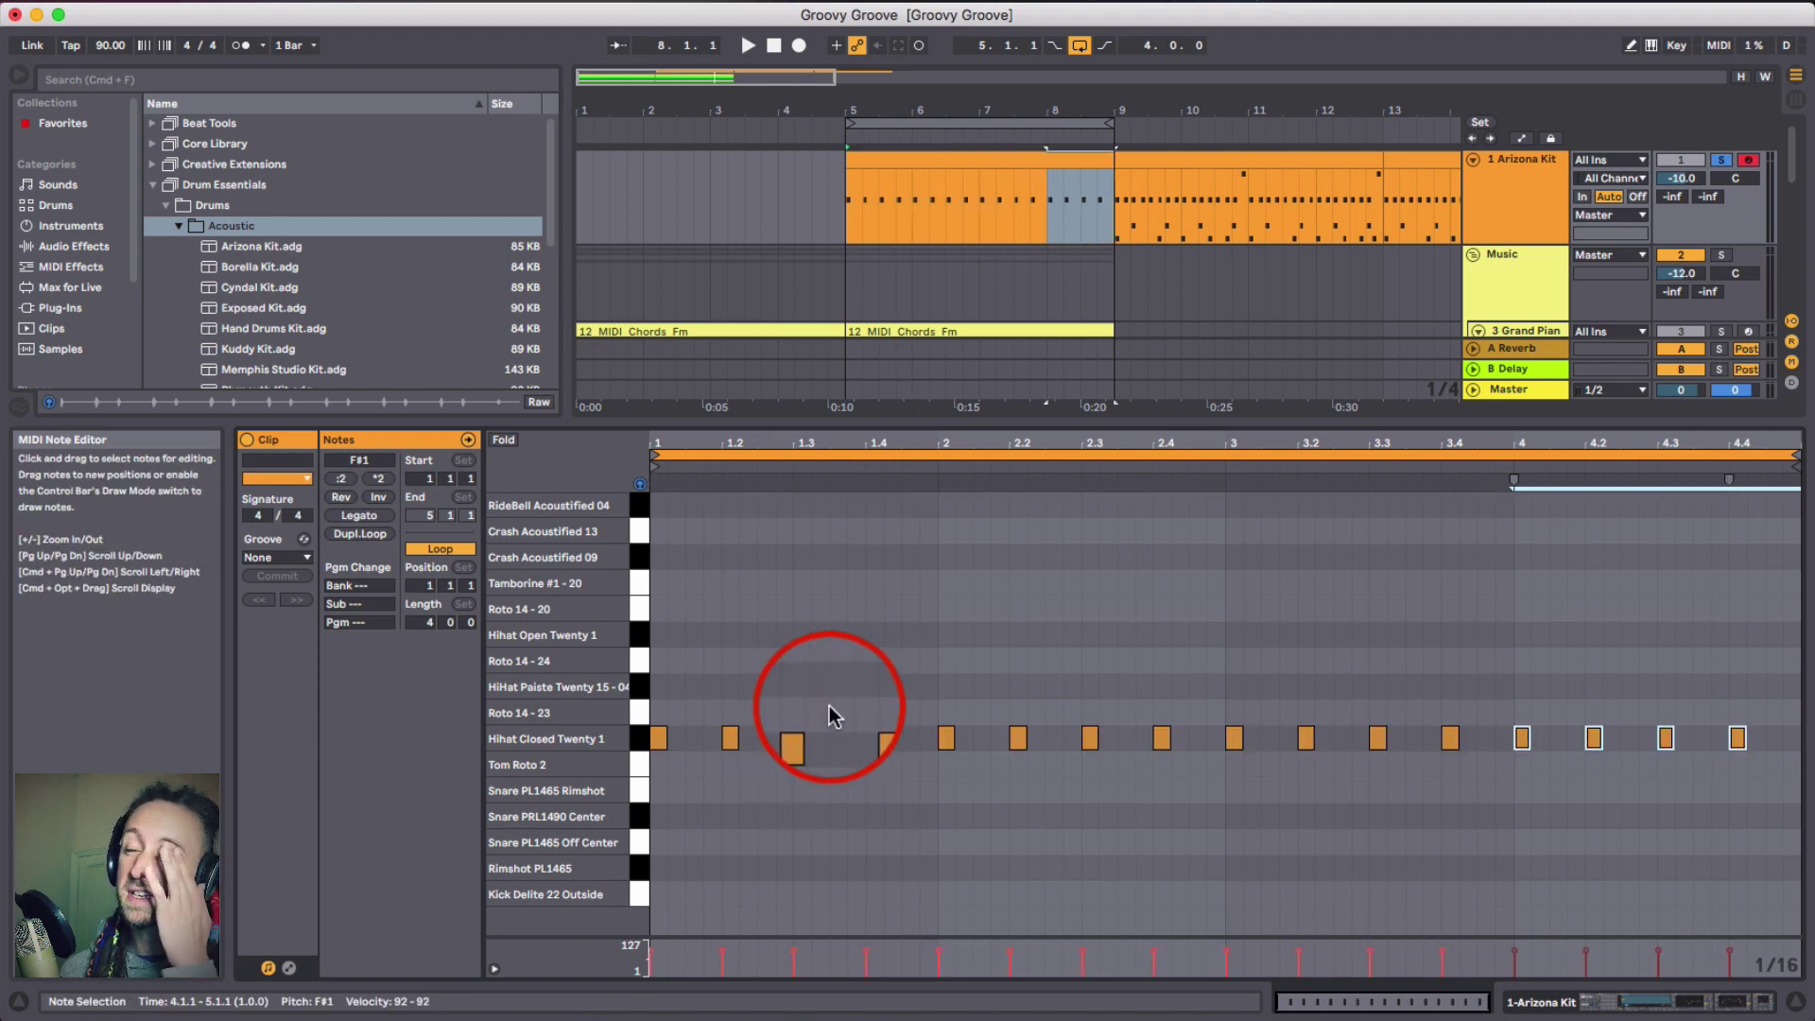
- Play the hi-hats with the metronome, then select all sixteen hi-hat notes
left_click(242, 46)
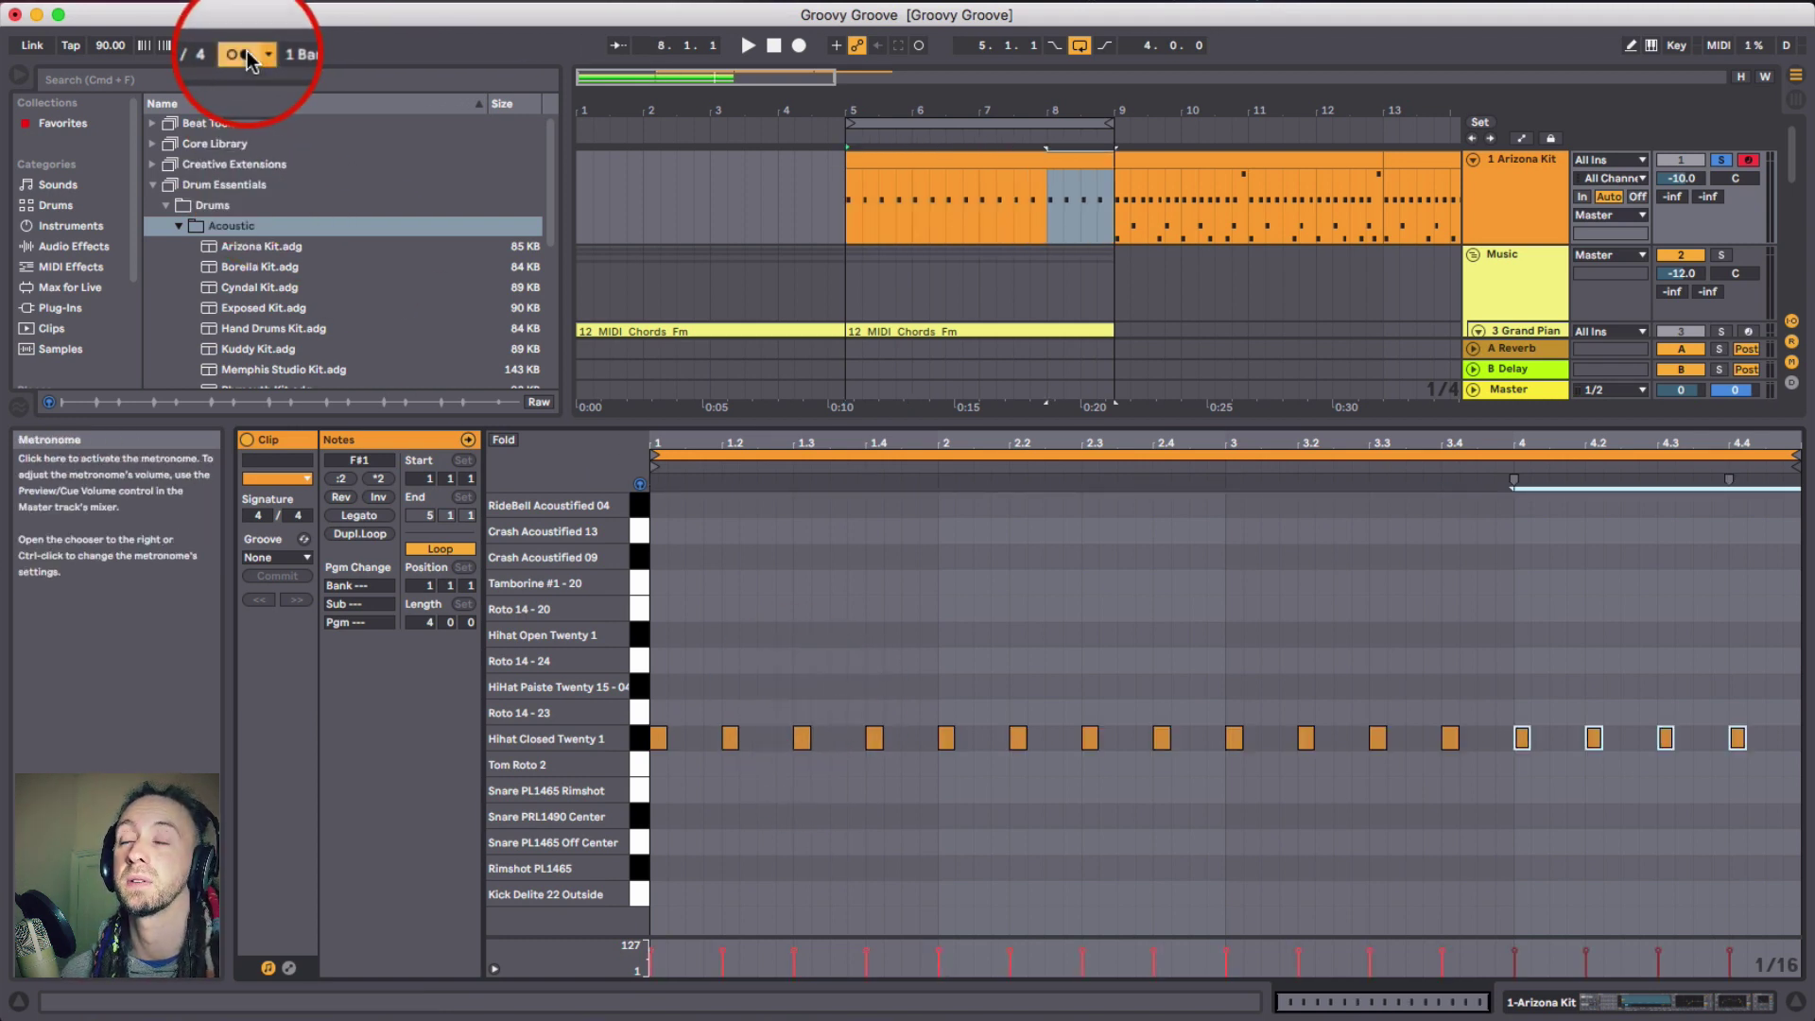
key("space")
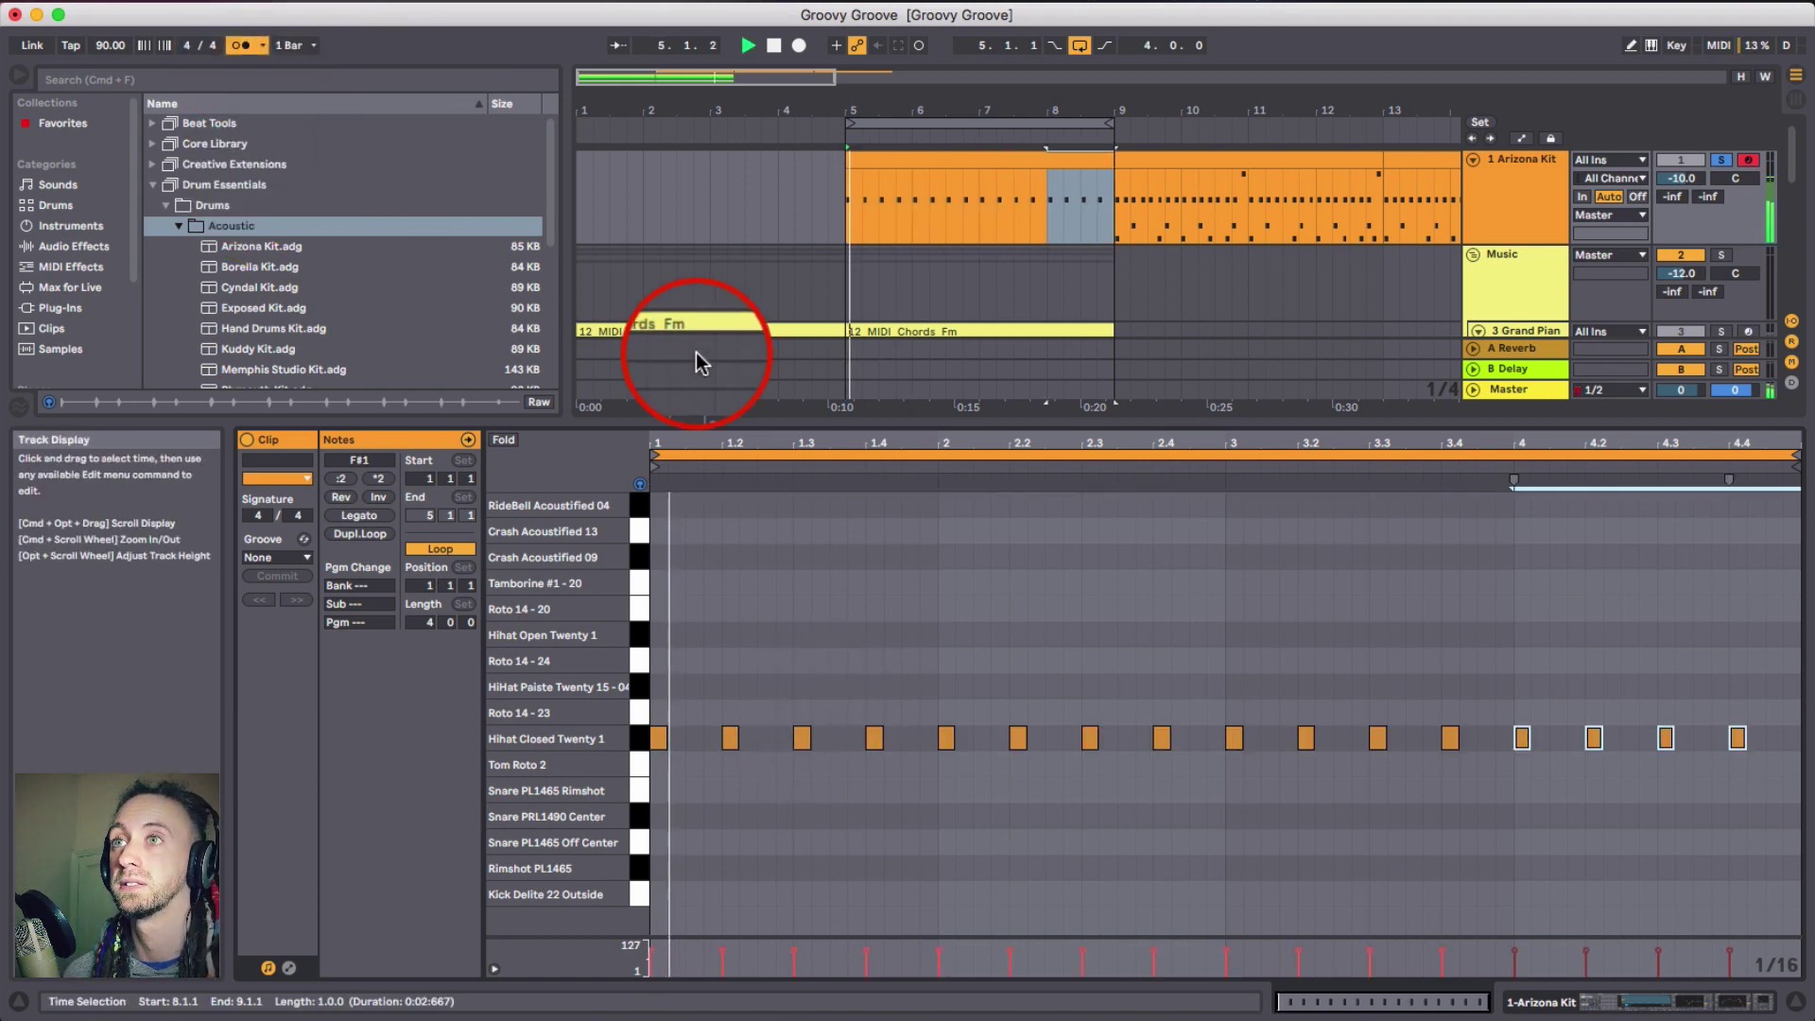
left_click(241, 49)
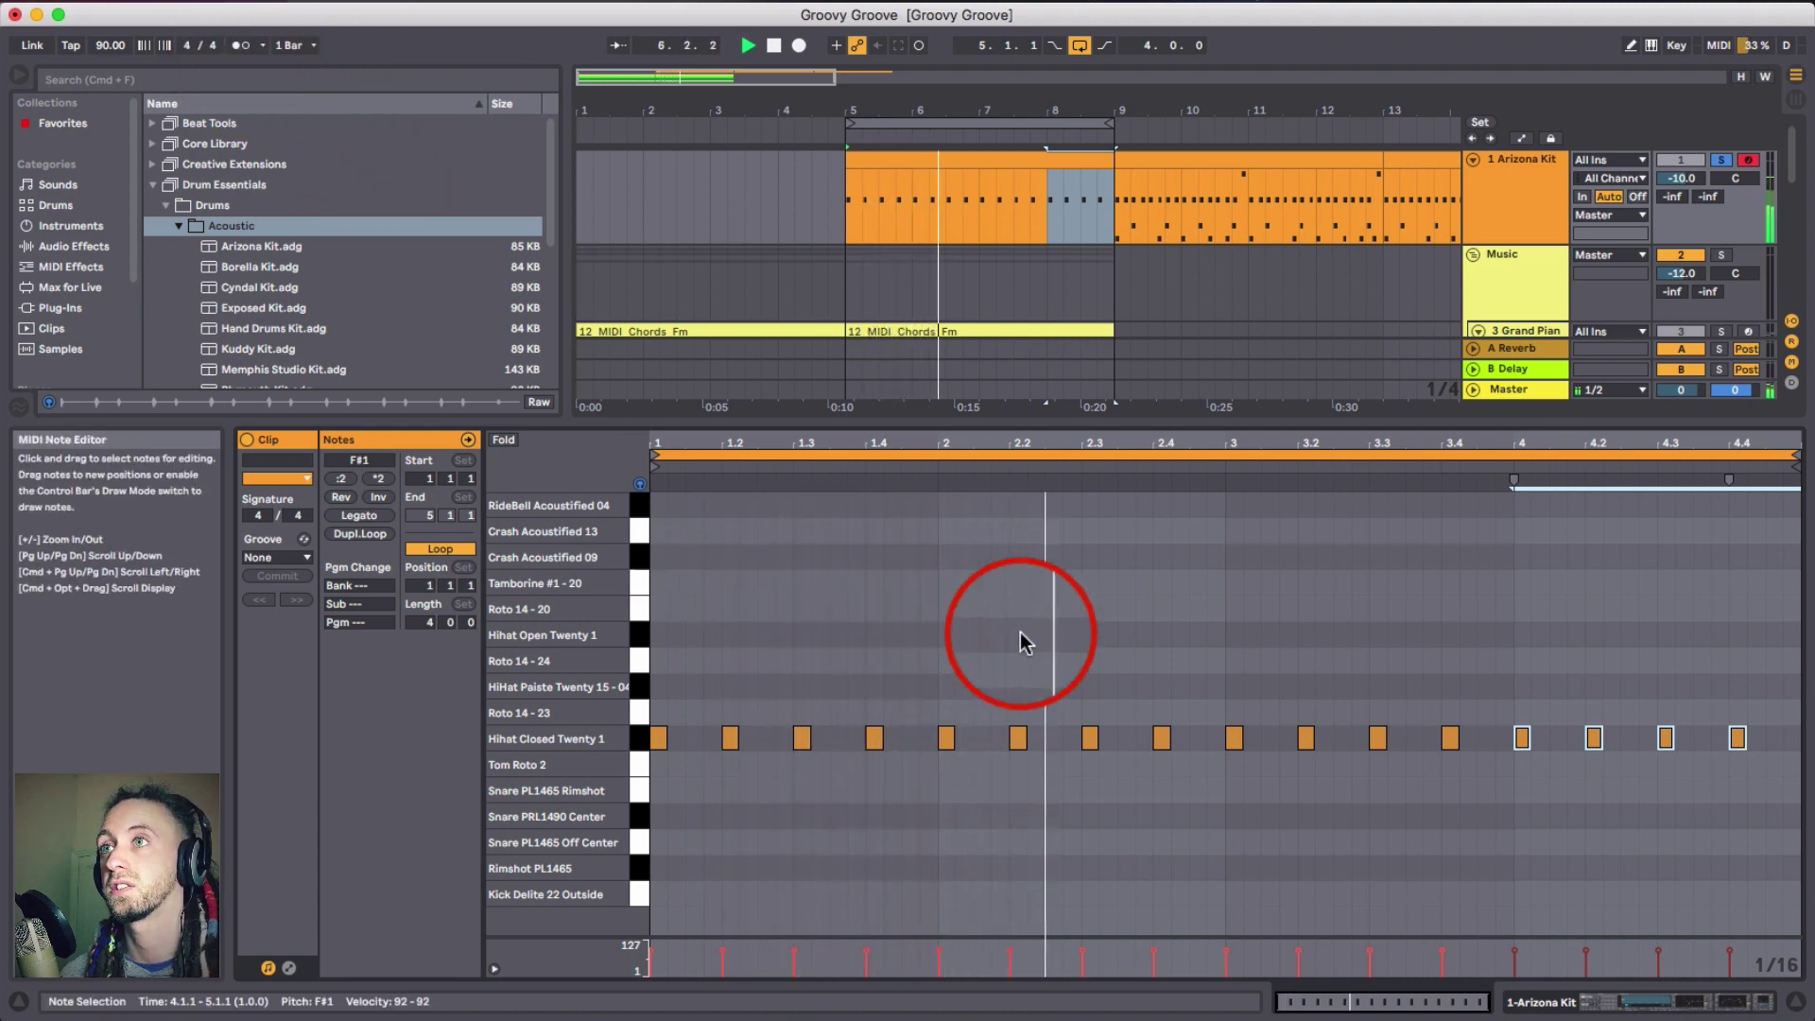
key("space")
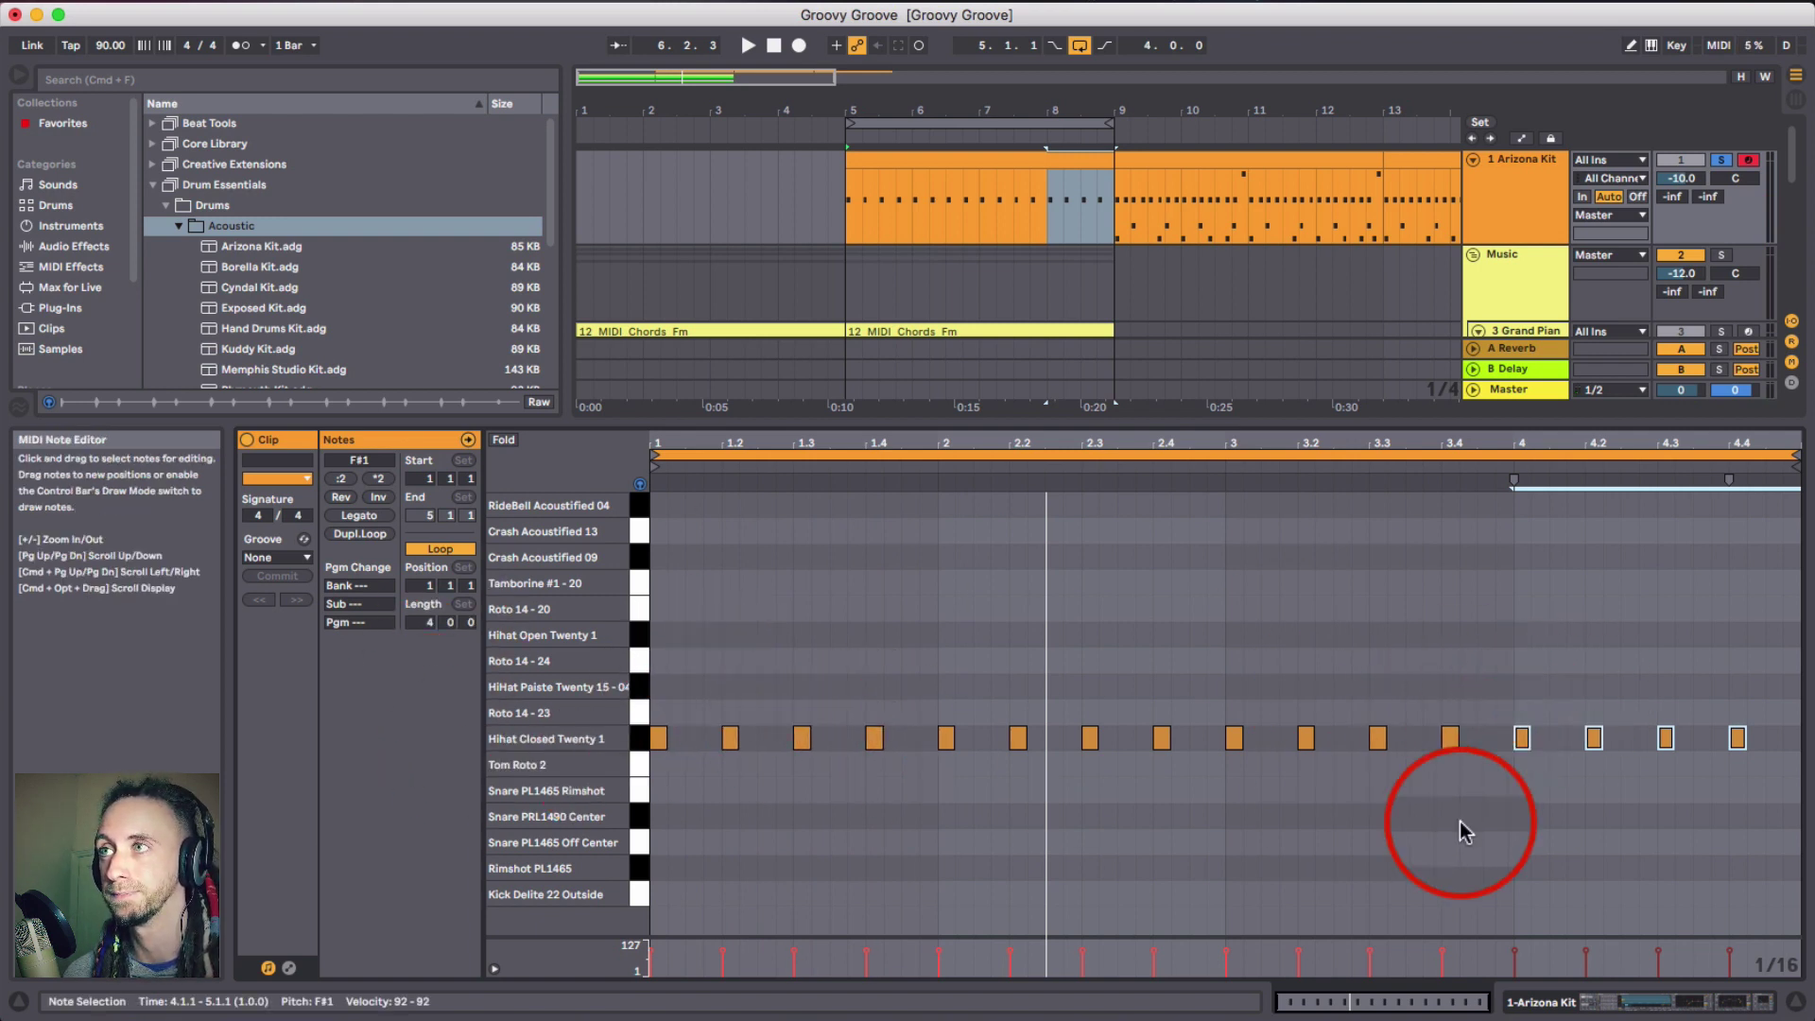
left_click(1189, 643)
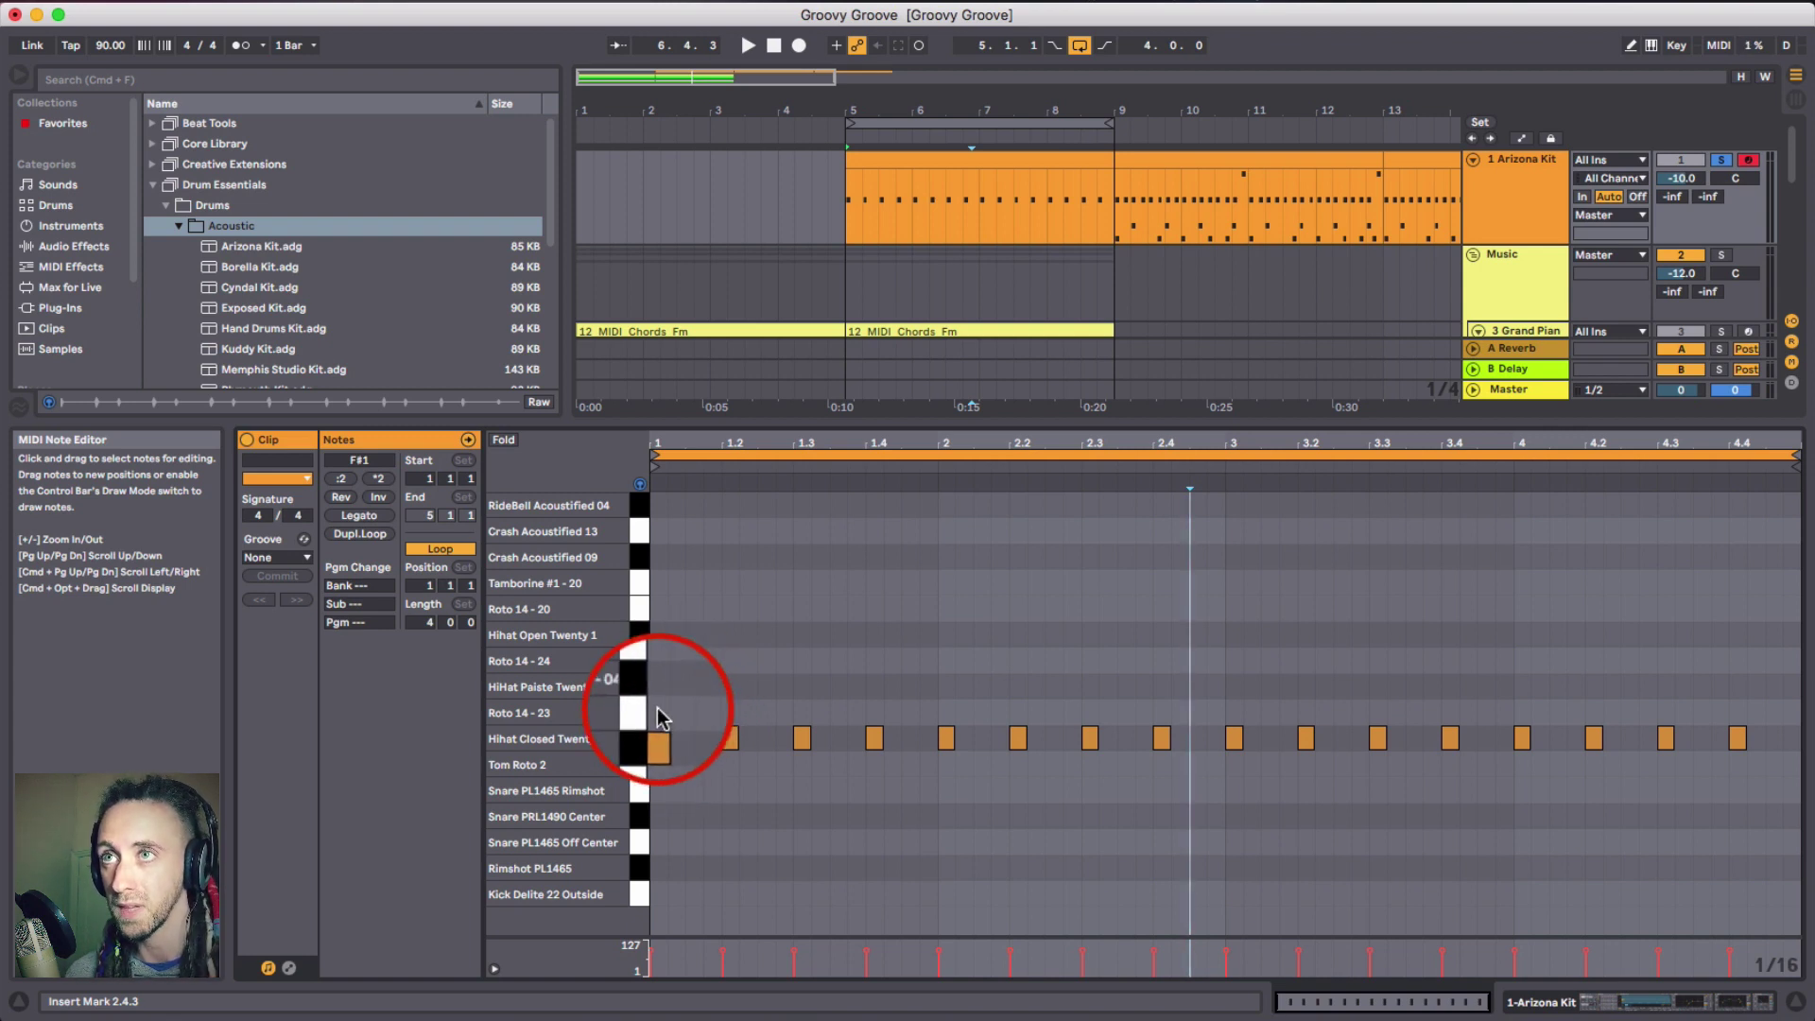
left_click_drag(662, 718, 1736, 834)
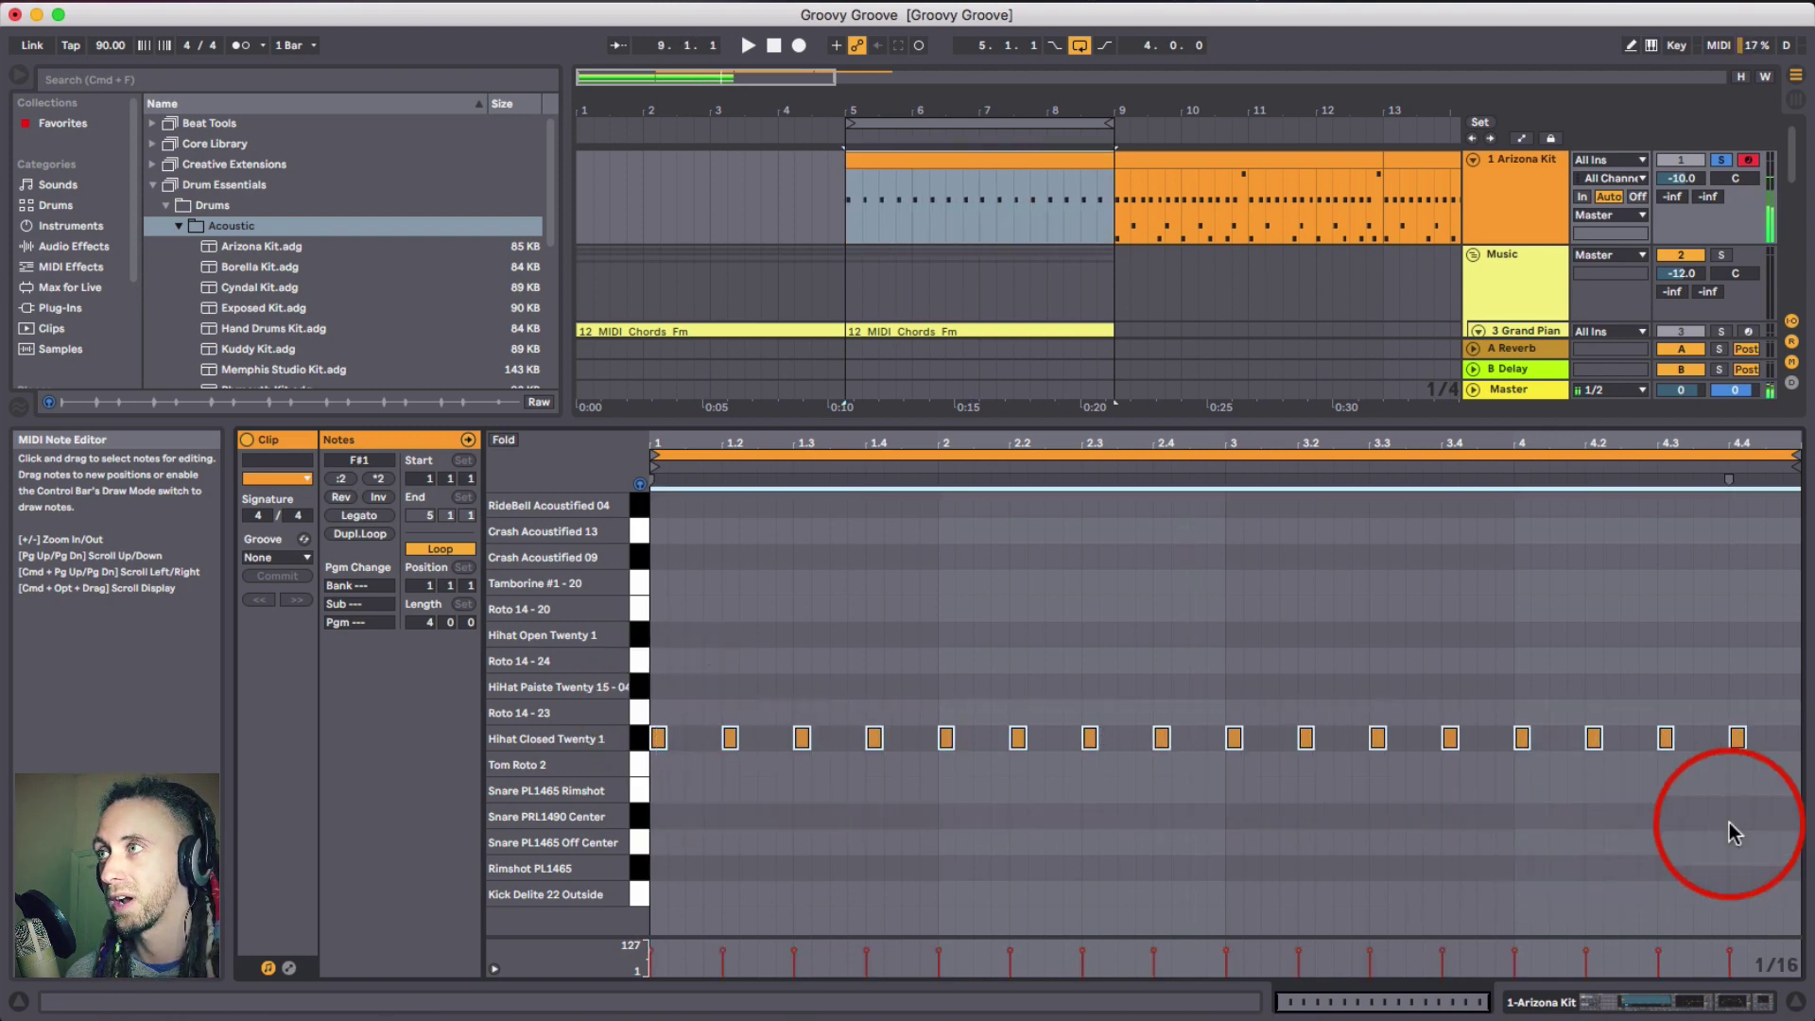
- Delete the first hi-hat note and play the pattern with the metronome on
left_click(668, 700)
left_click_drag(708, 698, 651, 743)
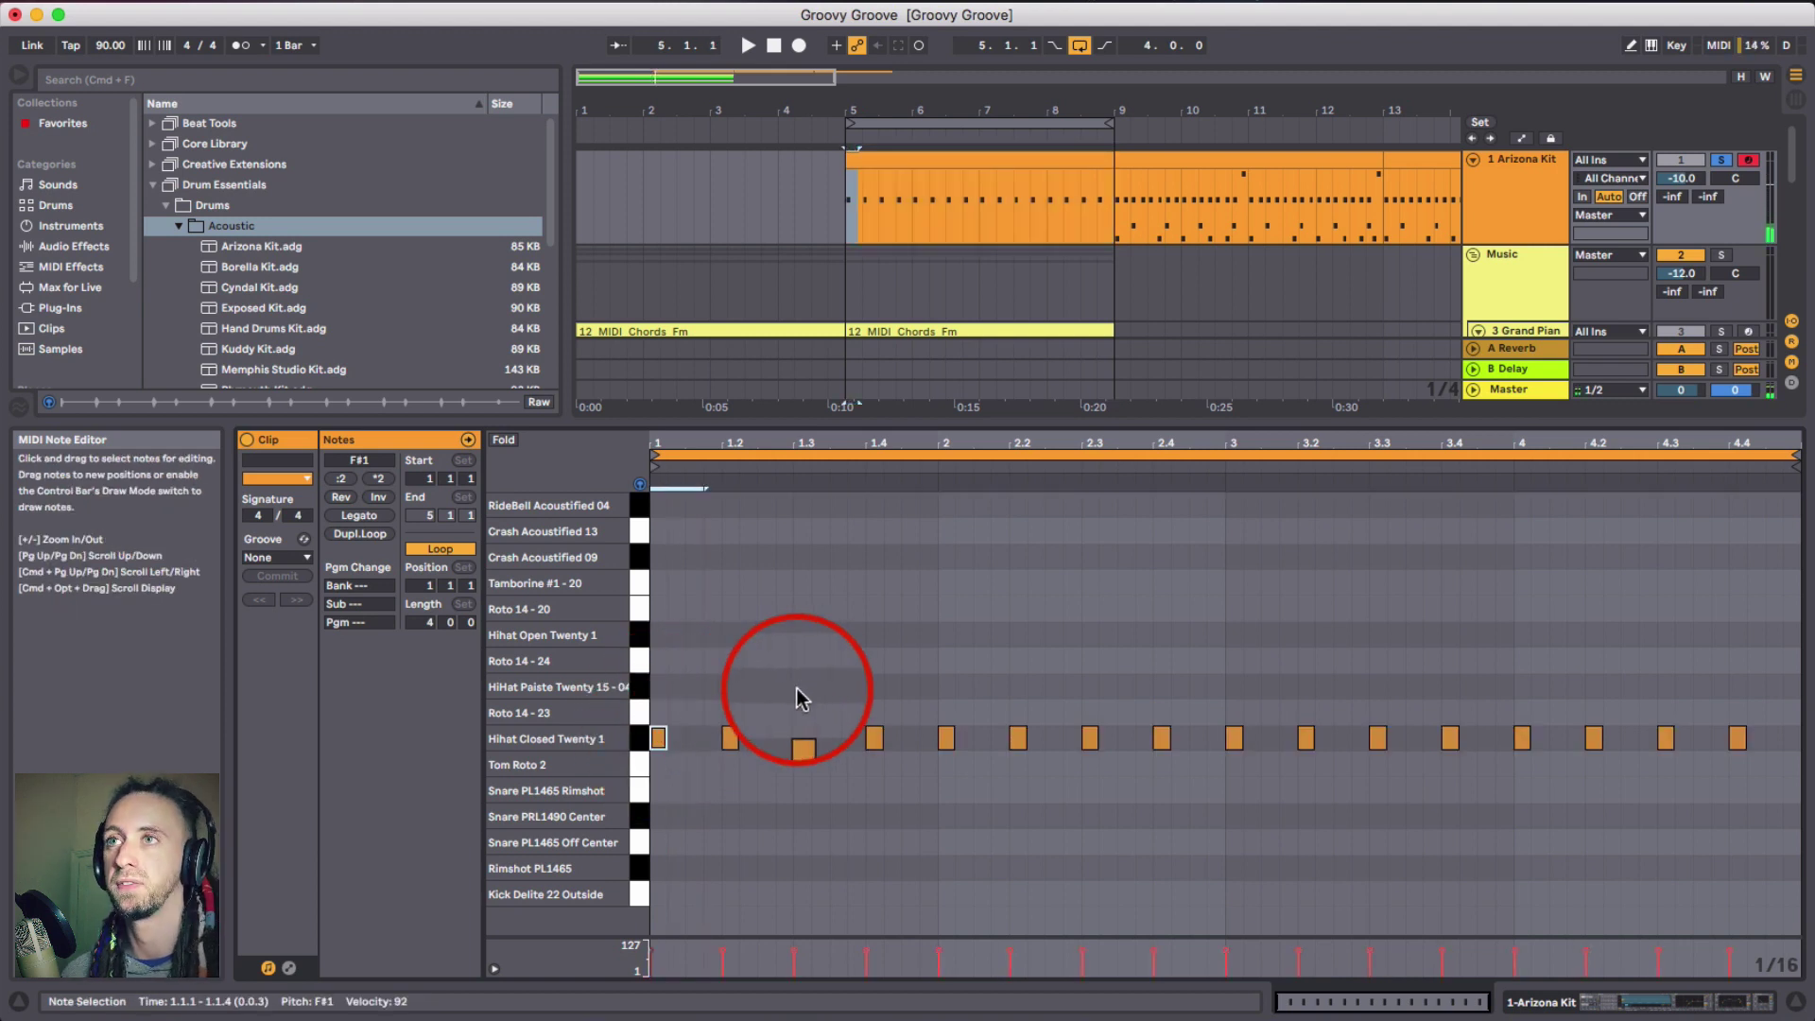
key("Delete")
left_click_drag(789, 709, 800, 780)
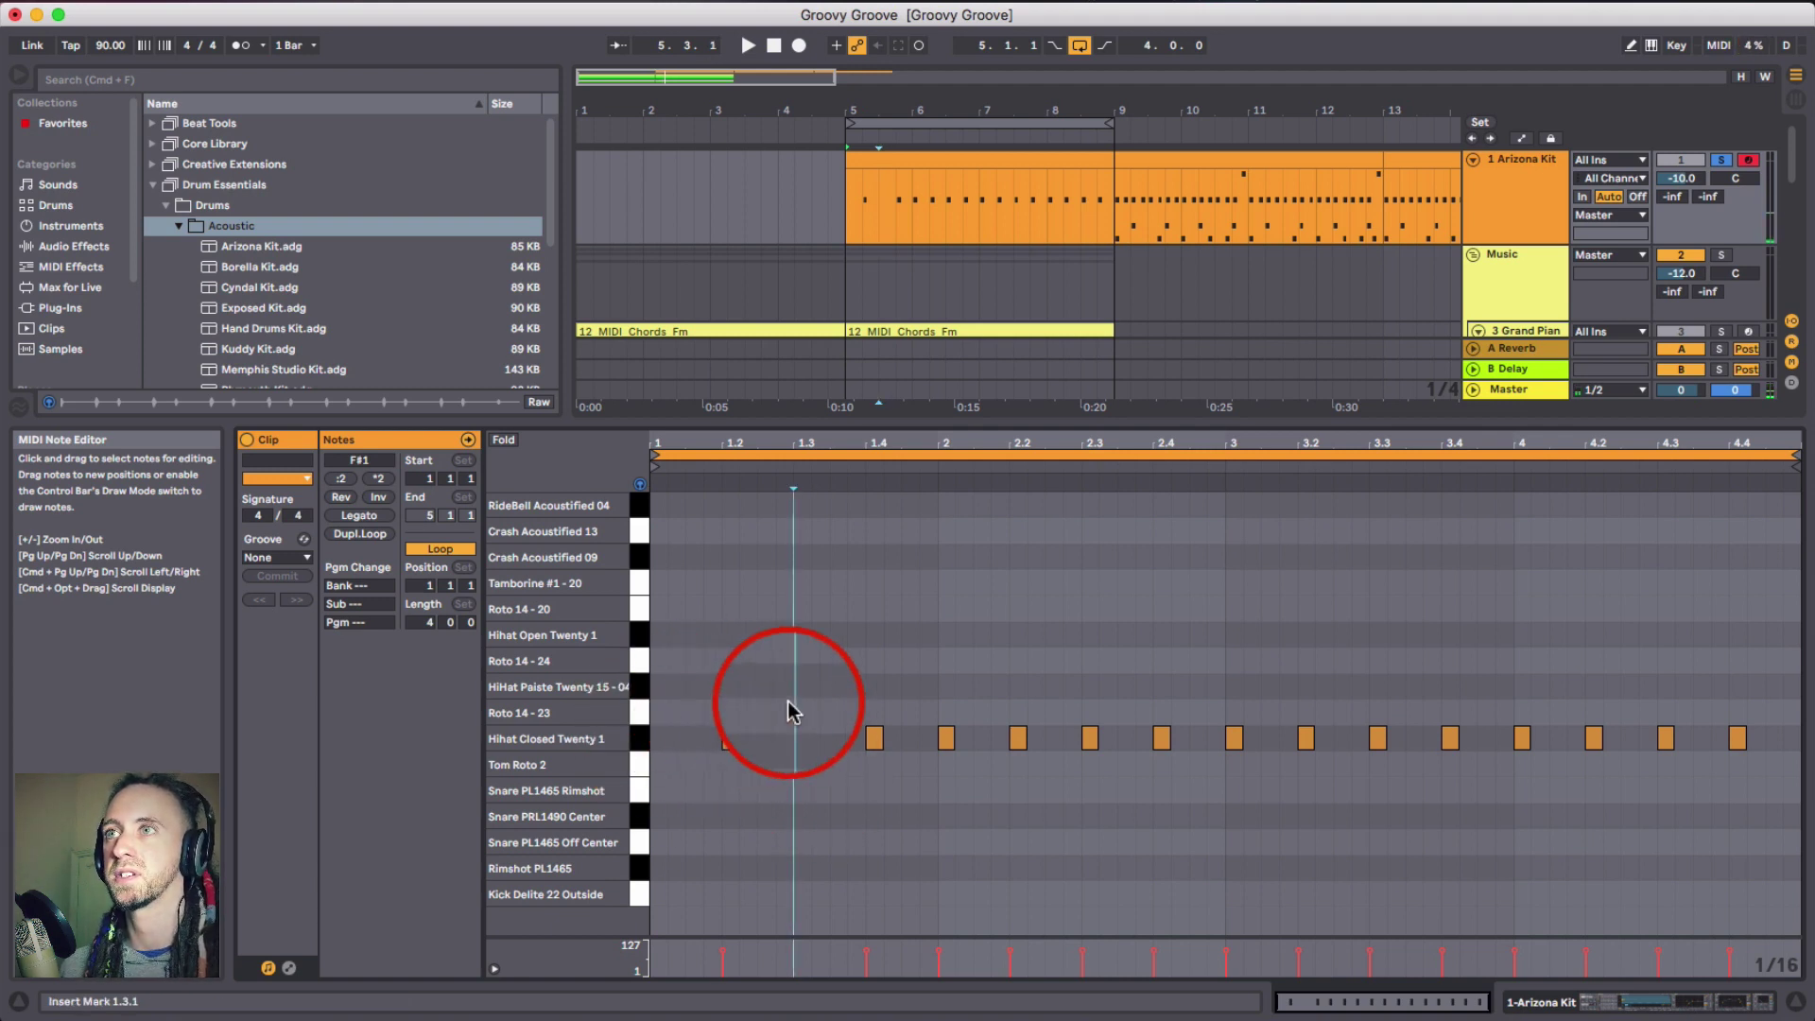
left_click(240, 57)
key("space")
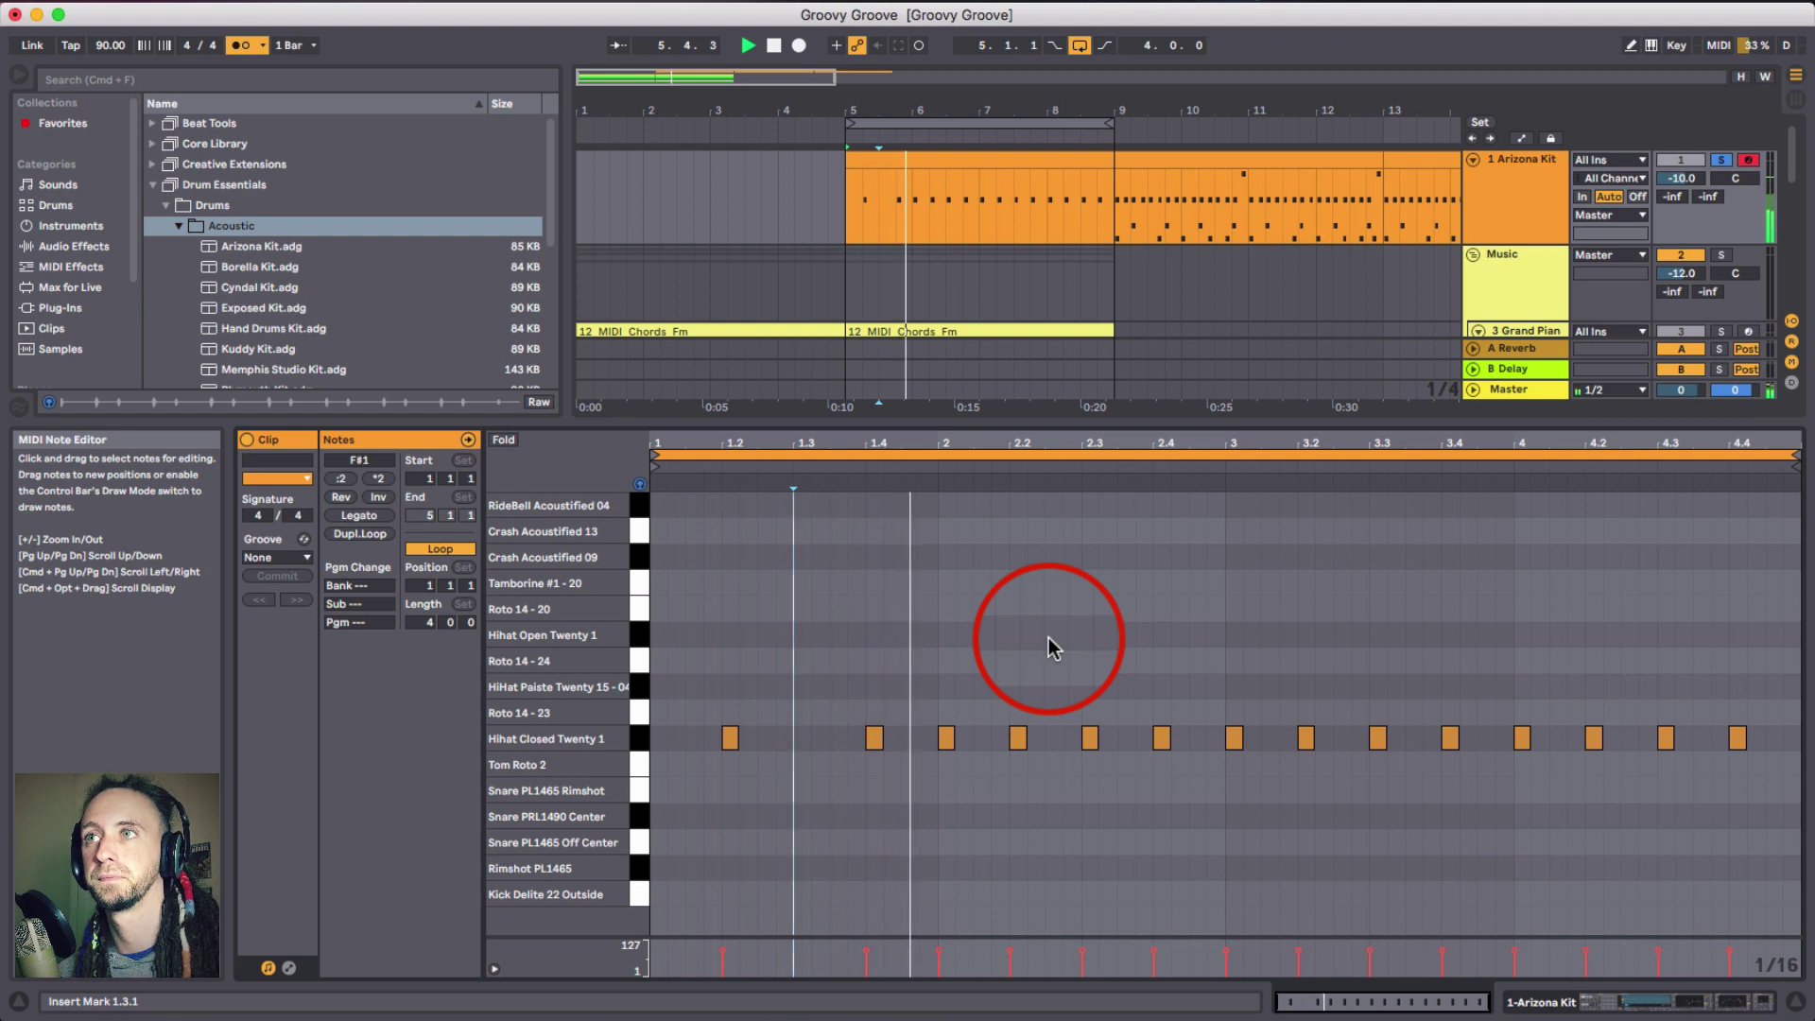
key("space")
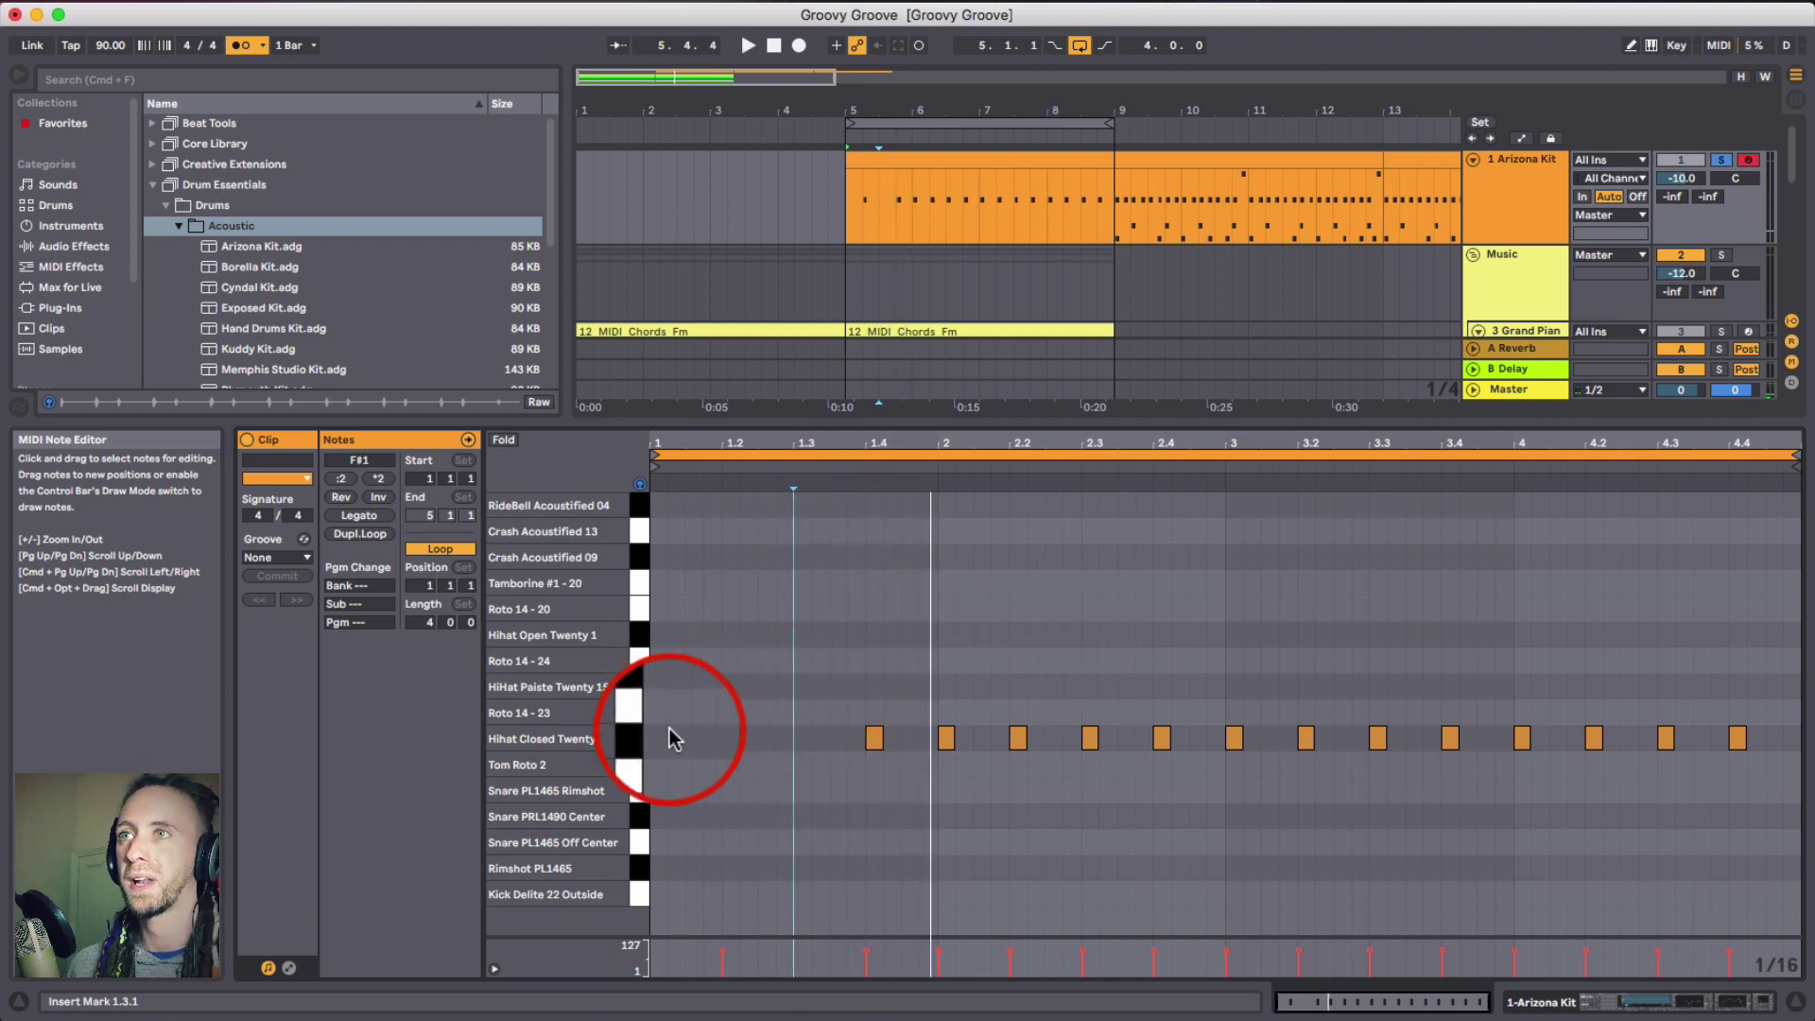
- Restore a hi-hat at 1.1, then copy all sixteen notes an eighth-step later
double_click(730, 738)
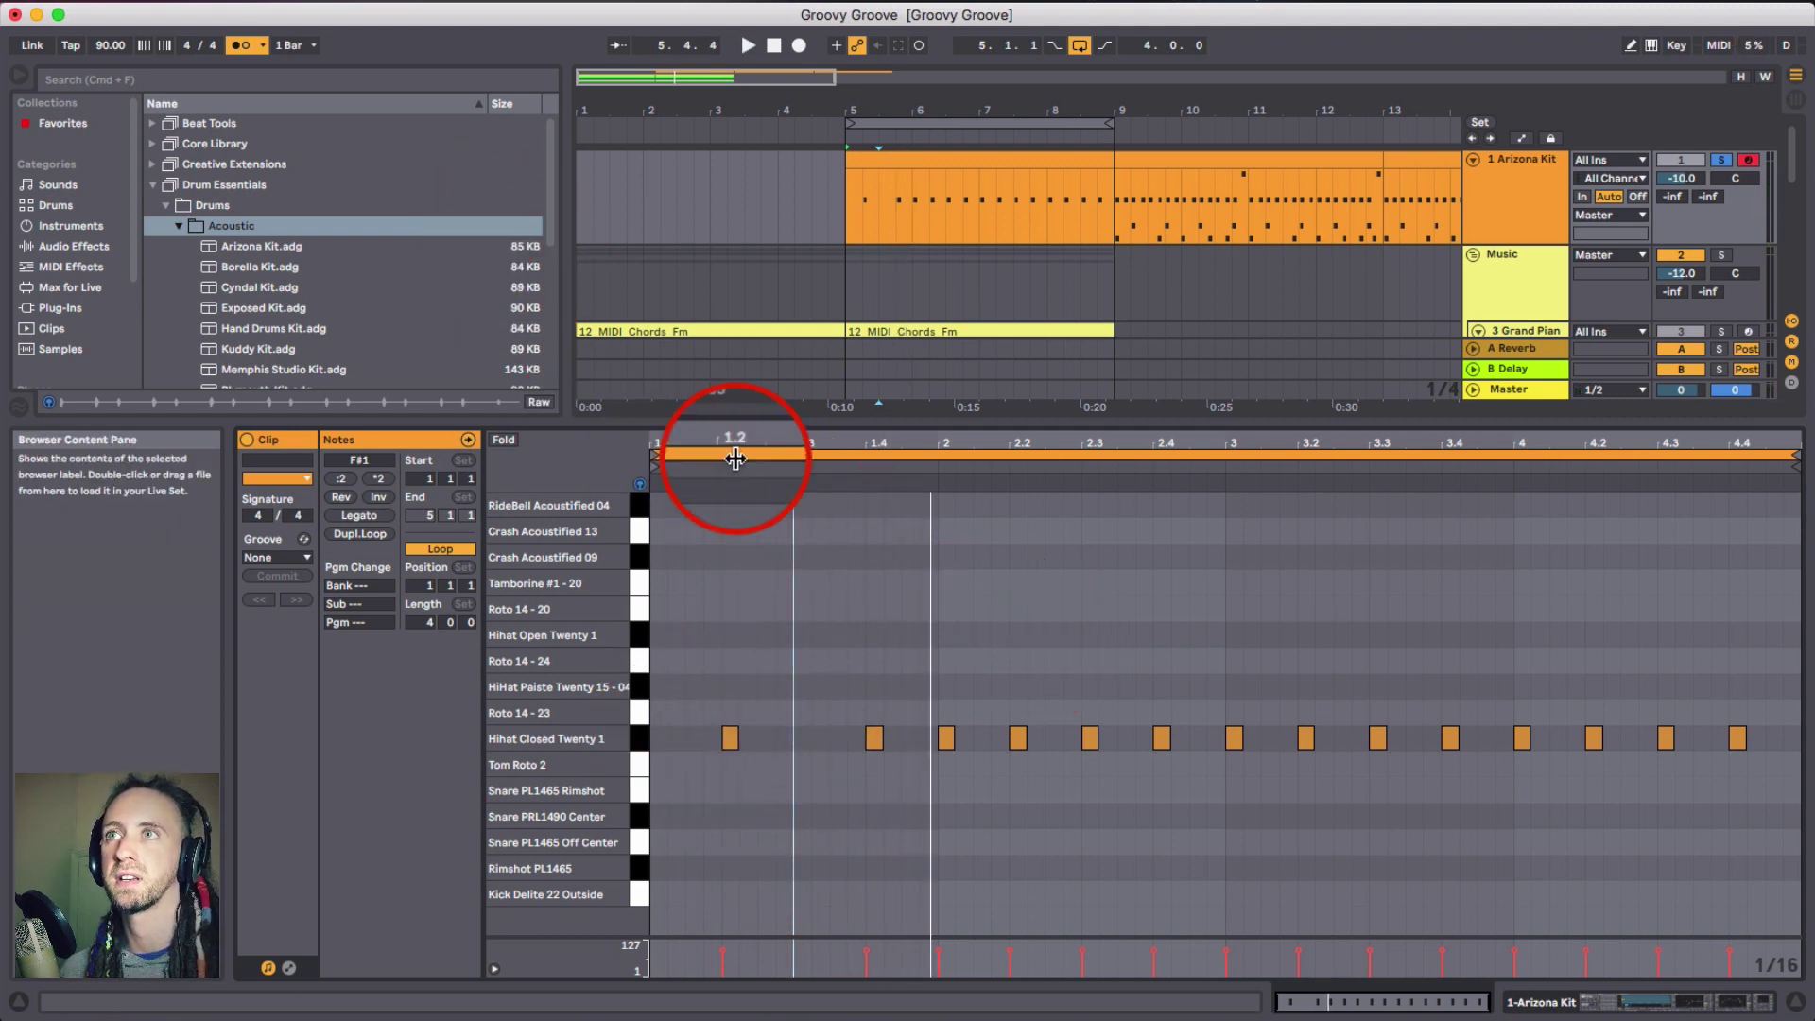
left_click(759, 690)
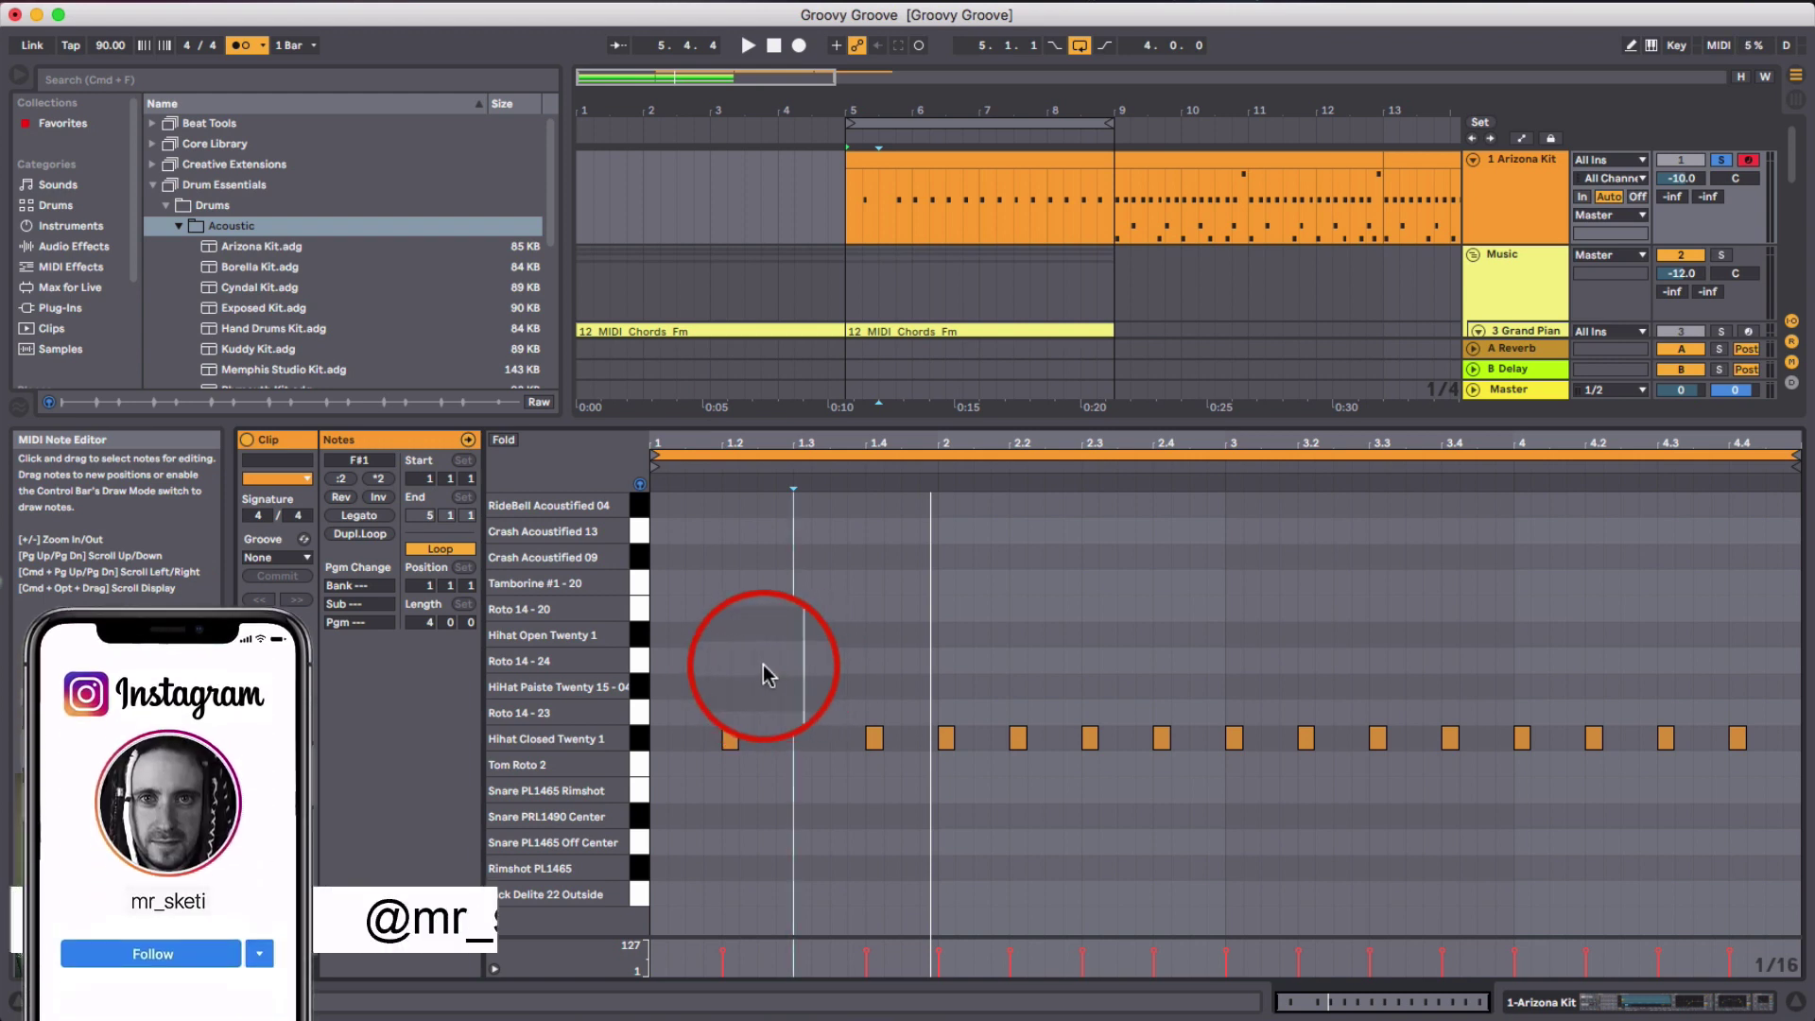
left_click_drag(702, 698, 887, 758)
left_click(731, 741)
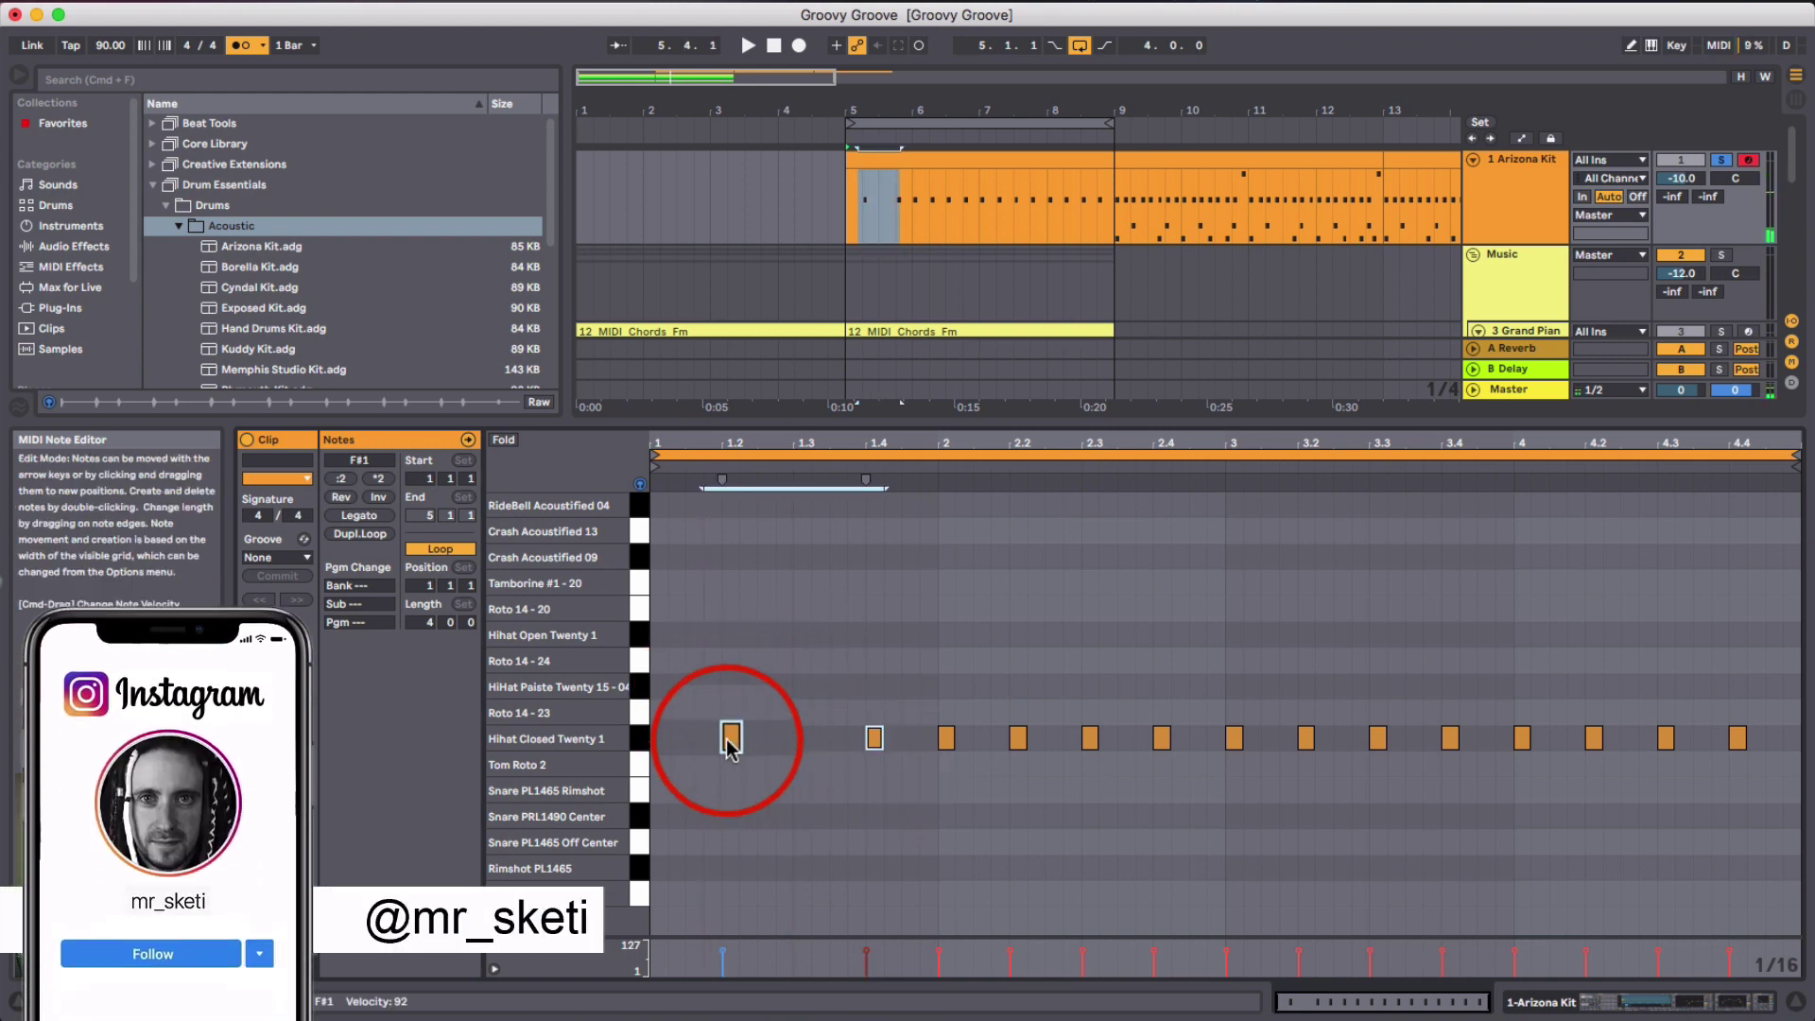
left_click_drag(731, 741, 805, 719)
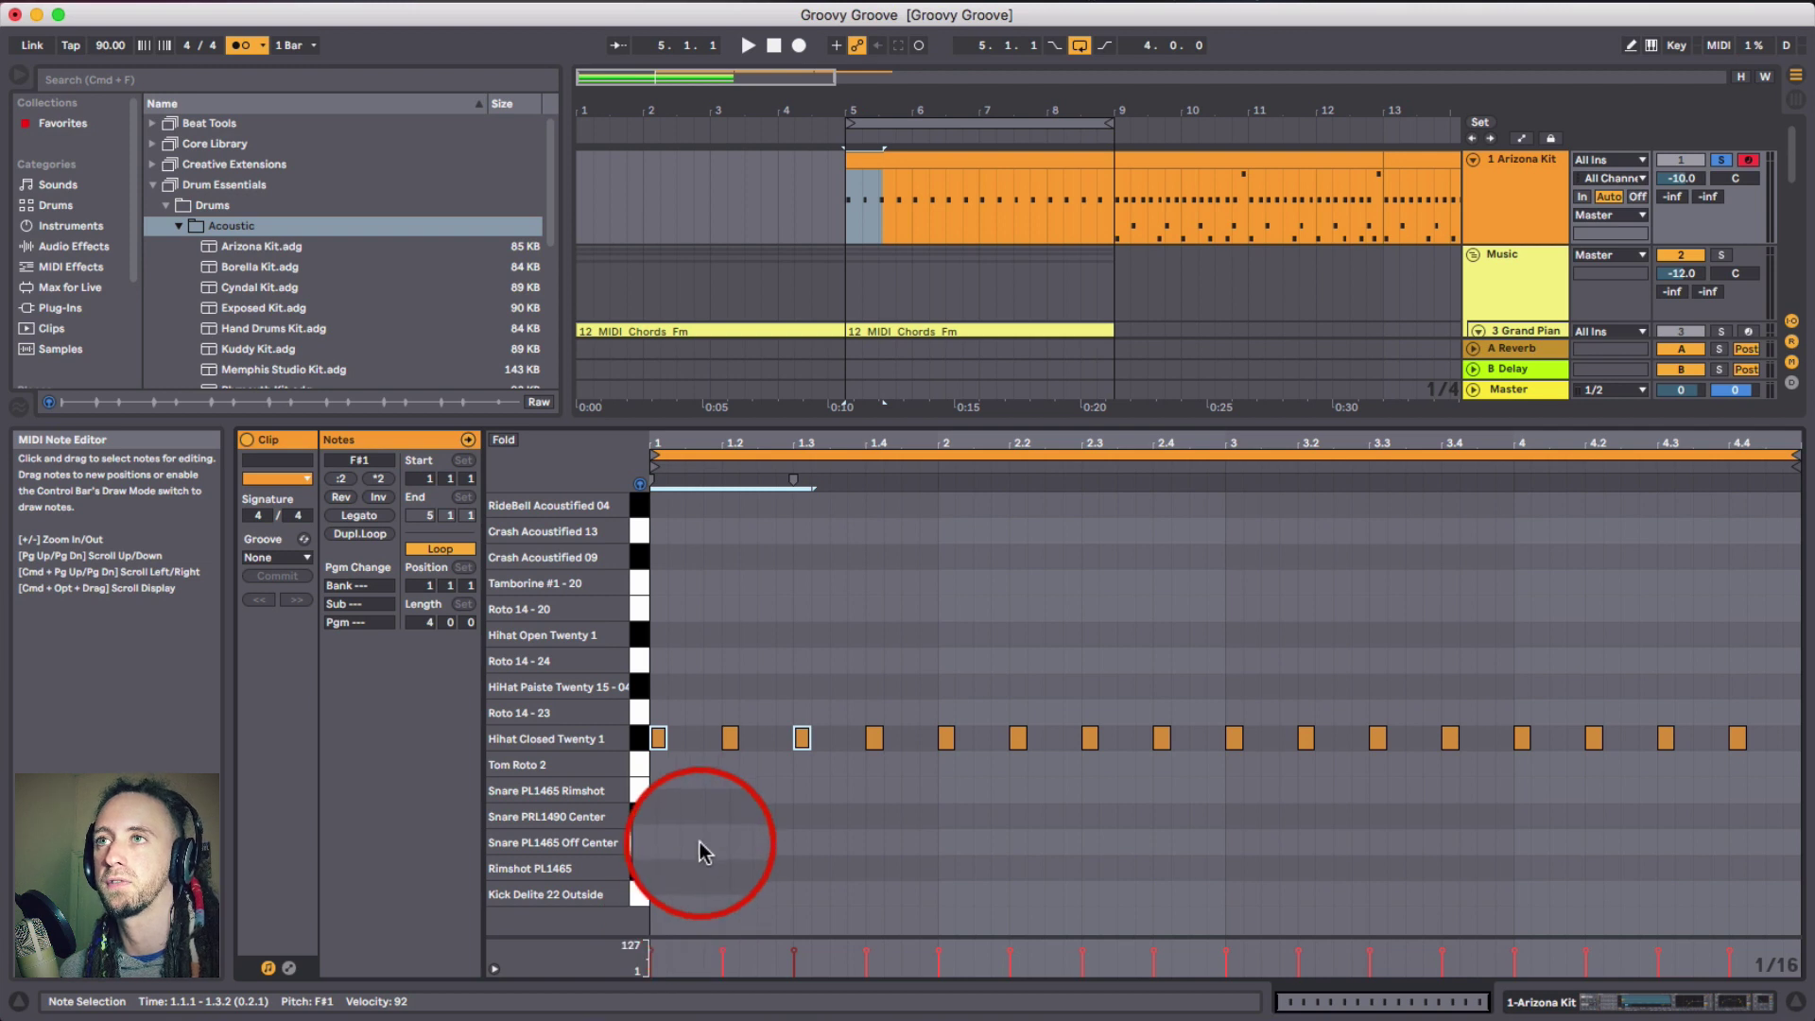
left_click_drag(667, 700, 1762, 839)
left_click_drag(659, 740, 696, 741)
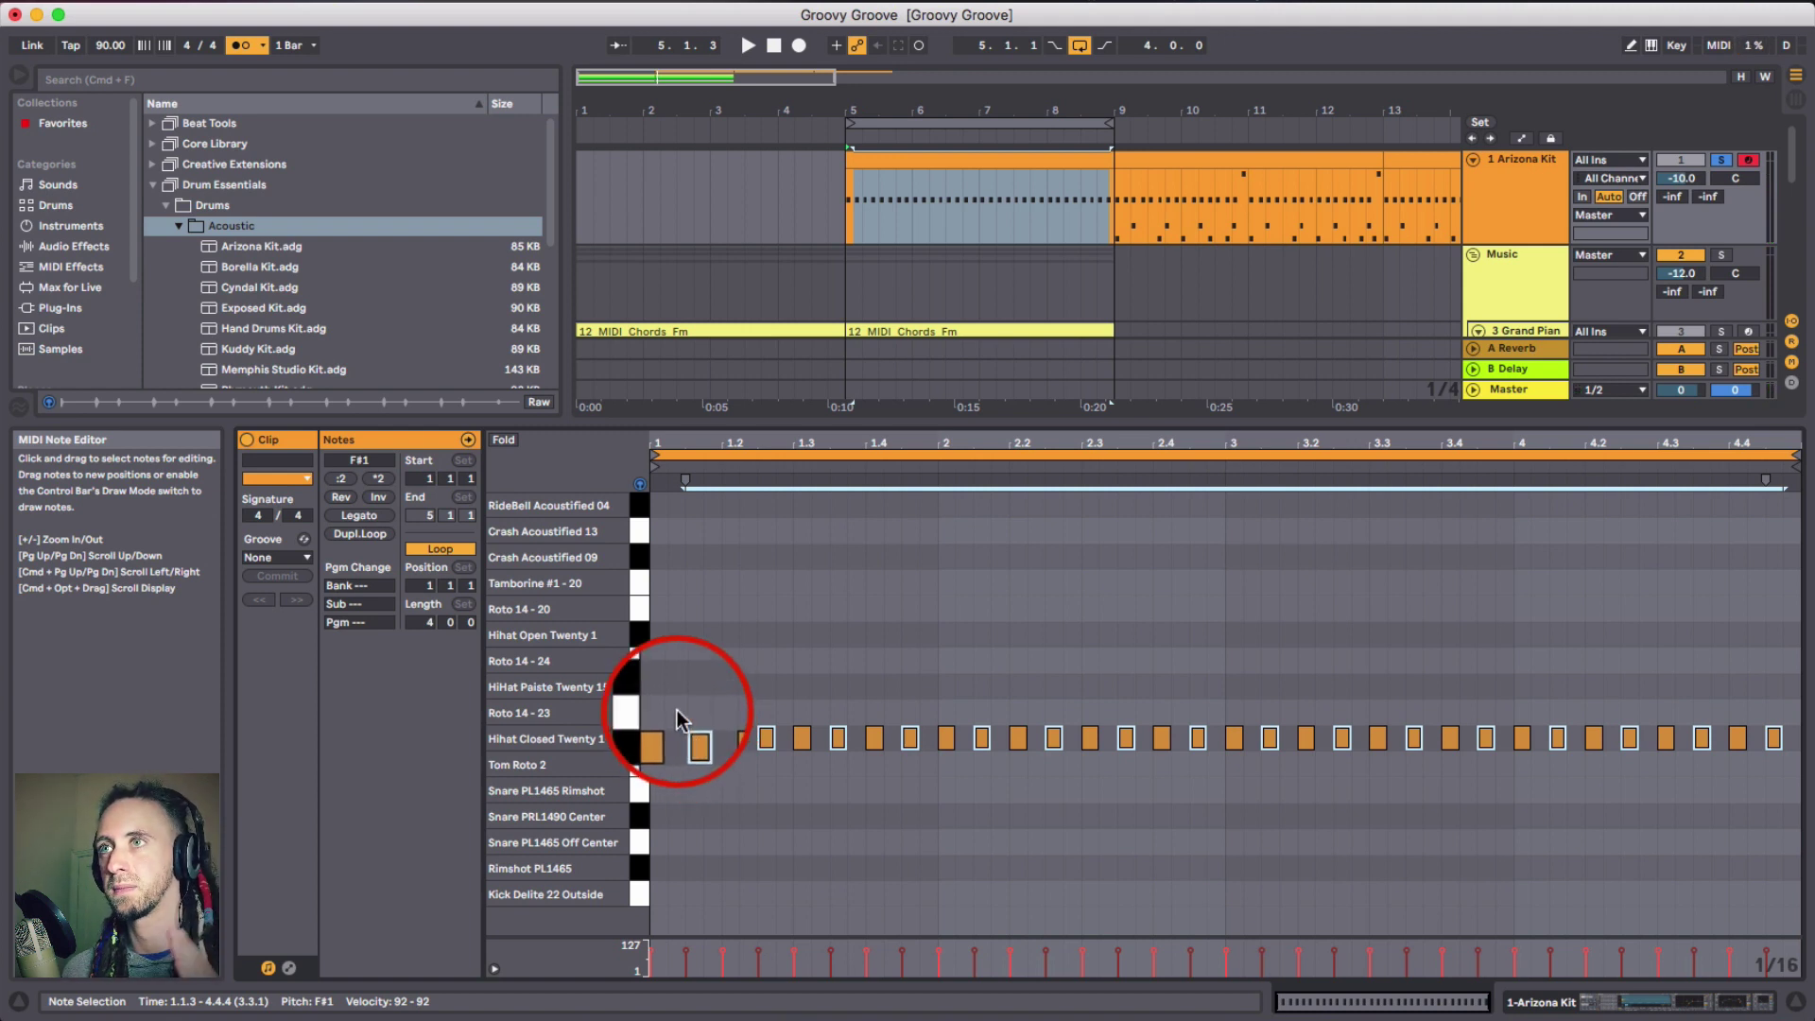
- Turn off the metronome and set off-beat hi-hats to velocity 41, comparing via undo/redo
key("space")
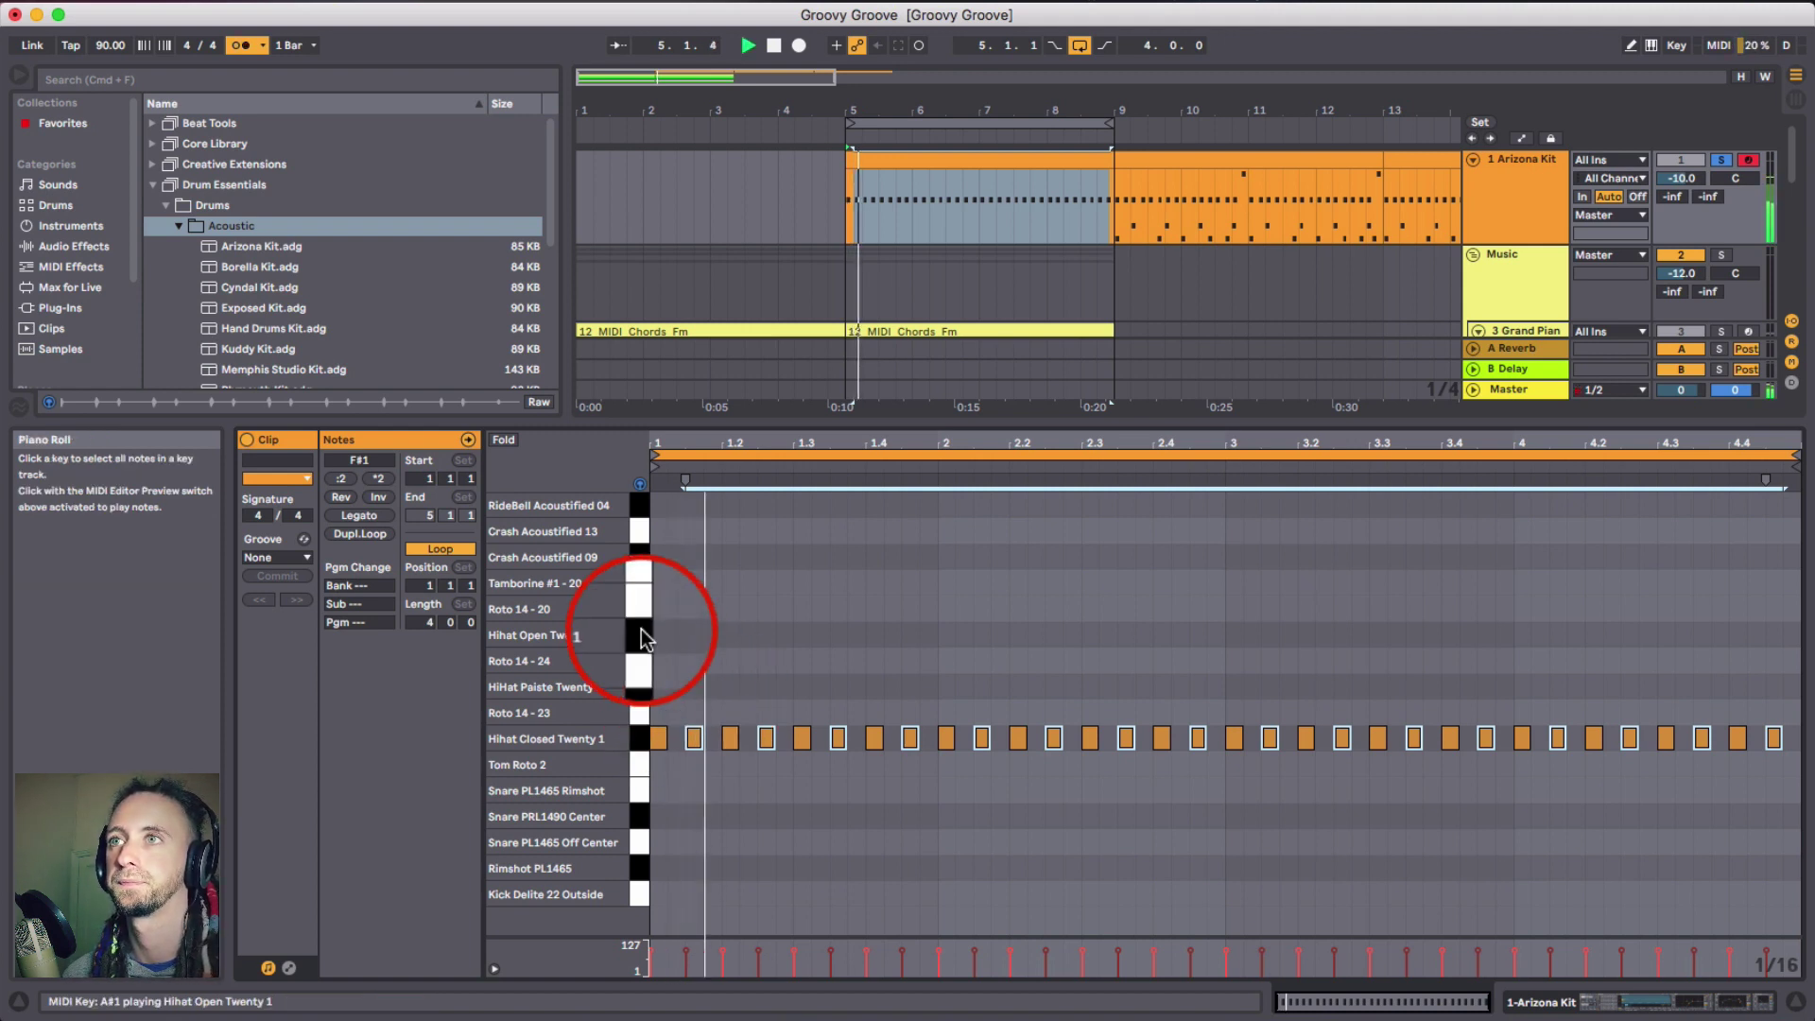
left_click(237, 49)
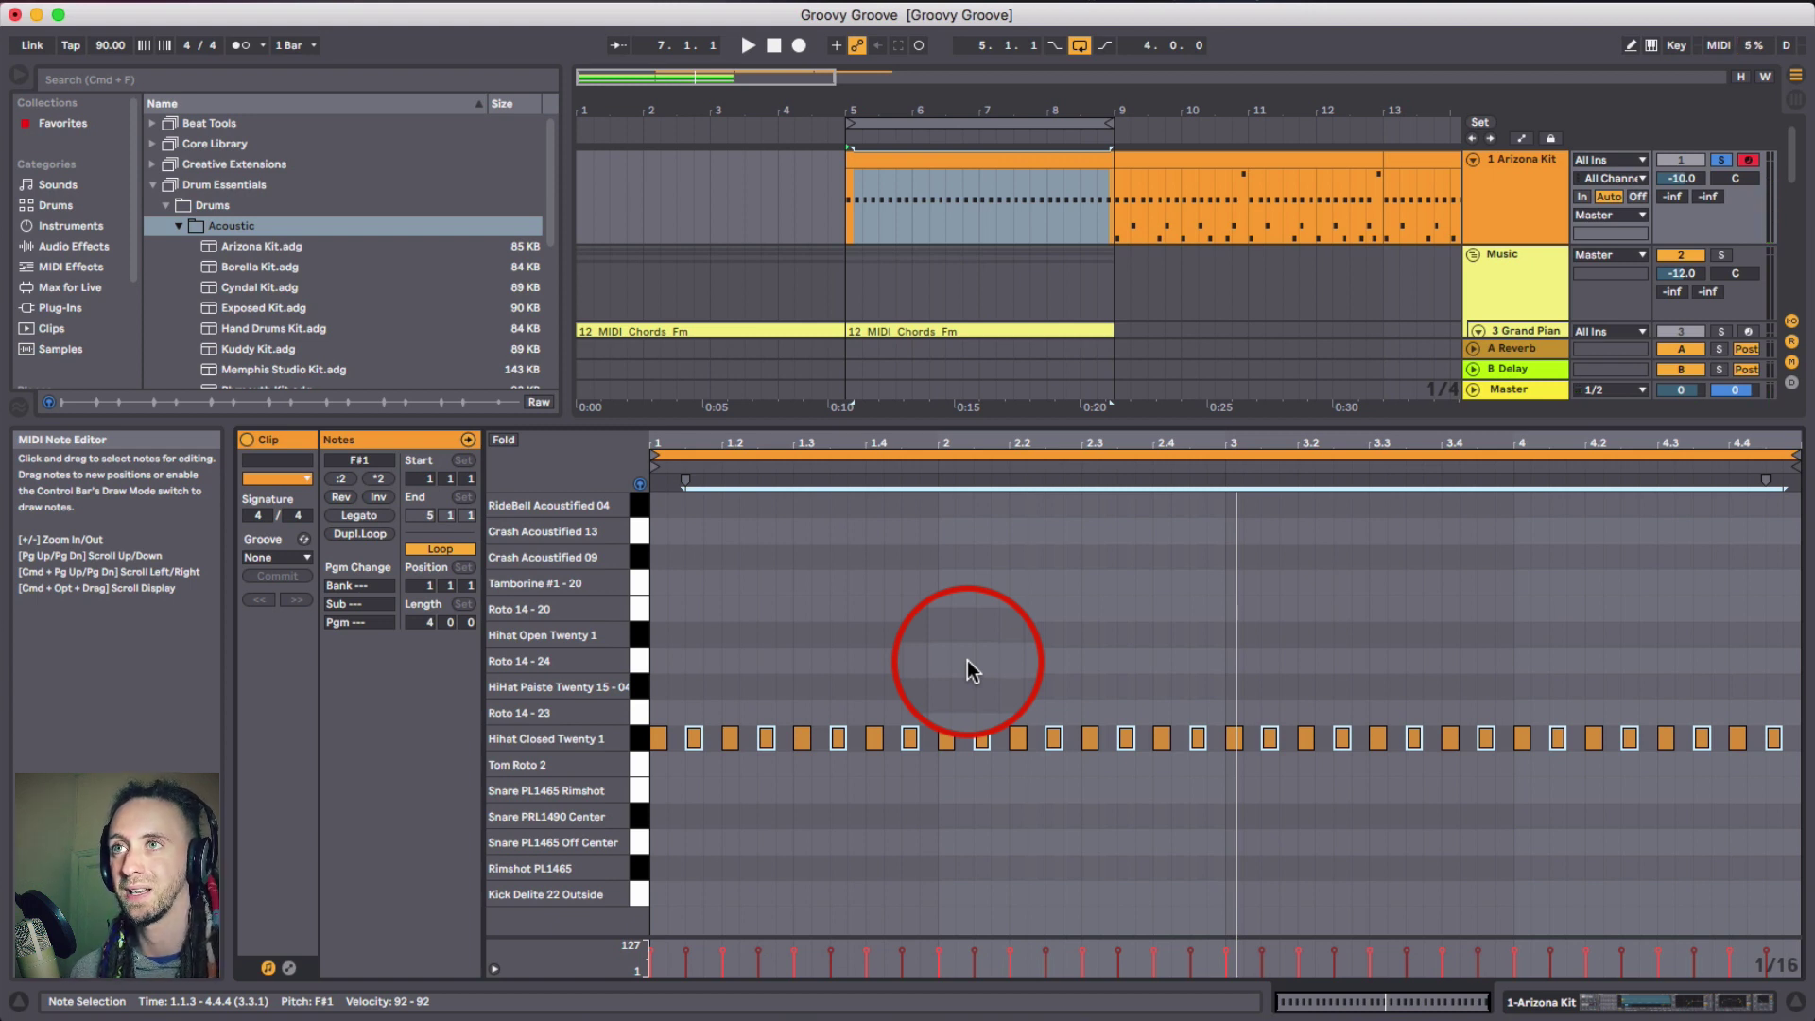
left_click(695, 737)
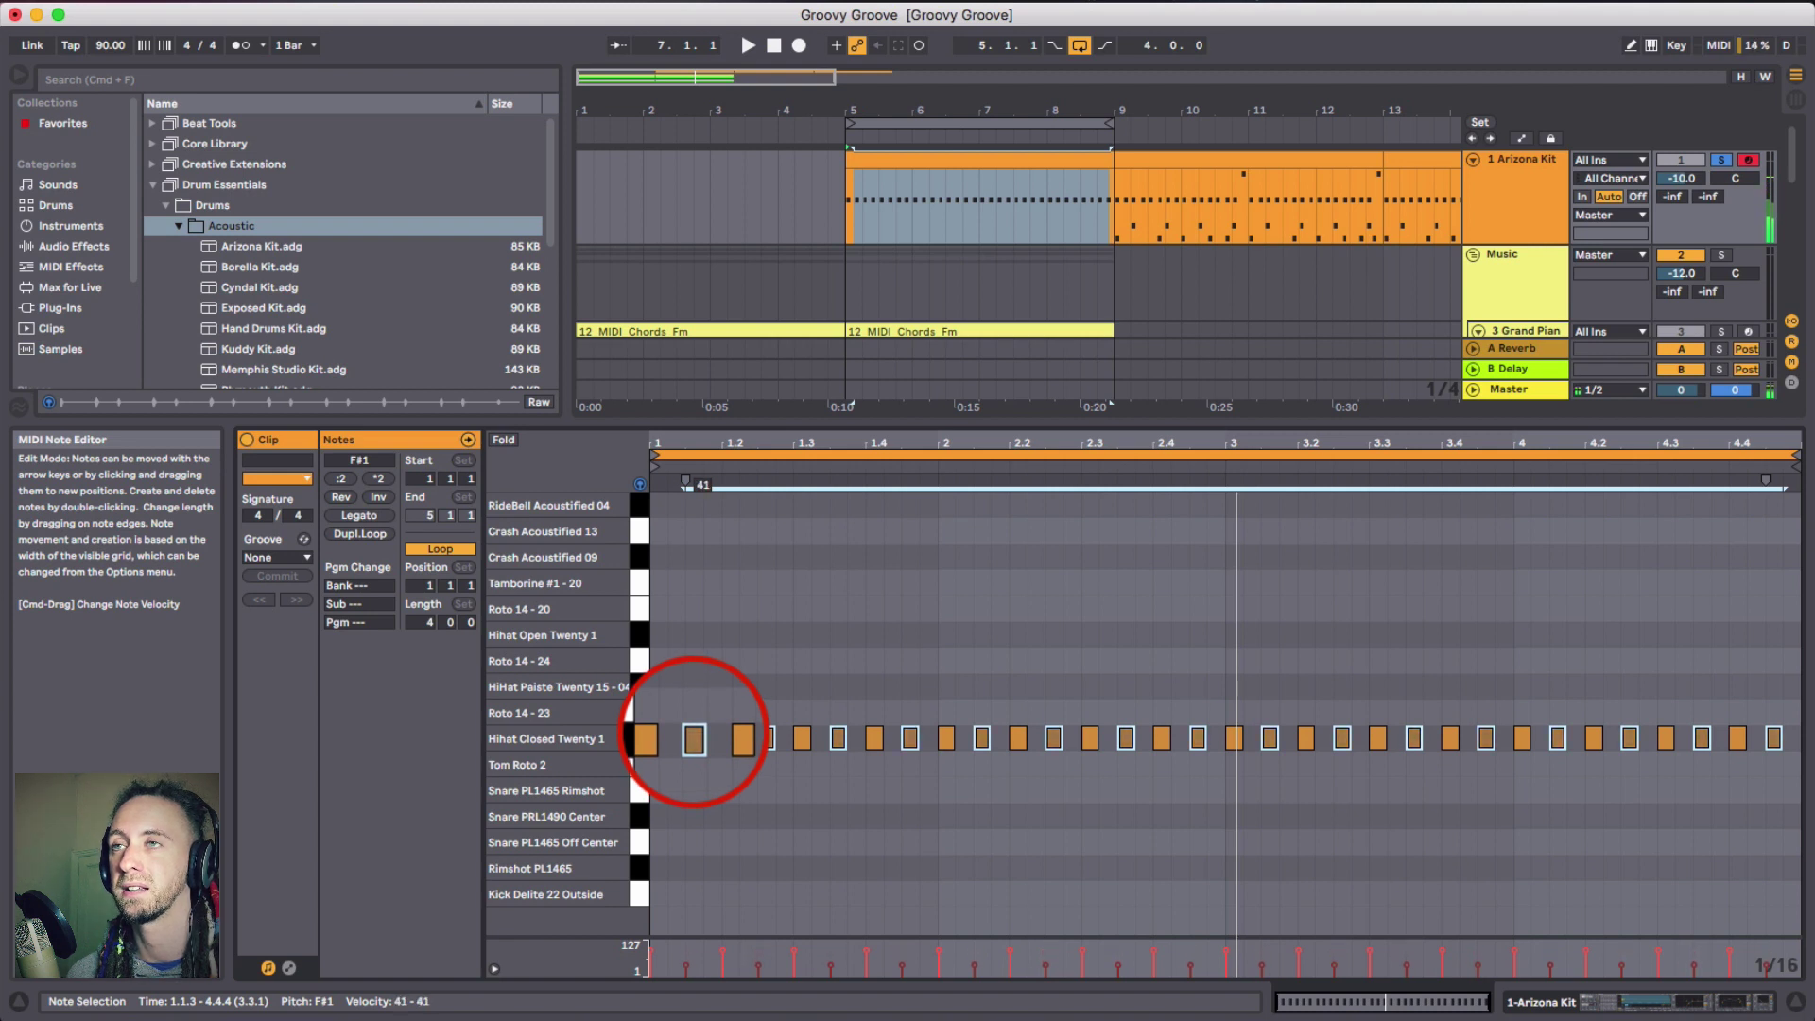
key("space")
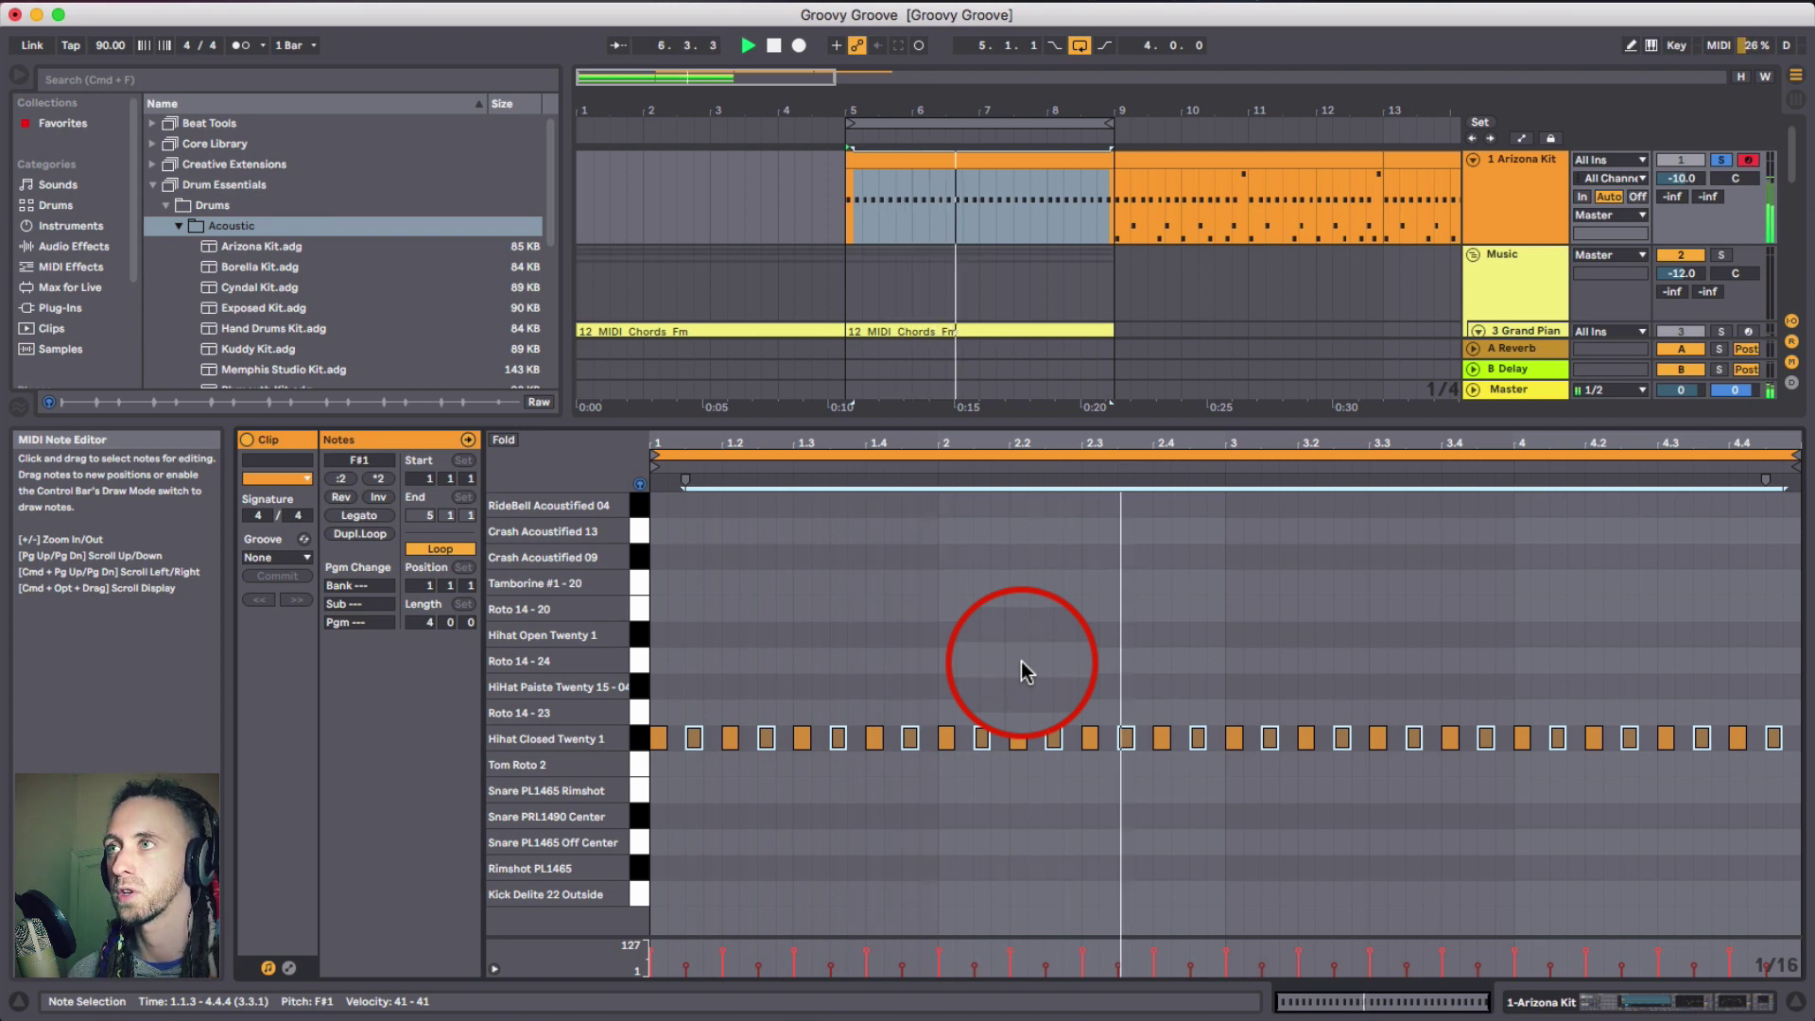
key("super+z")
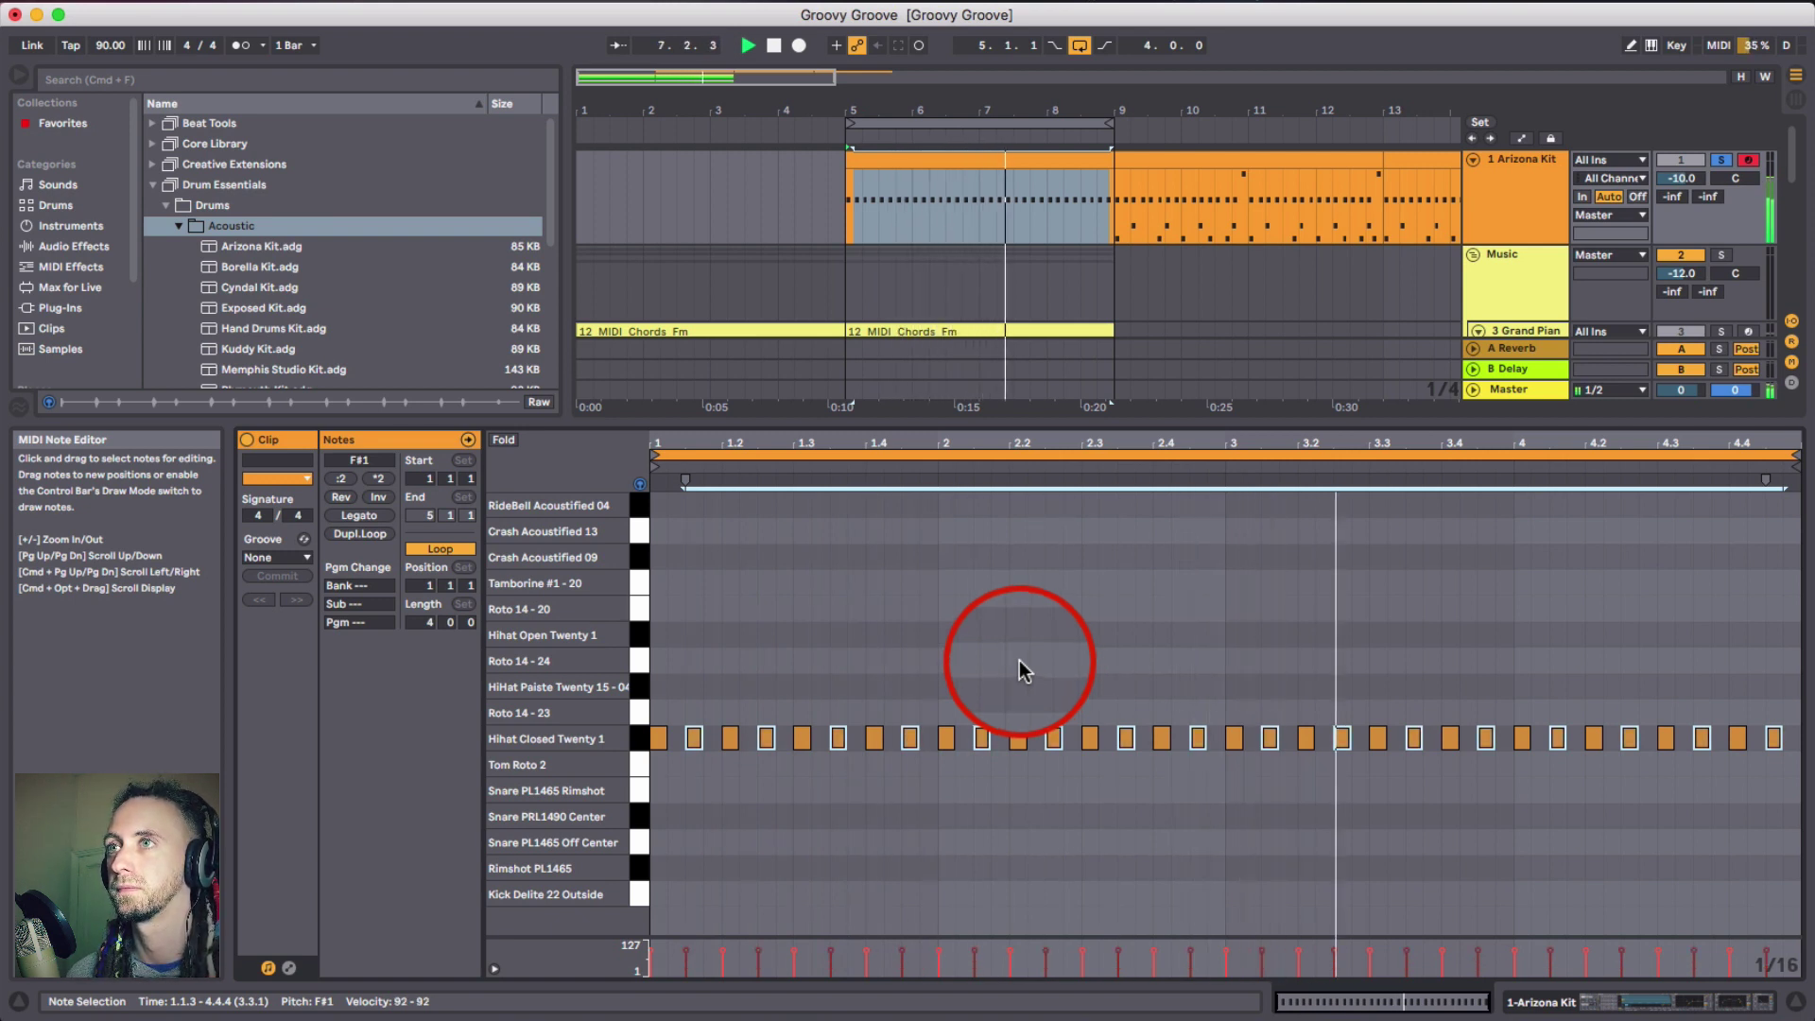
key("super+shift+z")
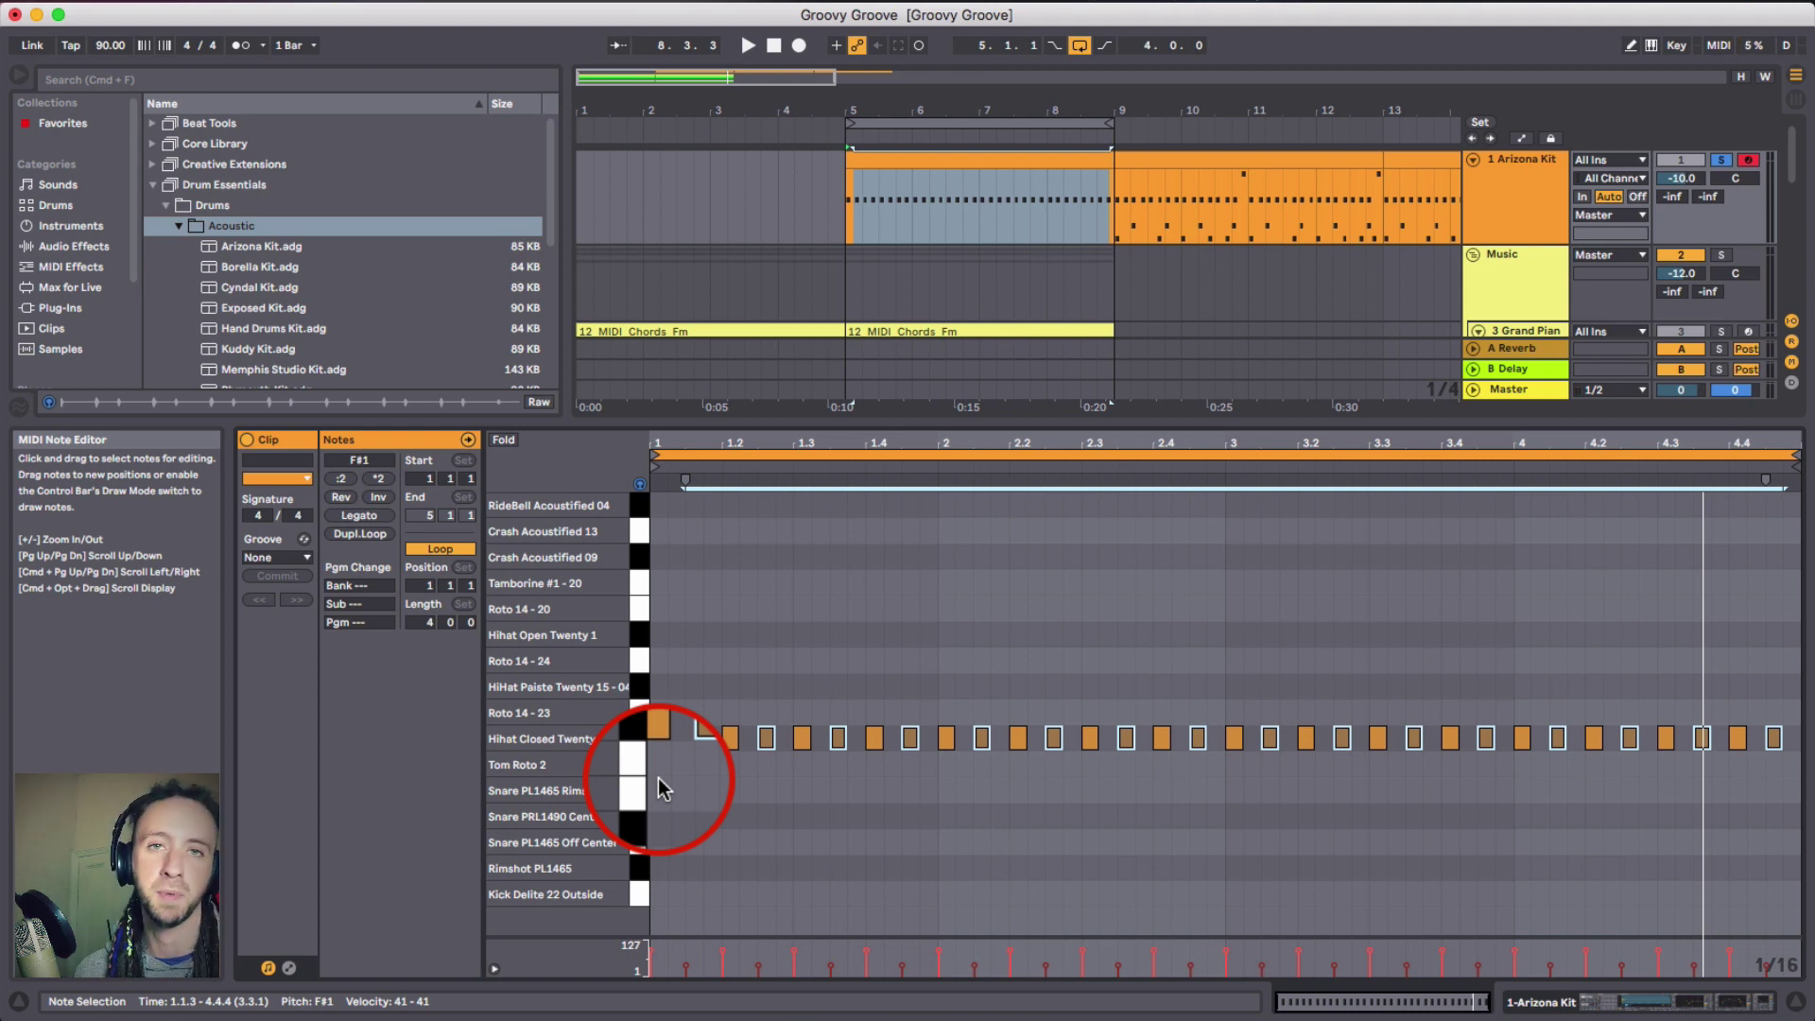
left_click(796, 673)
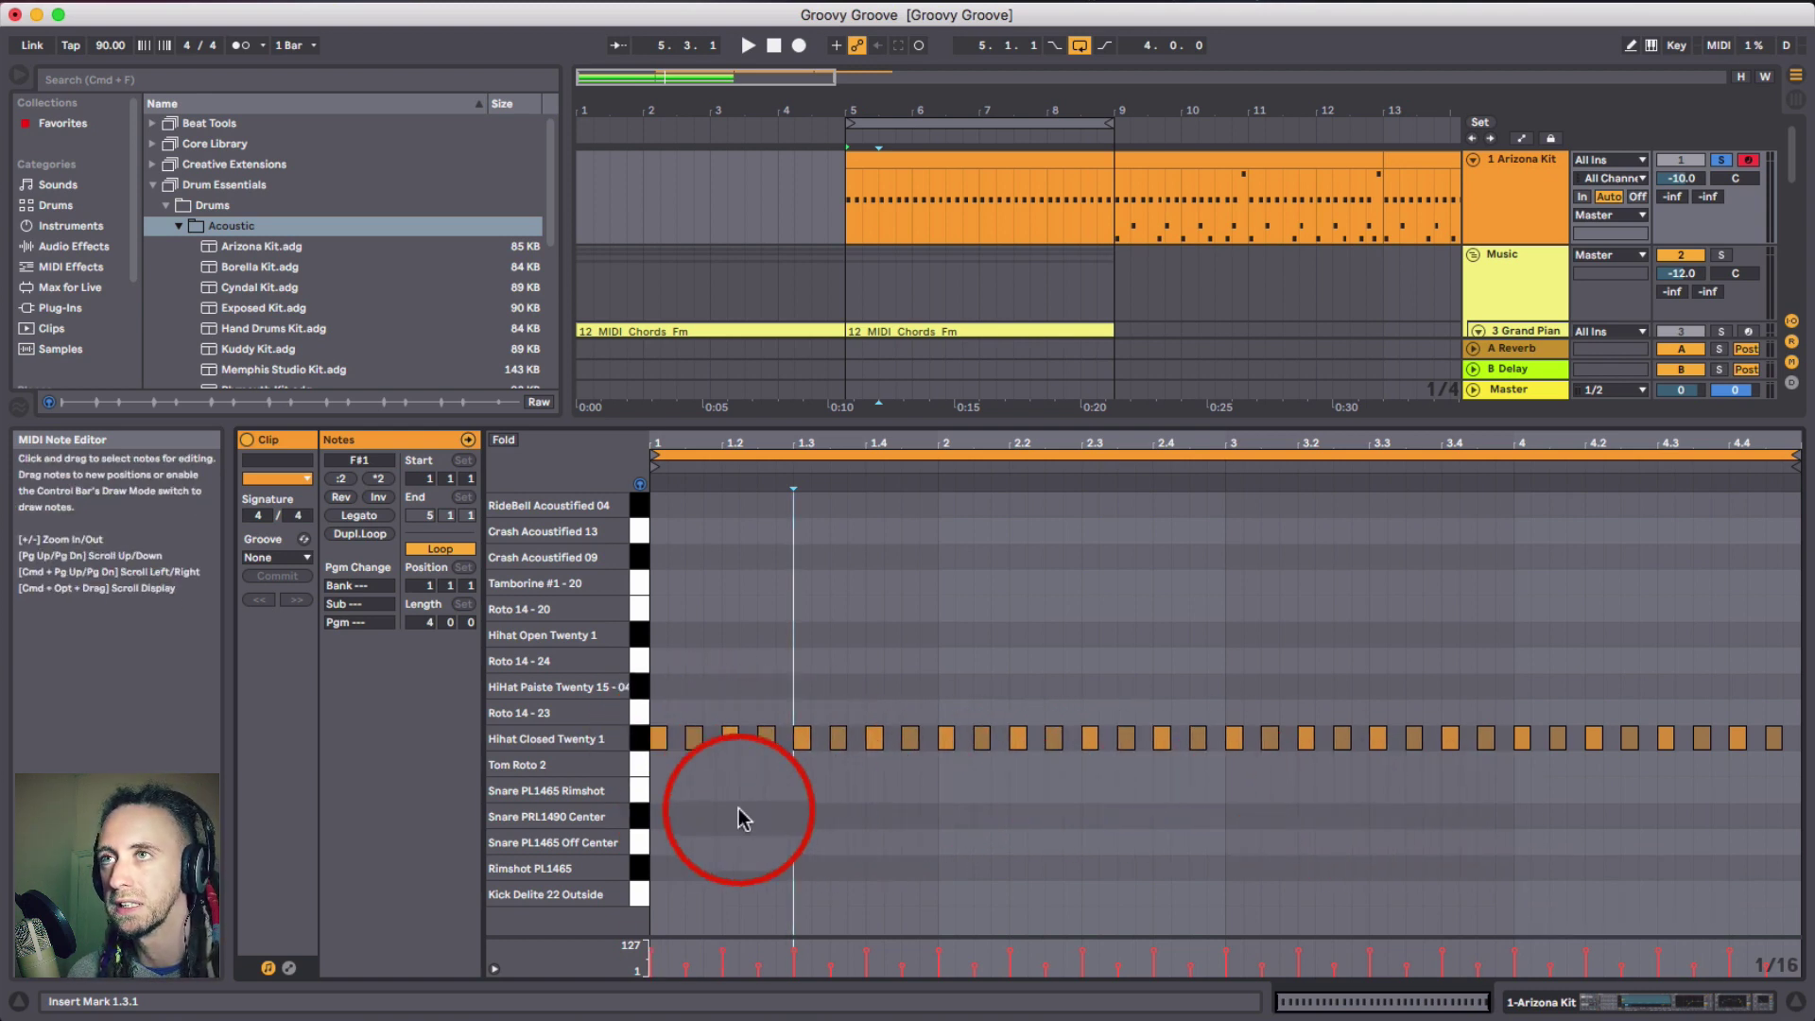
- Shift the hi-hat pattern to start at 1.1.1 and add a note at 4.4.3
left_click(659, 737)
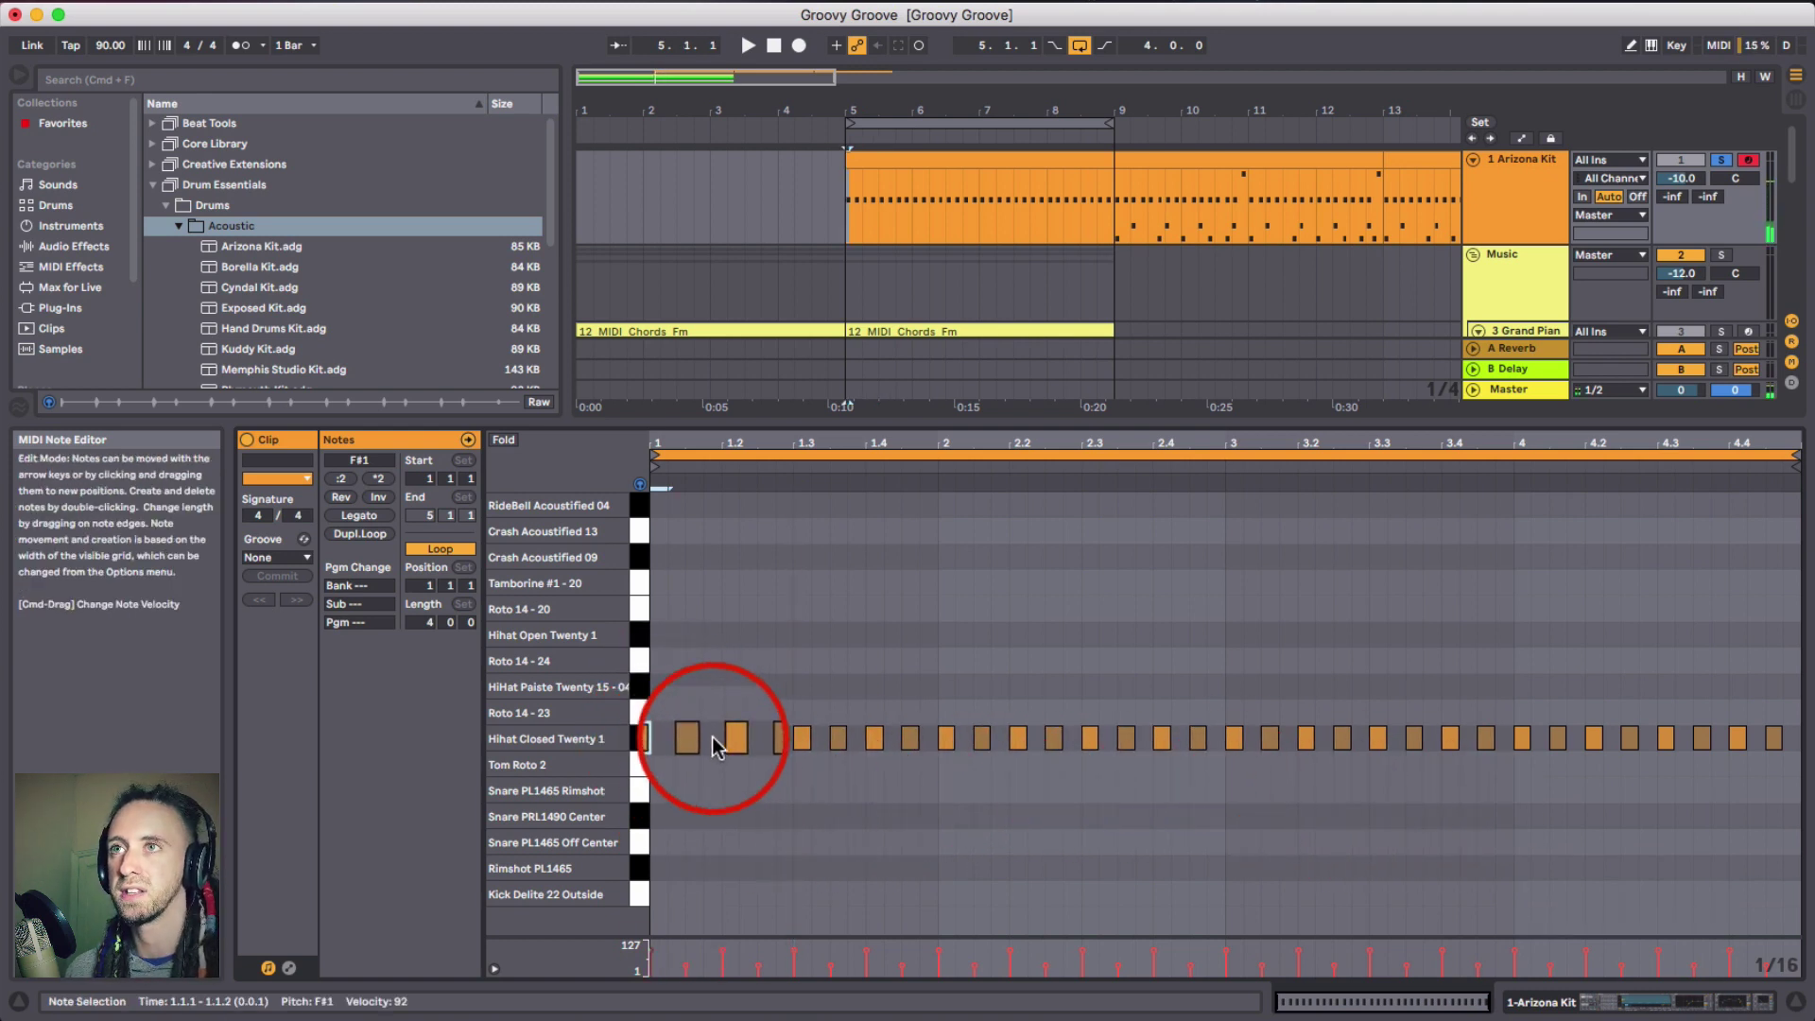
key("Delete")
key("super+a")
left_click_drag(695, 738, 663, 735)
left_click(684, 716)
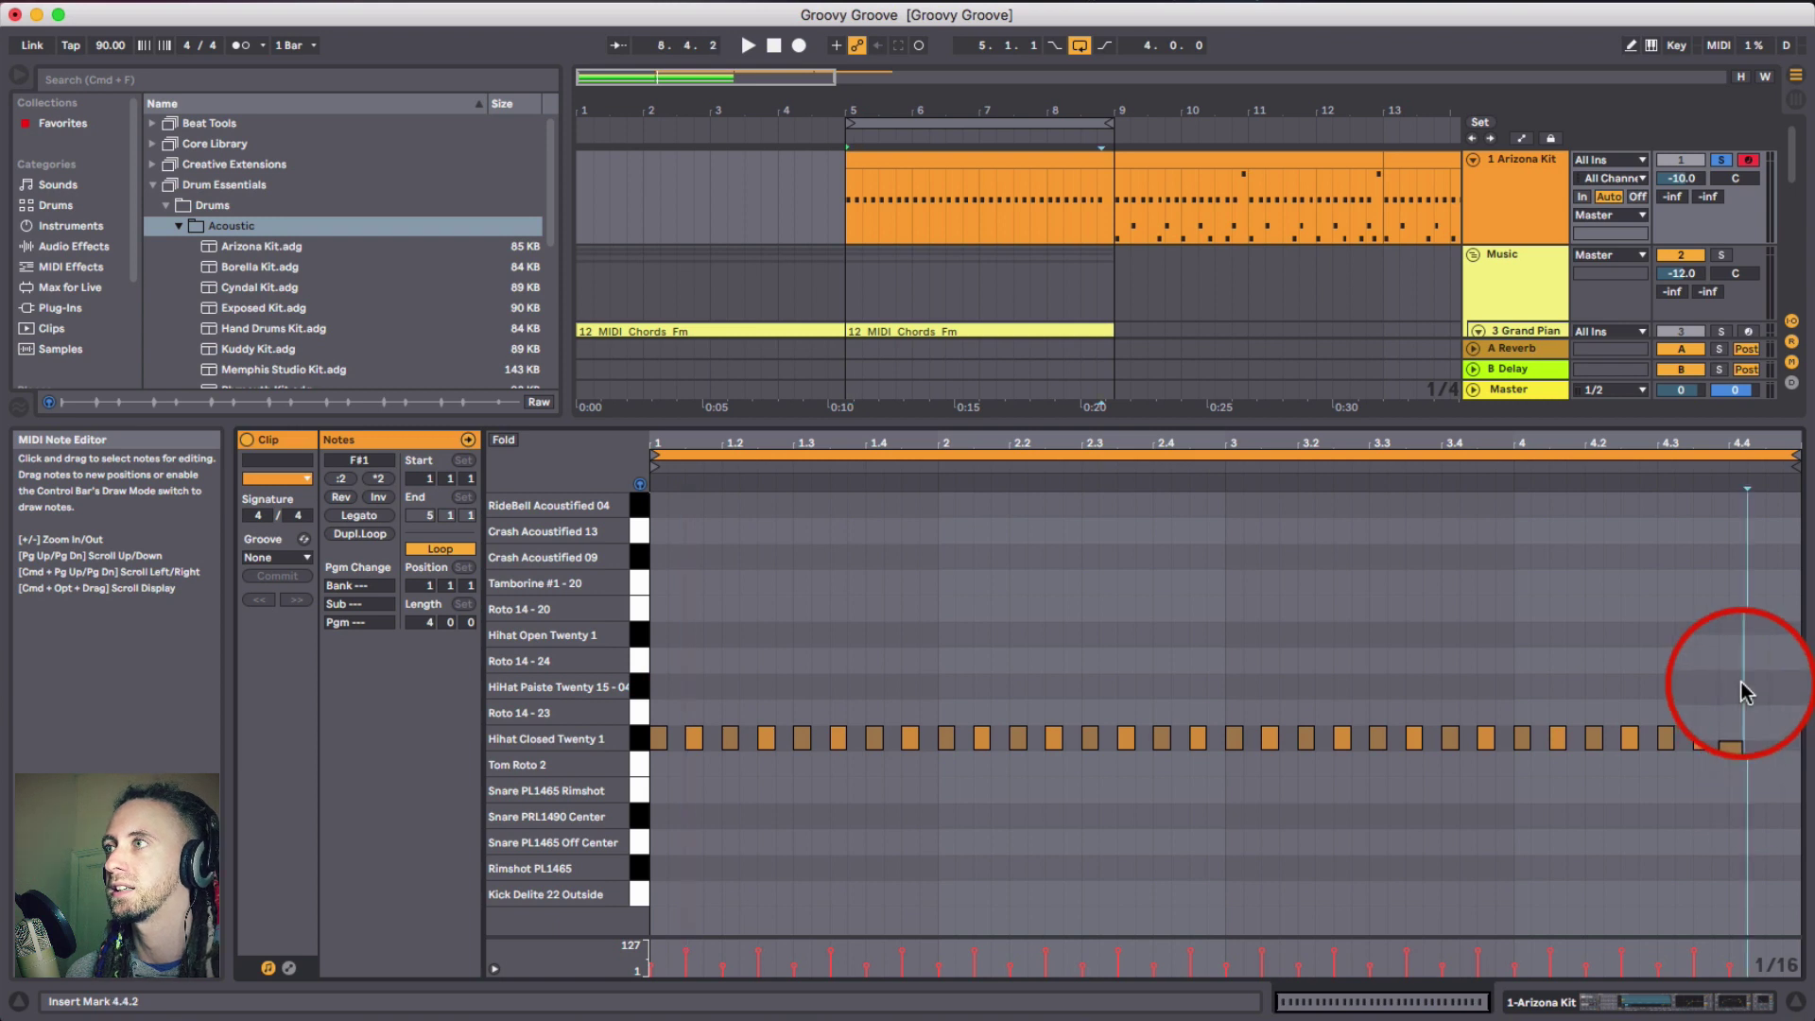
double_click(1760, 740)
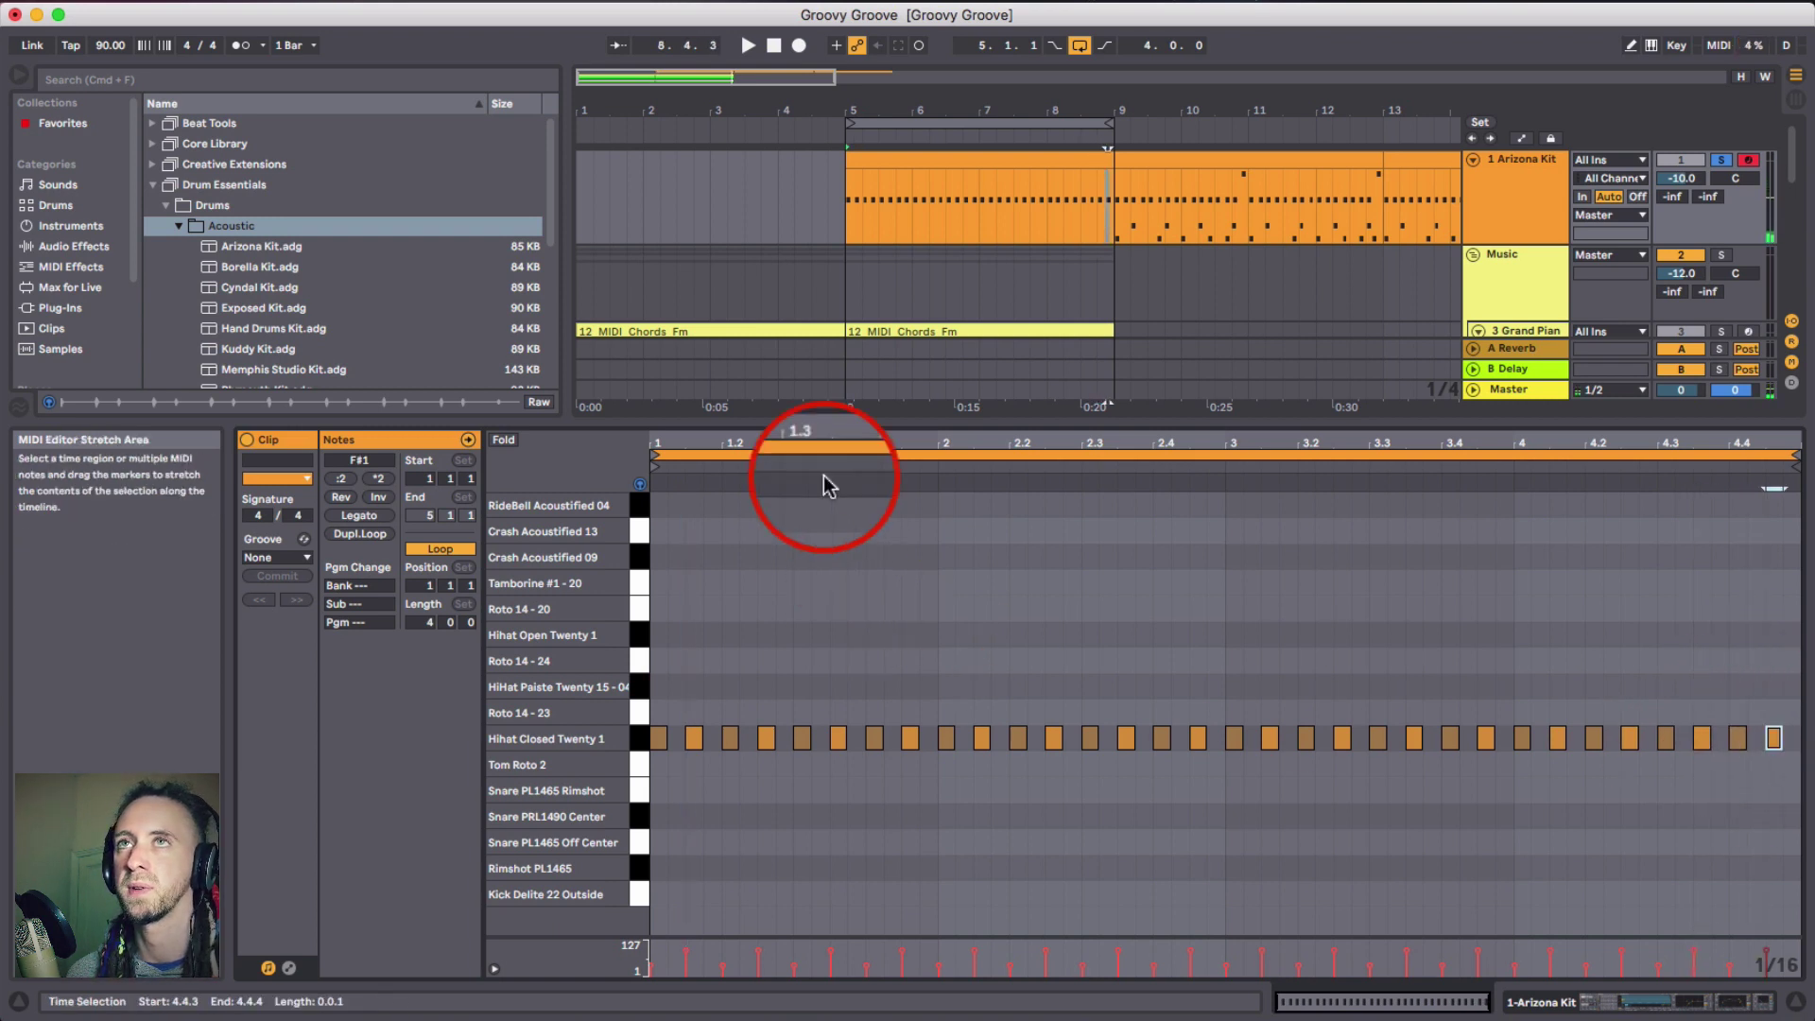
- Play the clip with the metronome back on to check the pattern
left_click(244, 45)
key("space")
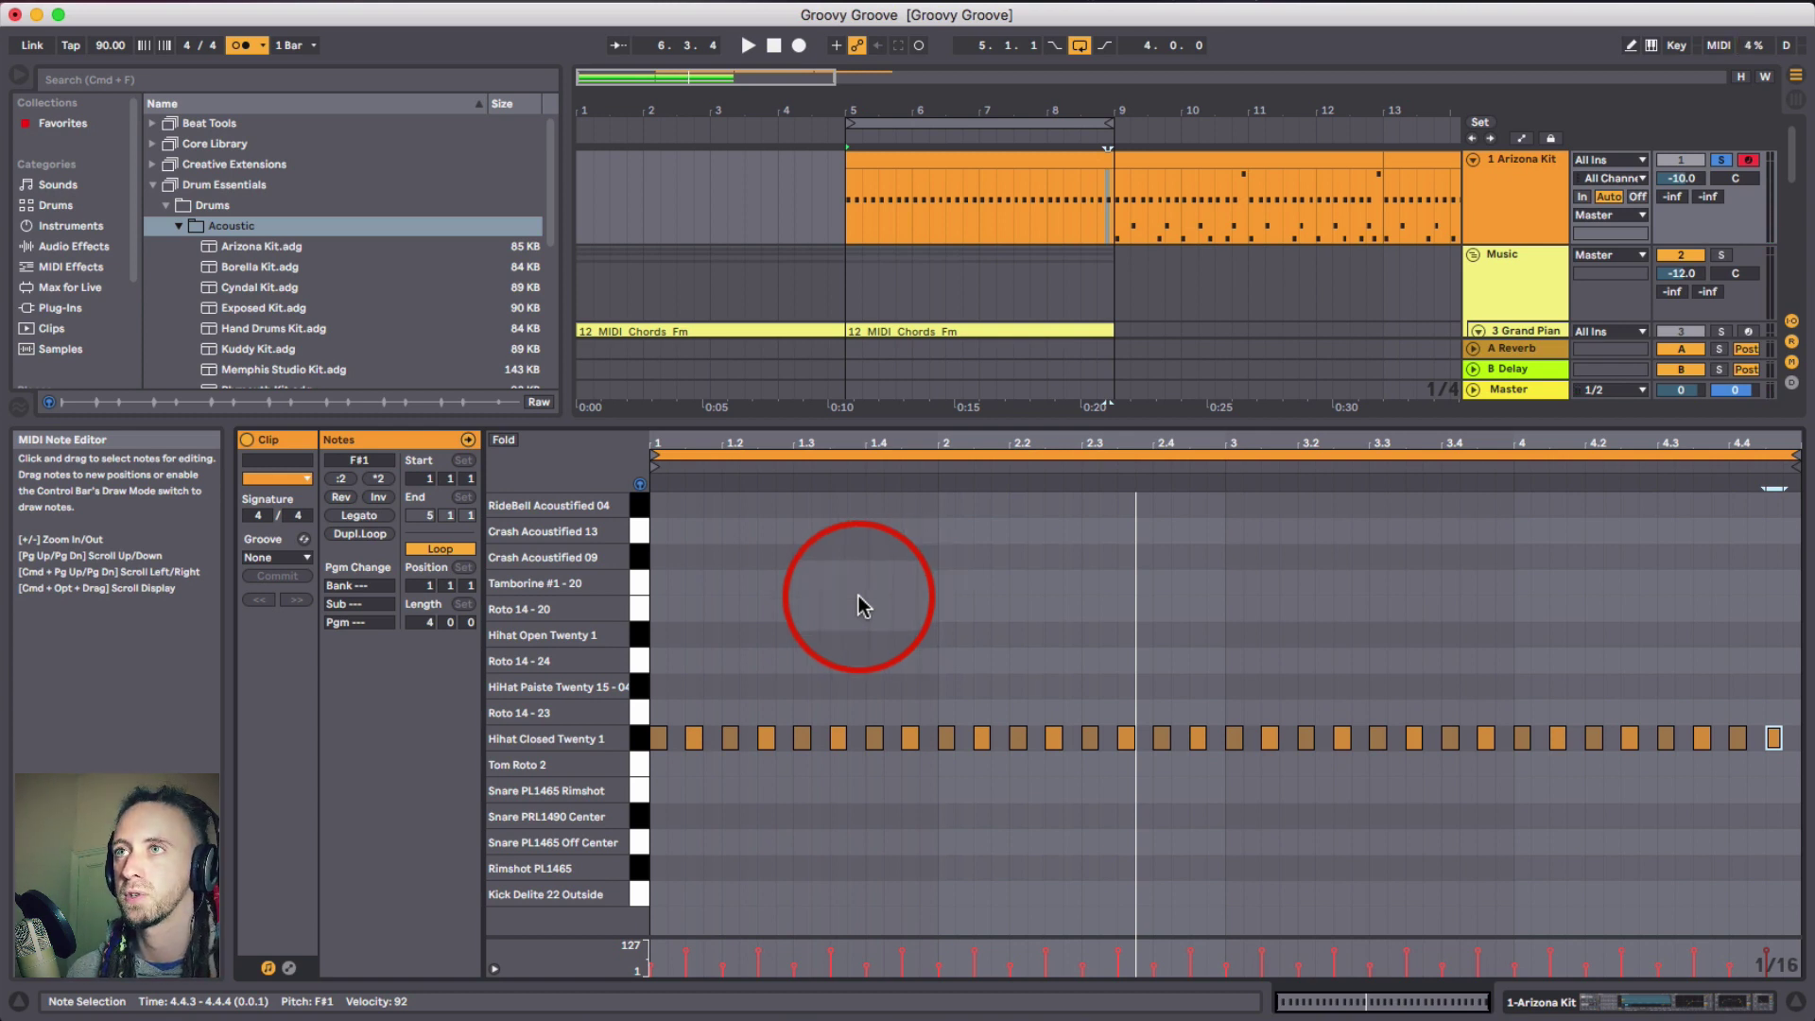
key("cmd+a")
left_click(858, 595)
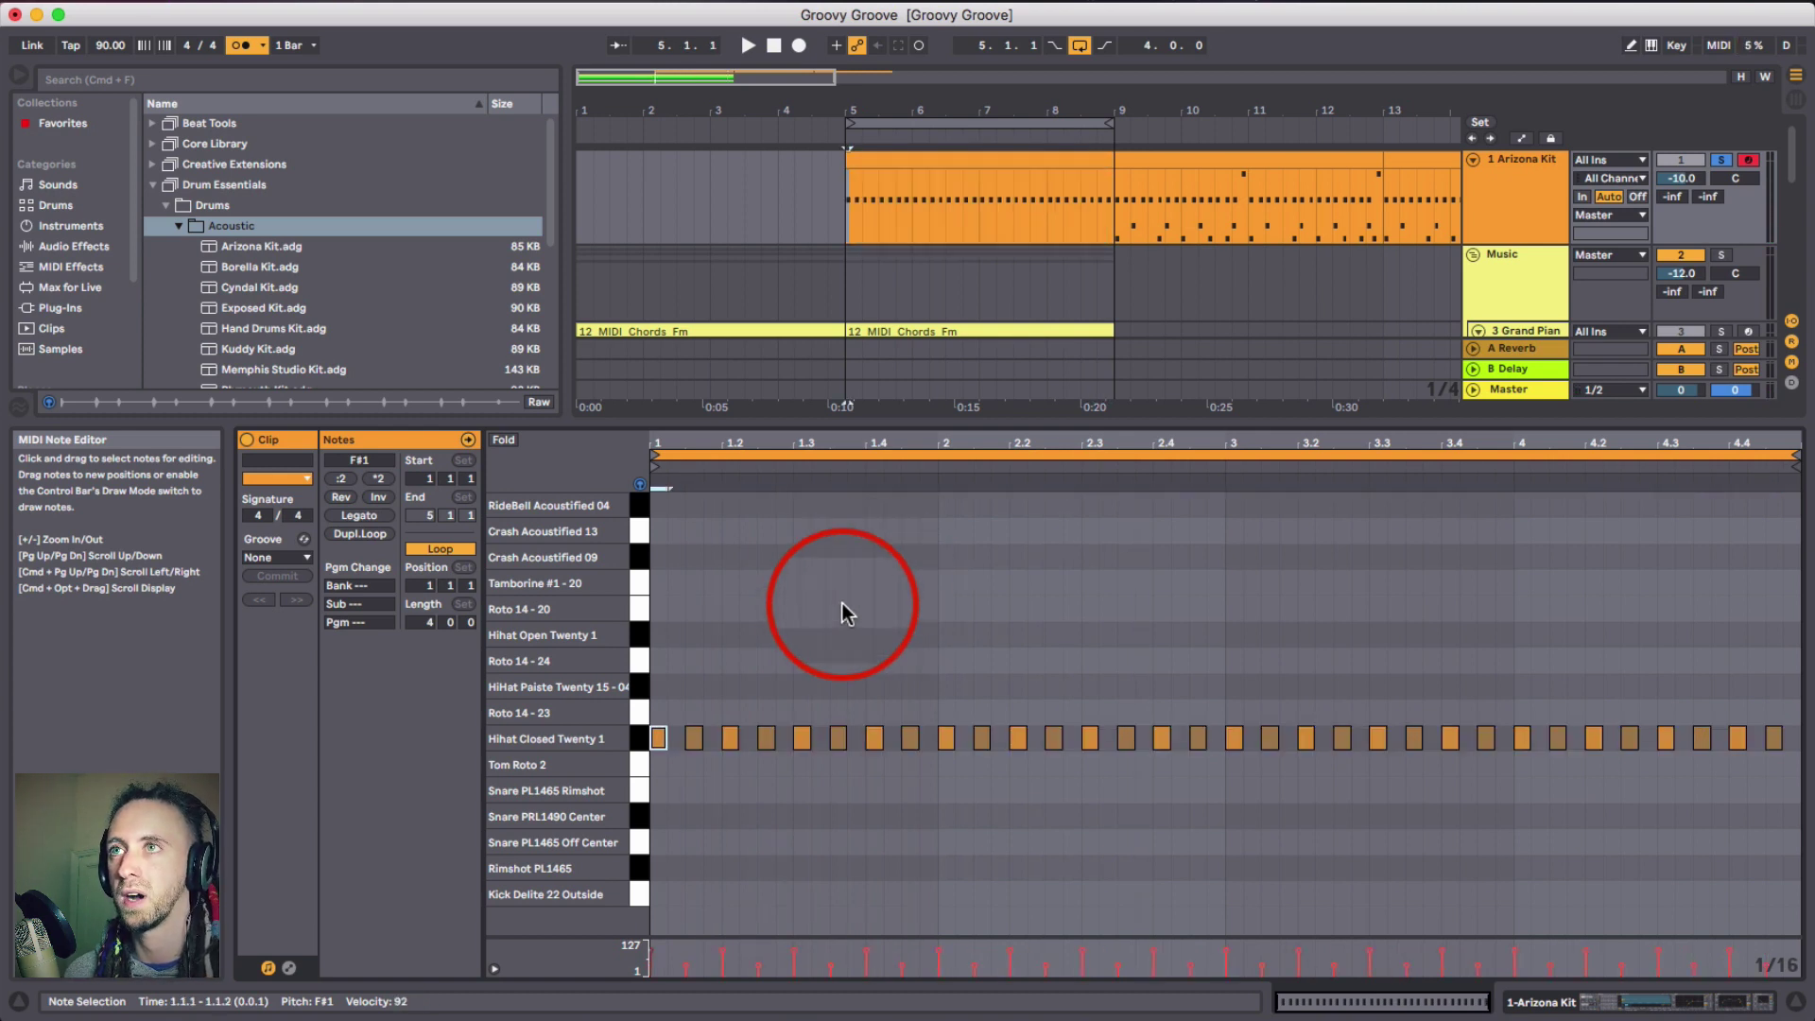
key("space")
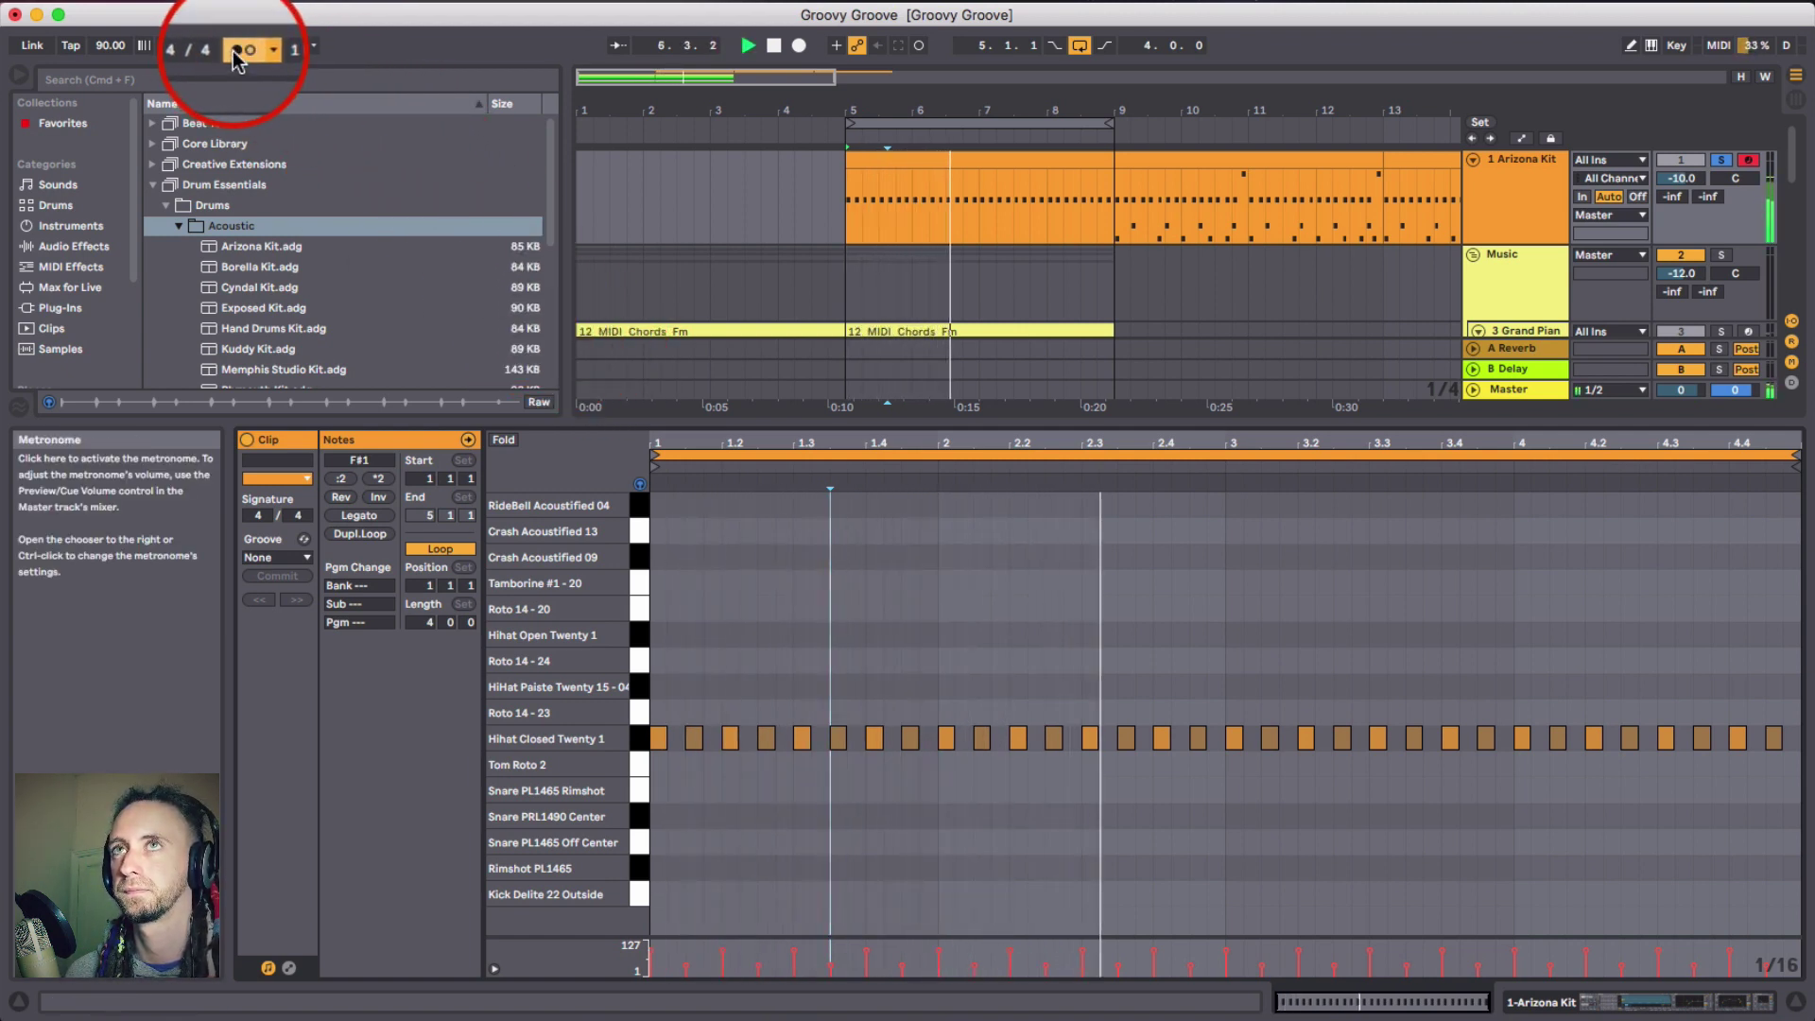
left_click(737, 598)
key("space")
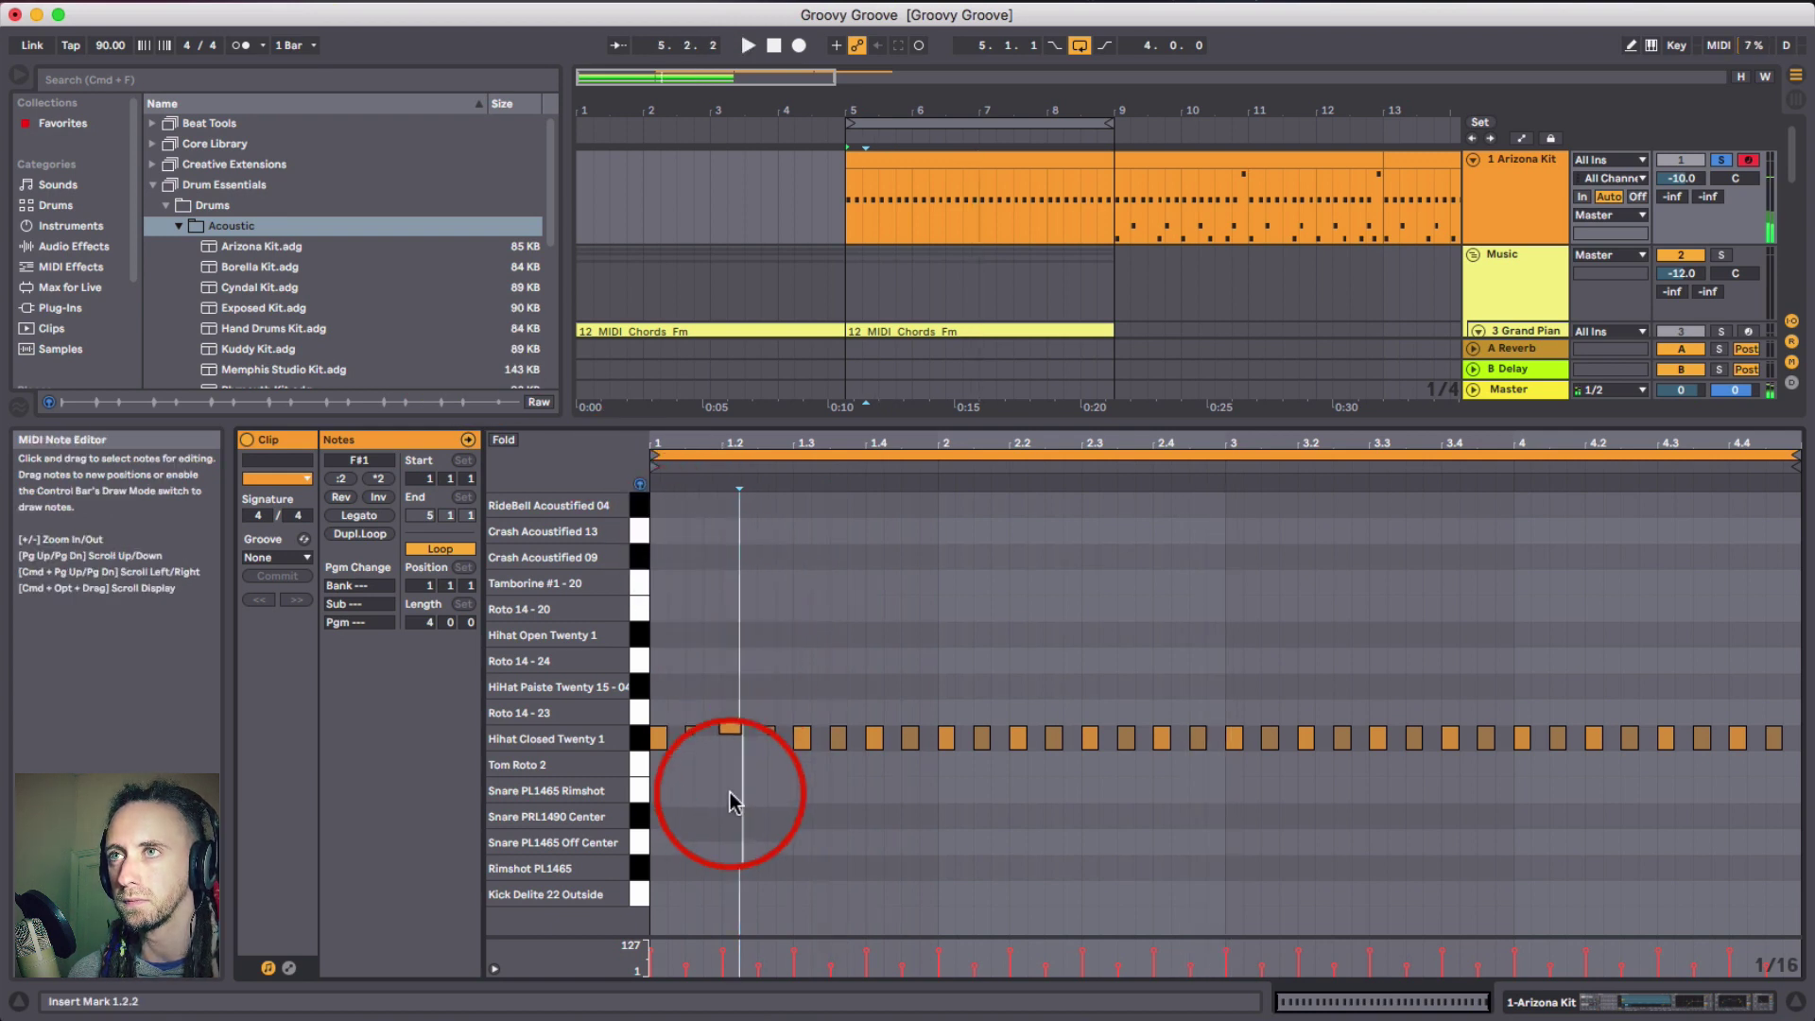
- Move bar 1's off-beat hi-hats (1.1.3, 1.3.3, 1.4.3) up to the HiHat Paiste row
left_click(697, 738)
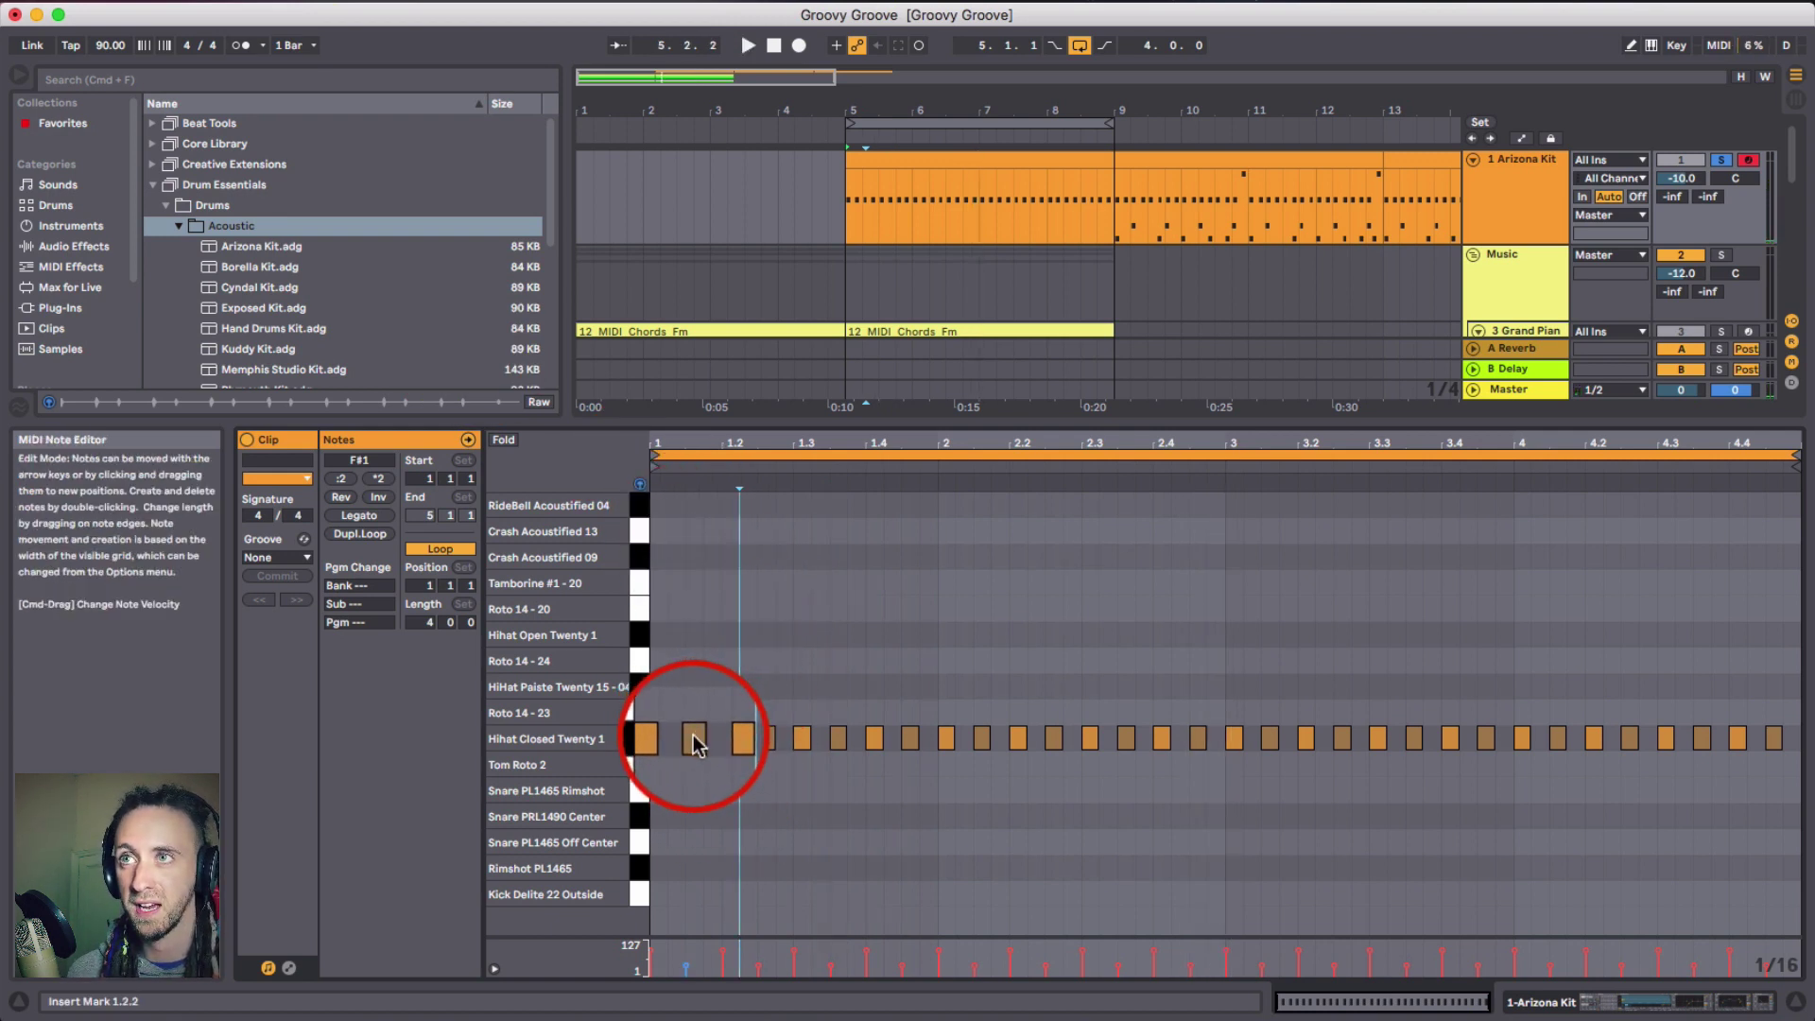
left_click(697, 738)
left_click(837, 738, "shift")
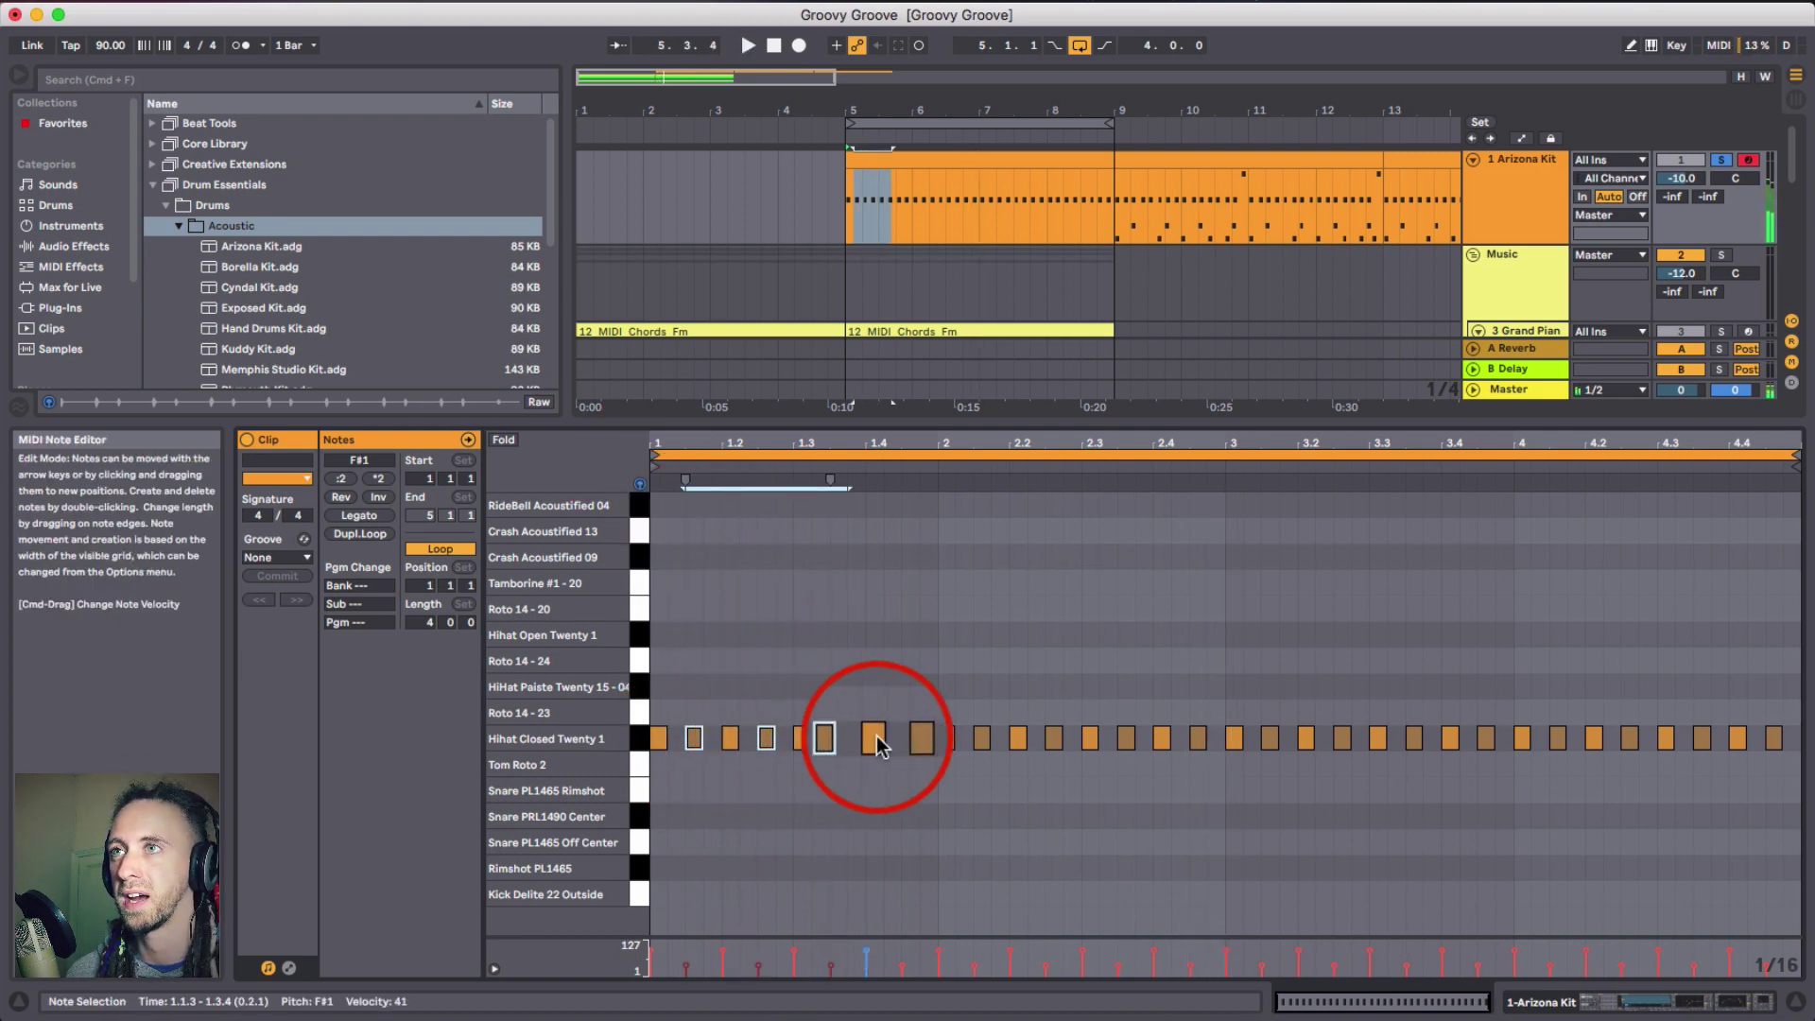
left_click(909, 739, "shift")
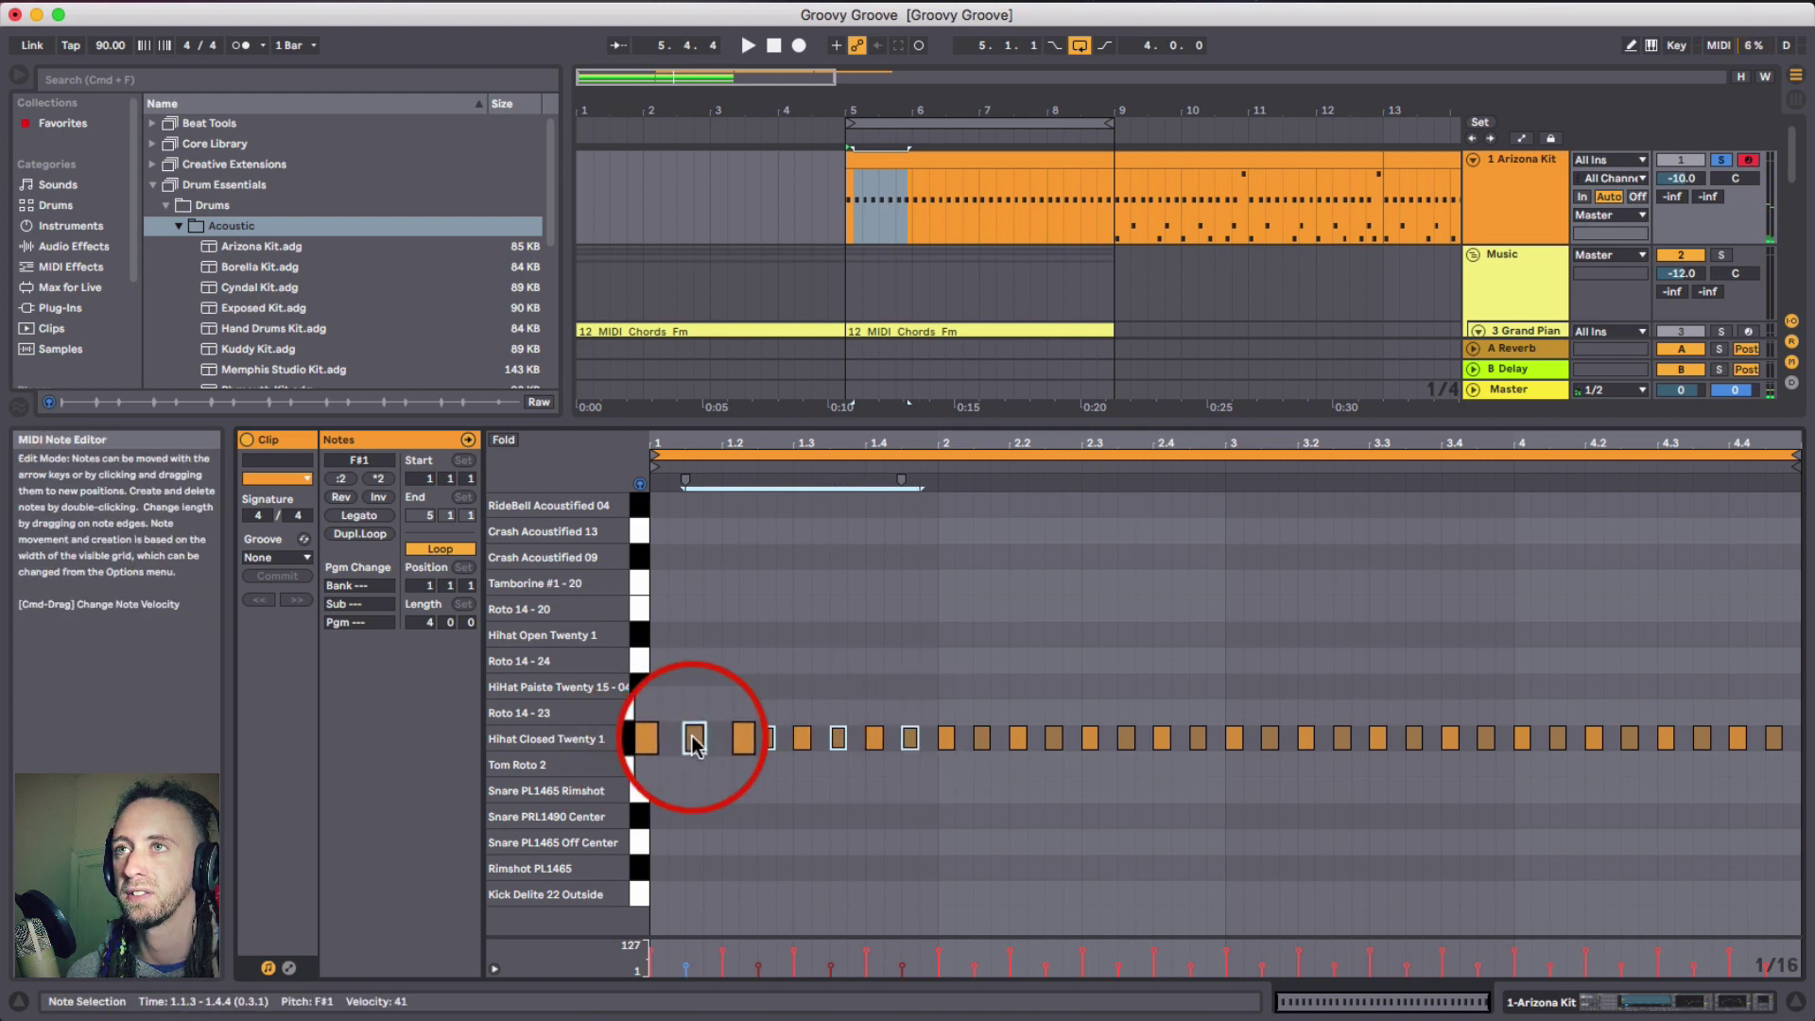
left_click_drag(695, 743, 677, 688)
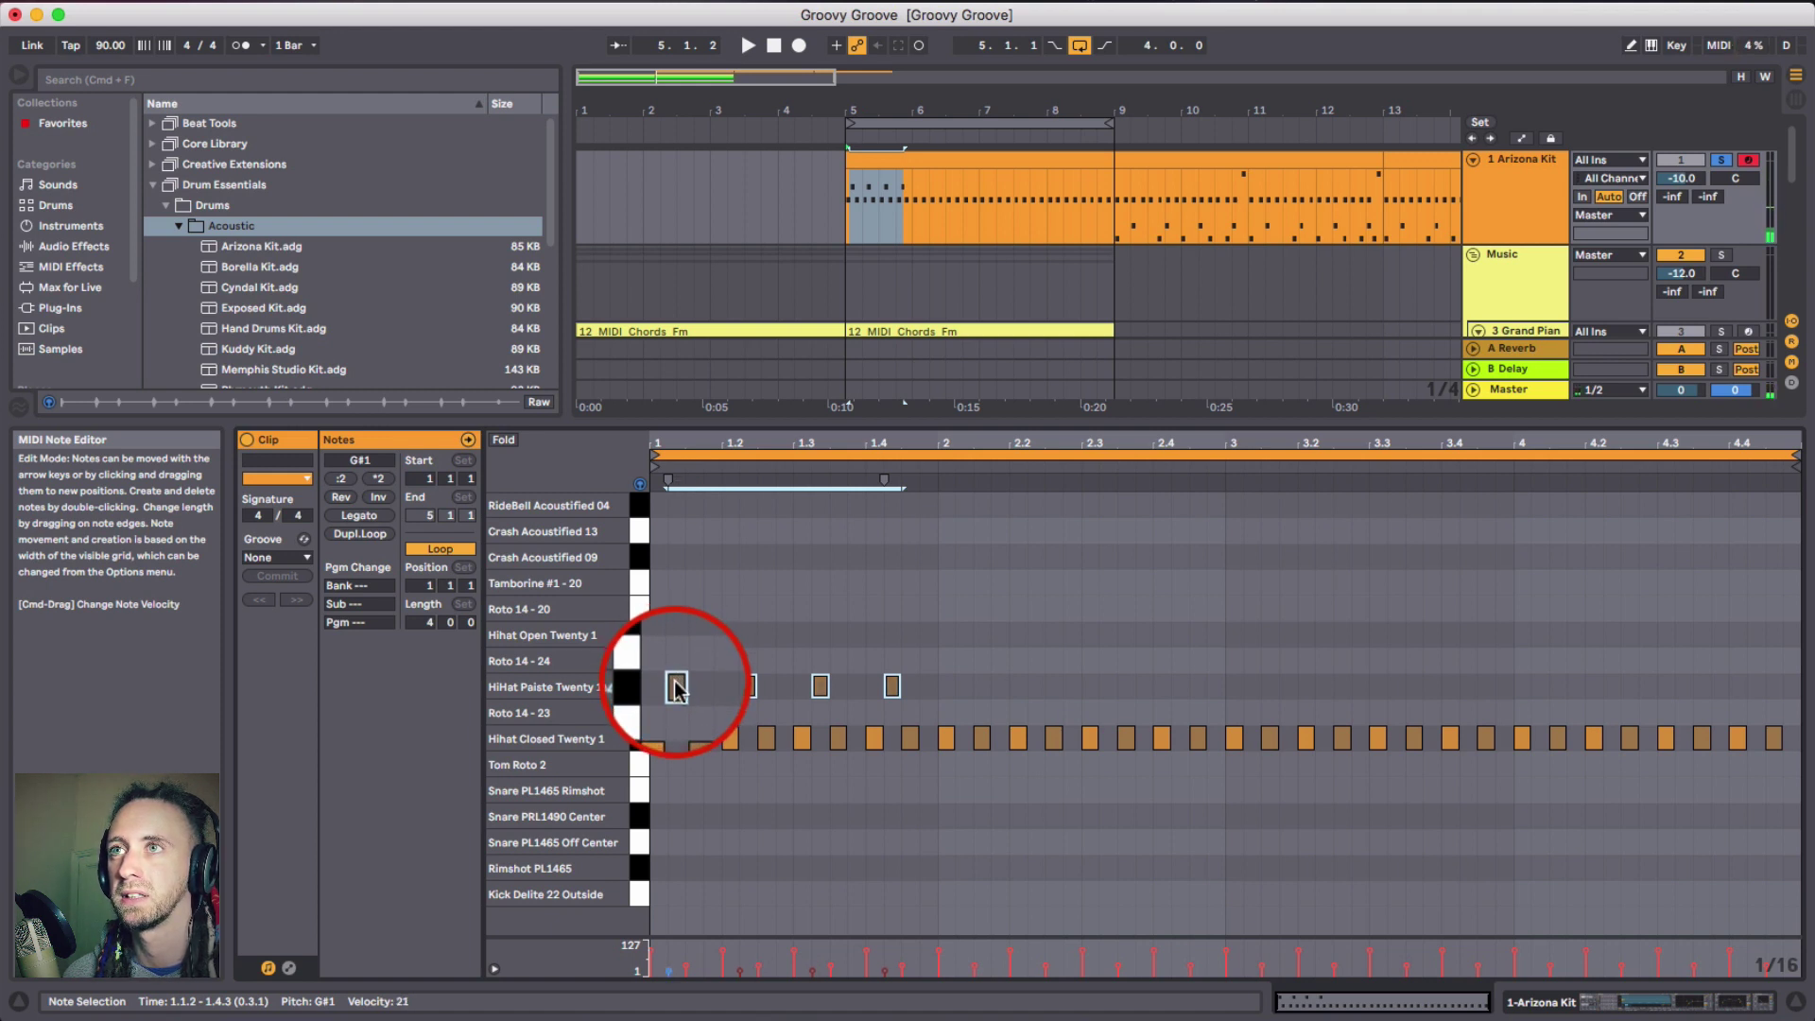
- Copy the Paiste notes one step later, repeat through bar 4, then drop them to F#1
left_click_drag(675, 682, 917, 698)
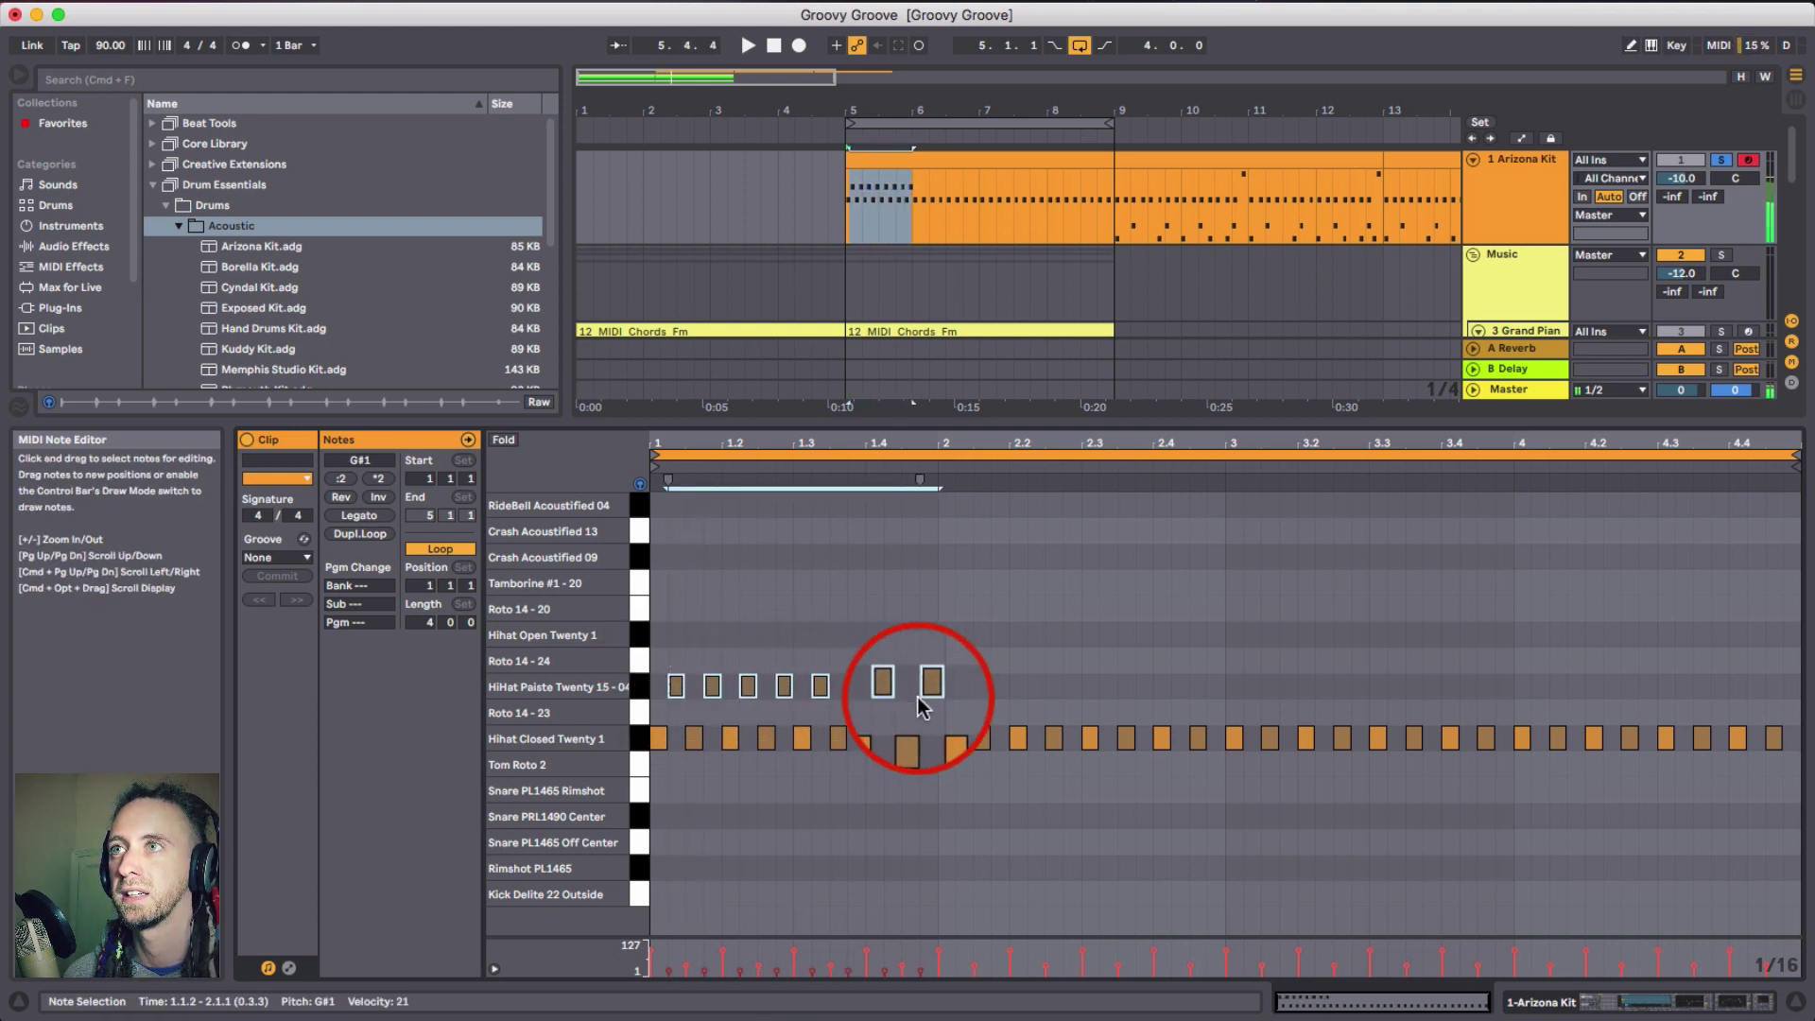
key("super+d")
key("super+d")
key("super+d")
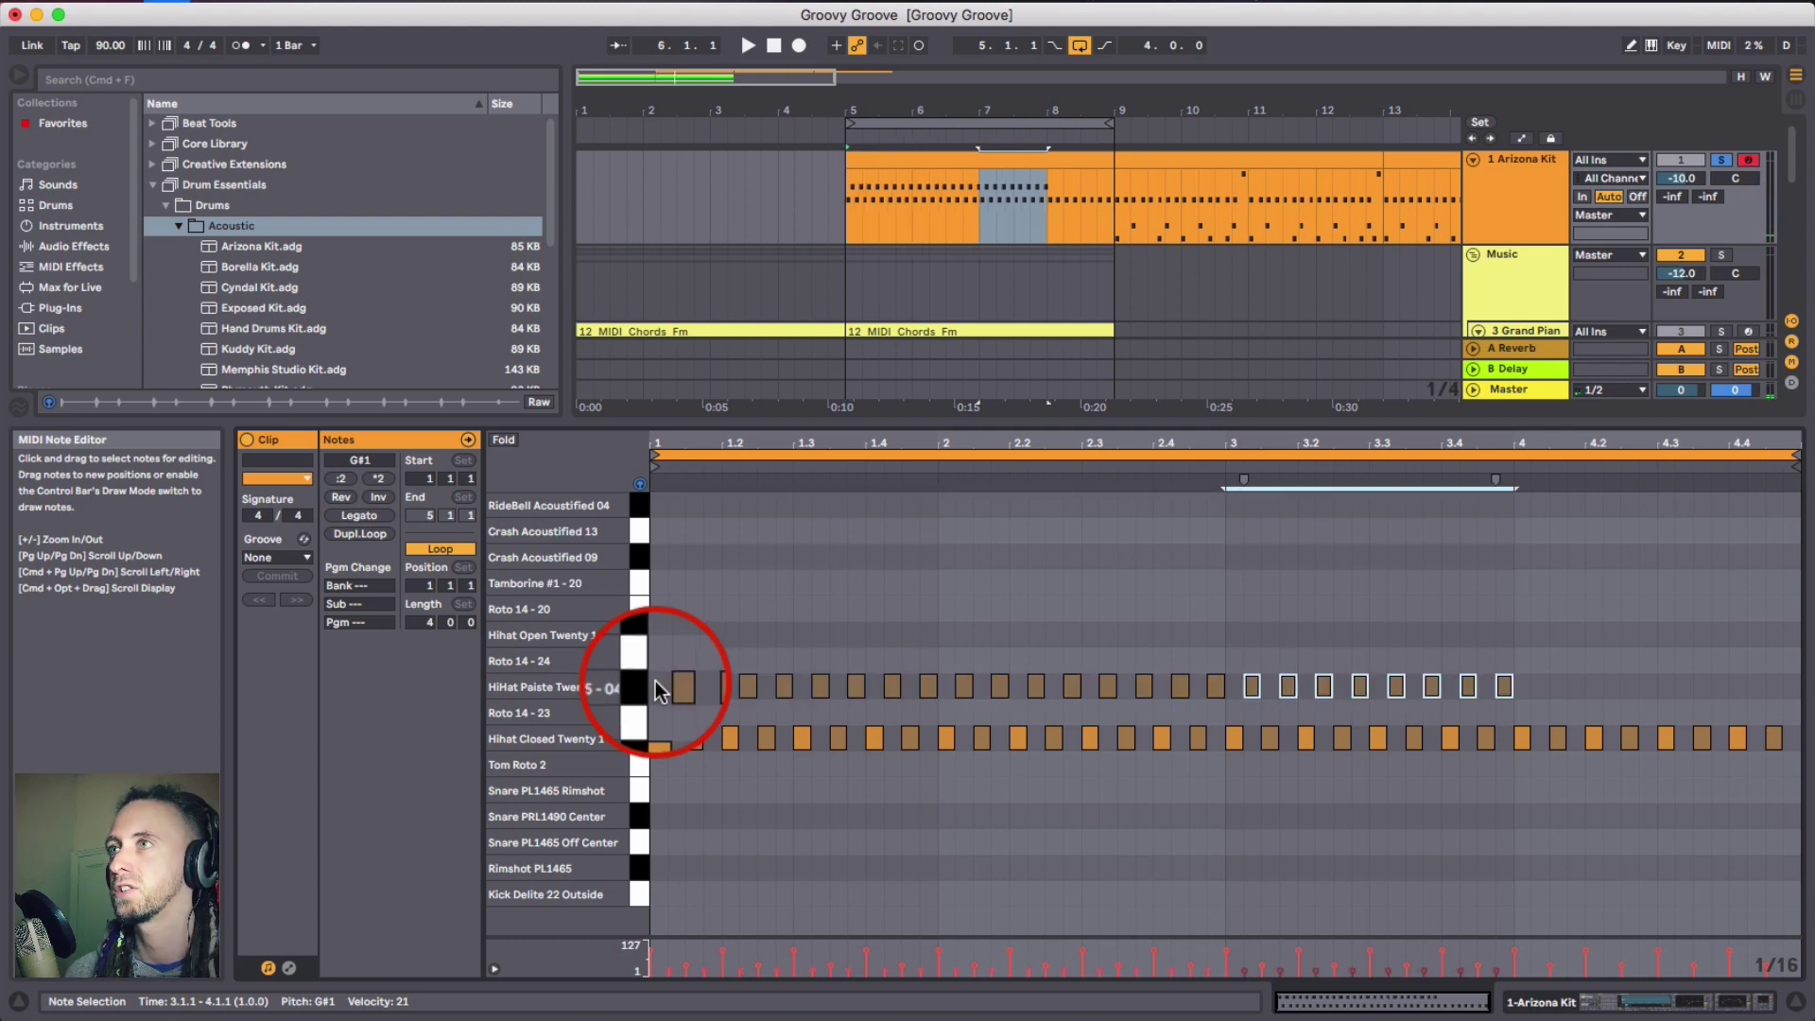
left_click(639, 684)
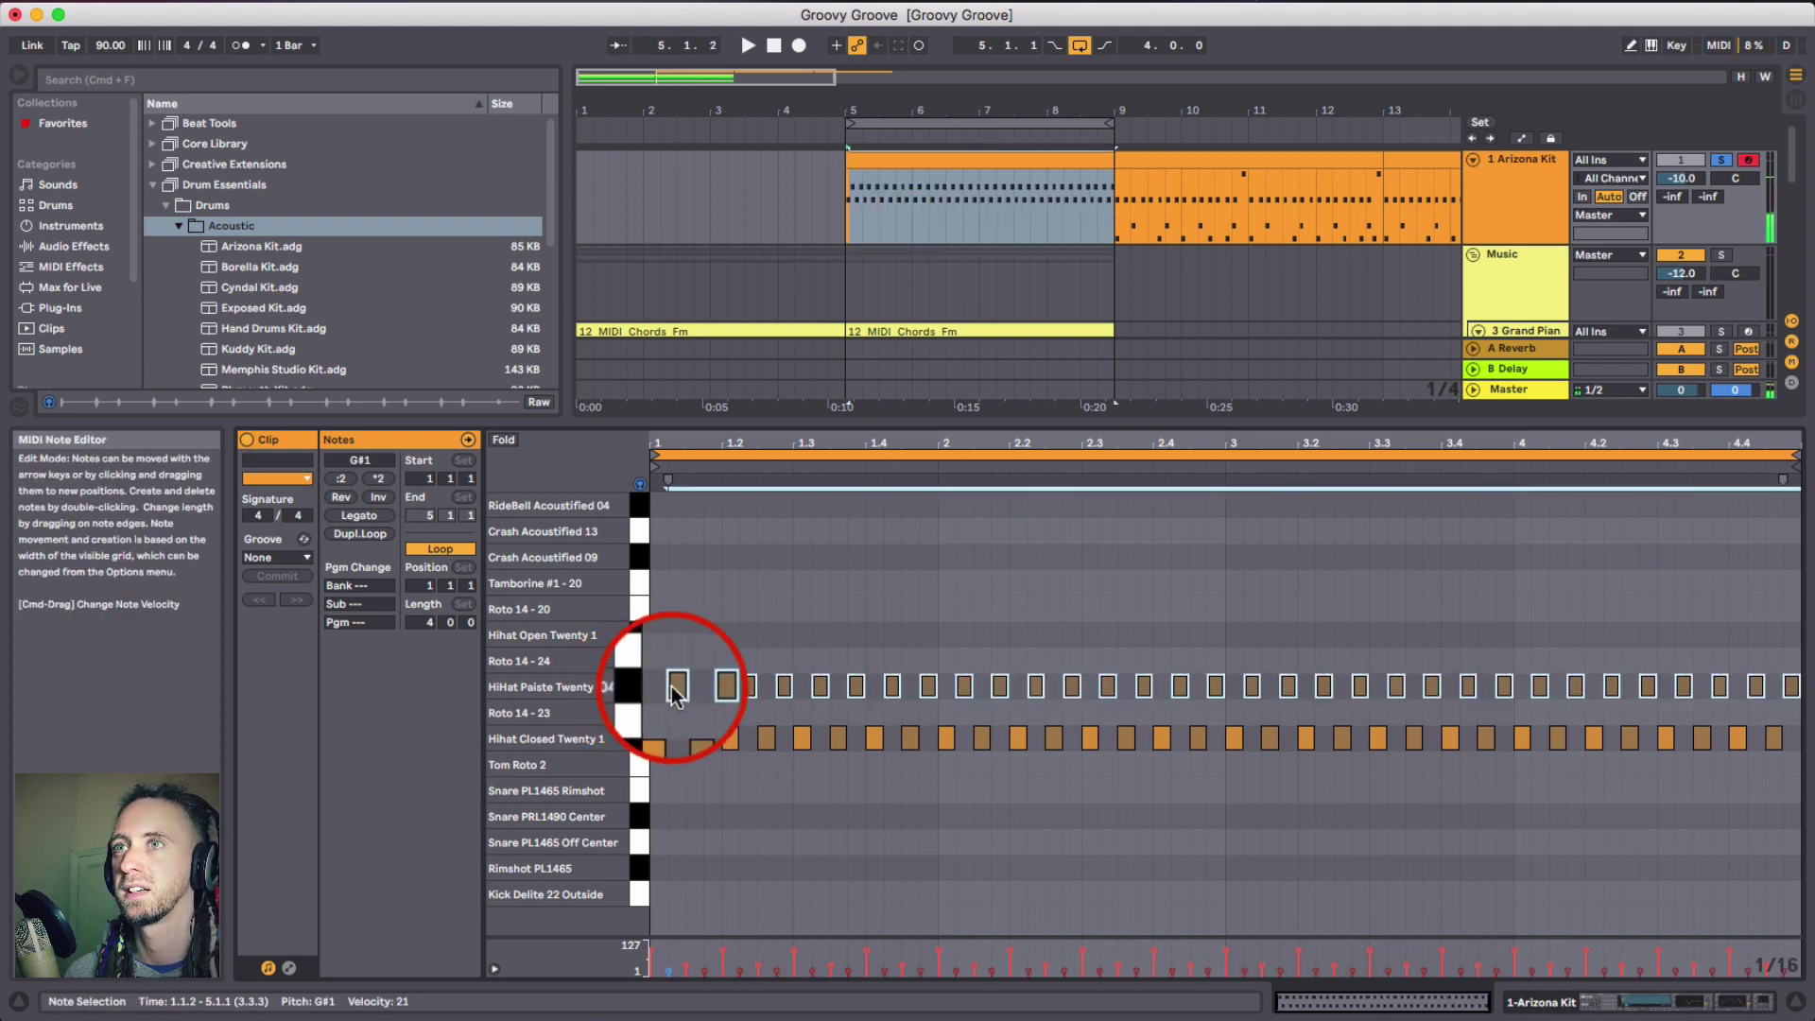
left_click_drag(664, 689, 669, 739)
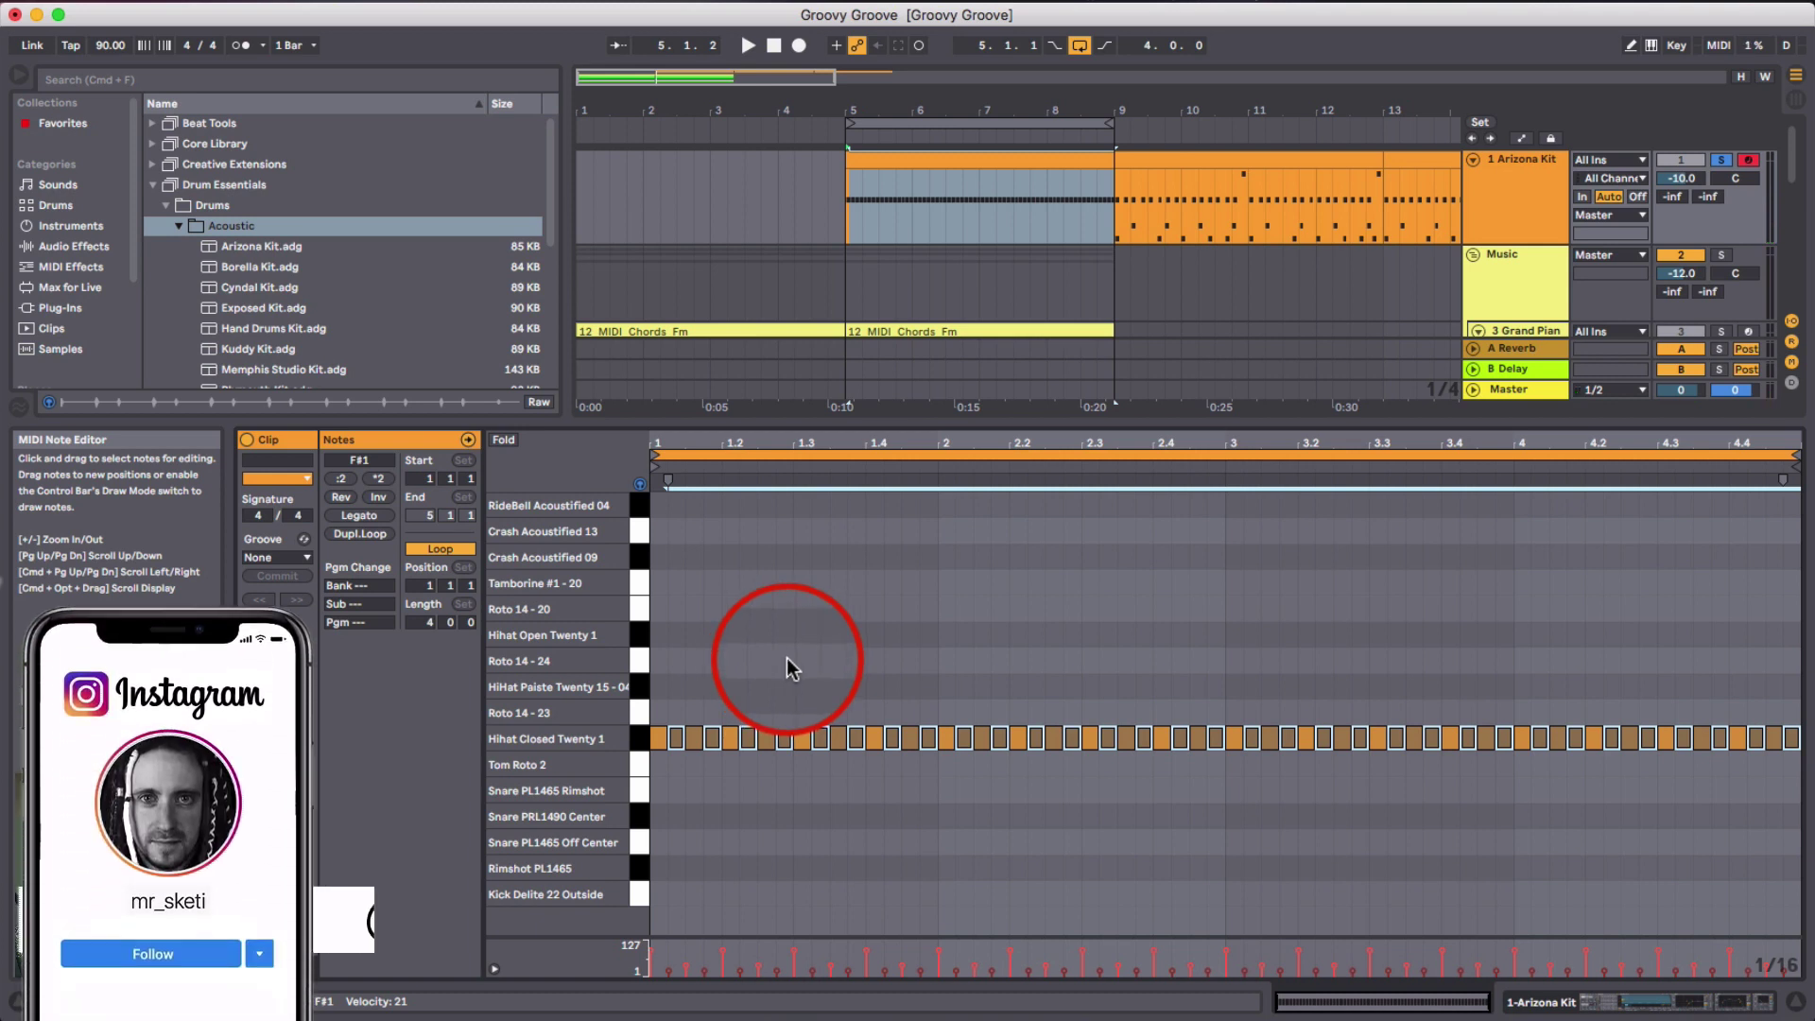
- Listen to the merged hi-hats, set the insert mark at 1.3.2, and enable Draw Mode
key("space")
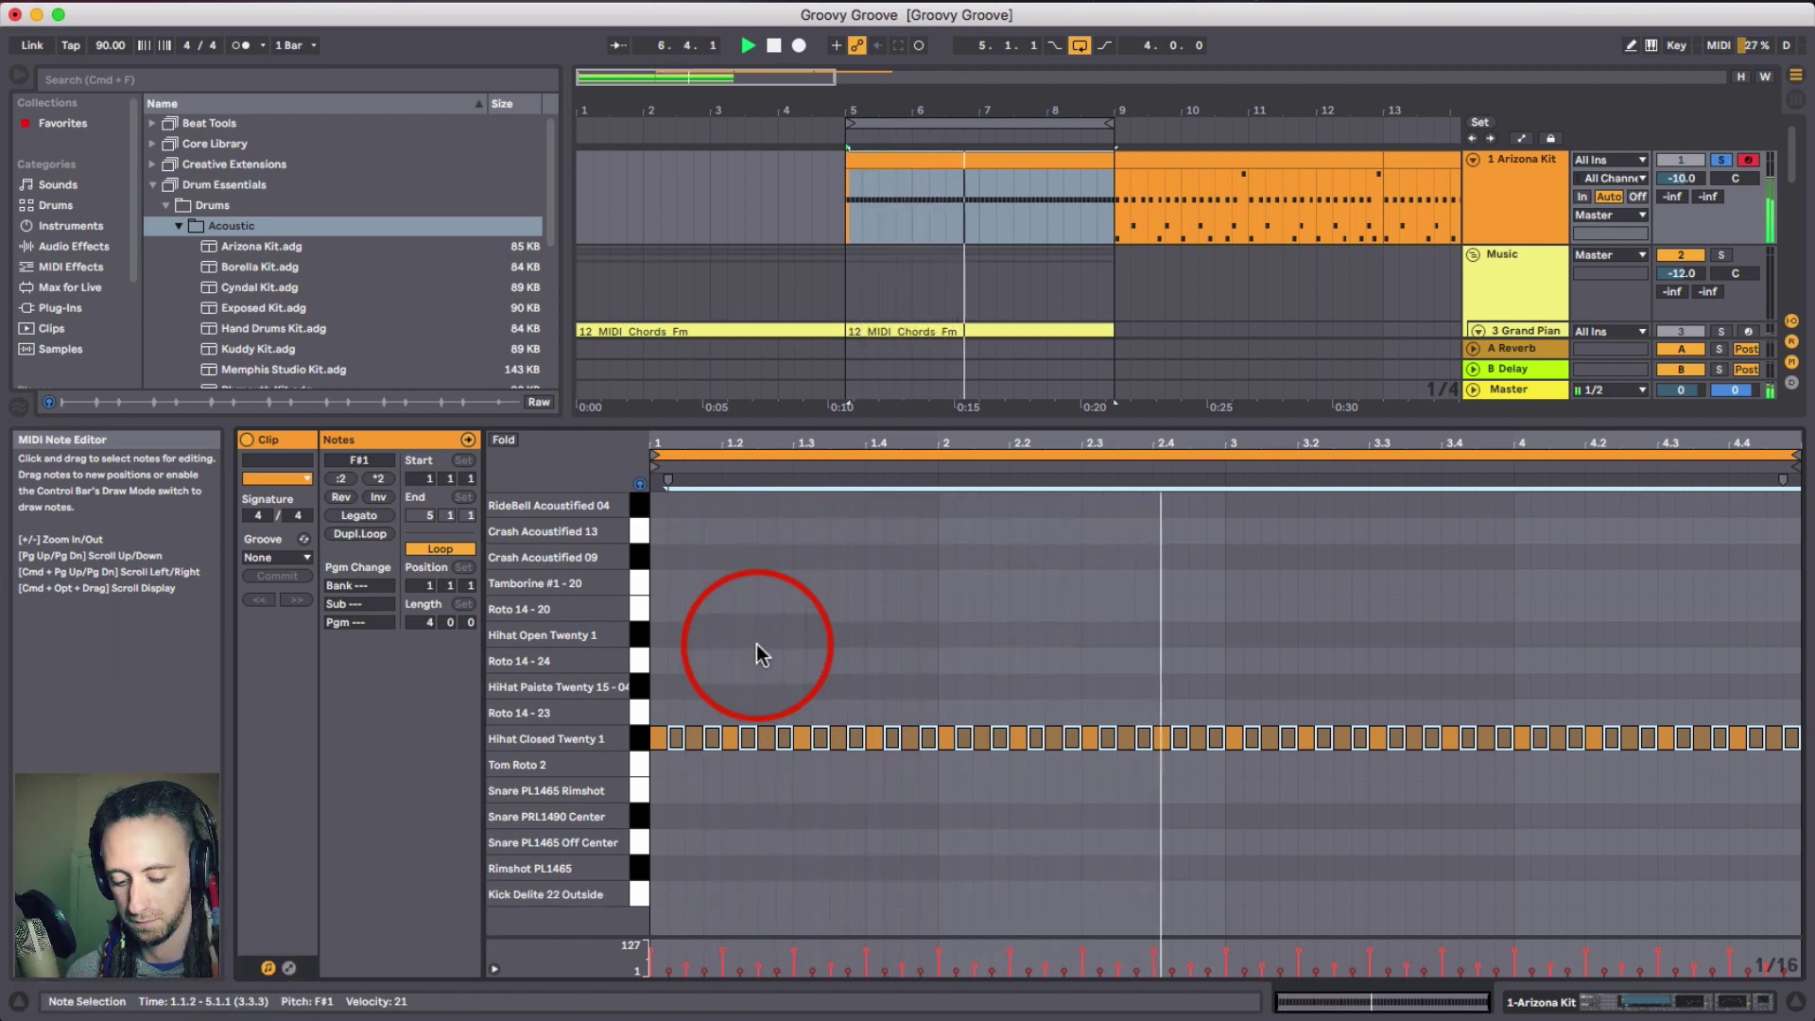
key("space")
left_click(836, 637)
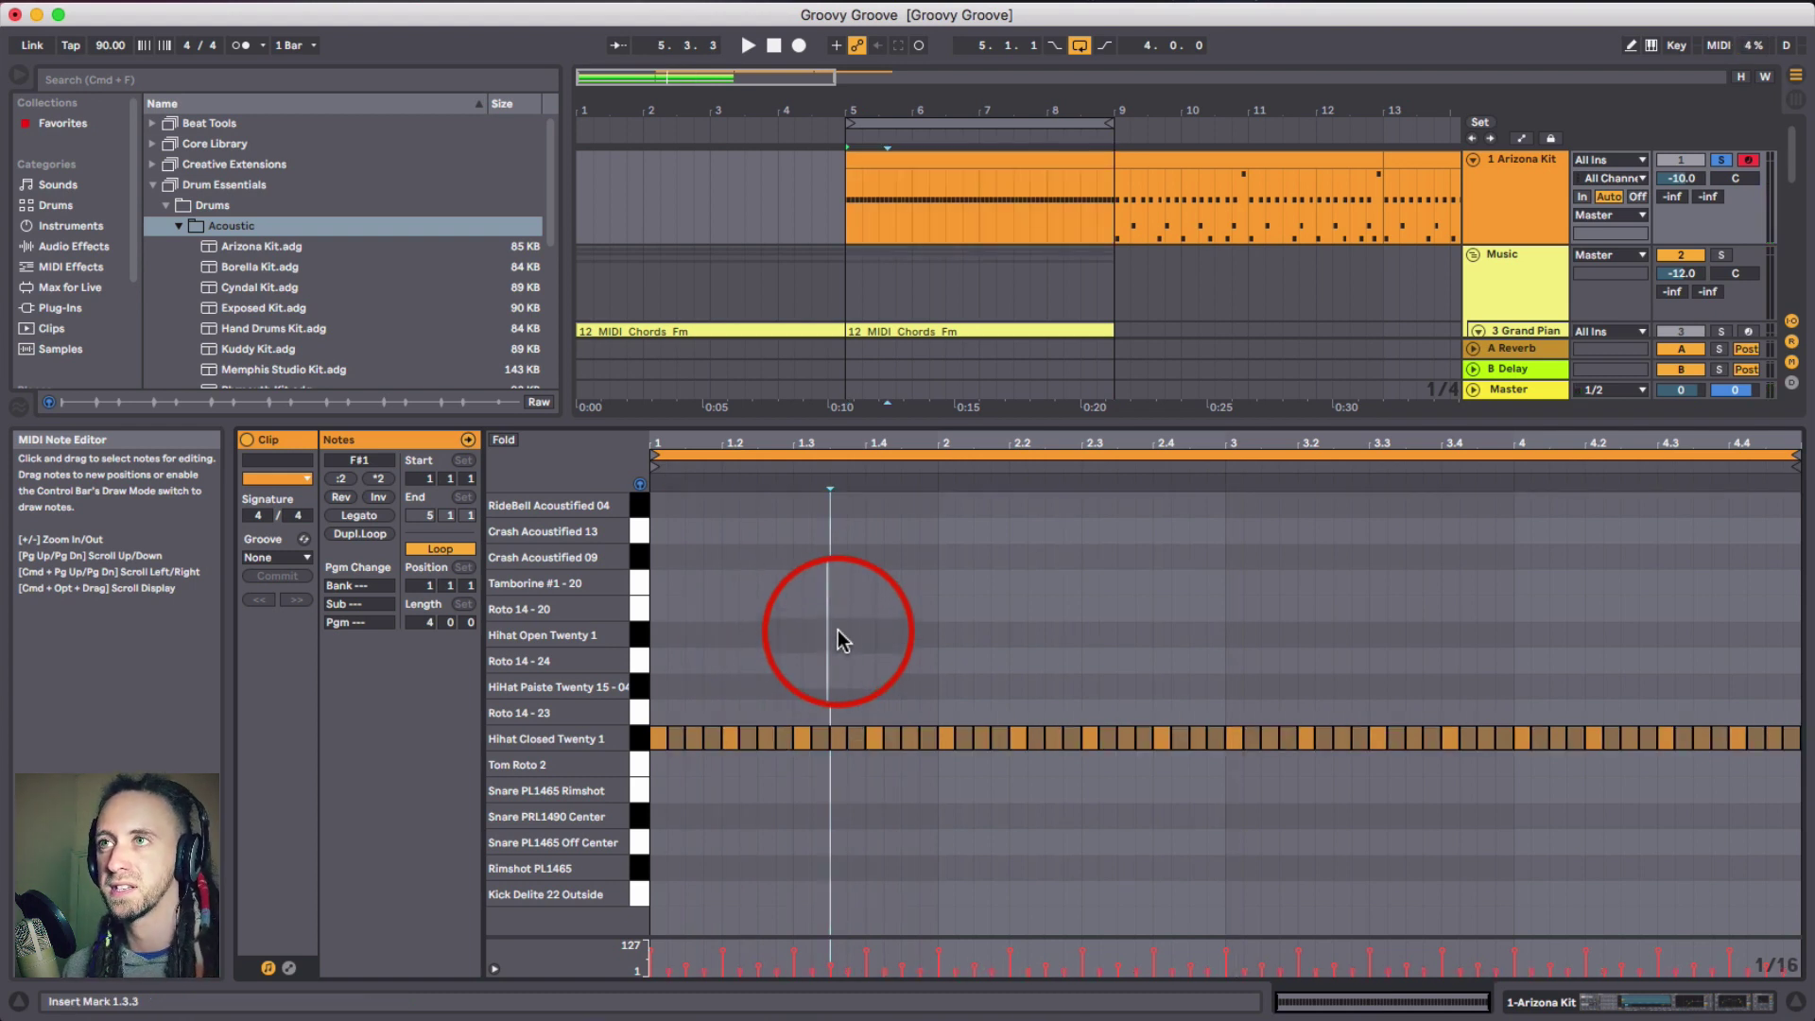
left_click(859, 632)
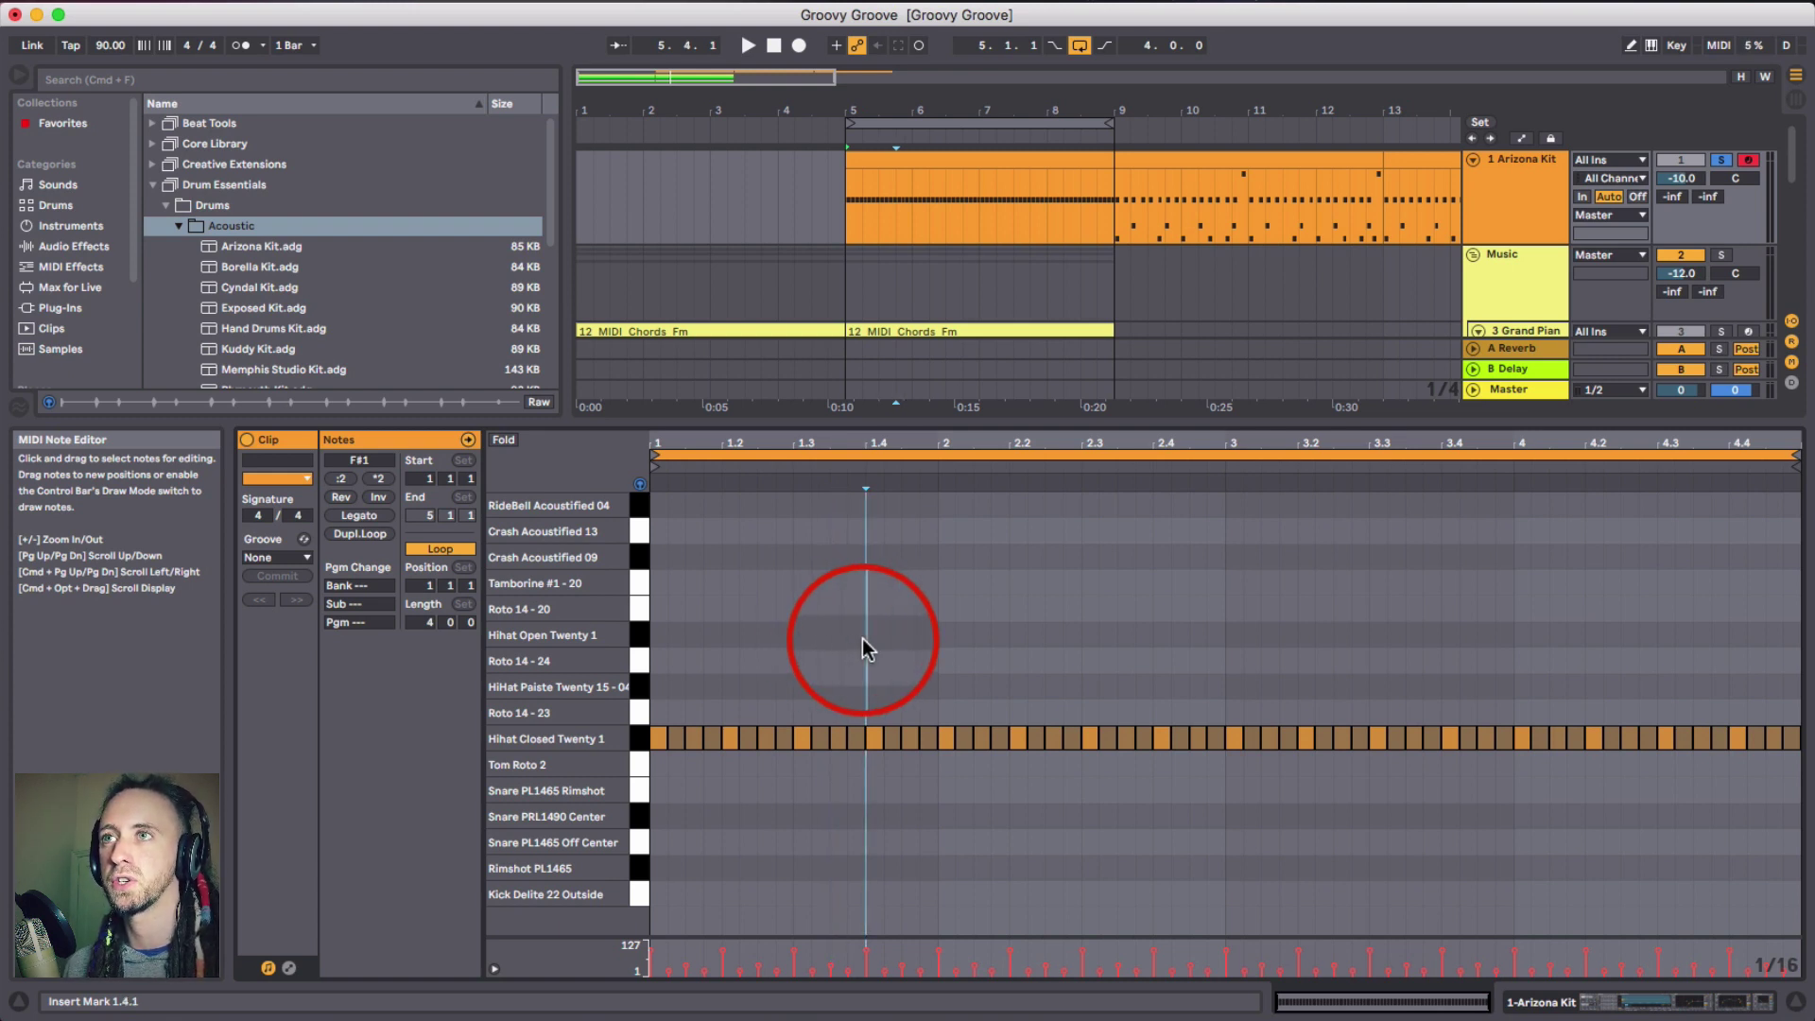
left_click(813, 664)
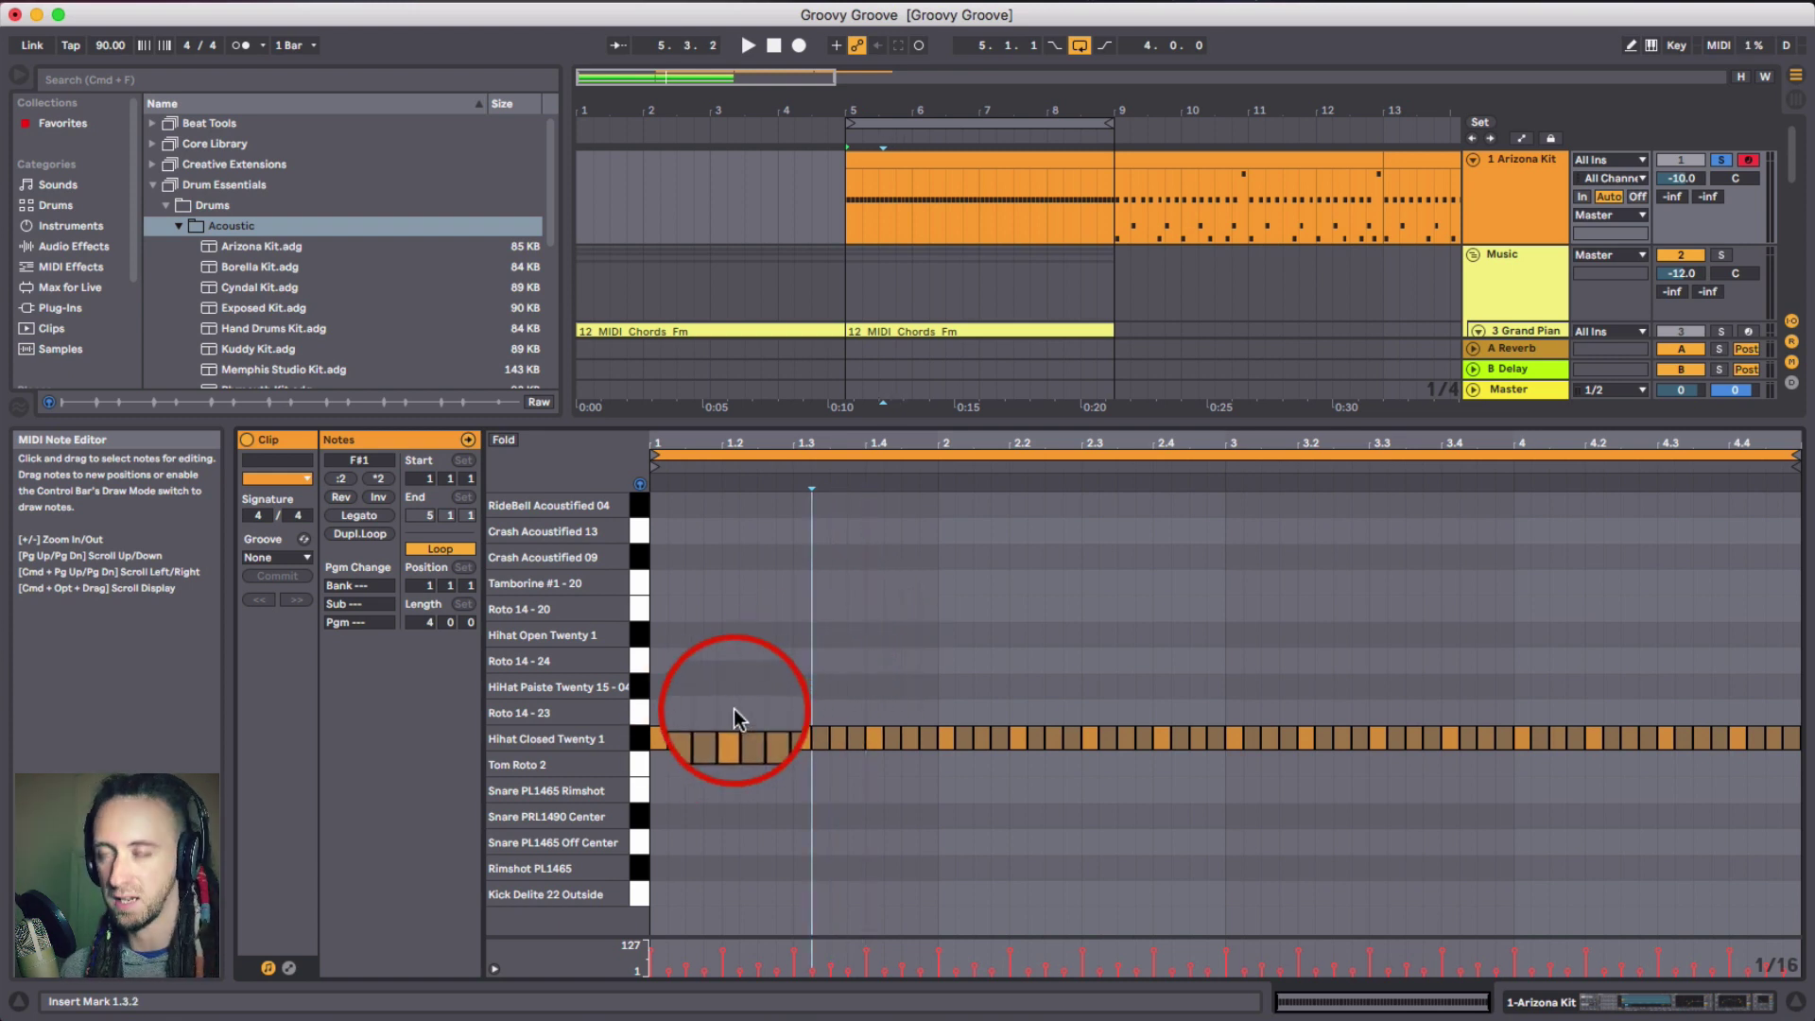
key("b")
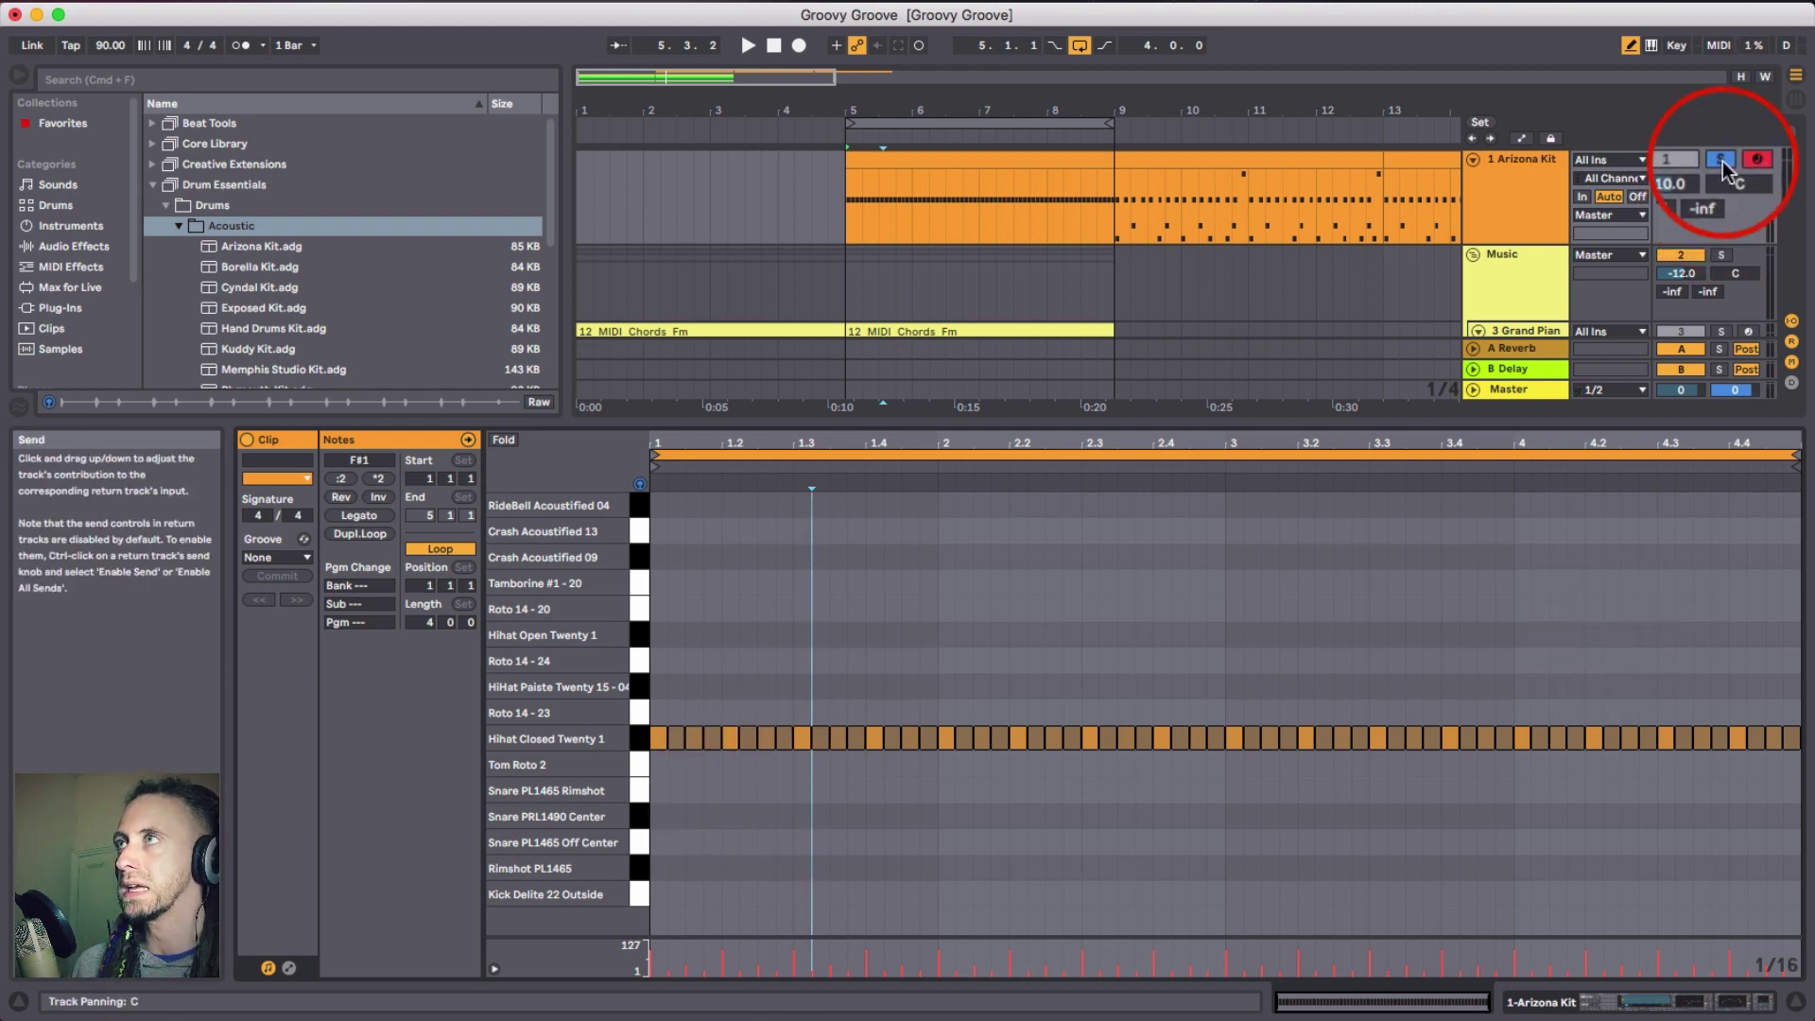
key("space")
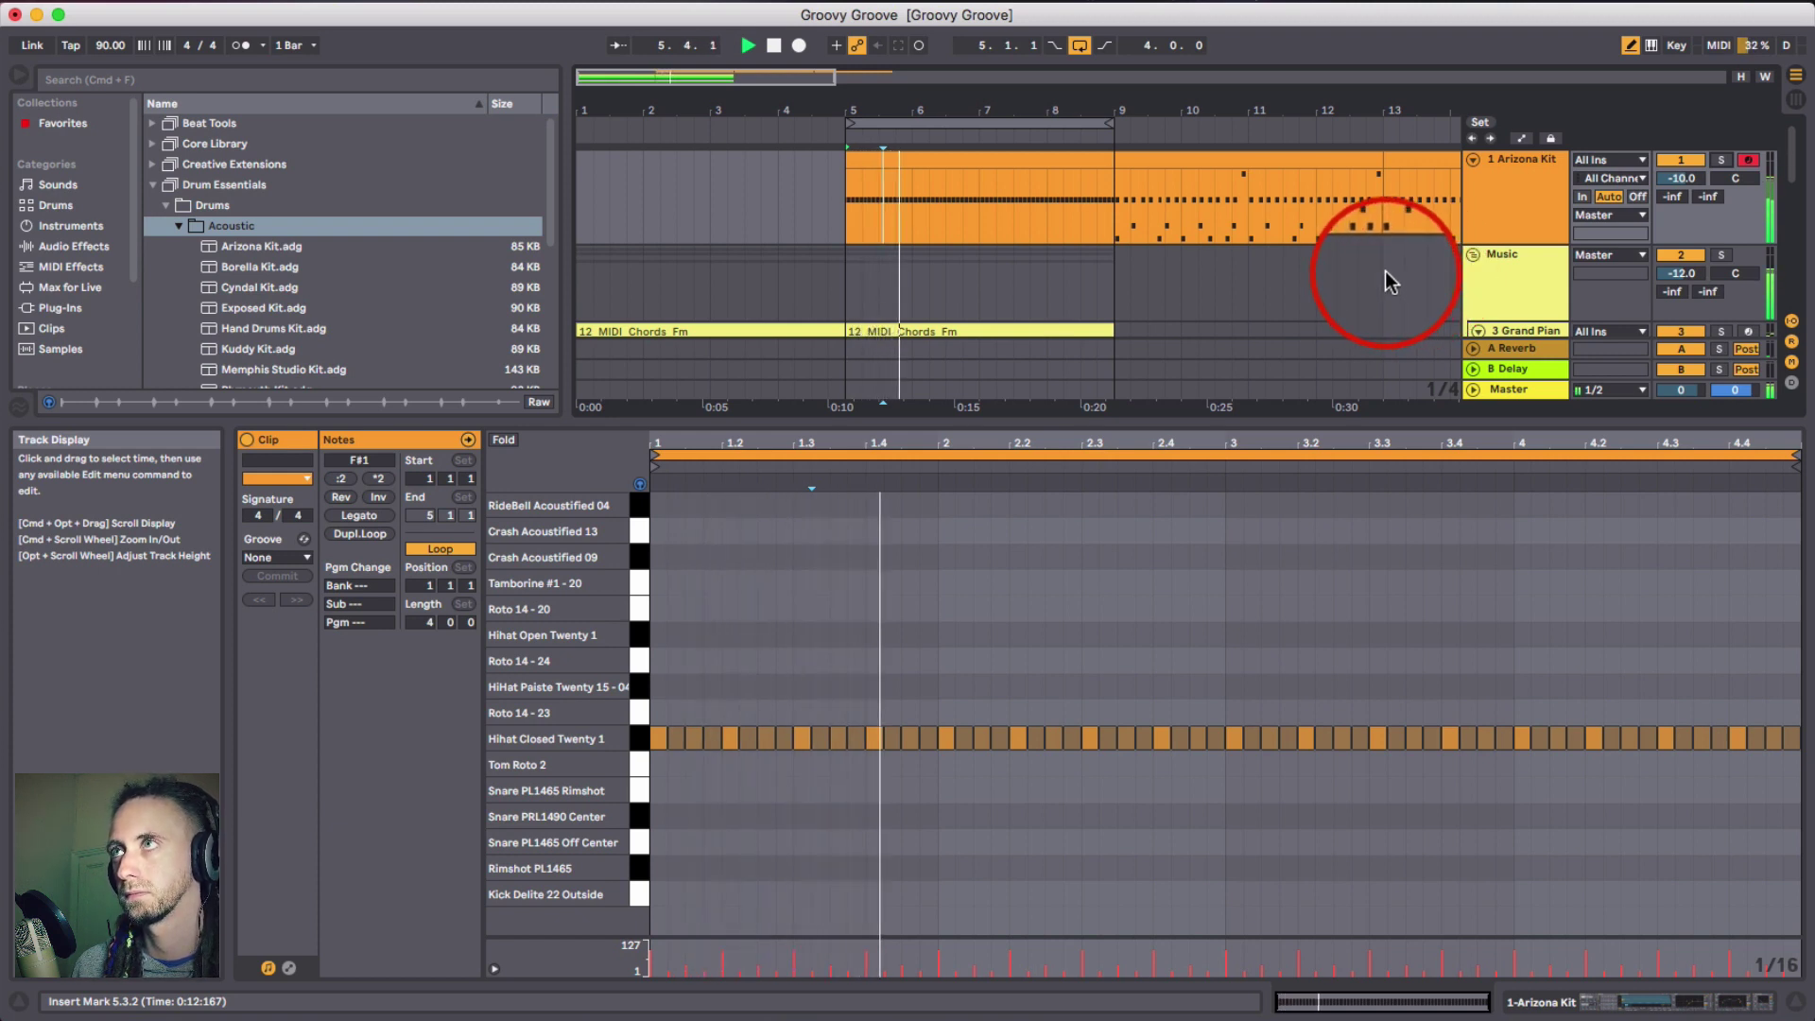
key("space")
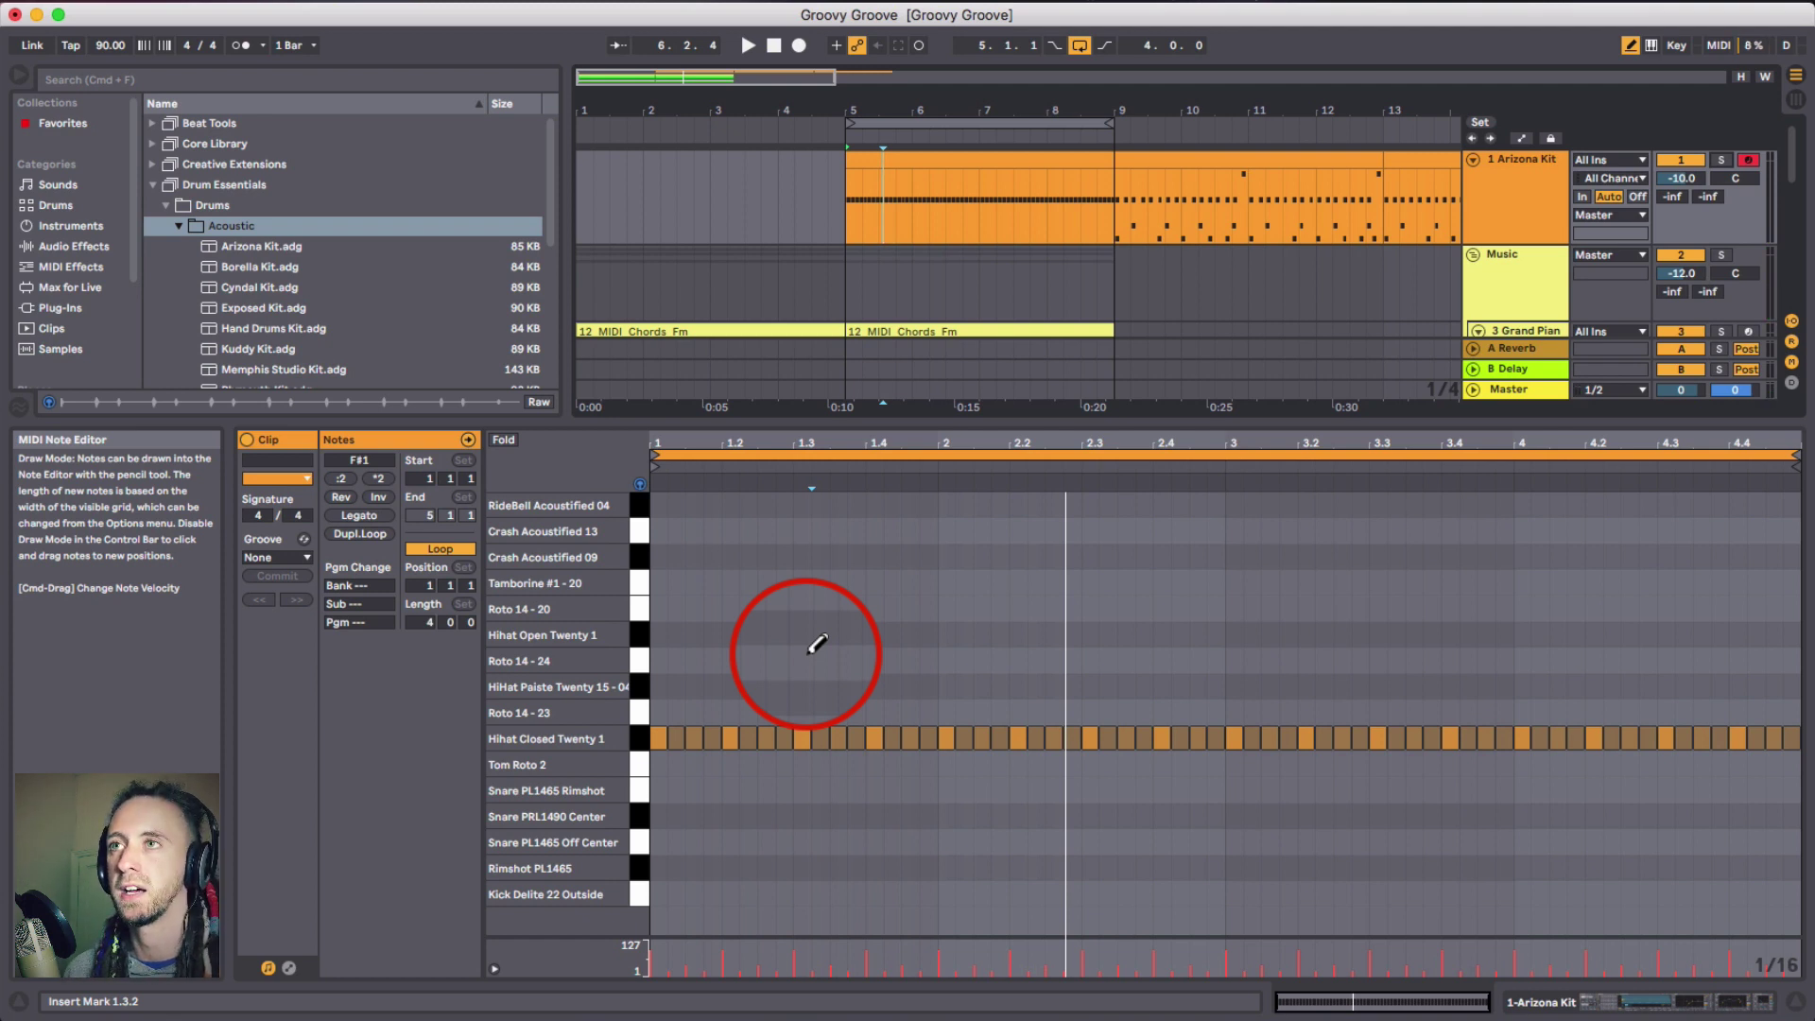
- Select all closed hi-hat notes, undoing an accidental copy onto the RideBell row
key("space")
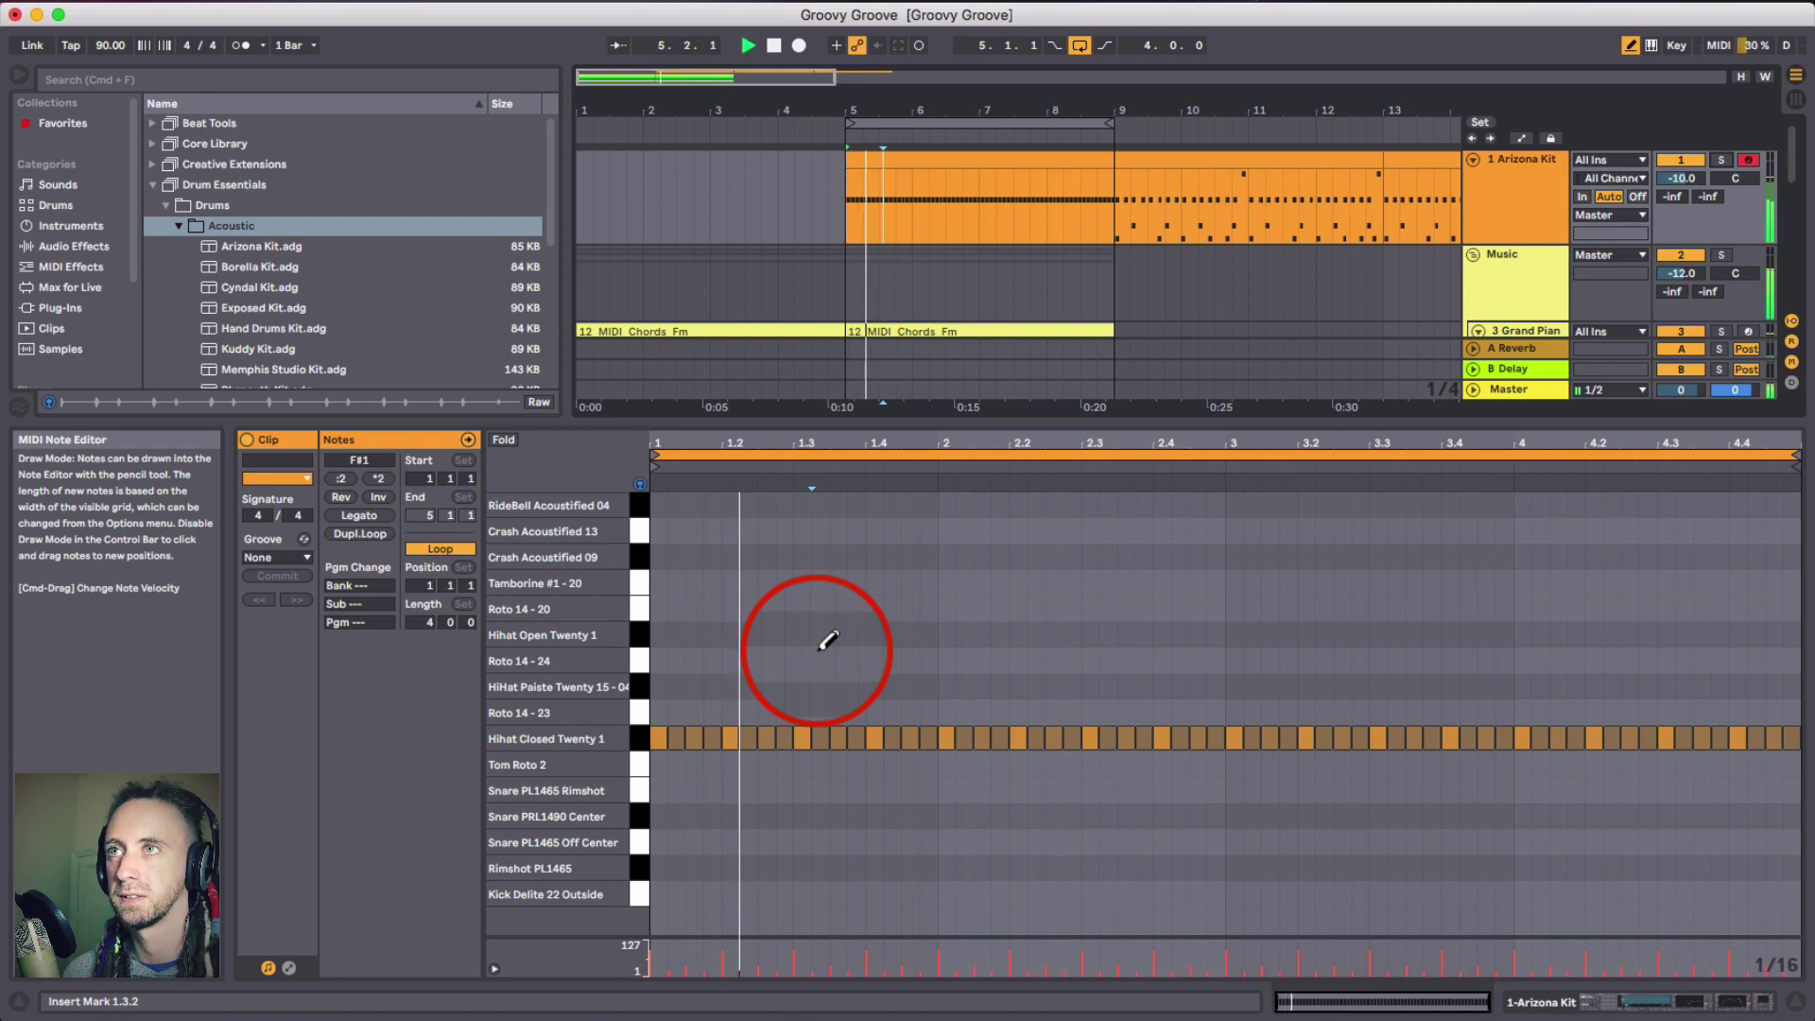
key("b")
key("space")
left_click_drag(675, 697, 1803, 738)
left_click_drag(673, 735, 691, 506)
key("super+z")
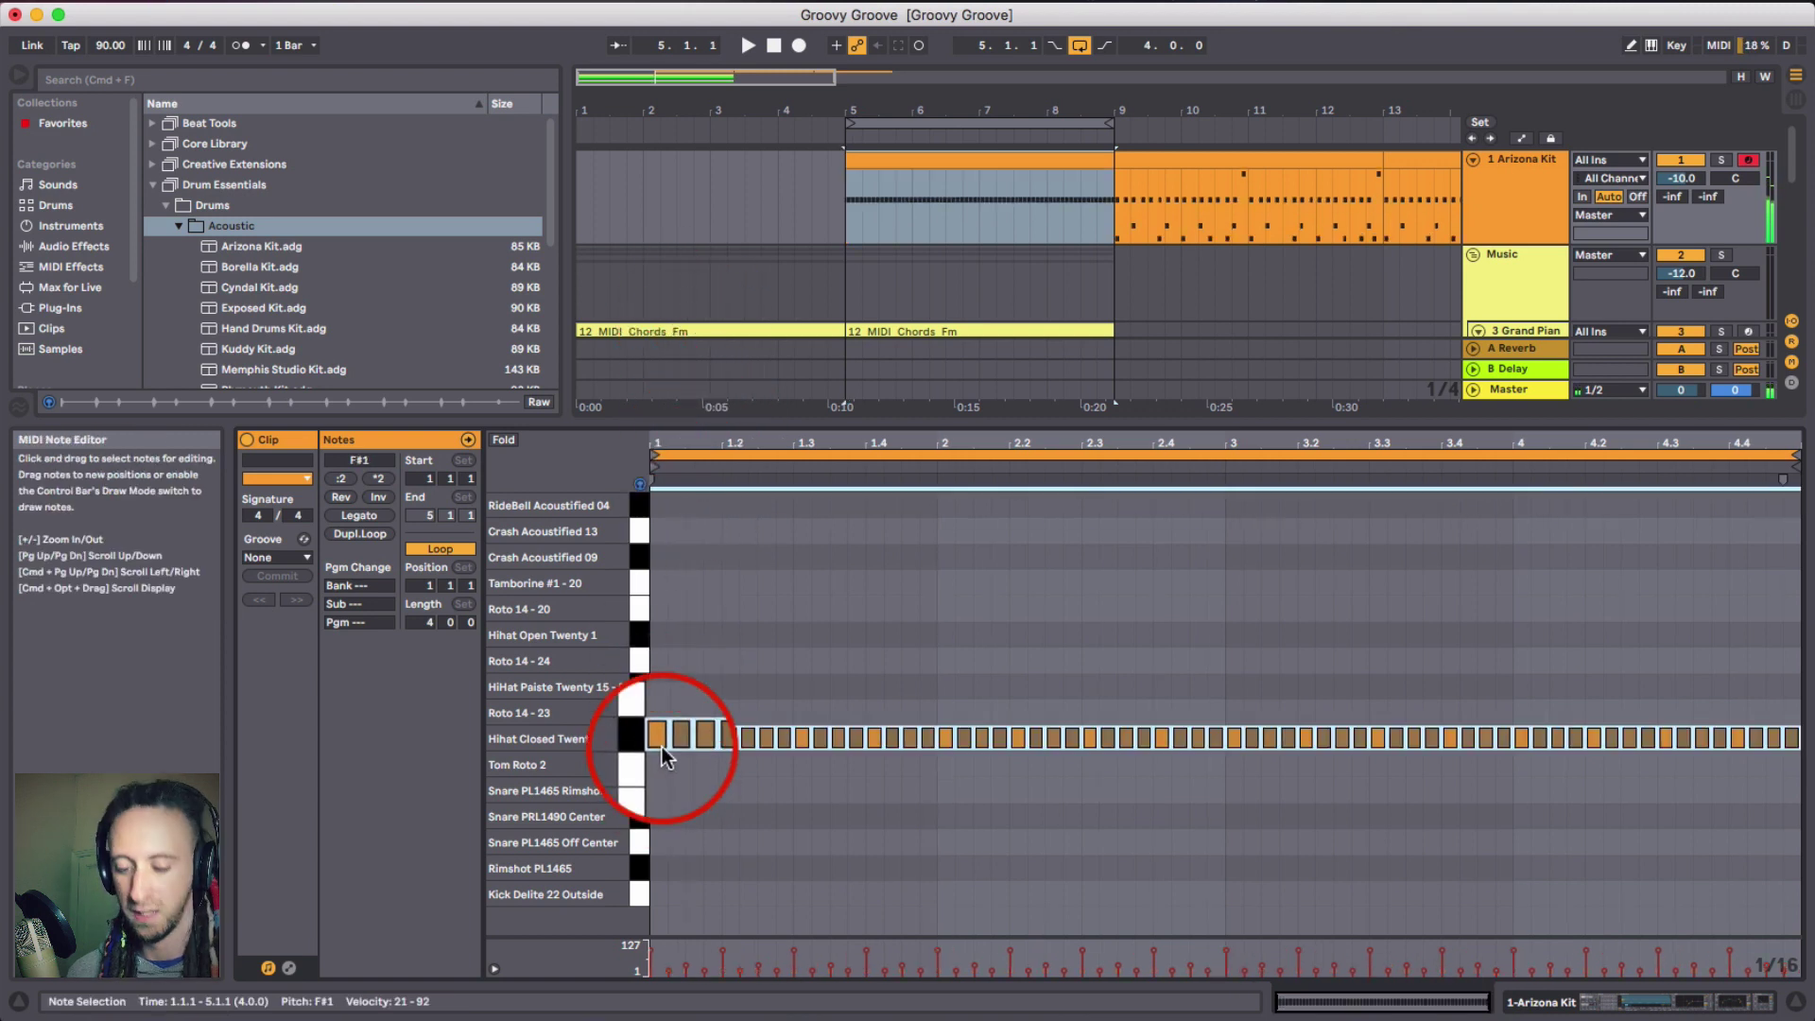
- Raise hi-hat velocities to 127, then randomize them to 21–92 and play to check
left_click_drag(659, 744, 660, 741)
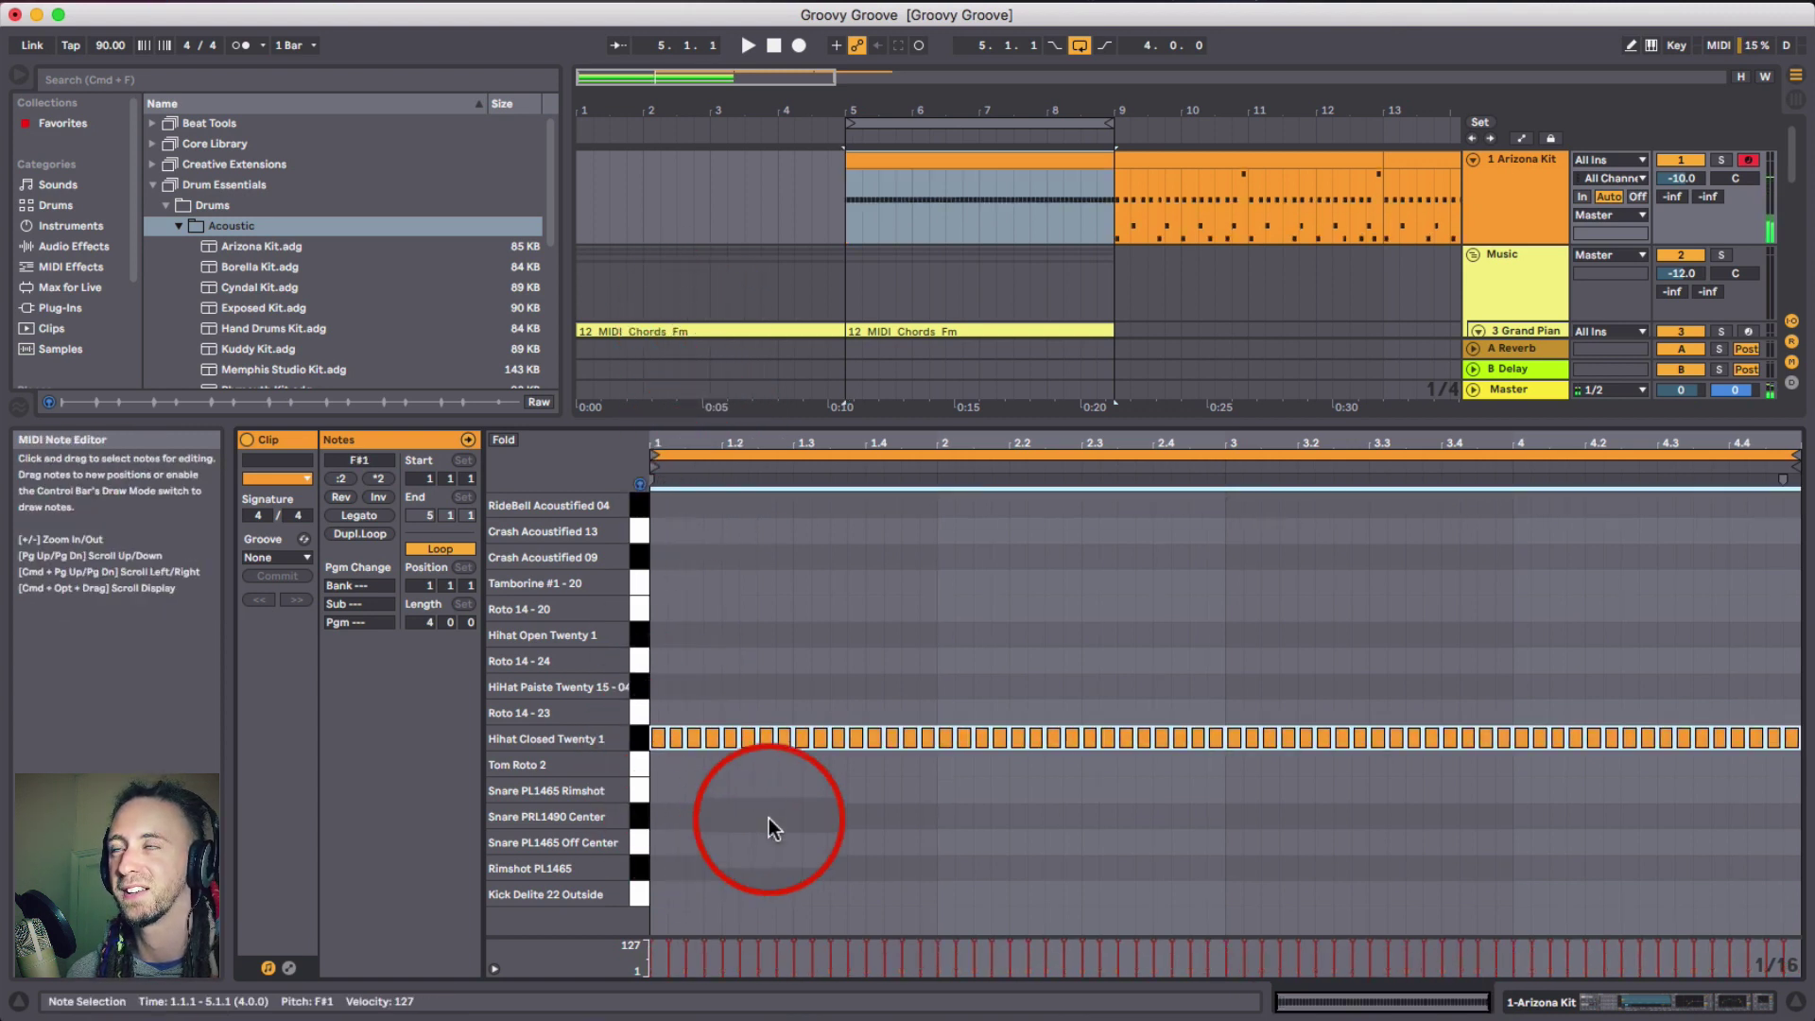
key("space")
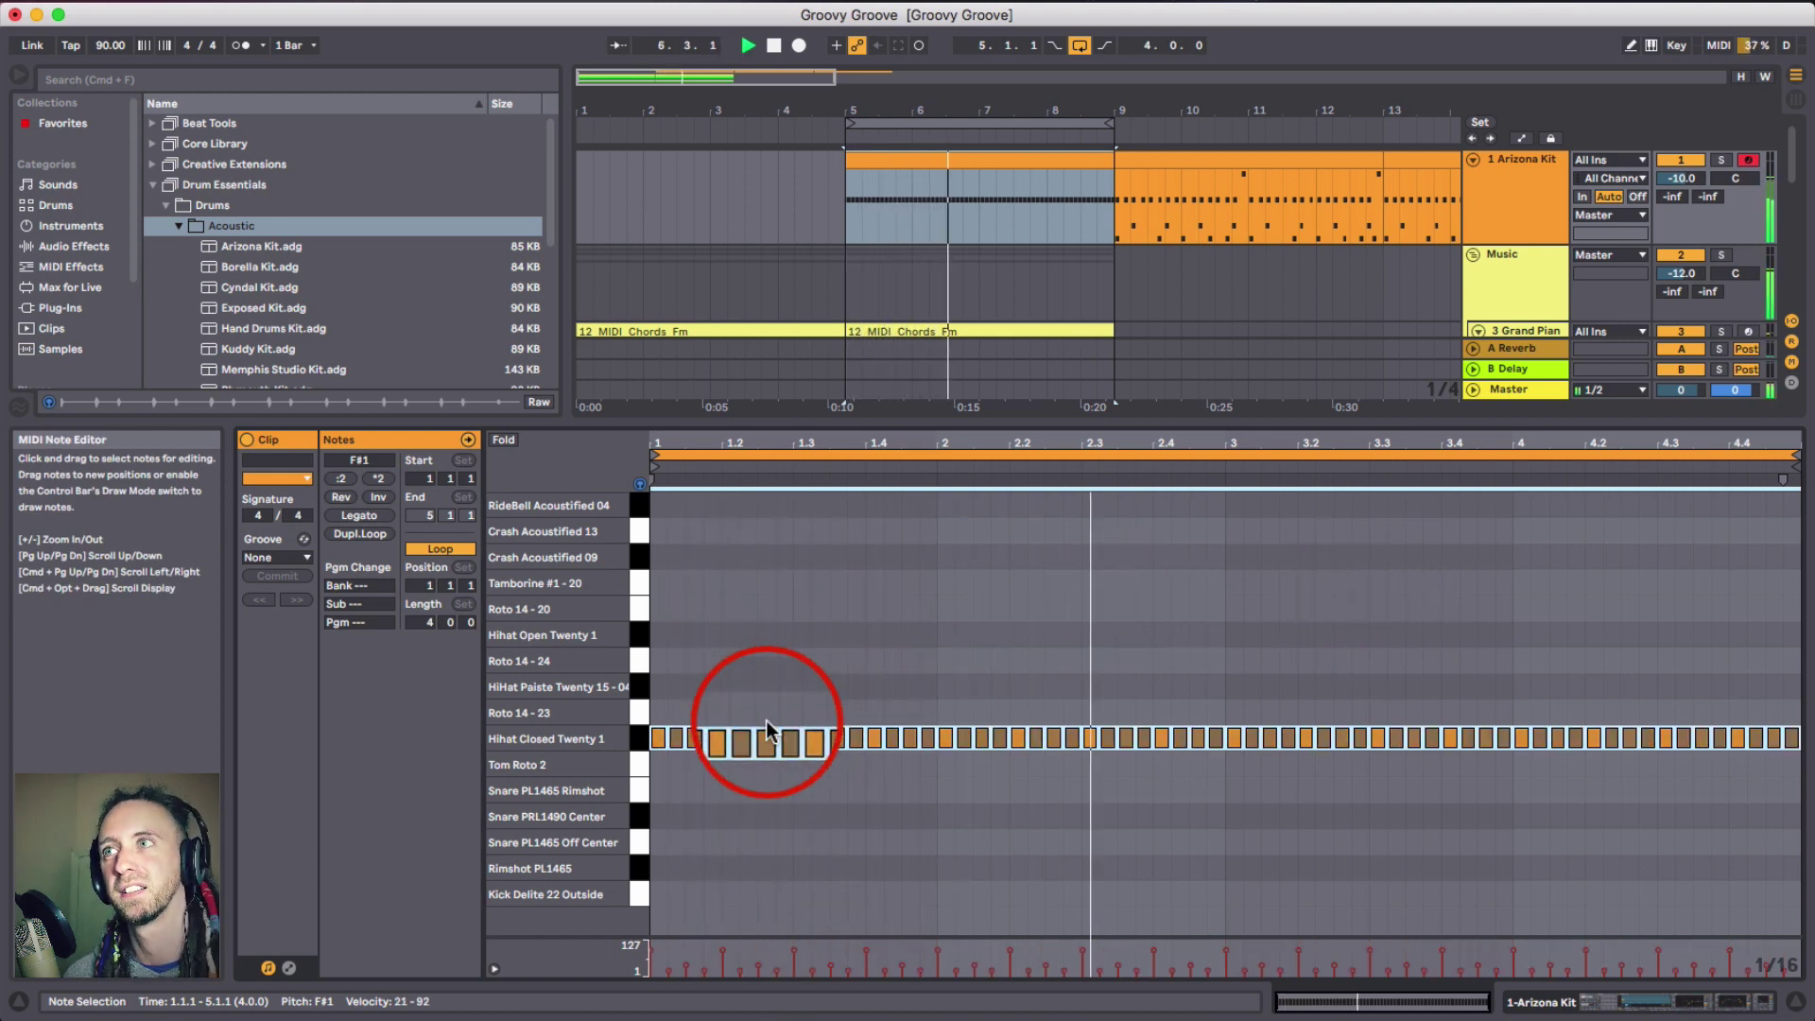
key("super+z")
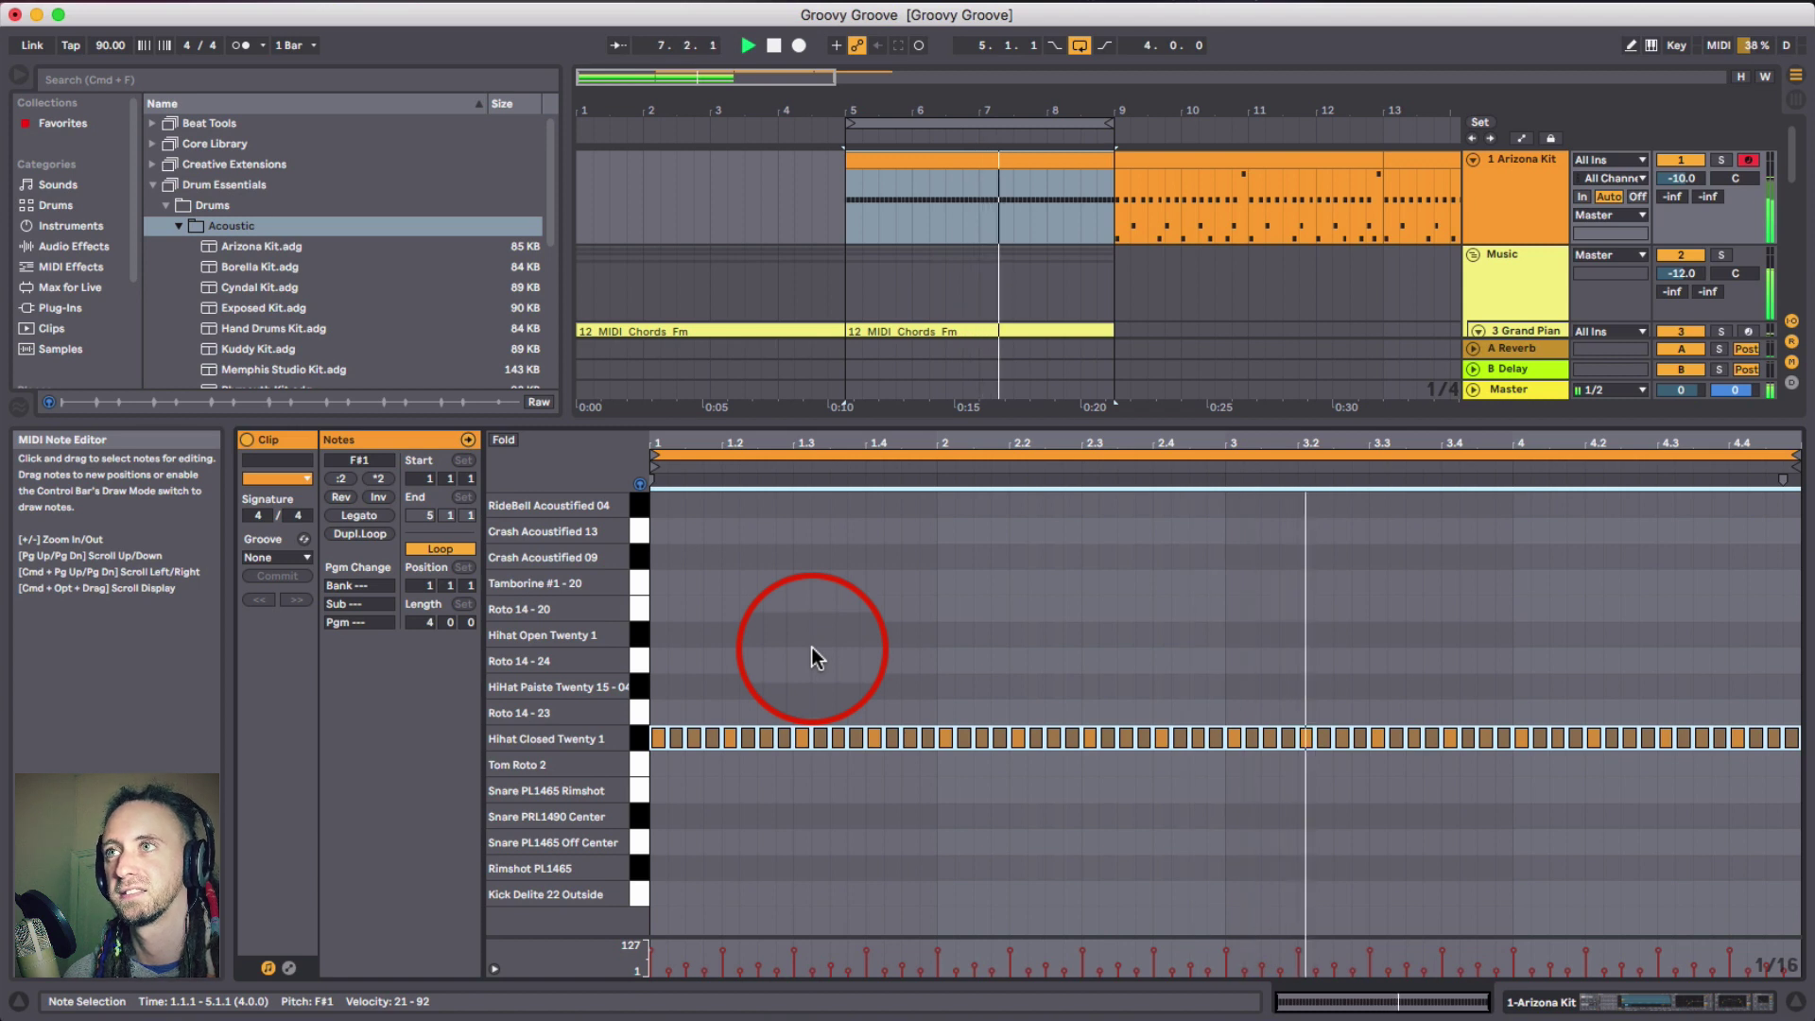
left_click(811, 647)
key("space")
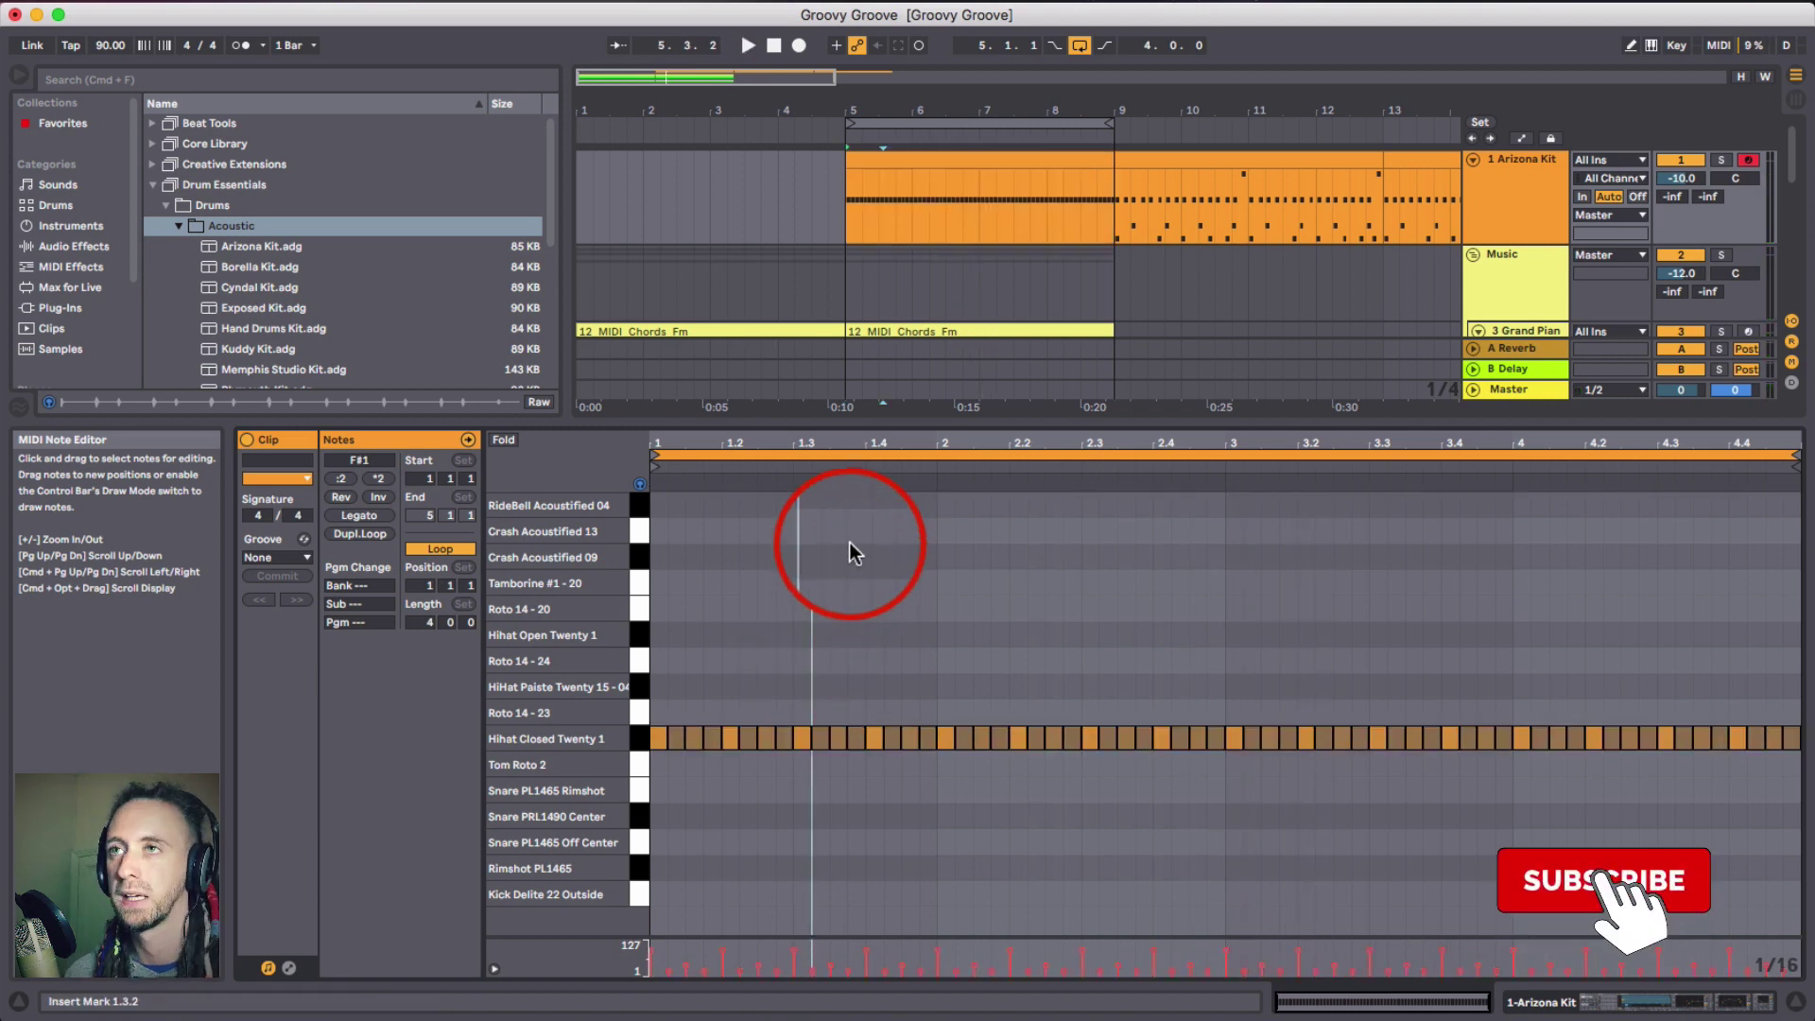
key("b")
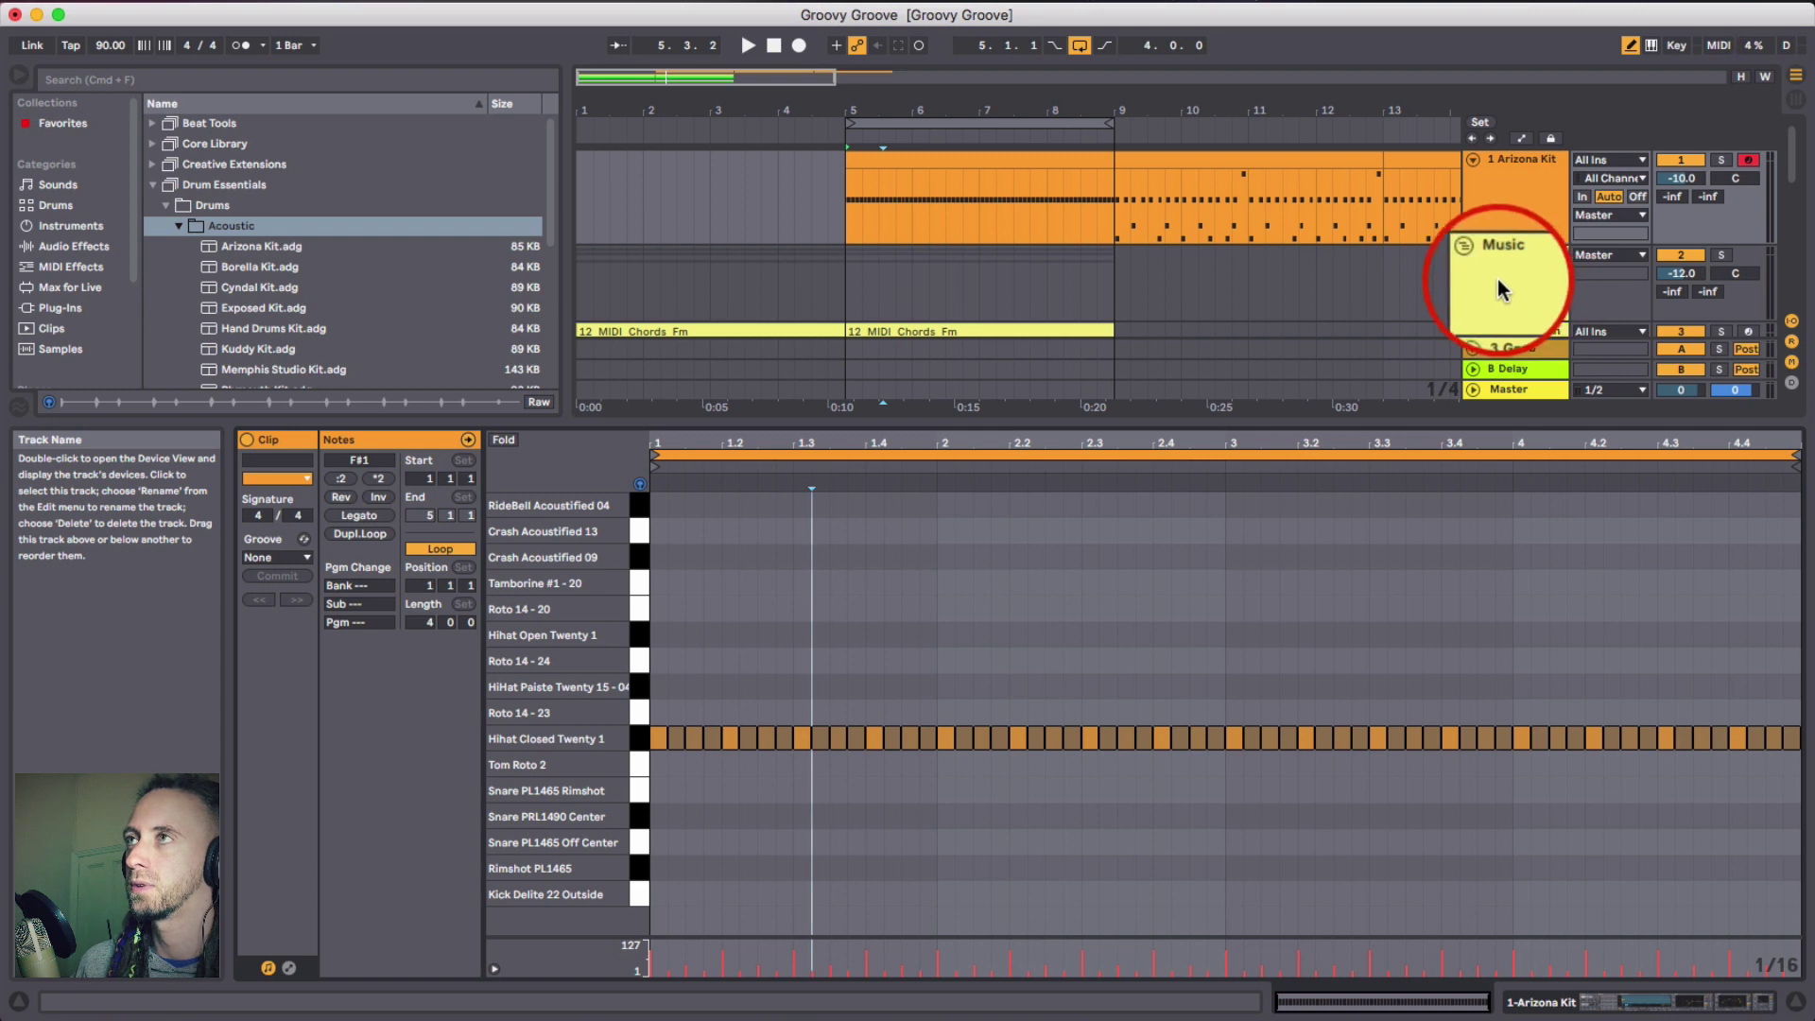
key("space")
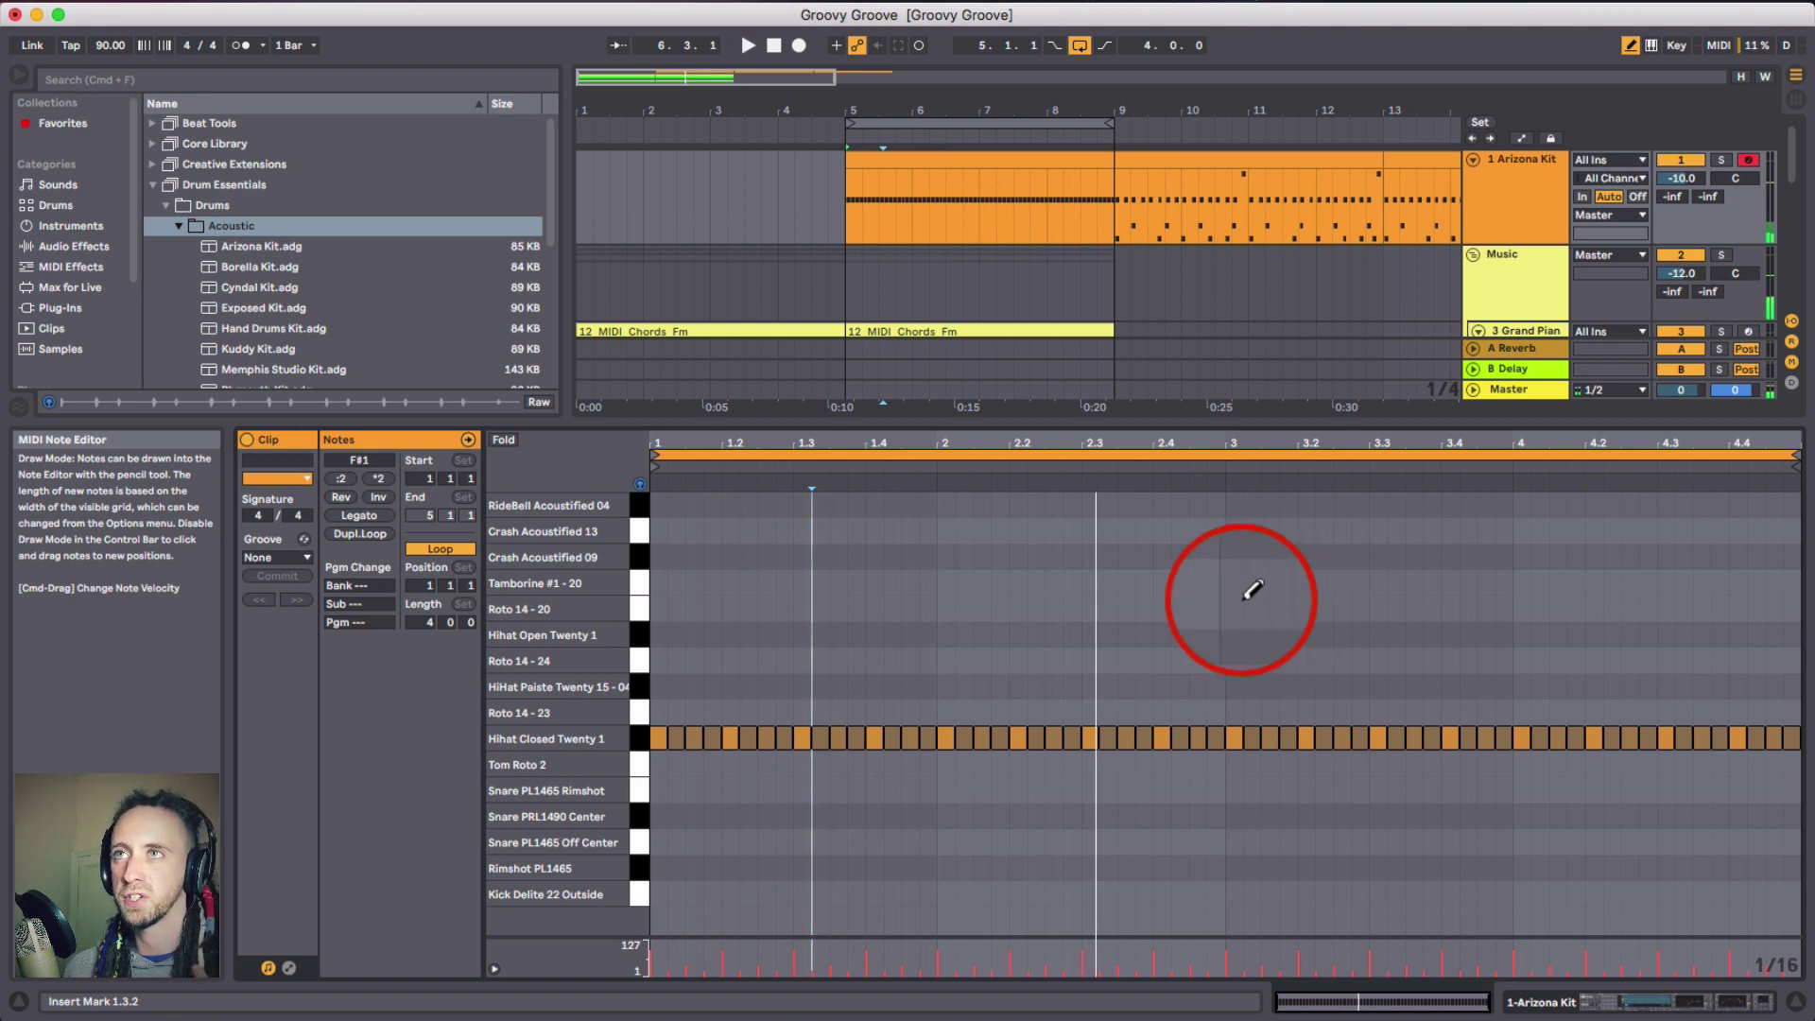
- Draw rimshot snare notes at 1.2, 1.4, 2.2 and 2.4
left_click(730, 791)
left_click(874, 790)
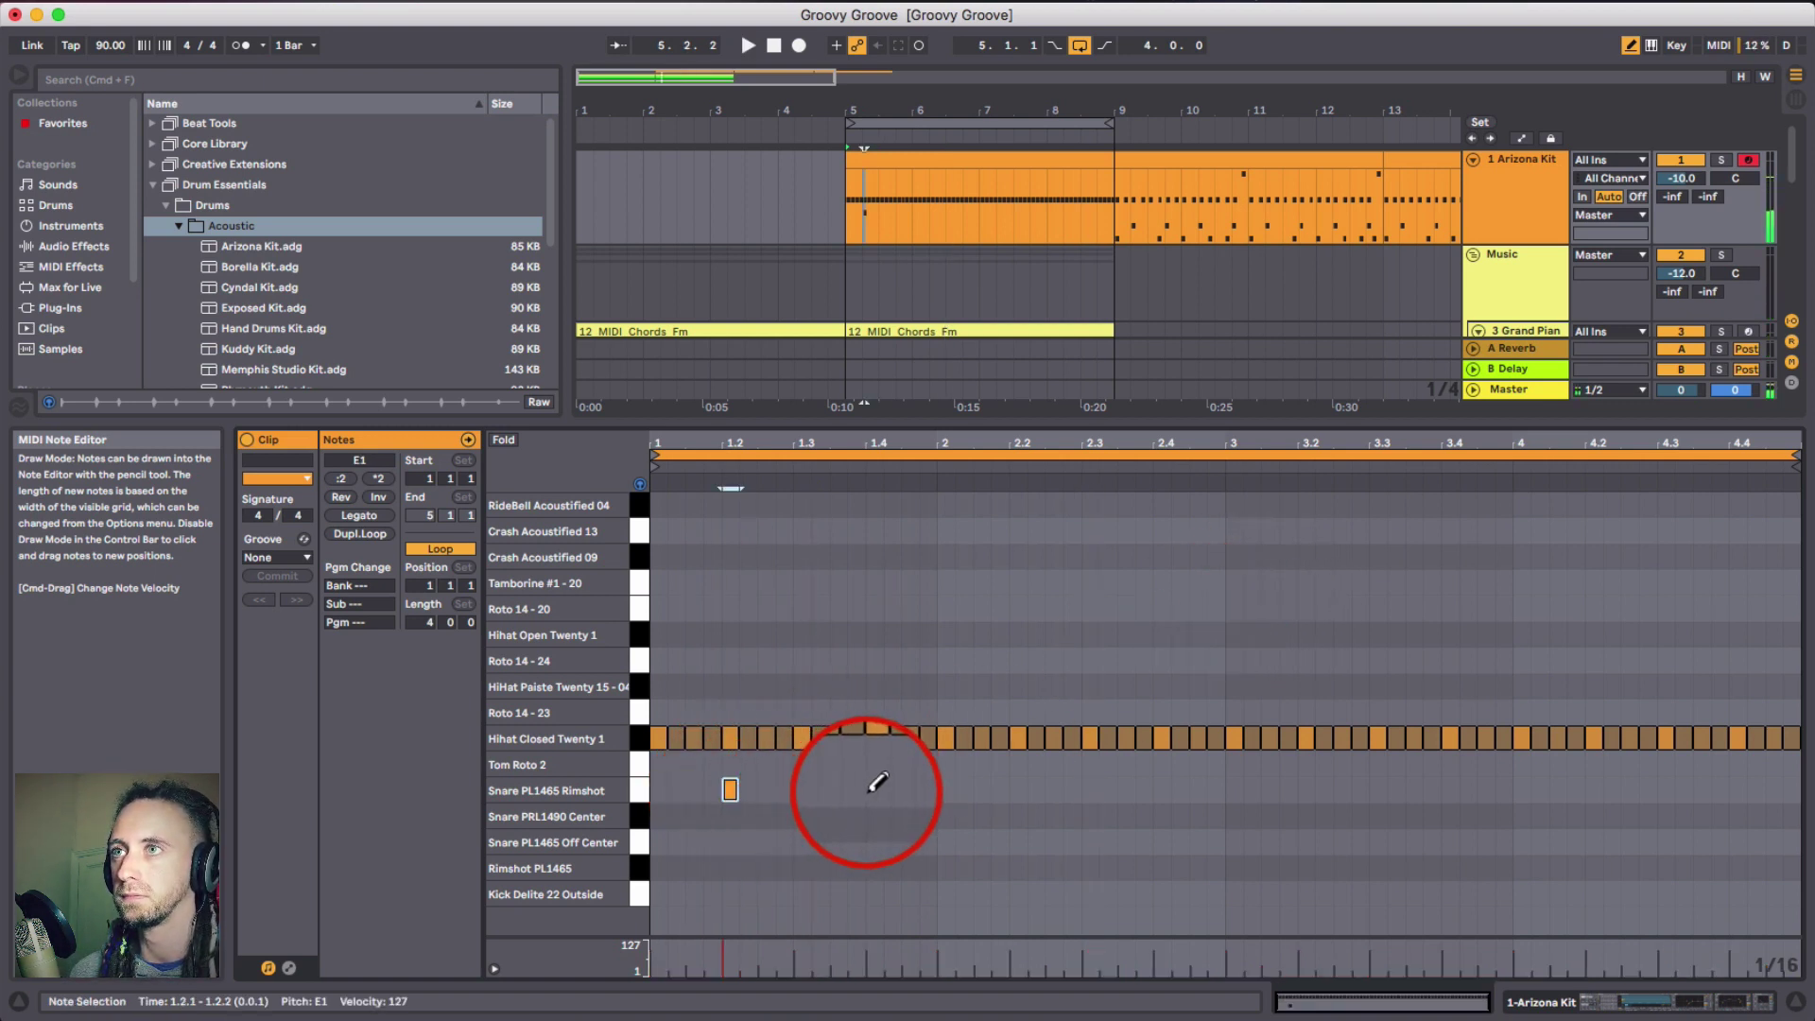
left_click(1018, 791)
left_click(1162, 790)
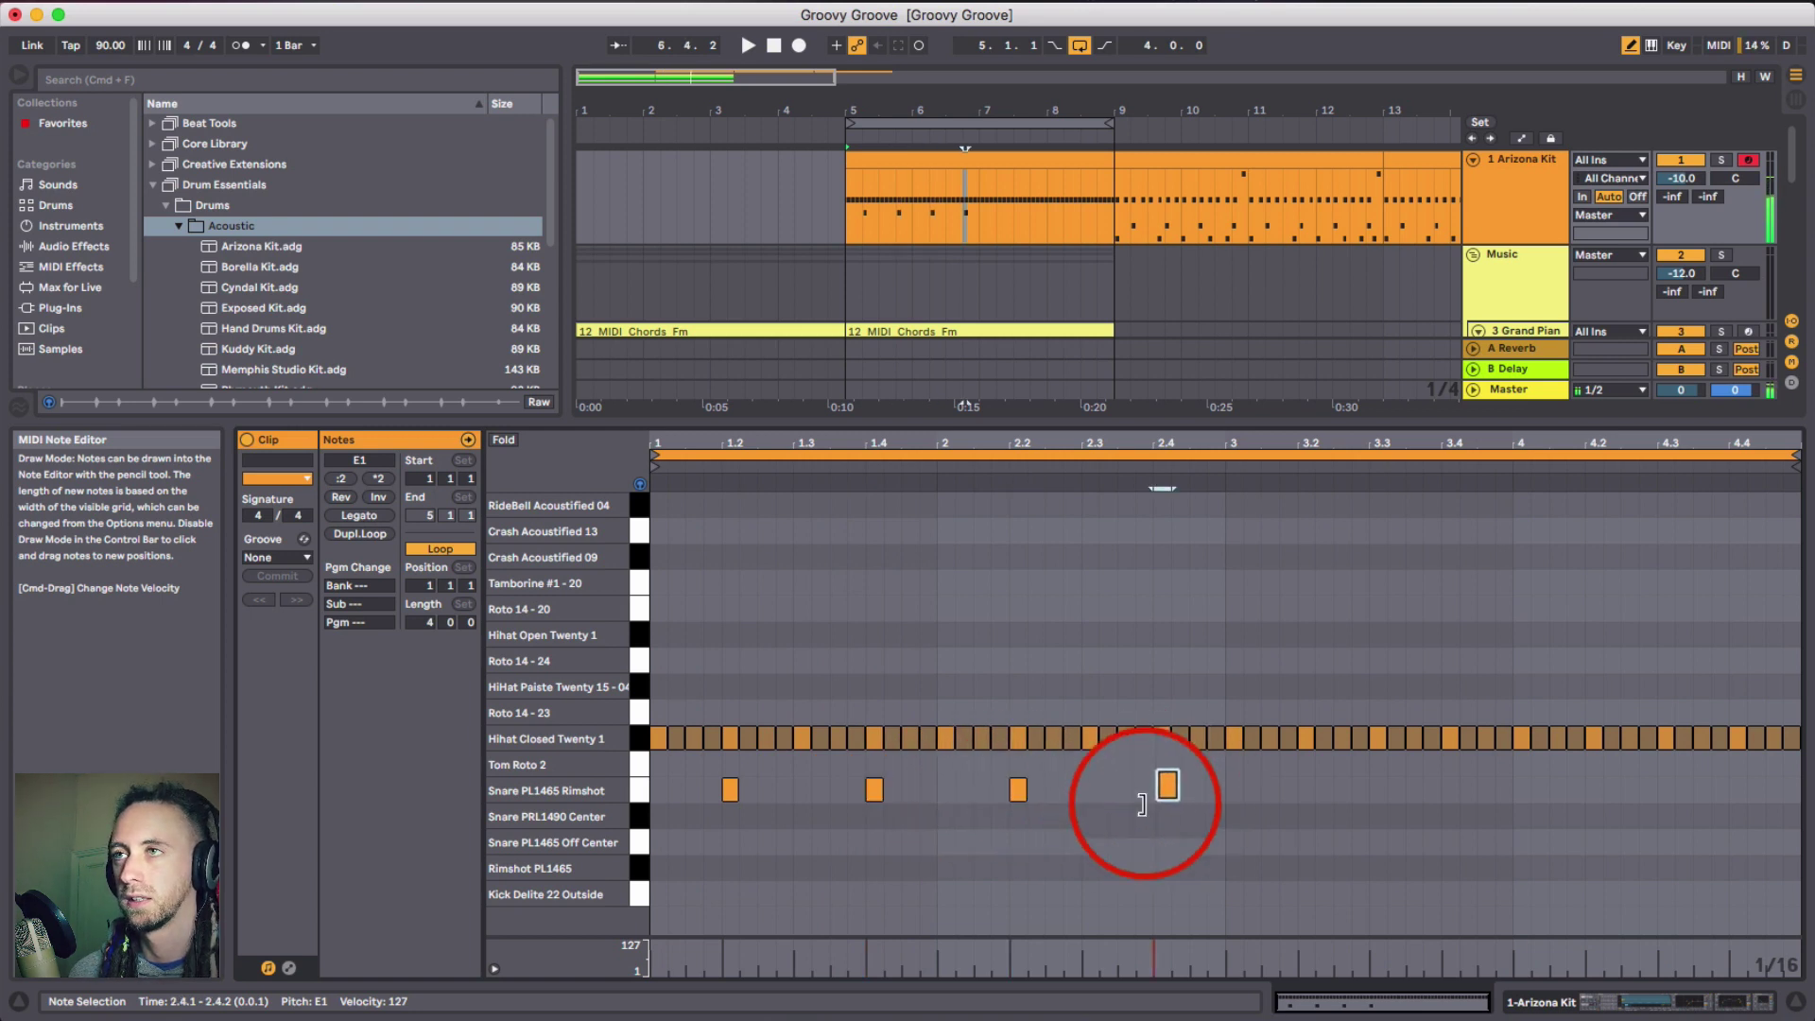
- Duplicate the four rimshot notes into bars 3 and 4
key("b")
left_click_drag(1224, 808, 662, 775)
key("super+d")
left_click(1334, 592)
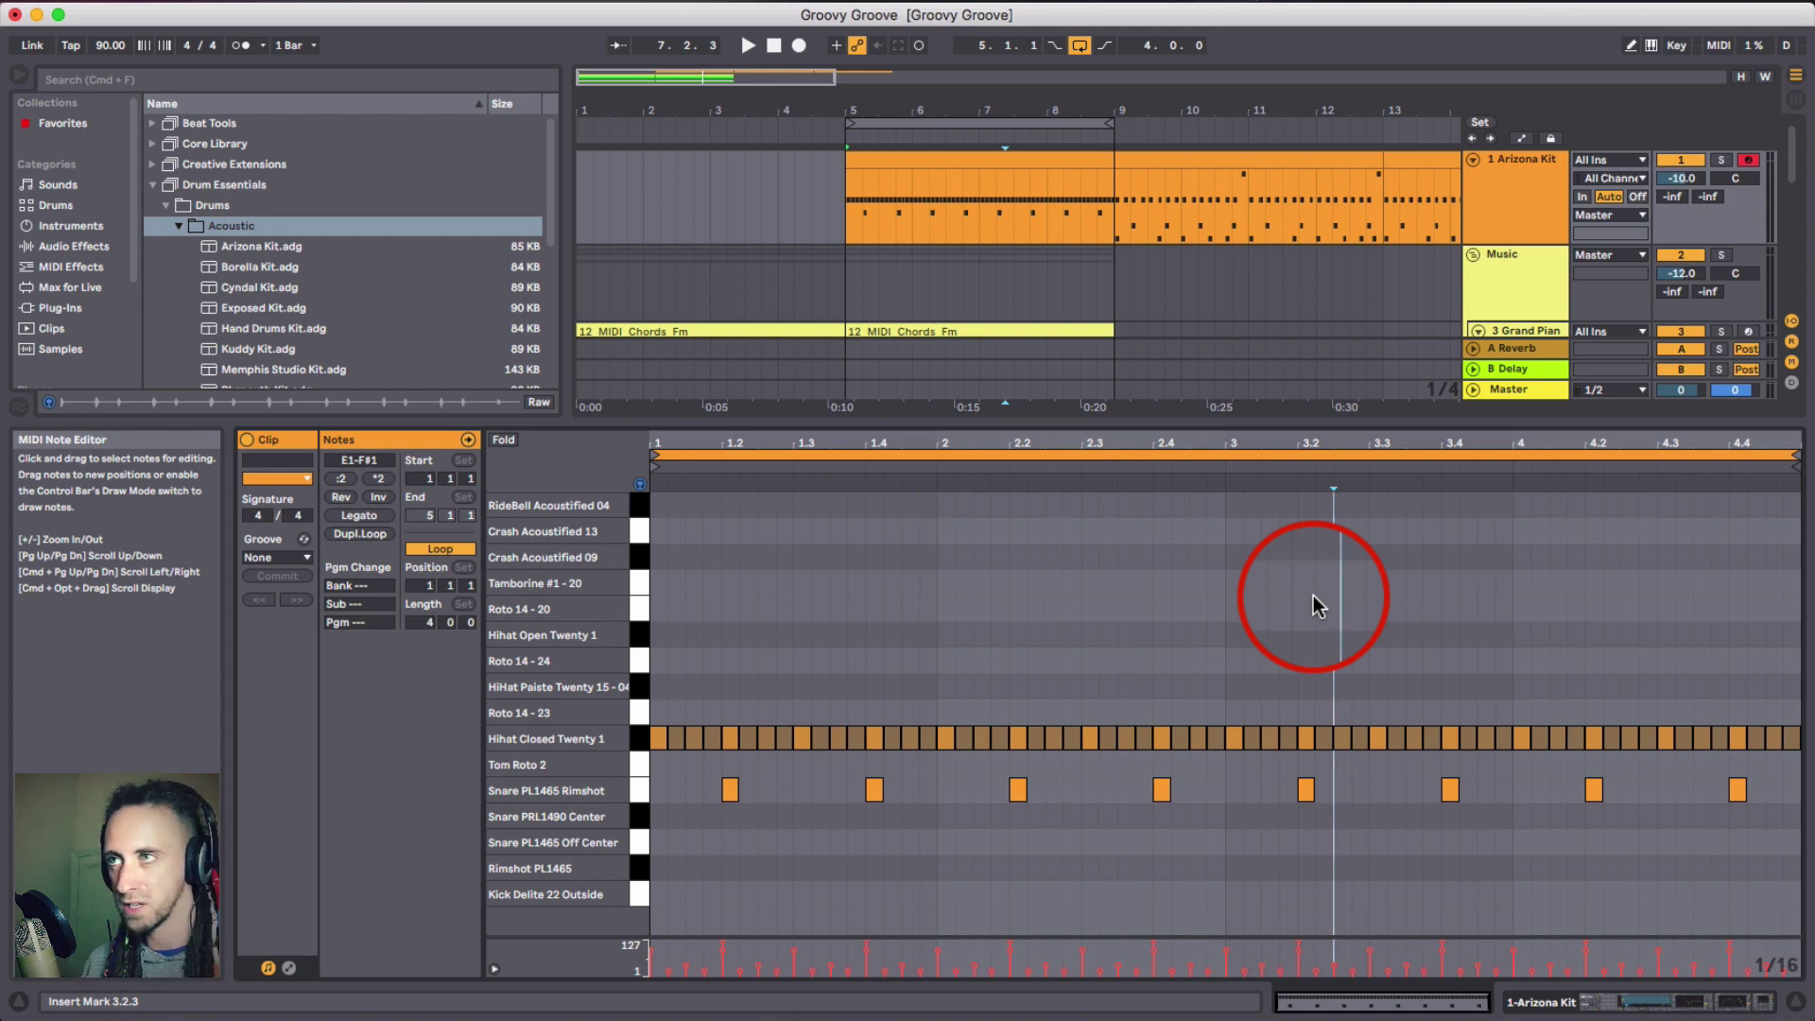
left_click(879, 609)
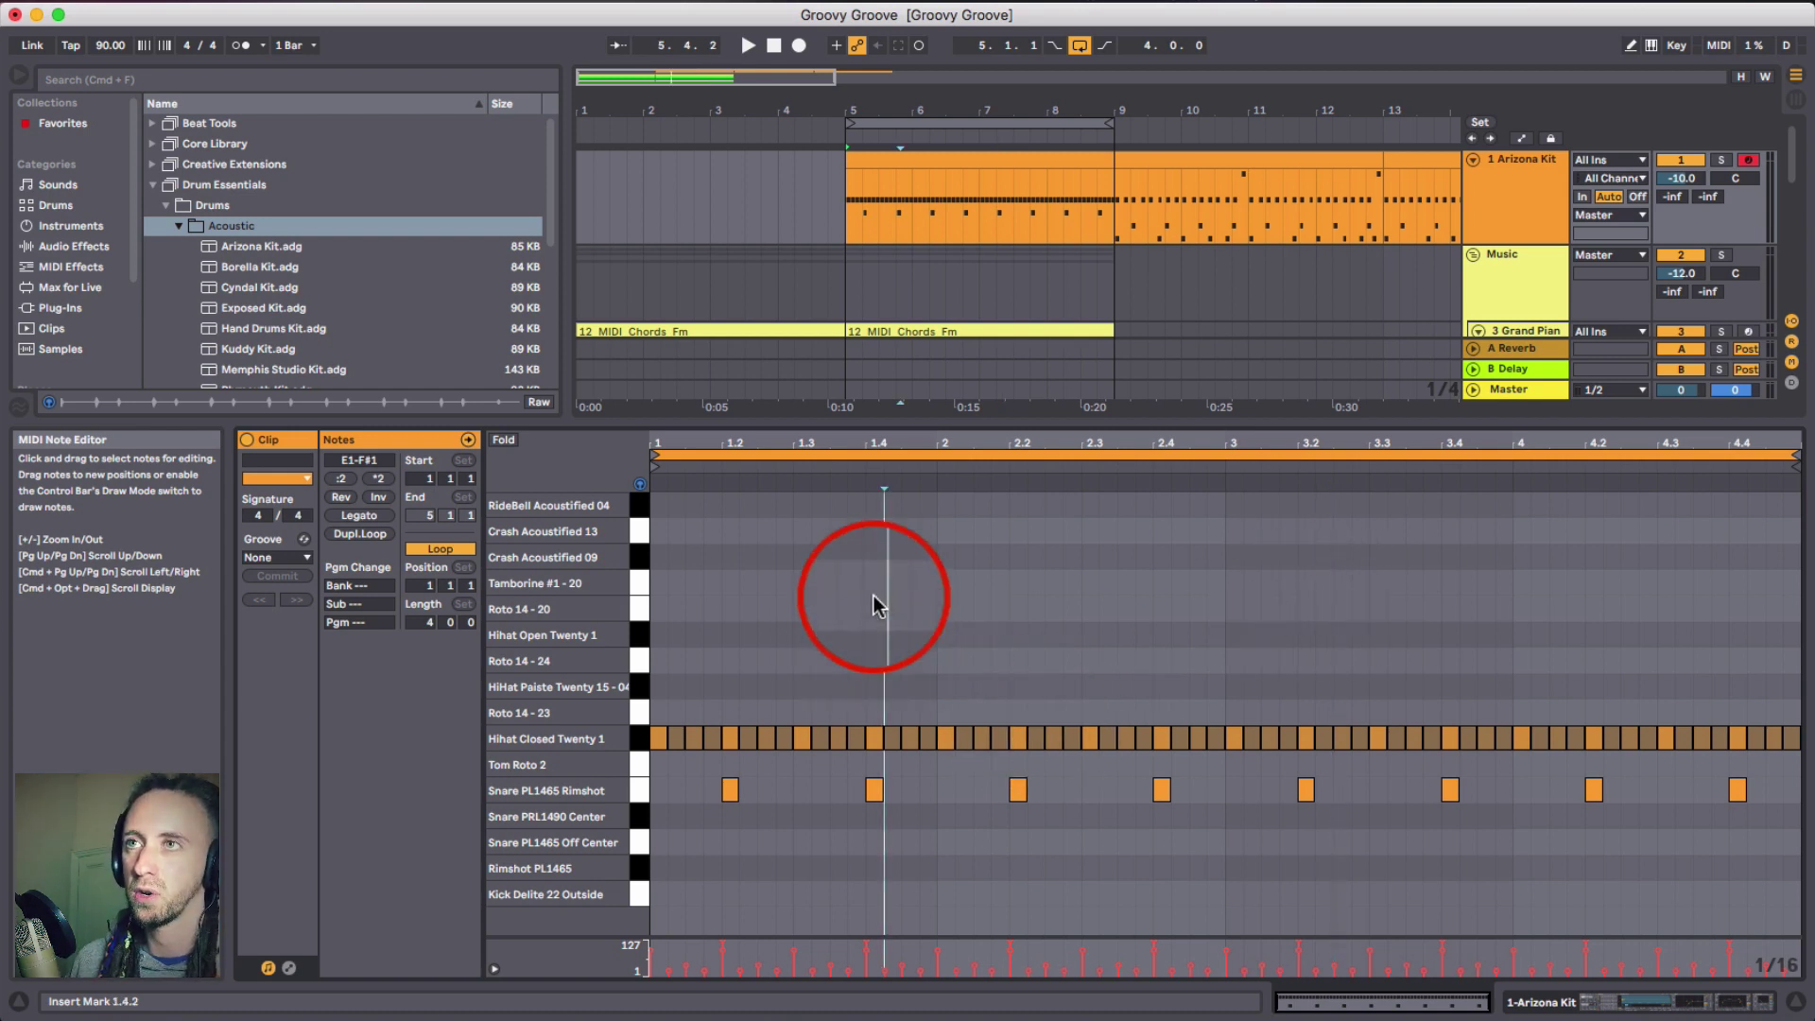
left_click(730, 790)
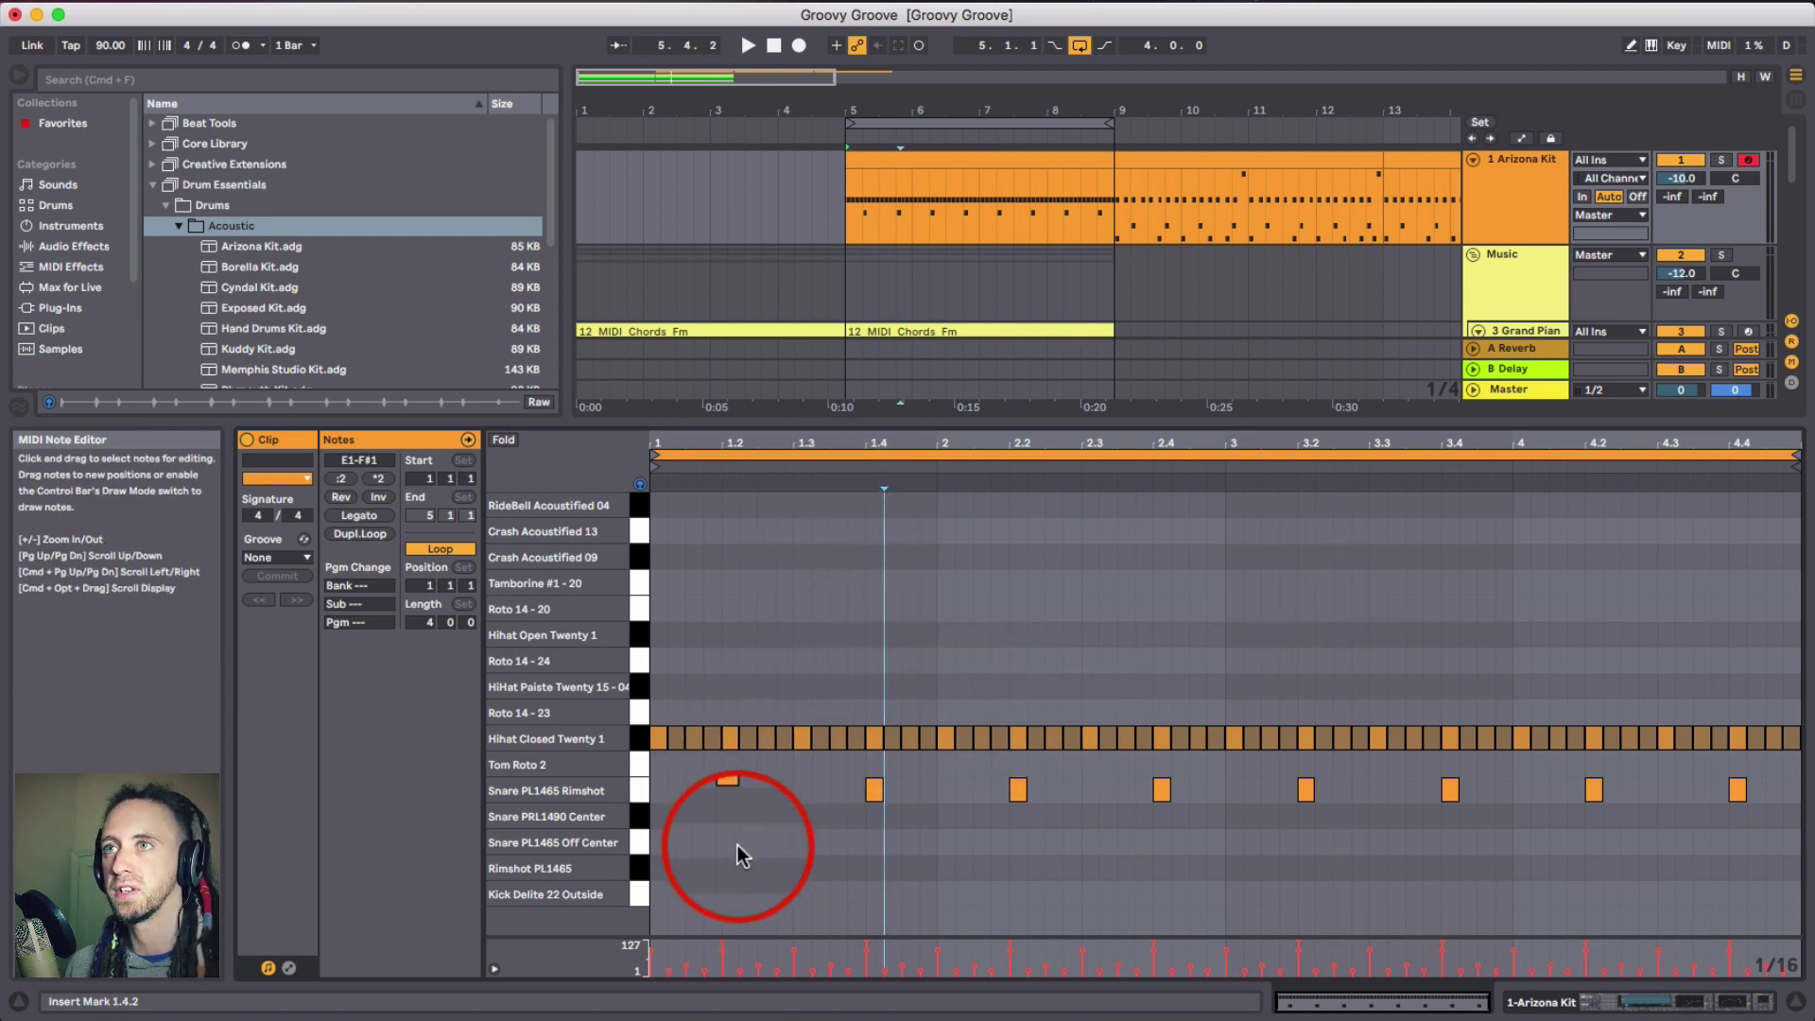
left_click(718, 831)
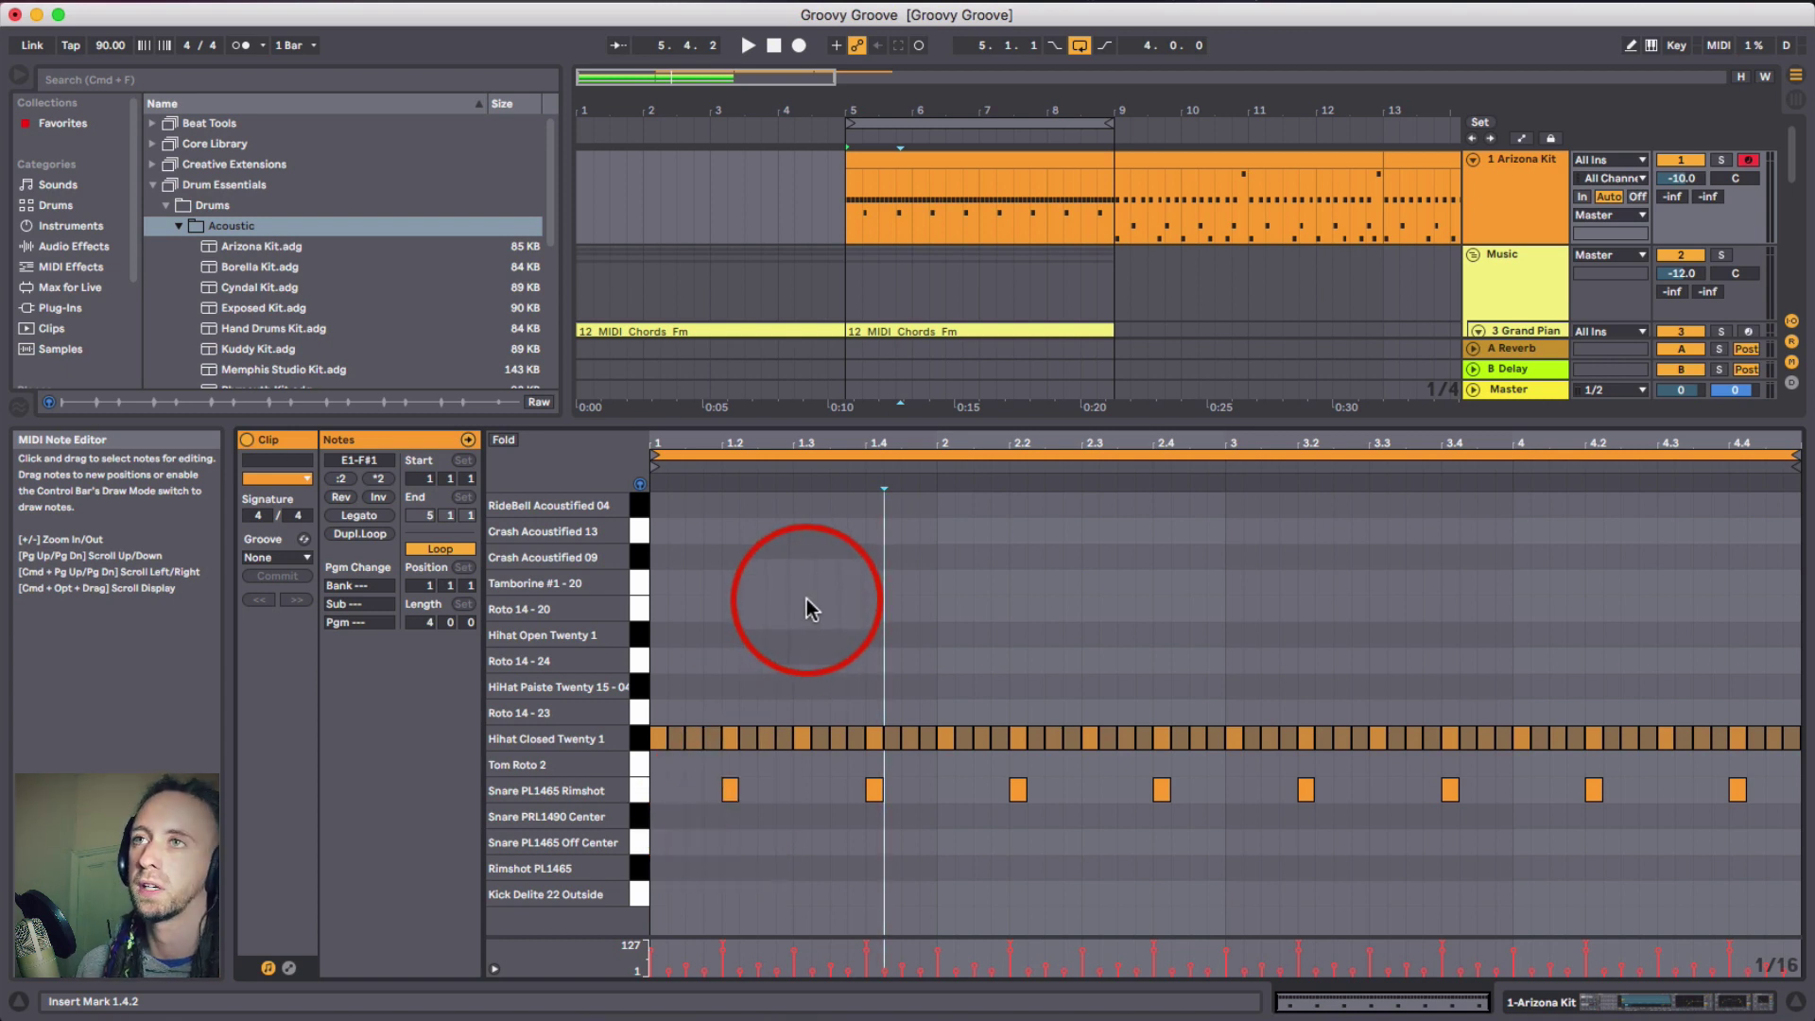
left_click(708, 651)
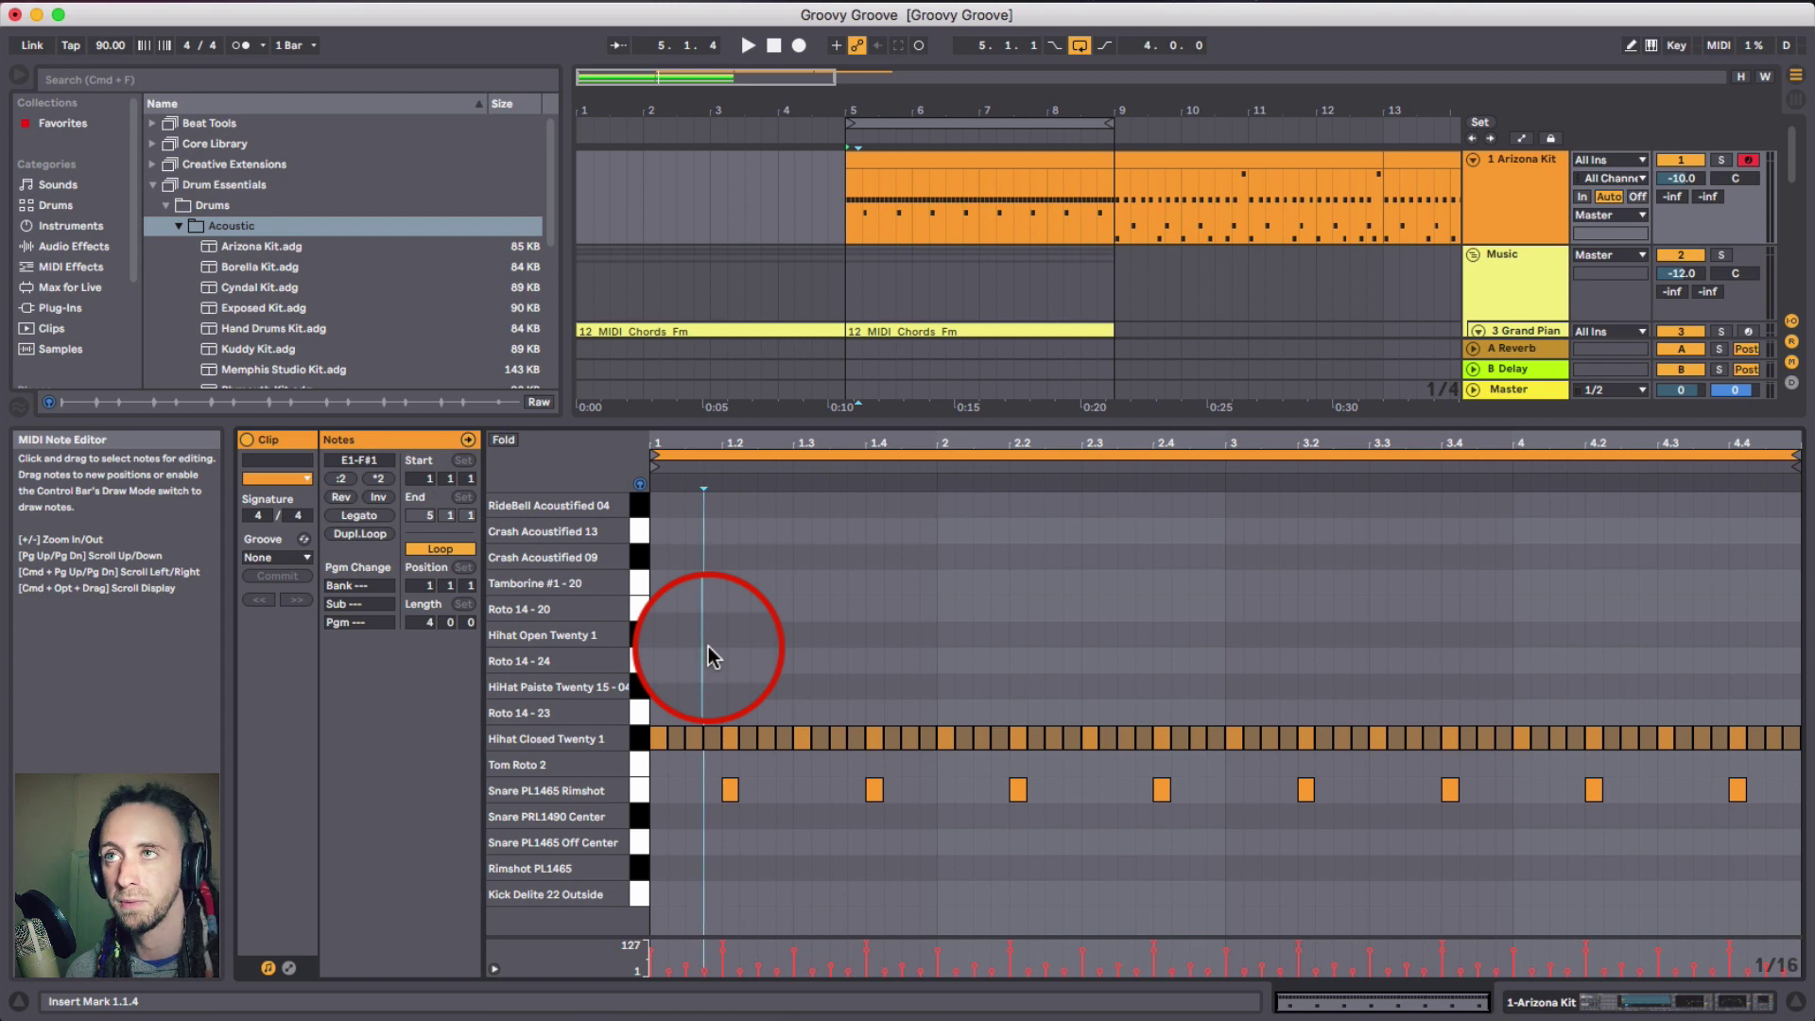
key("space")
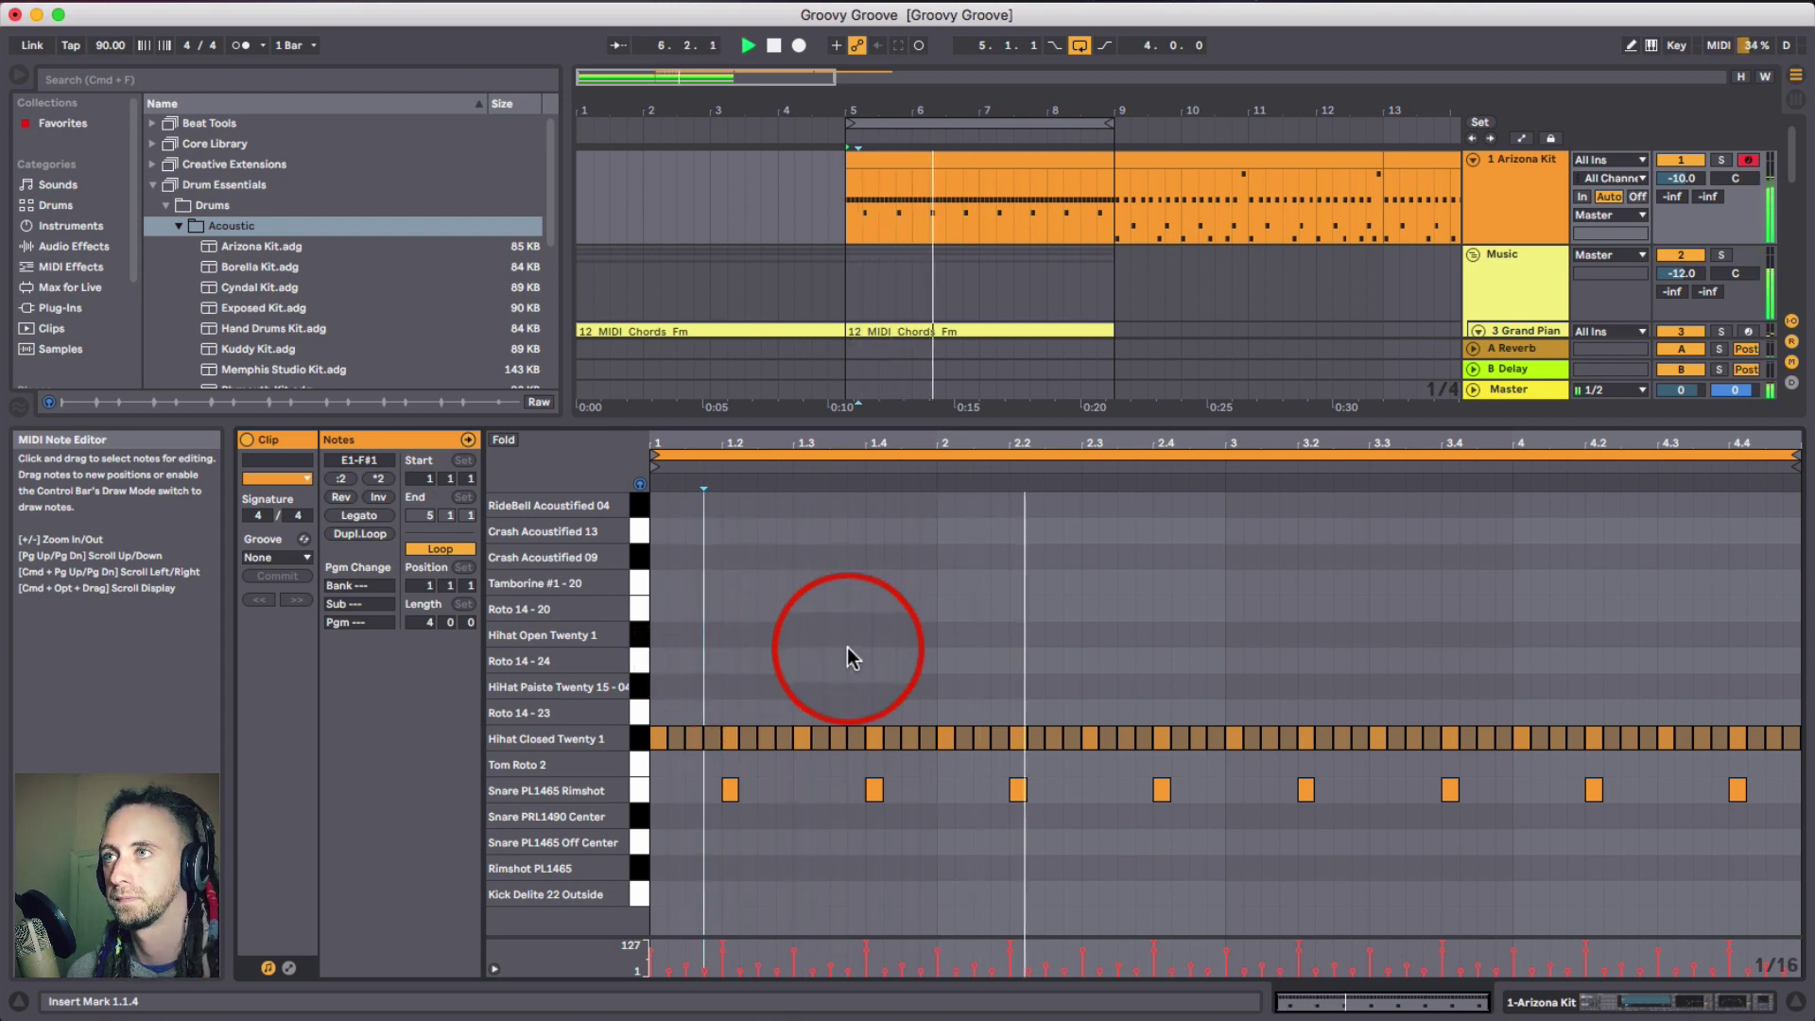
key("space")
left_click(790, 745)
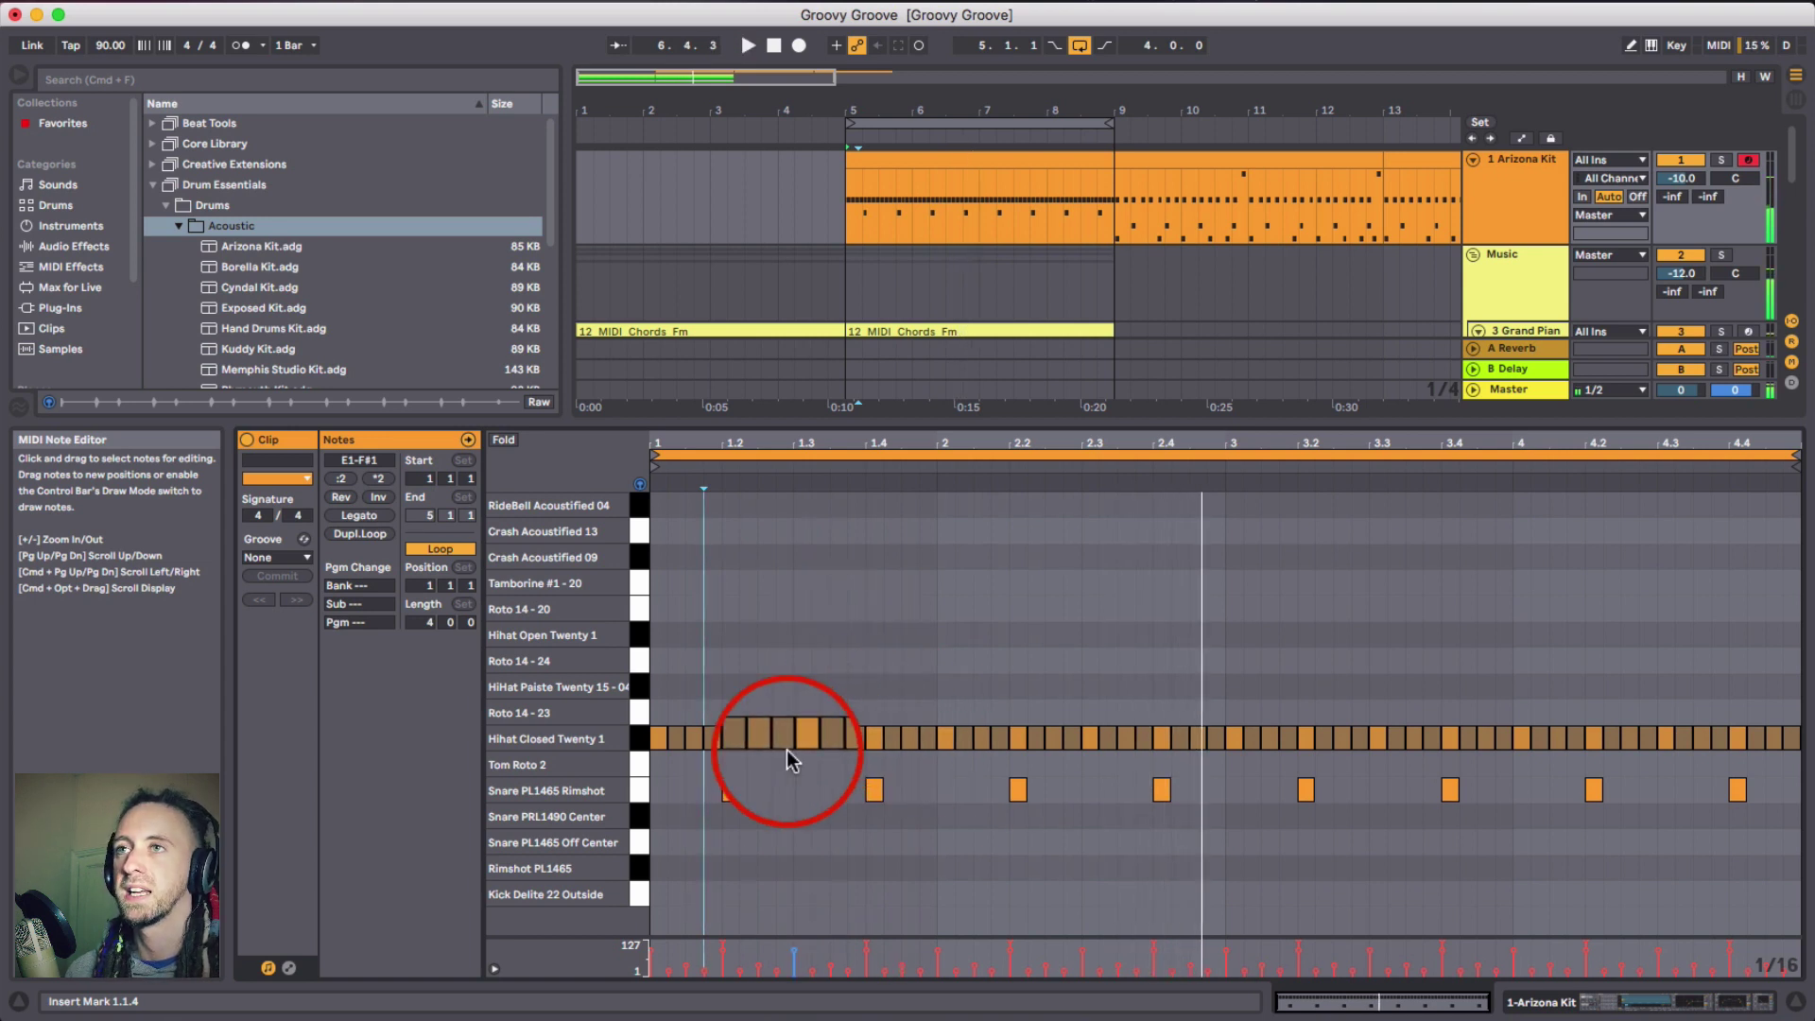
left_click(762, 756)
left_click(732, 791)
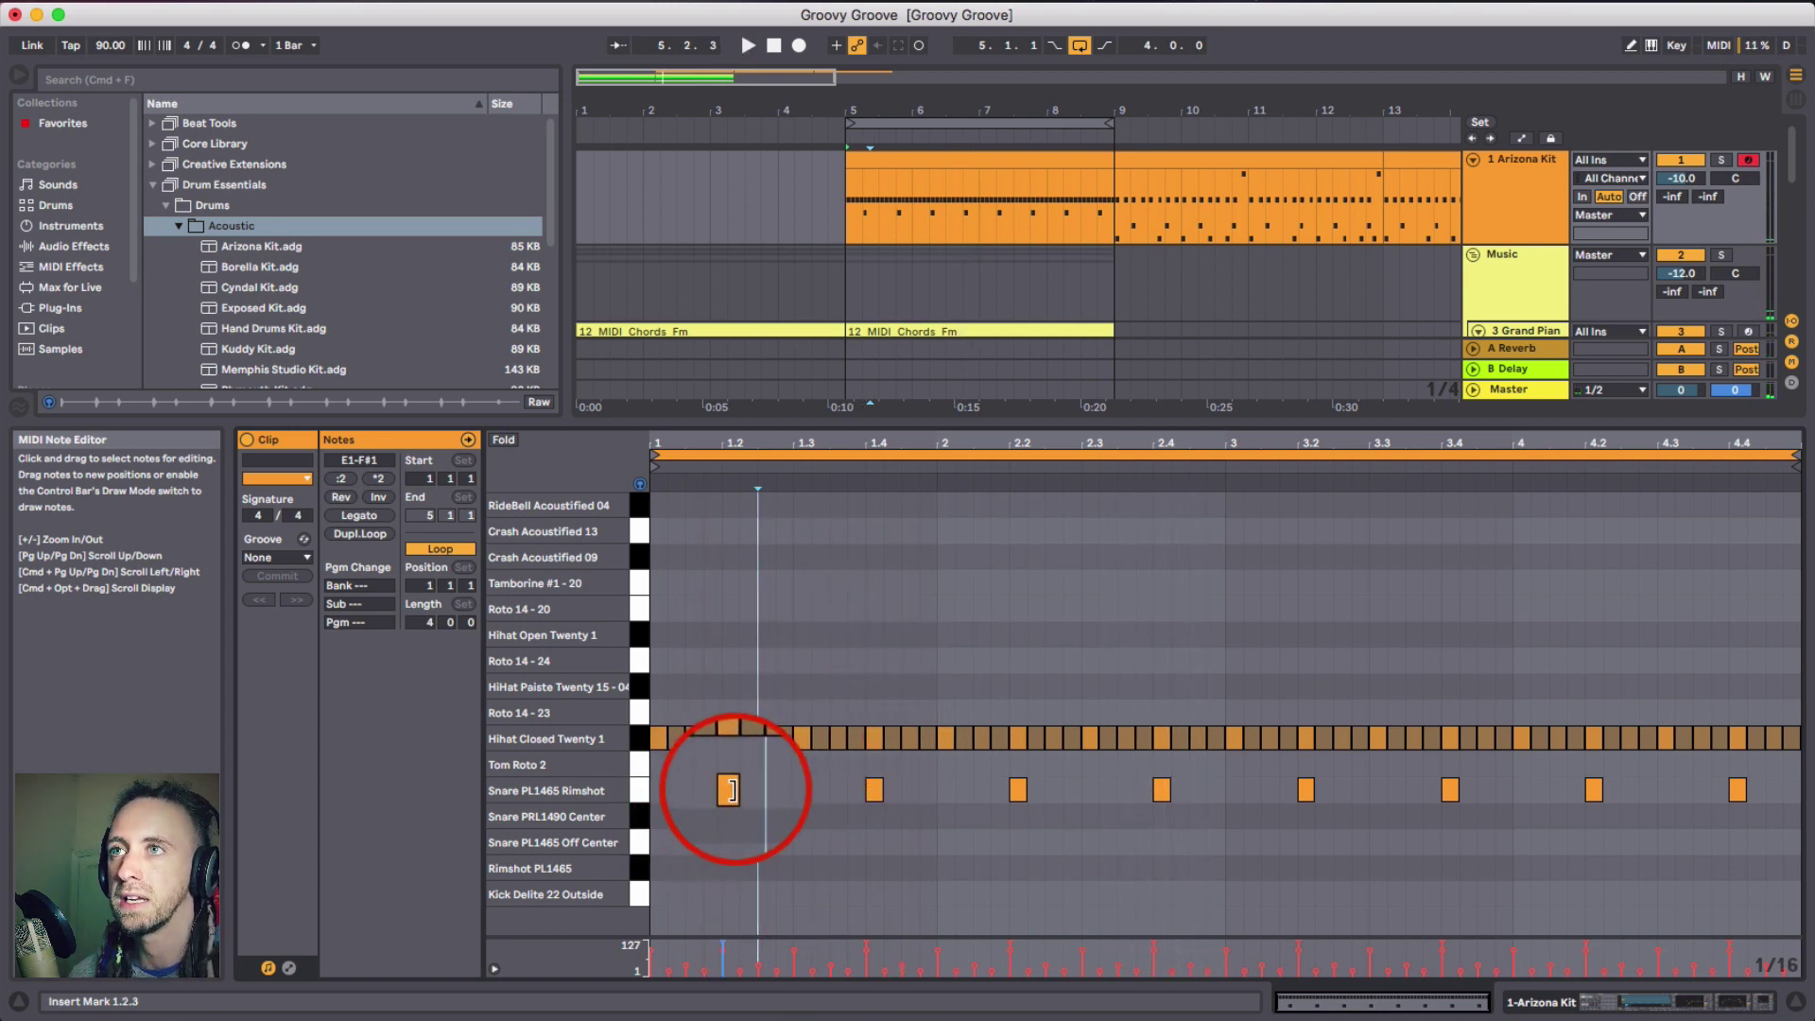
left_click_drag(732, 790, 873, 794)
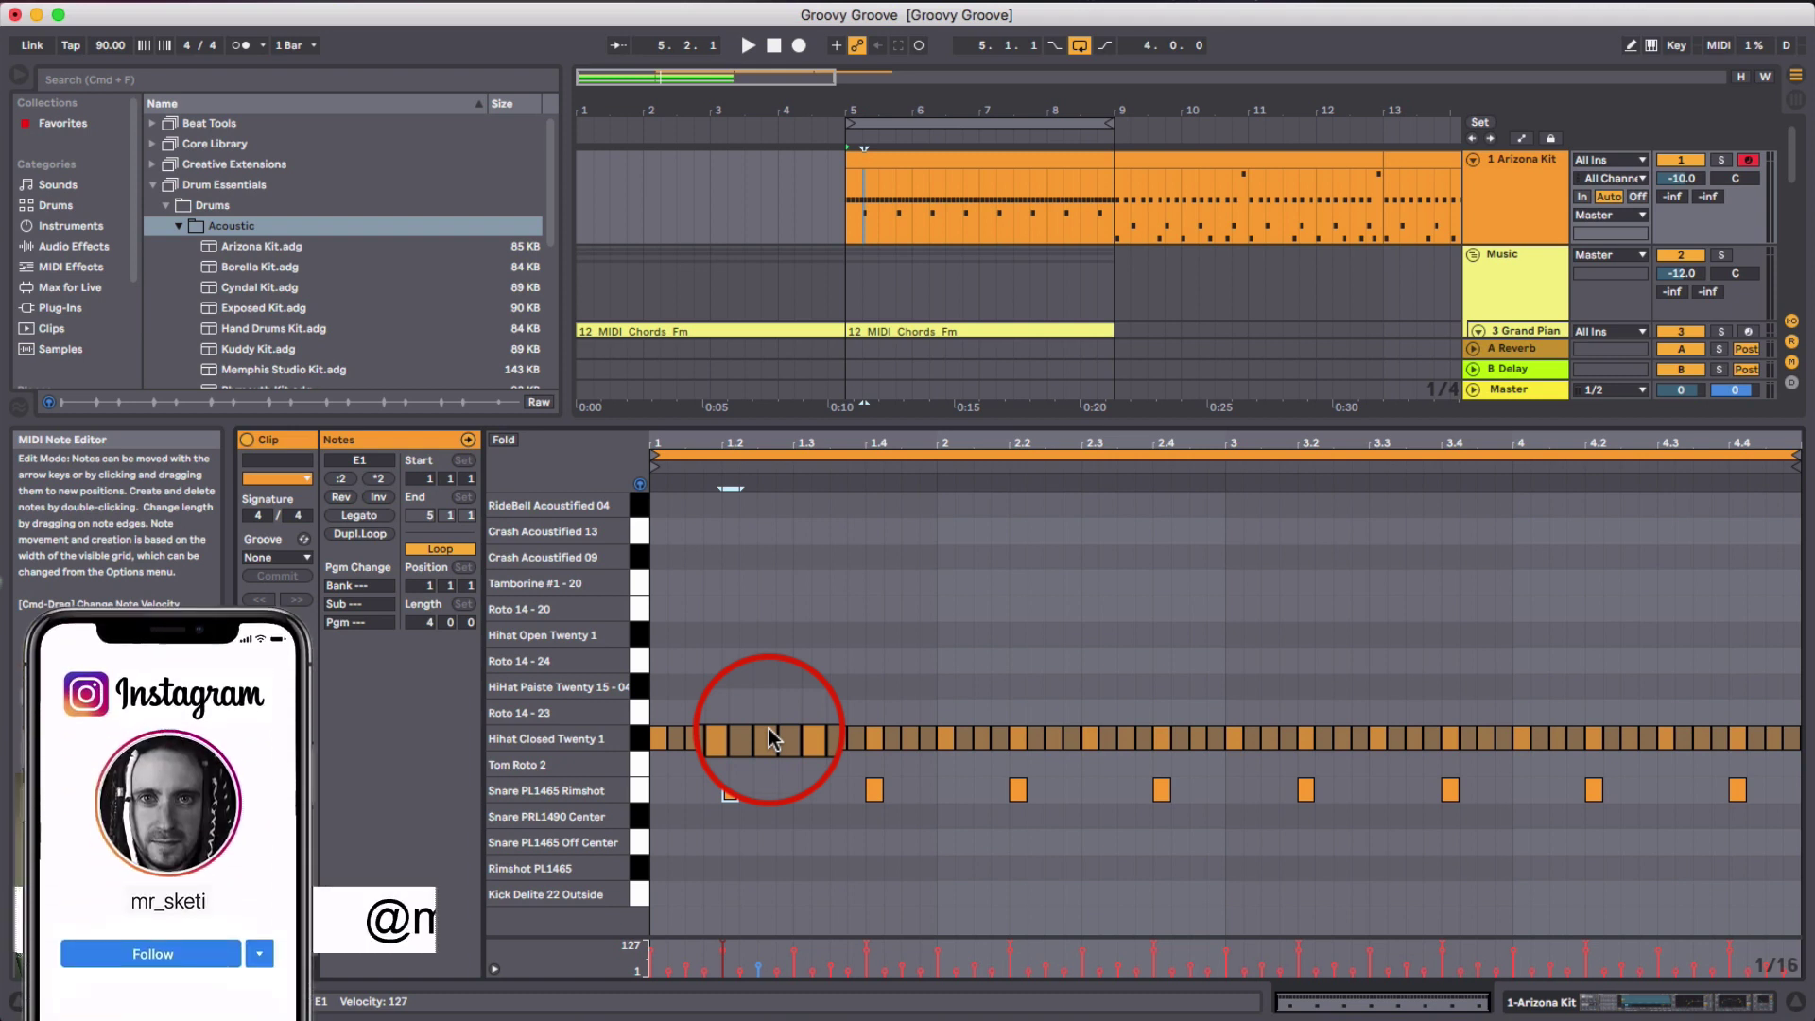
key("super+z")
left_click(1531, 279)
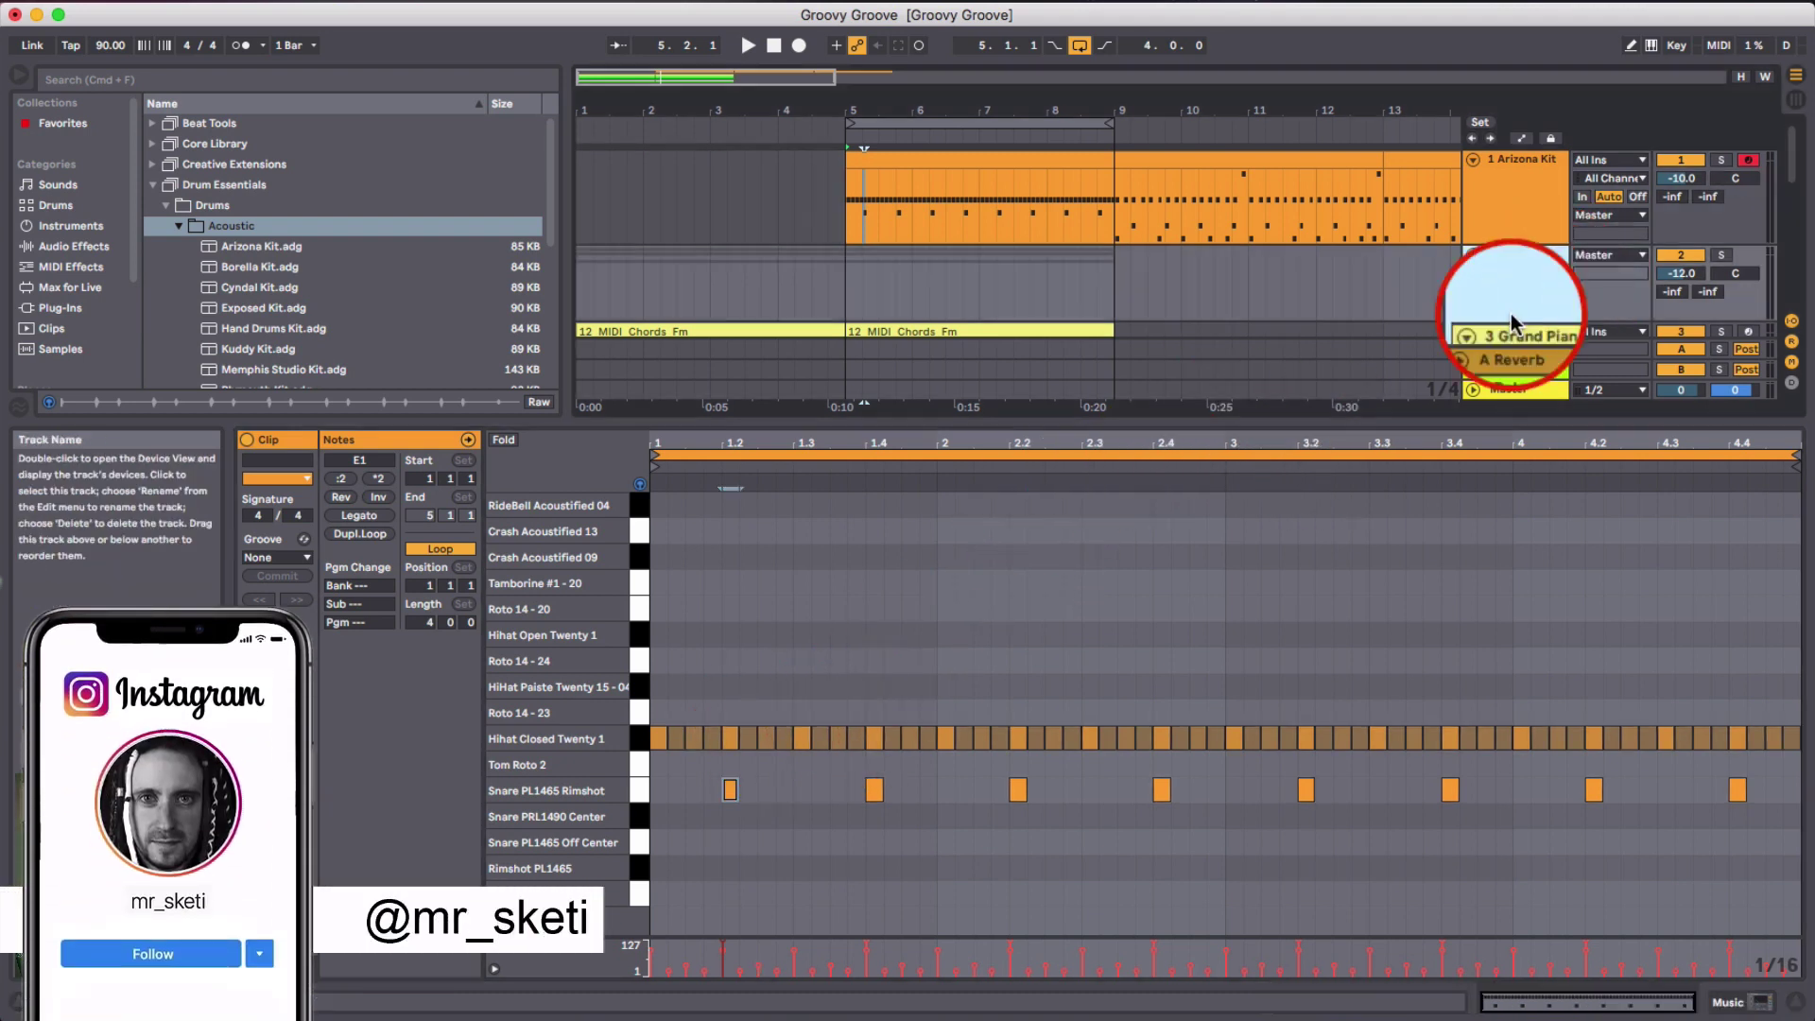
left_click(1208, 615)
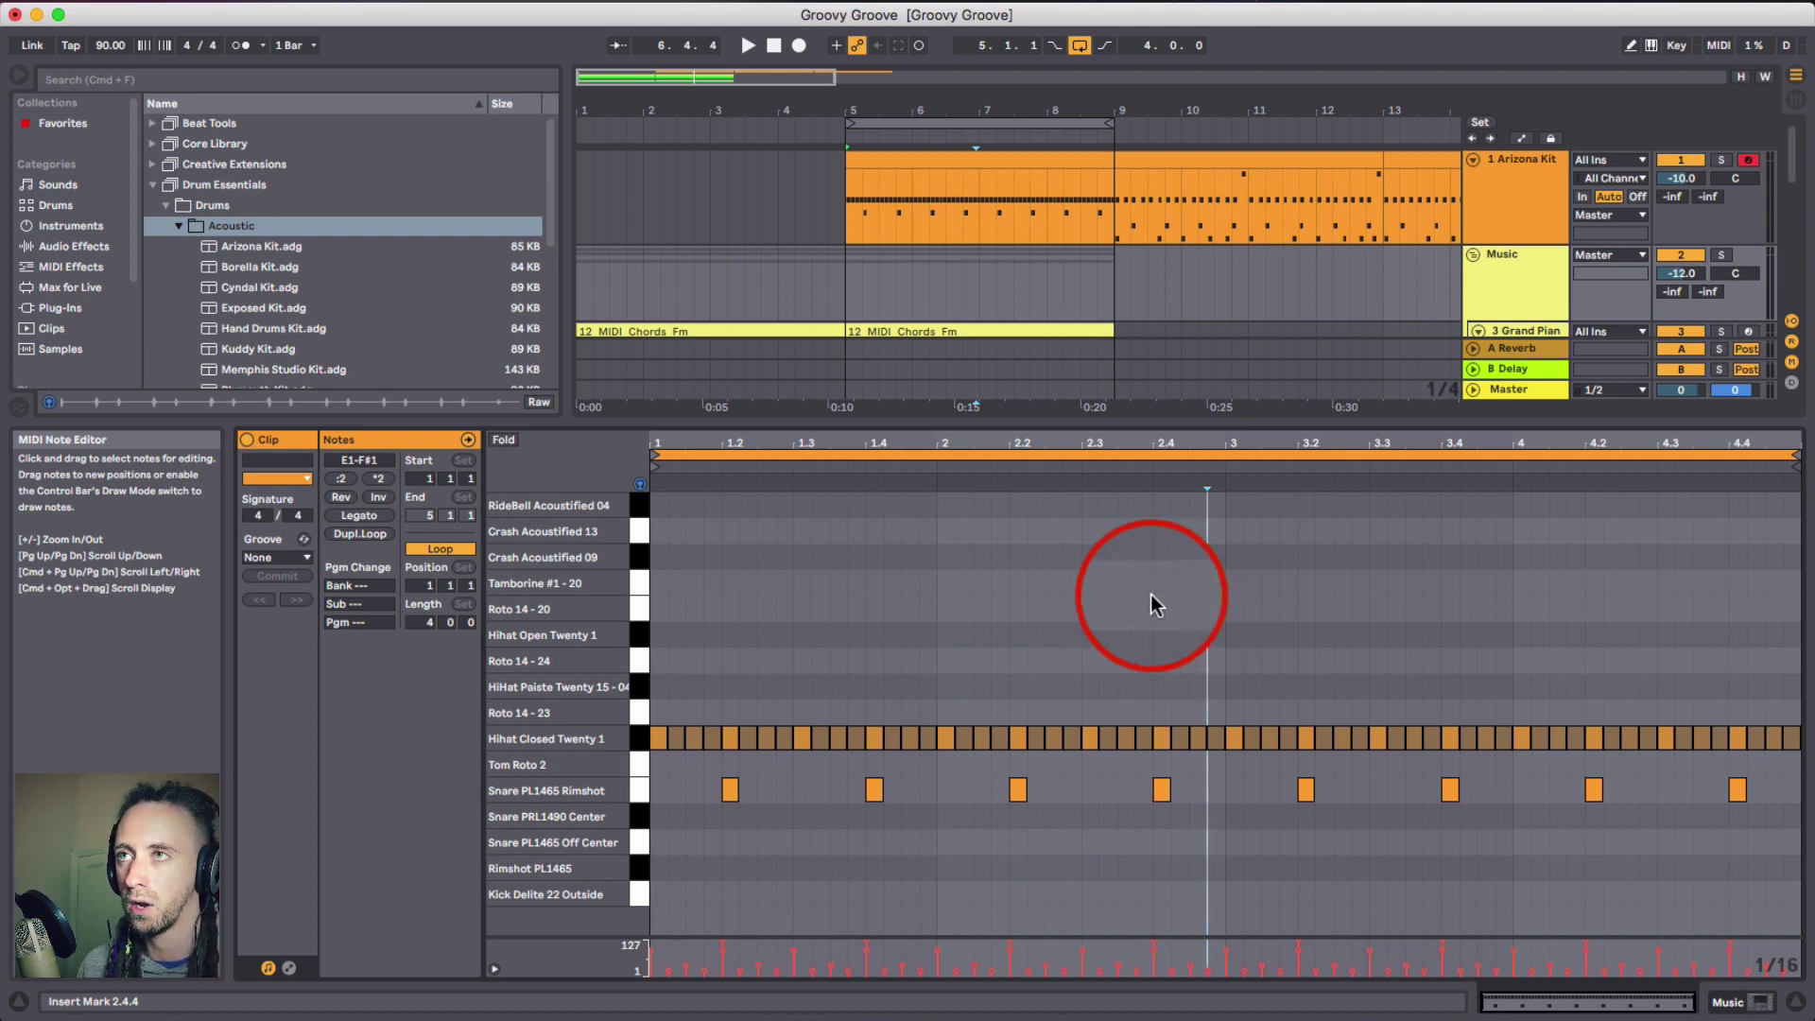
left_click(1044, 619)
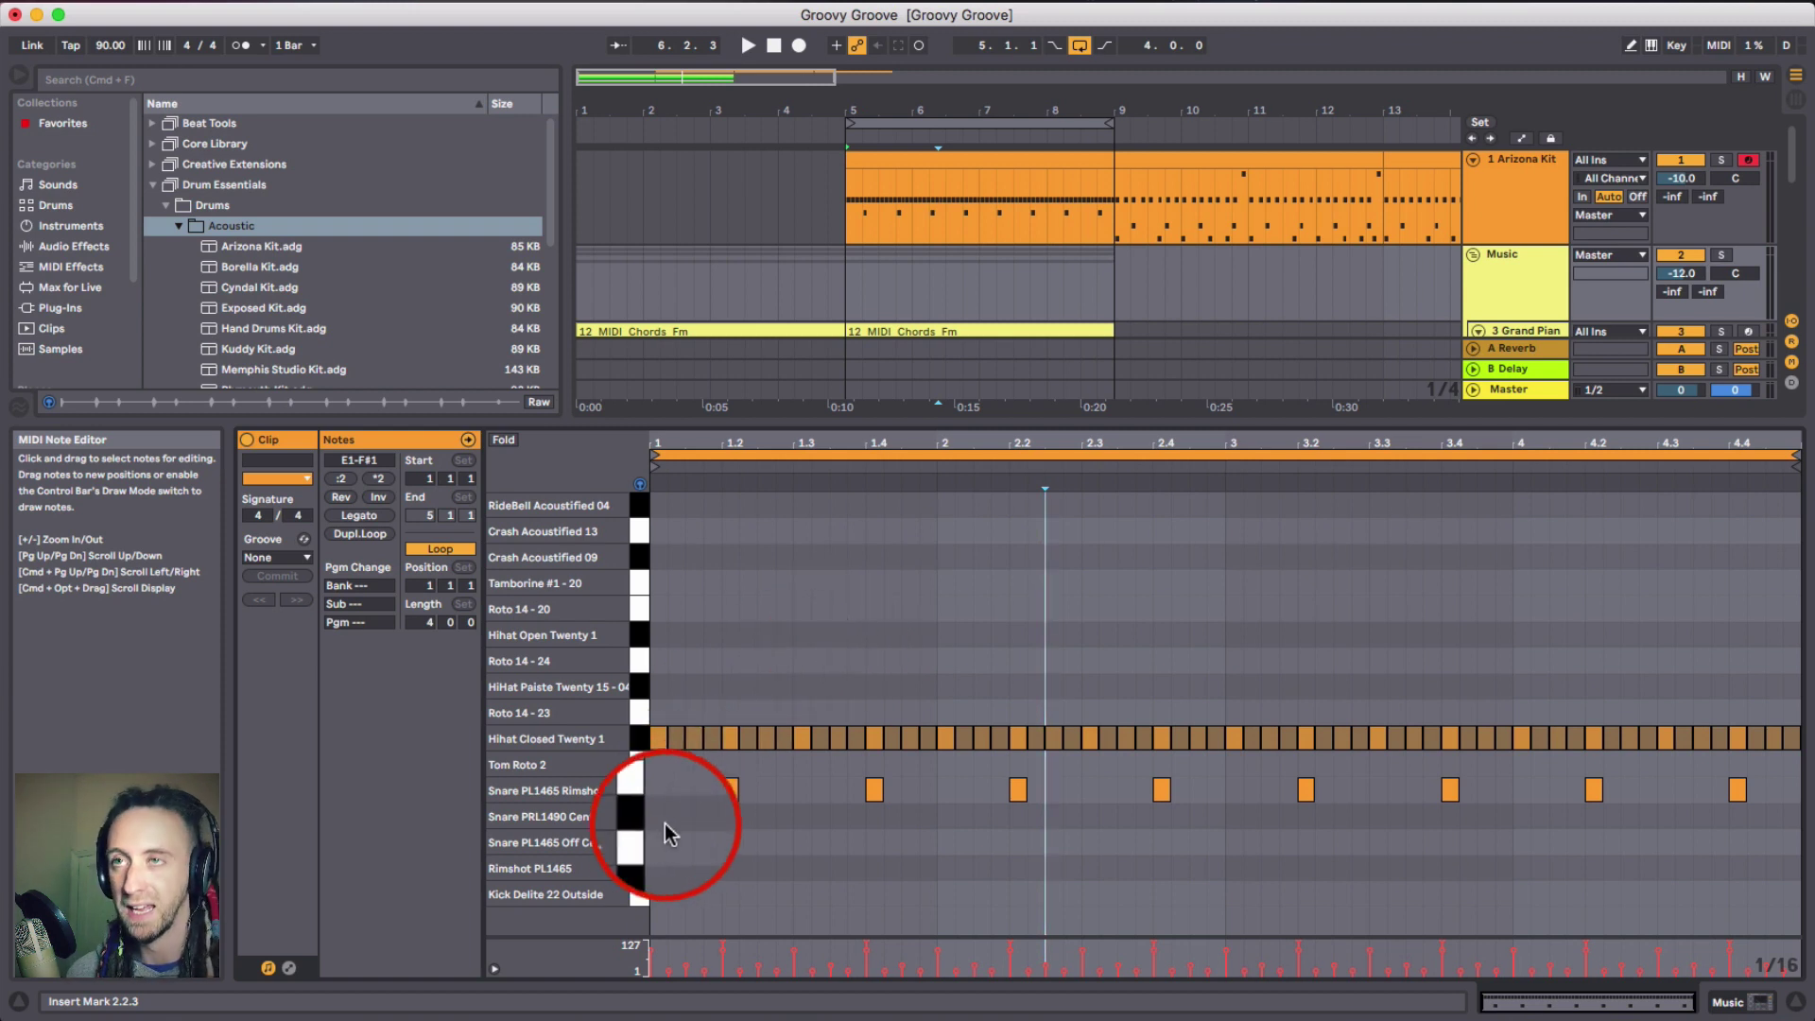
- Draw Kick Delite kicks at the start of bars 1, 2, 3 and 4 while playing back
key("b")
left_click(659, 894)
key("b")
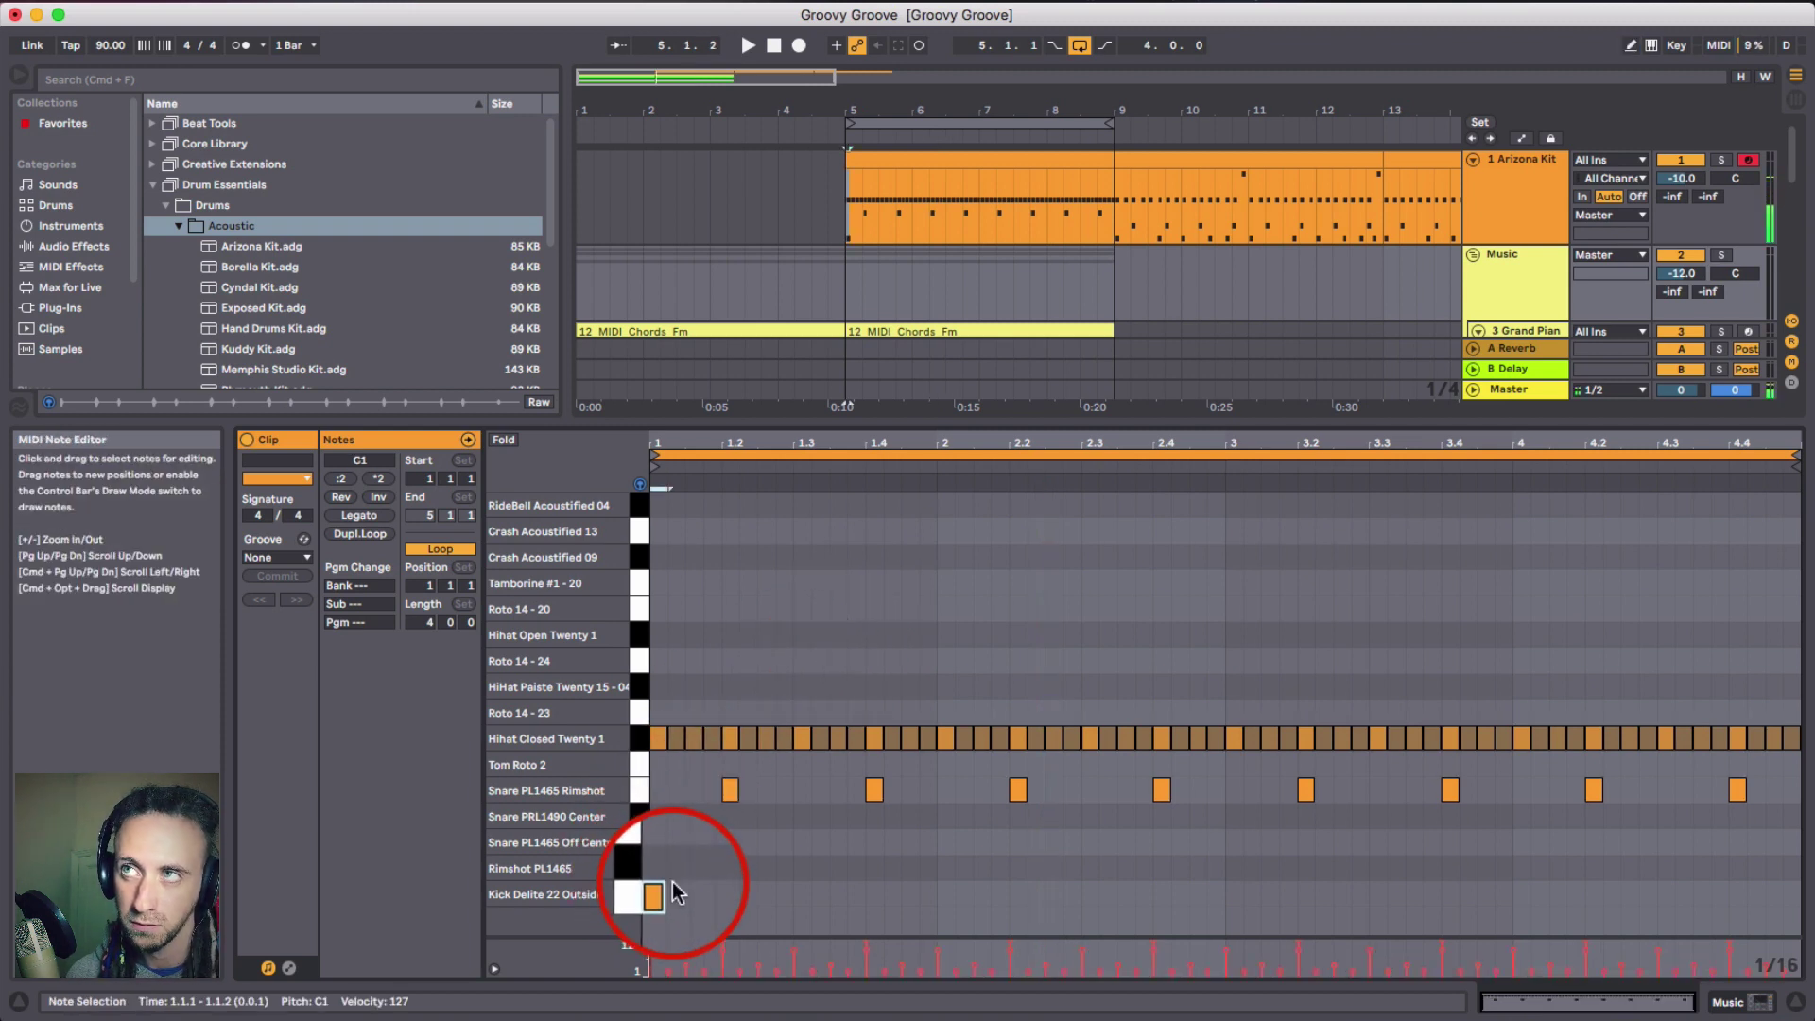
key("space")
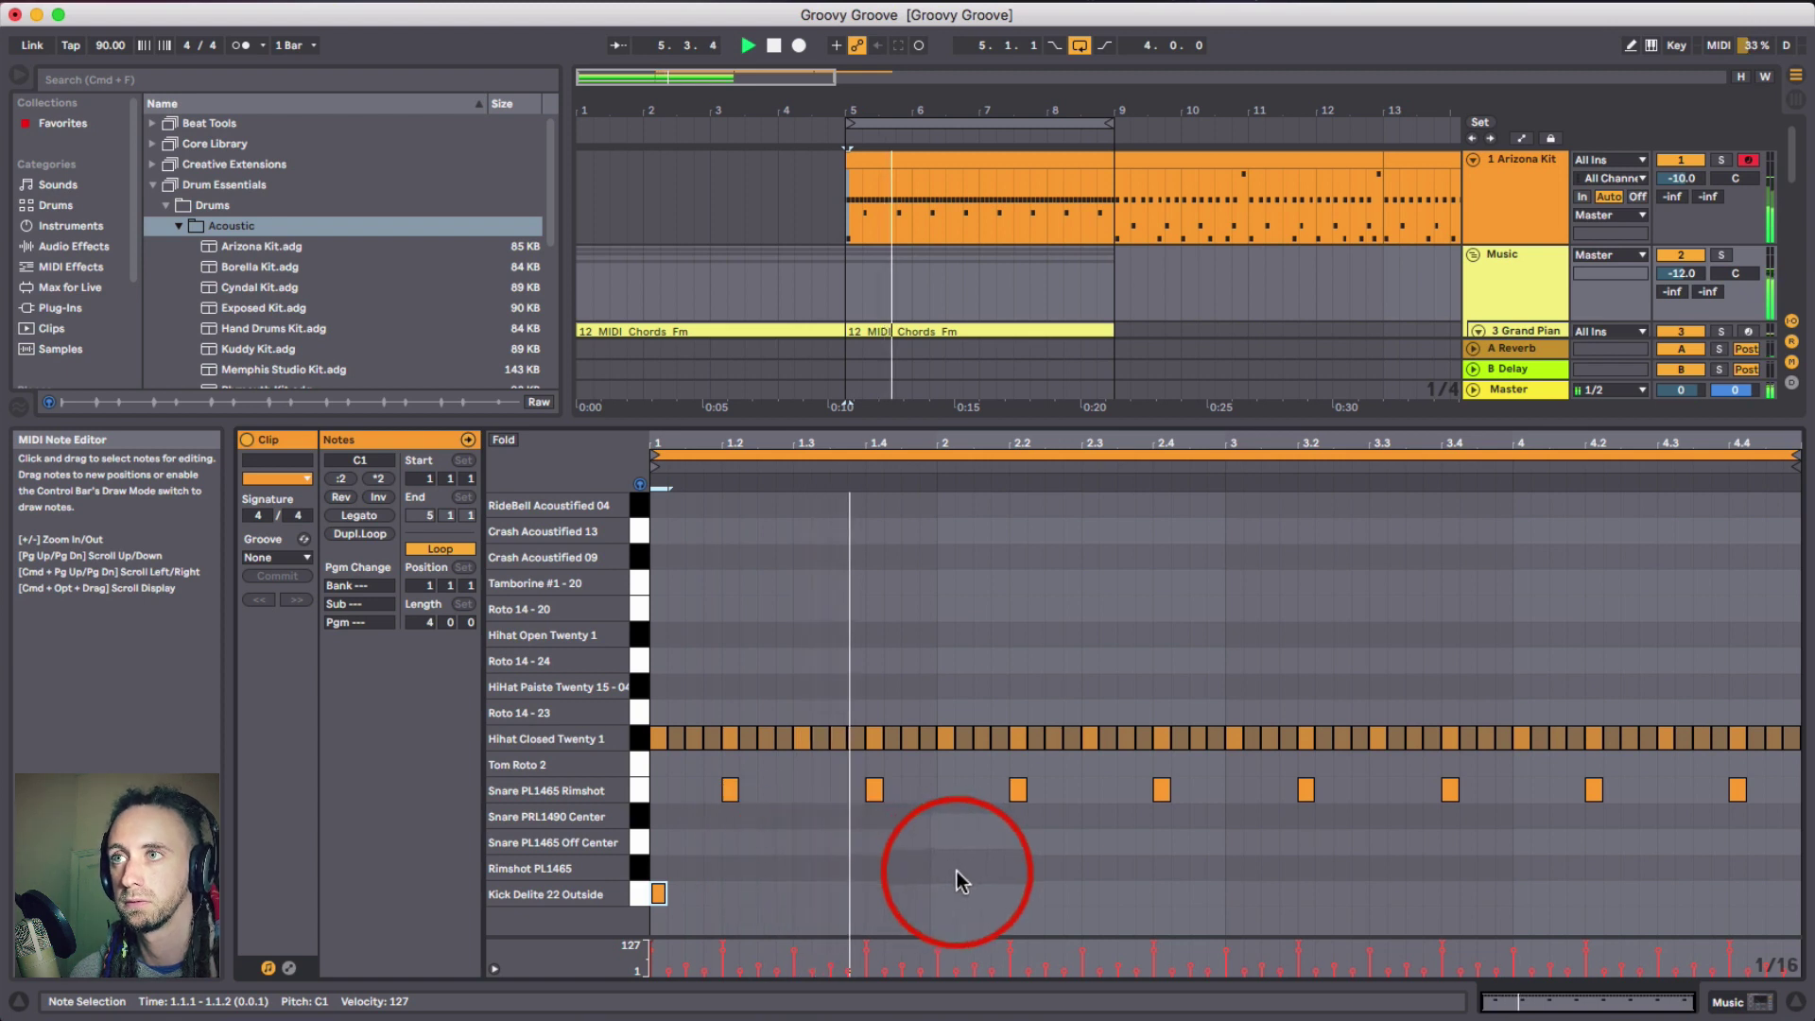
key("b")
left_click(945, 893)
left_click(1234, 893)
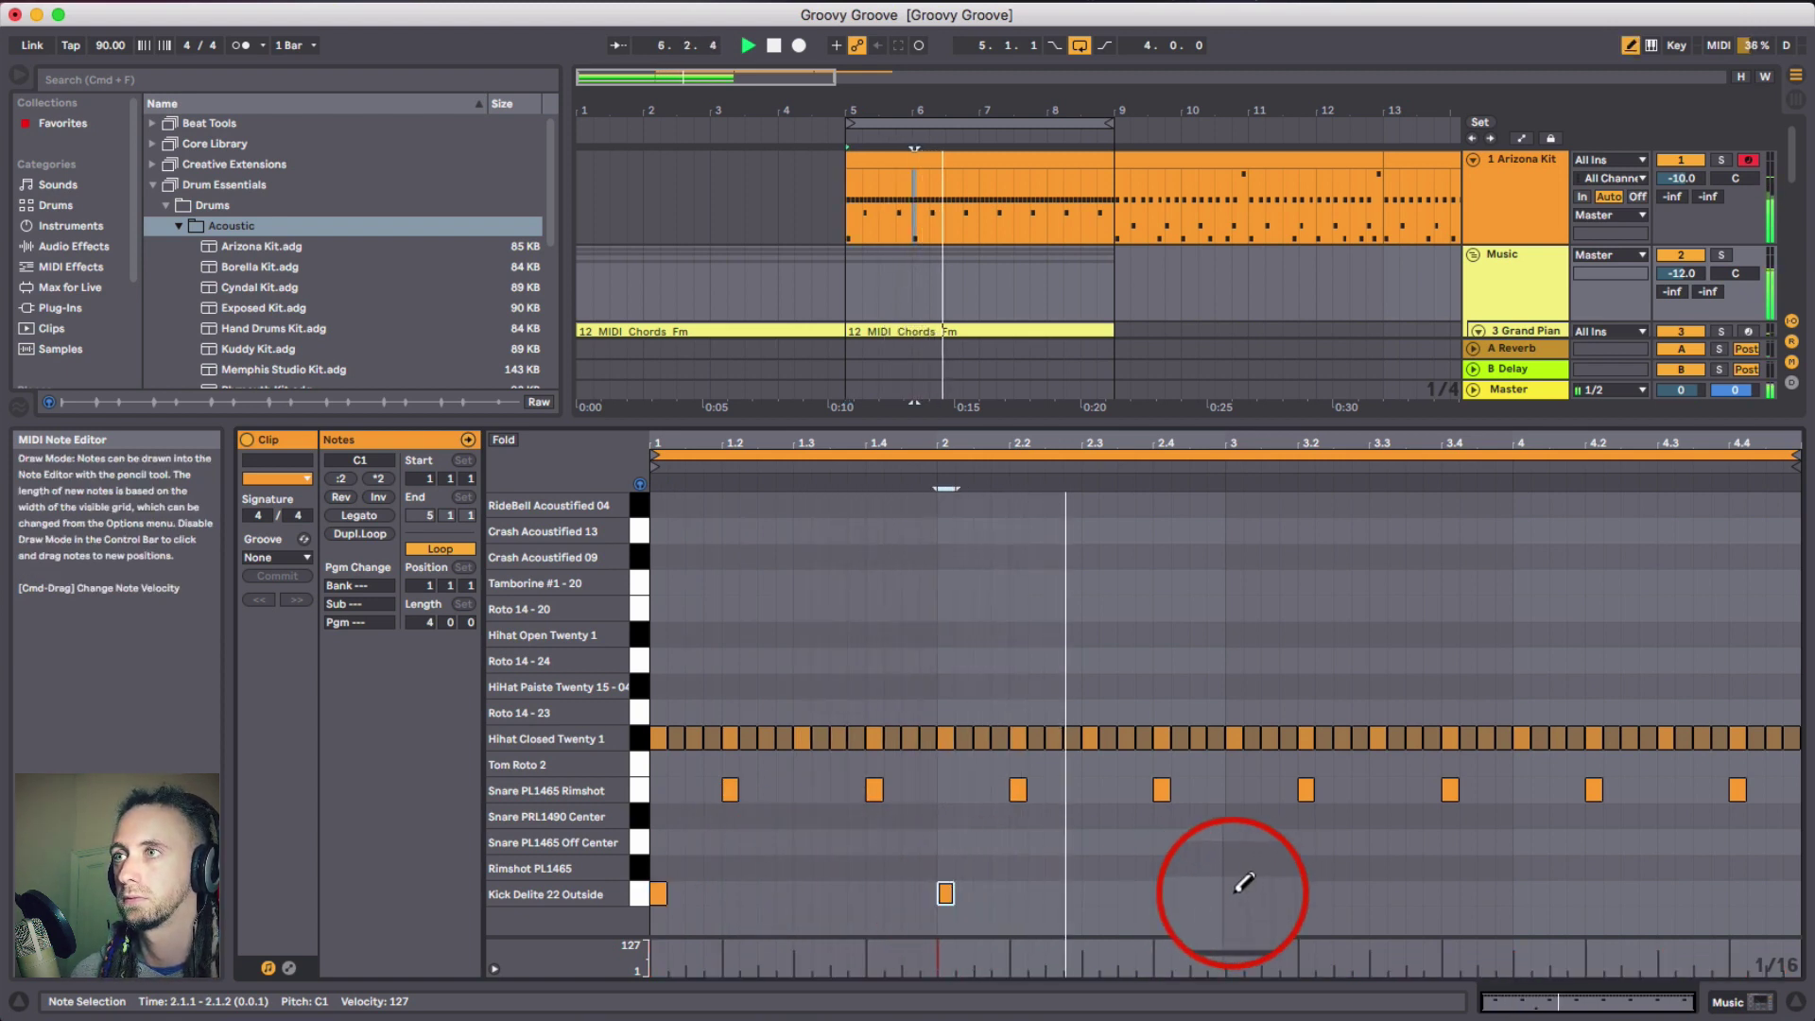
left_click(1507, 893)
- Add an extra kick at 4.1.3 and stop playback
left_click(1557, 892)
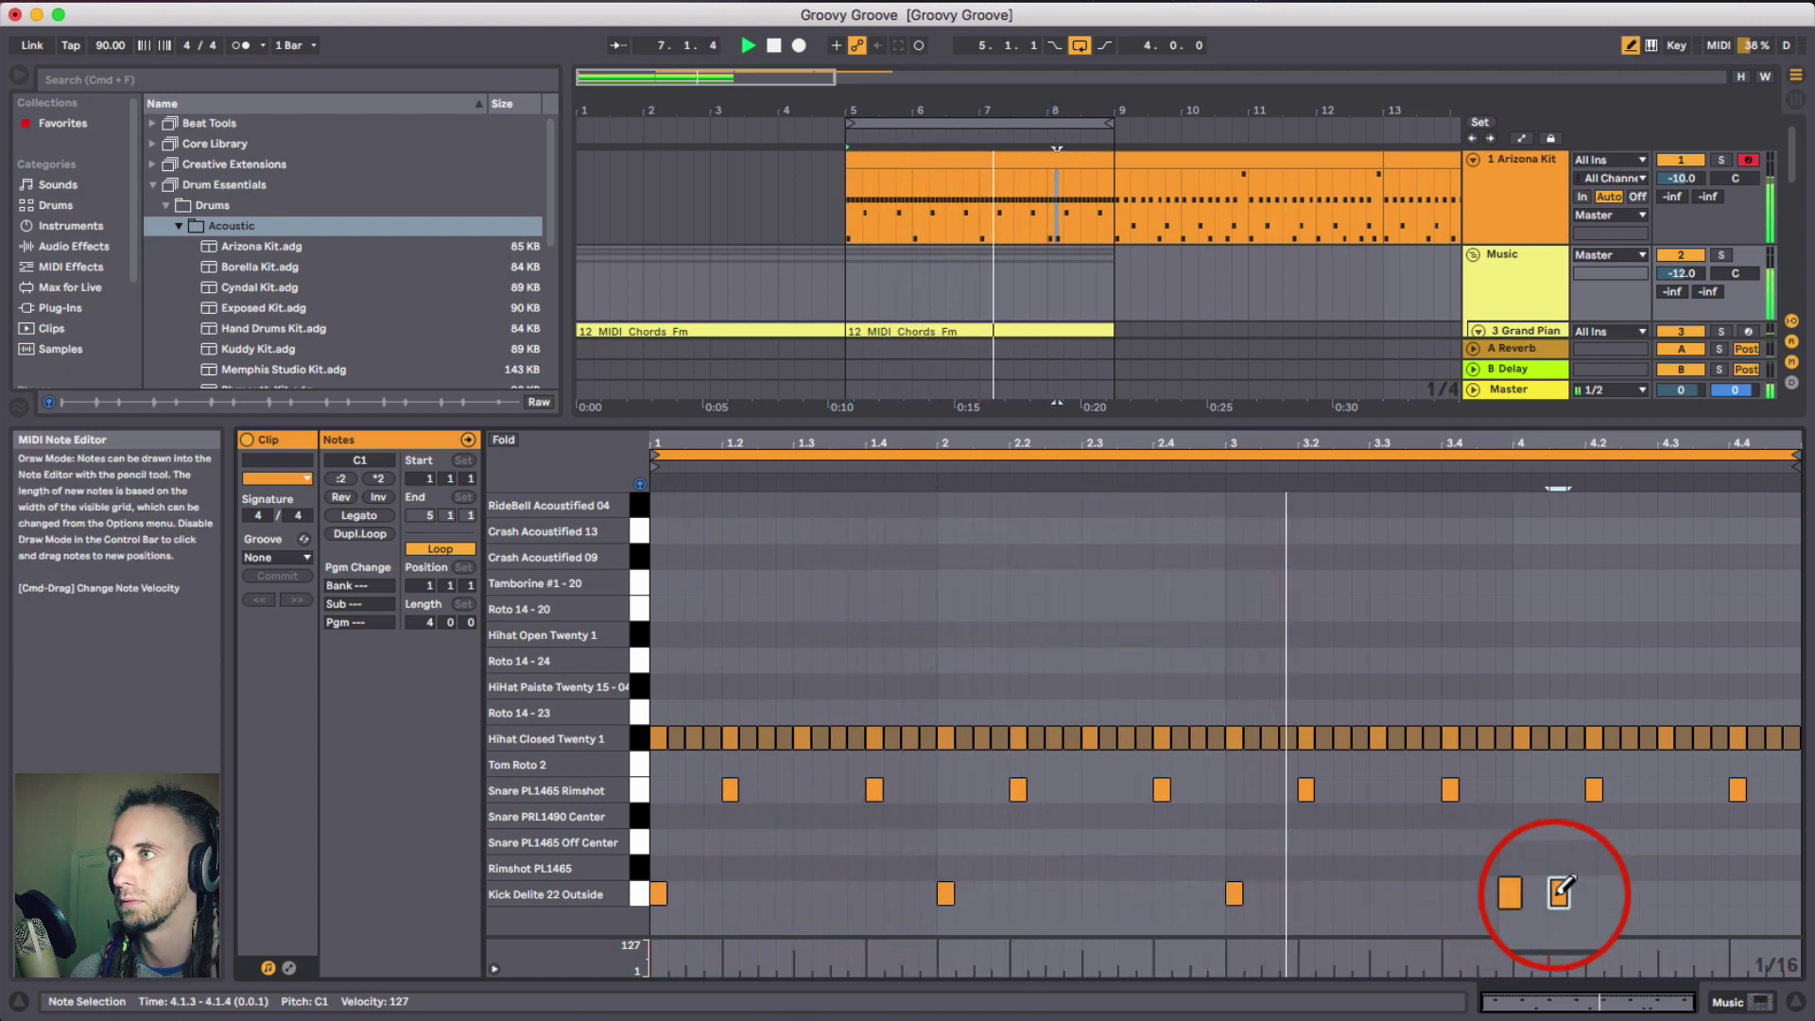
left_click(1557, 892)
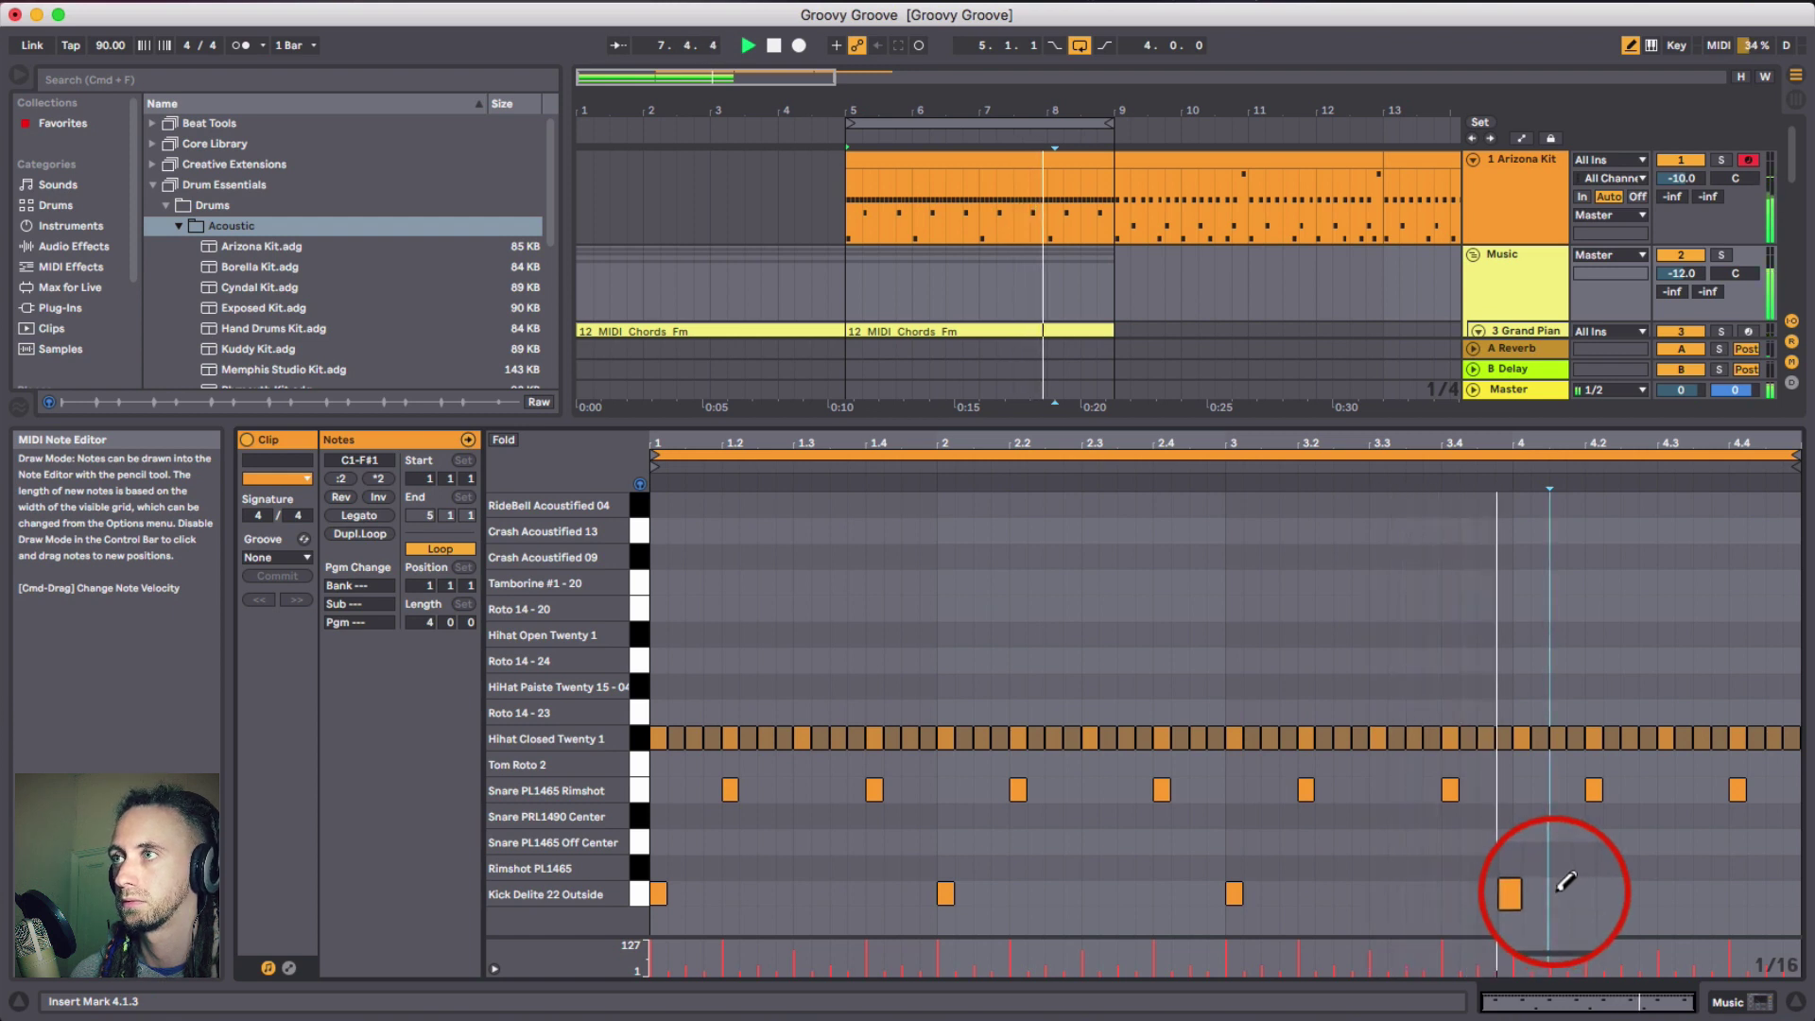
left_click(1557, 890)
key("b")
key("space")
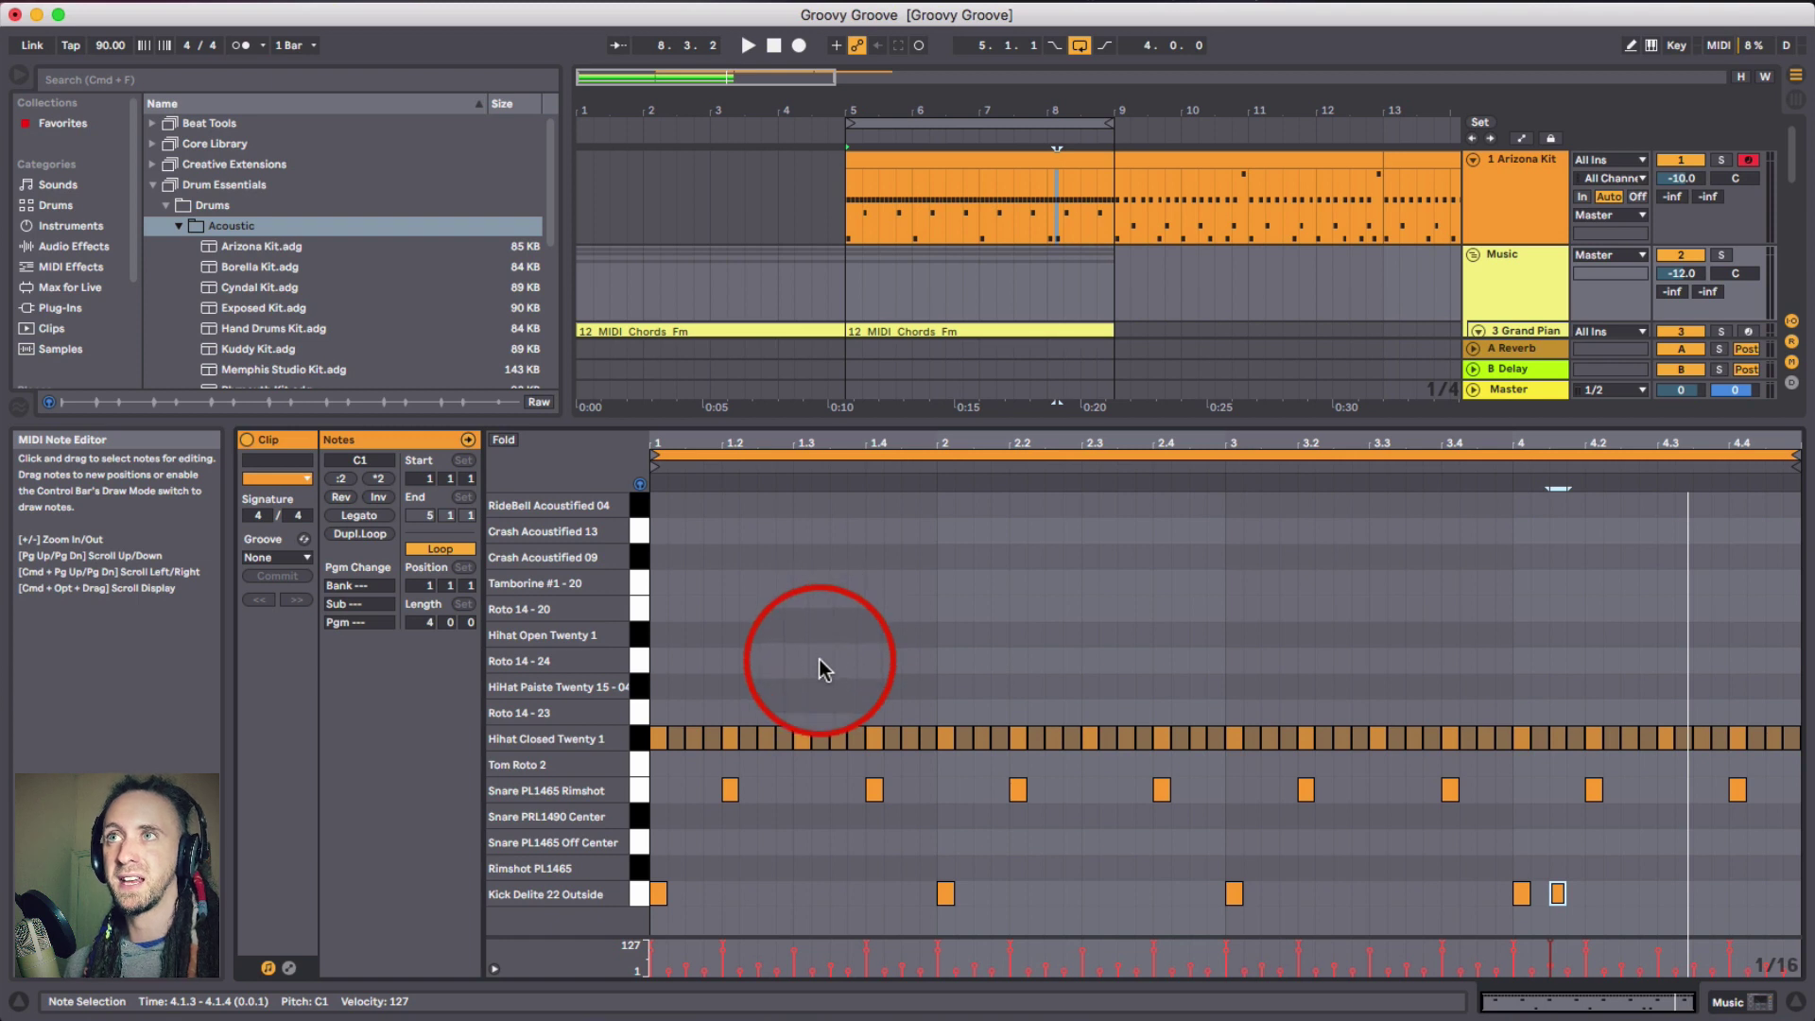
- Add off-beat kicks at 1.2.3, 2.2.3 and 3.2.3 while auditioning the pattern
left_click(759, 598)
key("space")
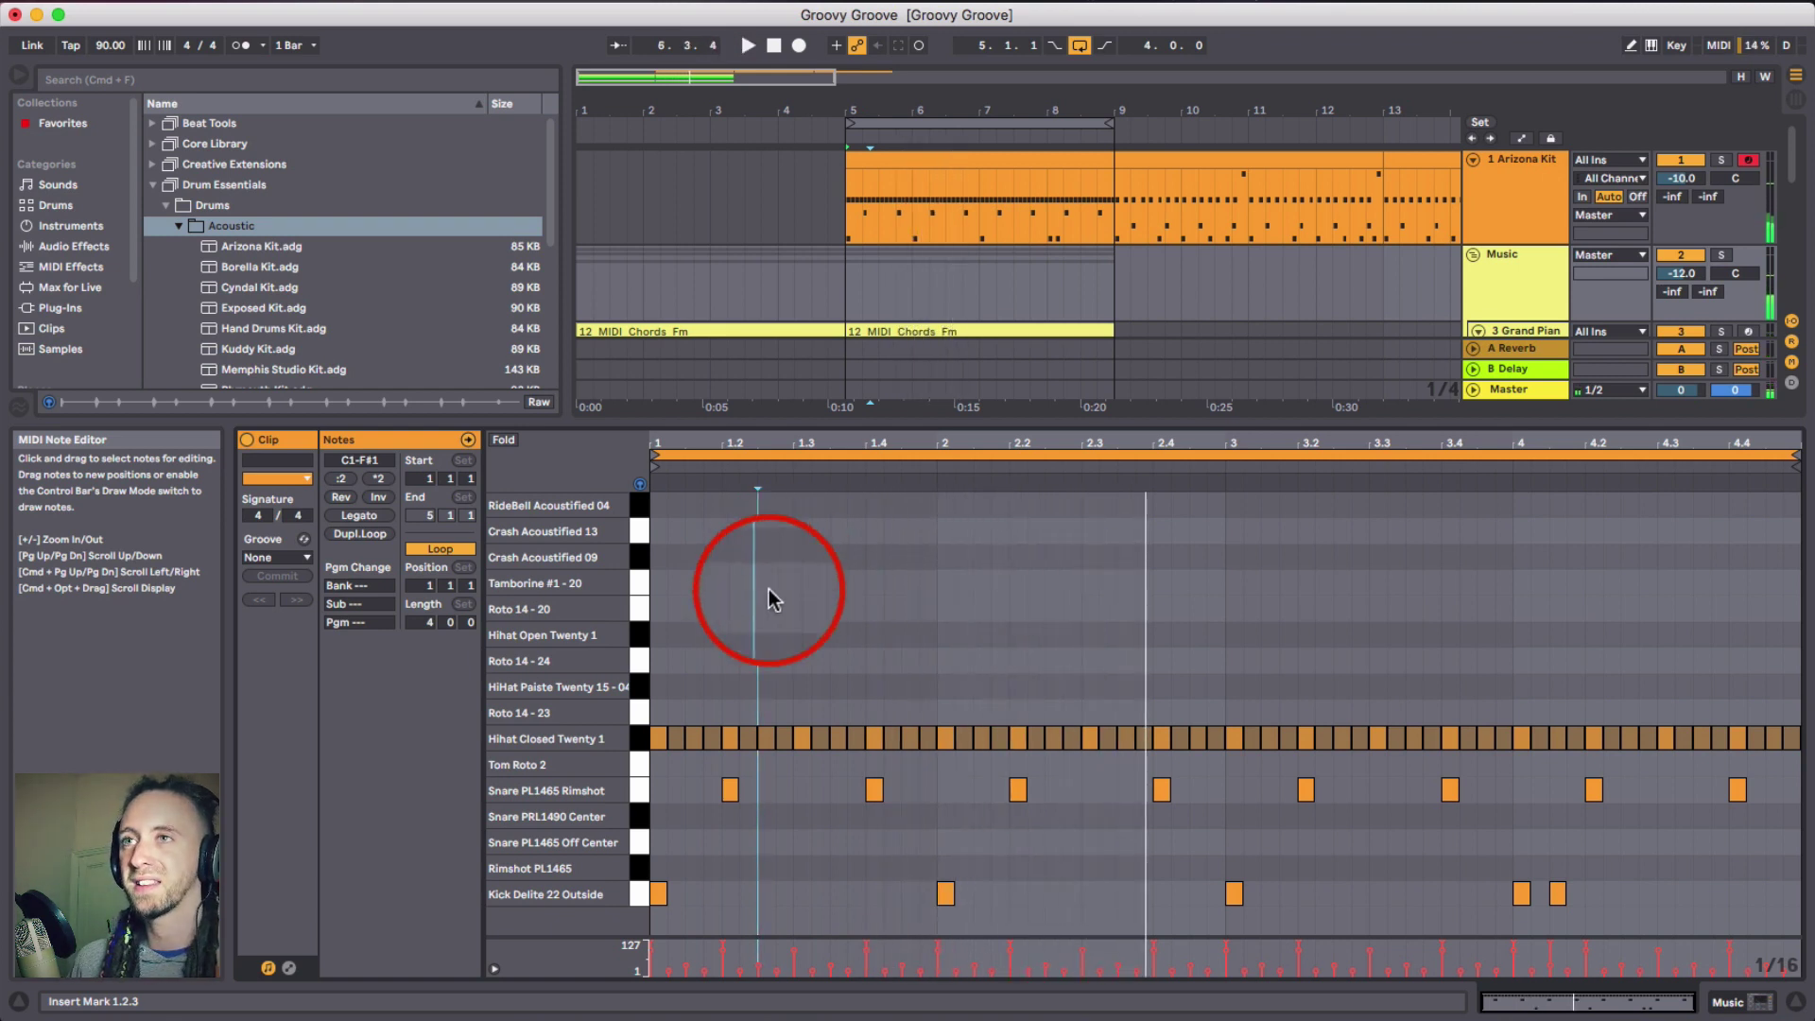
key("b")
left_click(767, 893)
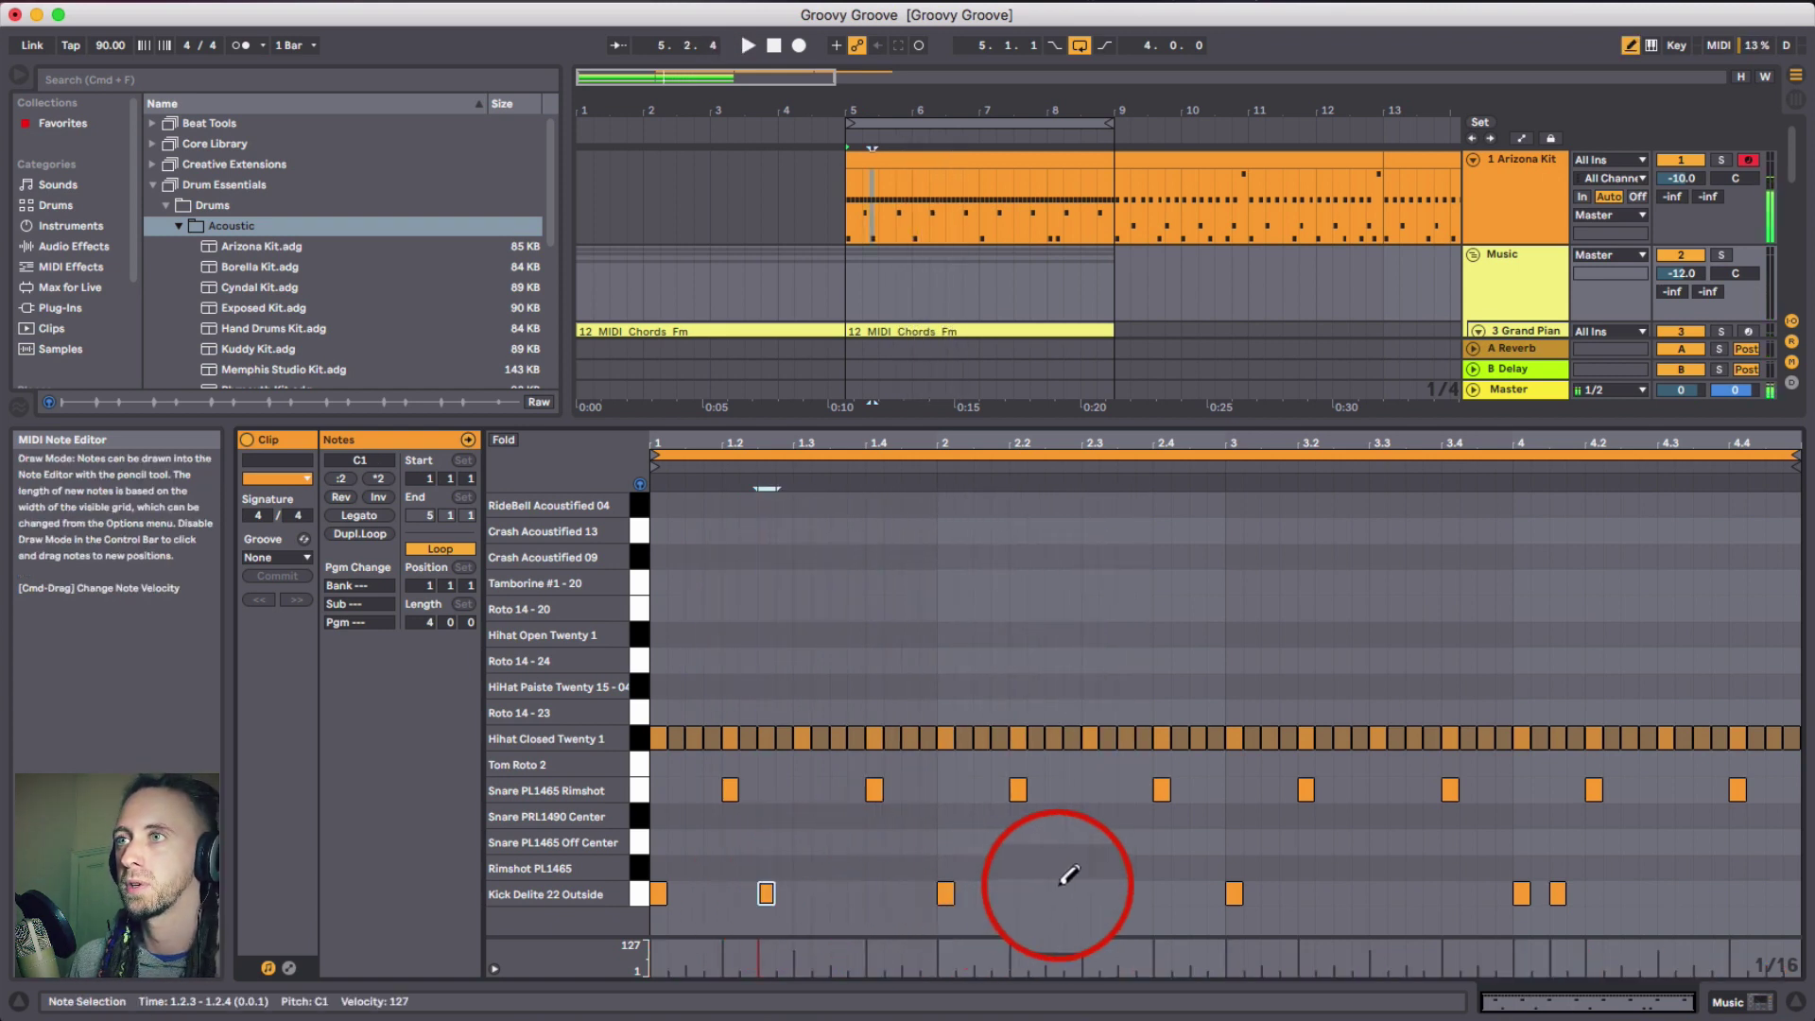
left_click(1053, 894)
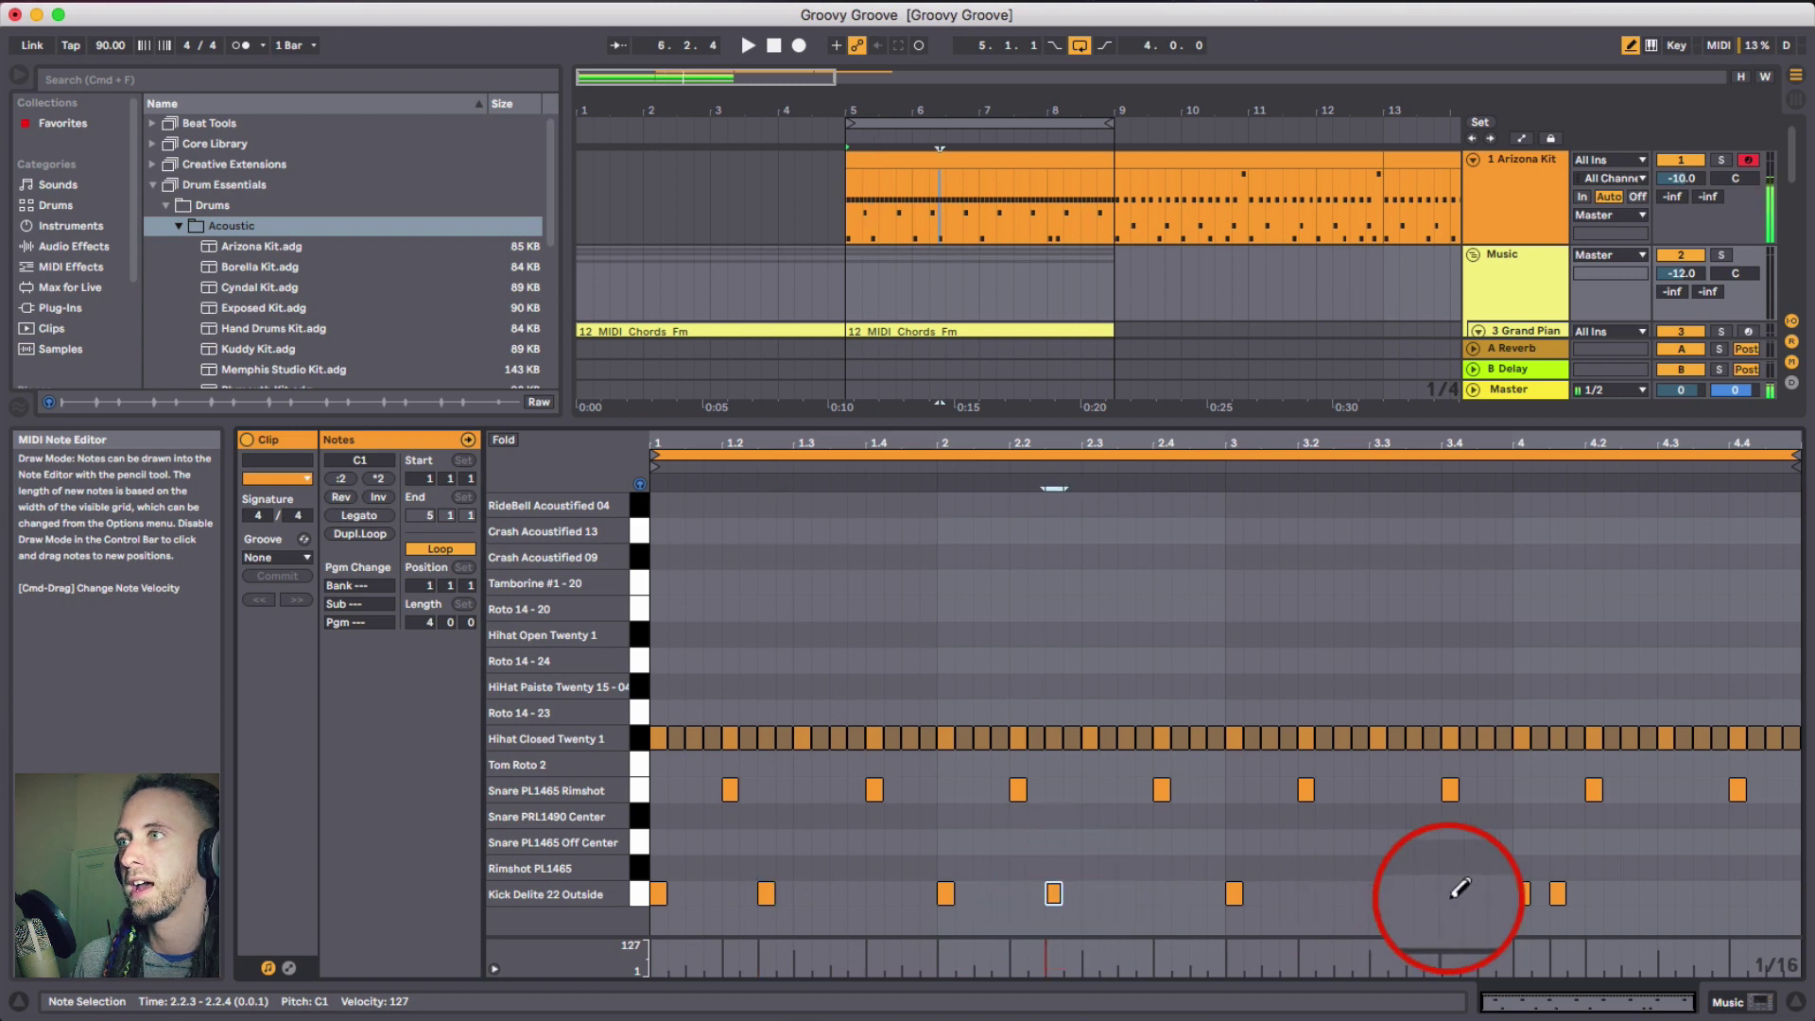
left_click(1342, 893)
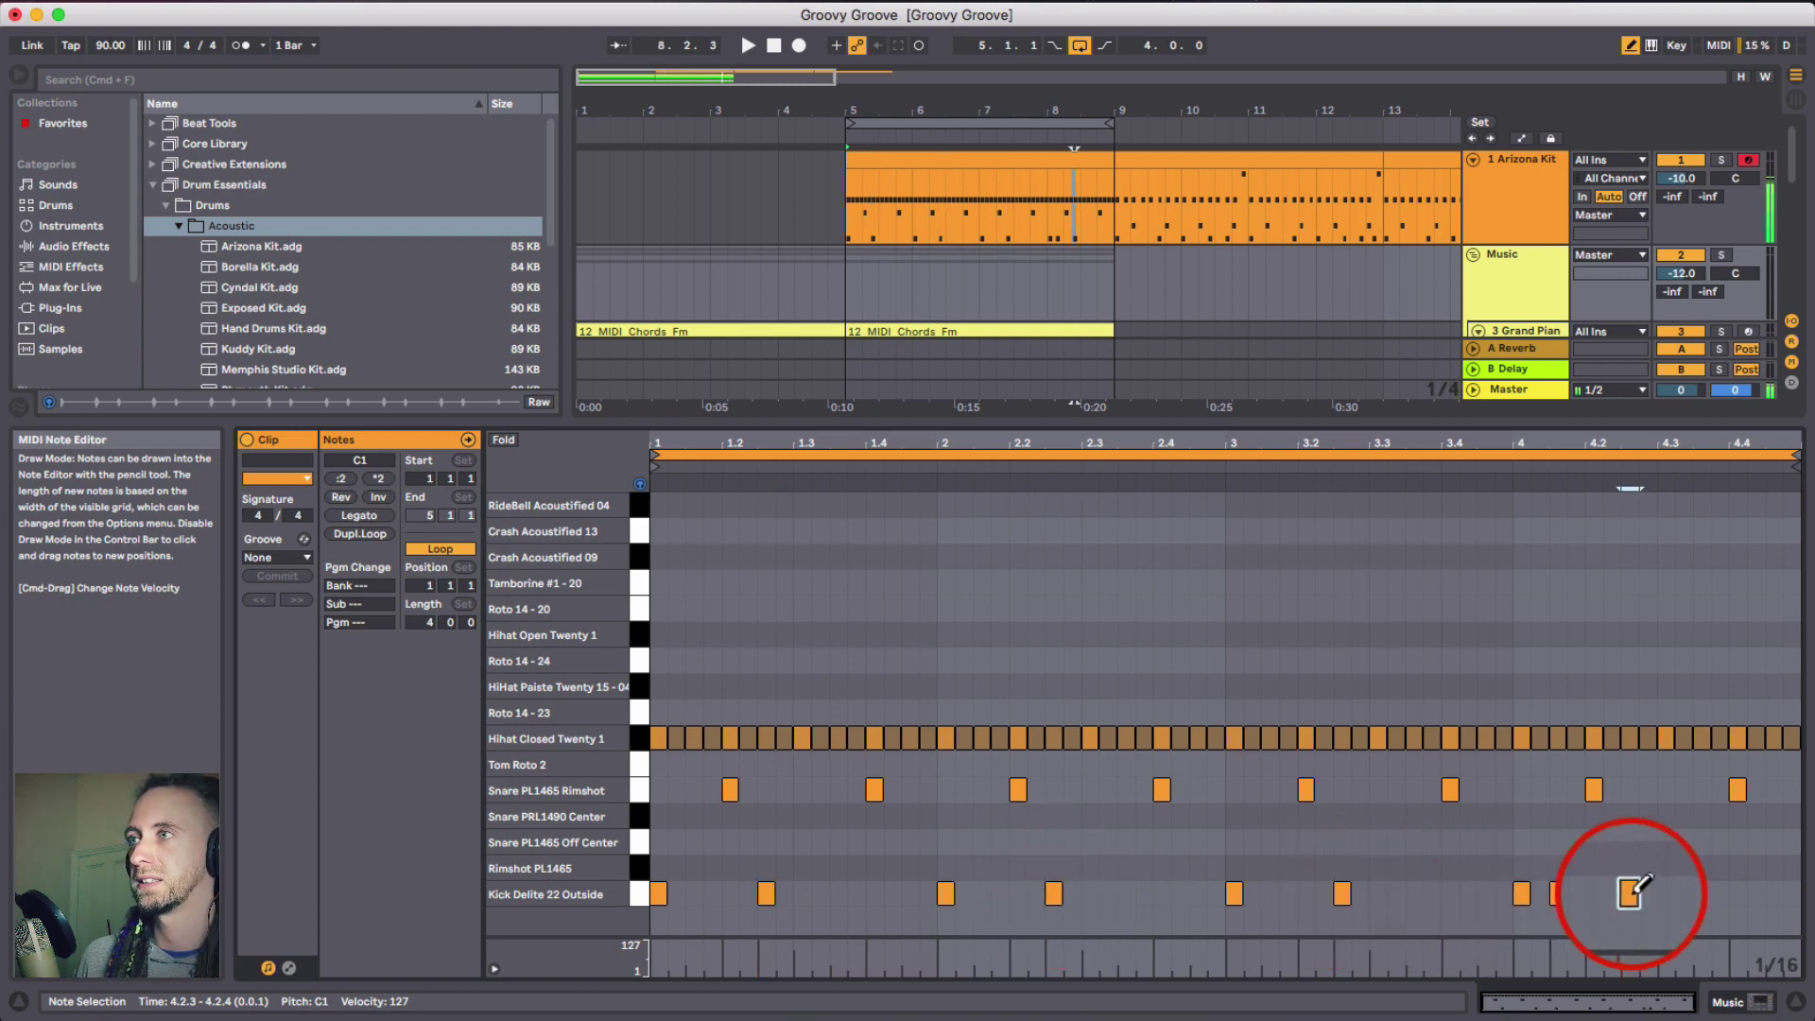
key("b")
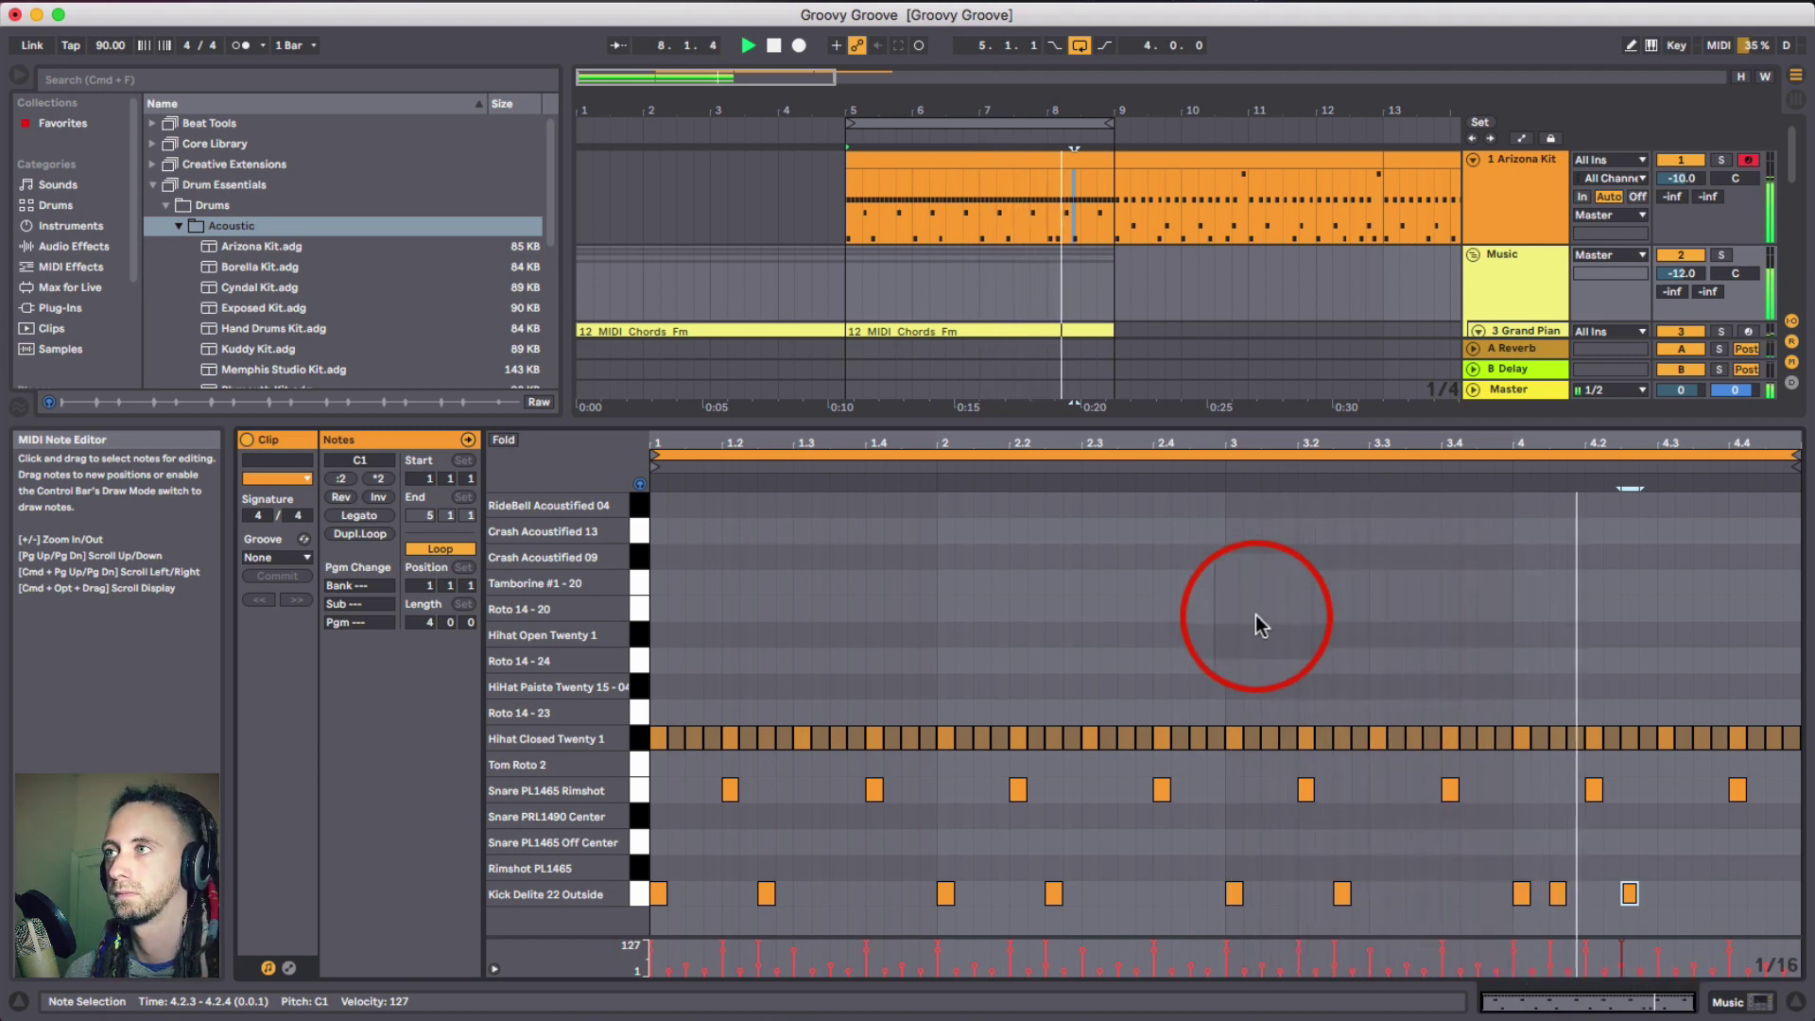
key("space")
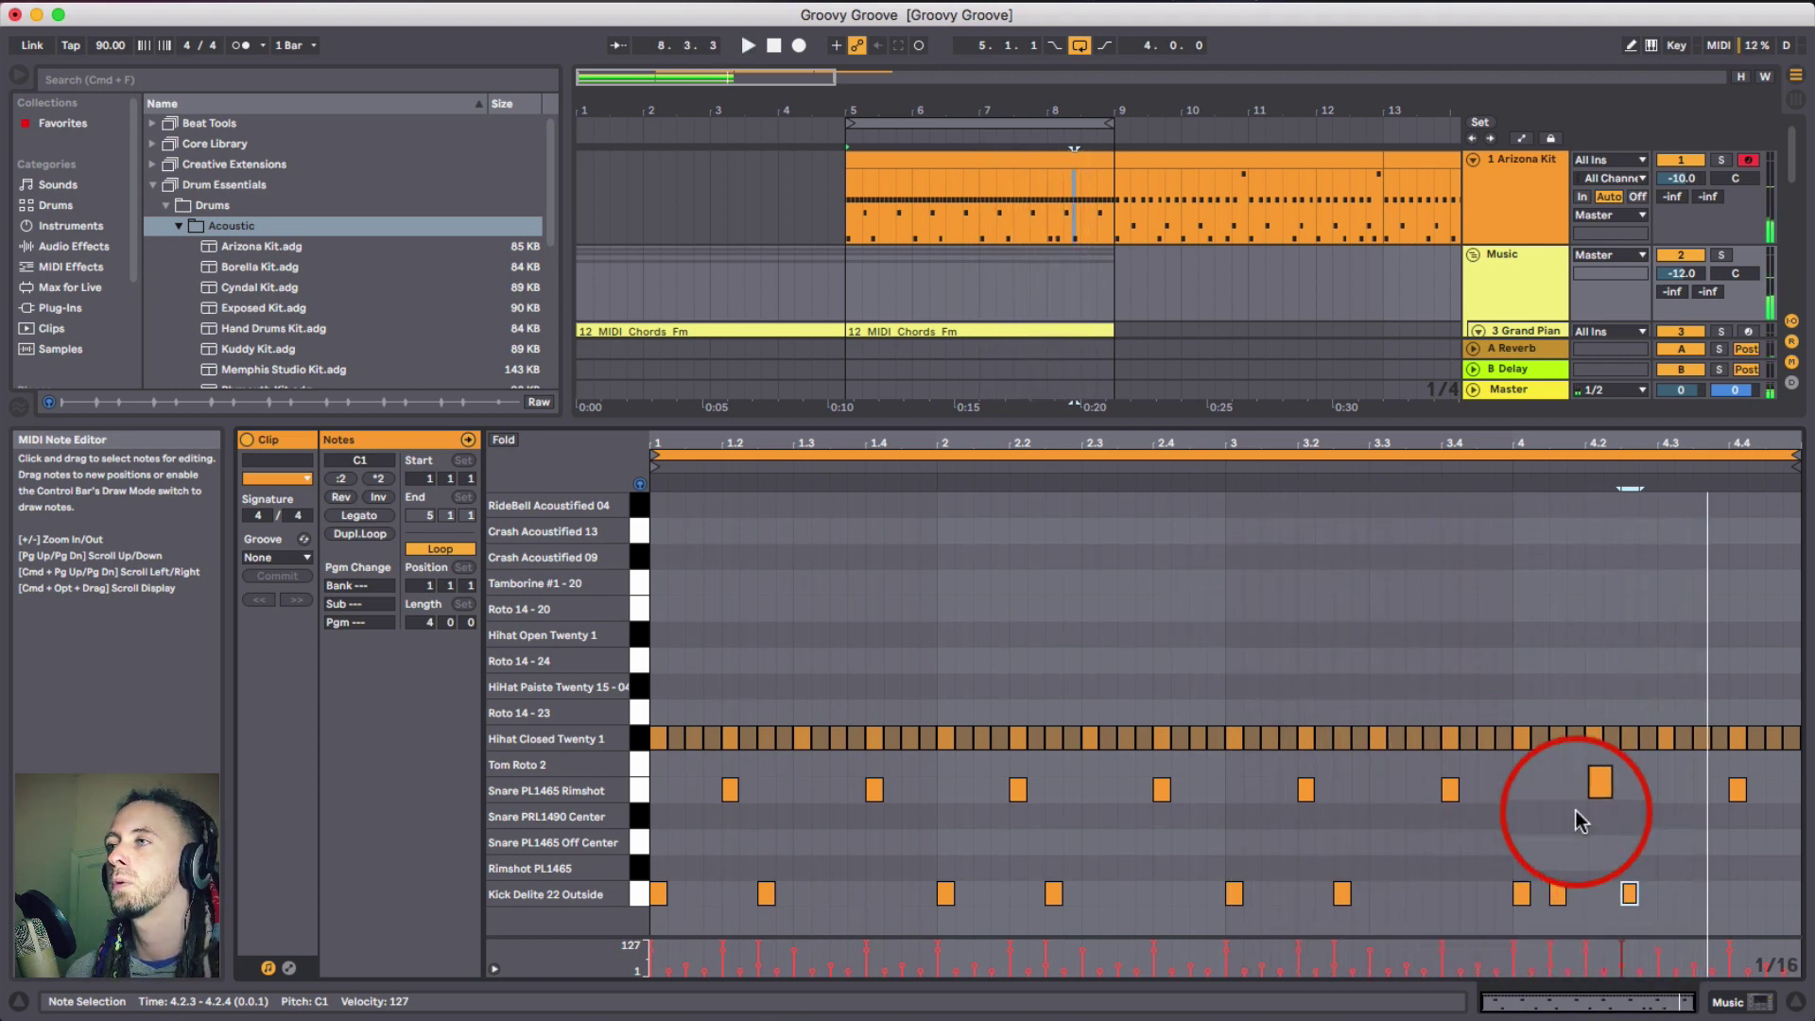
left_click(1567, 848)
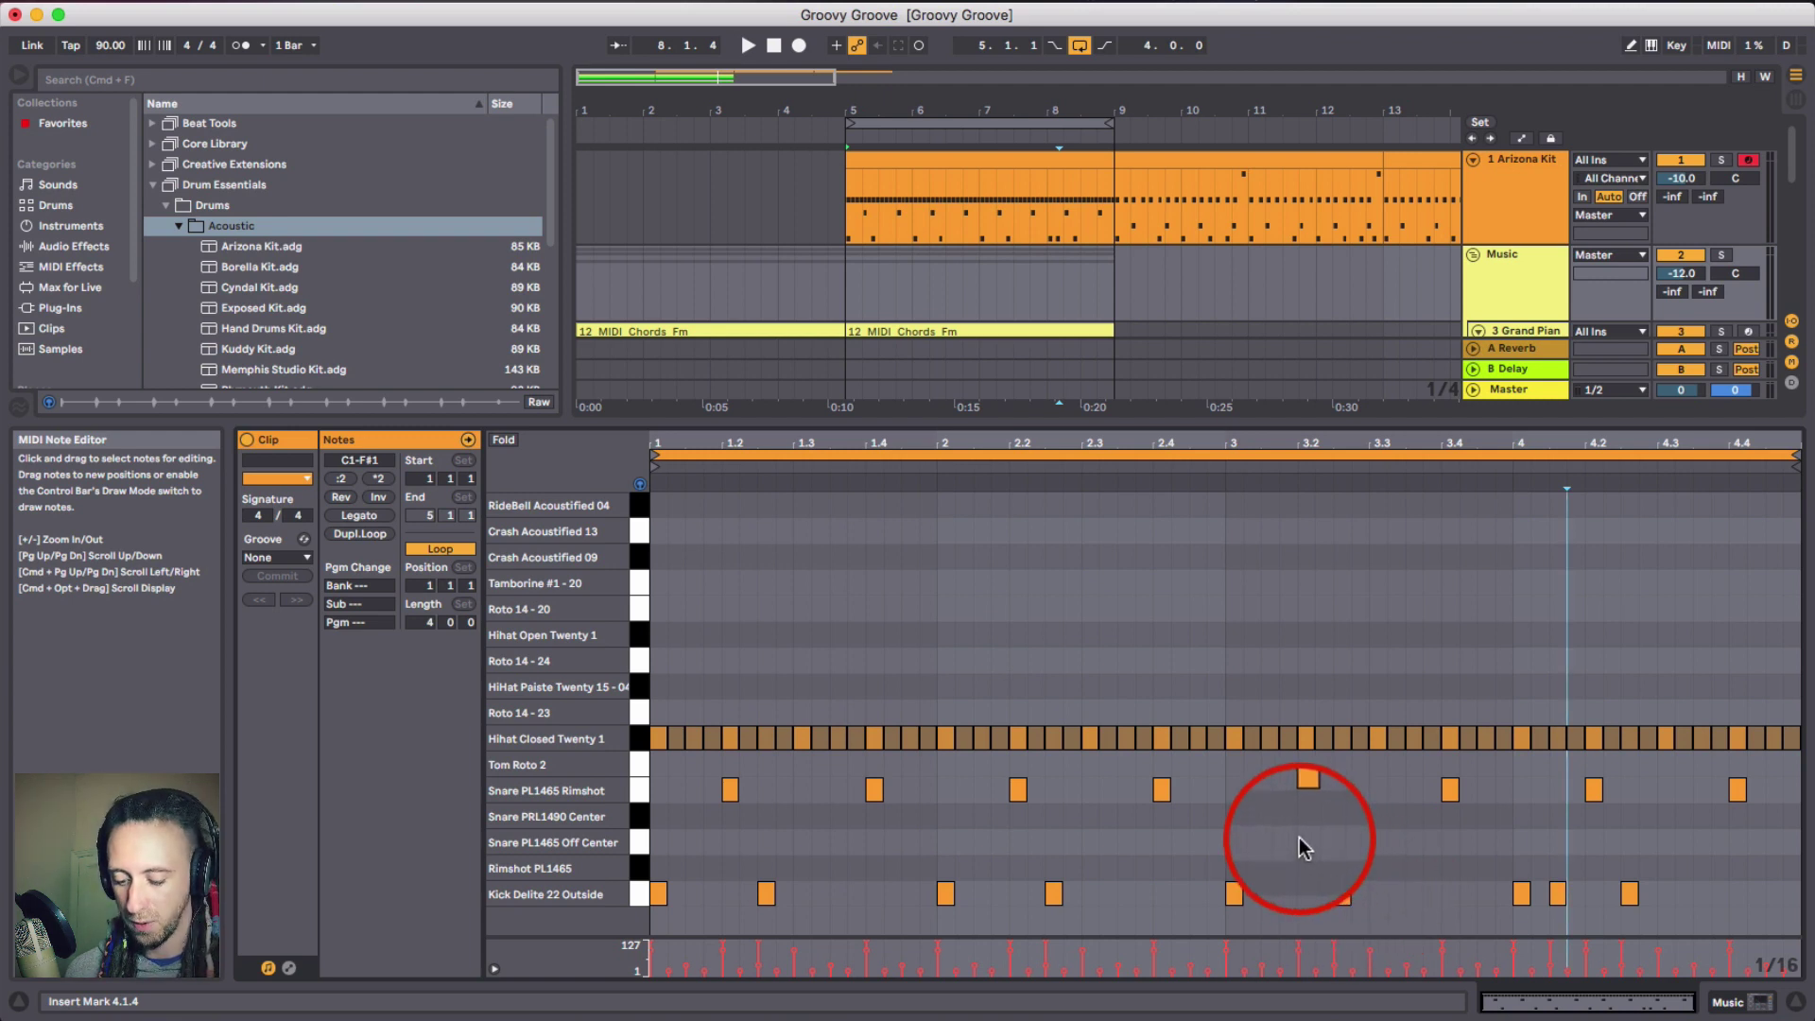
- Draw snare hits at 2.2 and 2.4 and a kick at 2.4
key("b")
left_click(1018, 790)
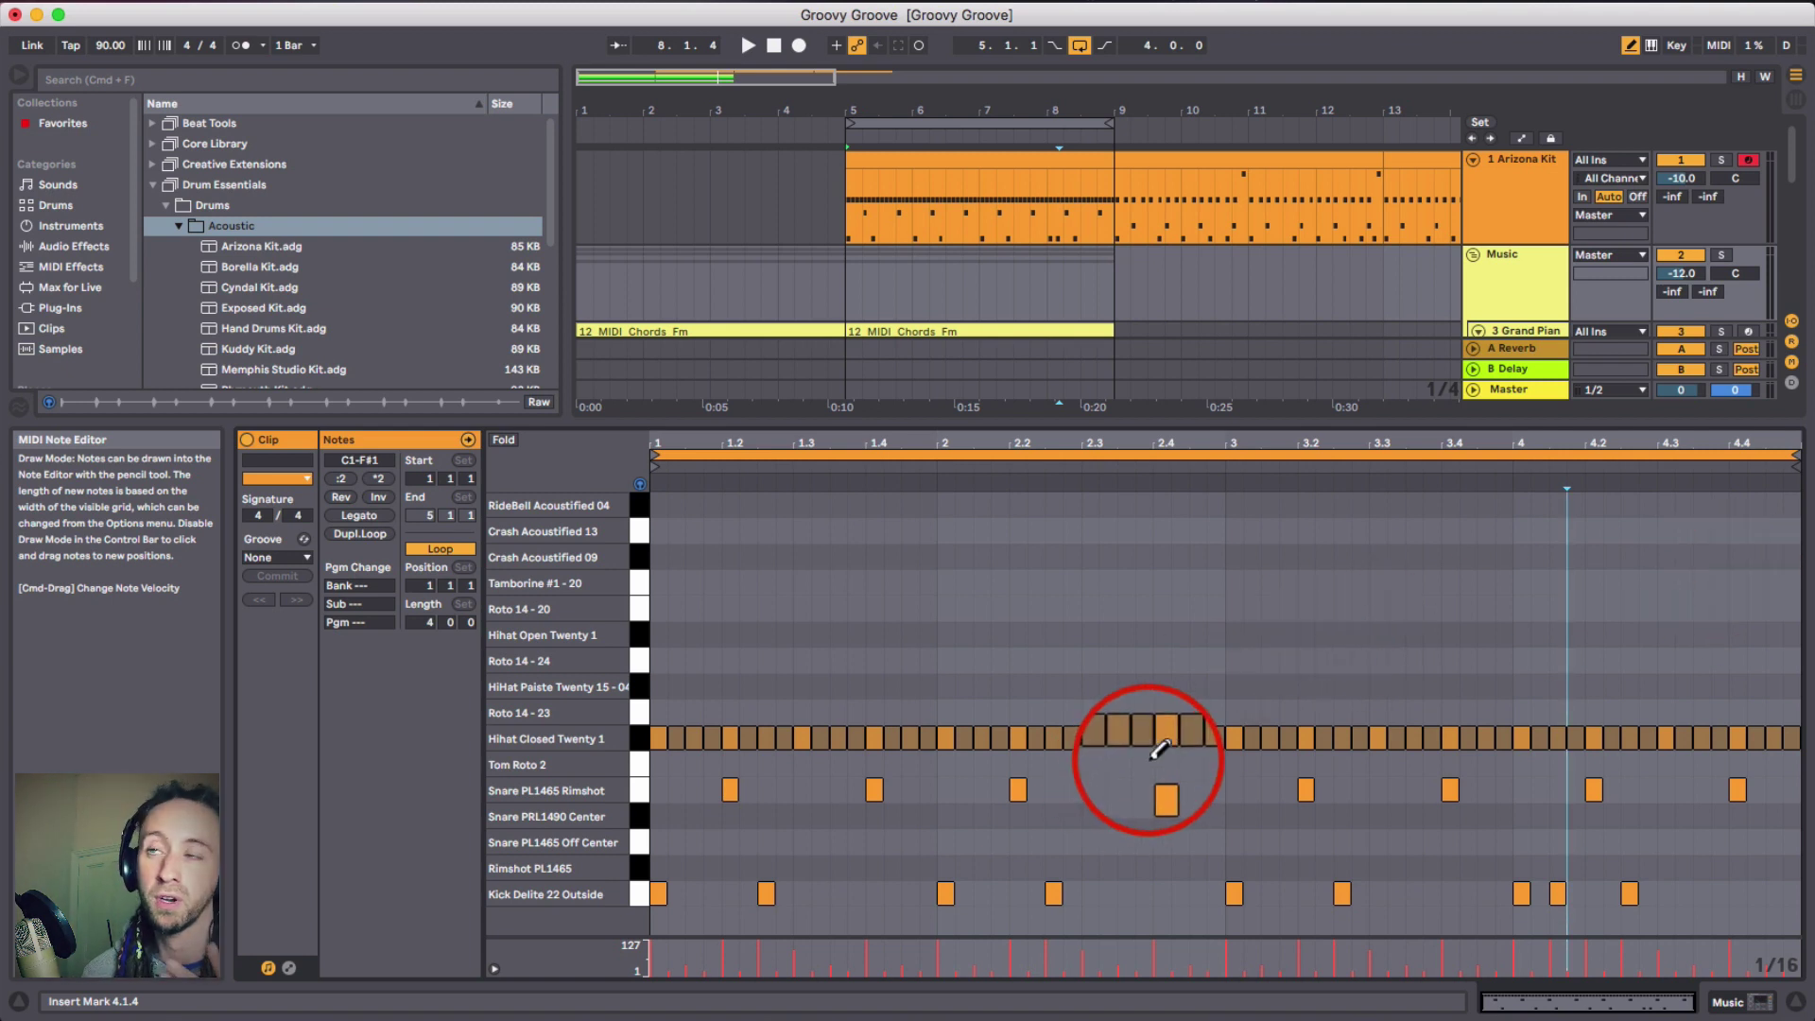
left_click(1165, 792)
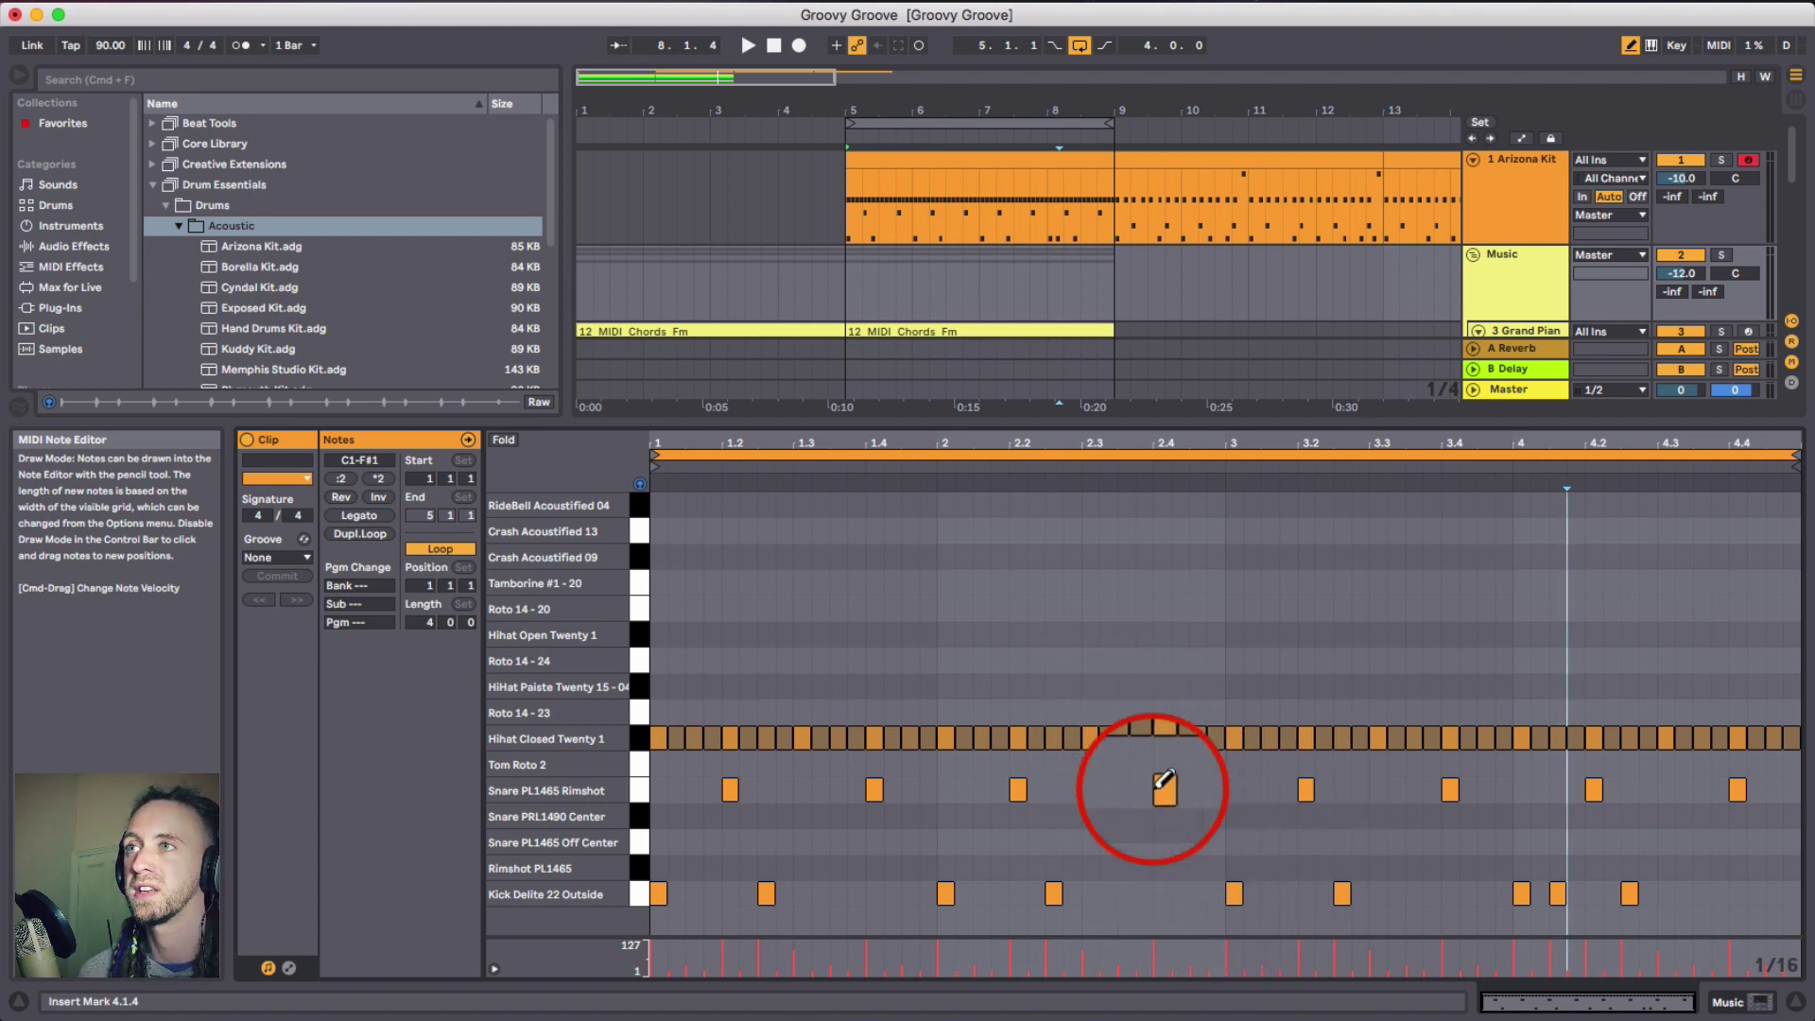
left_click(1179, 892)
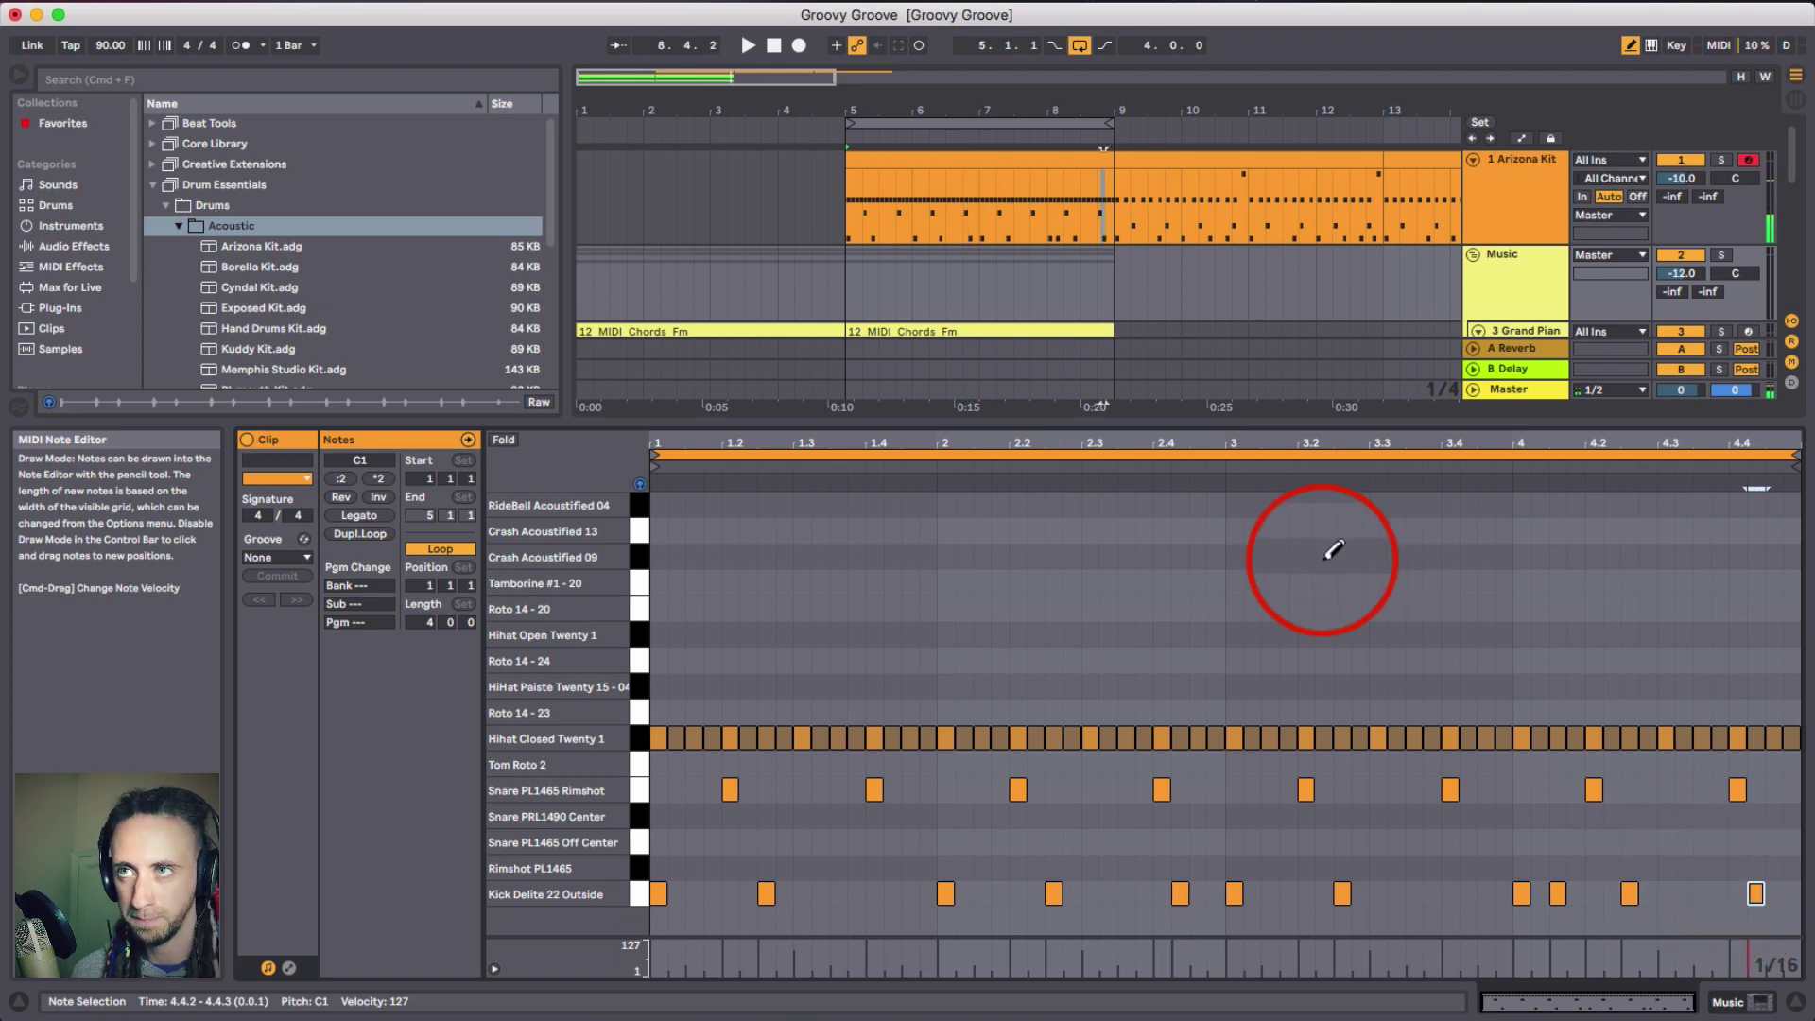
- Audition the pattern with the new bar-4 kicks at 4.3.4 and 4.4.2
key("space")
key("b")
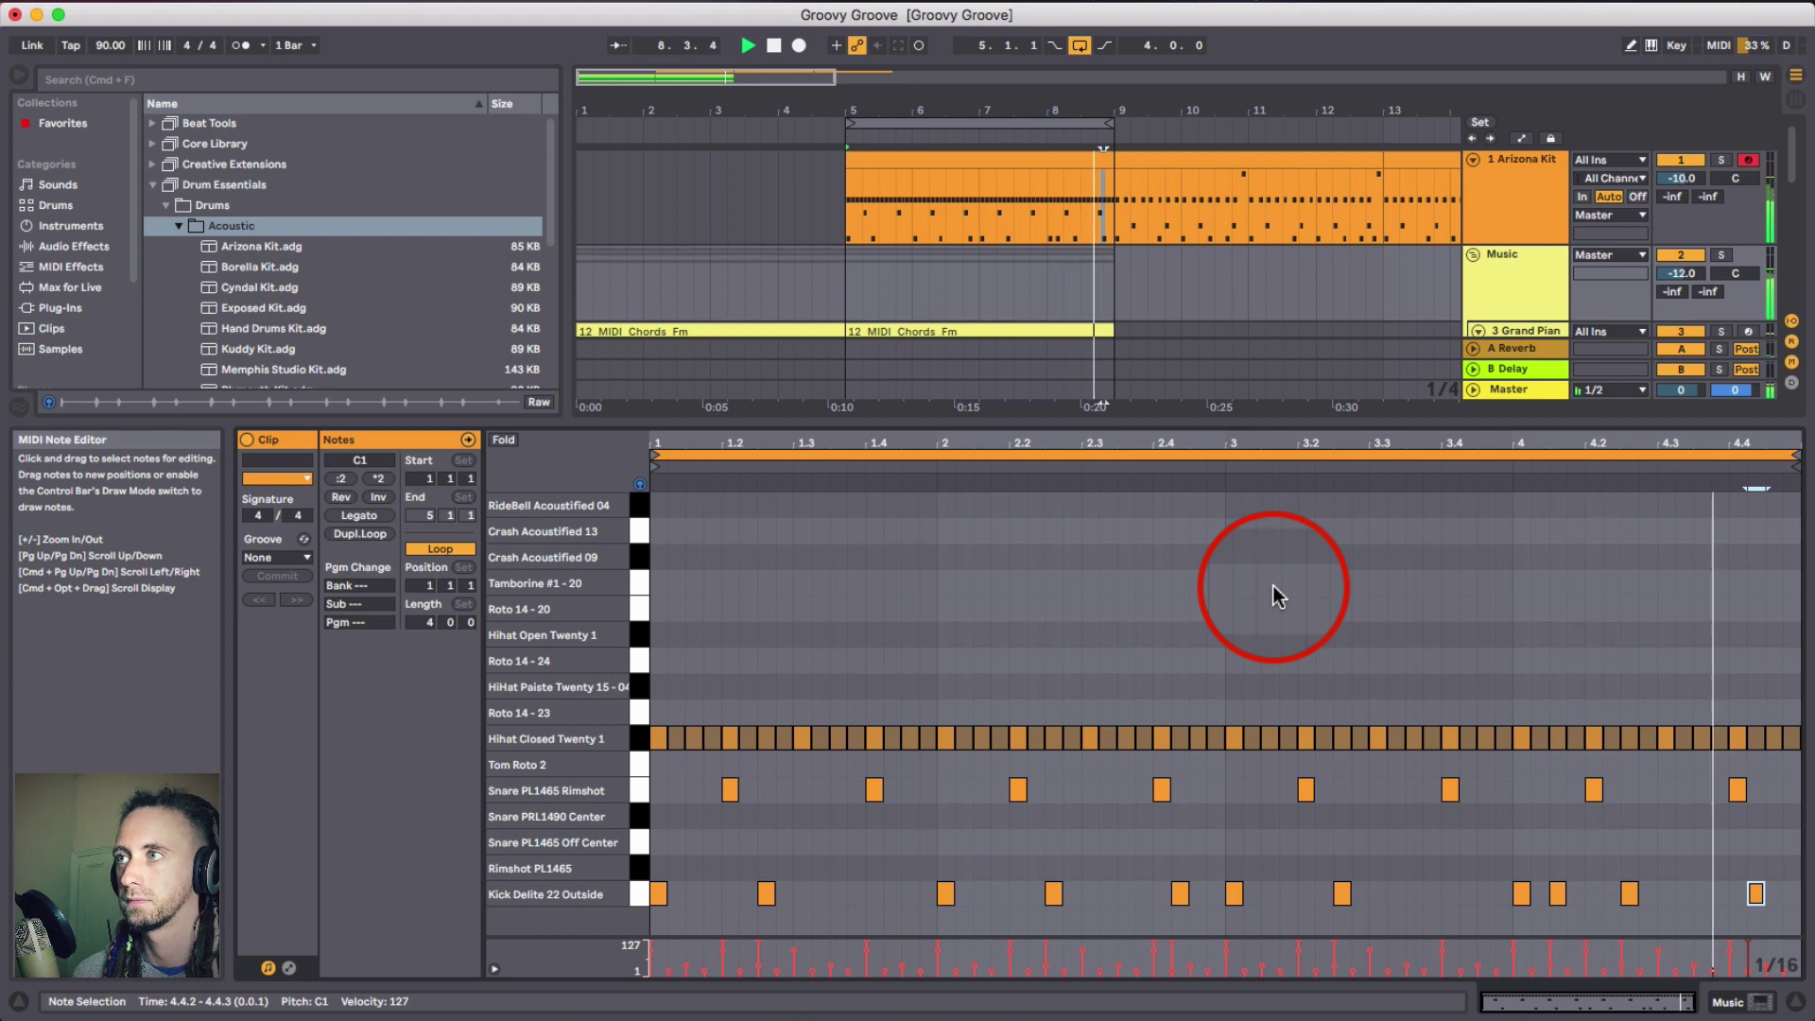
key("space")
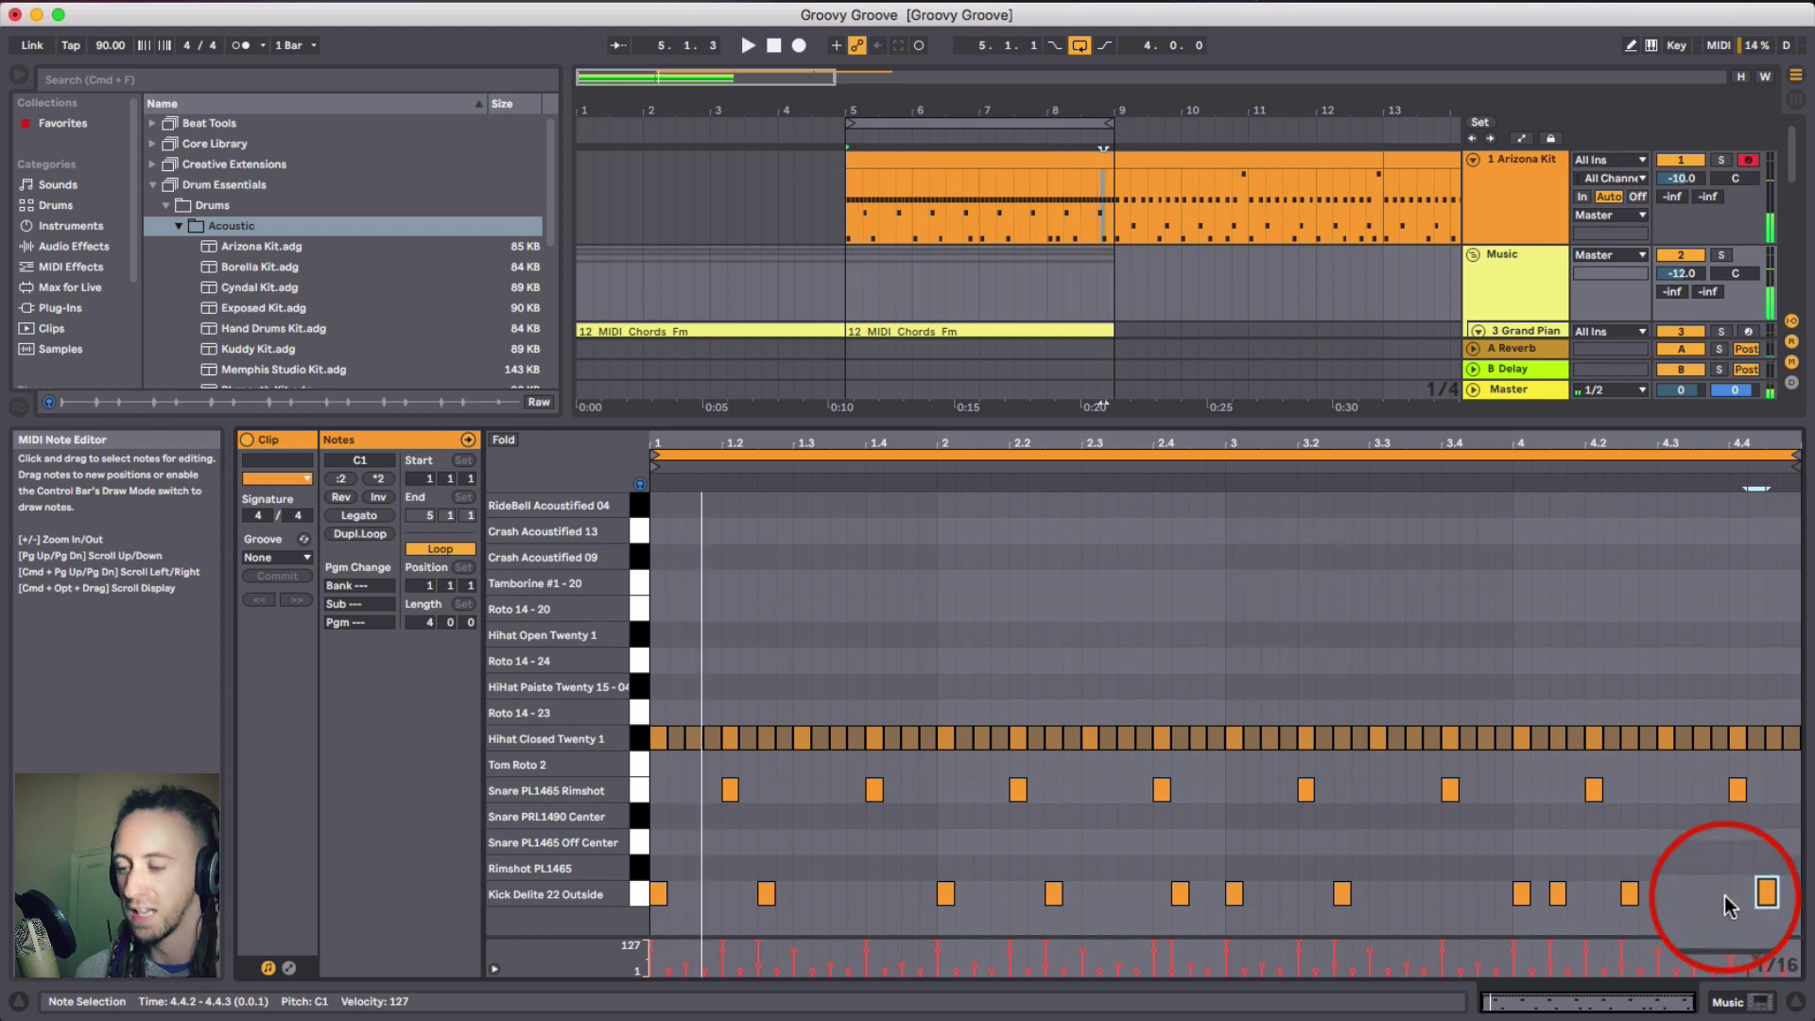
key("b")
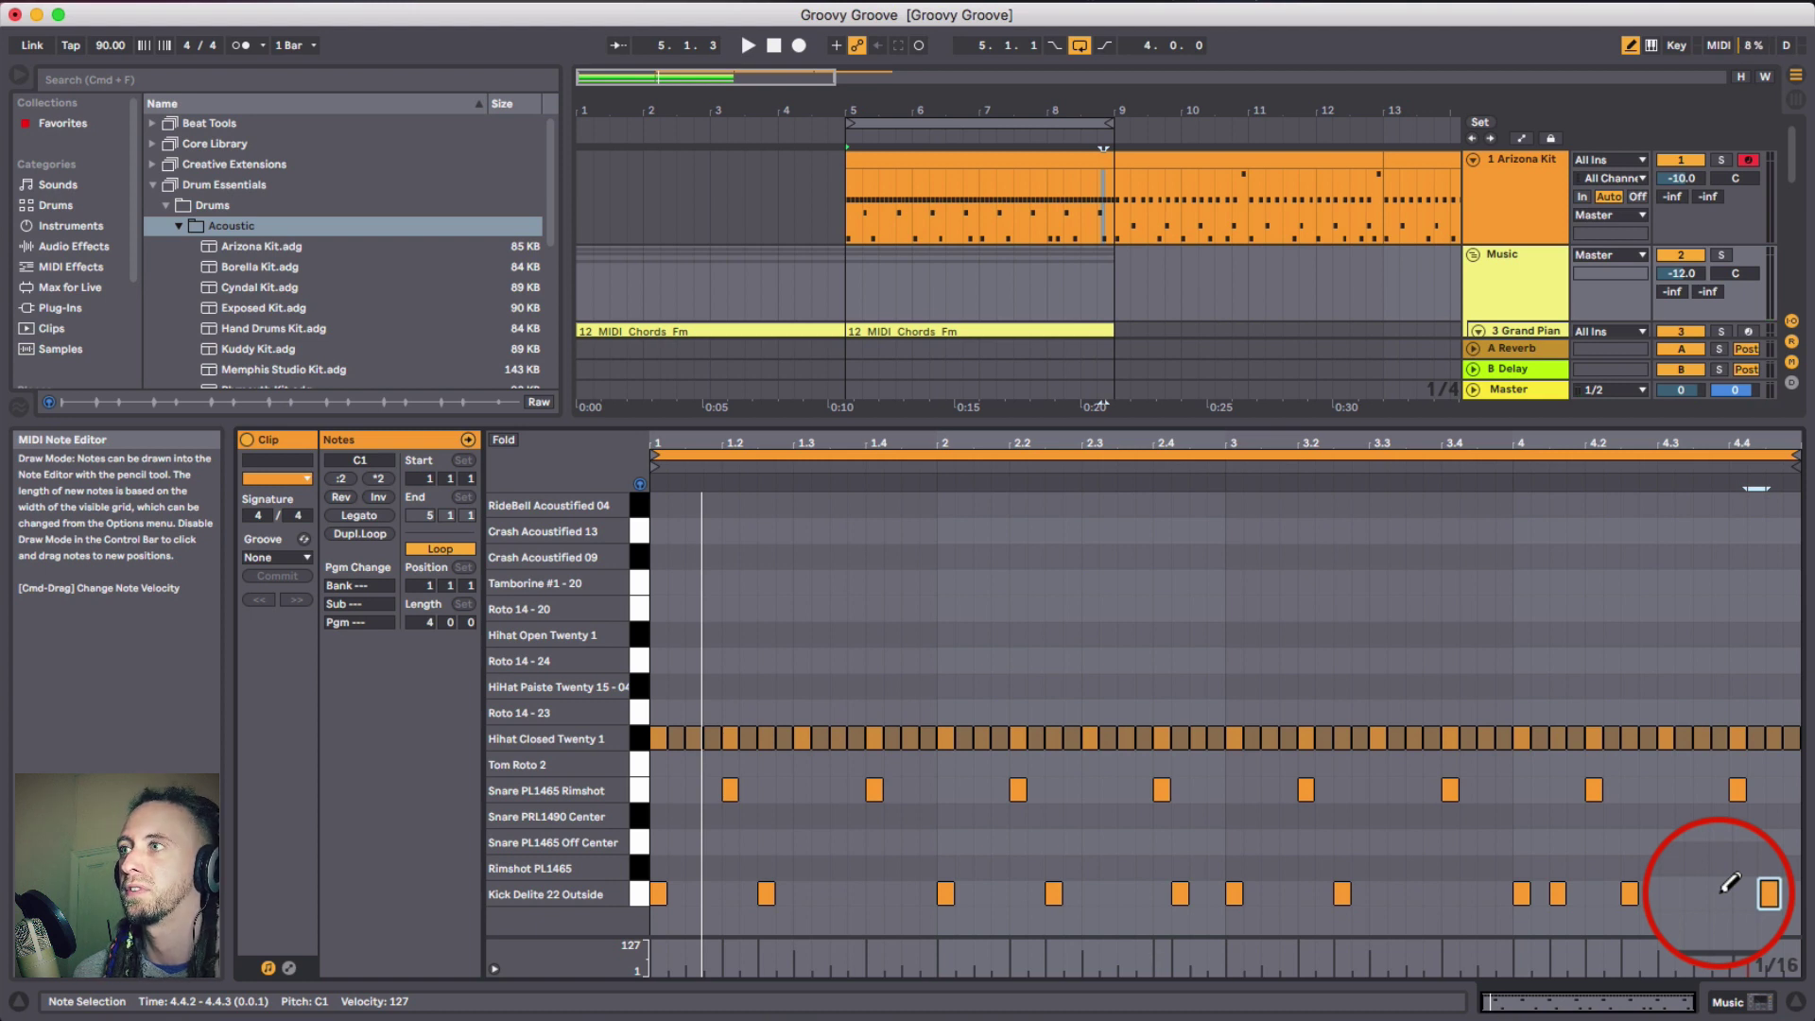
key("b")
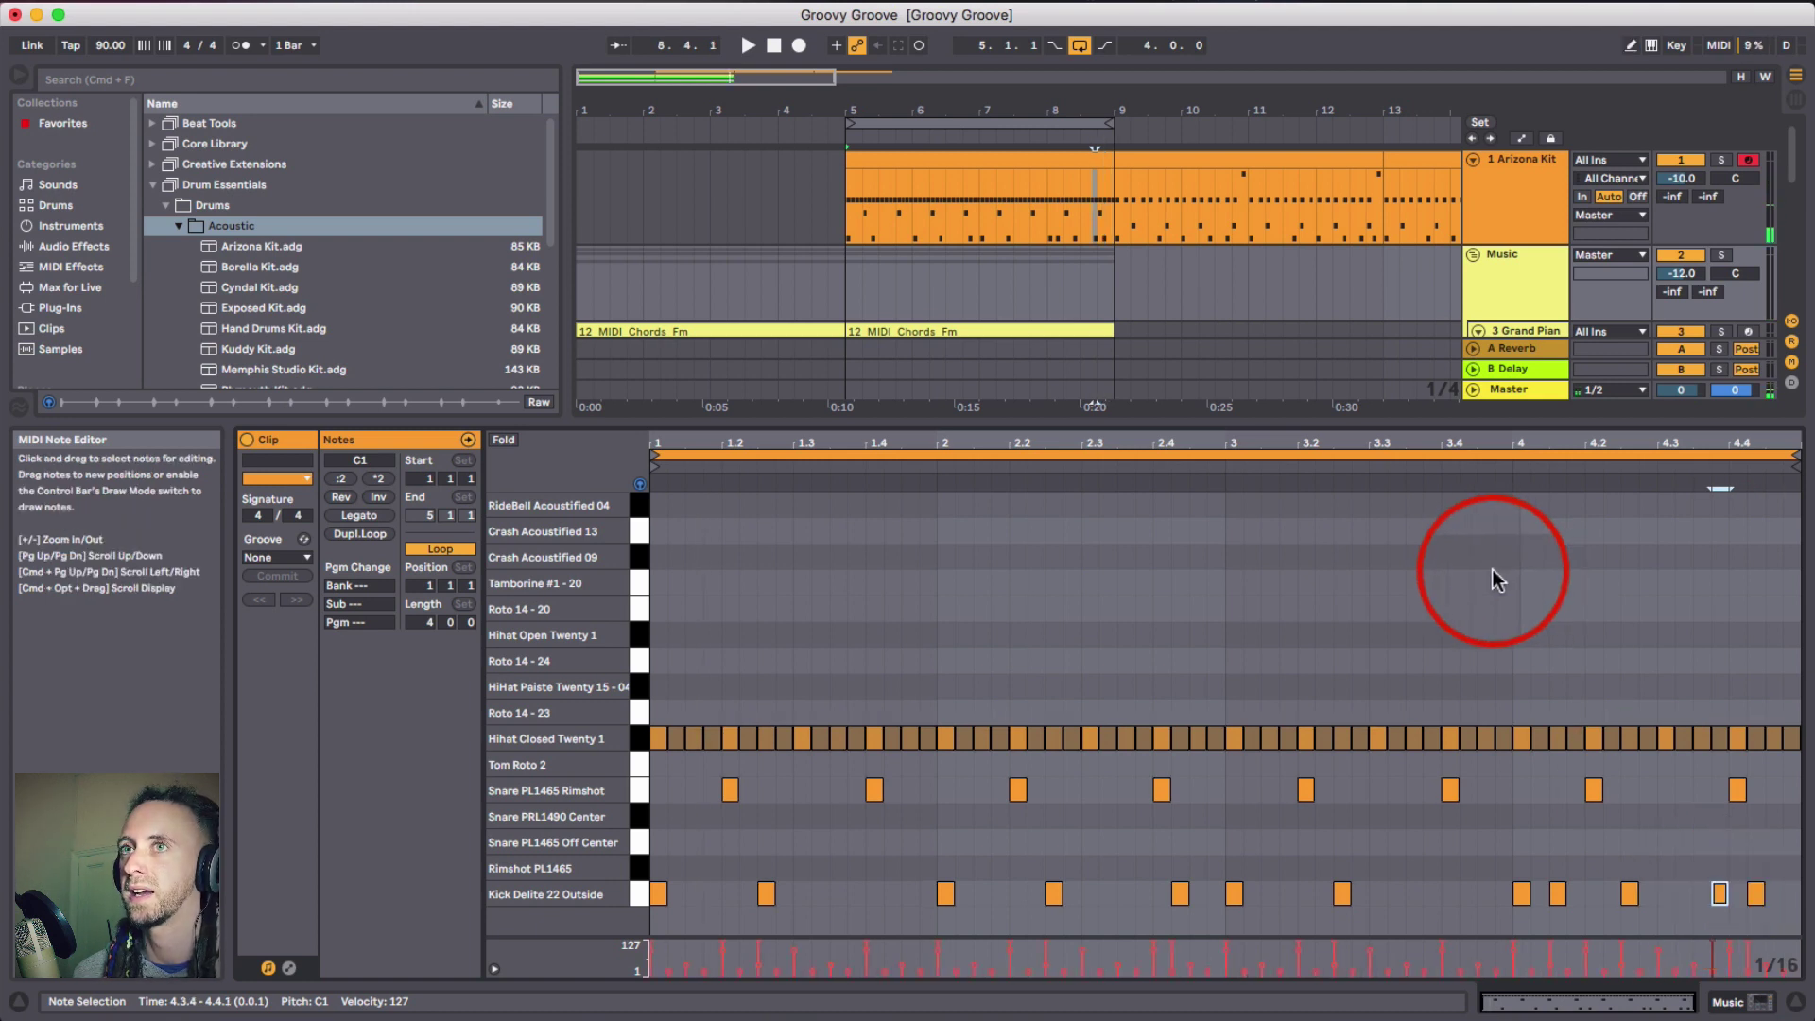
key("space")
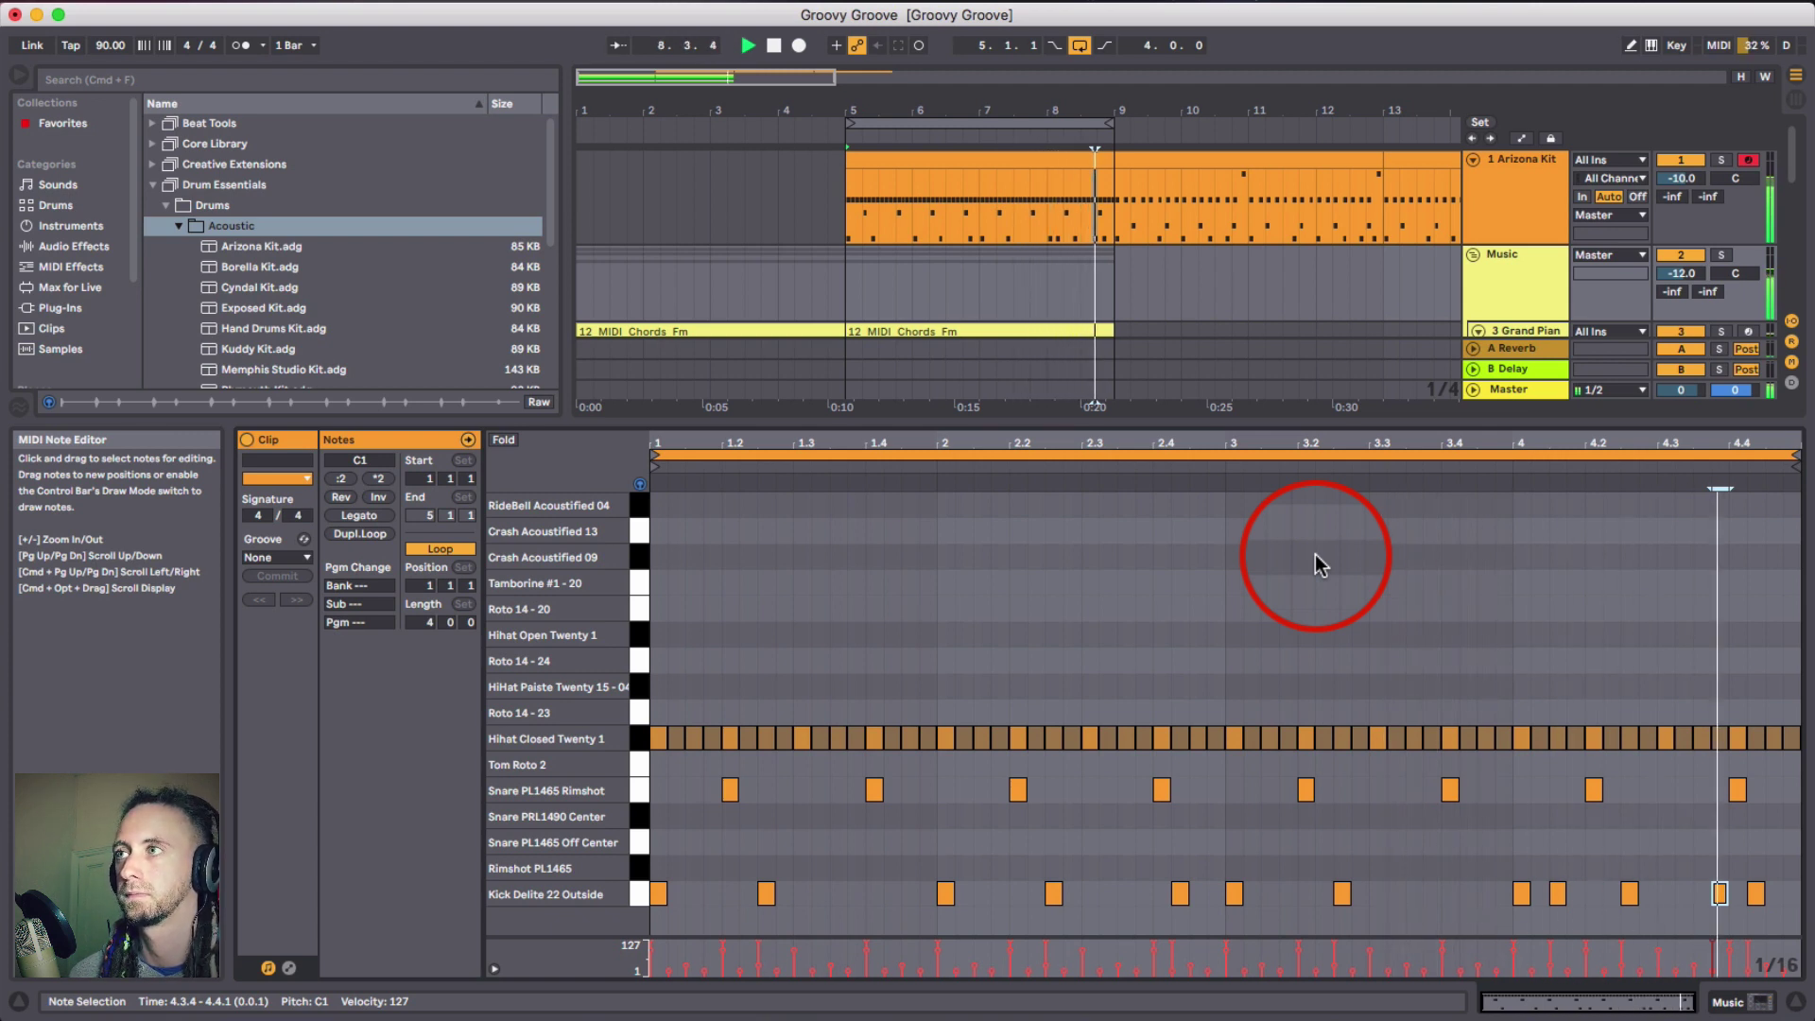
key("space")
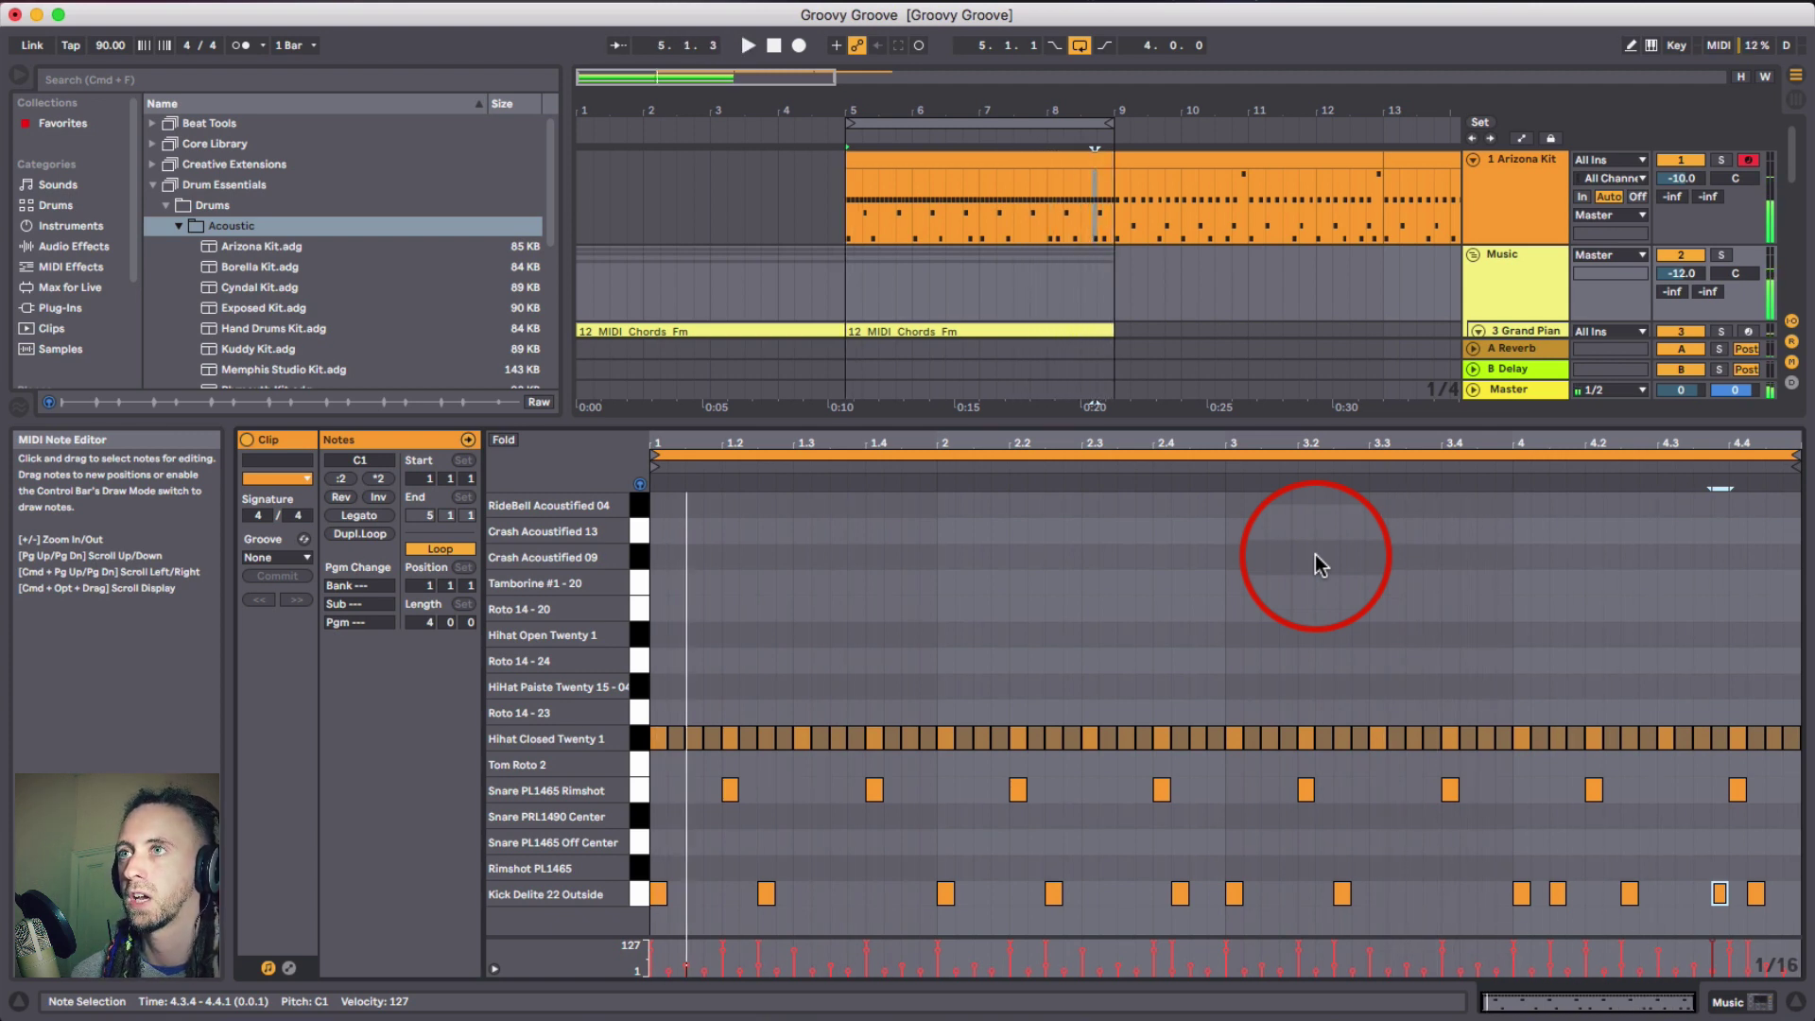
- Set the start point at 2.3.1 and view the clip groove list without choosing one
left_click(1086, 556)
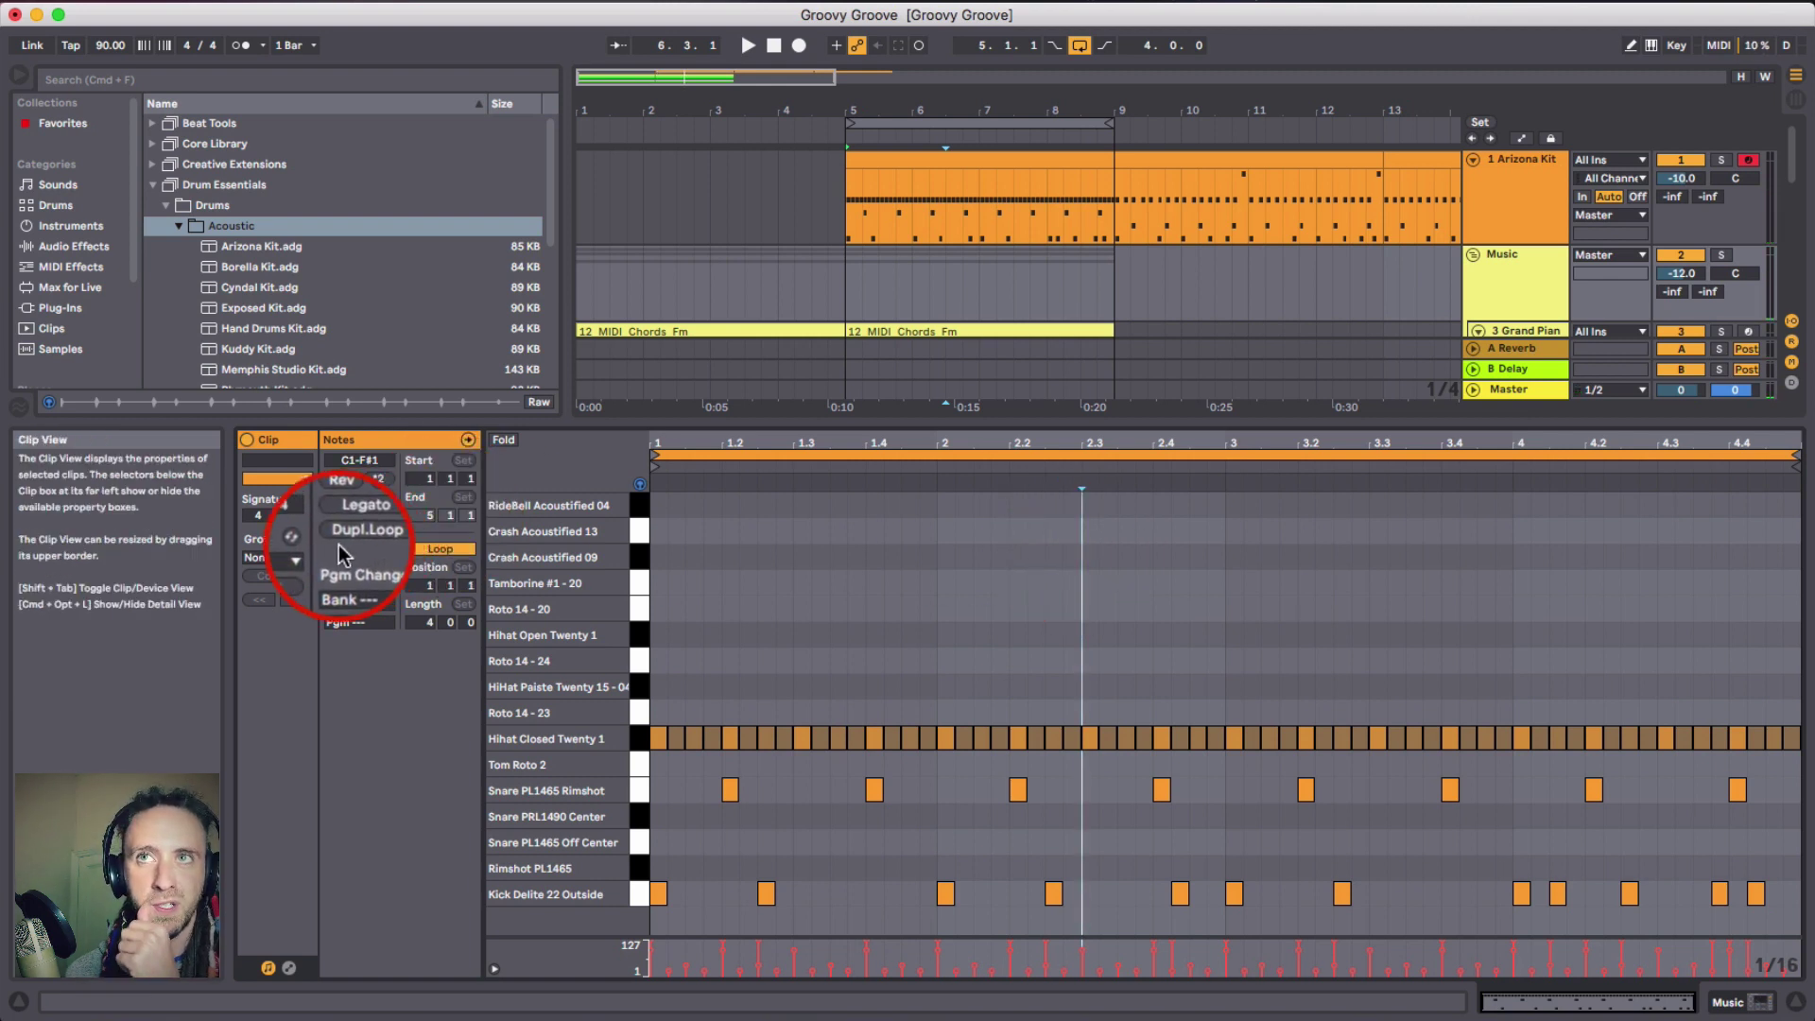
left_click(308, 558)
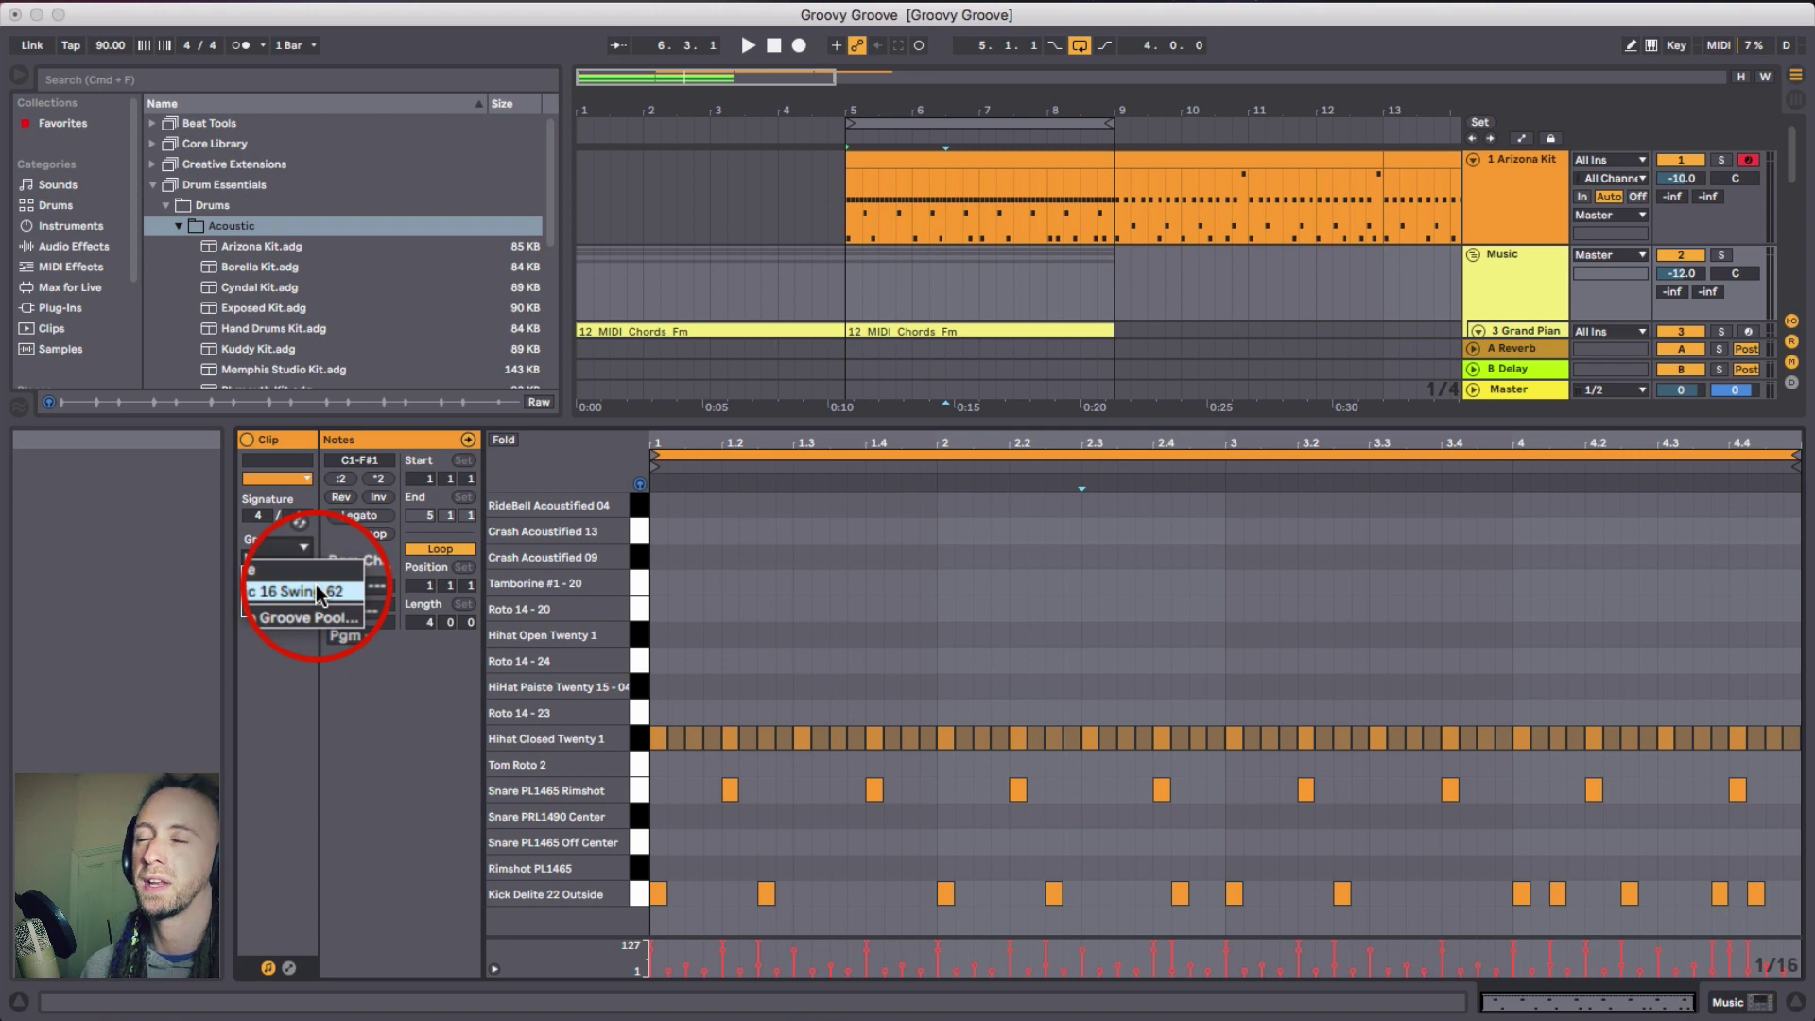
key("Escape")
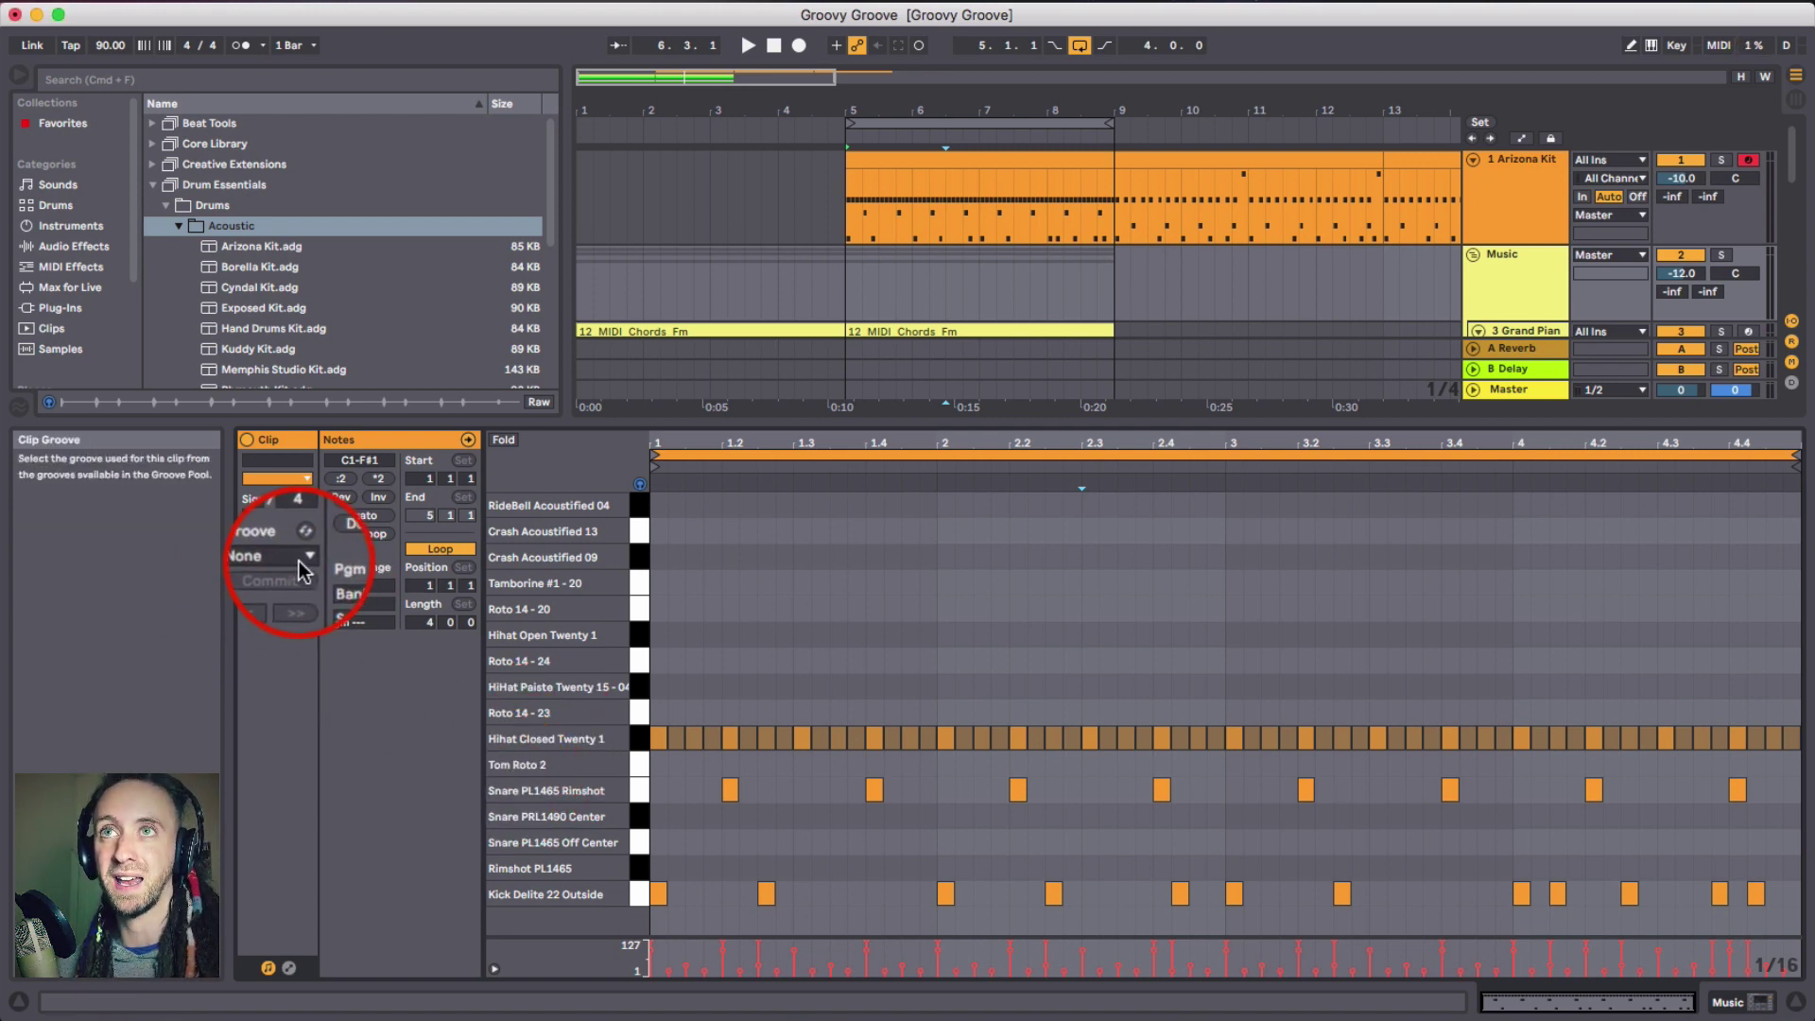
- Browse the Core Library's Swing and Groove files via hot-swap, leaving the groove at None
scroll(313, 575, "up", 3)
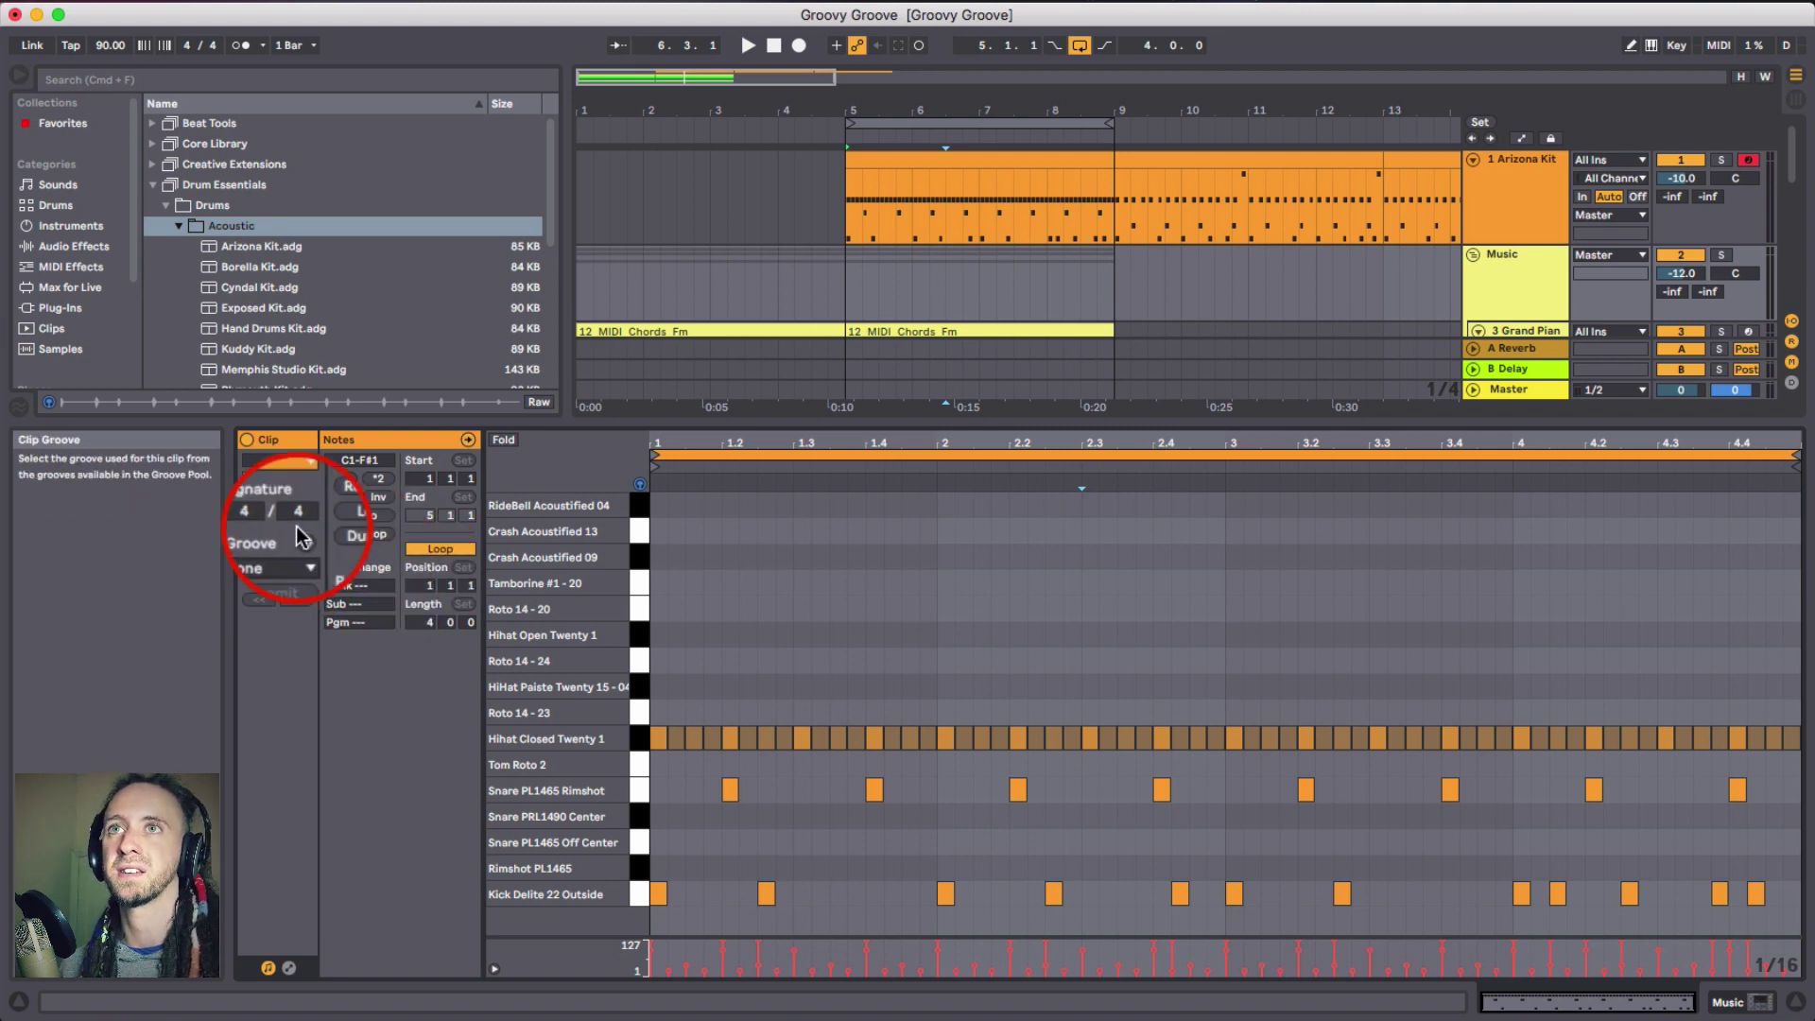
left_click(303, 541)
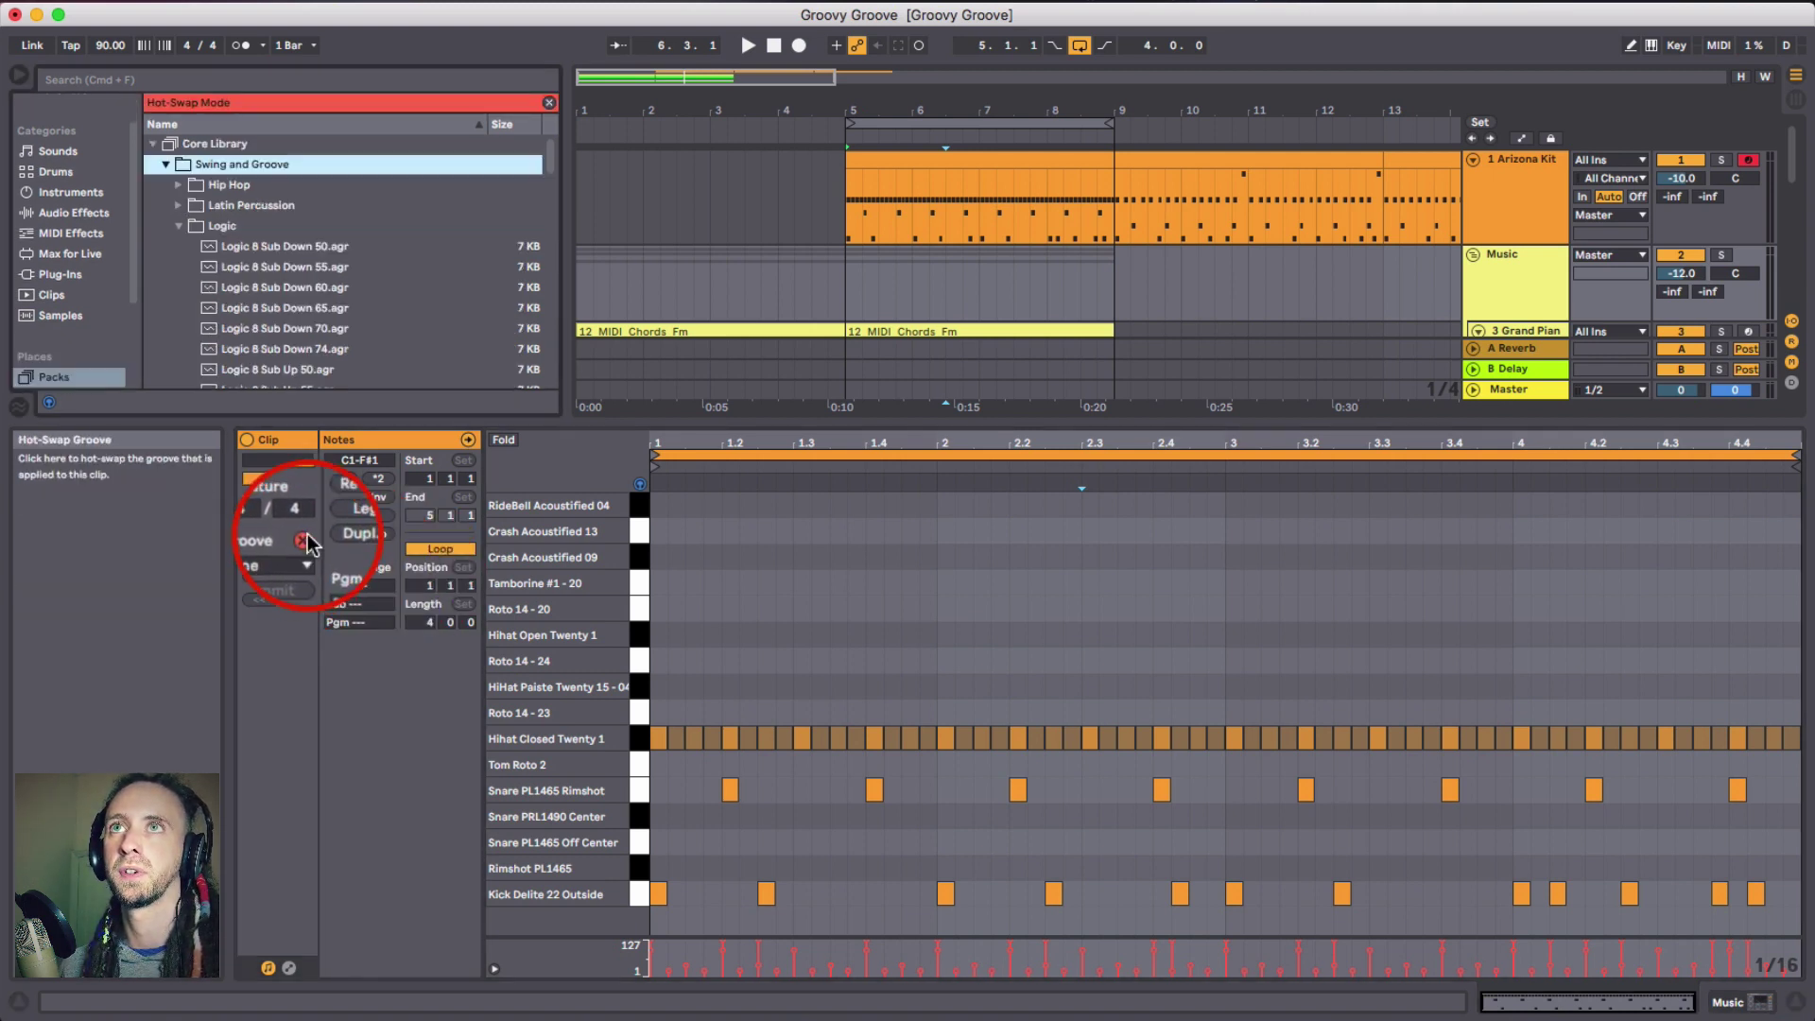
scroll(298, 240, "down", 6)
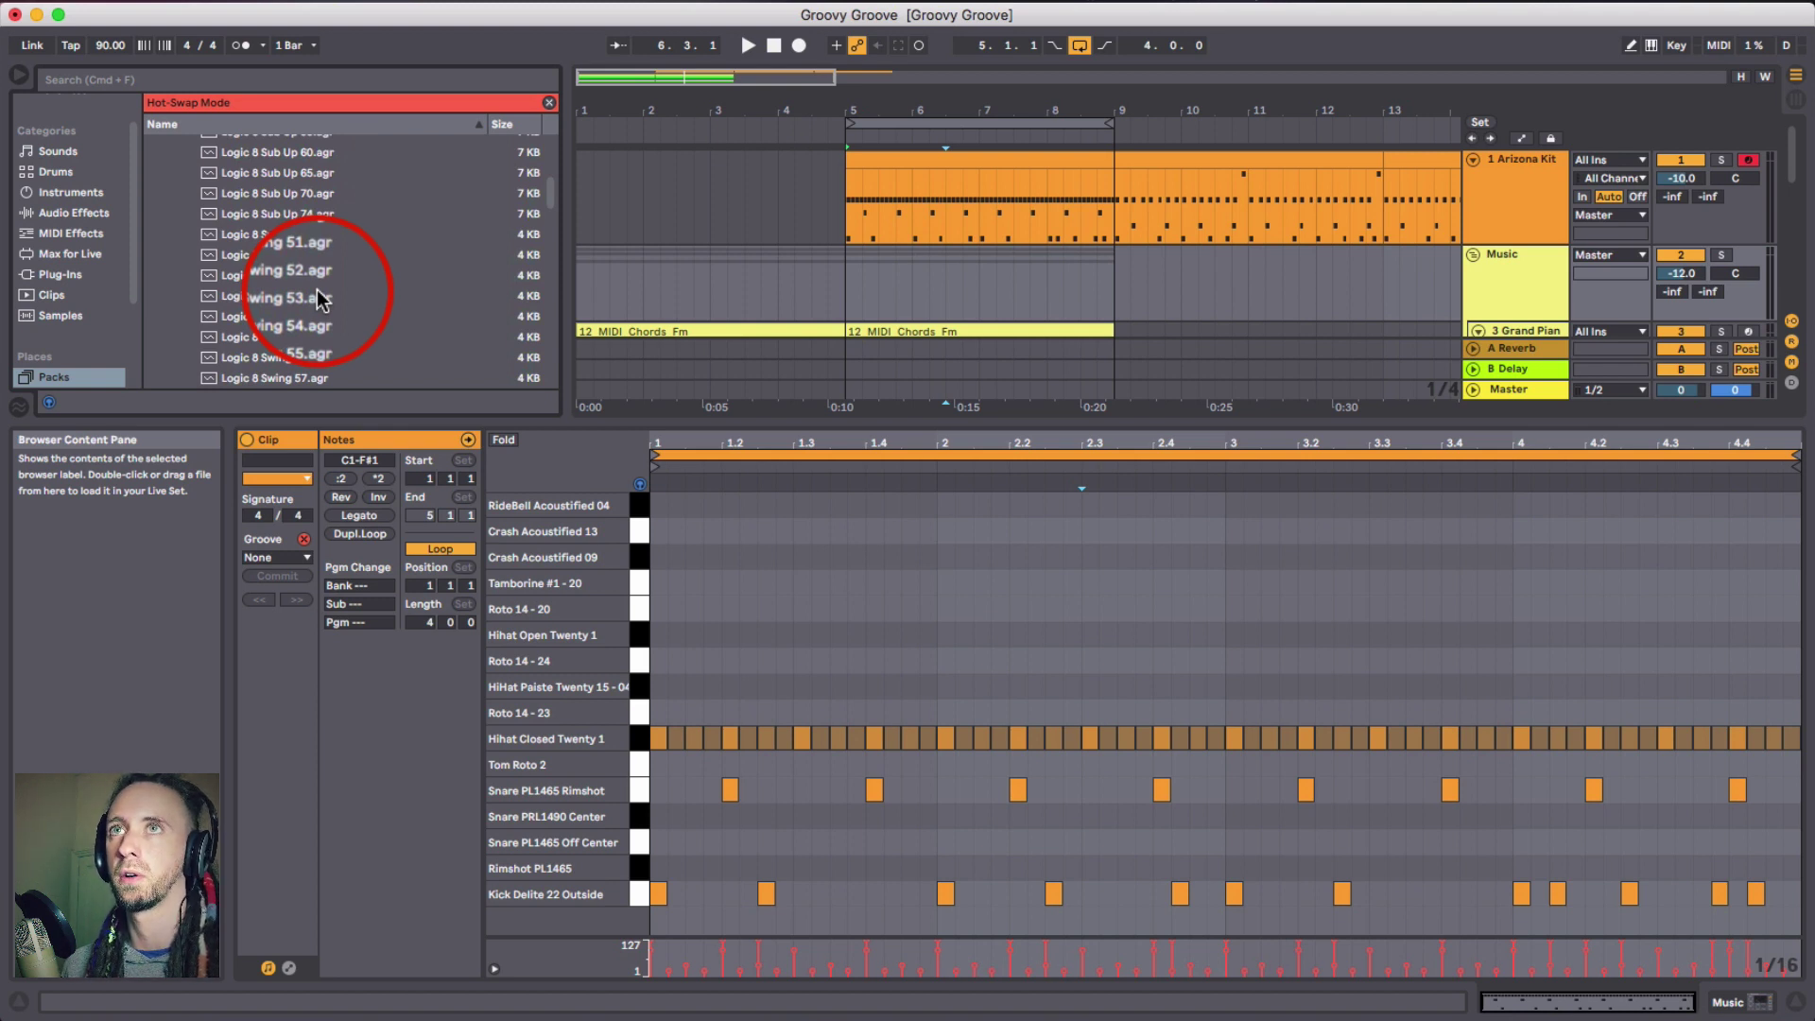
scroll(318, 293, "down", 4)
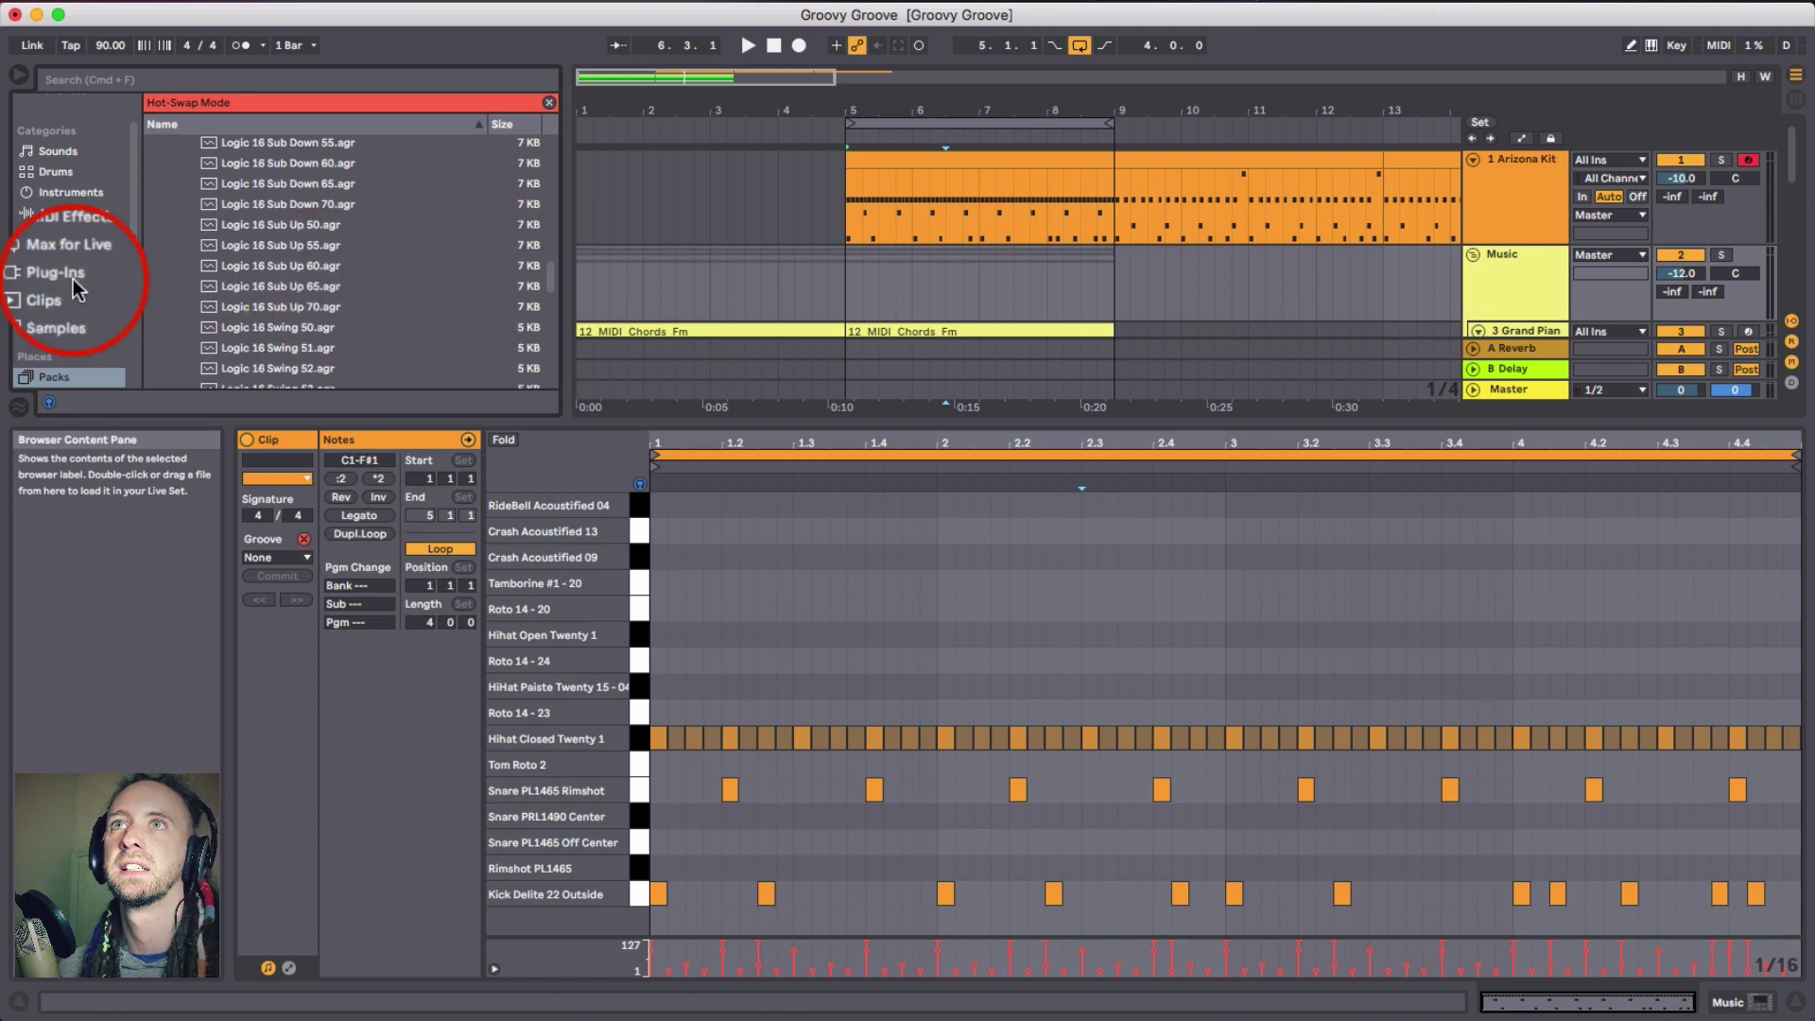
scroll(303, 355, "down", 8)
scroll(295, 325, "down", 1)
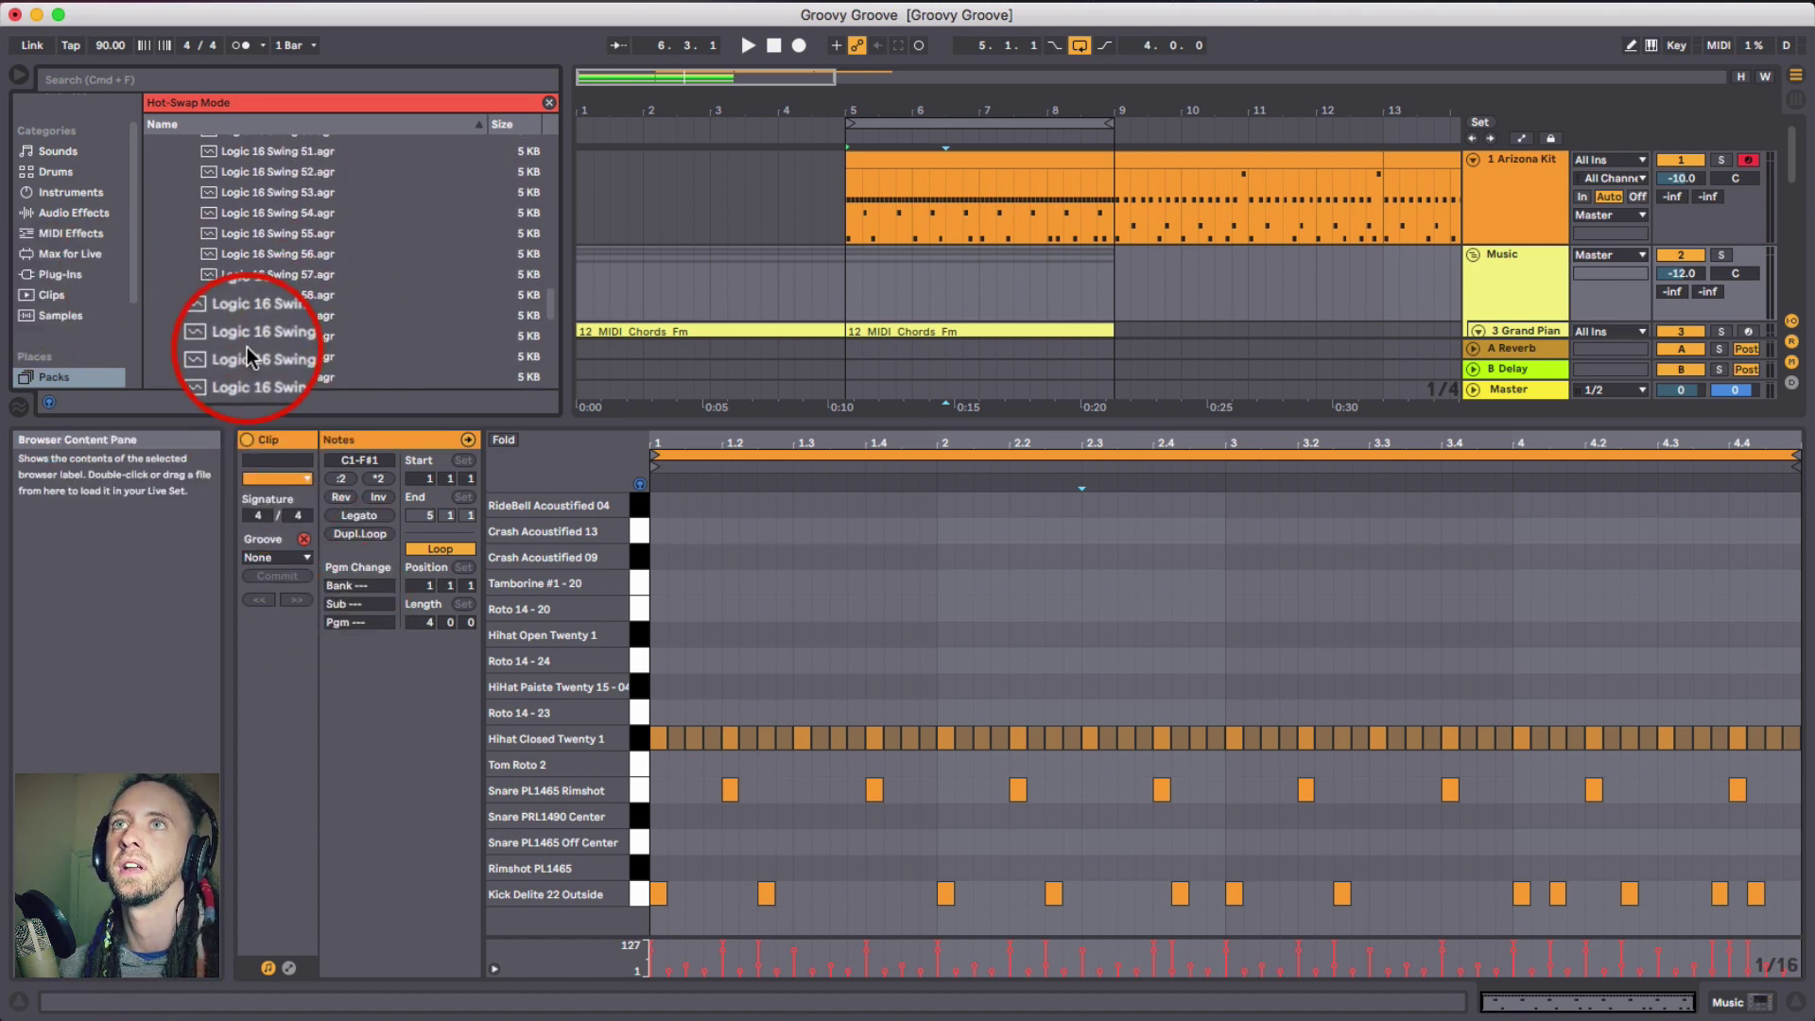
left_click(303, 538)
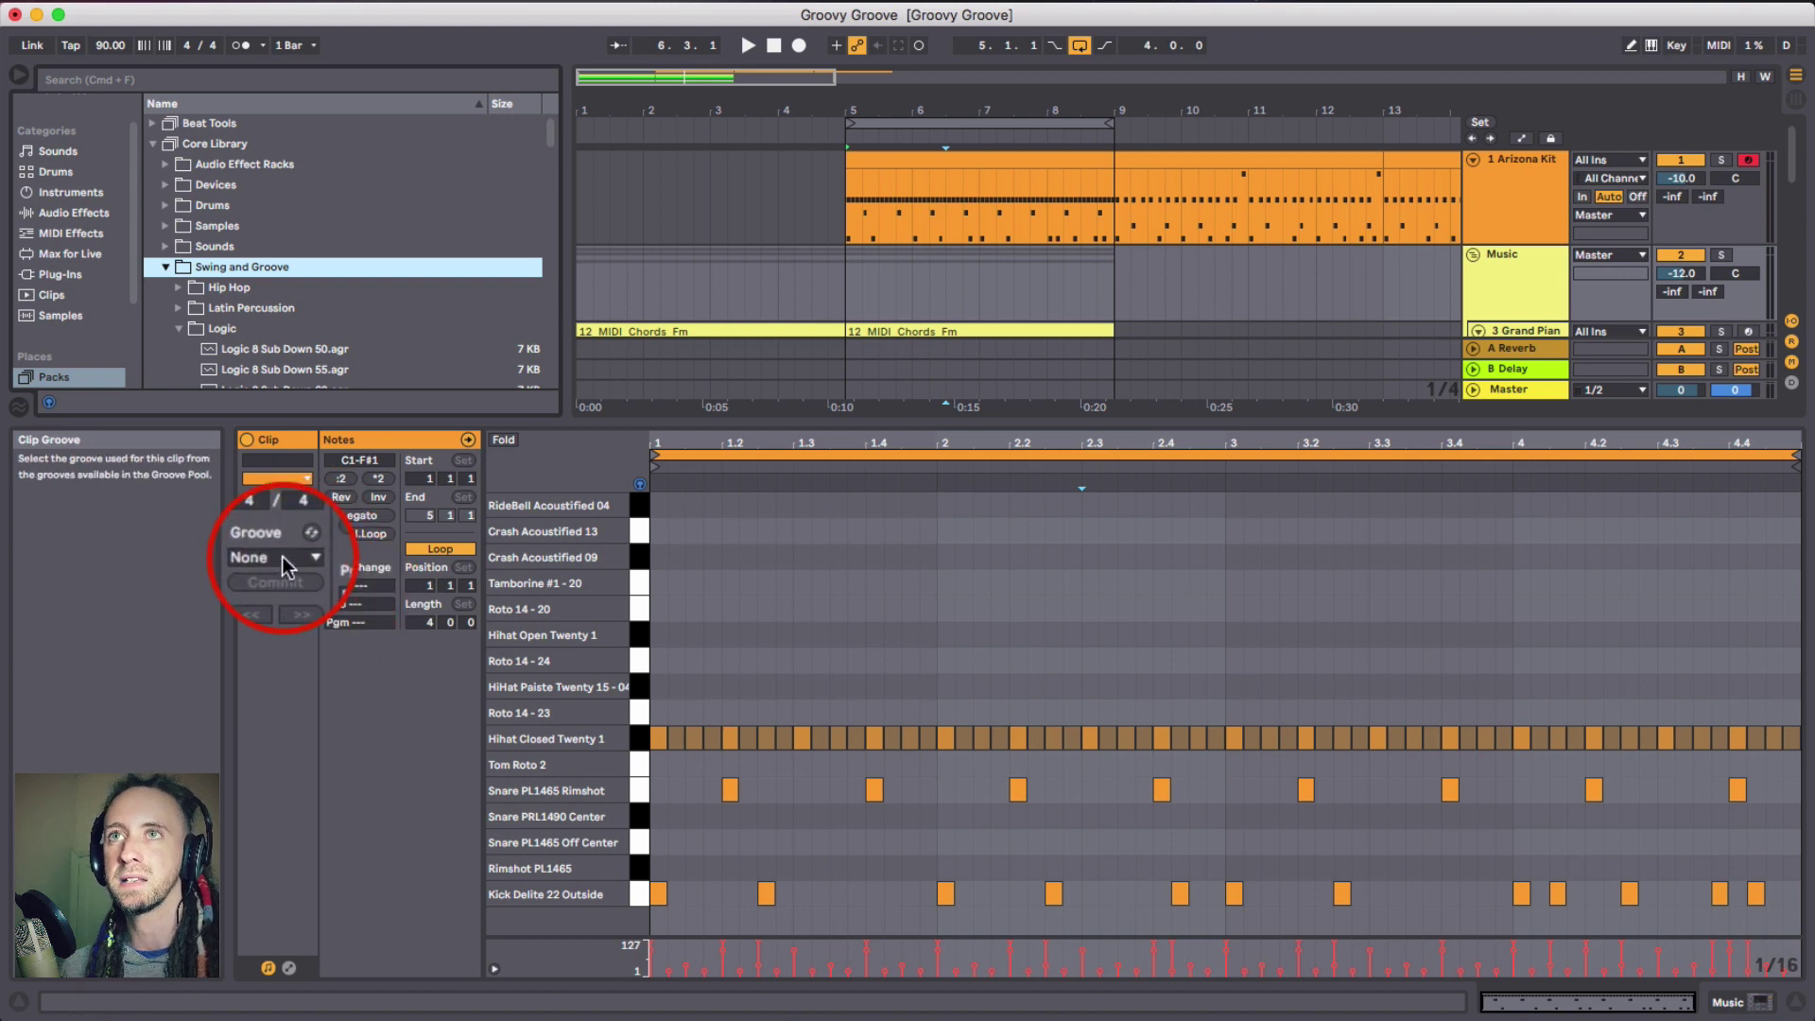
left_click(281, 556)
left_click(373, 697)
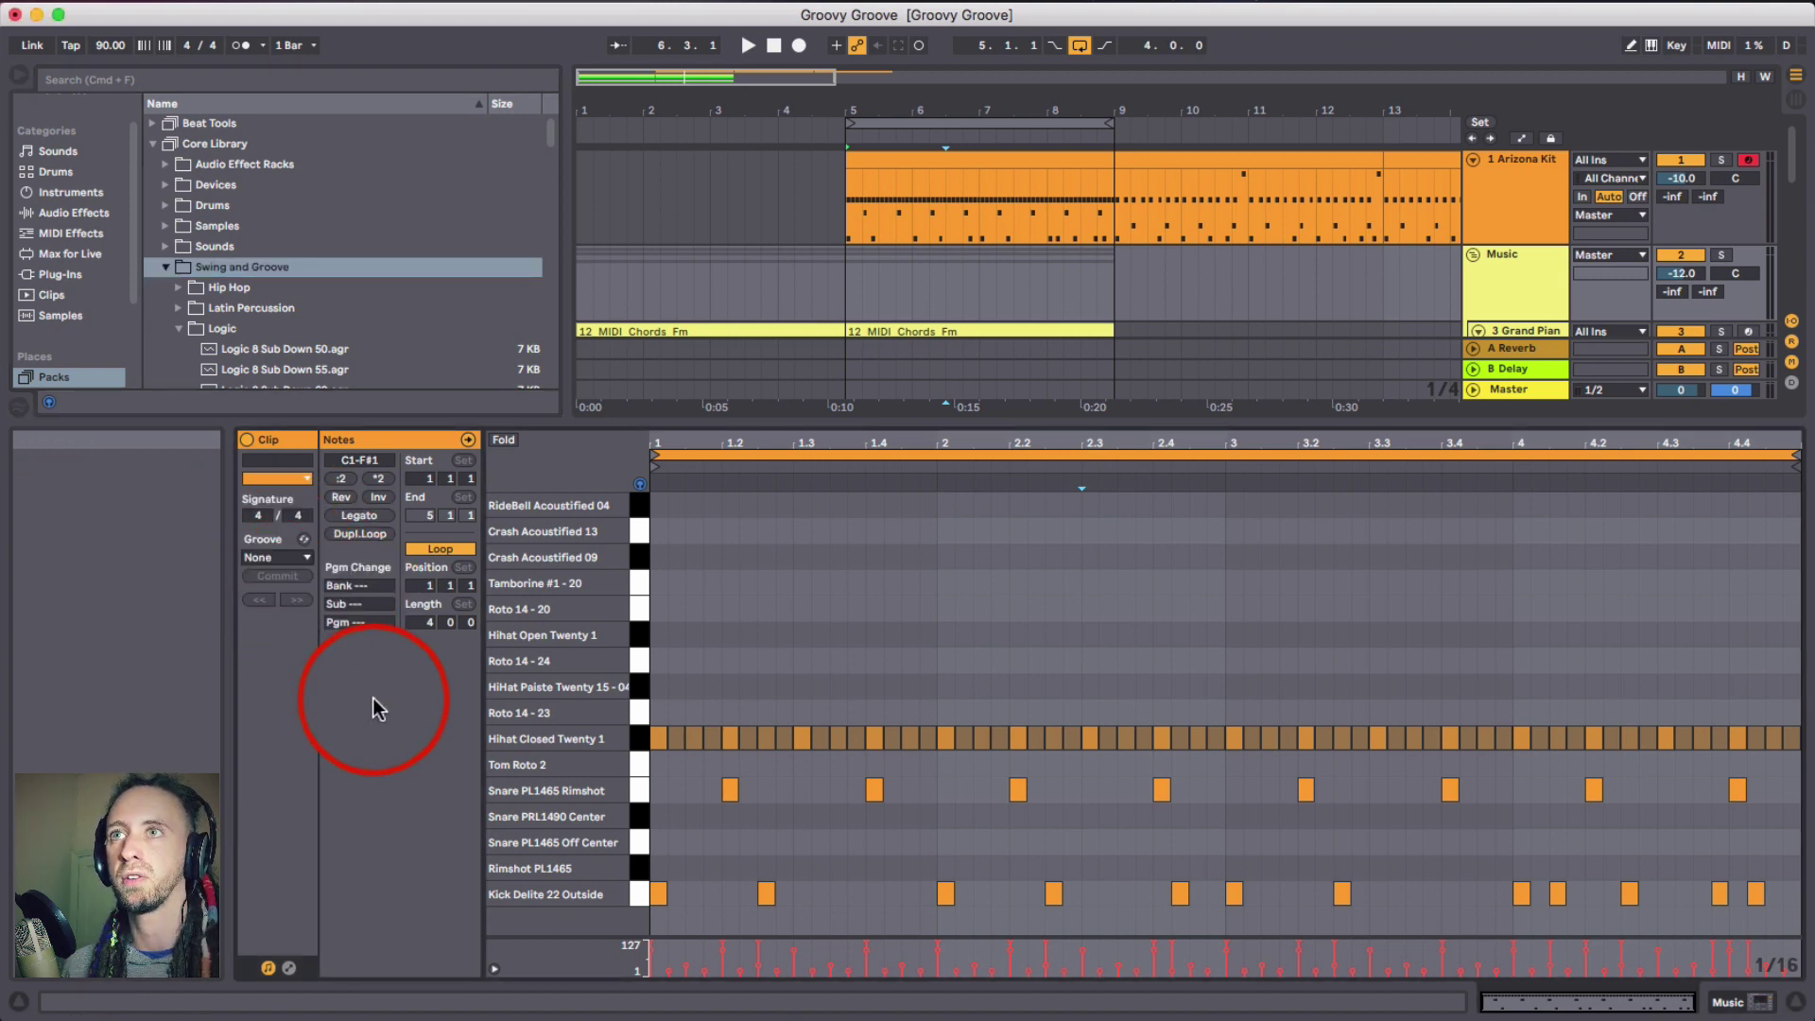
- Nudge an early closed hi-hat slightly later and select the 1.1.2 and 1.1.4 hi-hats
left_click_drag(678, 443, 733, 682)
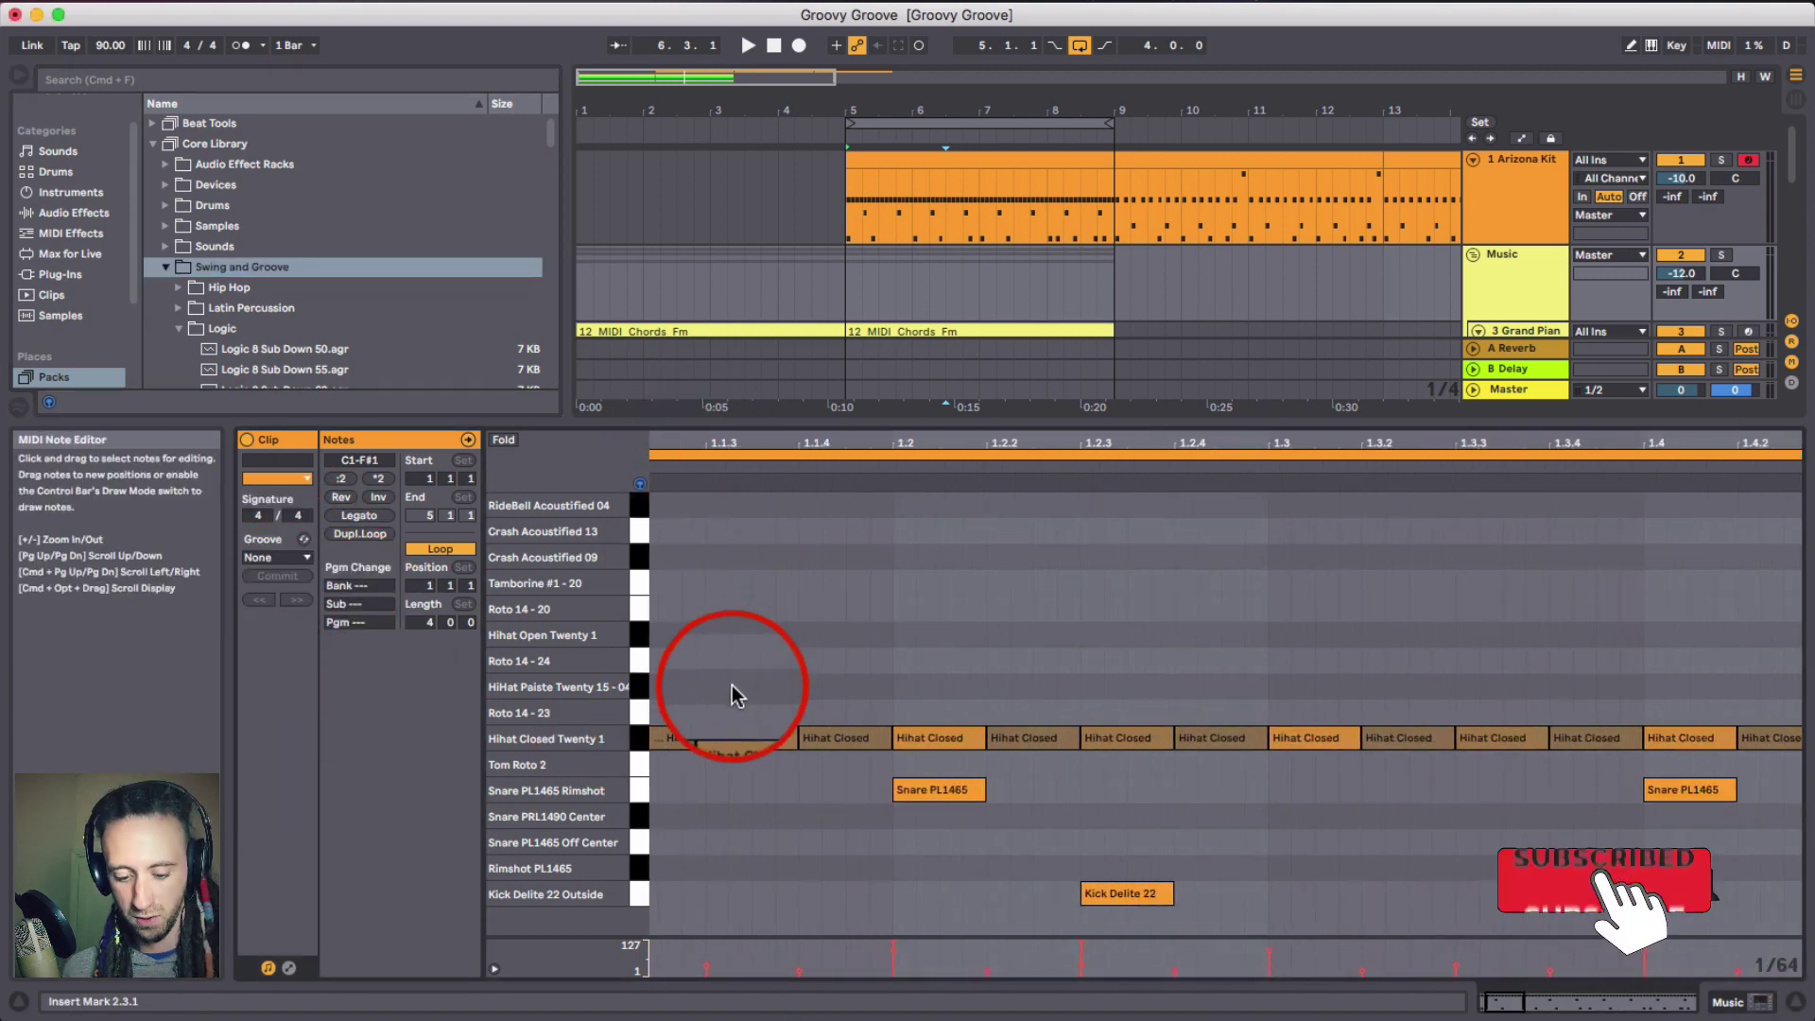
scroll(732, 683, "left", 4)
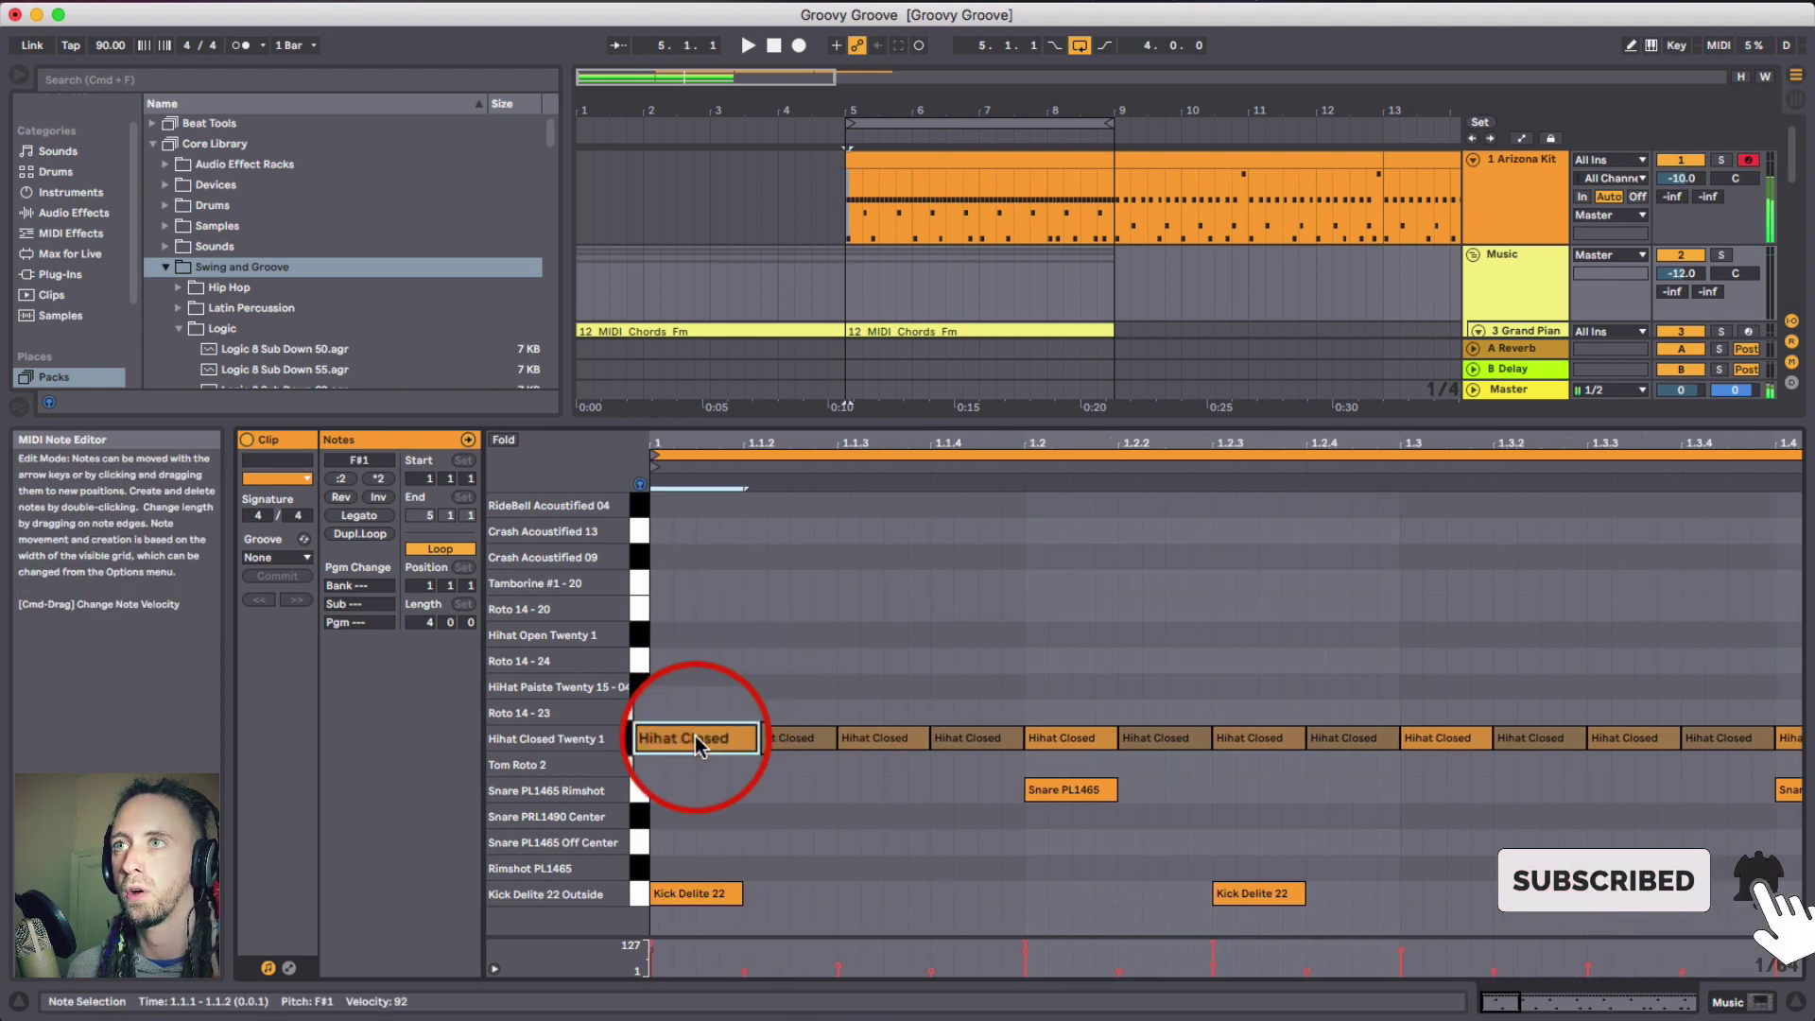
left_click_drag(695, 736, 906, 742)
left_click(959, 735)
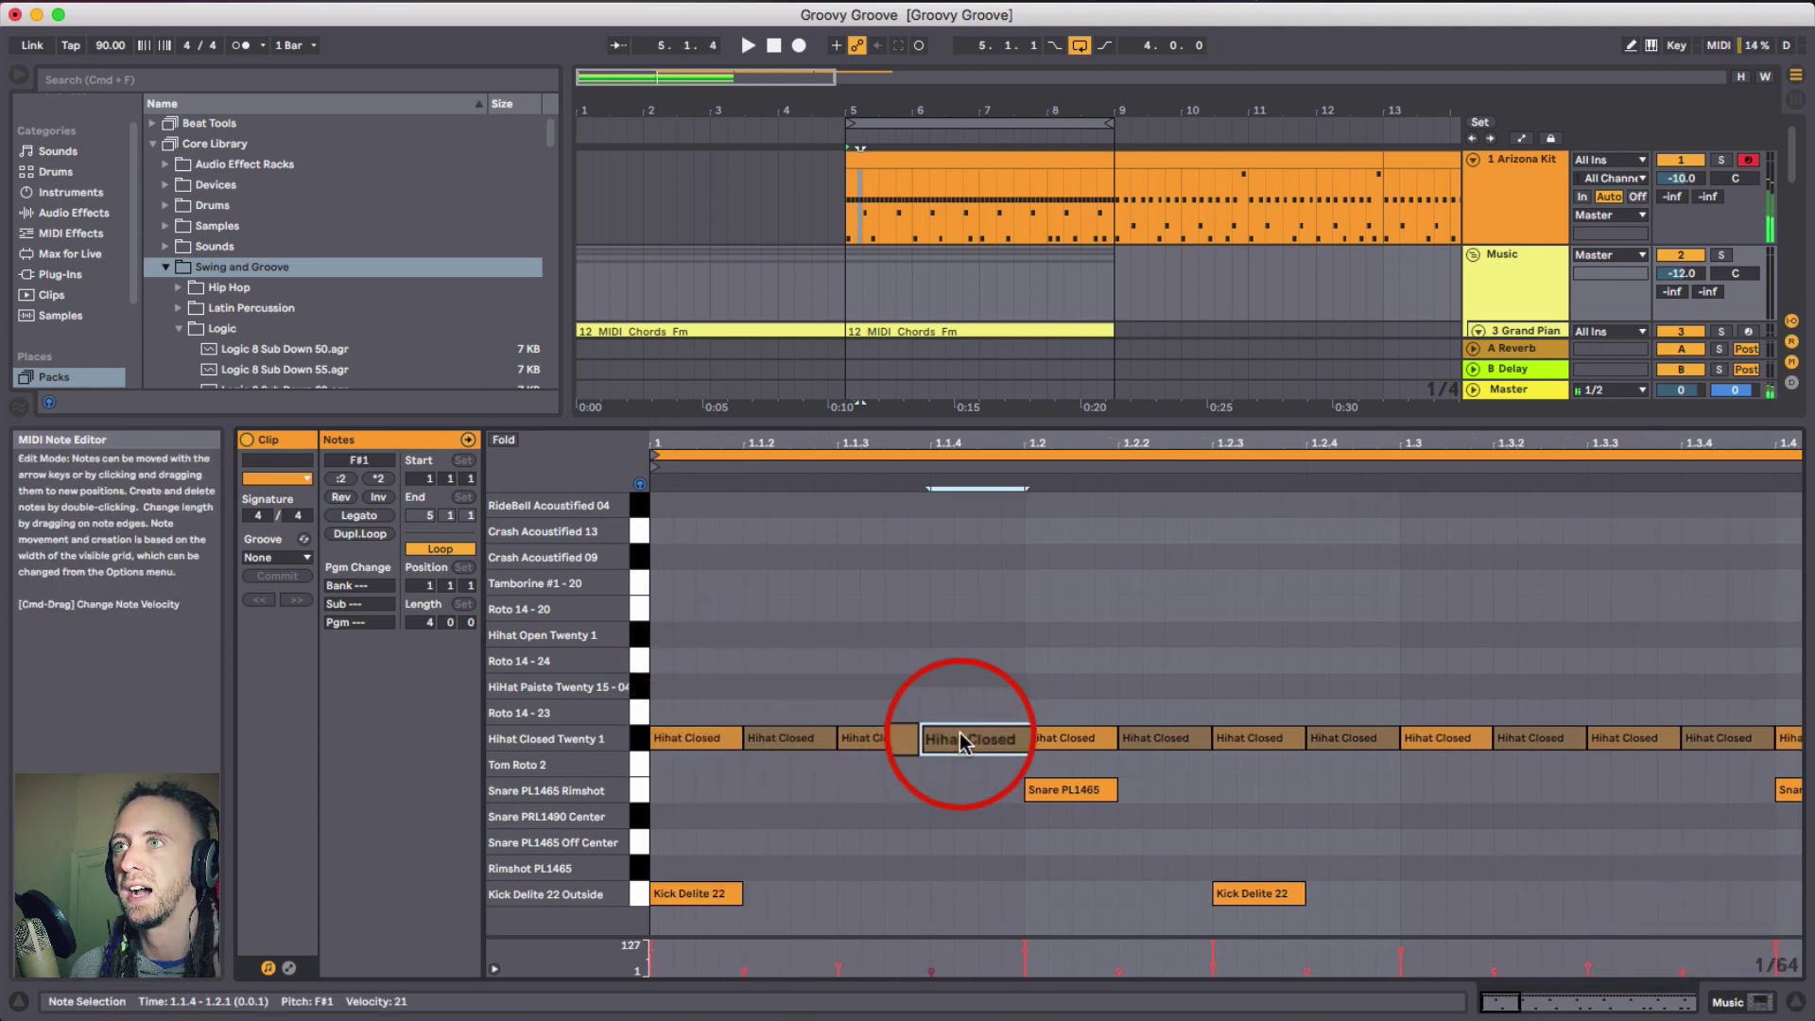
left_click(792, 745)
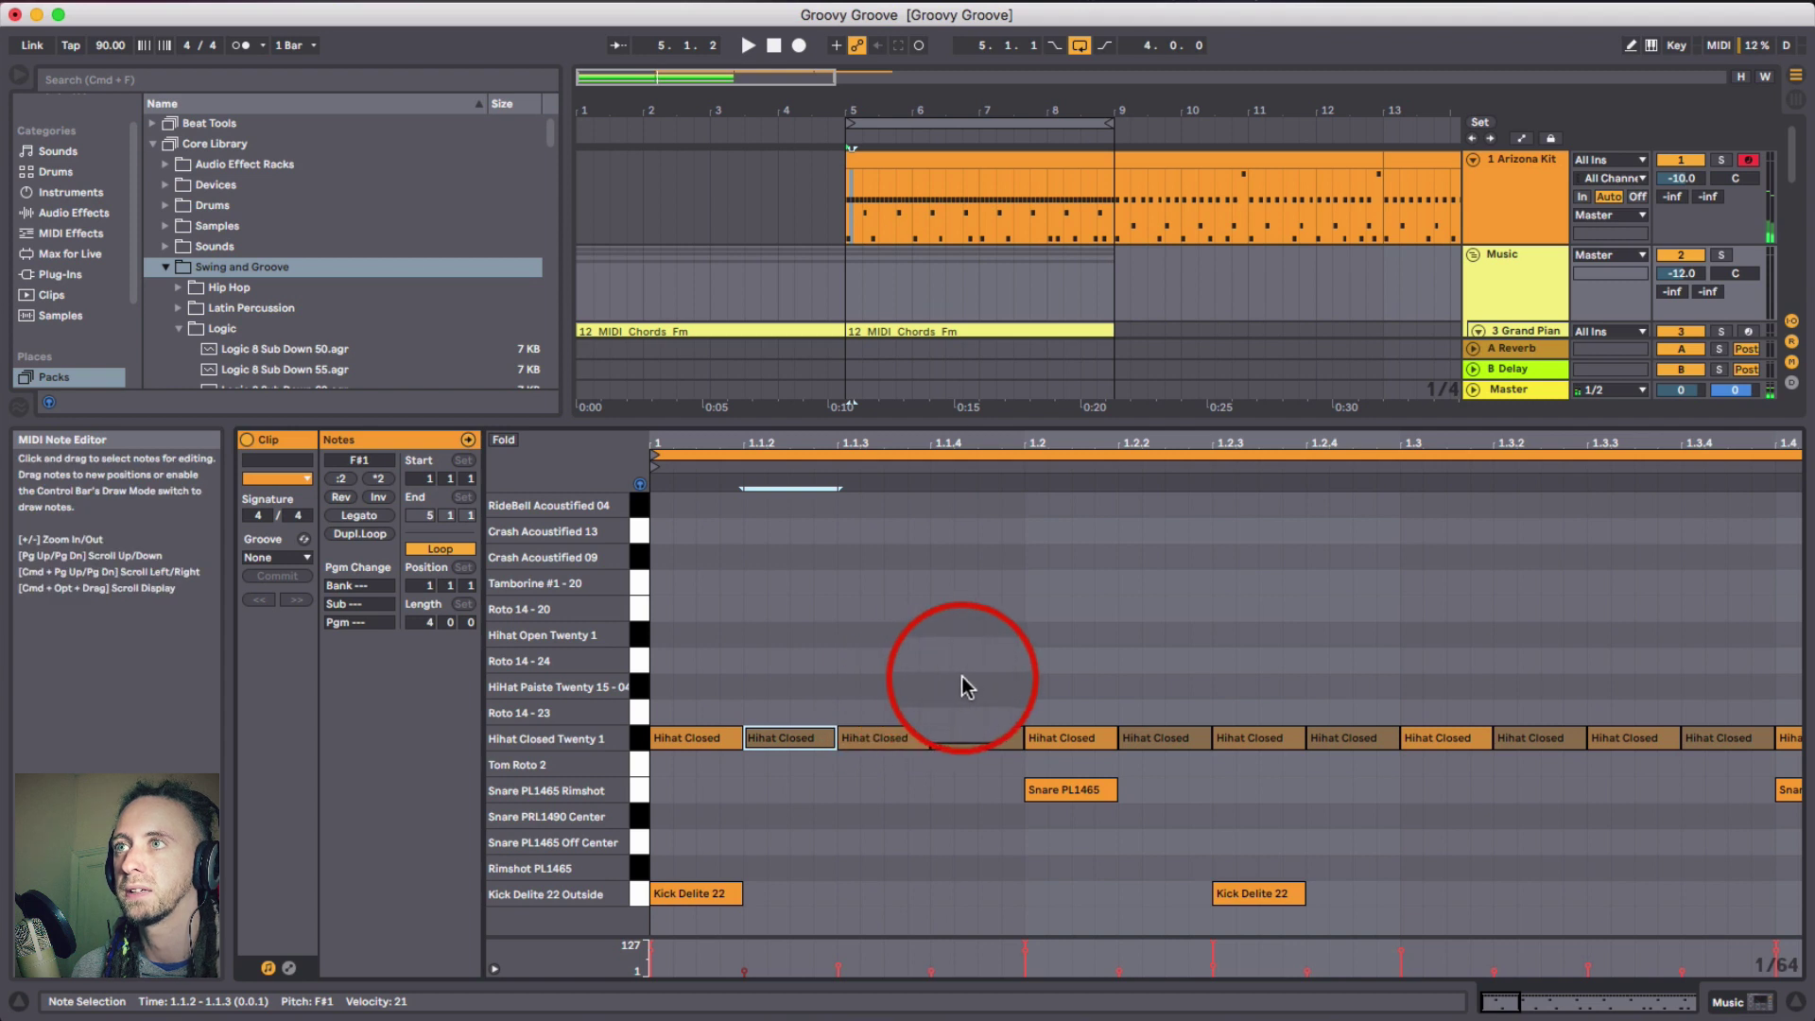
left_click(961, 739, "shift")
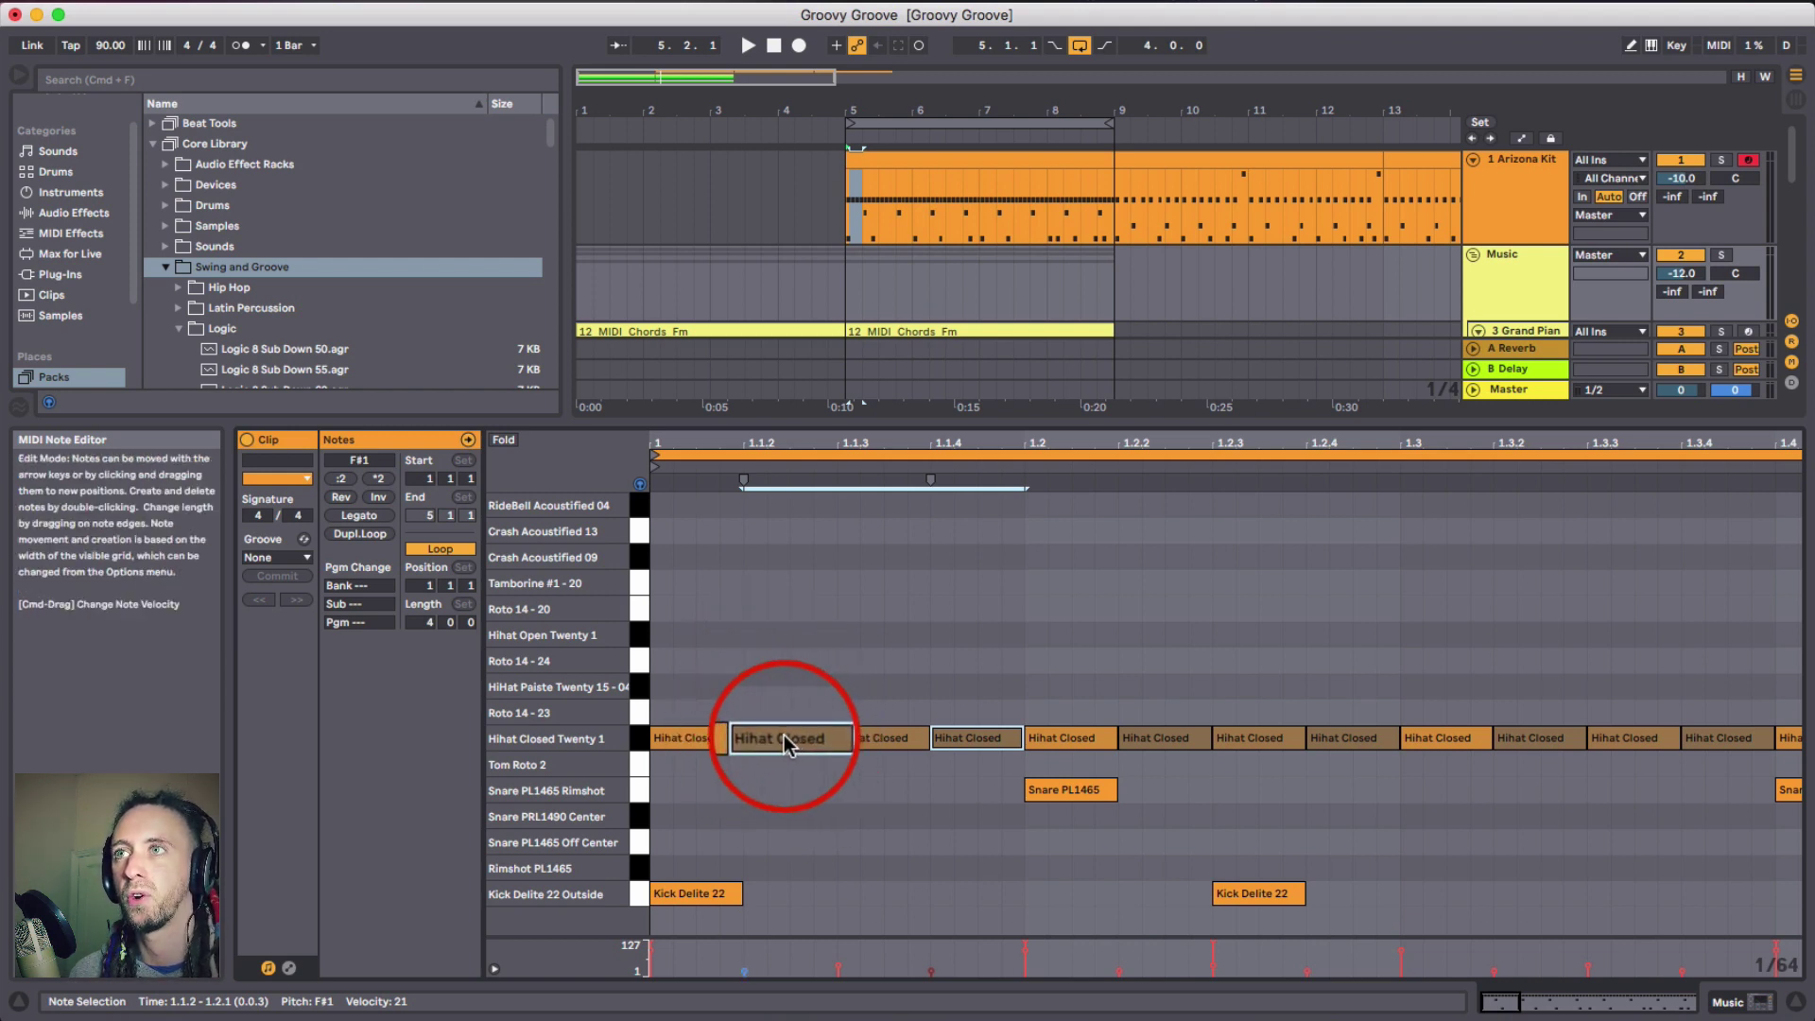
left_click(815, 652)
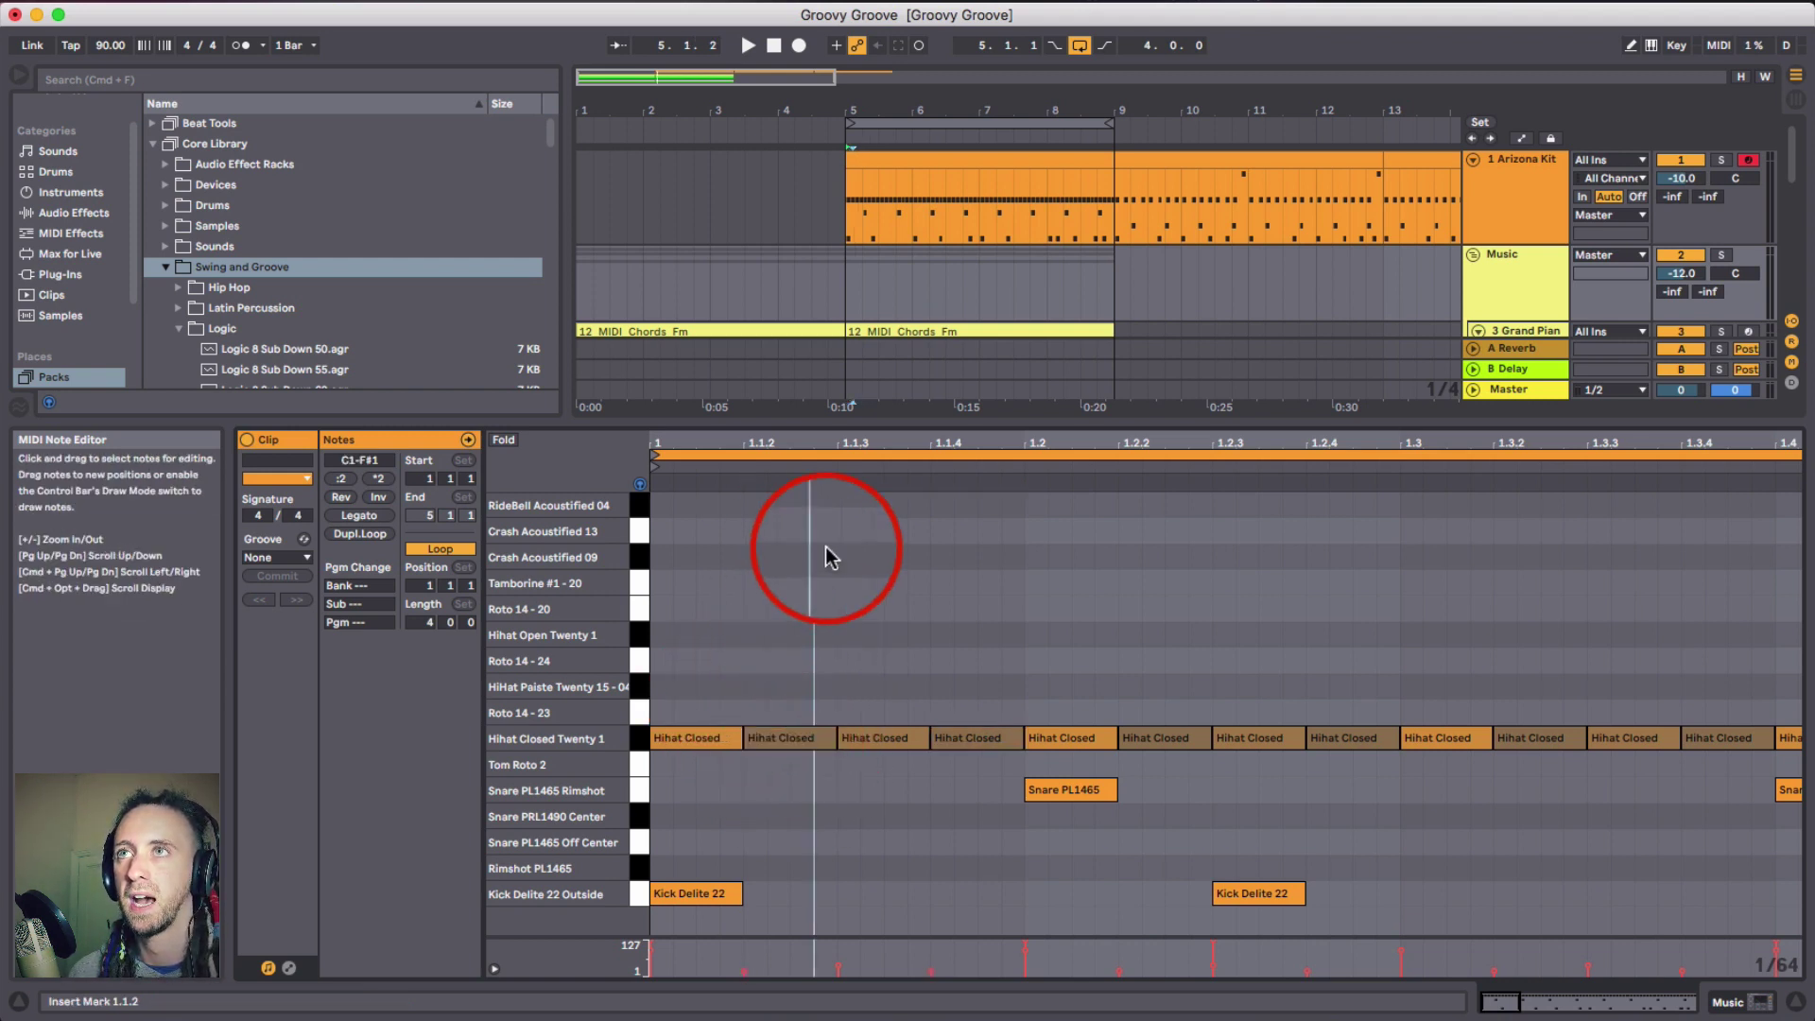
left_click_drag(762, 448, 697, 730)
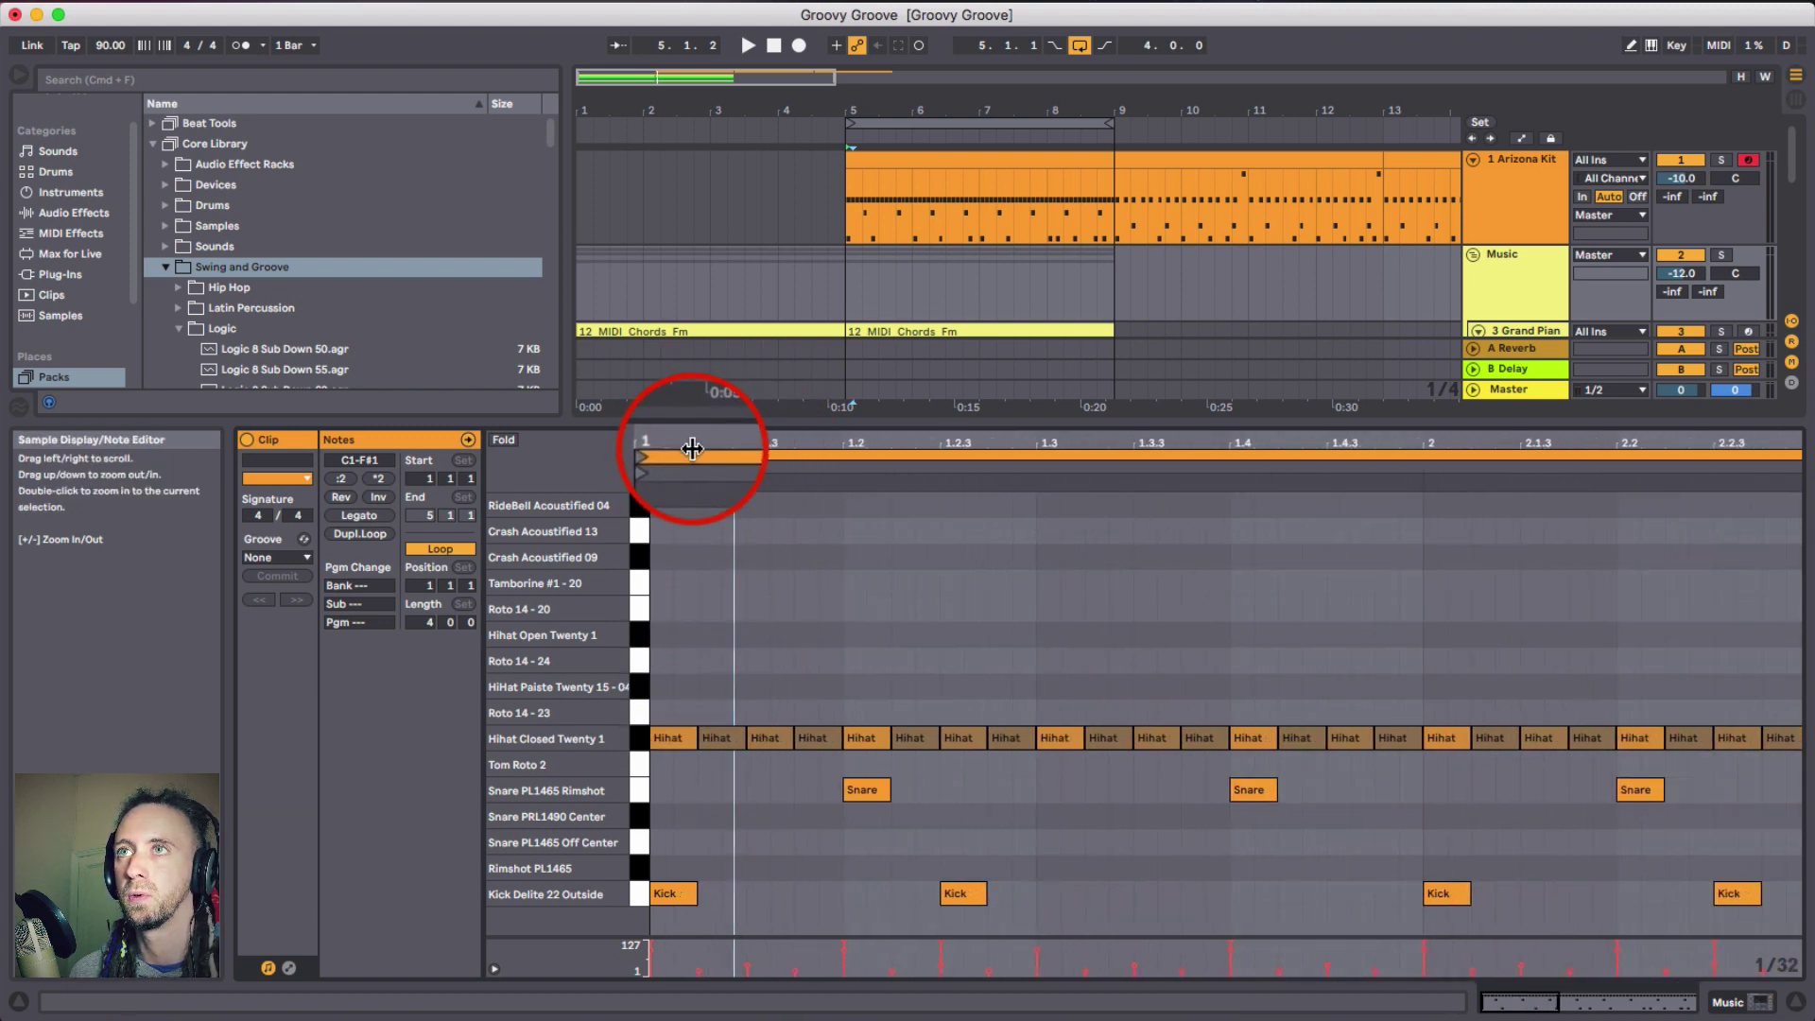
- Play all four bars, comparing the Logic 16 Swing 62 groove against None
left_click_drag(696, 443, 668, 450)
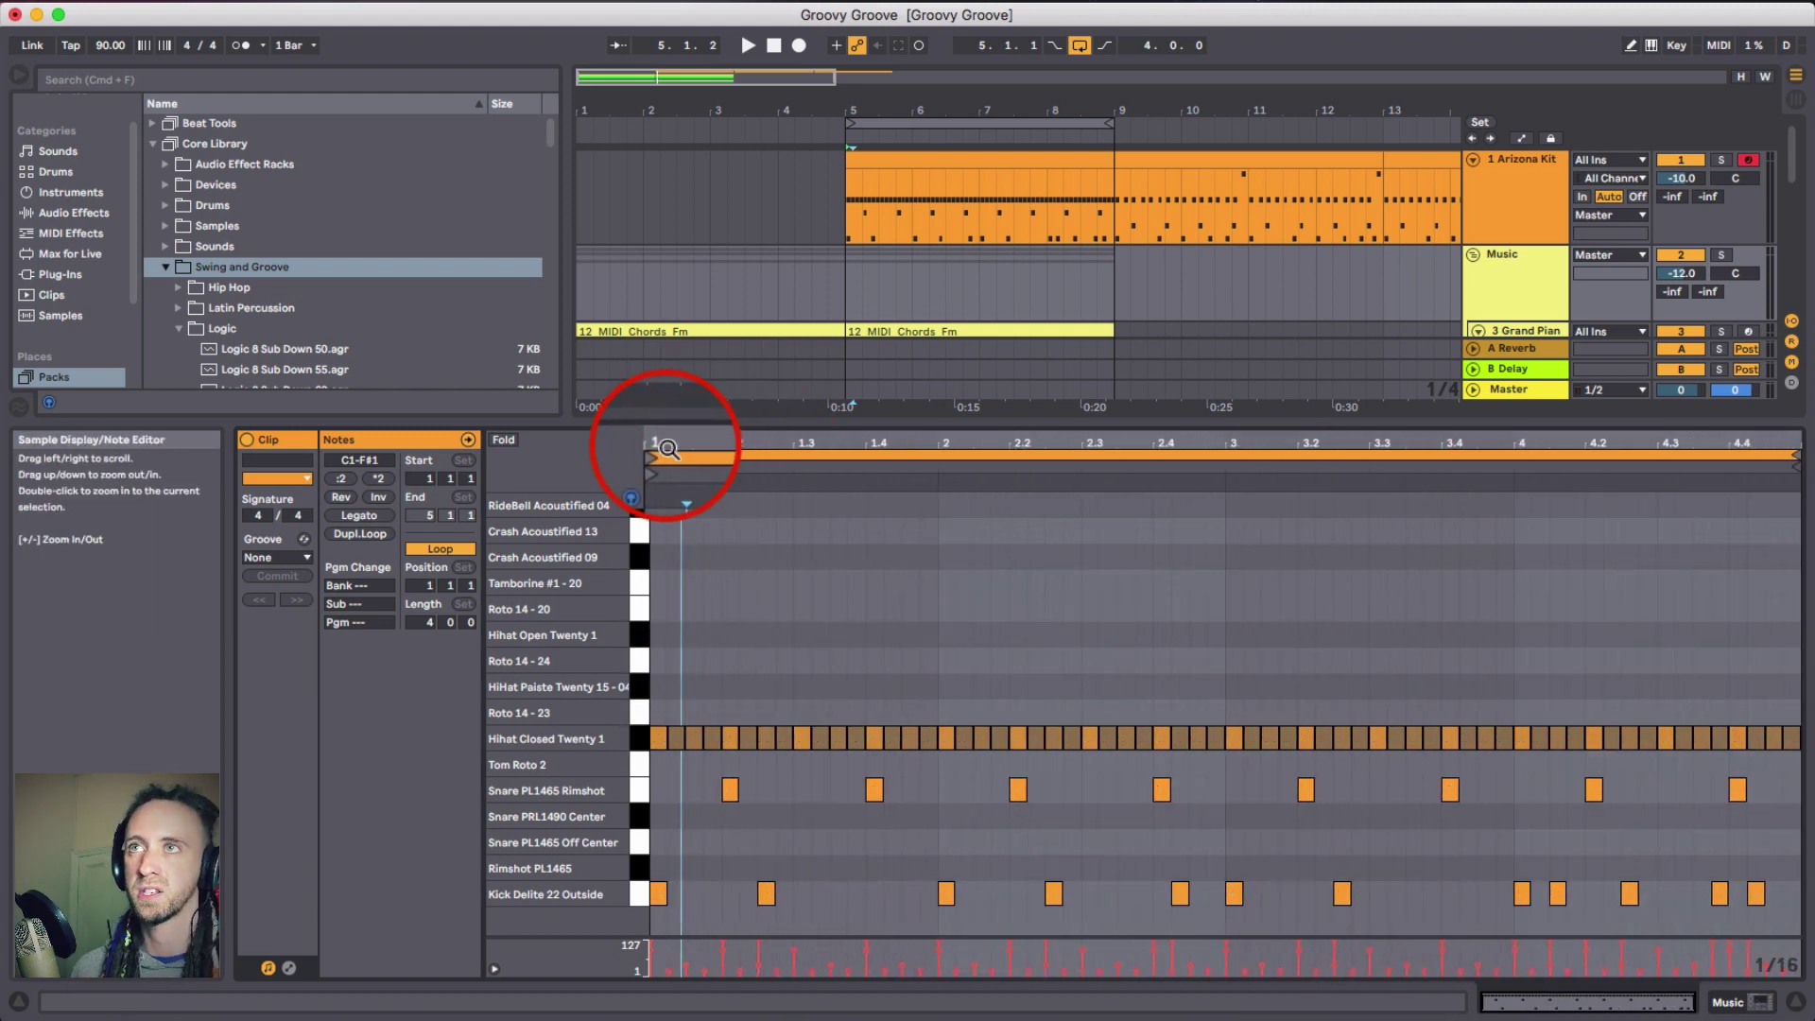
key("space")
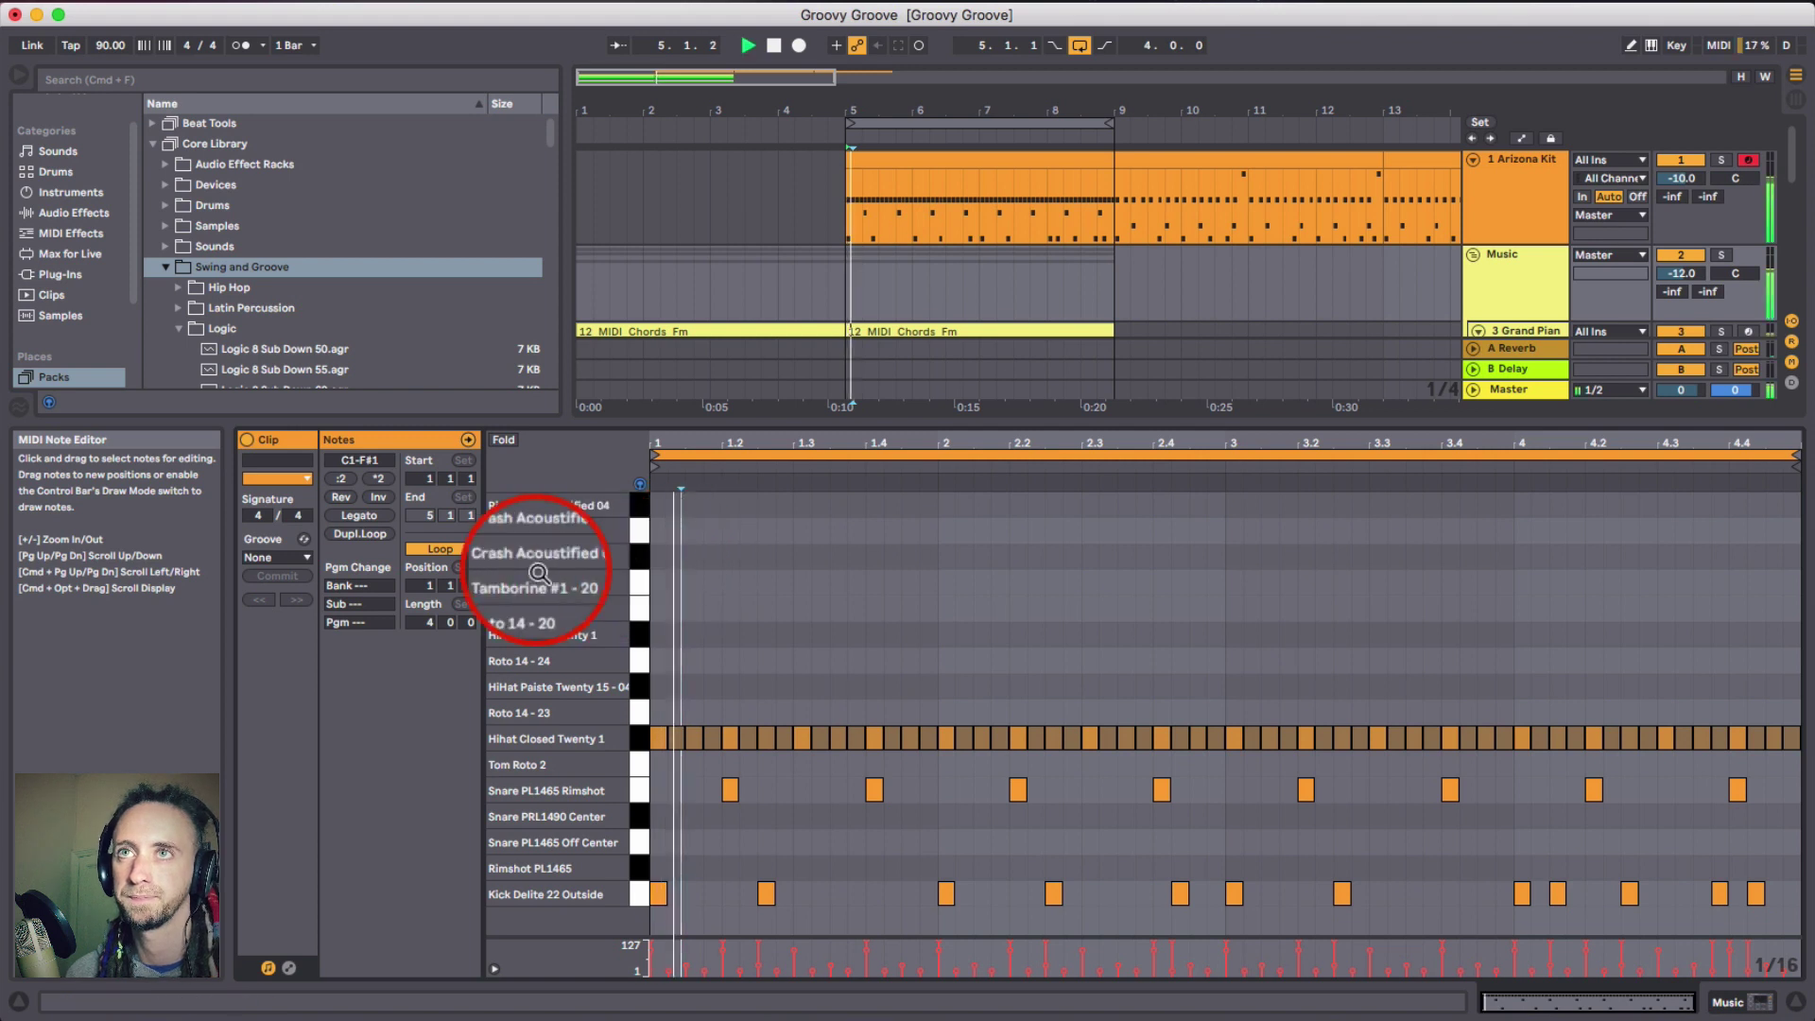
left_click(309, 558)
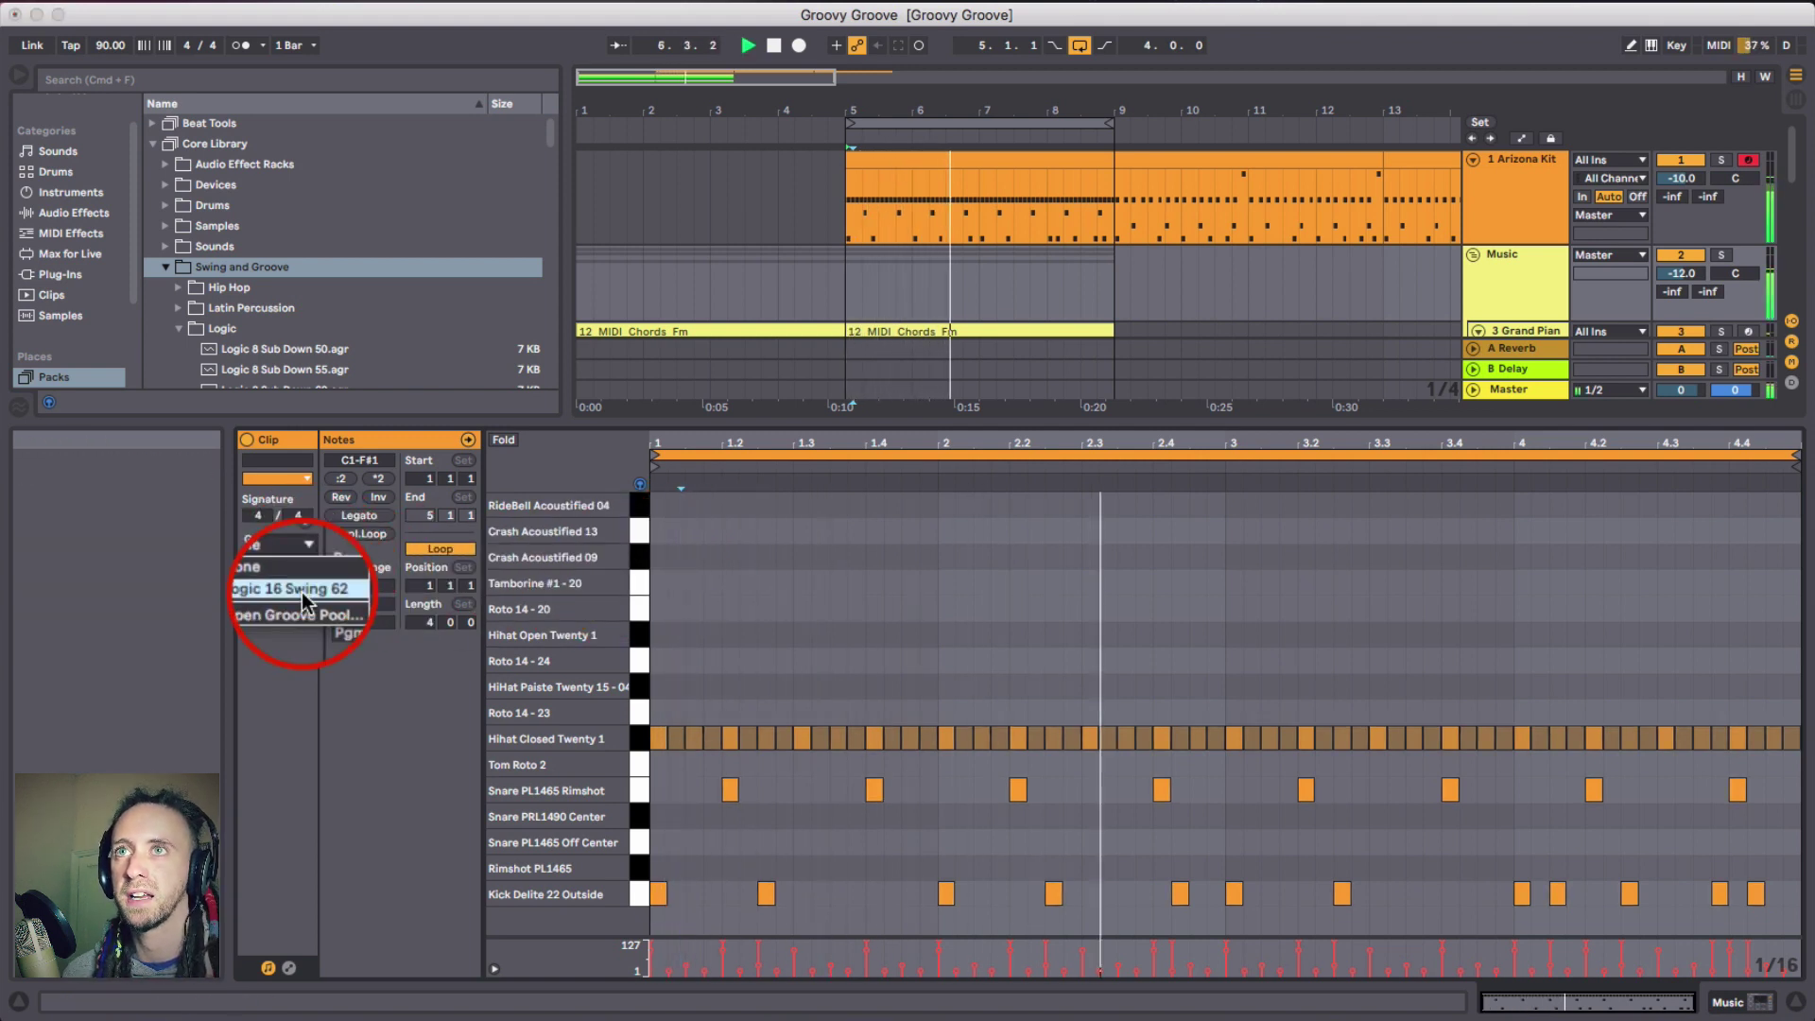
left_click(302, 591)
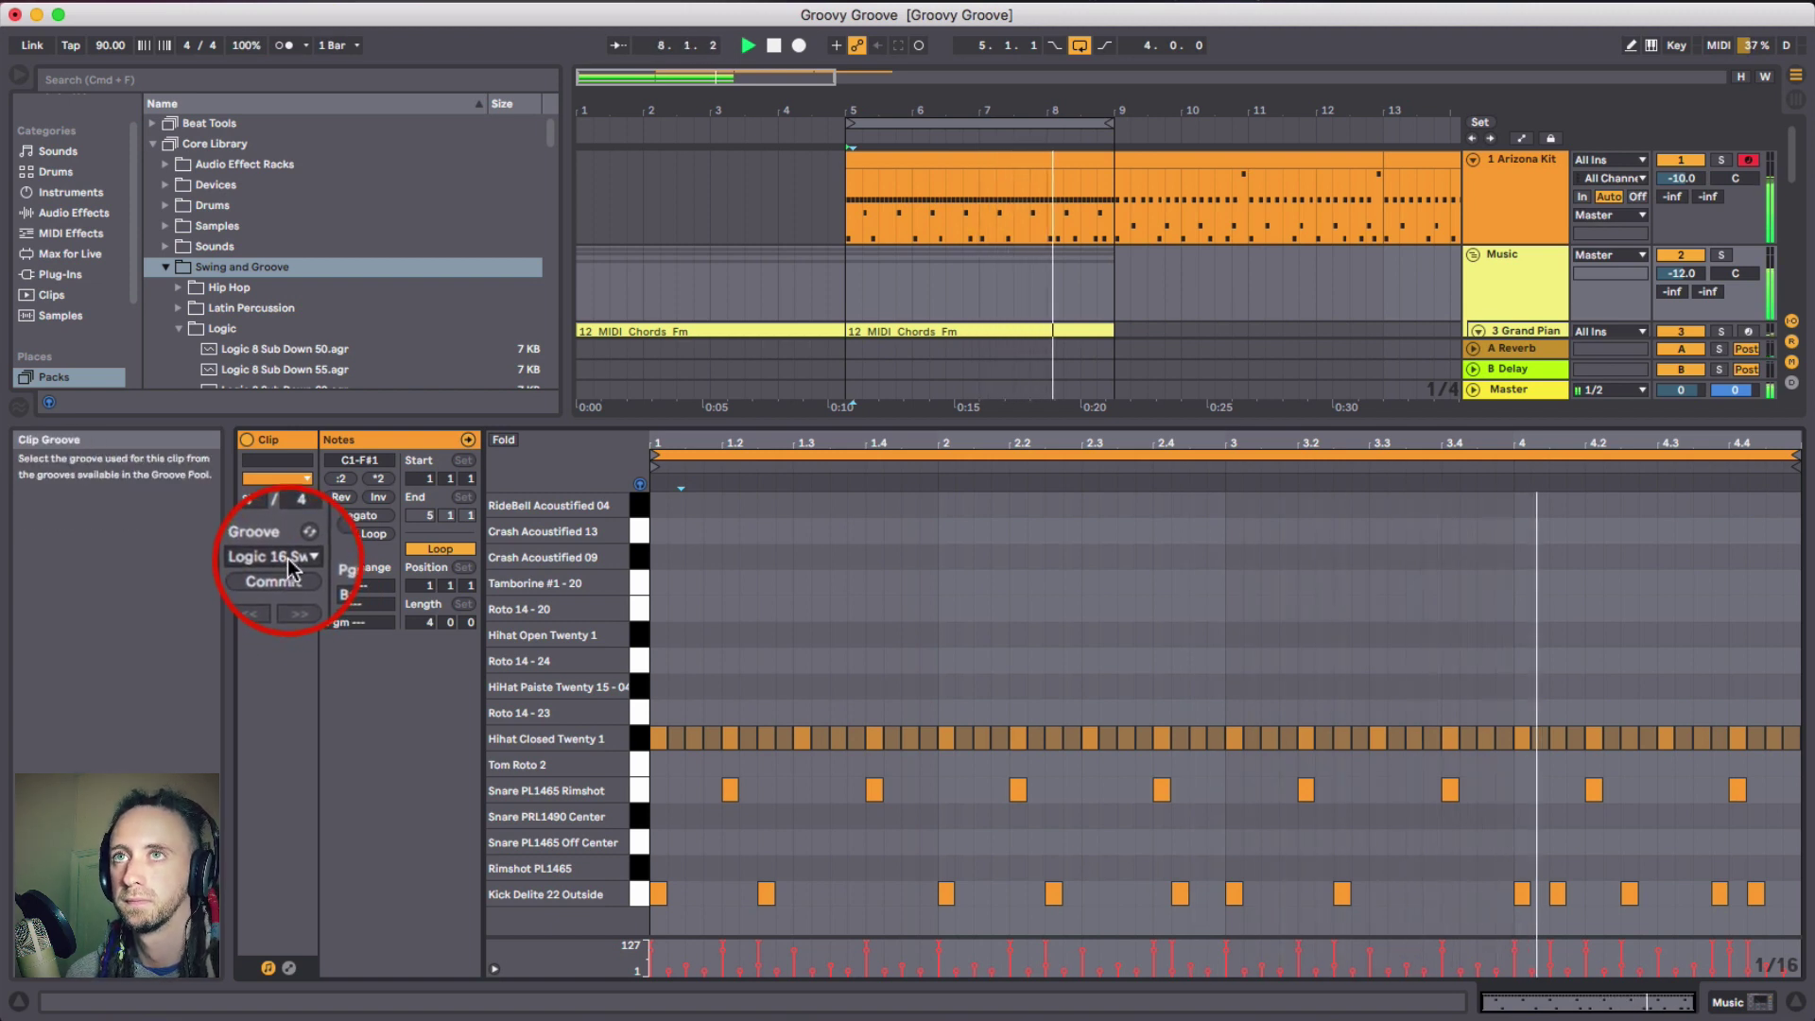
left_click(287, 559)
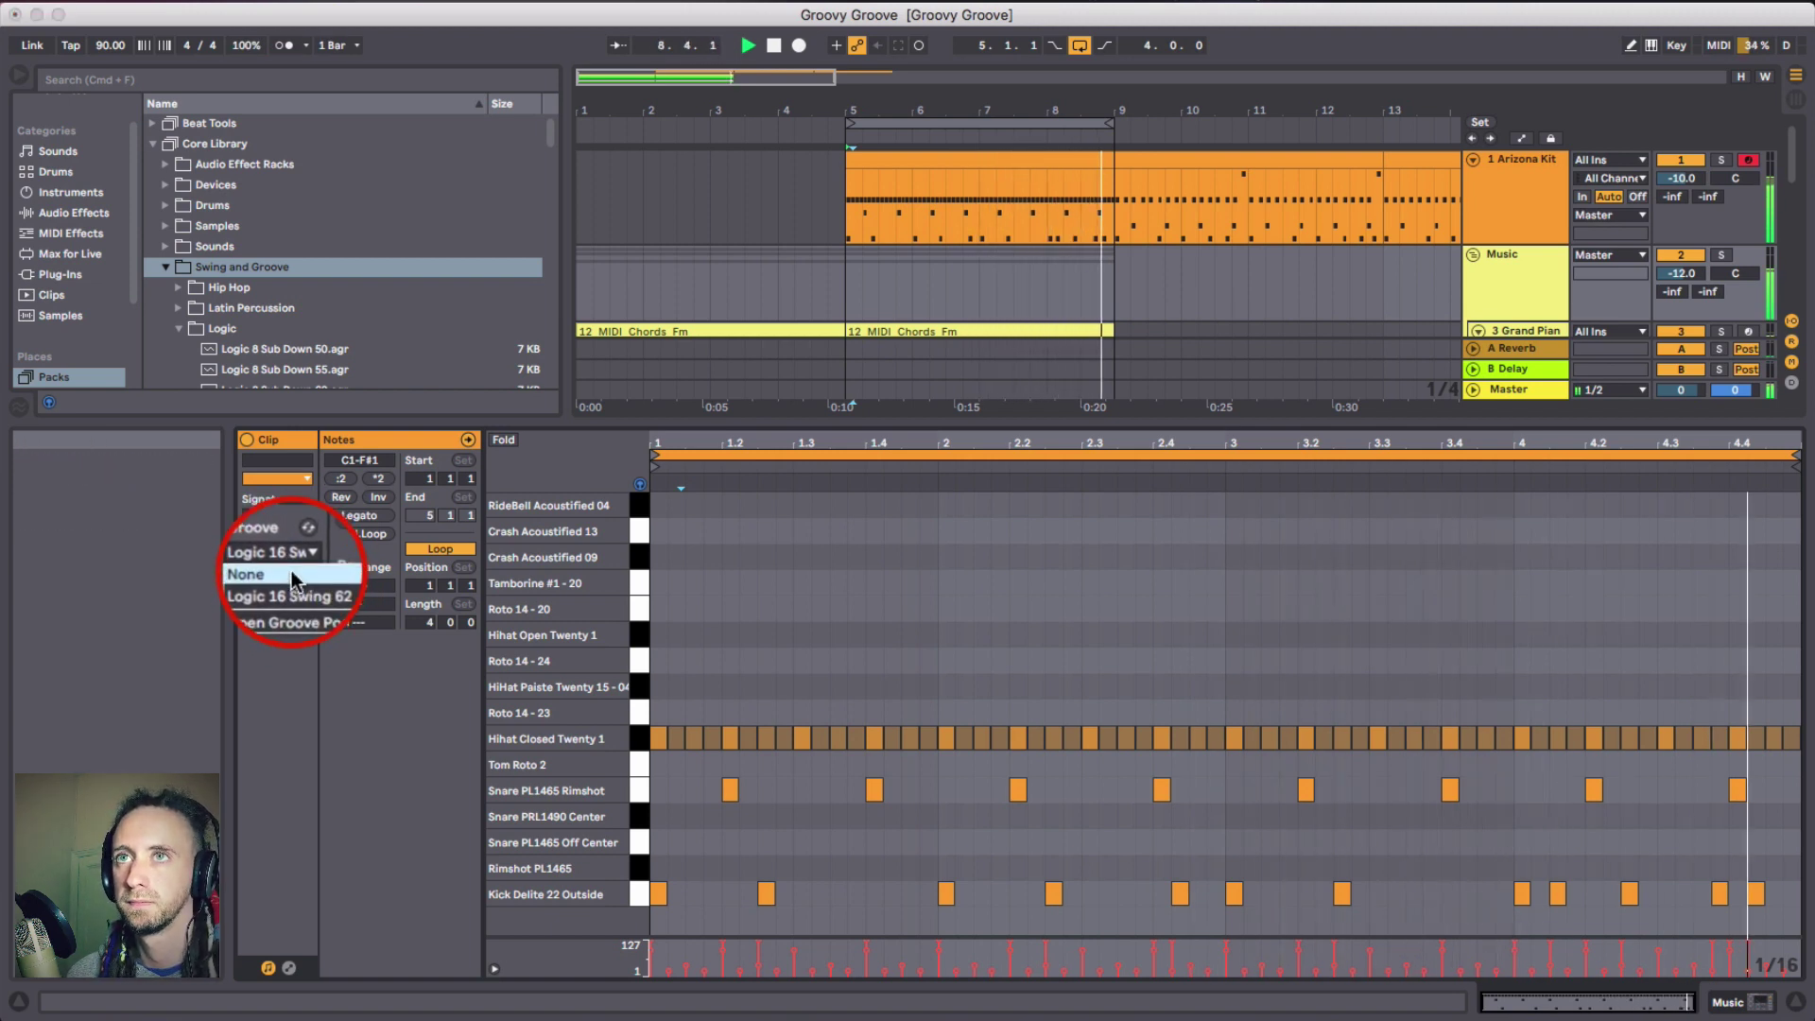
left_click(291, 570)
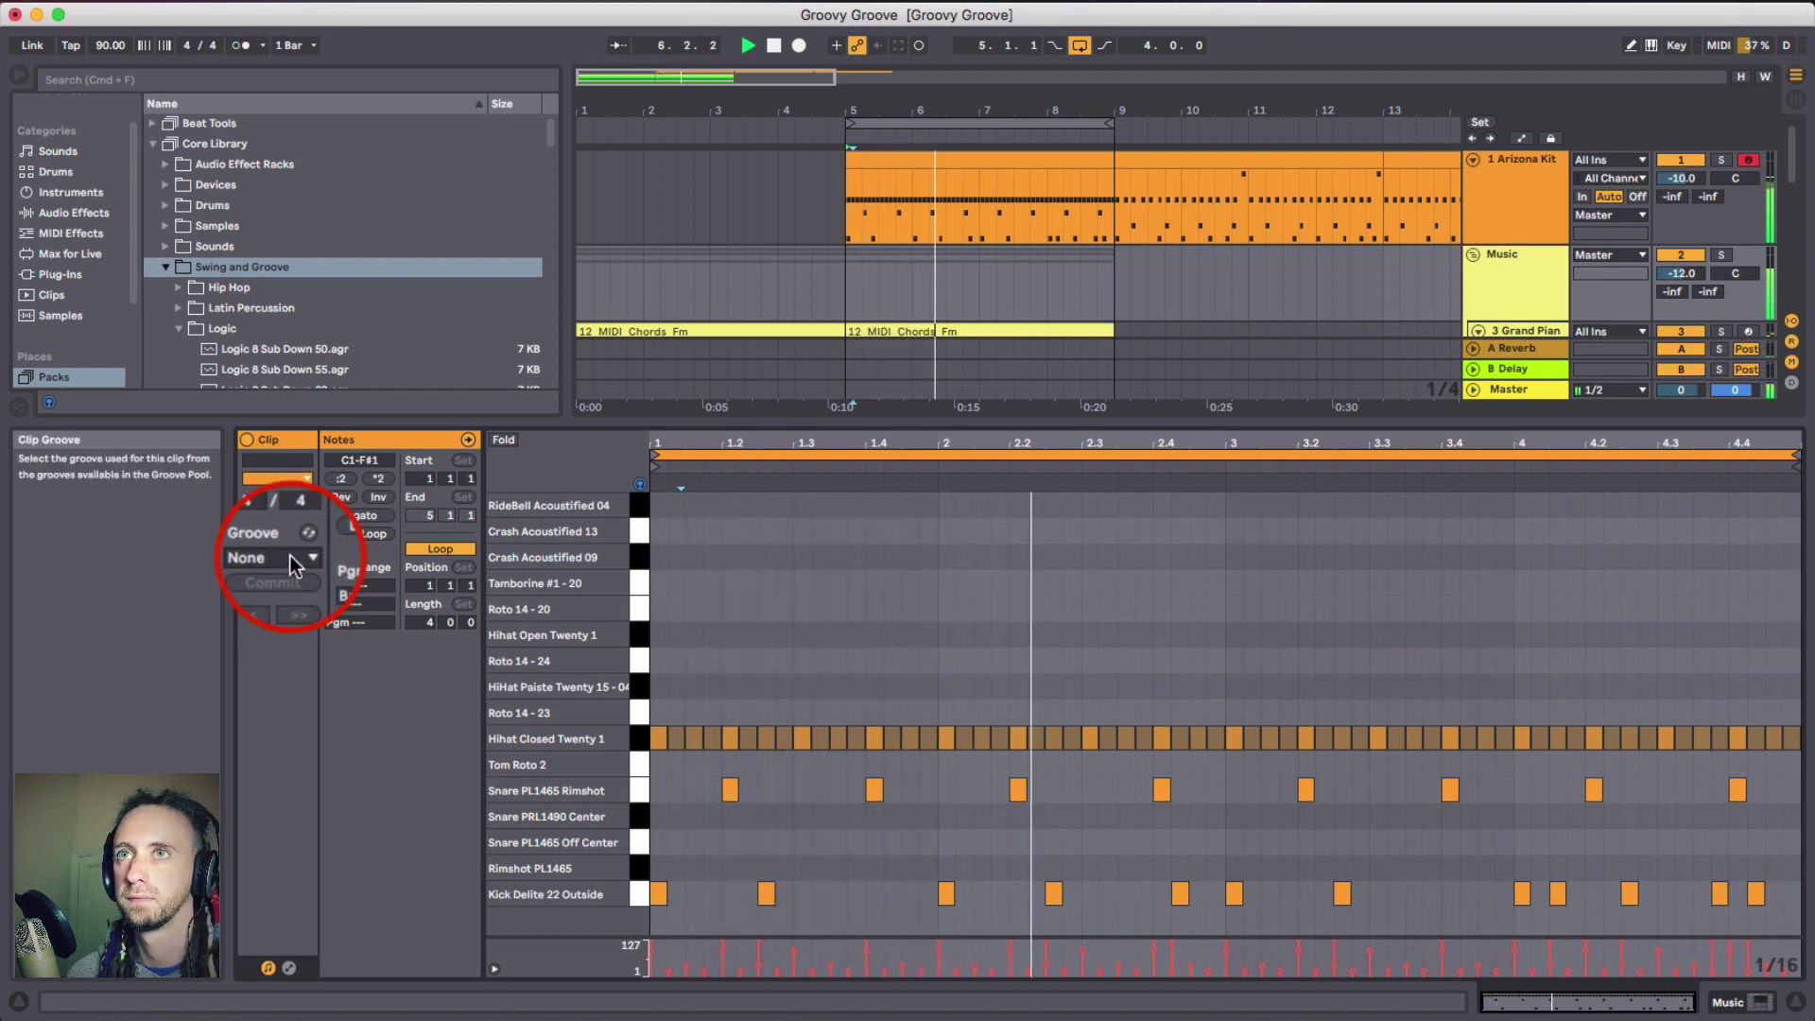
left_click(290, 554)
left_click(300, 596)
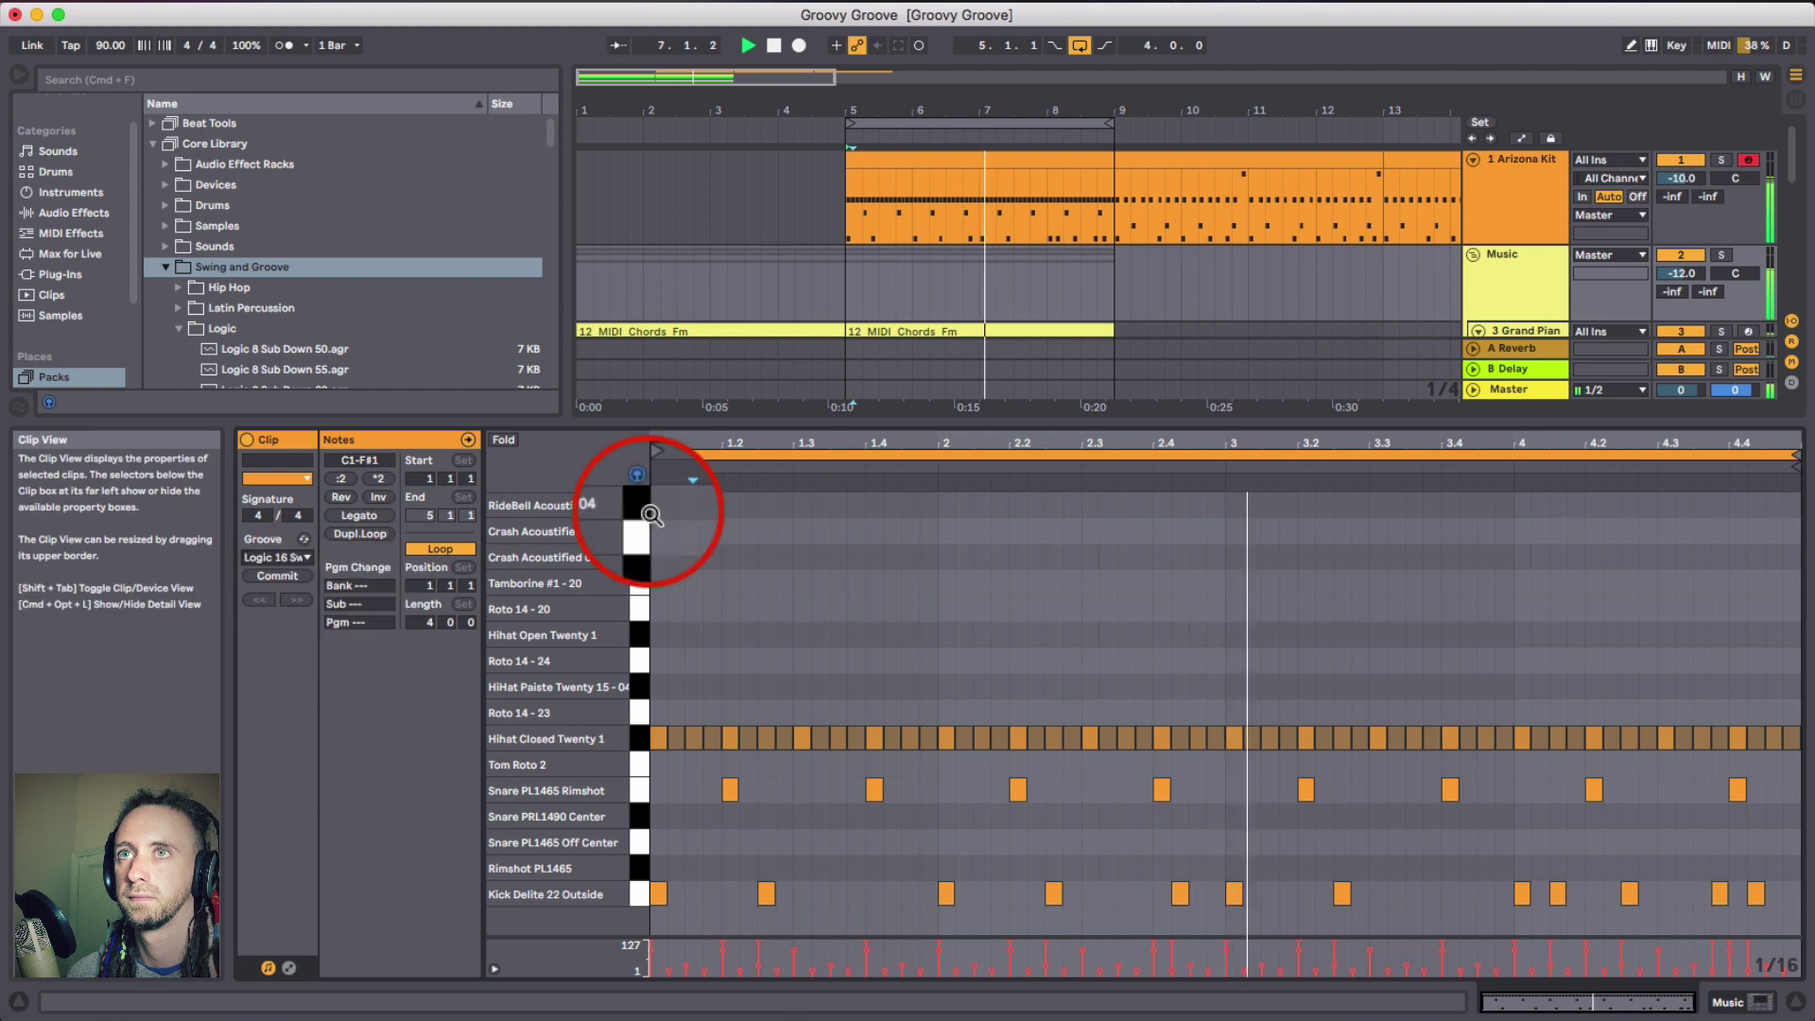
- Solo the Arizona Kit track and compare again, ending on Logic 16 Swing 62
left_click(1718, 160)
left_click(1721, 161)
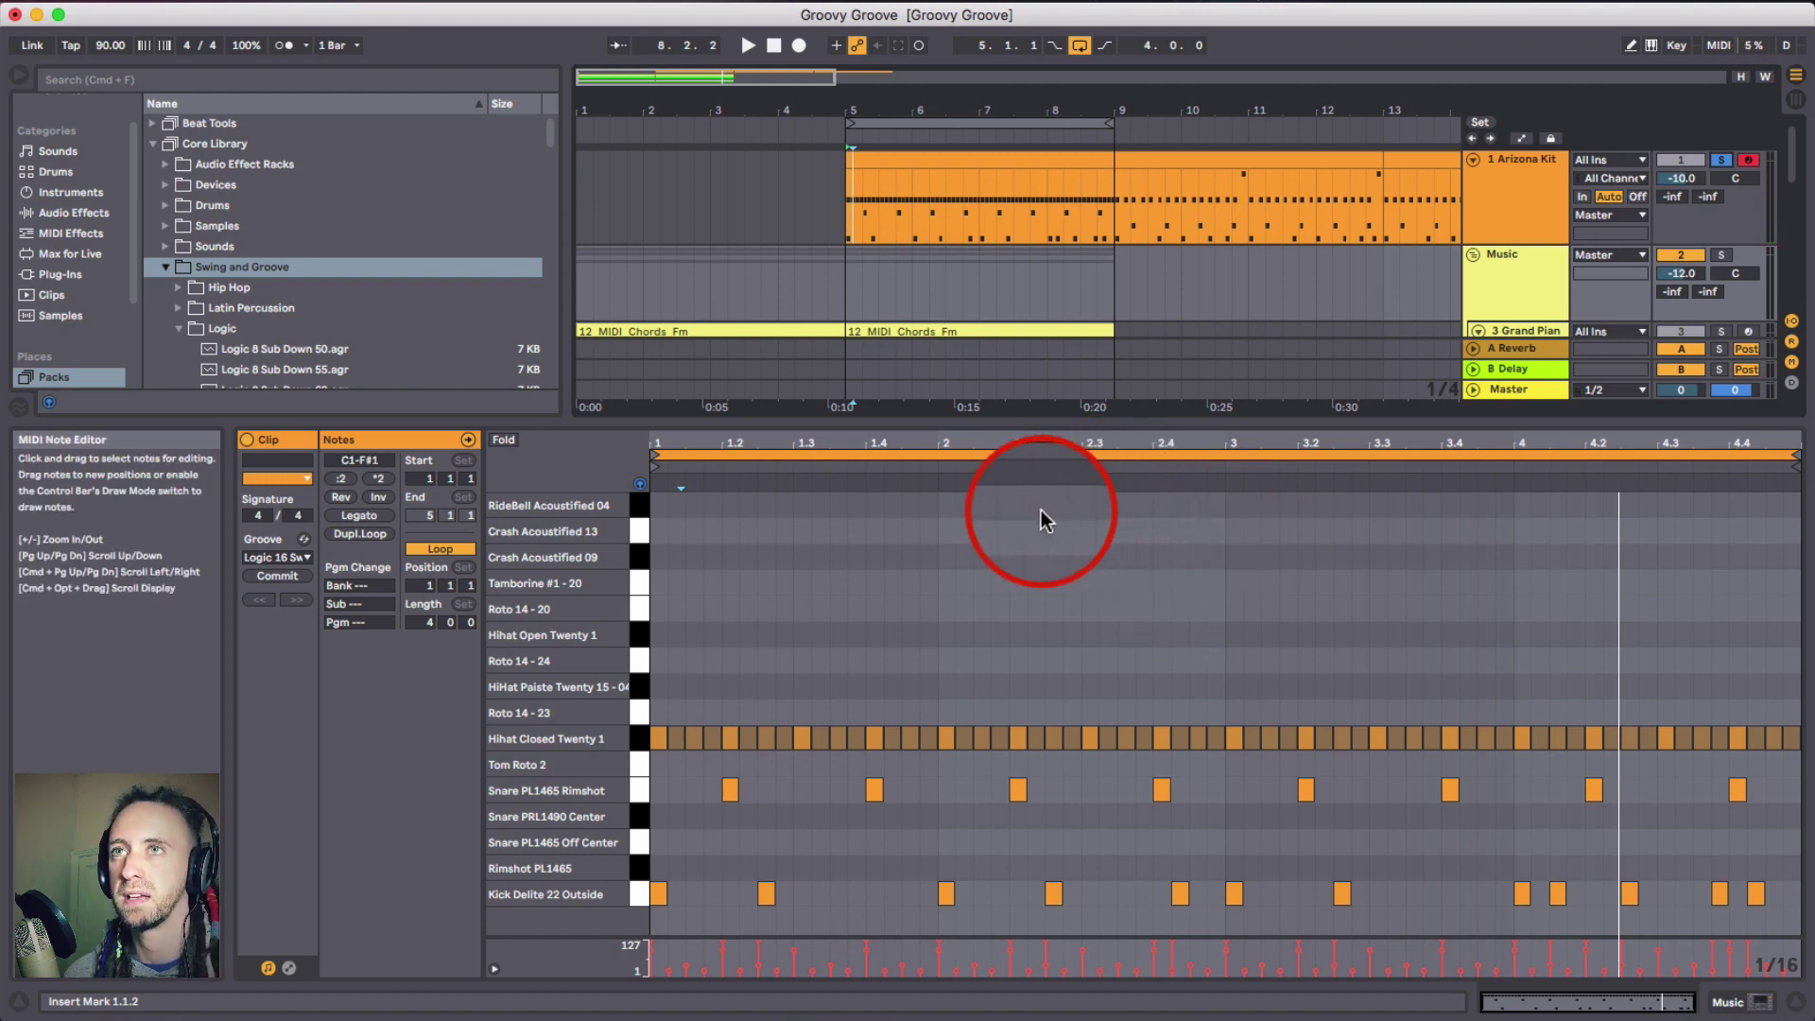
left_click(298, 557)
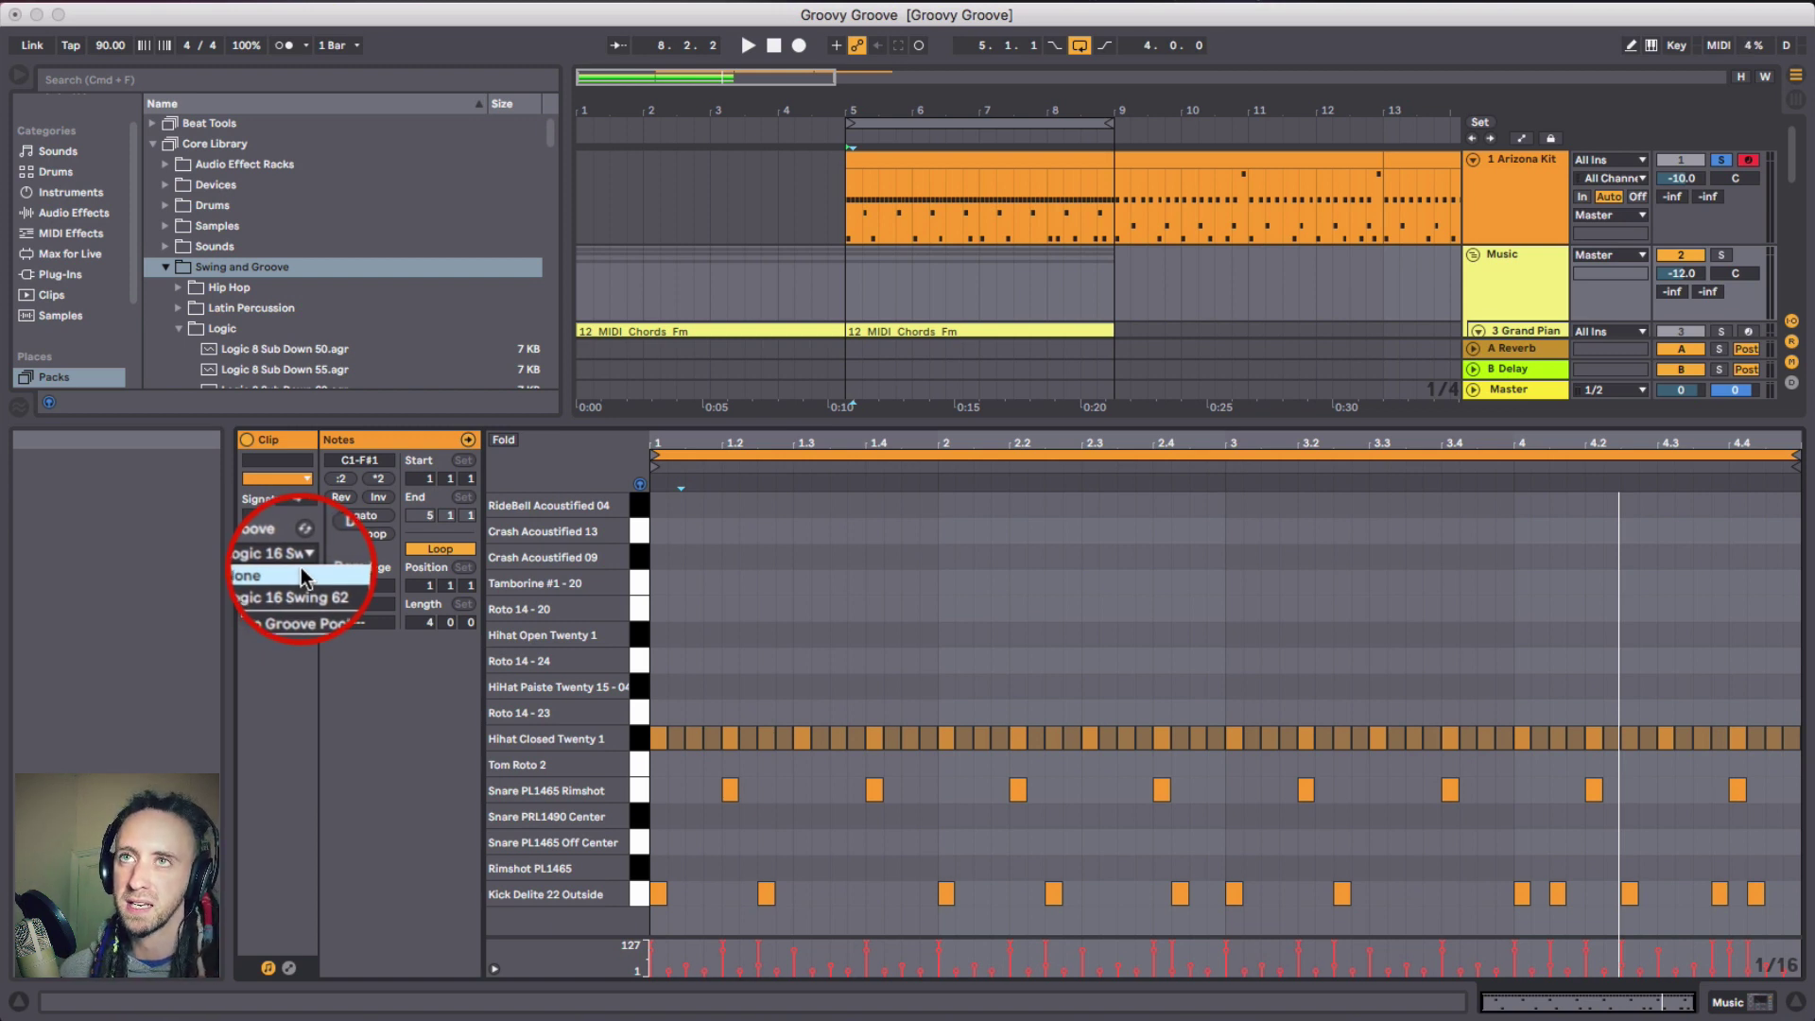
left_click(302, 573)
key("space")
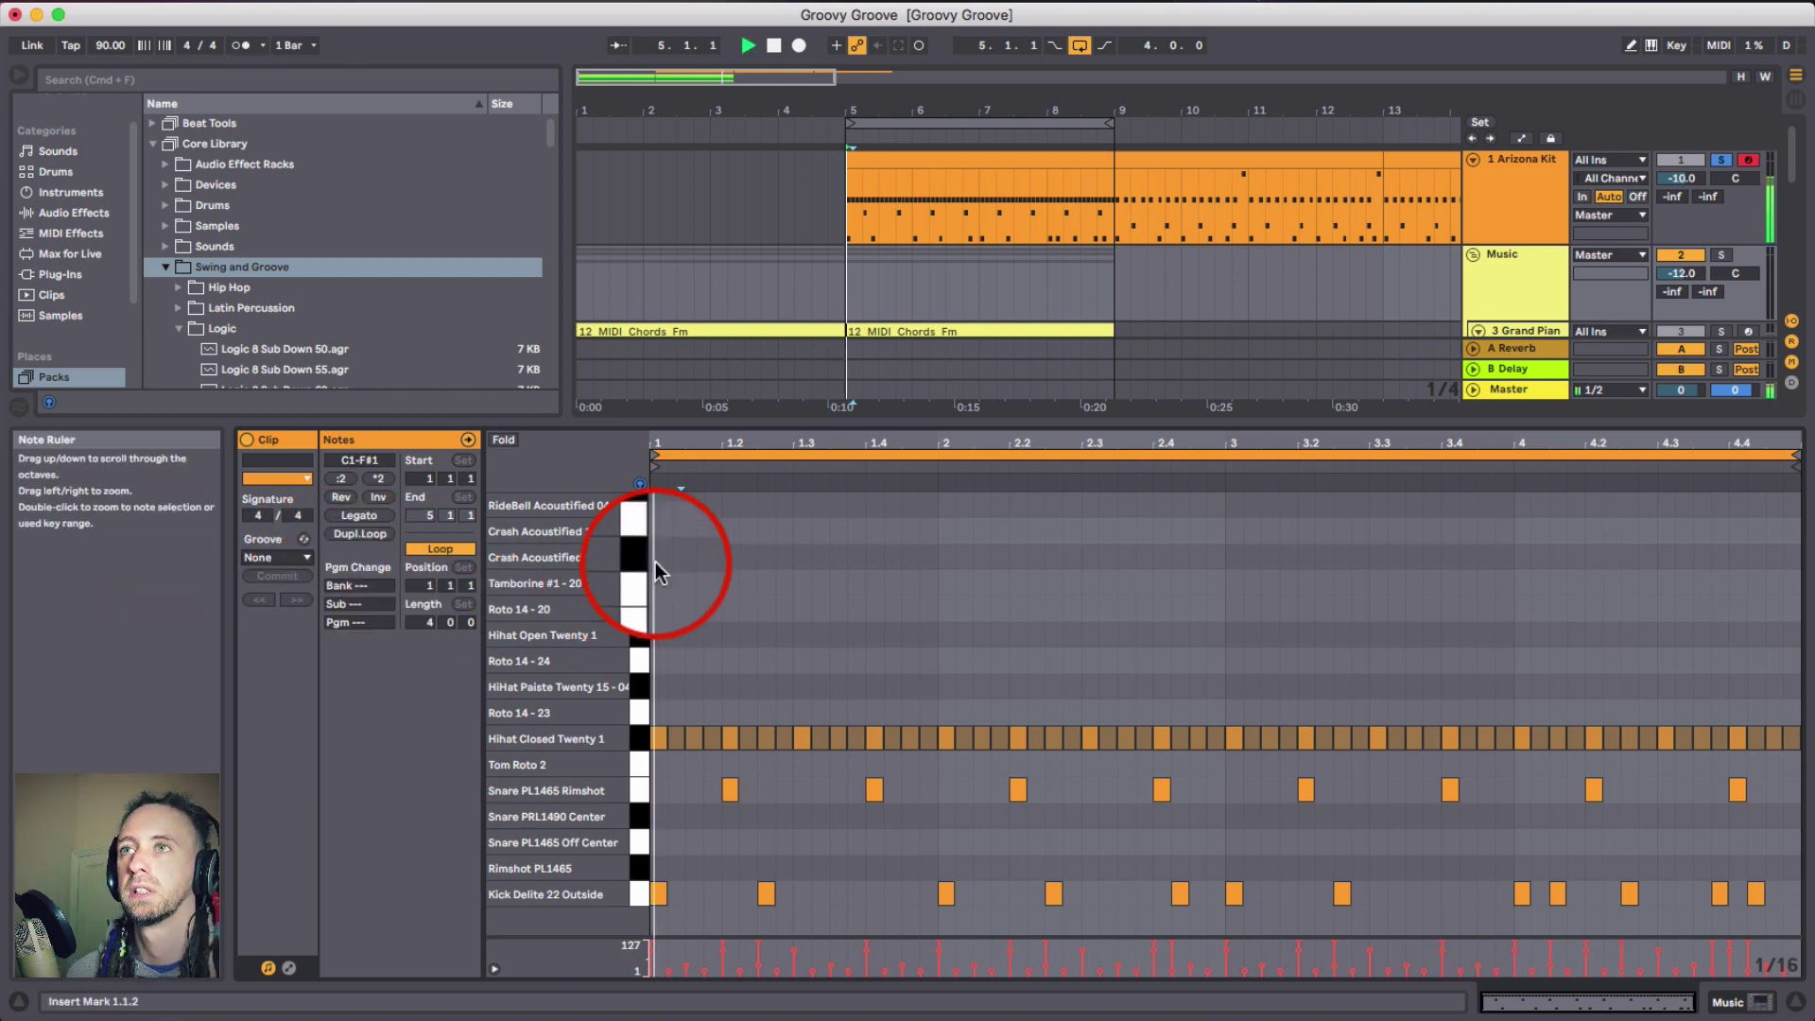
left_click(308, 556)
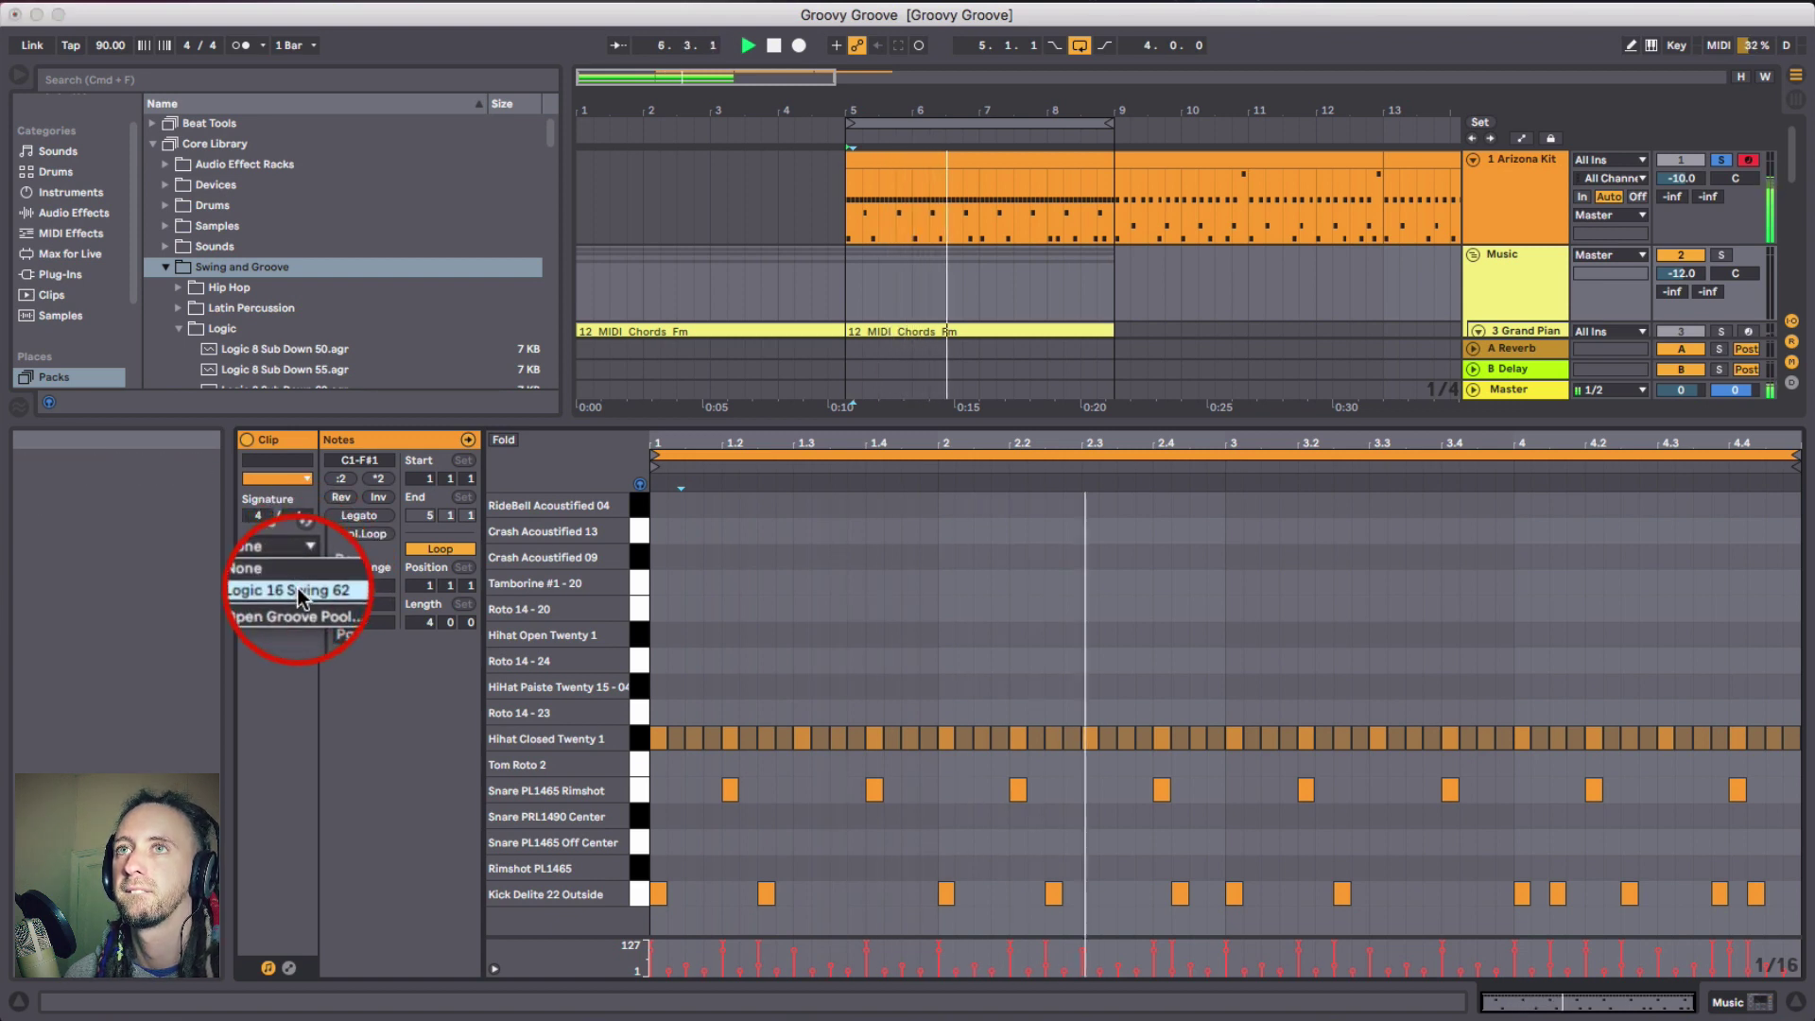
left_click(299, 591)
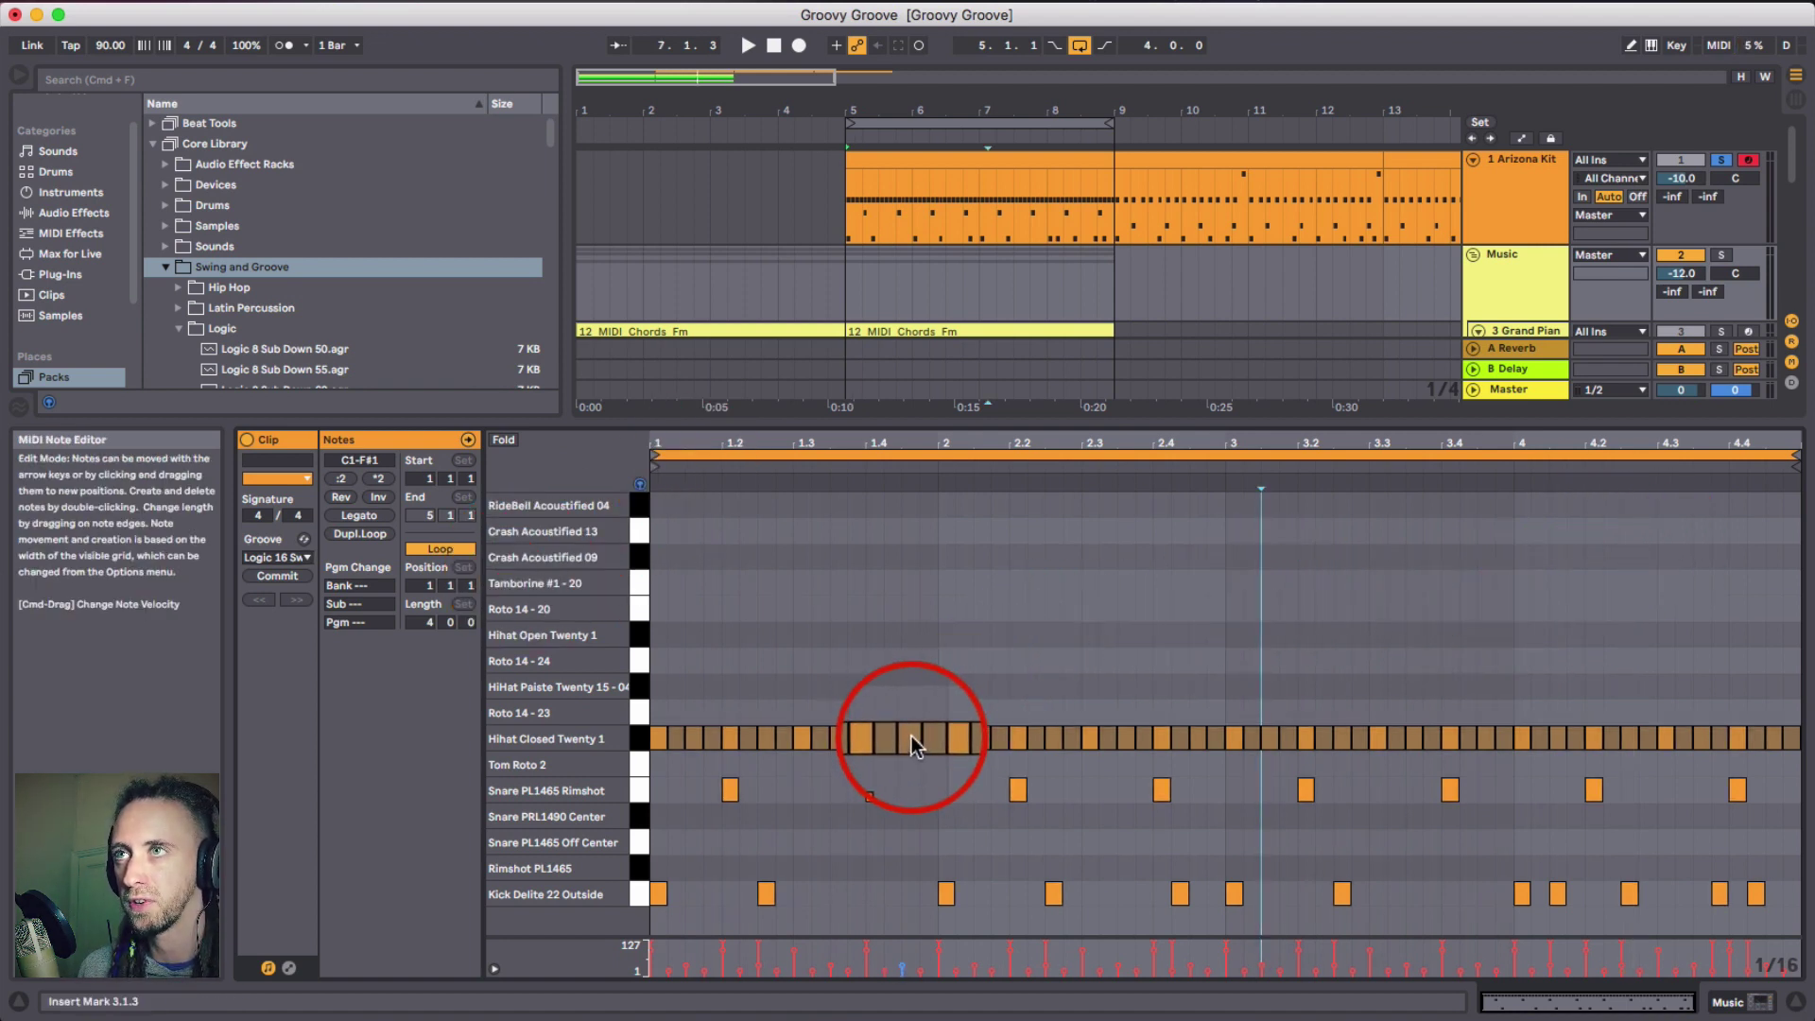
- With groove at None, move two closed hi-hat hits onto the Hihat Open Twenty 1 row
left_click(286, 555)
left_click(293, 570)
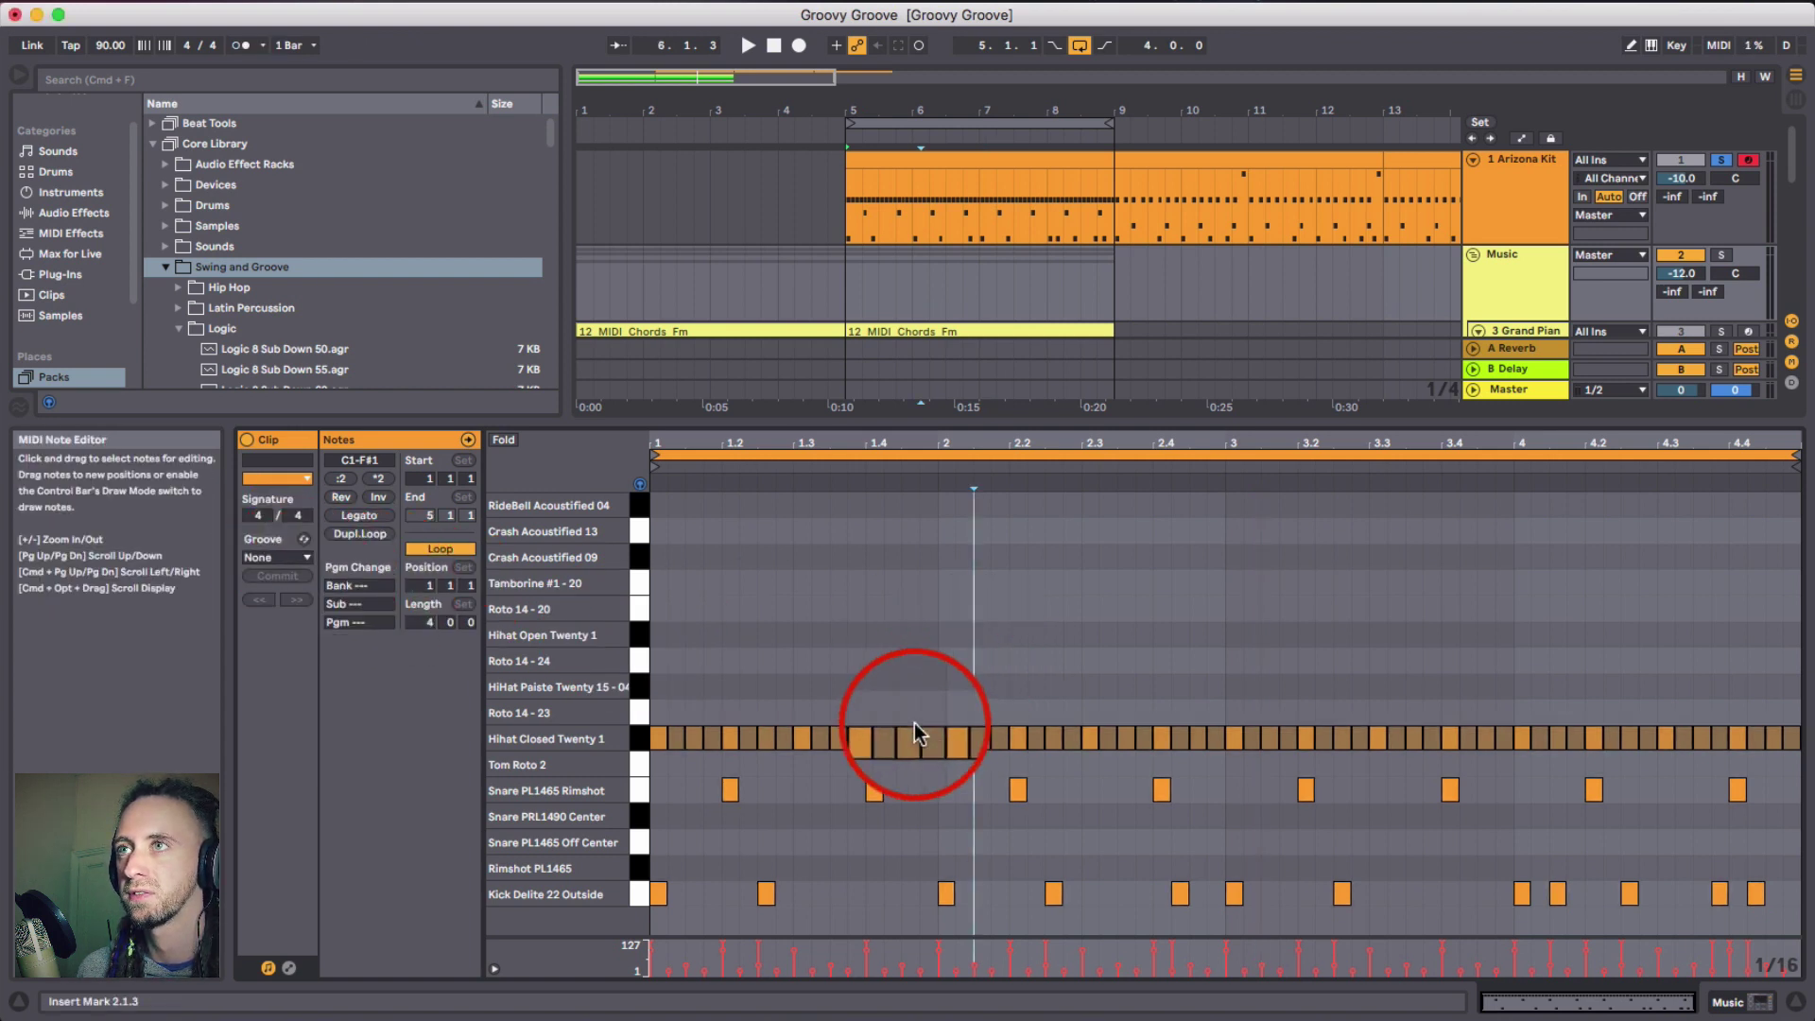
left_click_drag(914, 724, 912, 628)
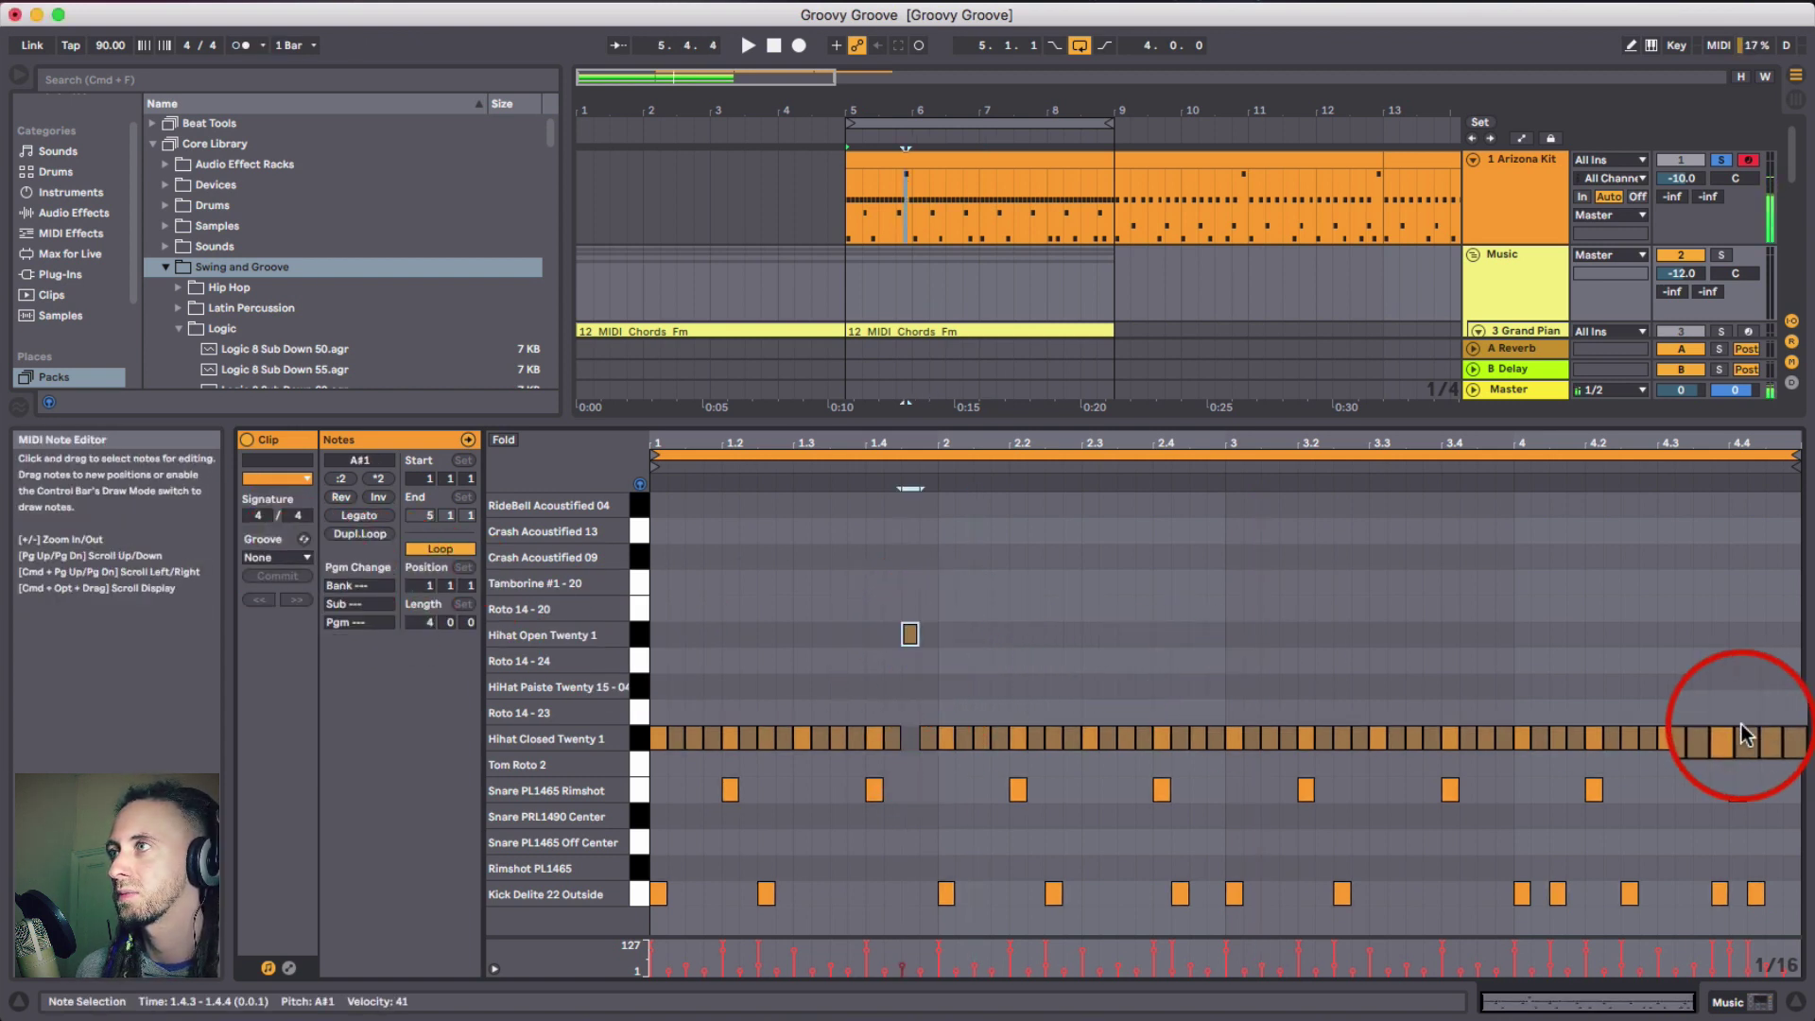
left_click_drag(1772, 738, 1770, 631)
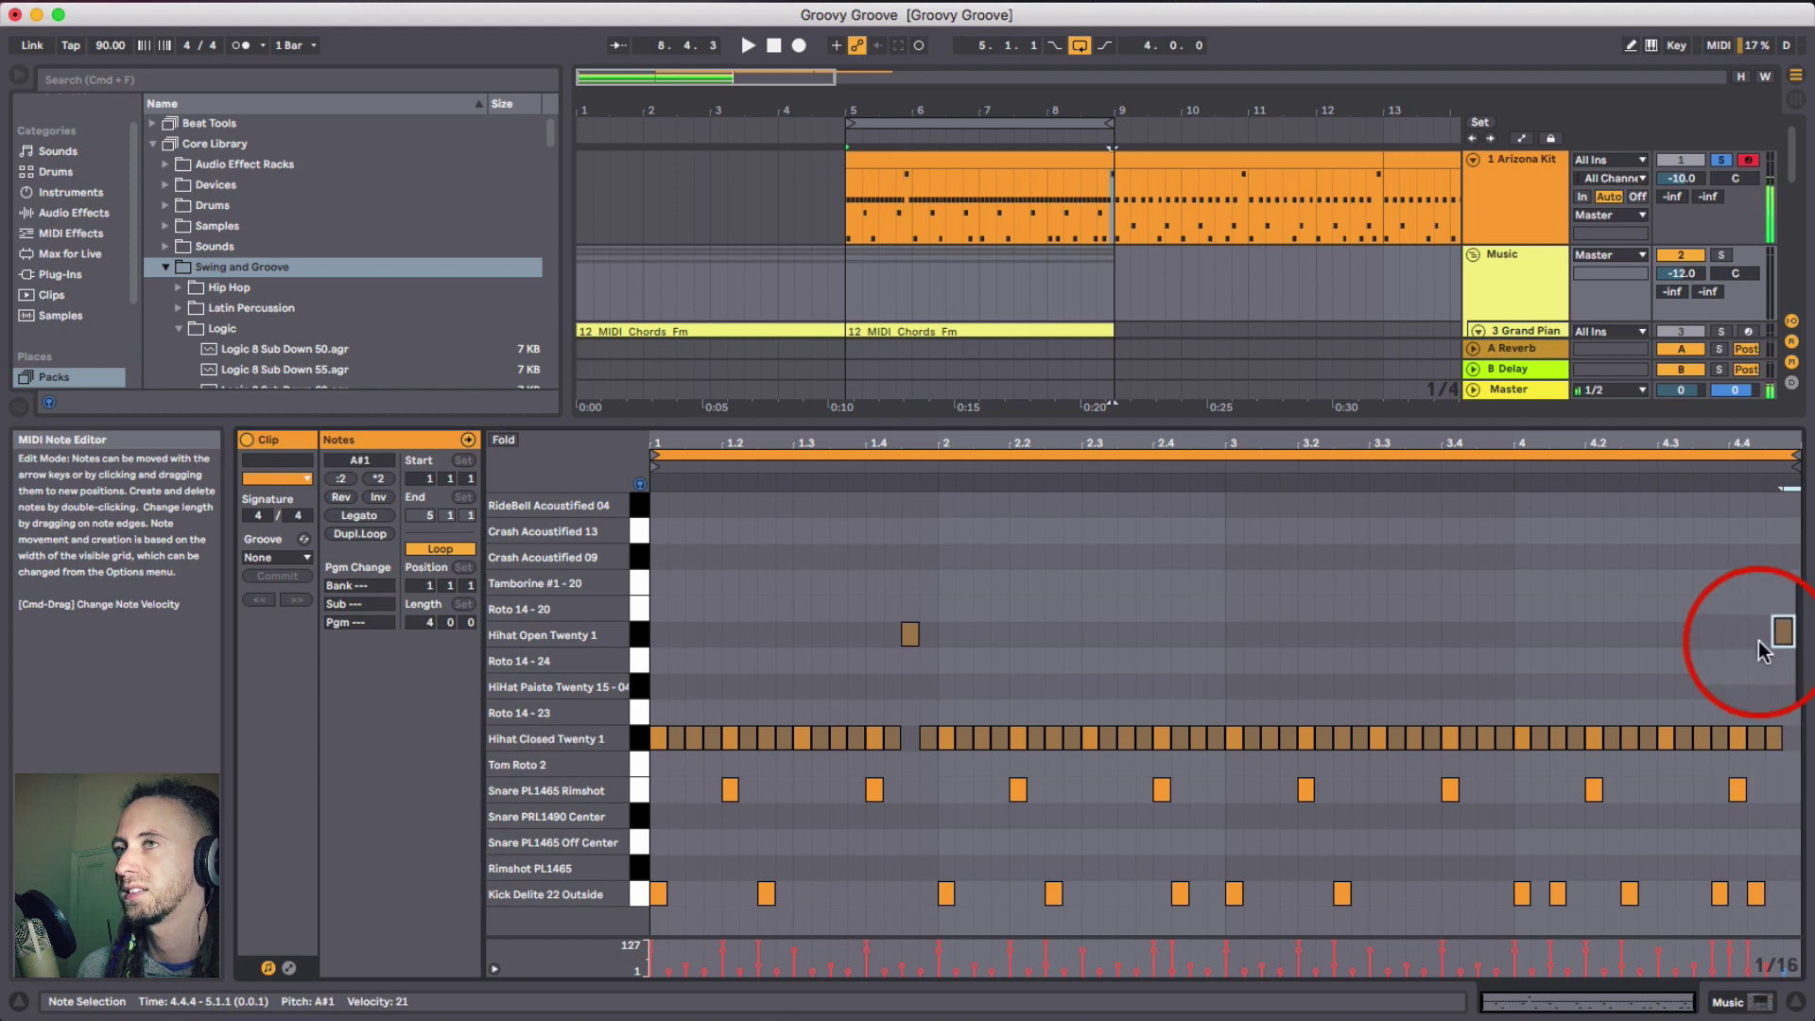
left_click(887, 650)
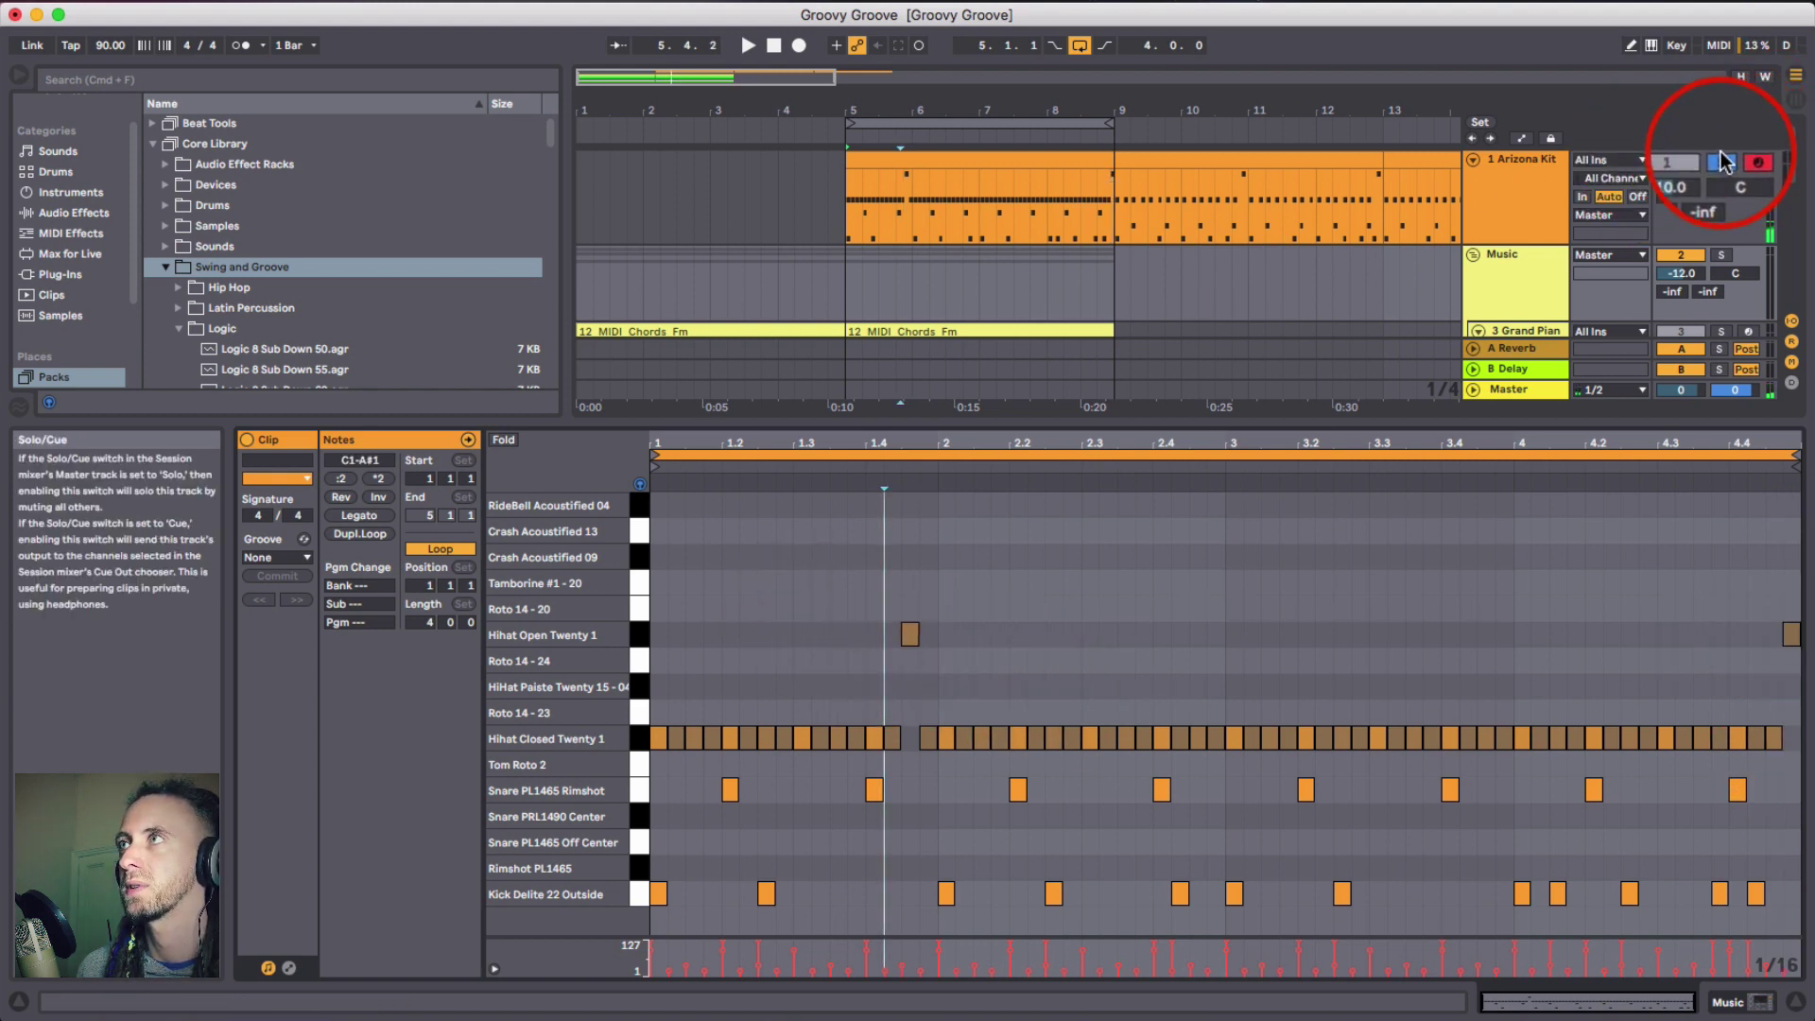
- Reapply Logic 16 Swing 62, play from bar 2, and delete the 1.4.4 closed hi-hat
left_click(308, 557)
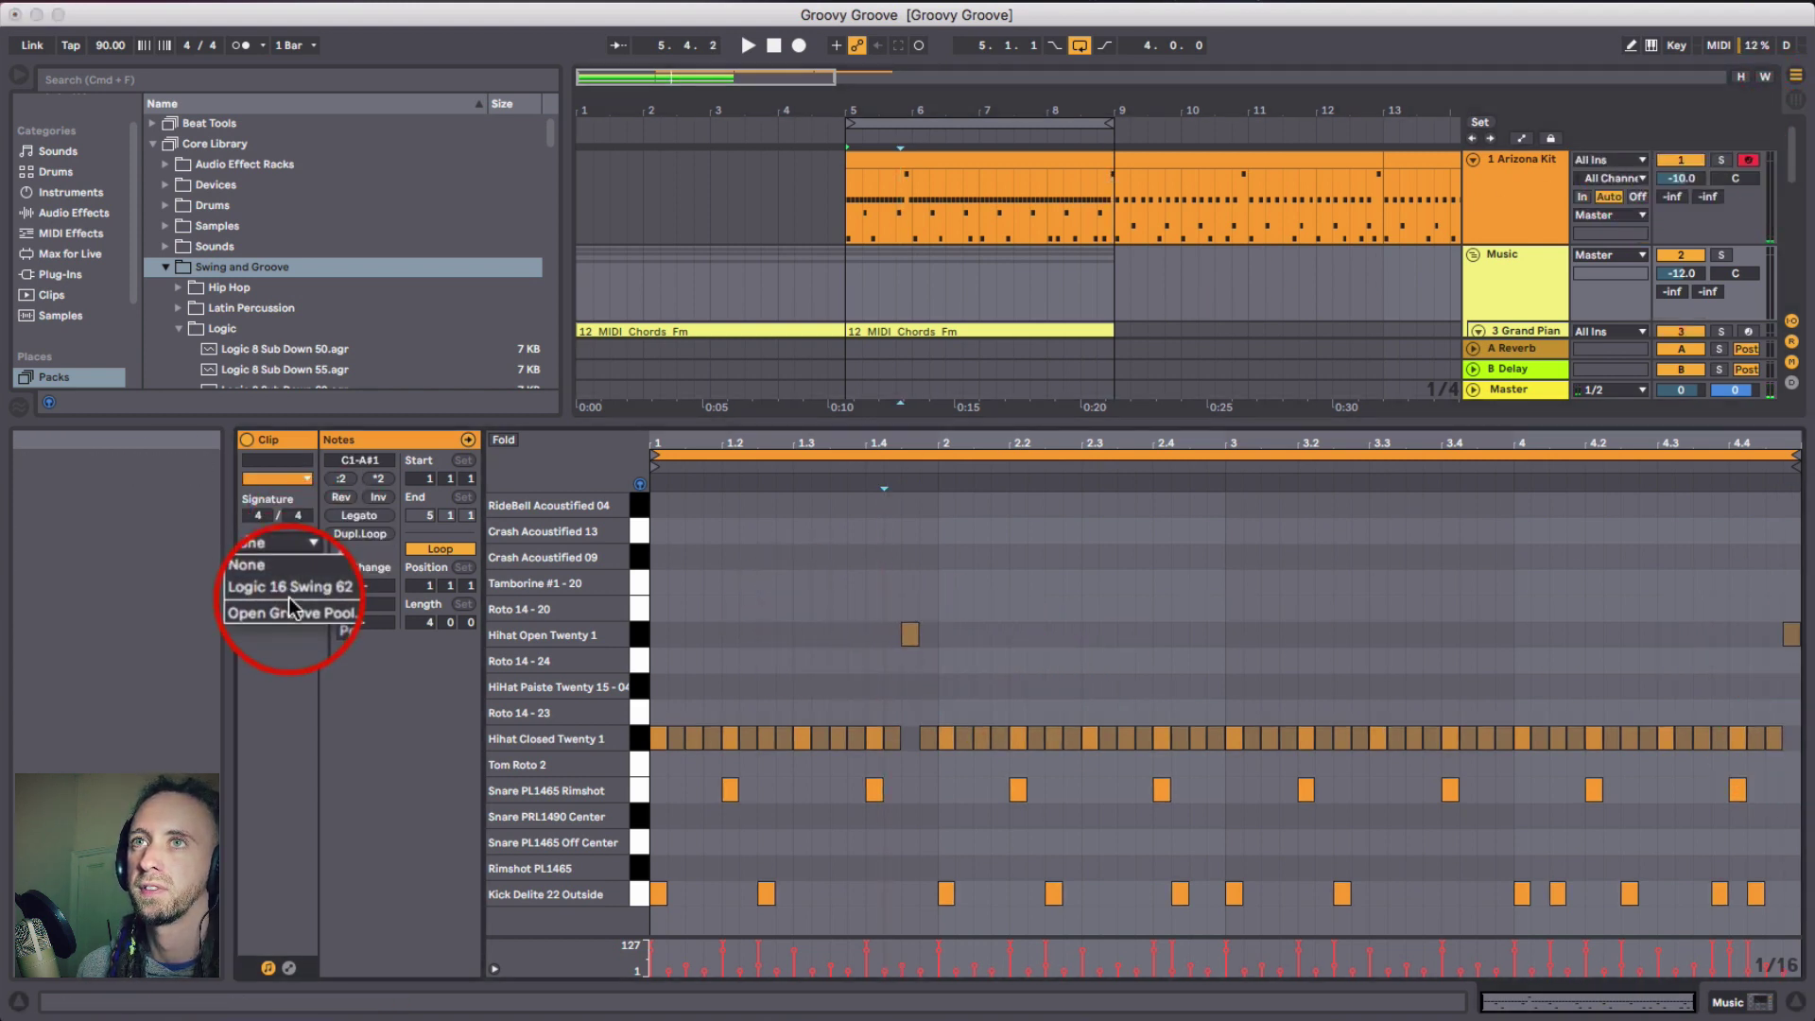
left_click(287, 587)
left_click(1026, 605)
key("space")
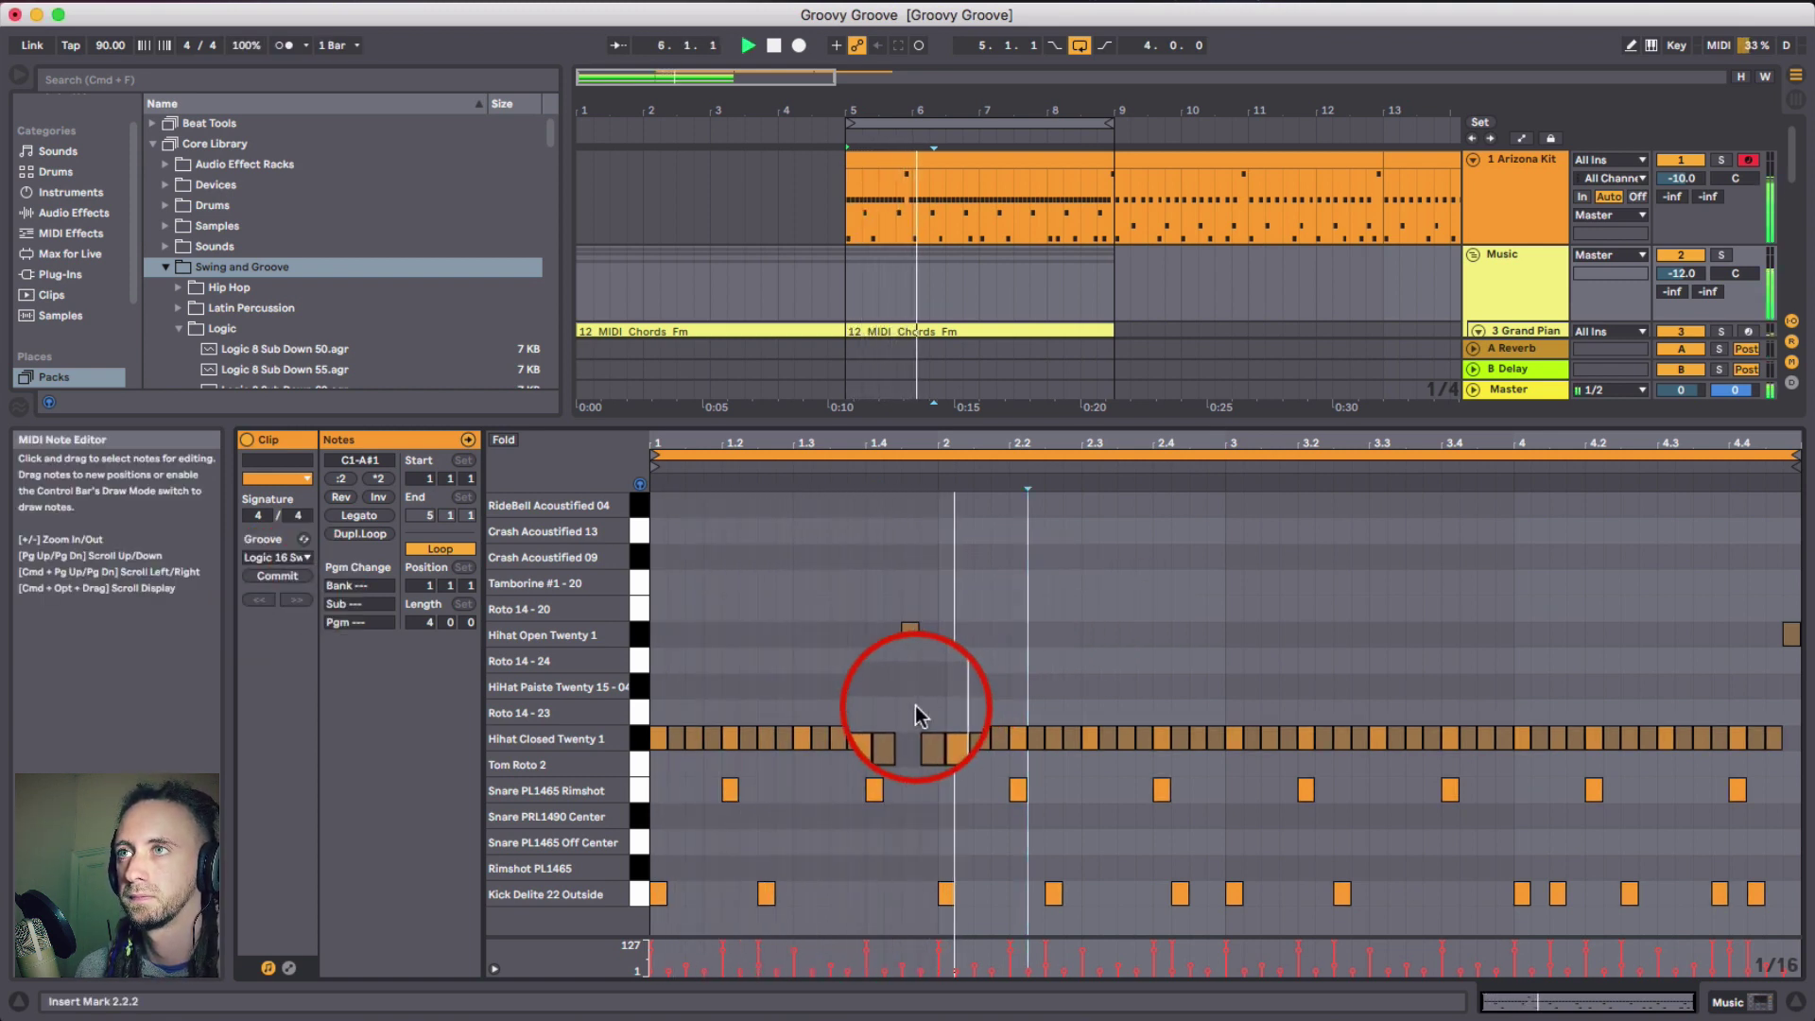
left_click(930, 738)
key("Delete")
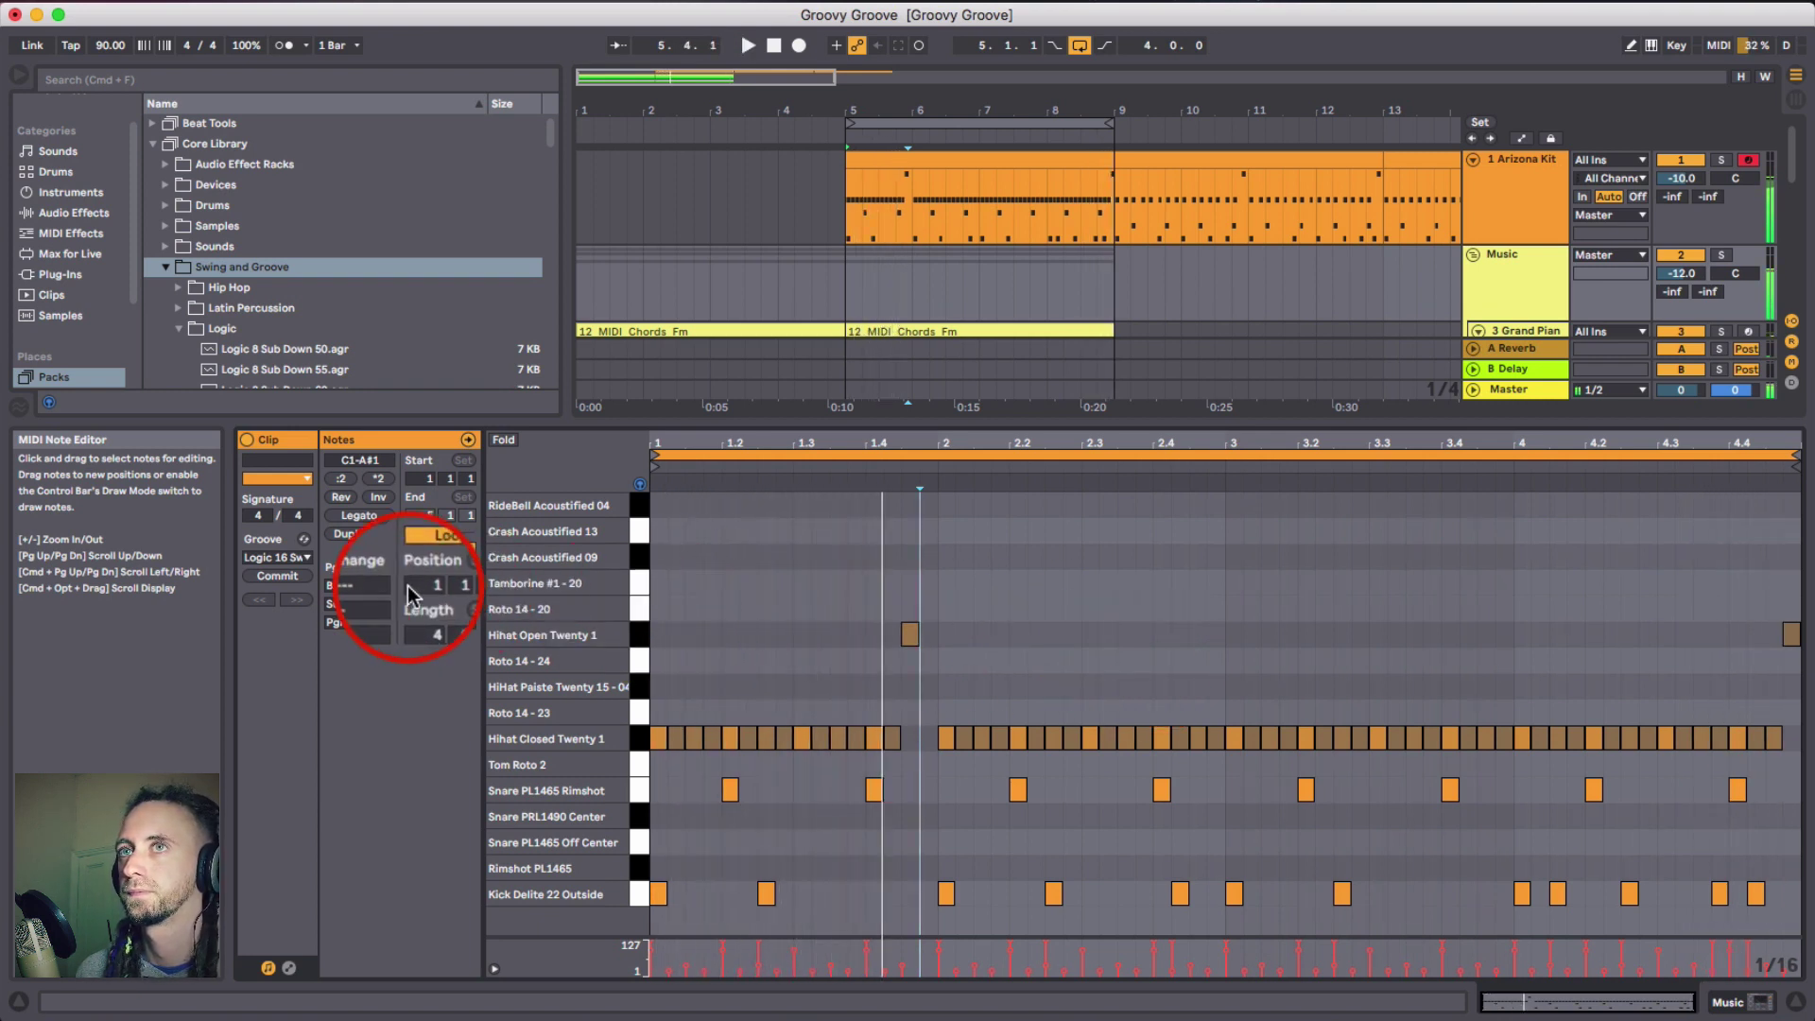
- Switch the drum clip's groove from Logic 16 Swing 62 back to None
left_click(307, 558)
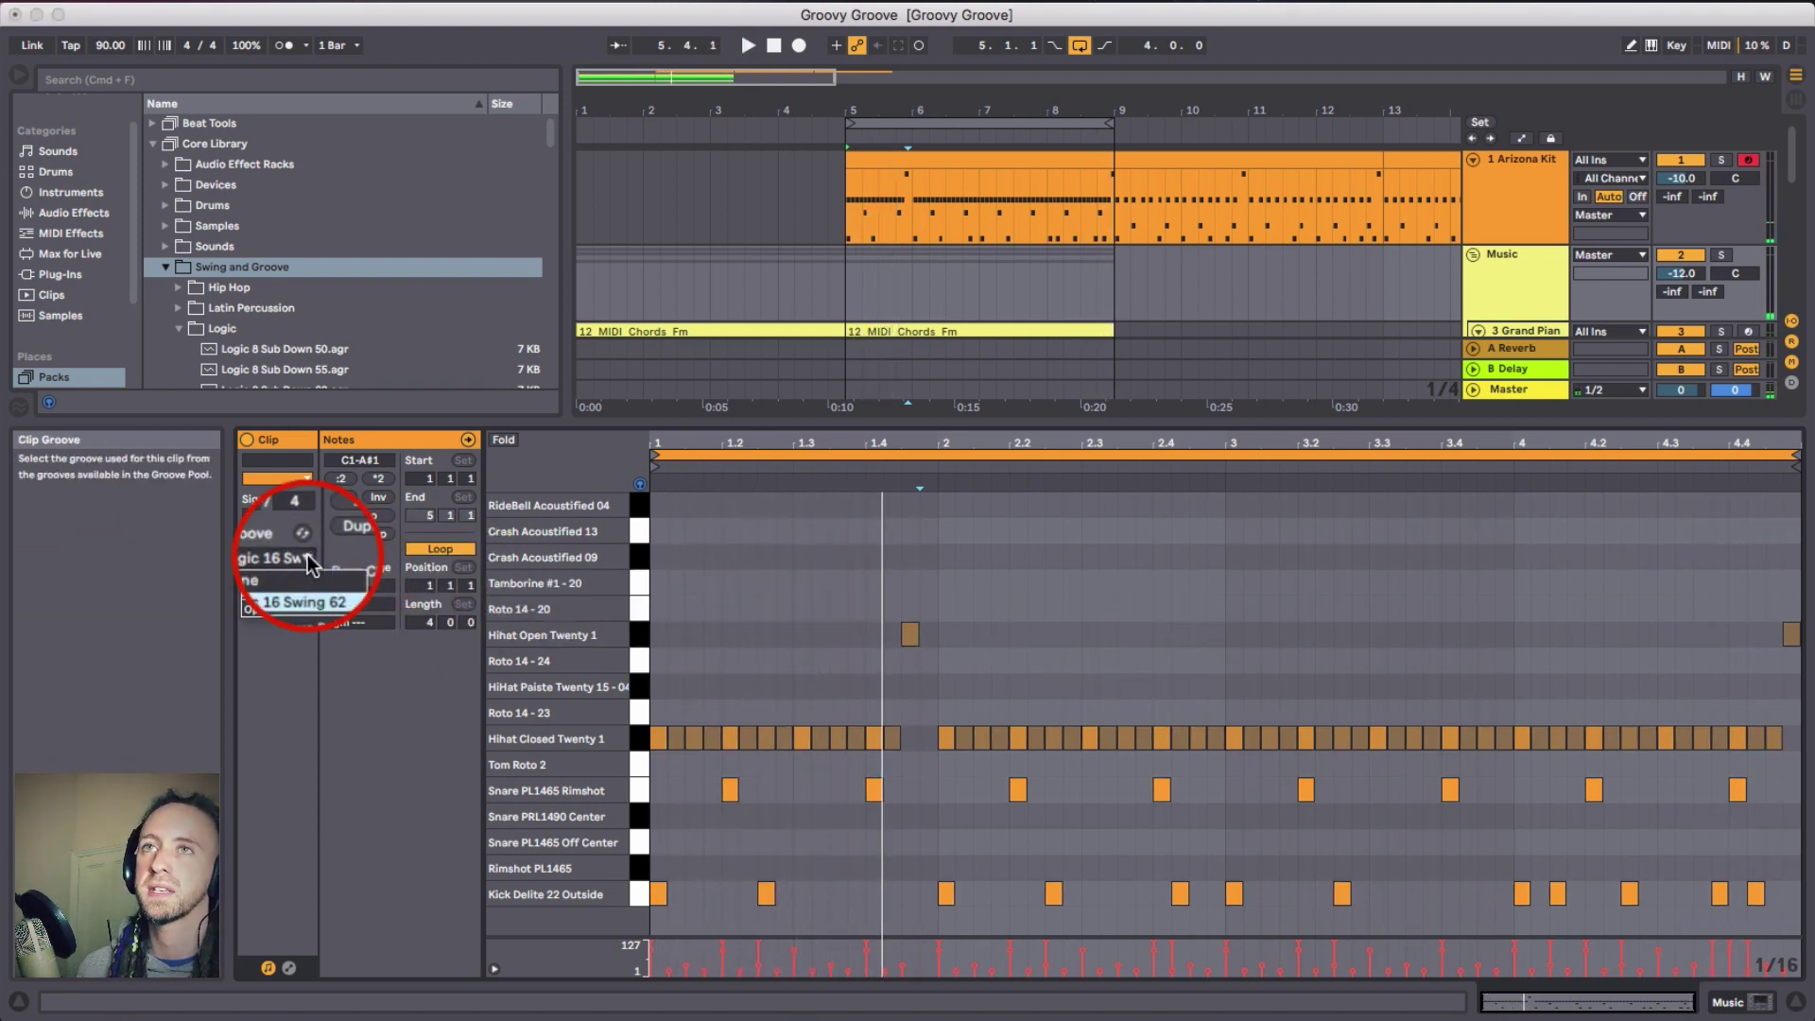
left_click(718, 584)
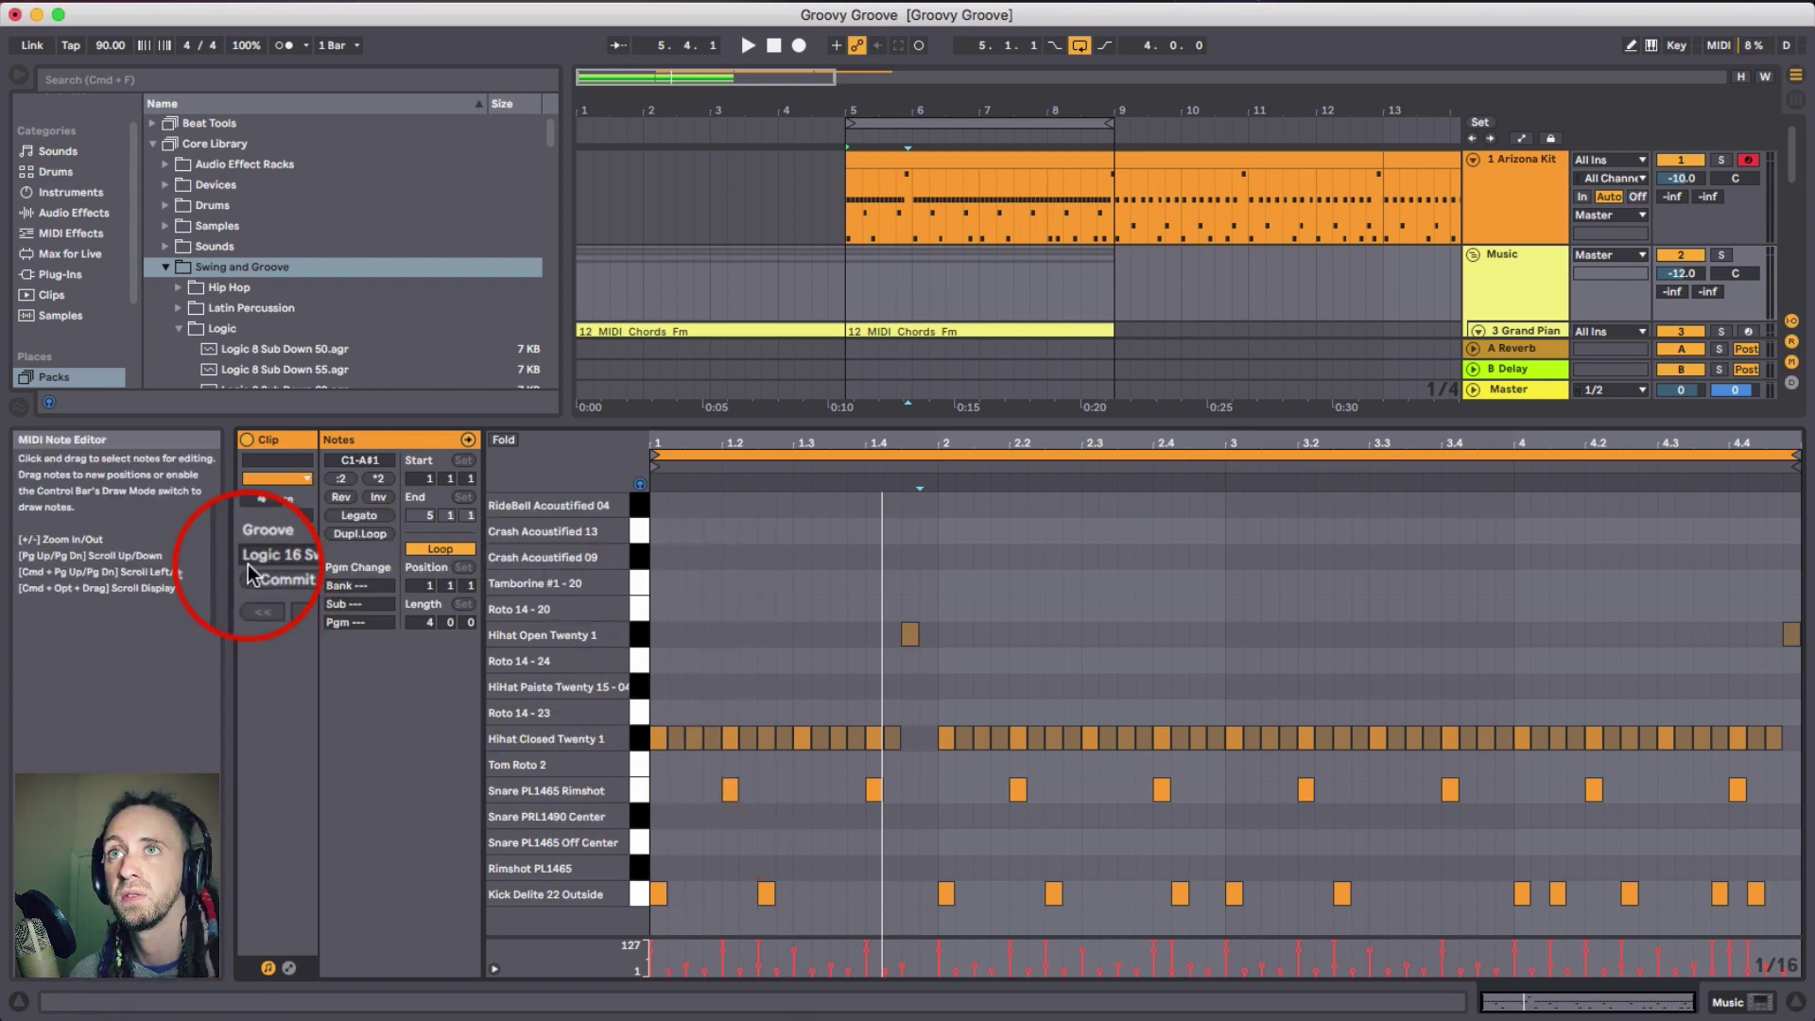
left_click(304, 558)
left_click(303, 571)
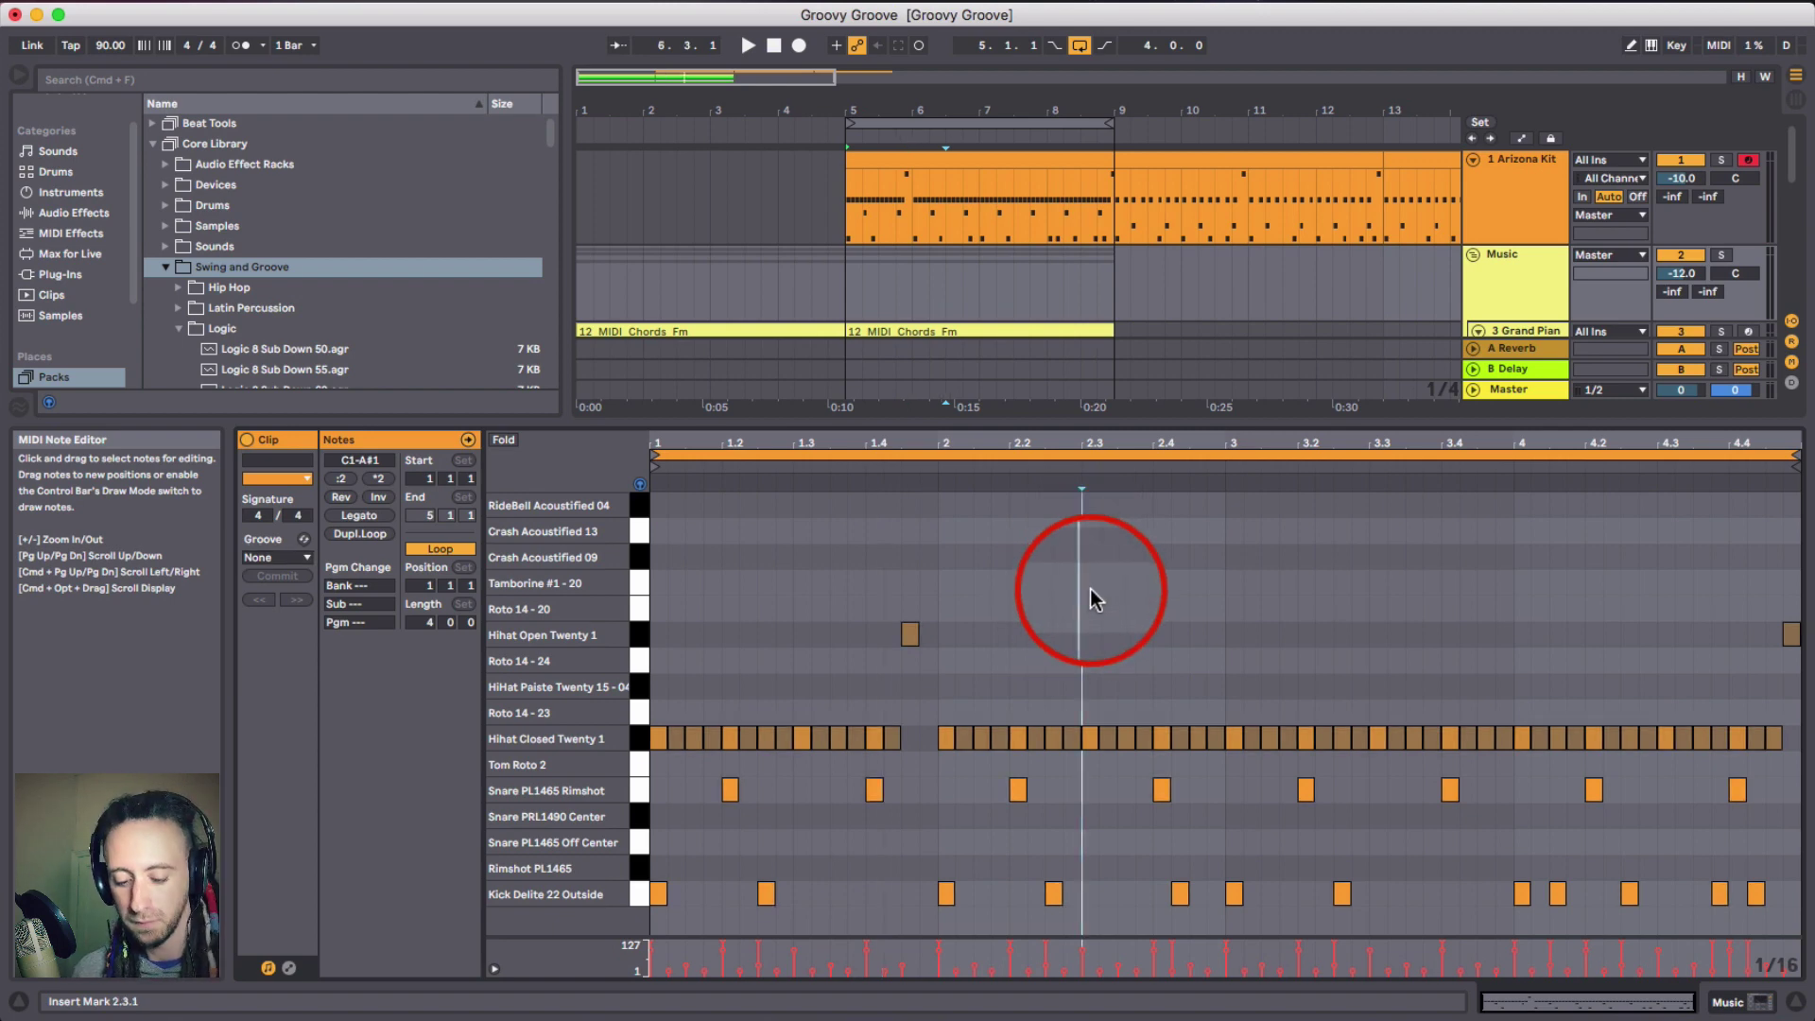
- Copy the drum clip across bars 1–5 in the arrangement, zoom out, and focus its note grid
left_click_drag(997, 157, 732, 172)
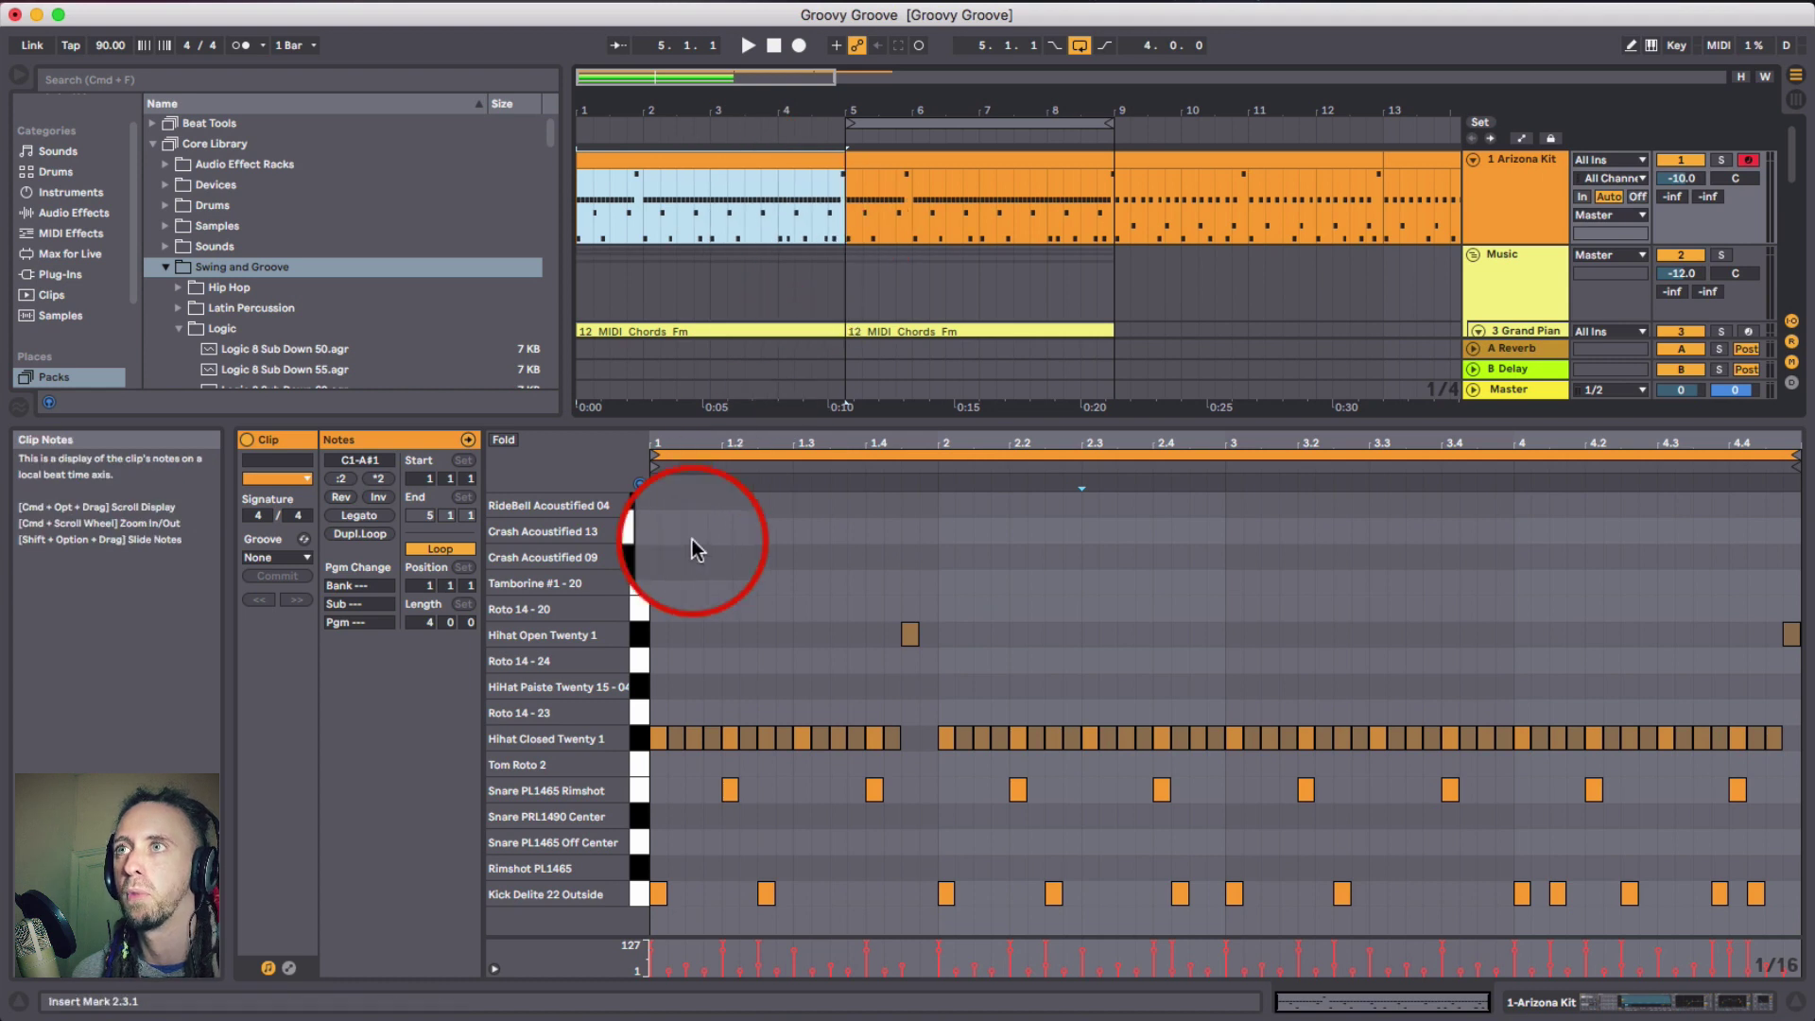
left_click(750, 611)
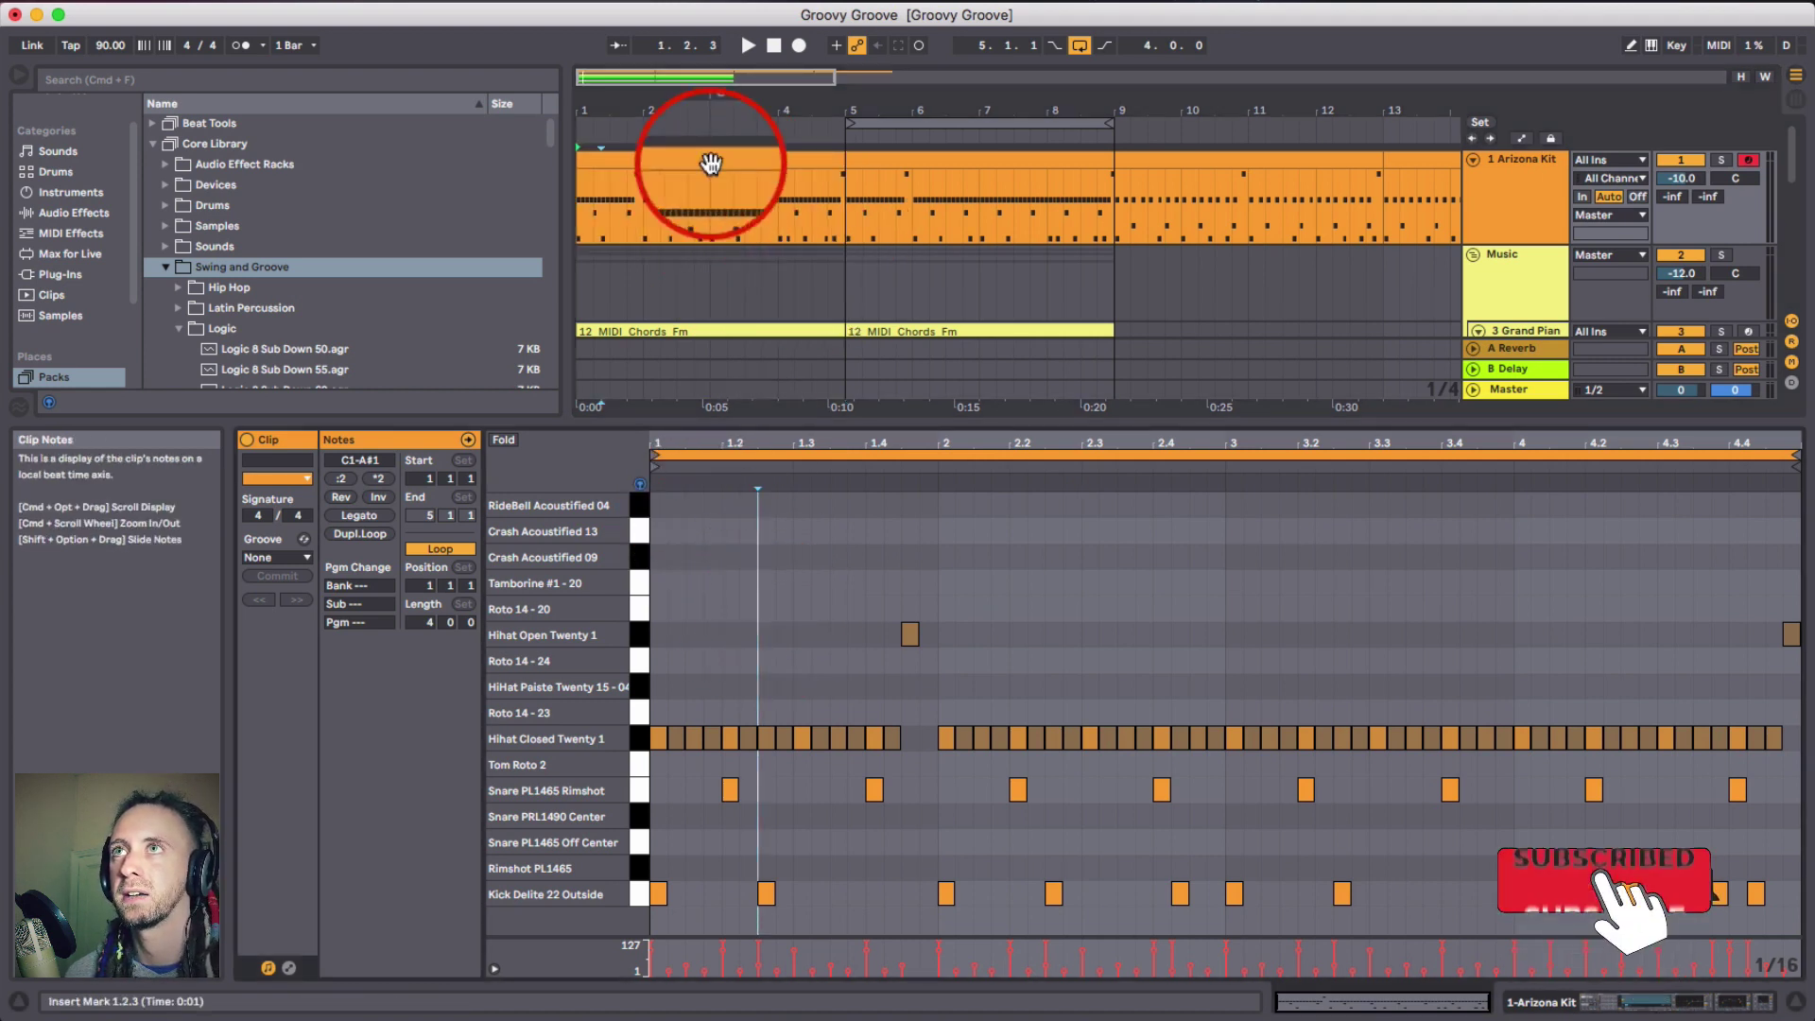
left_click_drag(656, 109, 690, 287)
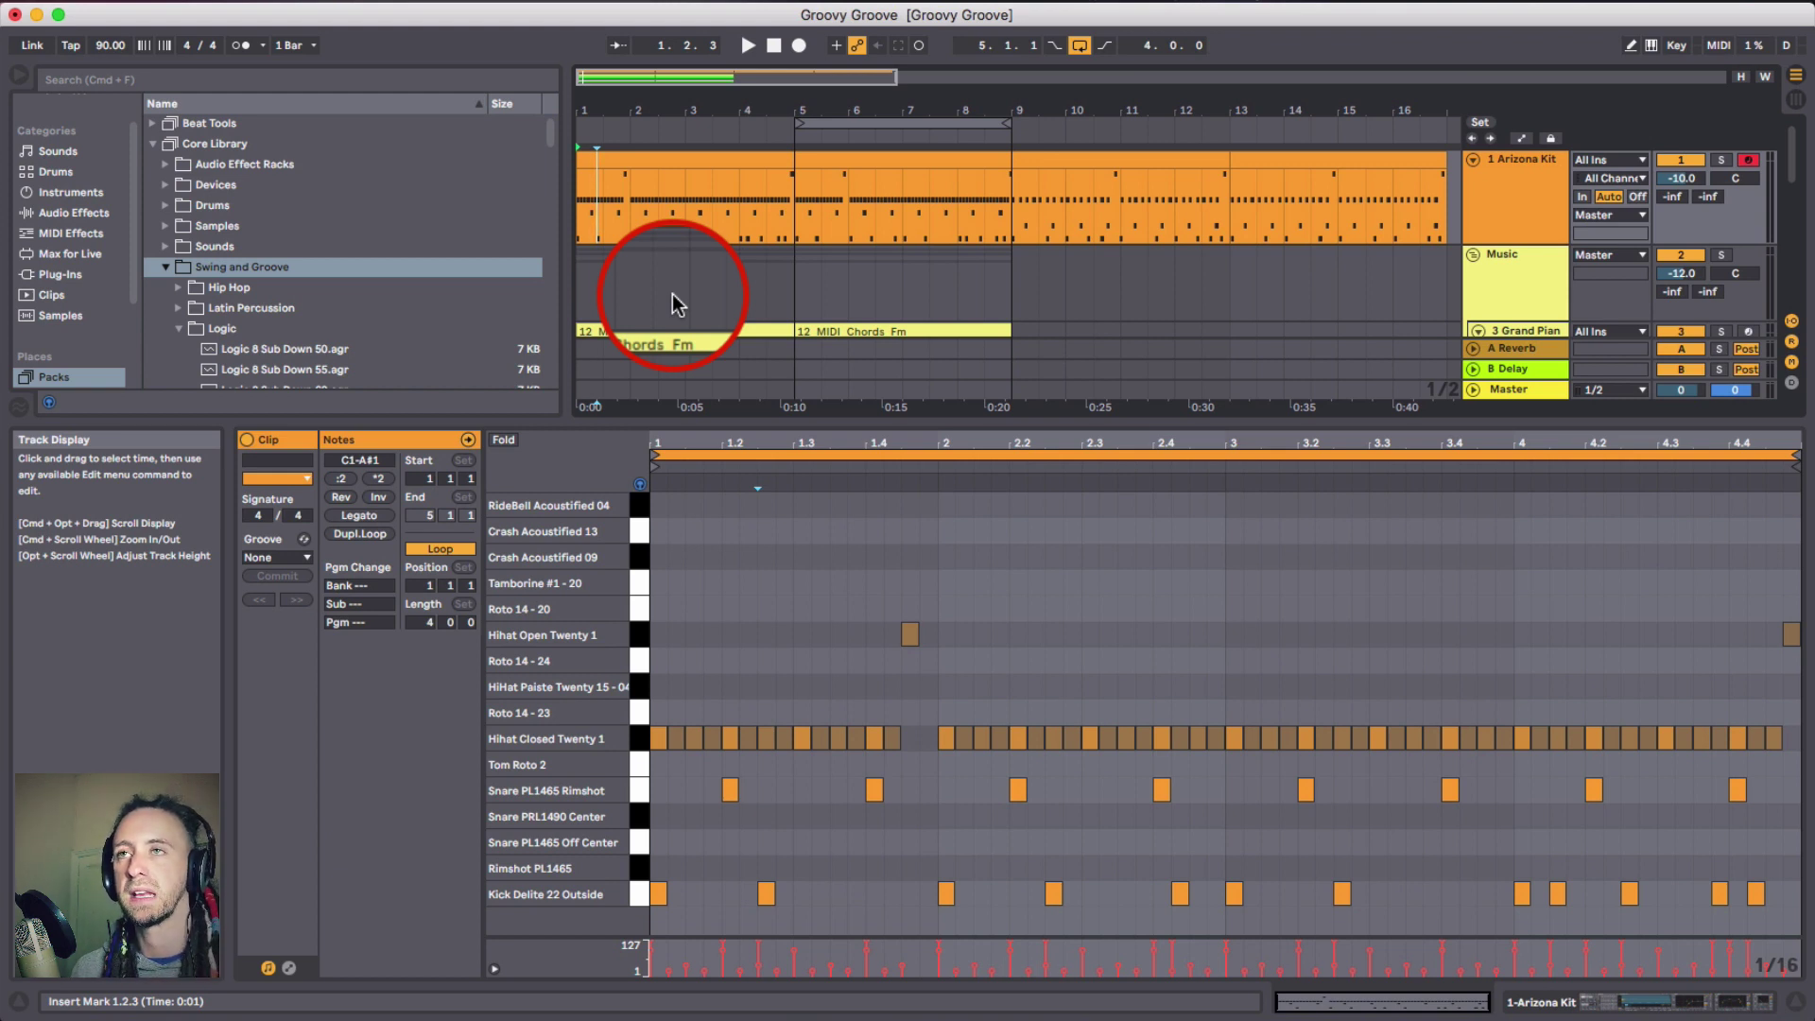
left_click(793, 635)
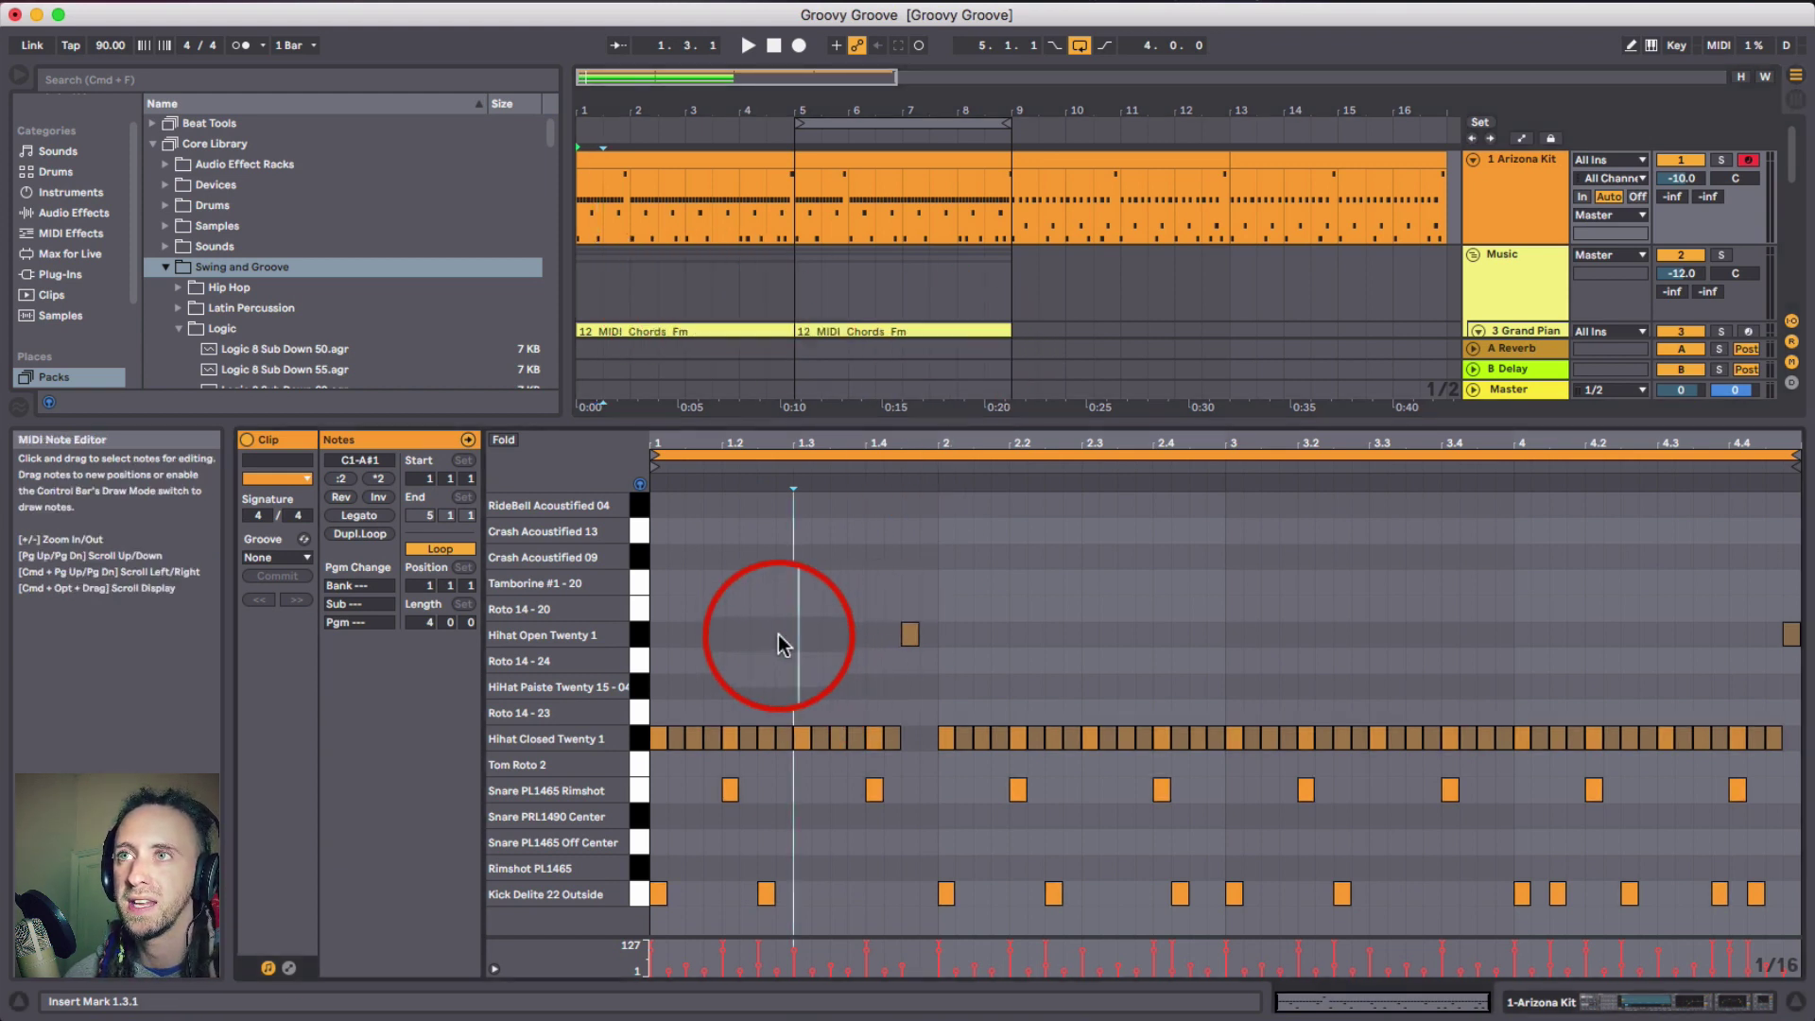
- Delete the in-between closed hi-hats so the early bars play eighth-note hats
left_click(681, 738)
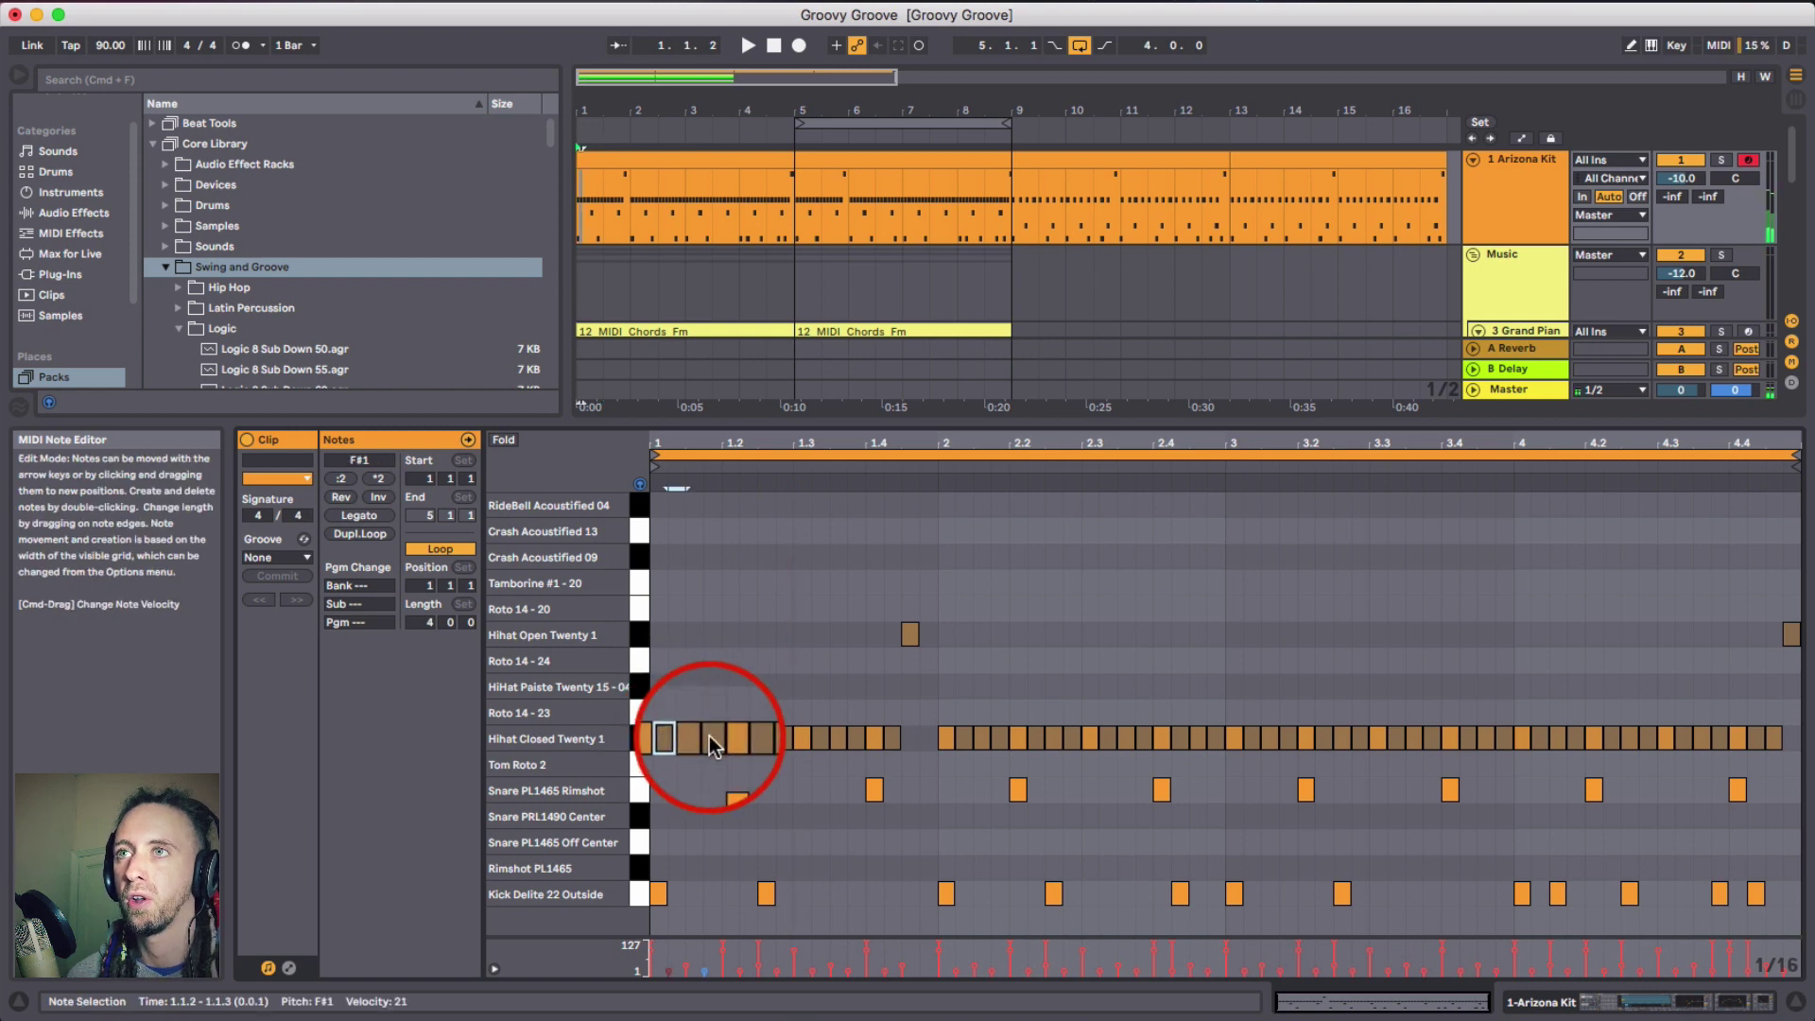
left_click_drag(709, 735, 1184, 734)
left_click(1183, 736, "shift")
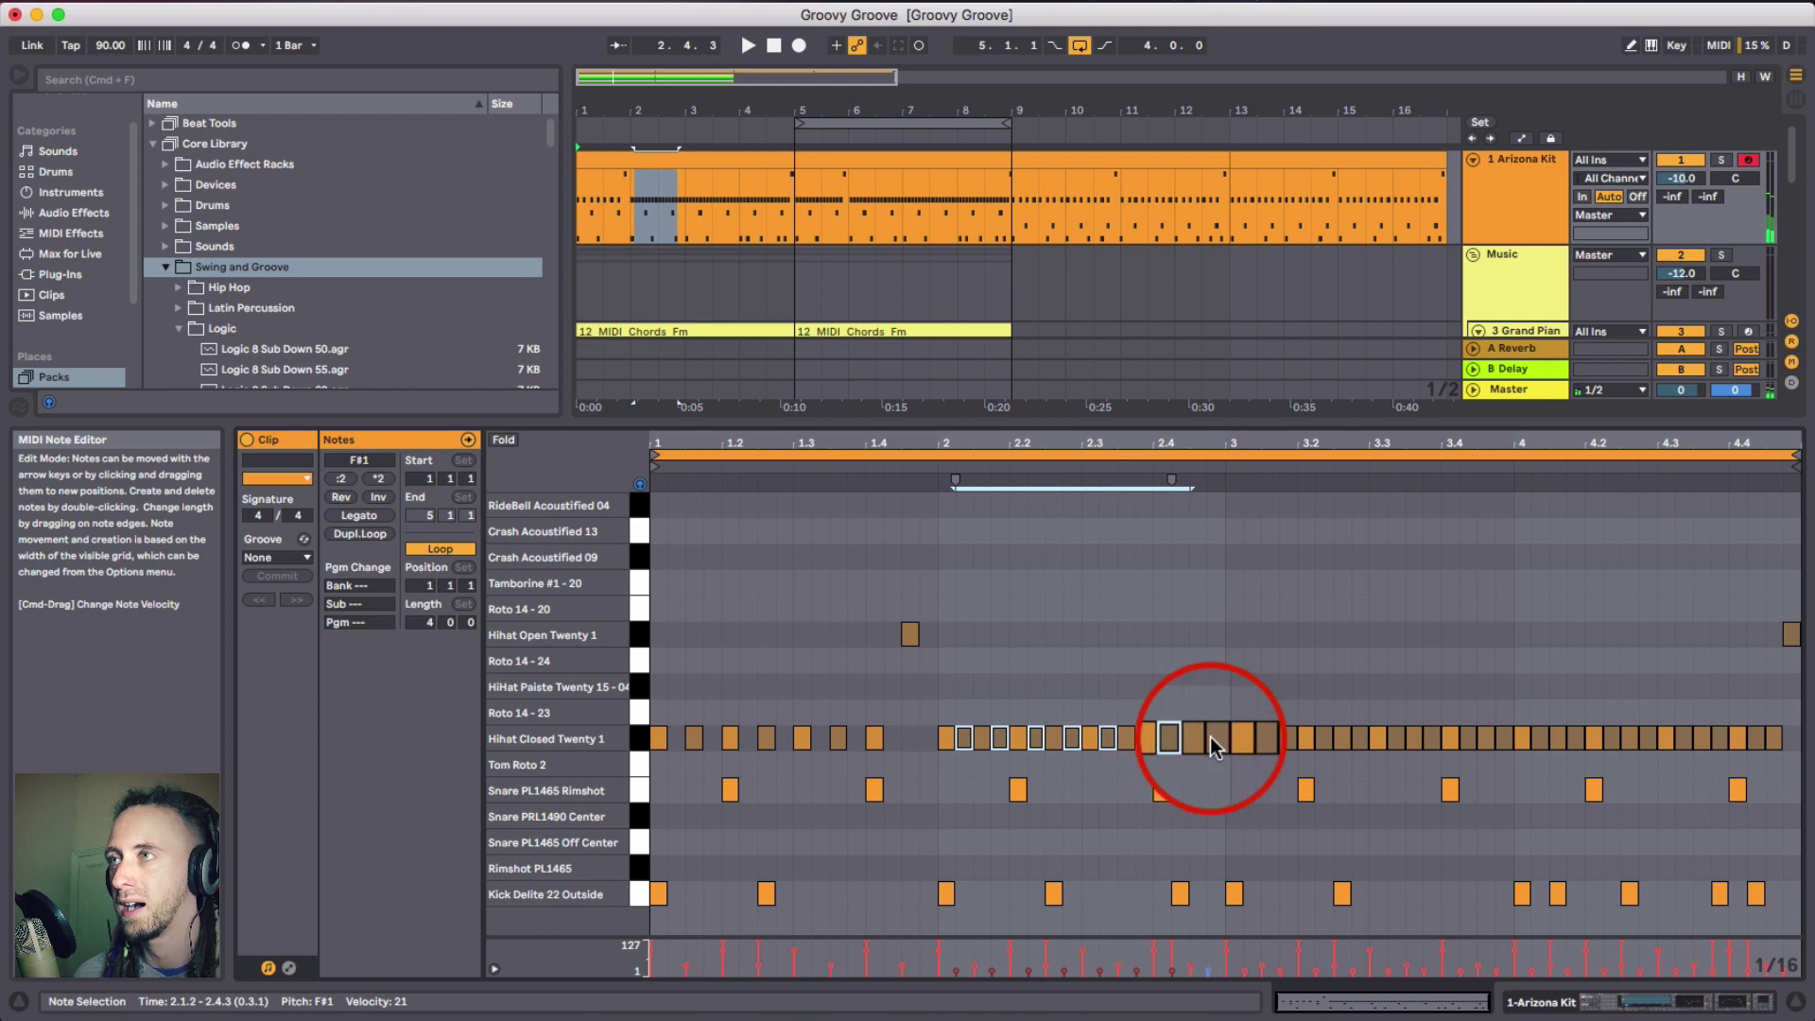
left_click(1212, 738, "shift")
key("Delete")
- Clear the hi-hats in bars 3–5 and duplicate the thinned pattern into them
left_click_drag(1792, 724, 665, 726)
key("Delete")
key("super+d")
left_click(1330, 639)
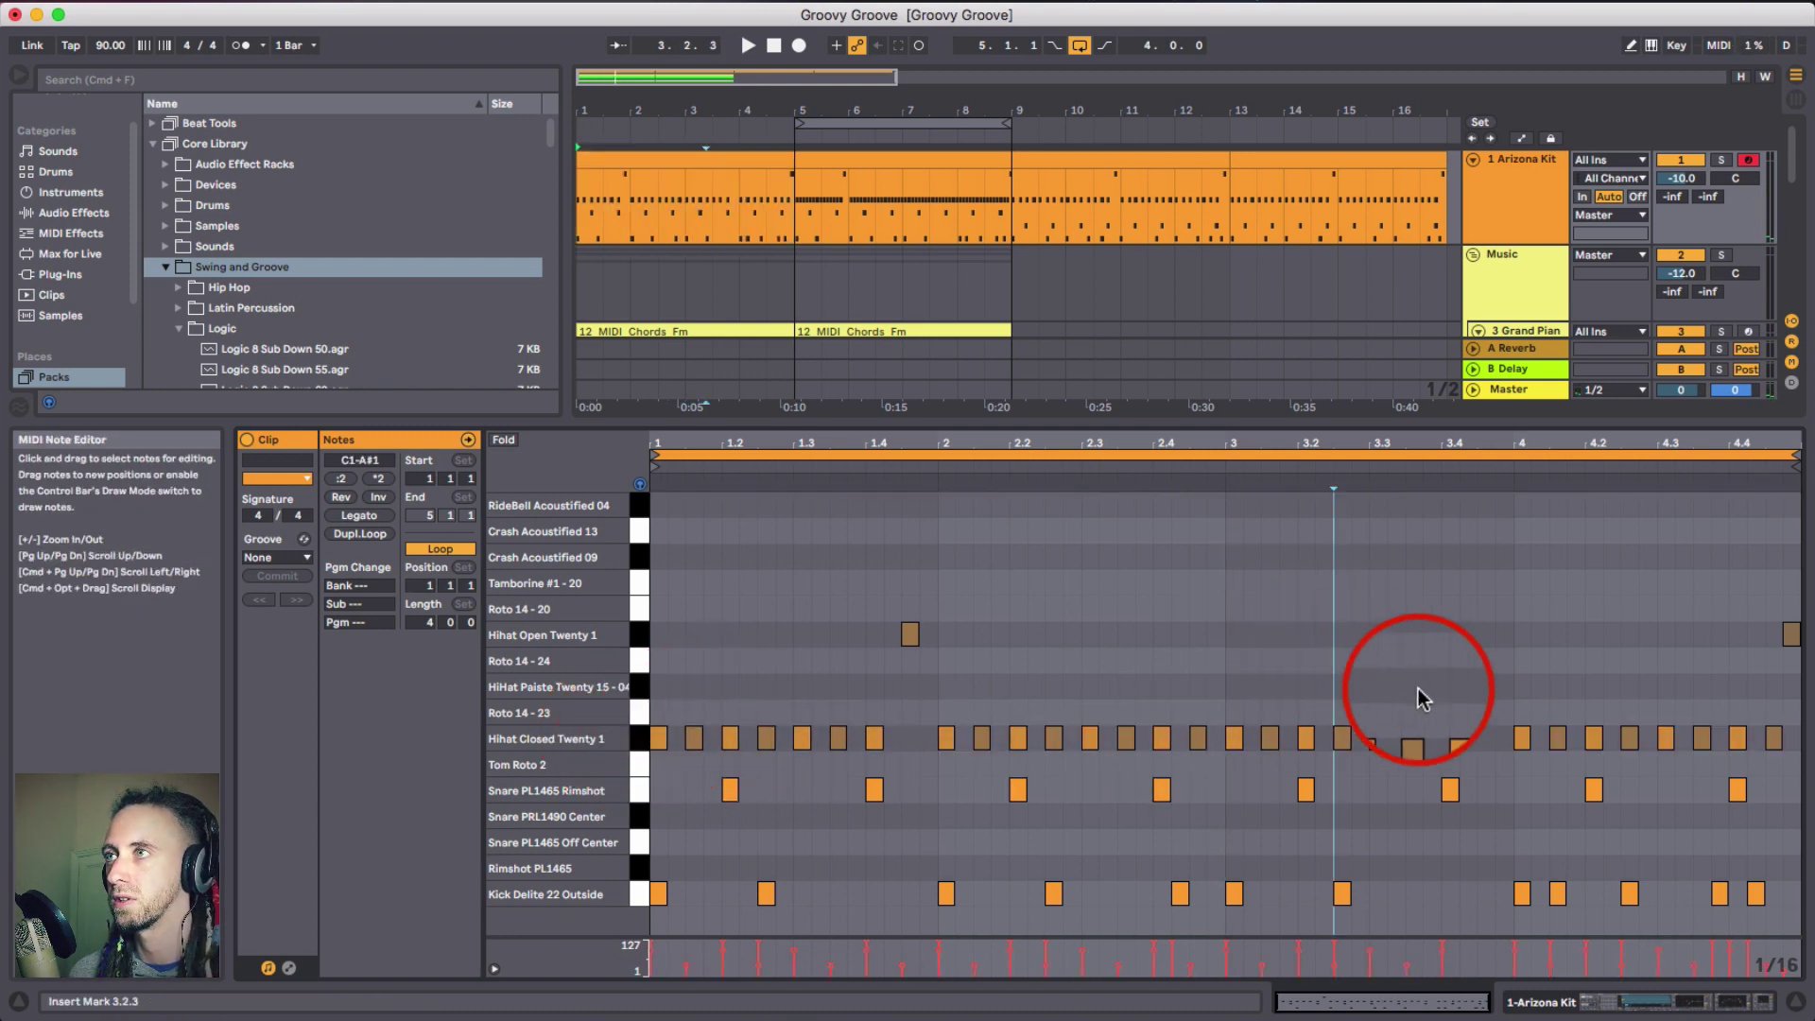
left_click(1485, 740)
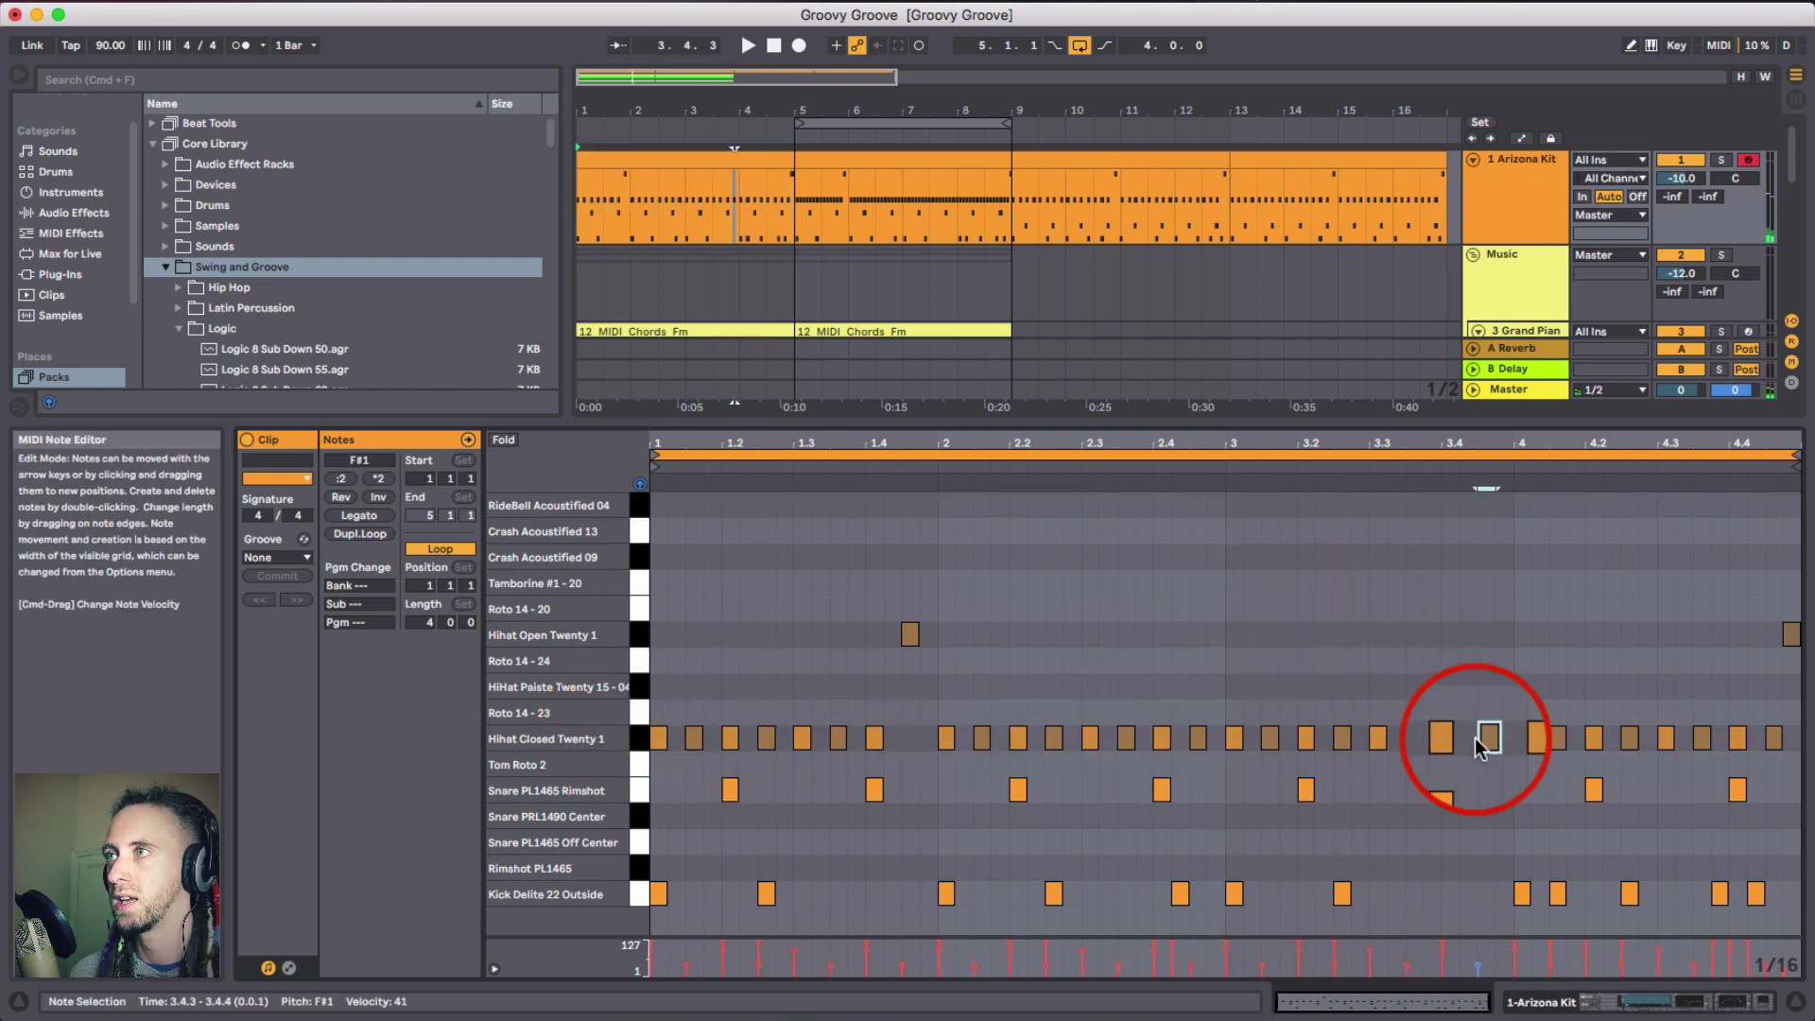
left_click(1411, 648)
- Loop the drum clip in the arrangement and play it back
left_click(659, 156)
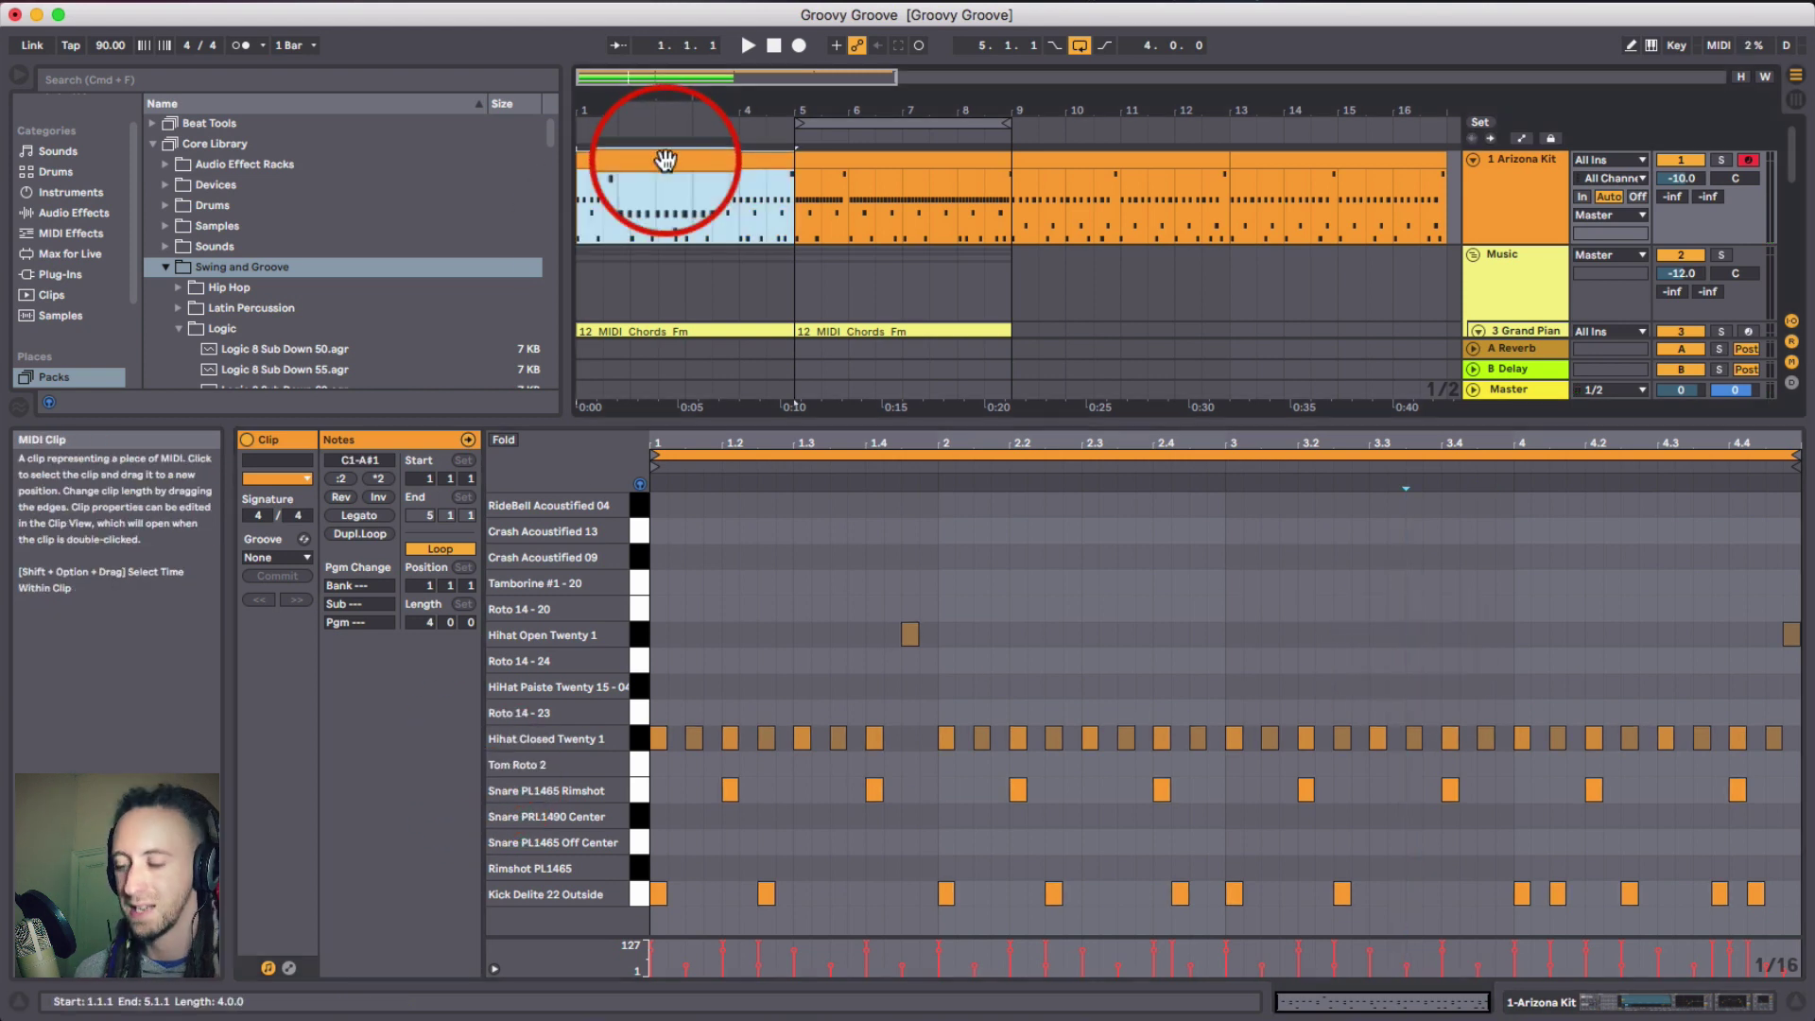
key("super+l")
key("space")
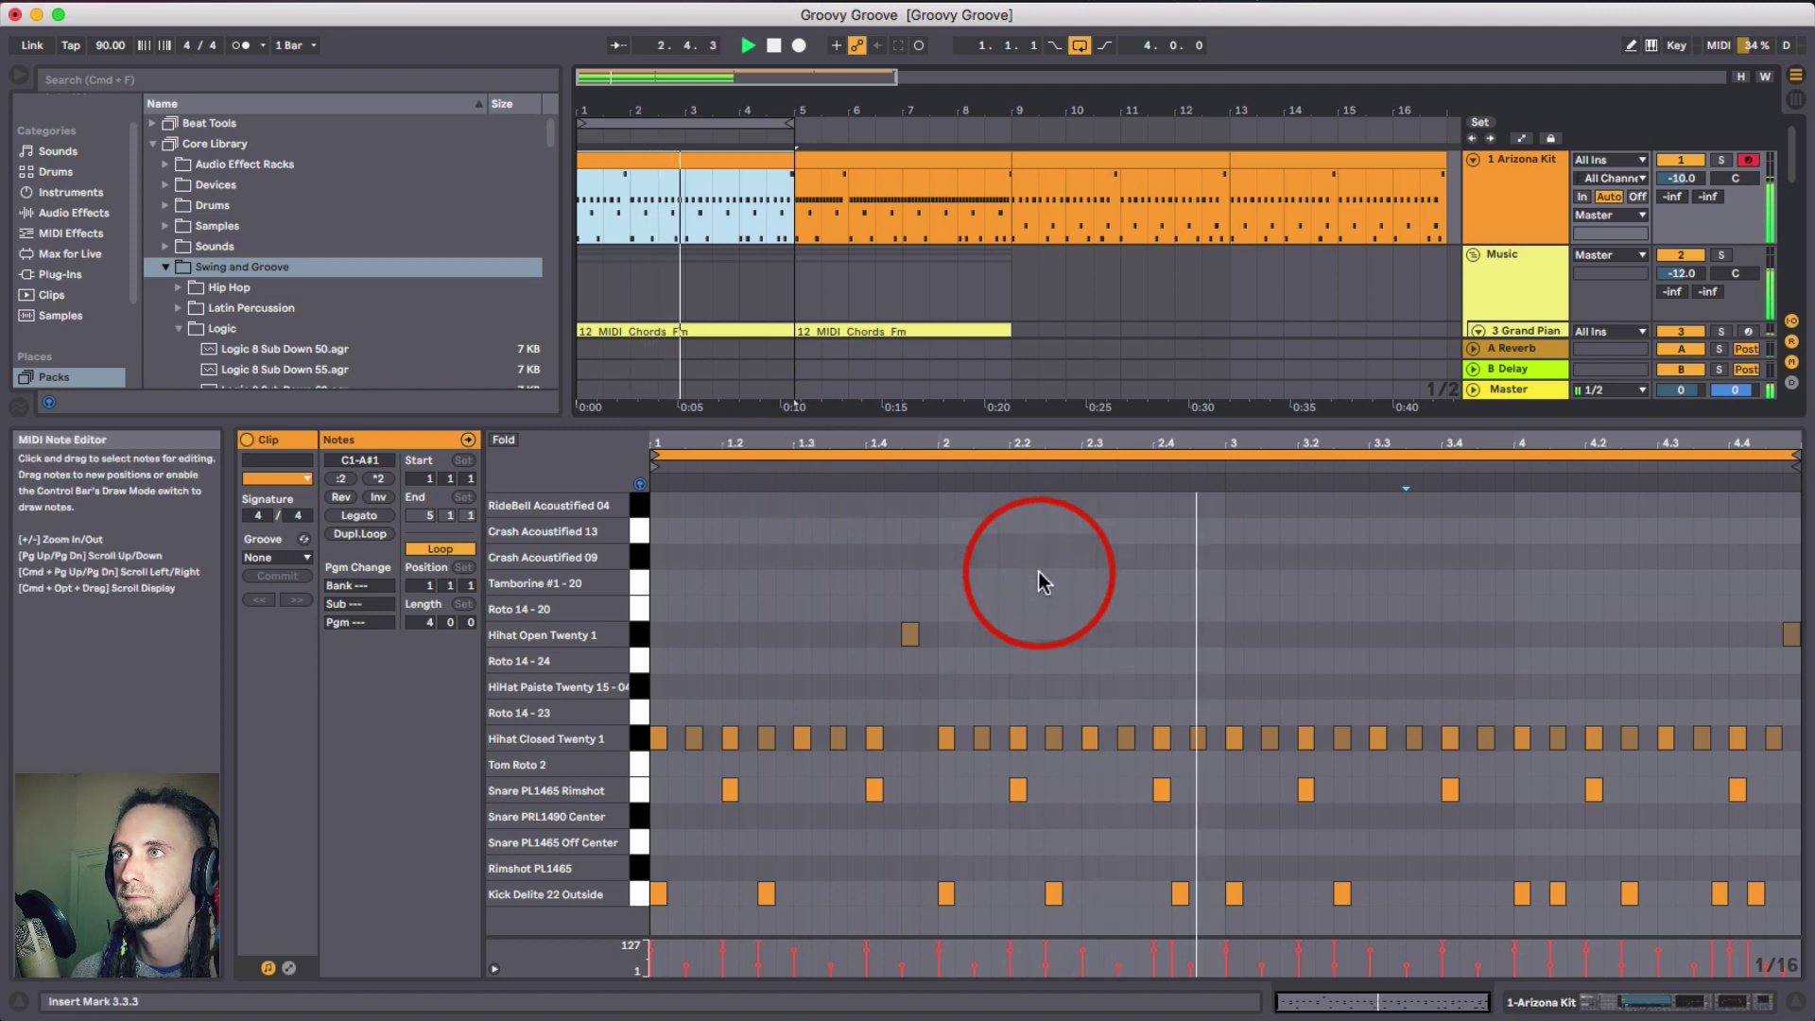
left_click(982, 635)
key("space")
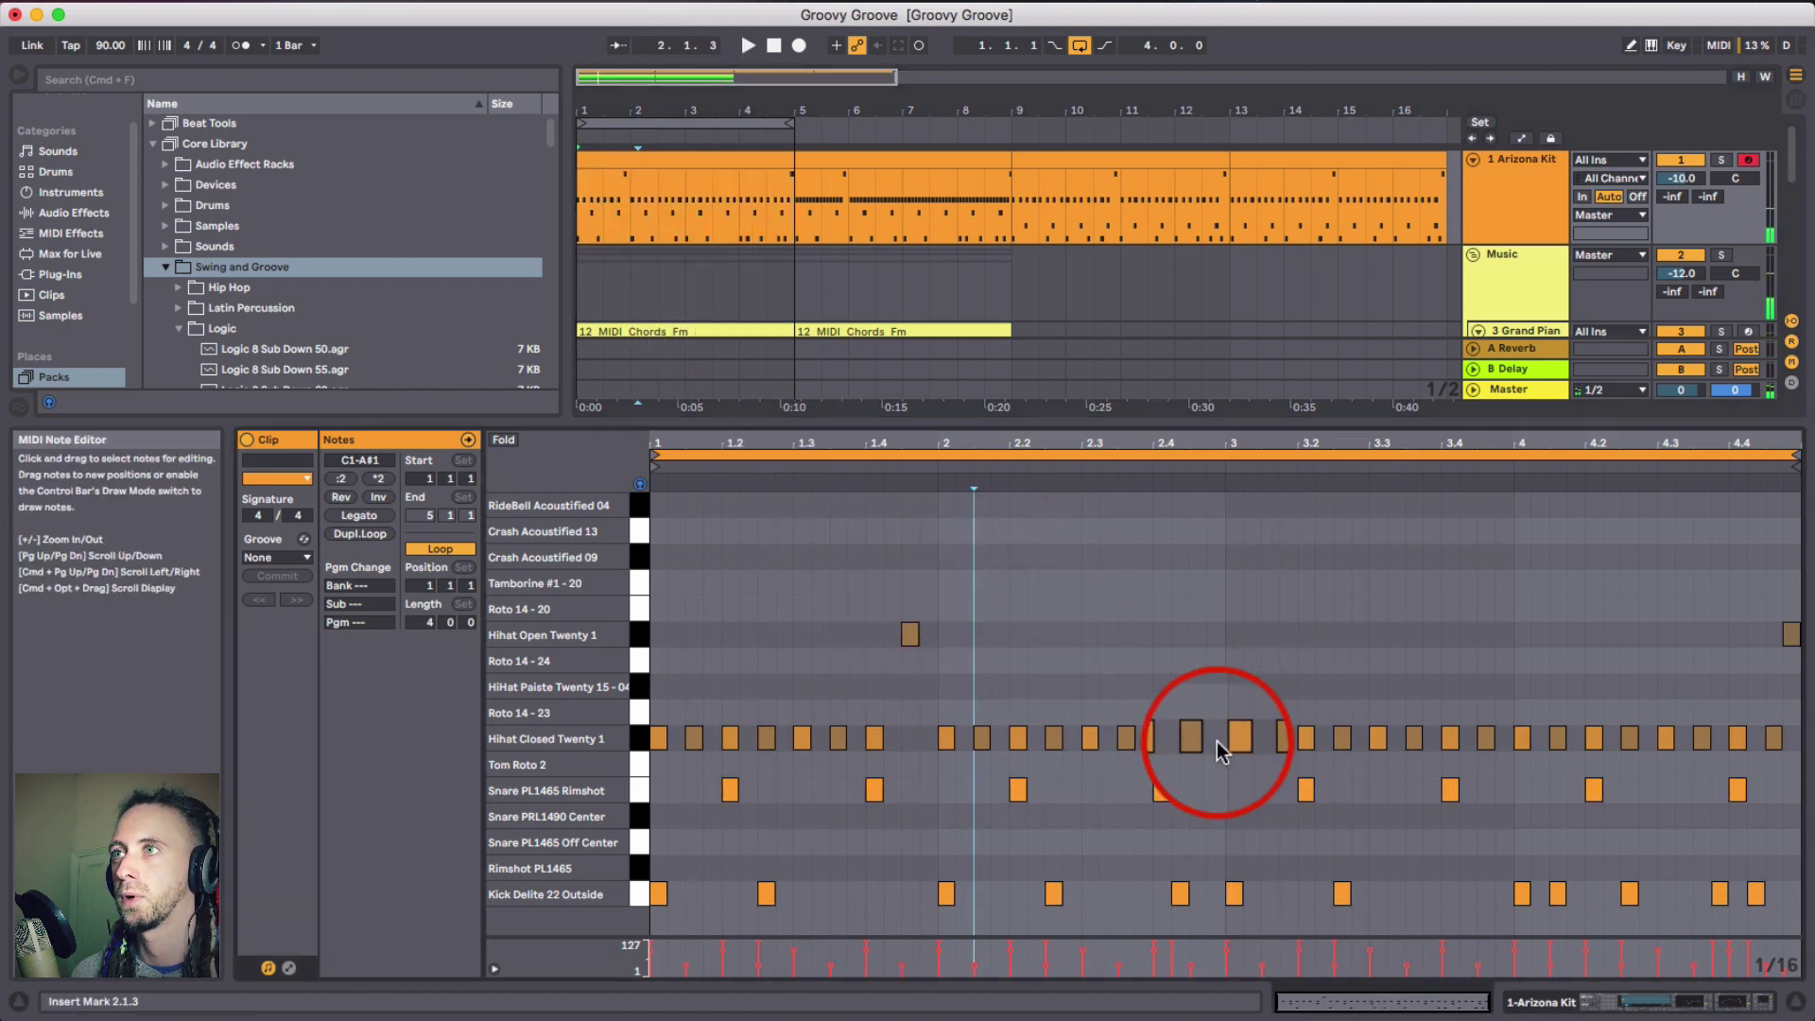
- Move the open hi-hat from 1.4.3 to 2.4.3 and audition the result
left_click_drag(1198, 739, 1205, 653)
left_click_drag(911, 635, 912, 738)
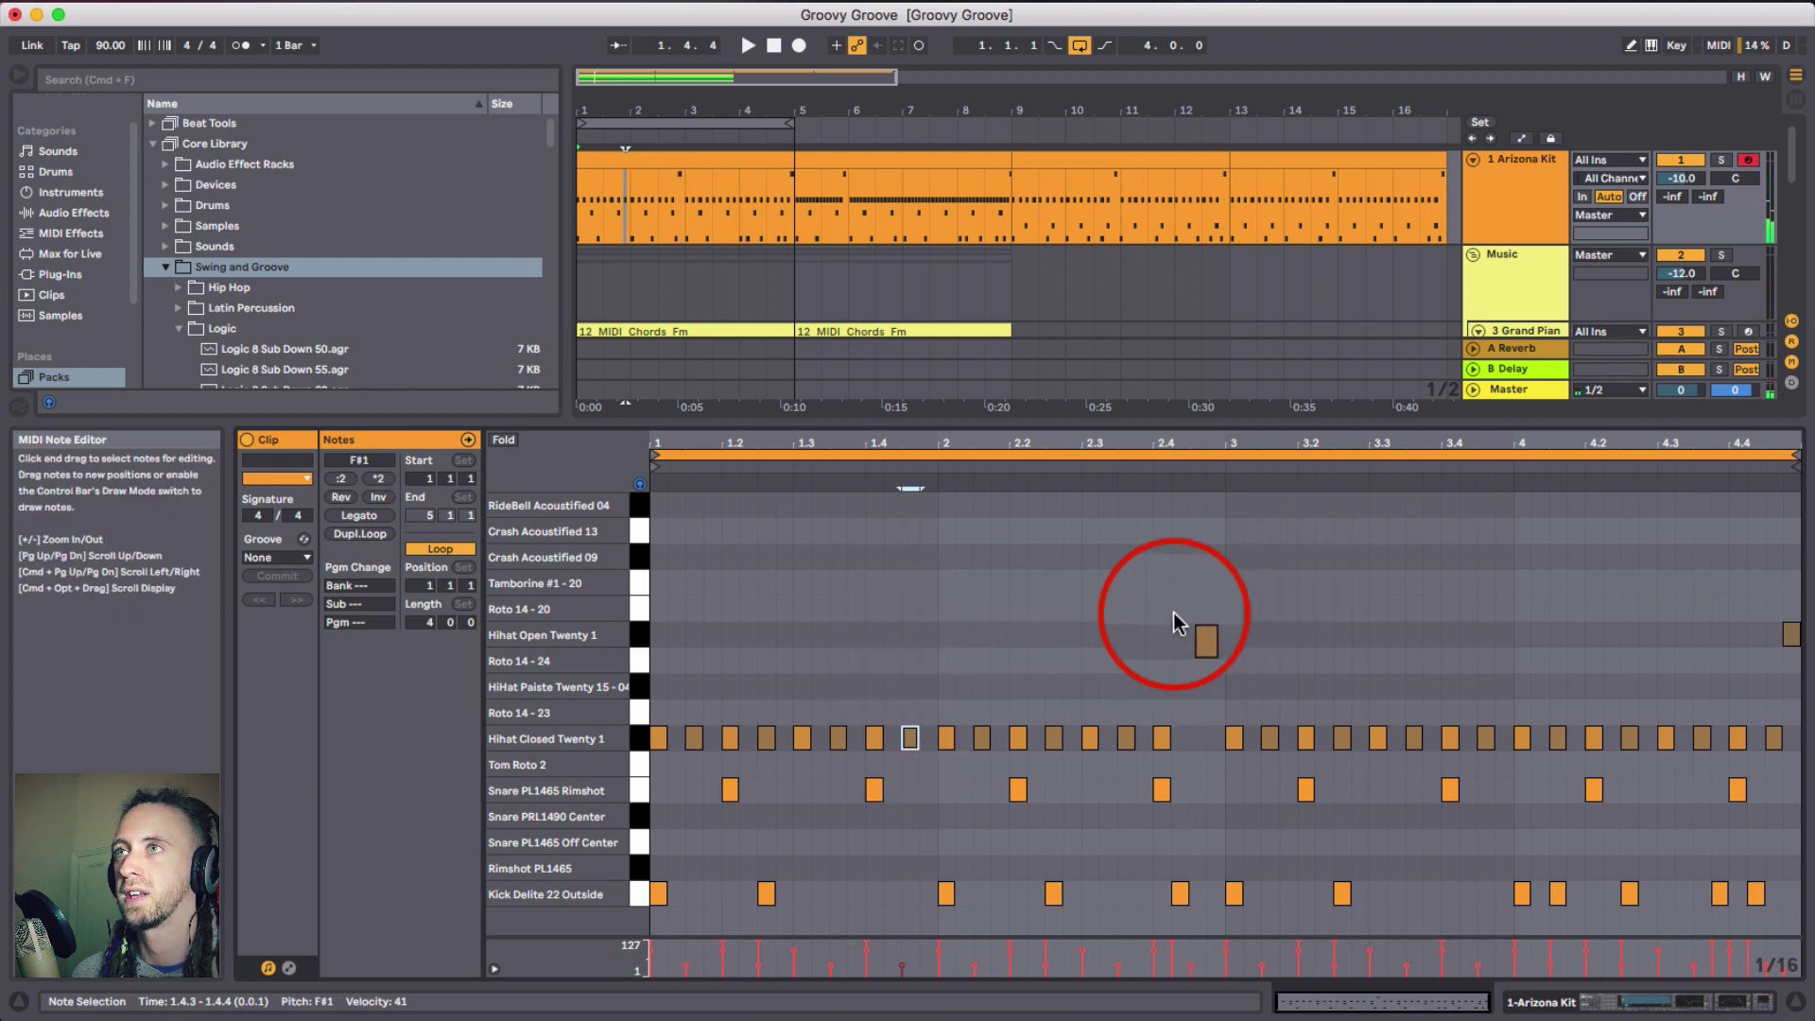
left_click(867, 632)
key("space")
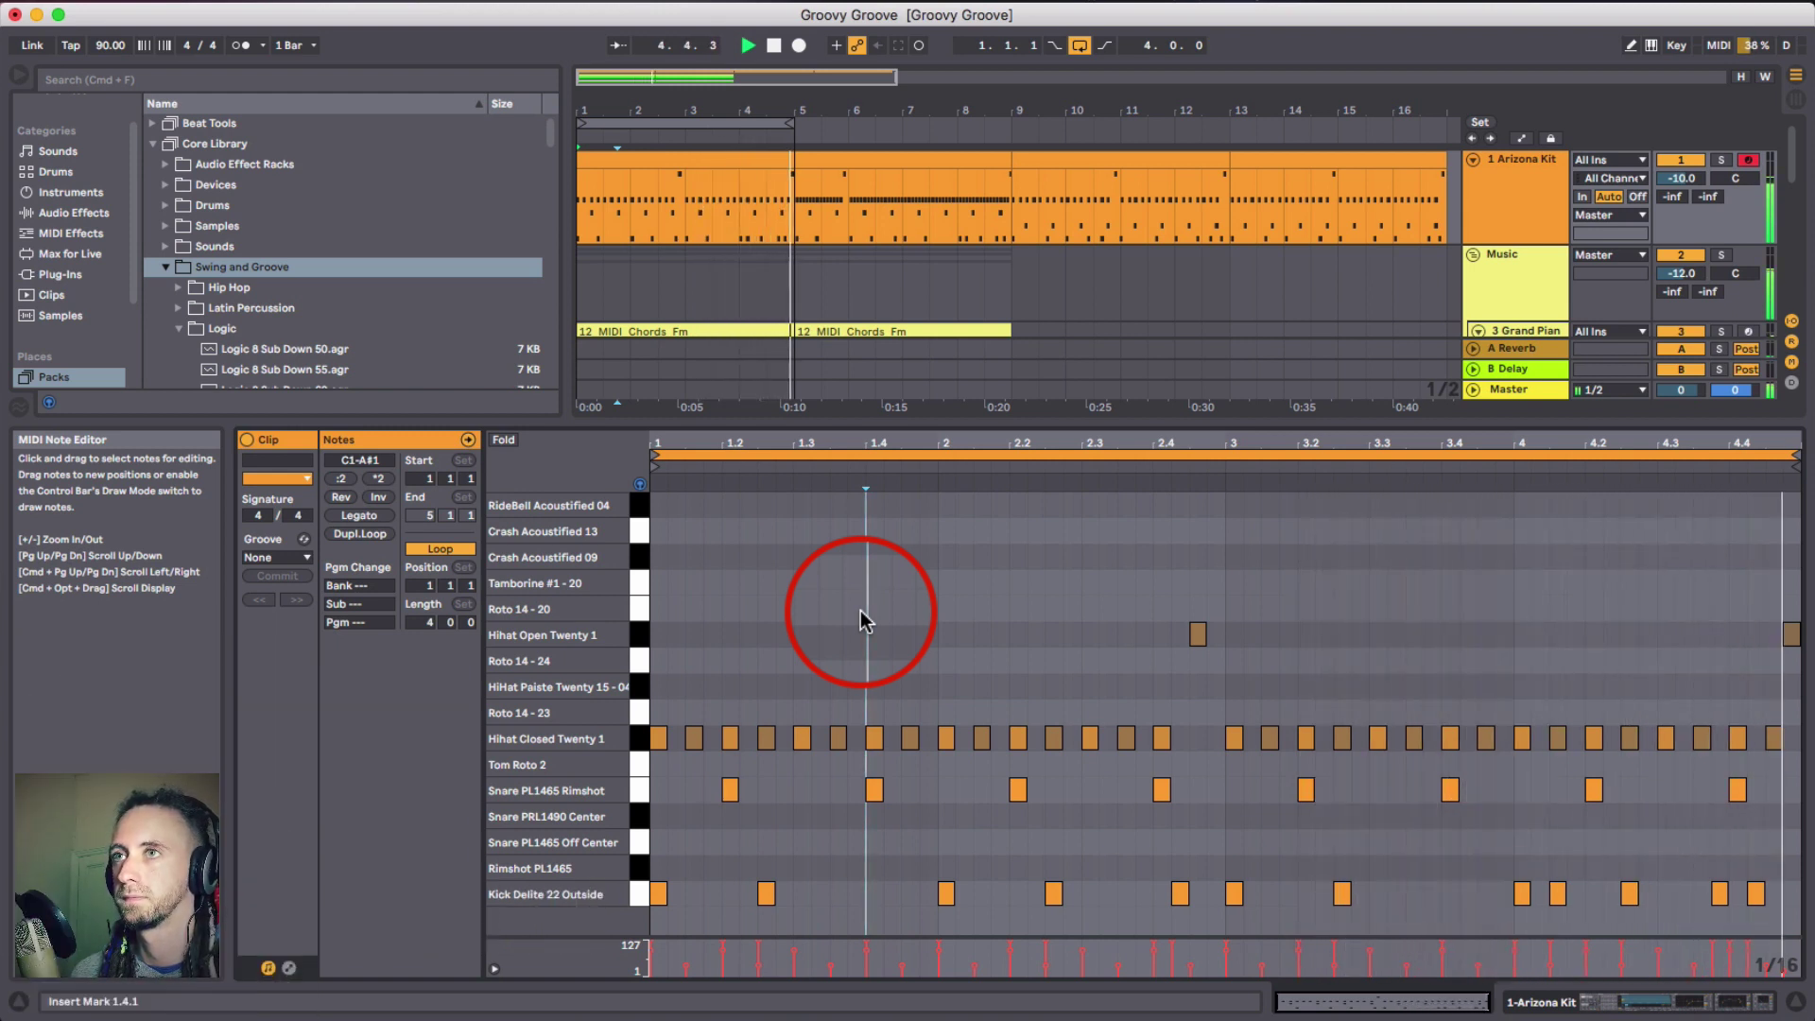
key("space")
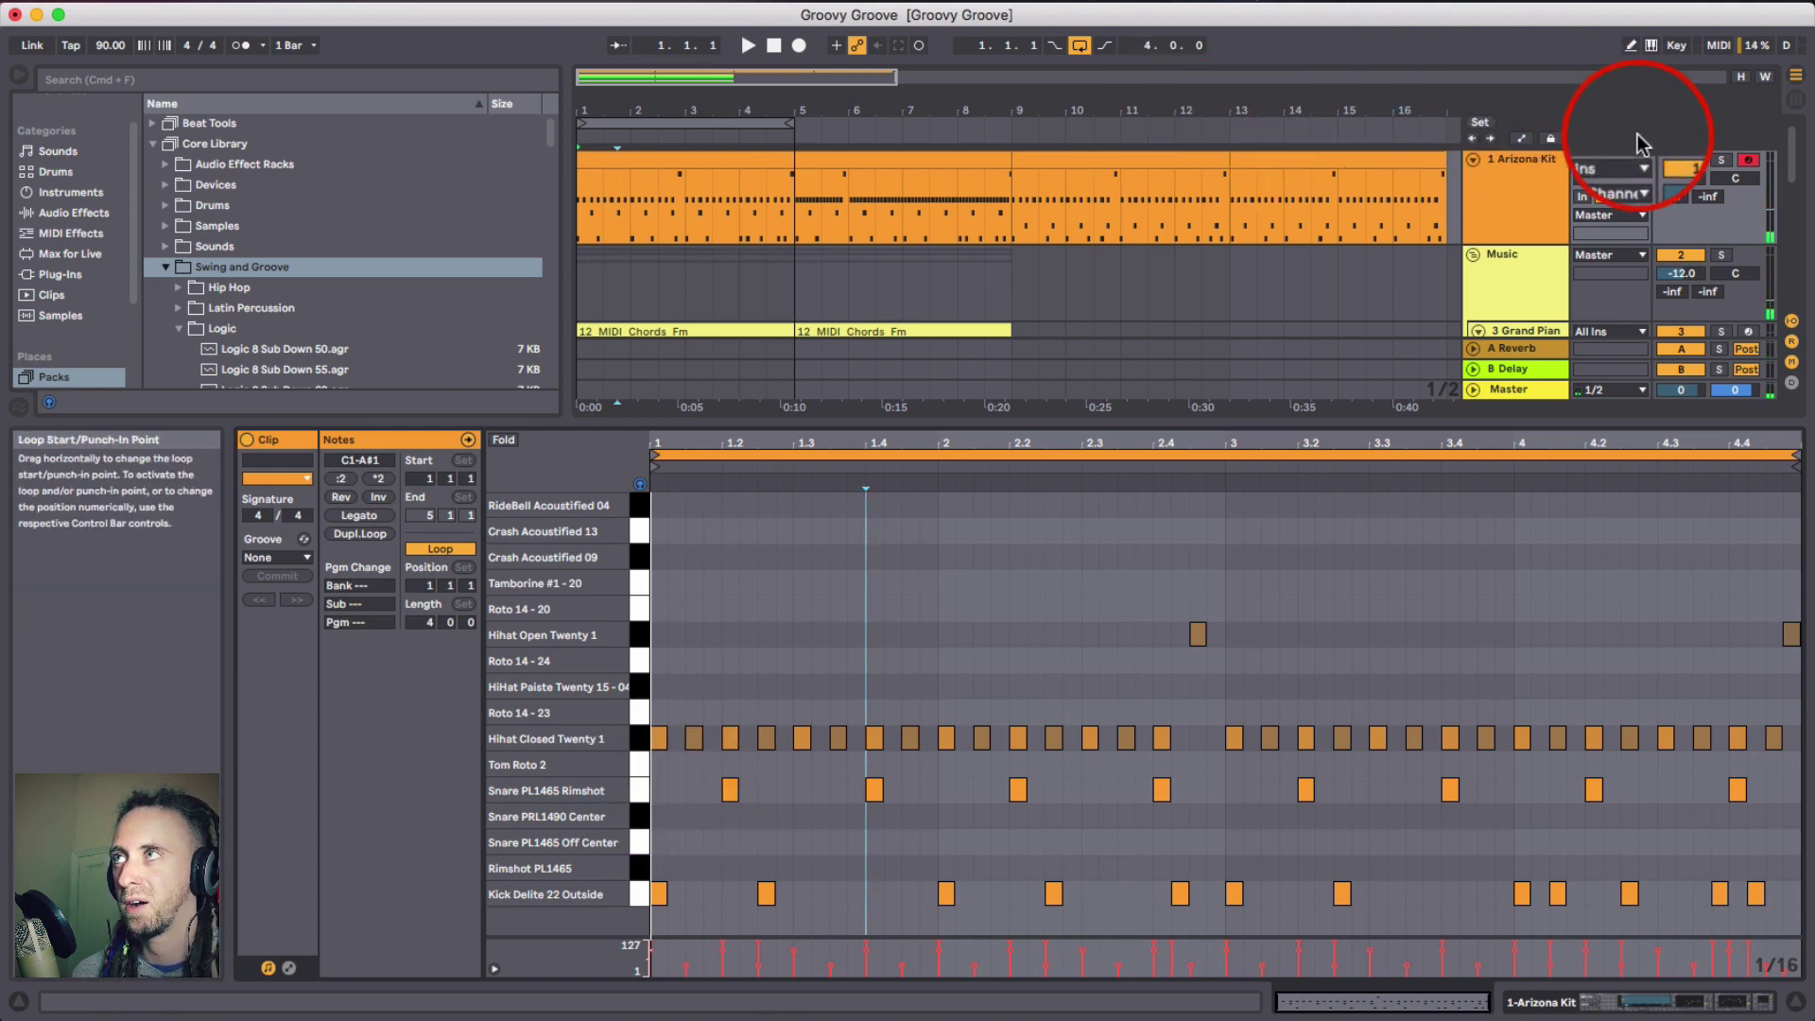
- Solo the Arizona Kit drum track and deactivate all its snare and kick notes
left_click(1721, 160)
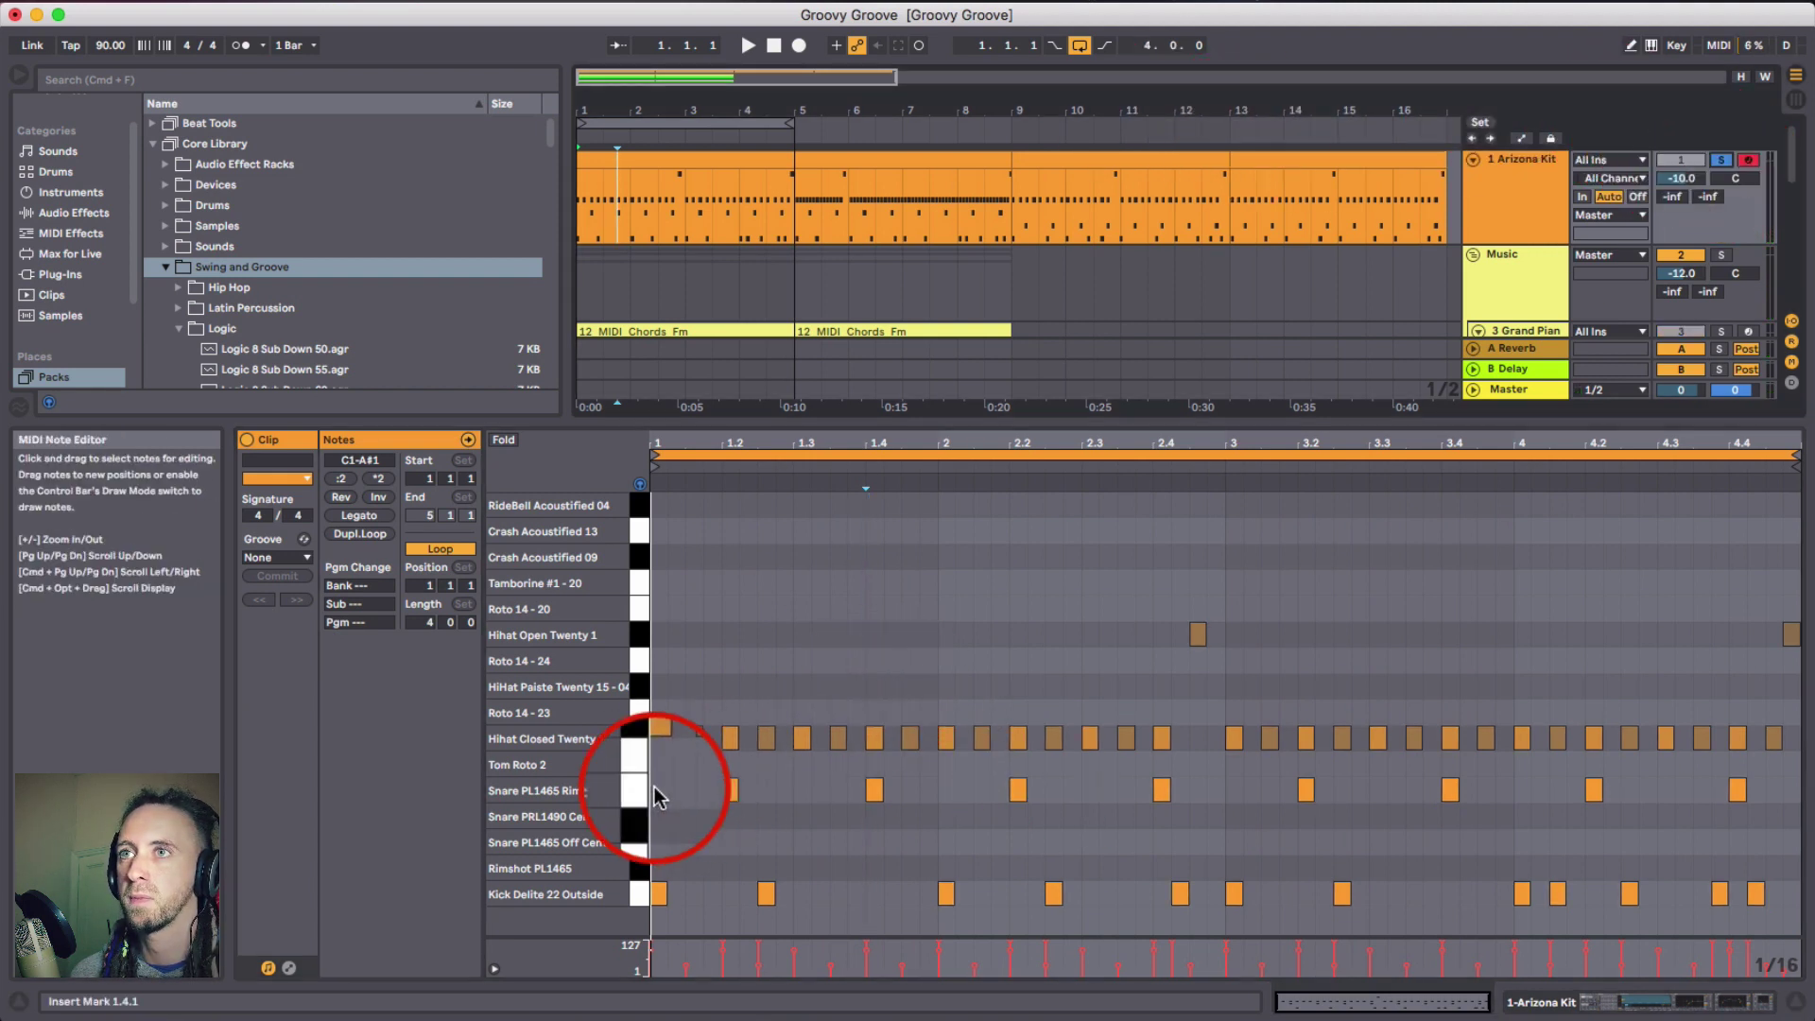
left_click_drag(680, 769, 1810, 935)
key("0")
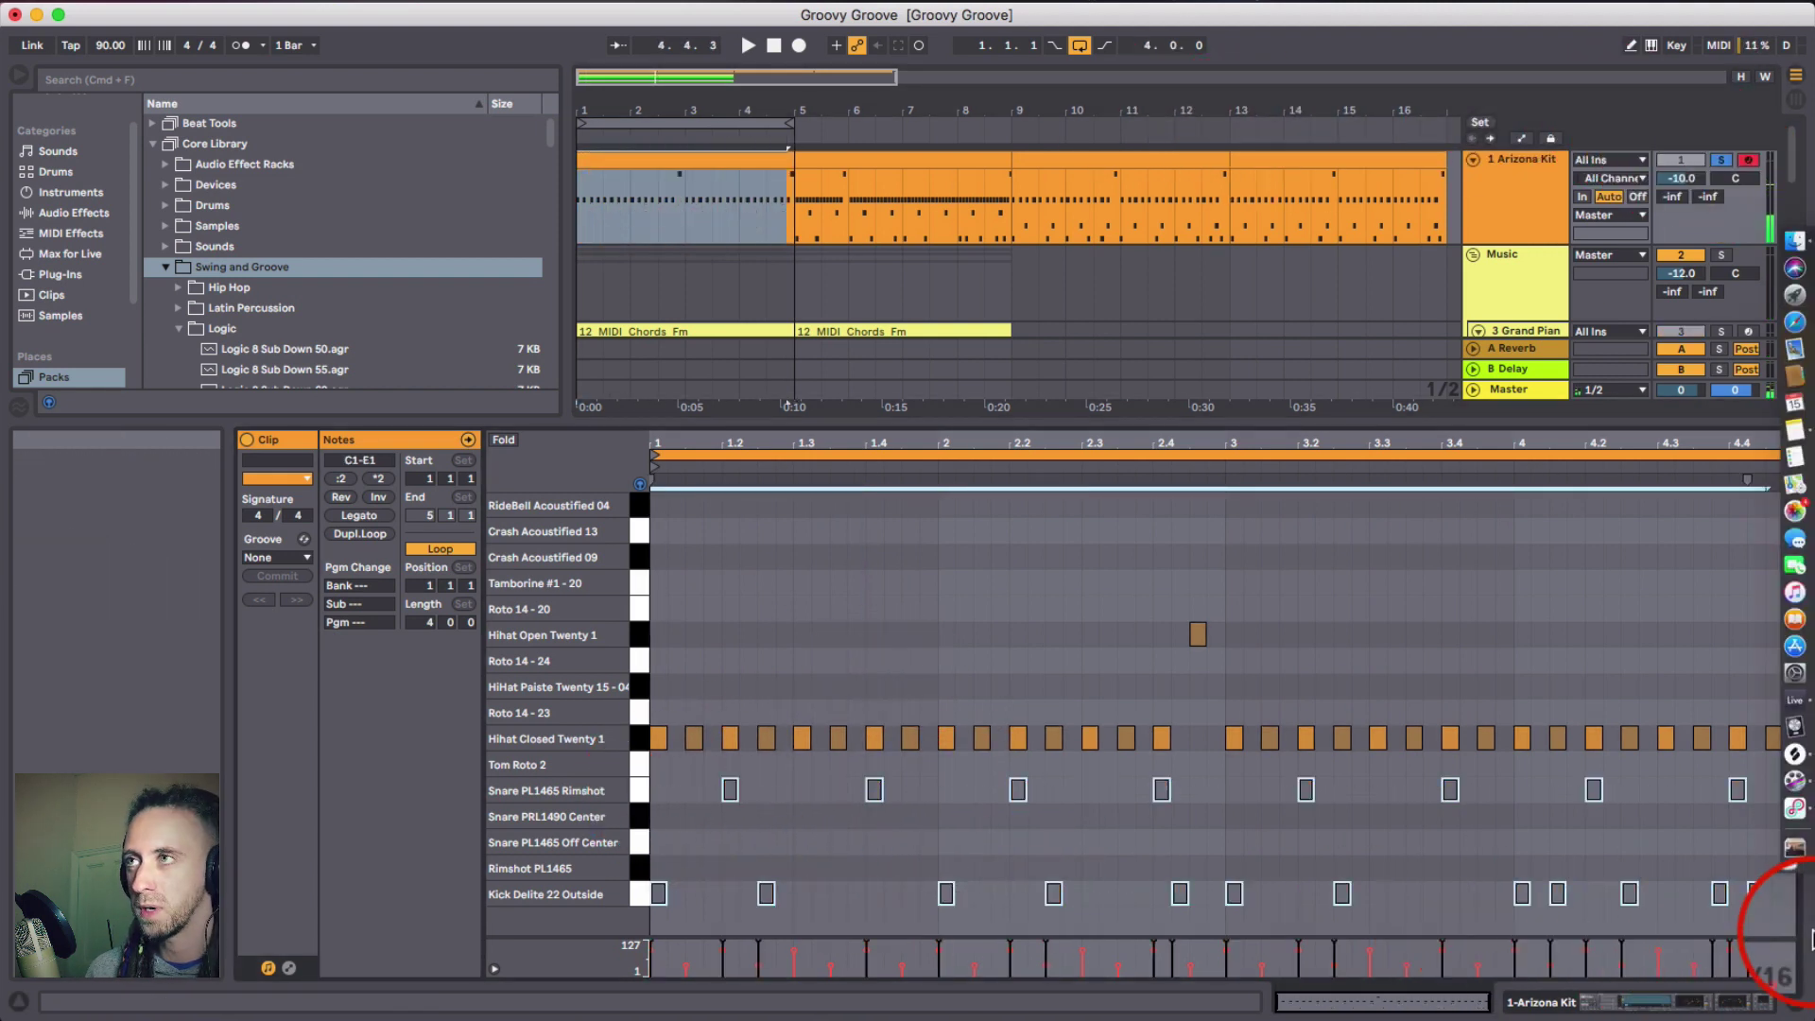
- Select the offbeat closed hi-hats from 1.1.3 through 2.3.3
left_click_drag(687, 427, 768, 696)
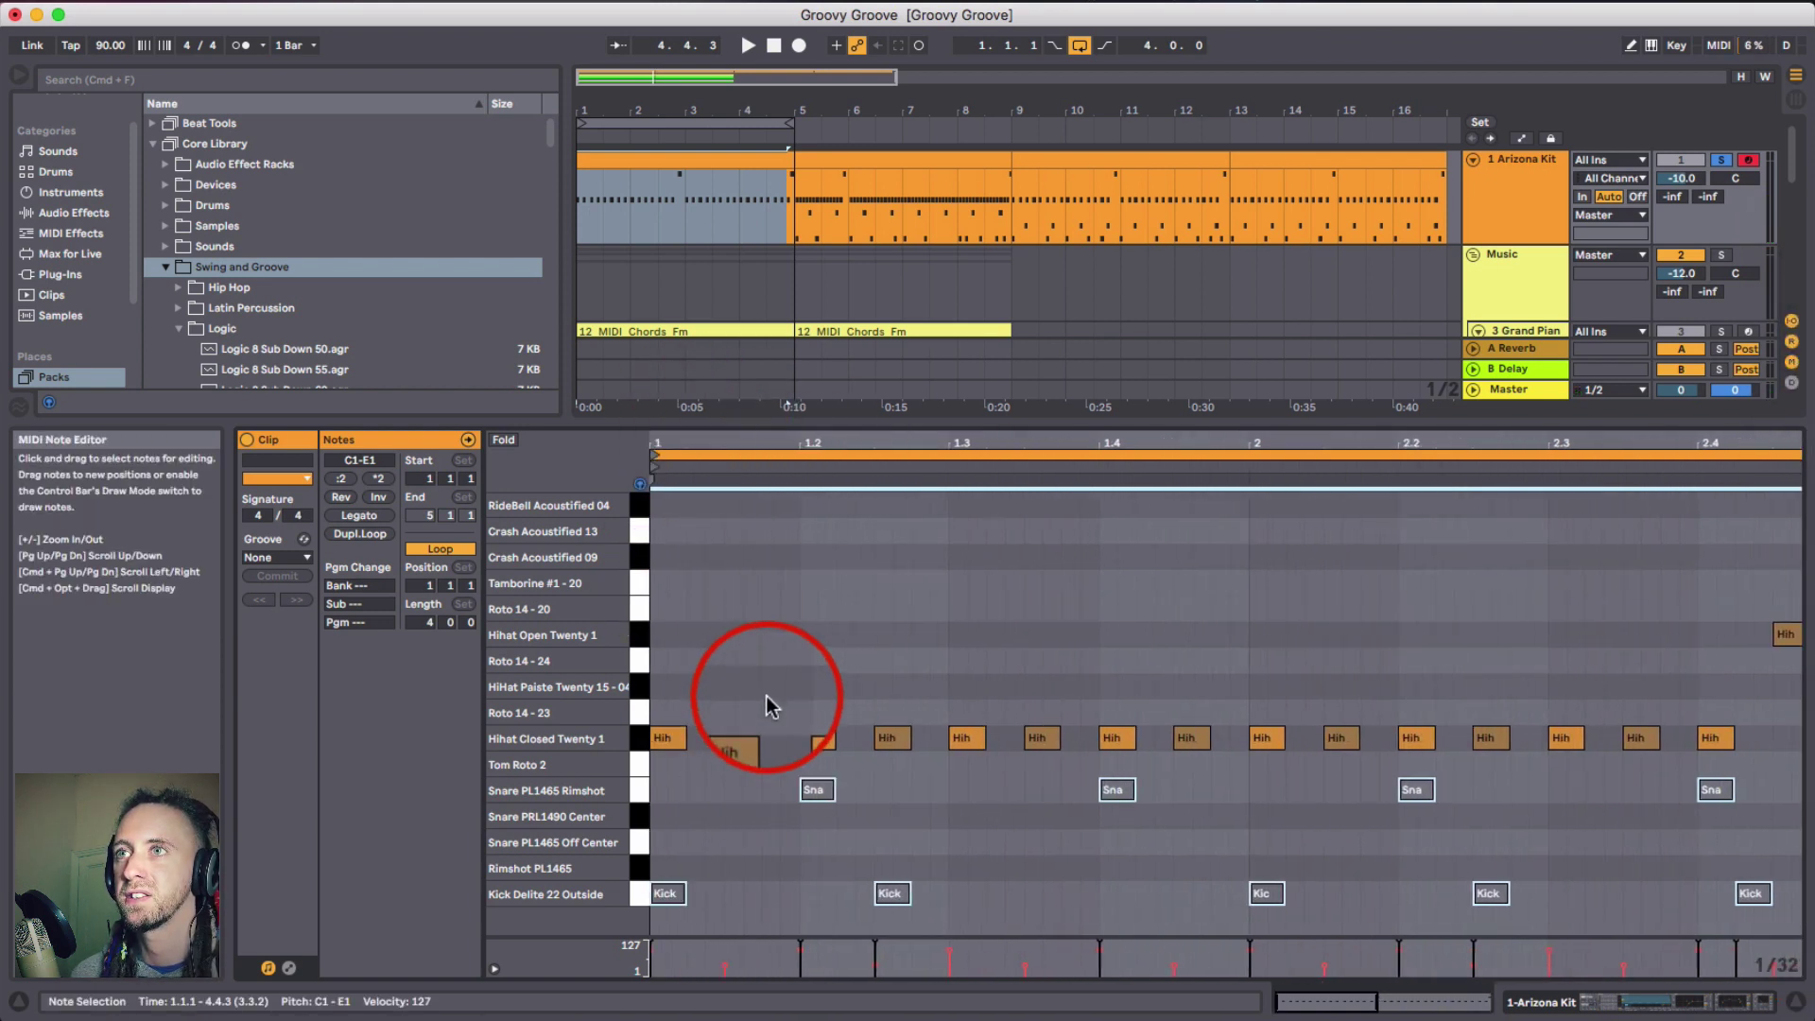
left_click(739, 737)
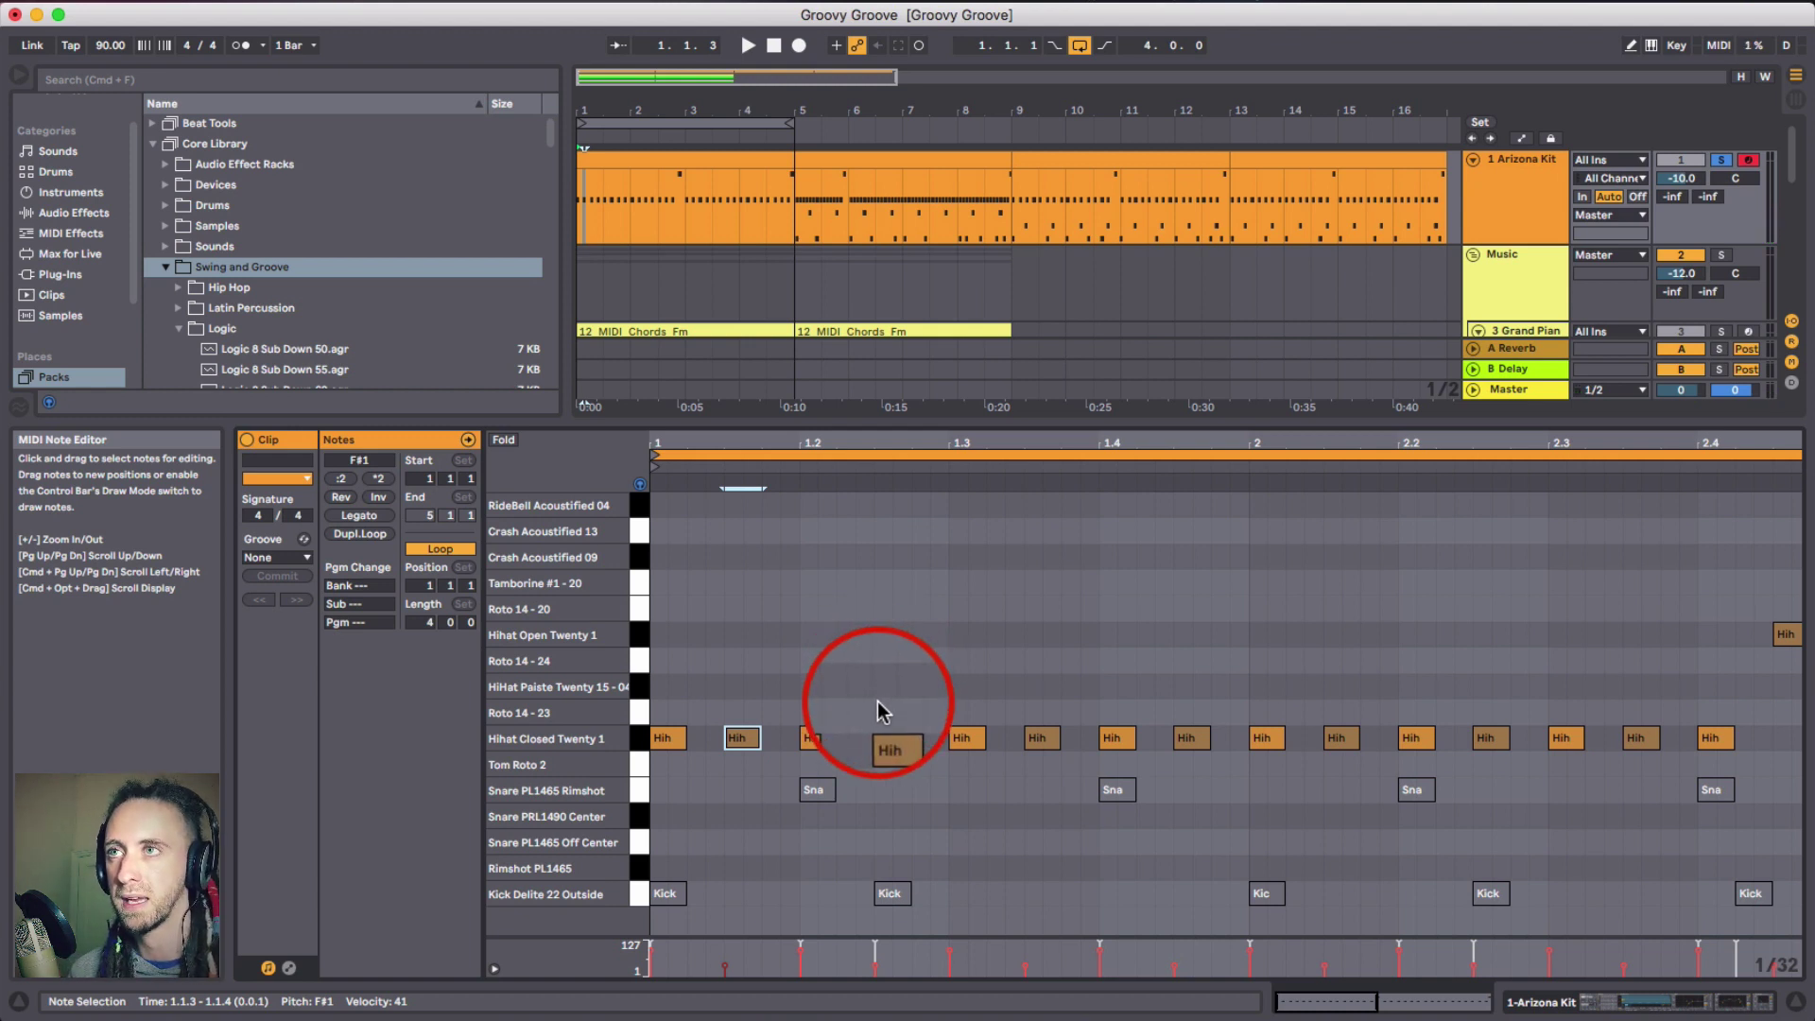
left_click(887, 737, "shift")
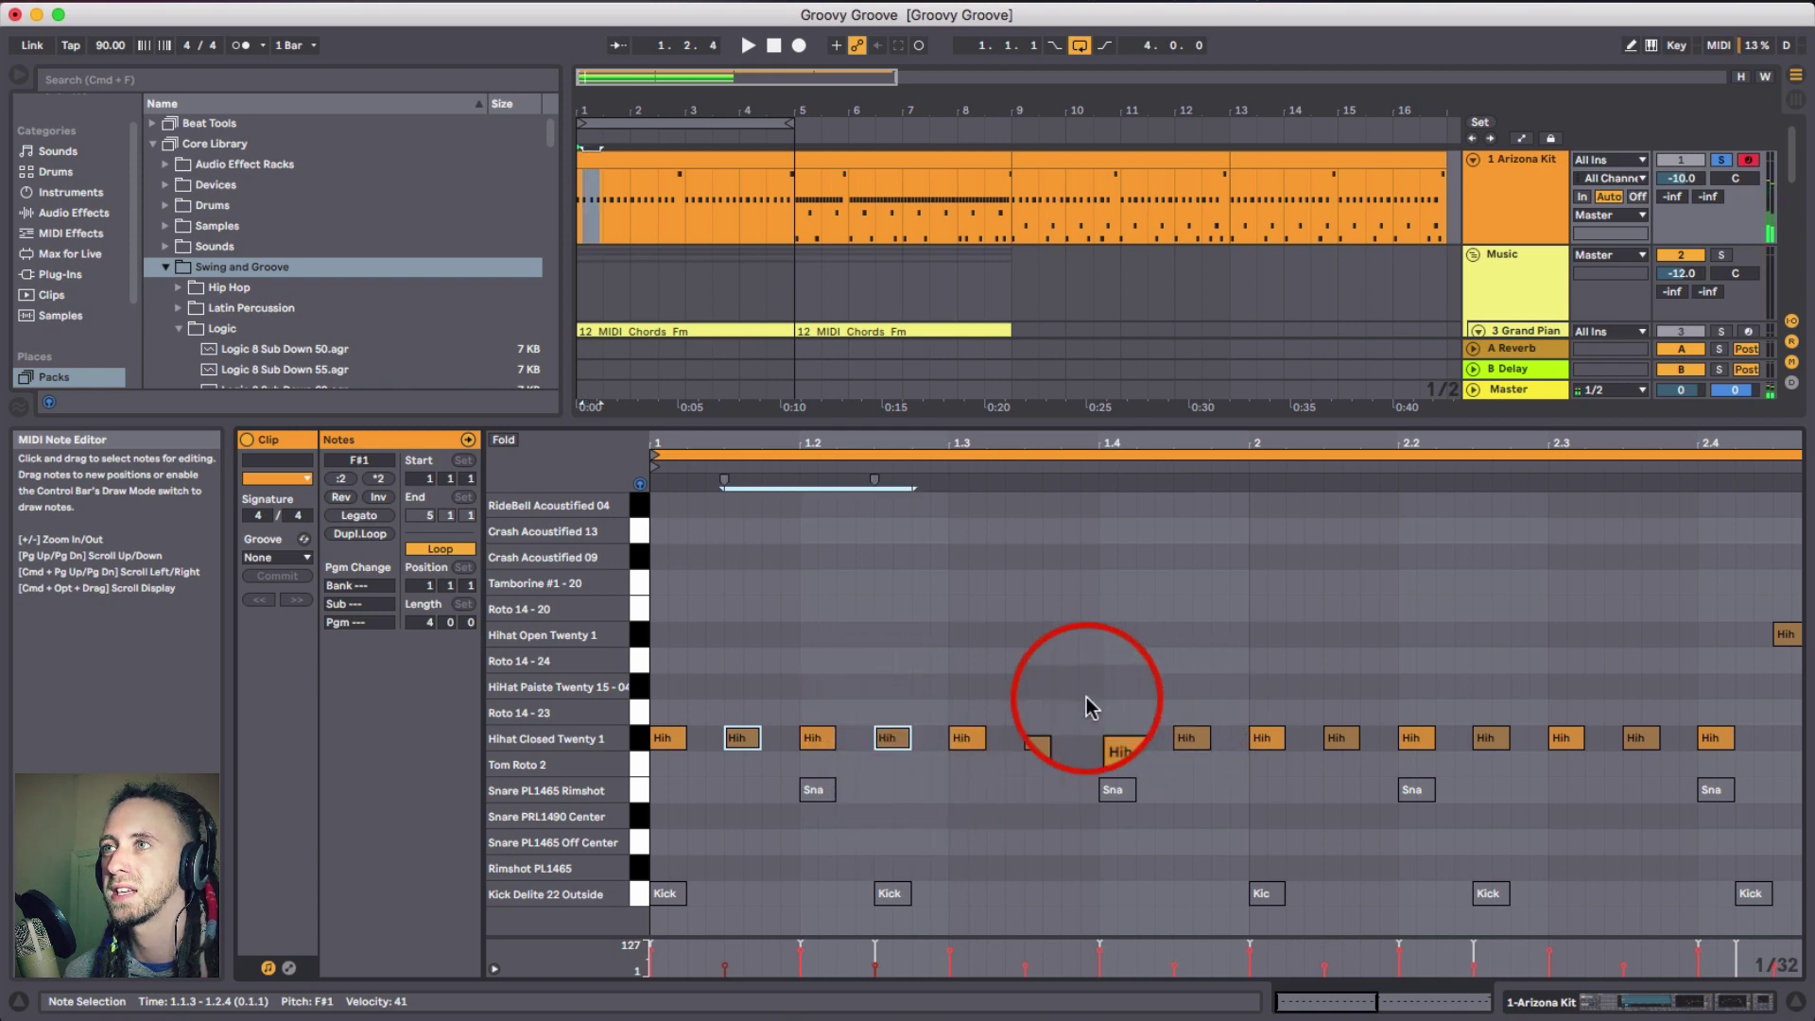
left_click(1040, 738, "shift")
left_click(1191, 738, "shift")
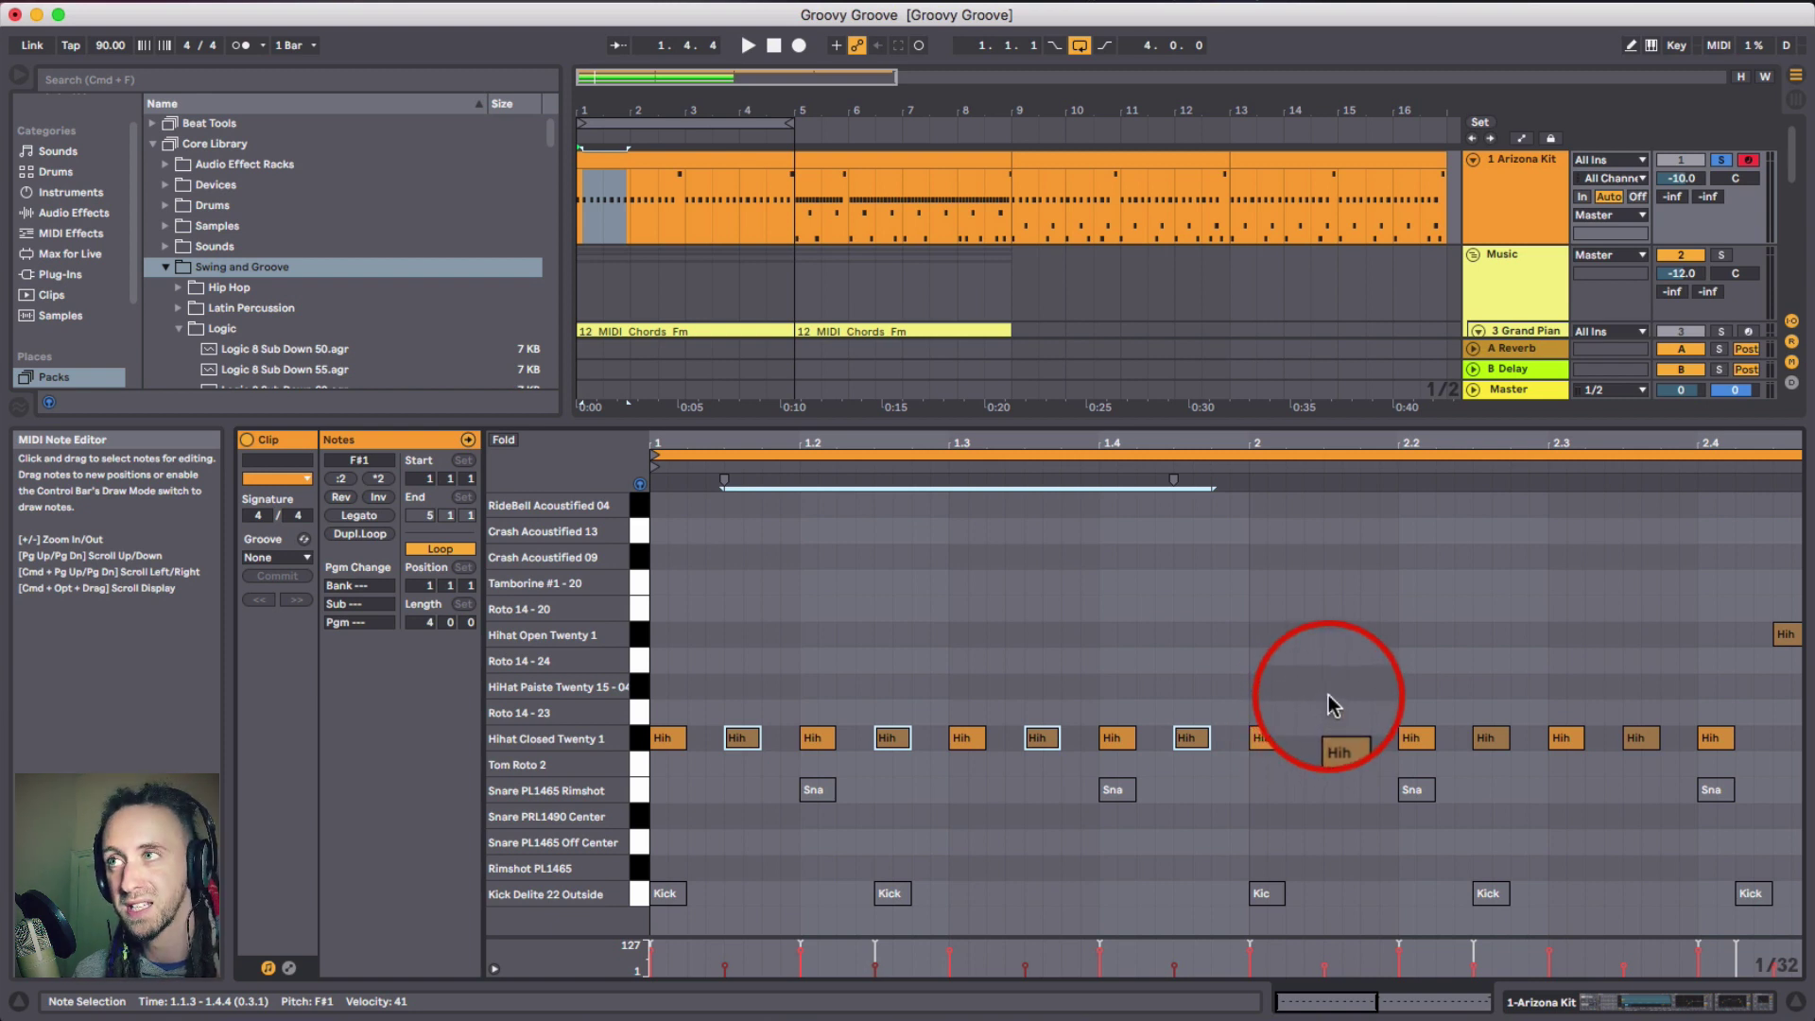
left_click(1336, 737, "shift")
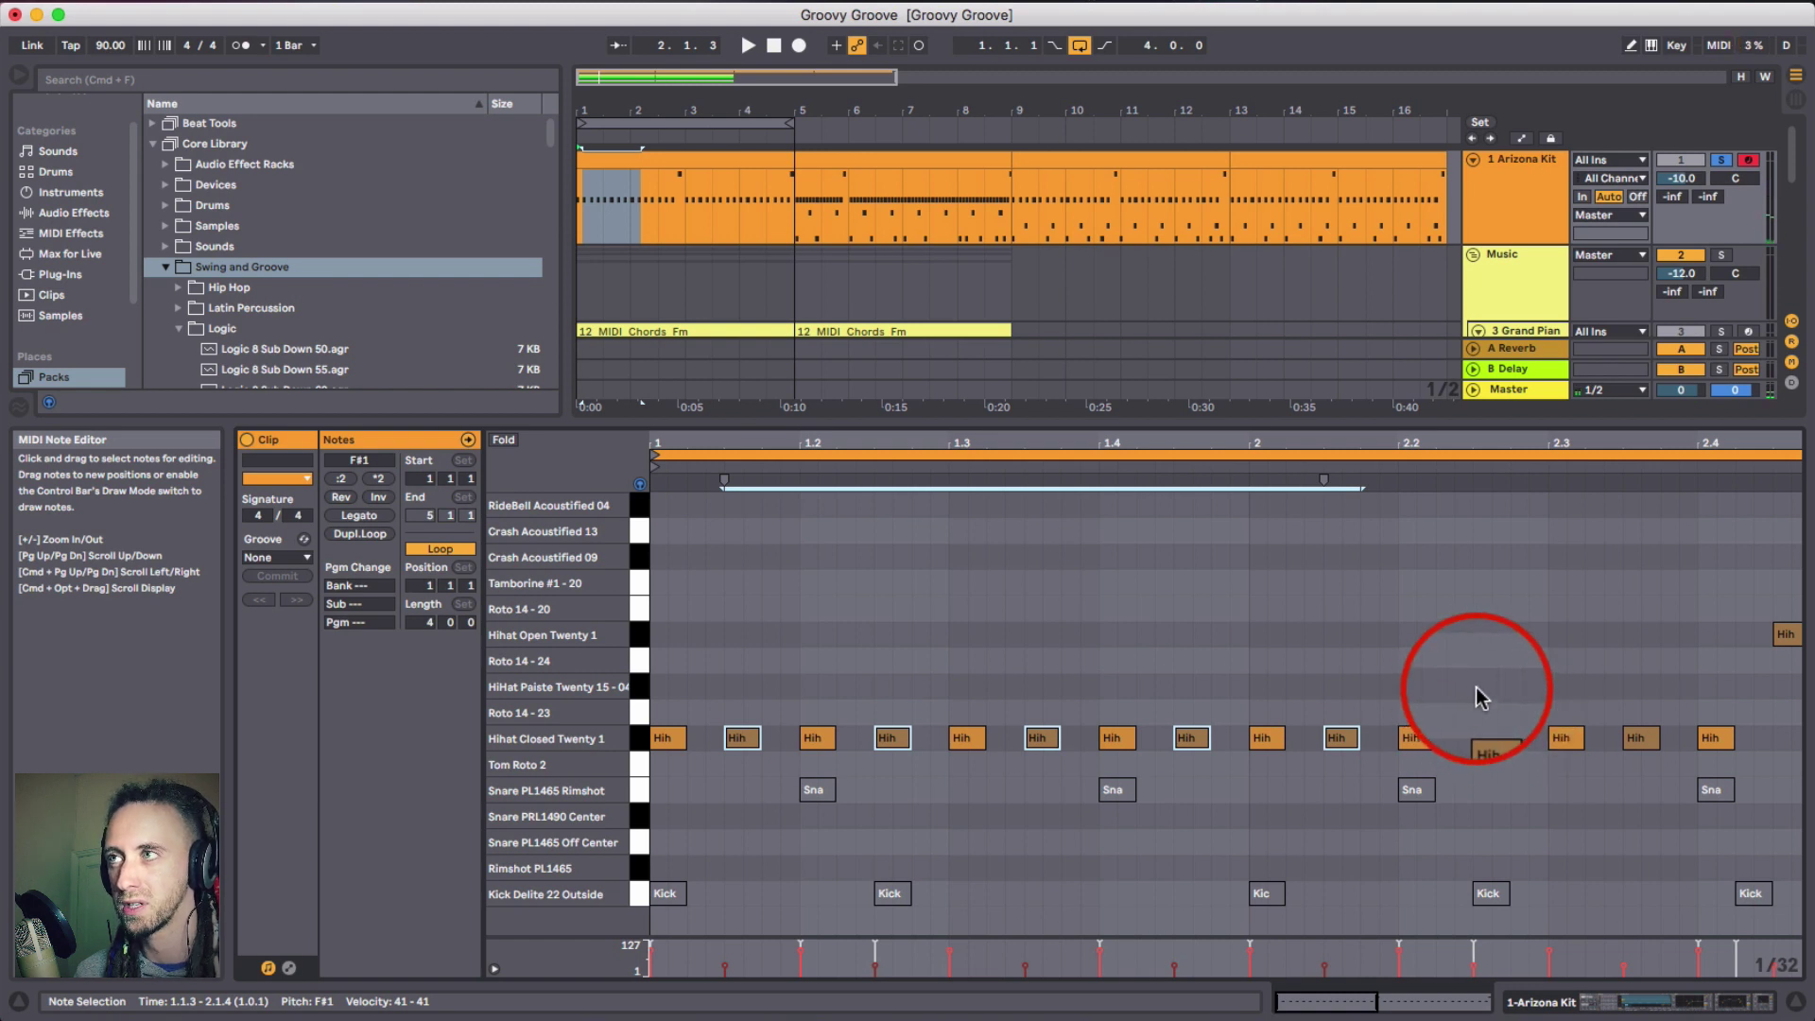
left_click(1489, 737, "shift")
left_click(1633, 735, "shift")
- Add the remaining offbeat closed hi-hats in bars 3 and 4 to the selection
left_click_drag(1655, 752, 1655, 768)
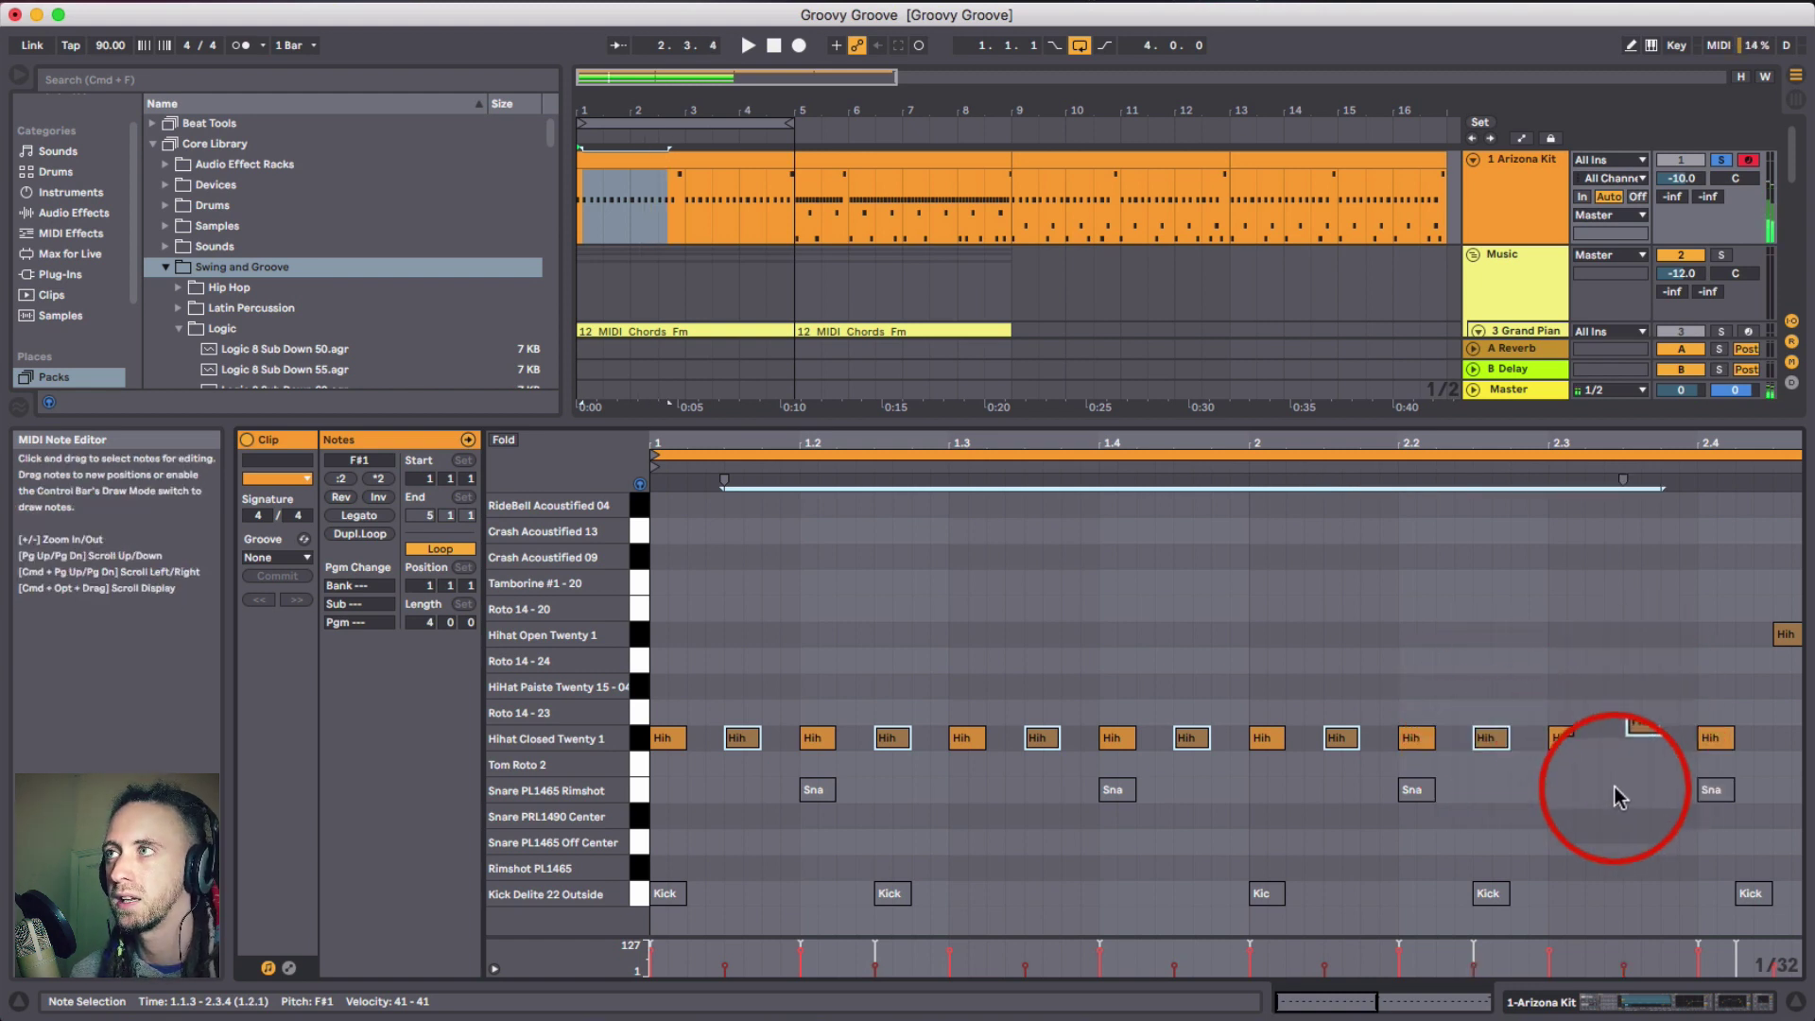
scroll(1615, 792, "right", 5)
left_click_drag(1542, 572, 1540, 693)
scroll(1513, 742, "right", 5)
left_click(1433, 737, "shift")
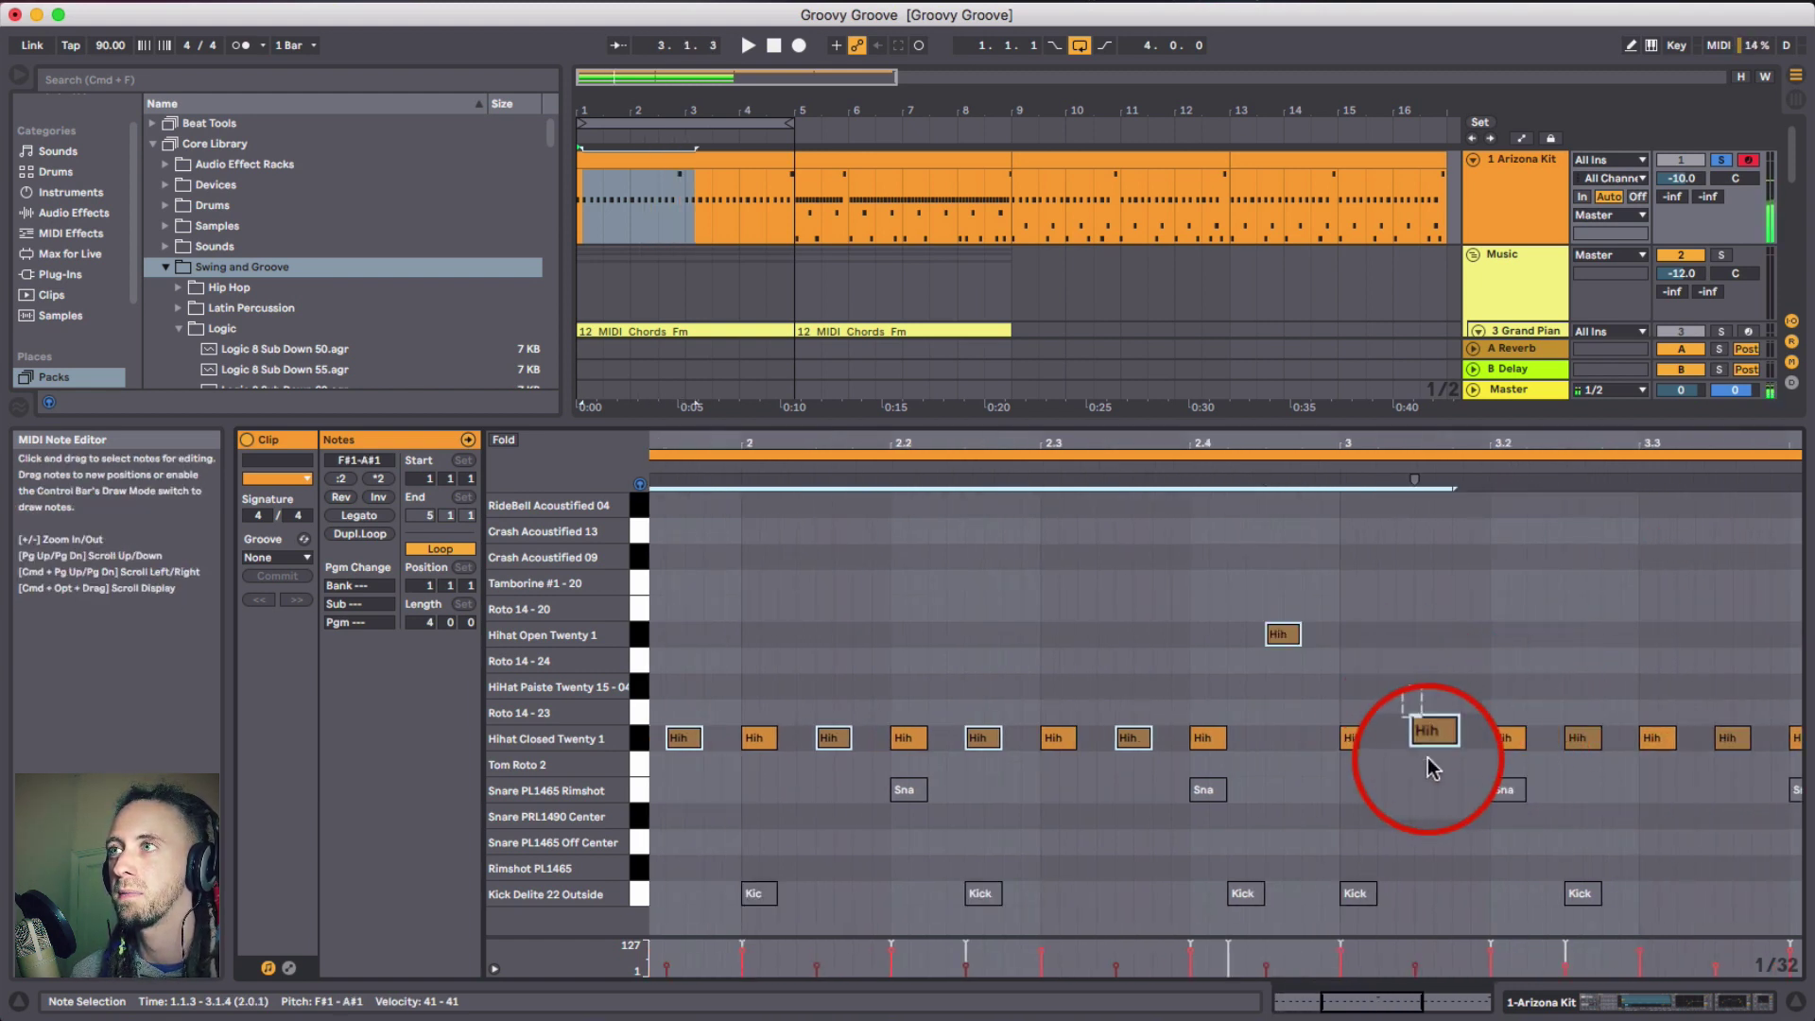
left_click(1578, 737, "shift")
left_click(1733, 739, "shift")
scroll(1620, 835, "right", 7)
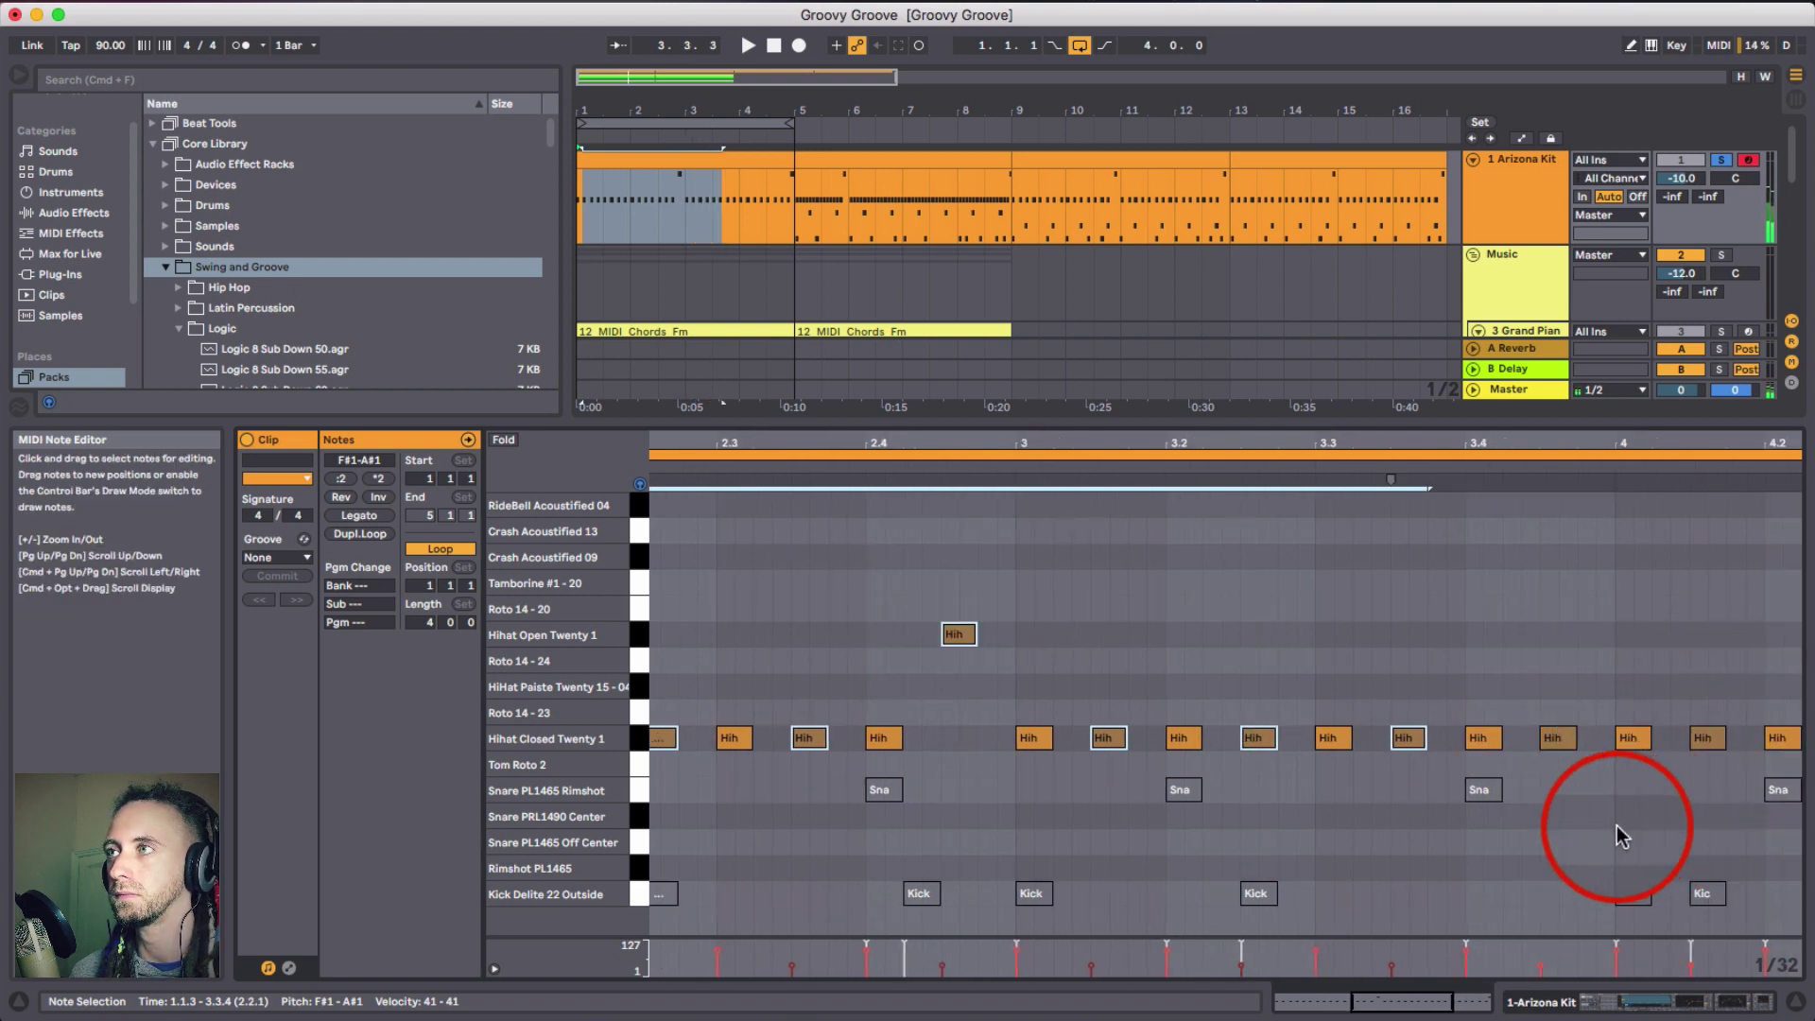
left_click_drag(1198, 696, 1221, 772)
left_click(1356, 740, "shift")
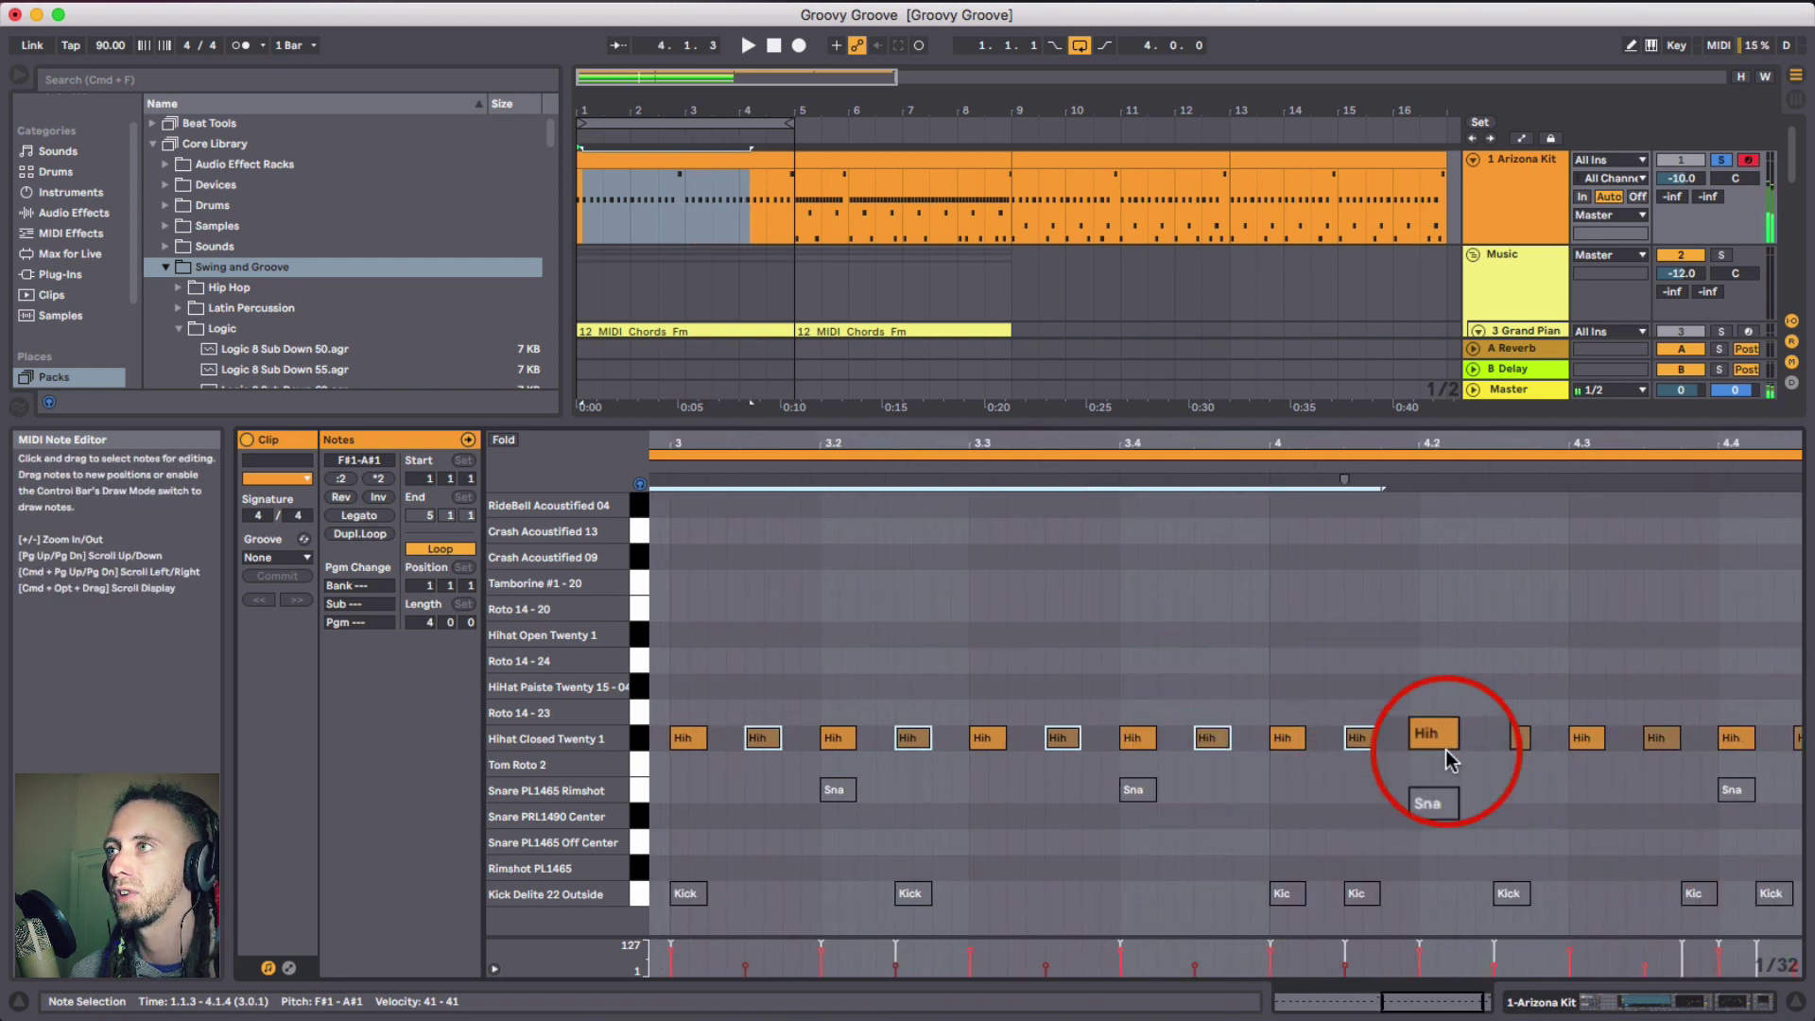
left_click(1503, 739, "shift")
scroll(1512, 784, "right", 1)
left_click(1589, 737, "shift")
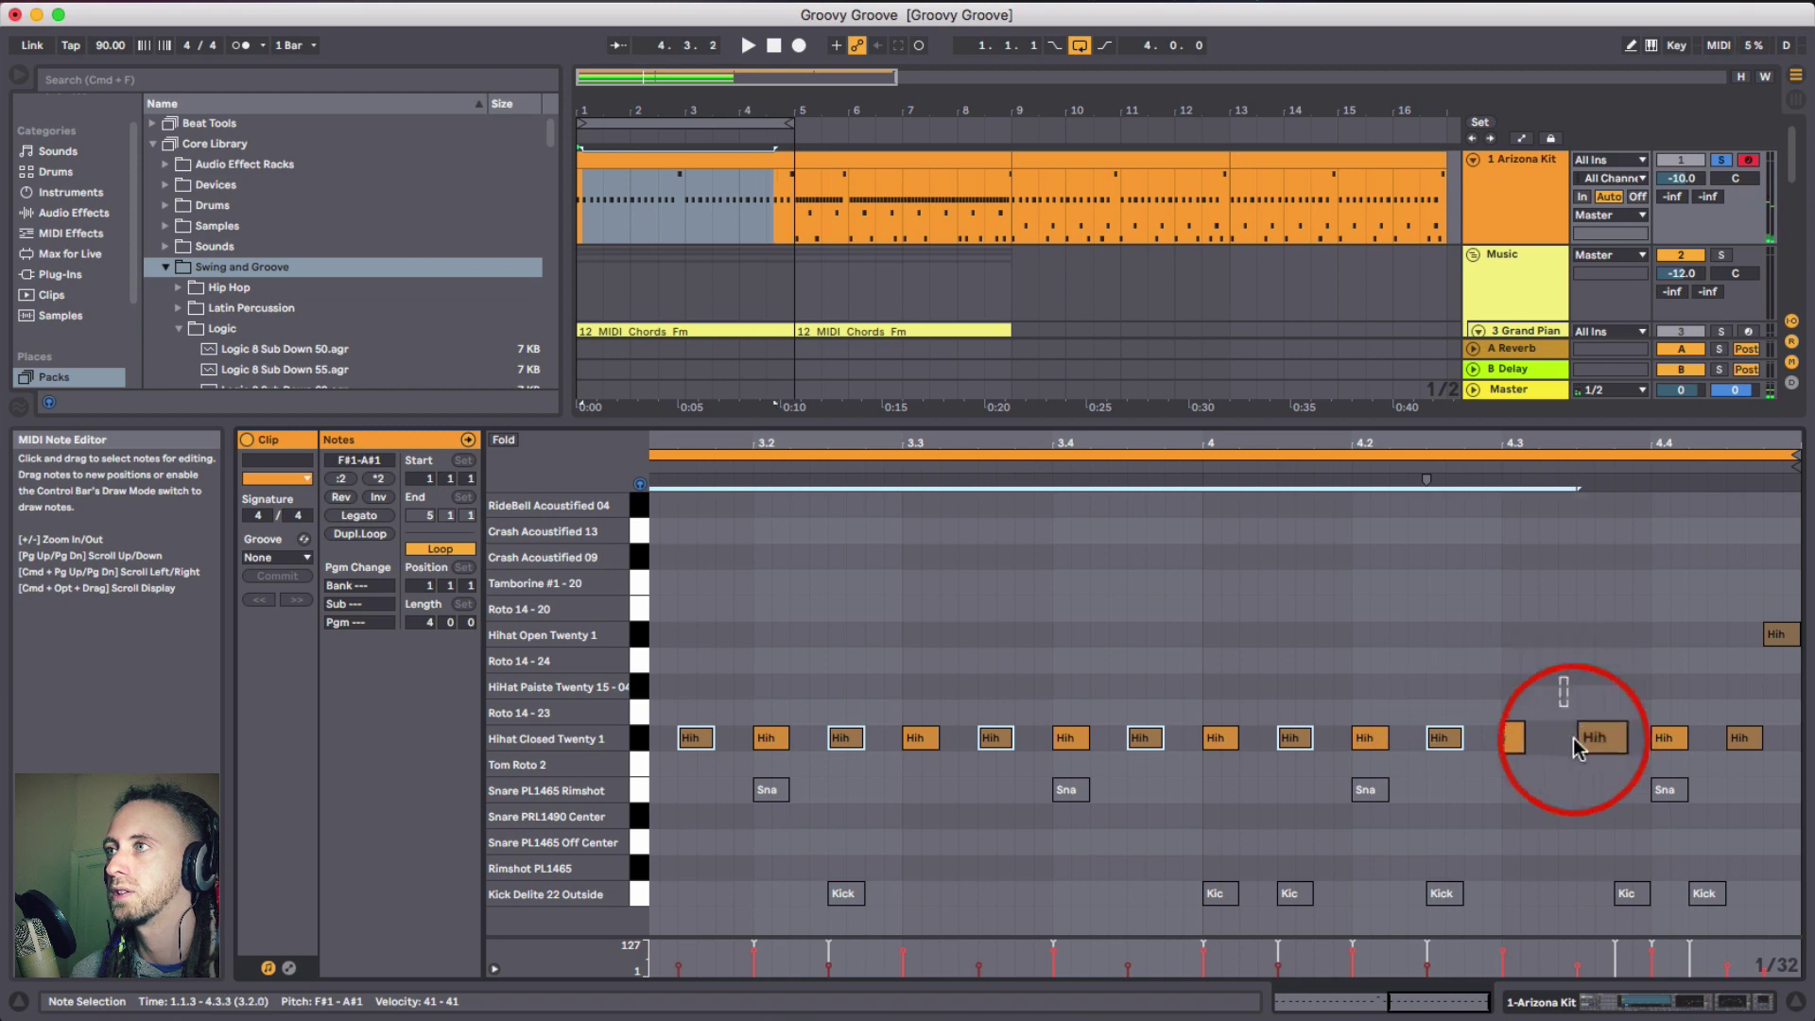
left_click(1739, 738, "shift")
scroll(1262, 832, "left", 15)
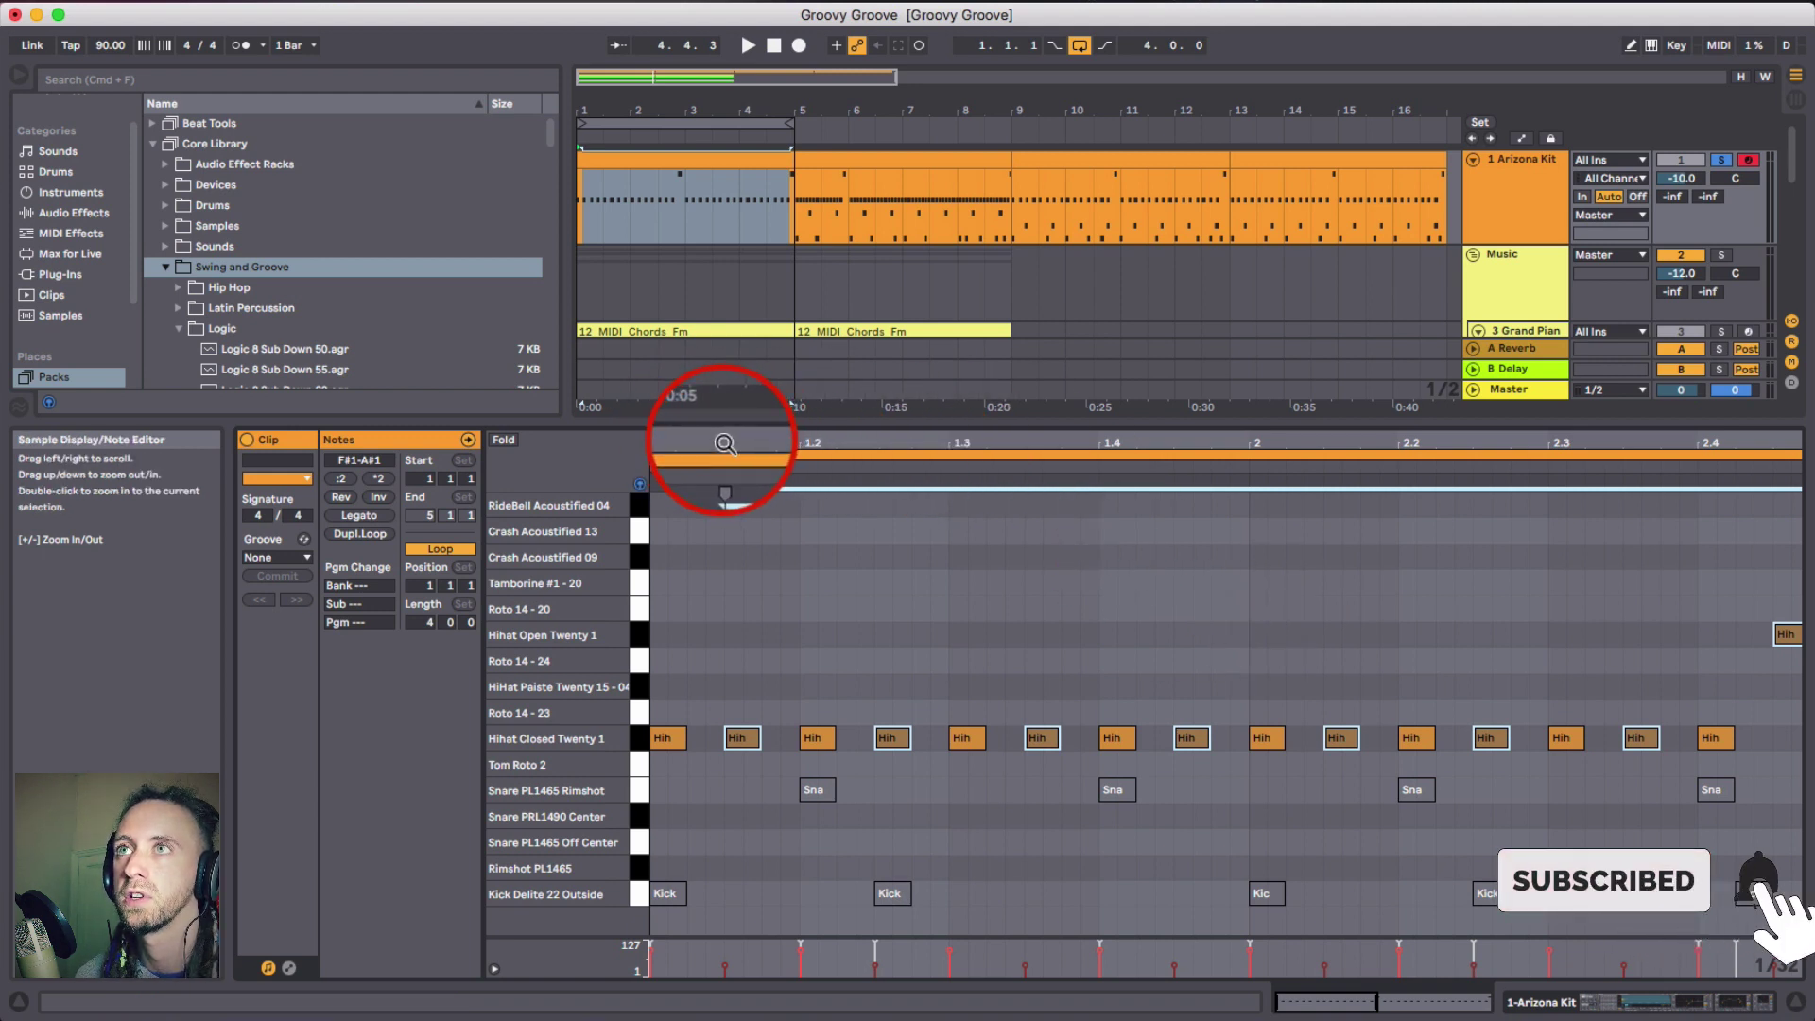
- Nudge the selected offbeat hi-hats slightly late and play the clip to hear the swing
left_click_drag(724, 425, 1503, 455)
key("super+Right")
scroll(1526, 700, "left", 10)
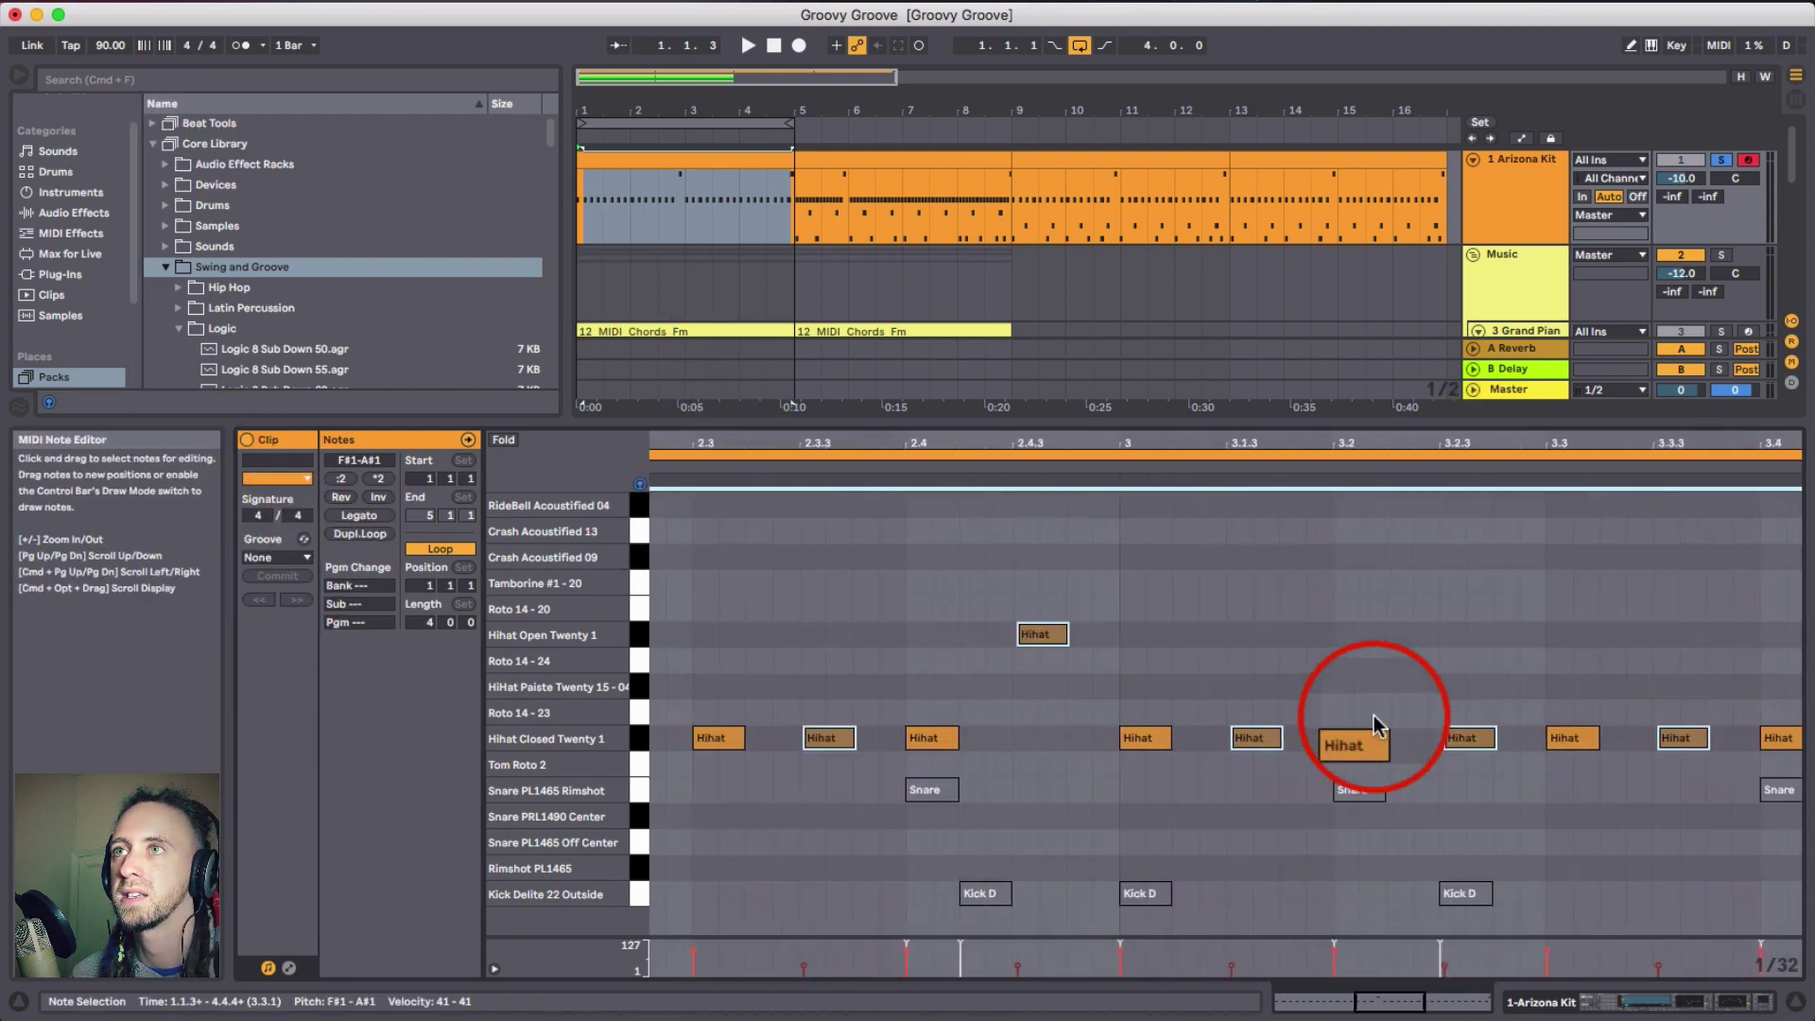
left_click_drag(798, 441, 799, 440)
key("space")
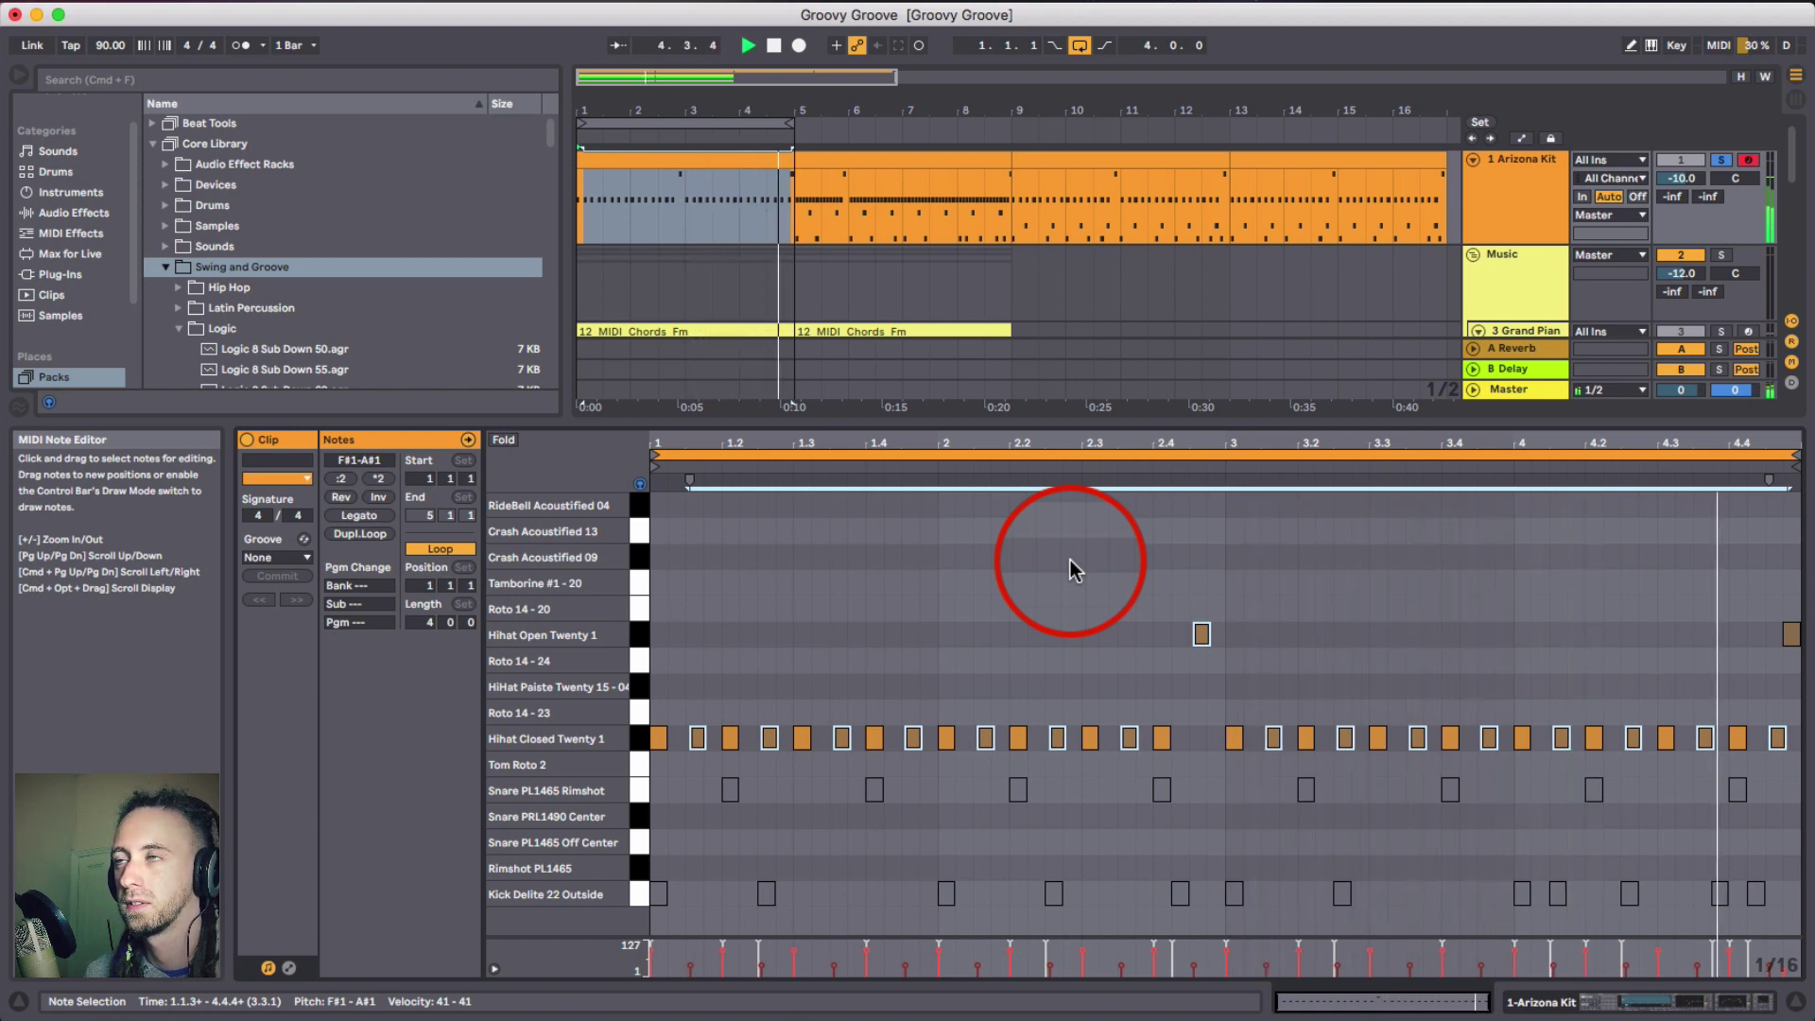
- Audition the beat, drag the open hi-hat after 2.4 slightly late, and deselect it
key("space")
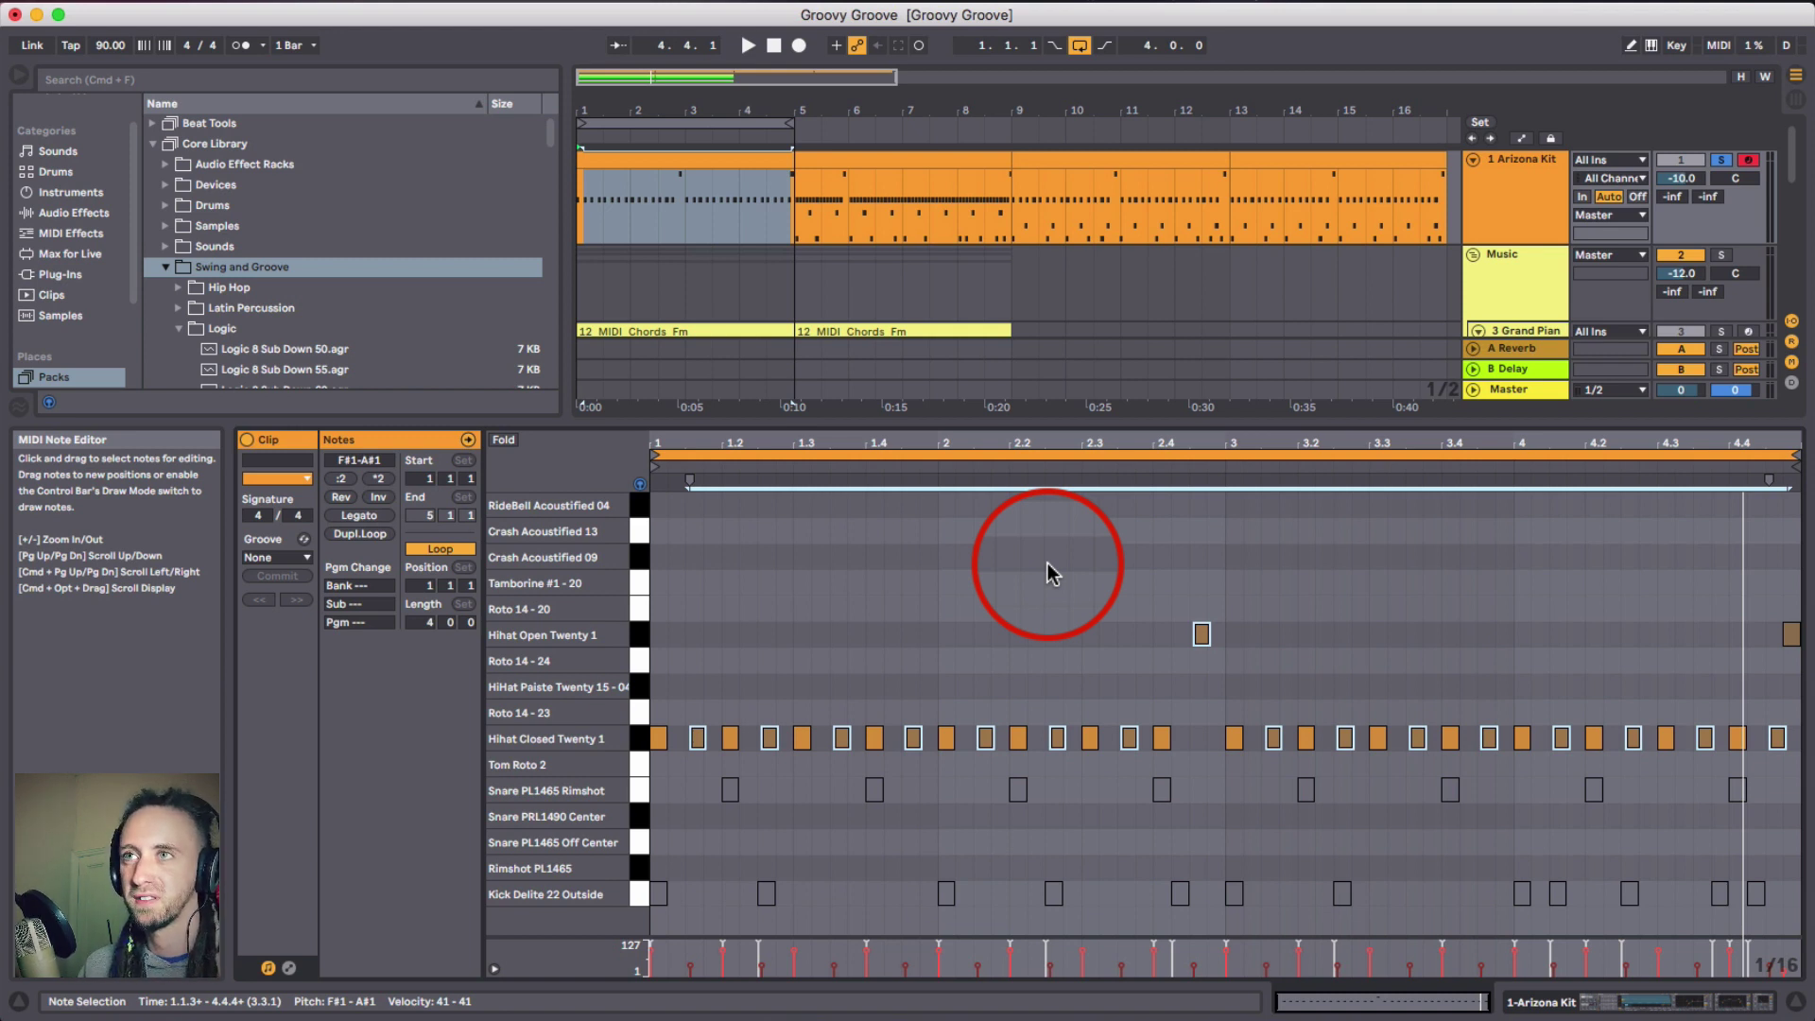
key("space")
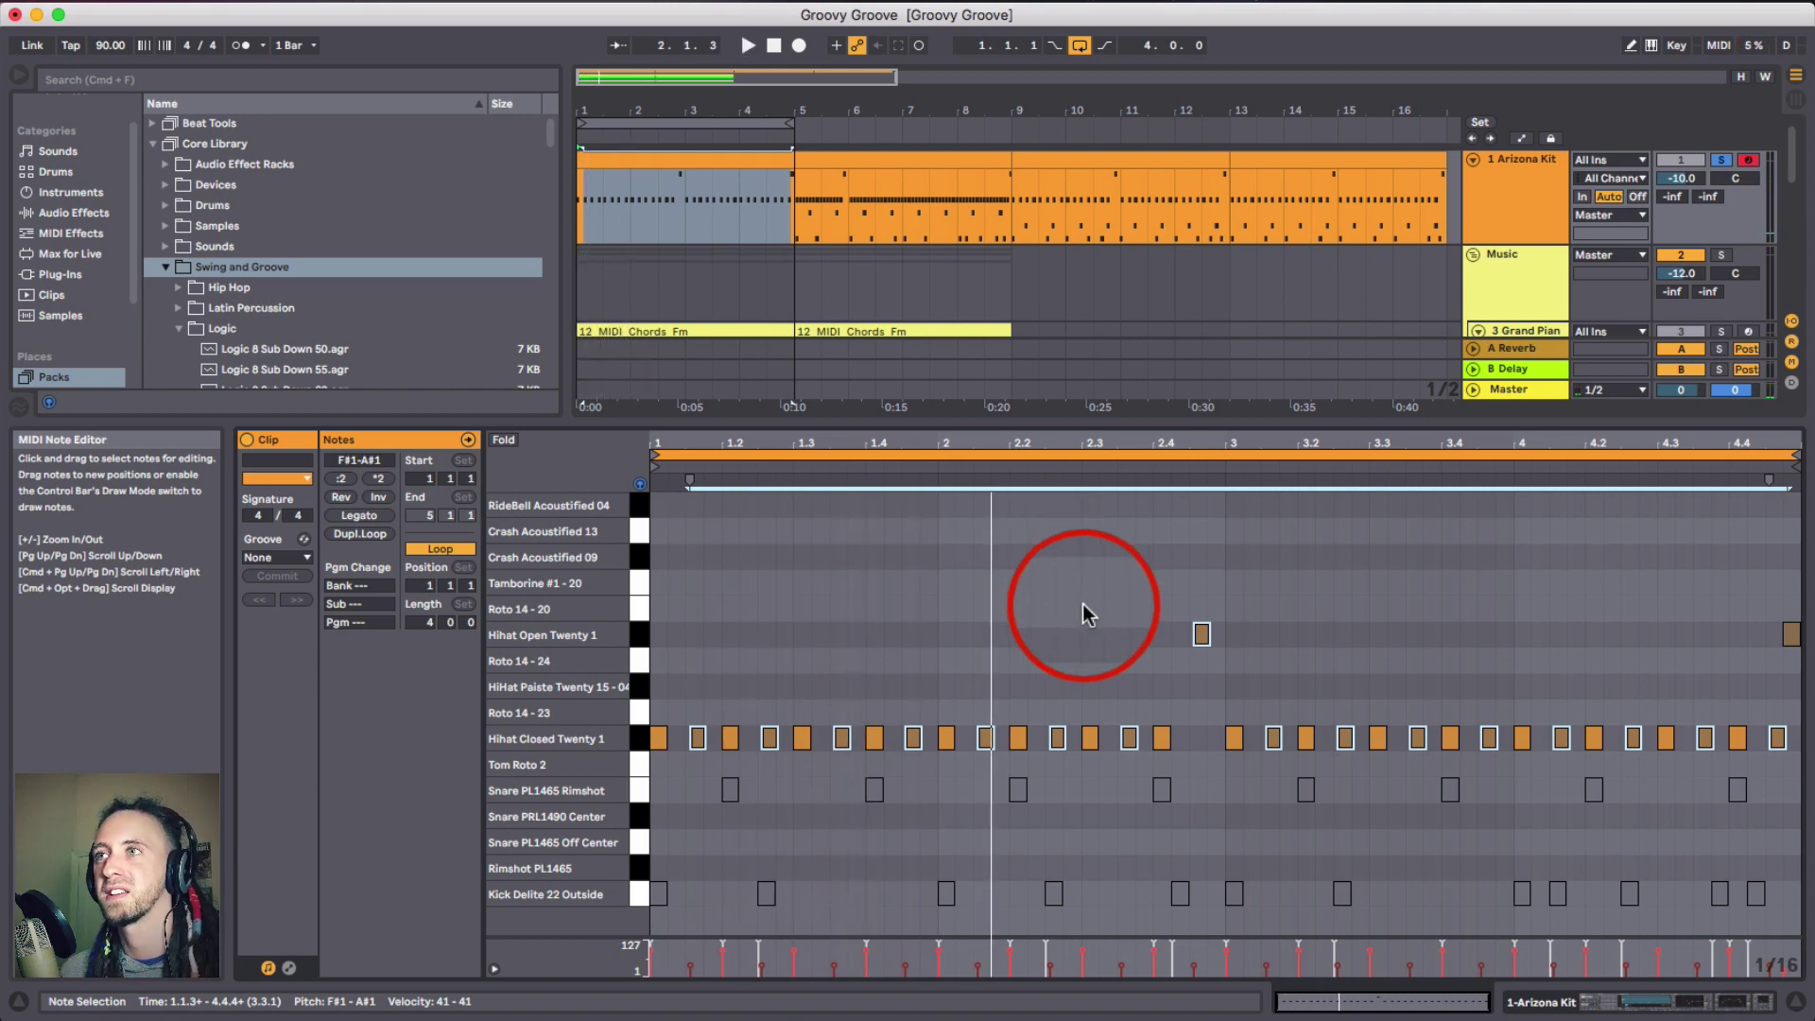
key("space")
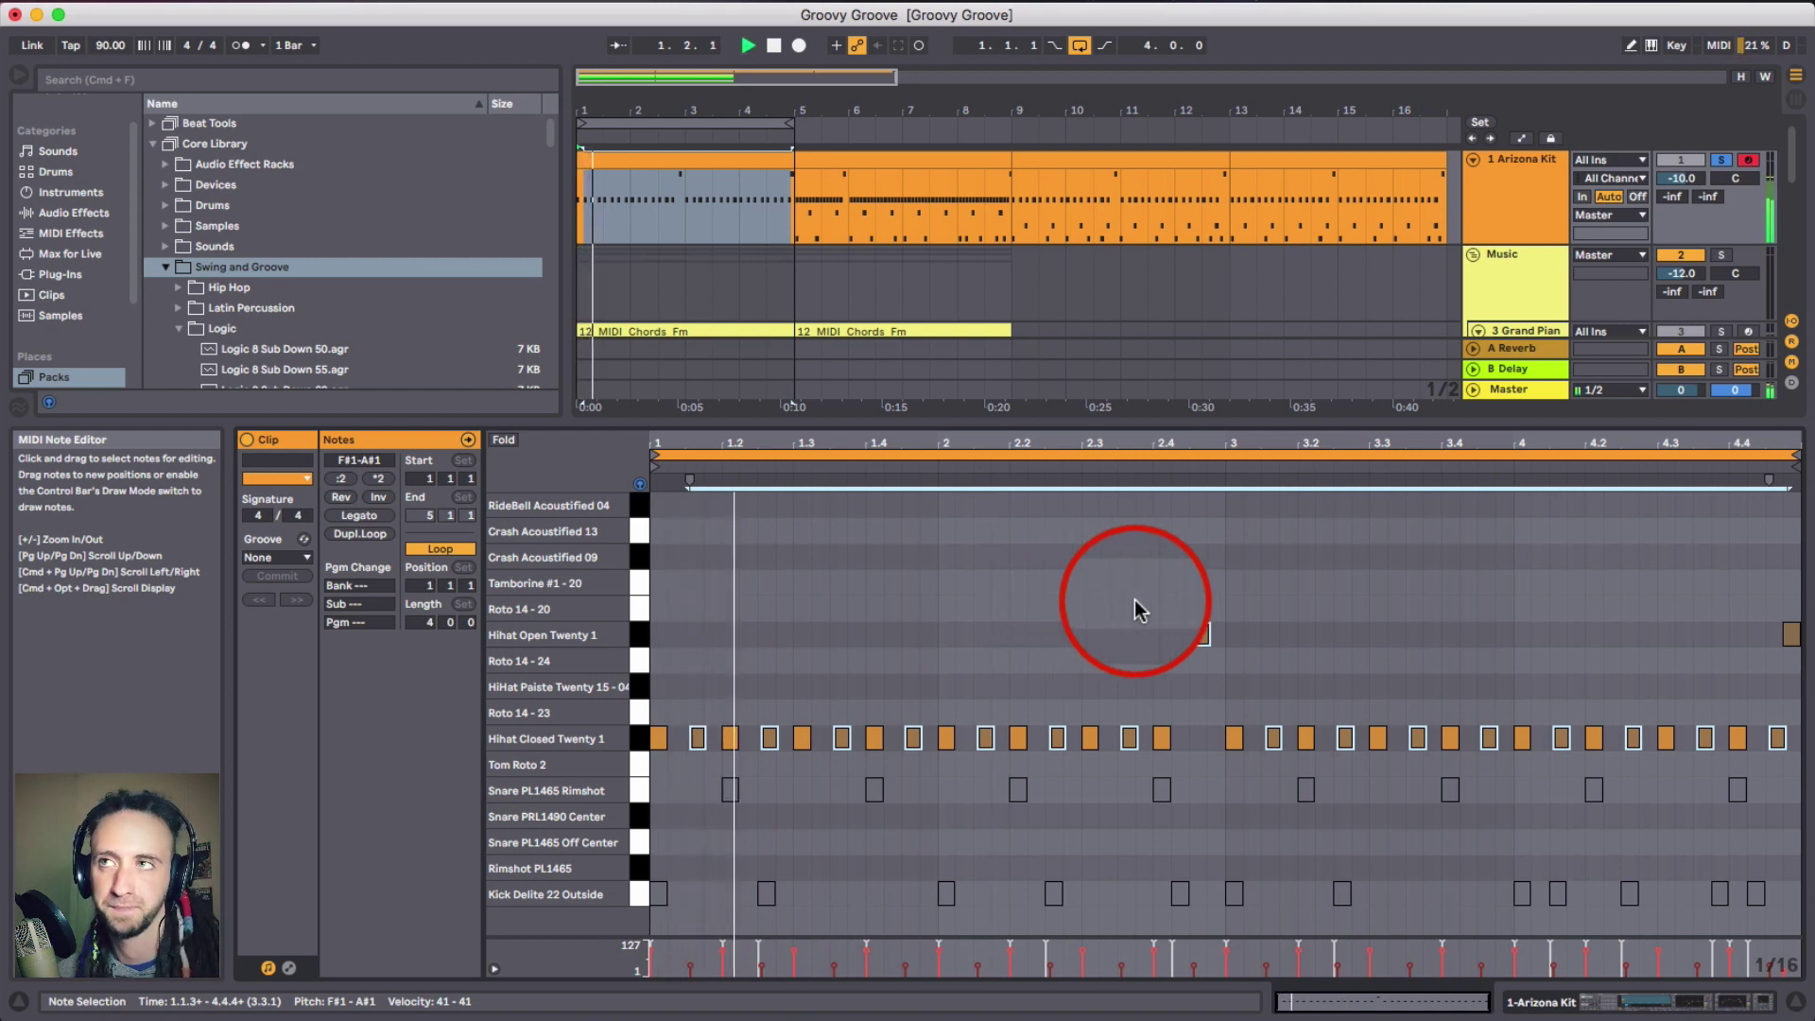
key("space")
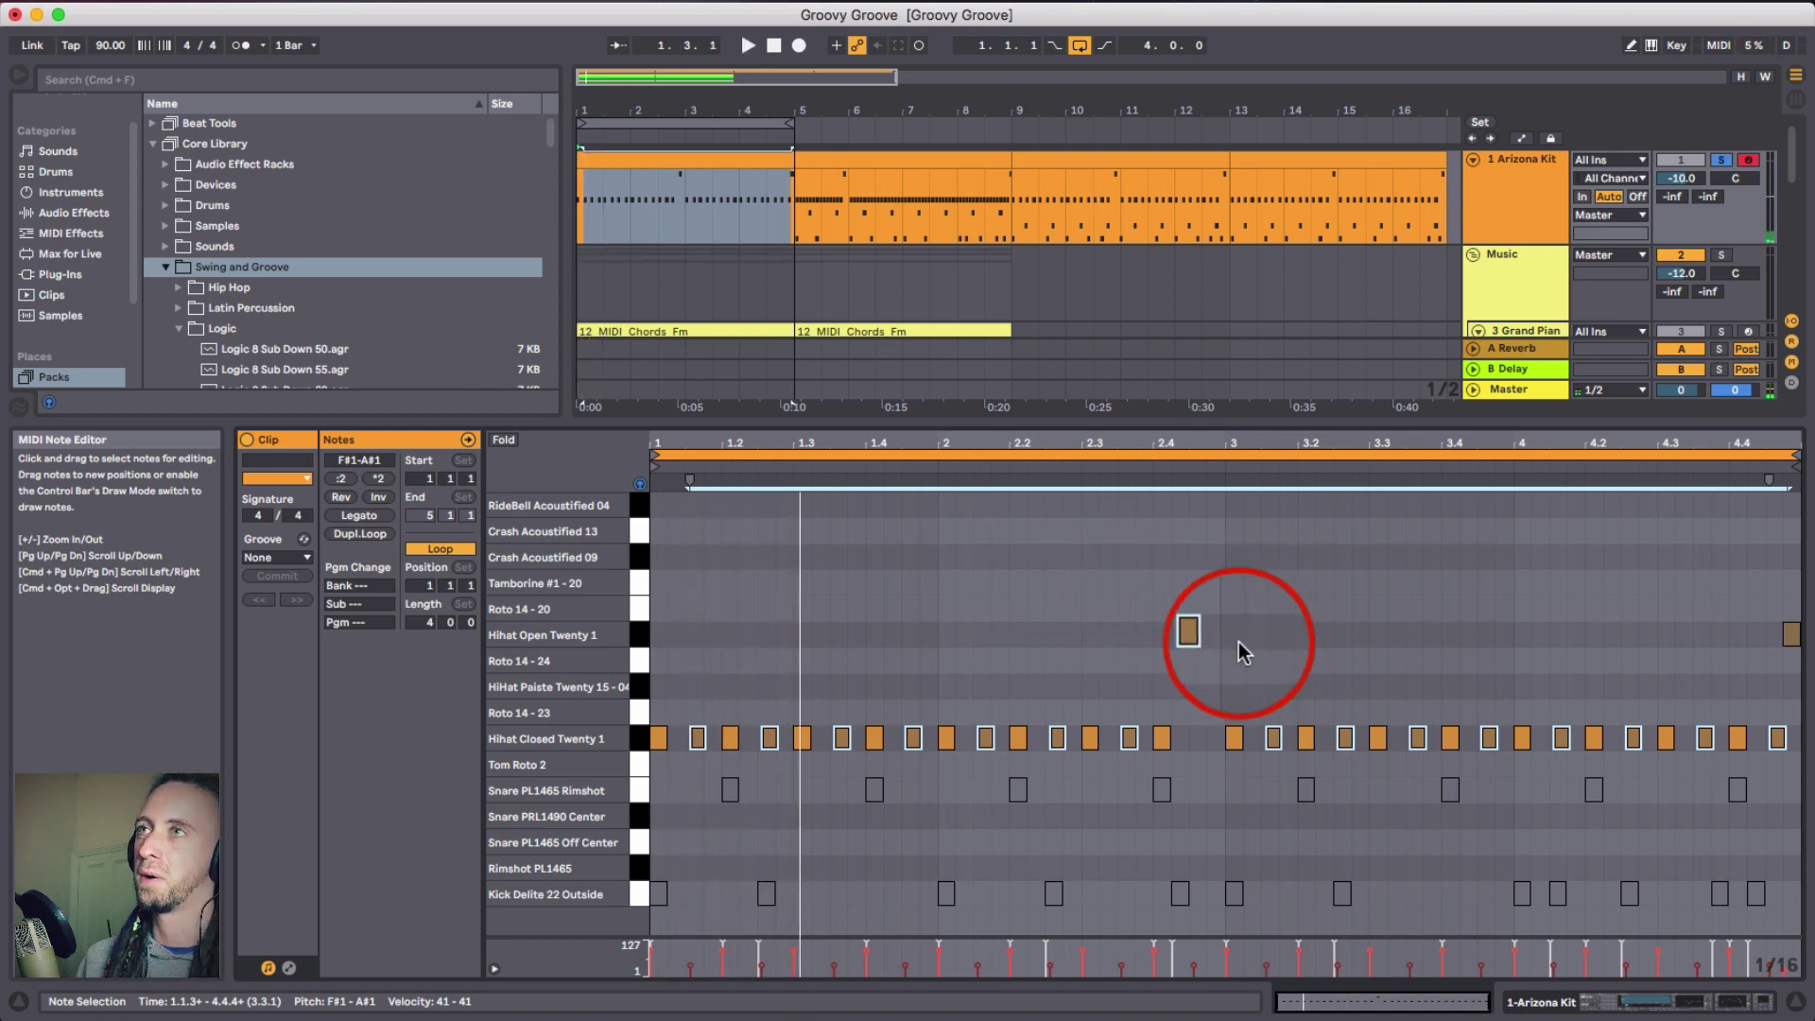
left_click_drag(960, 443, 960, 445)
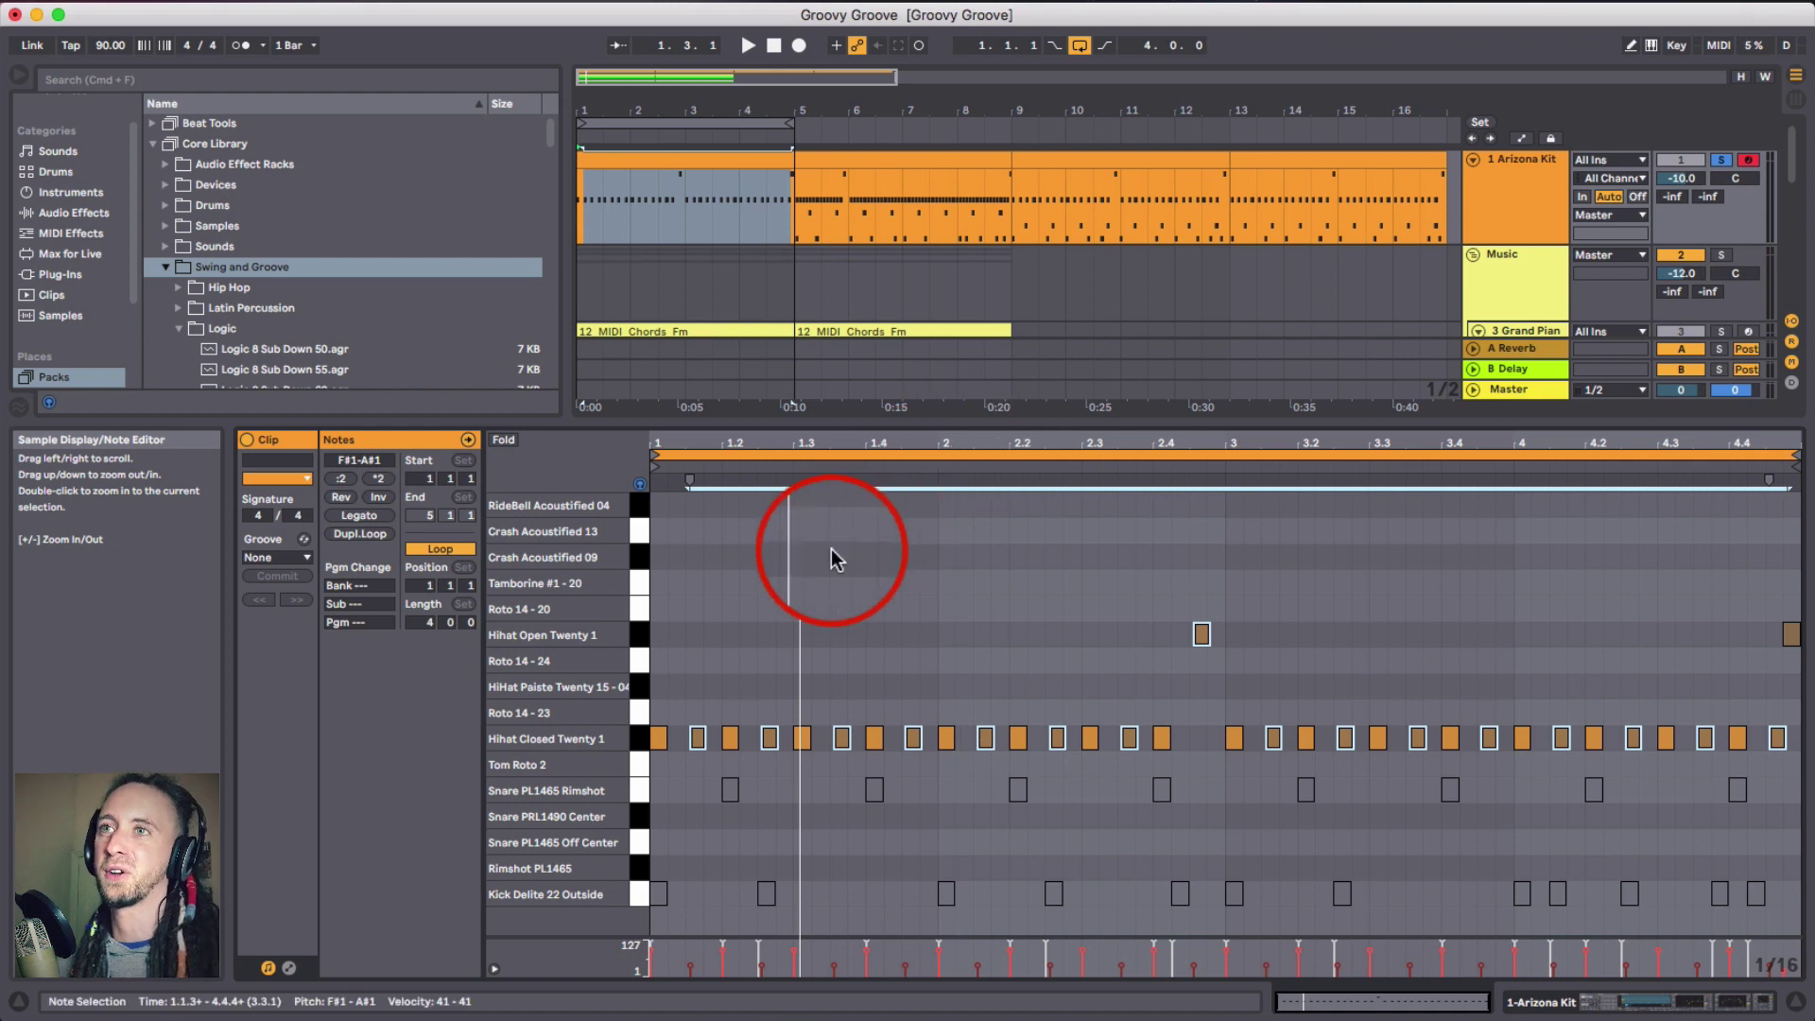
left_click(877, 601)
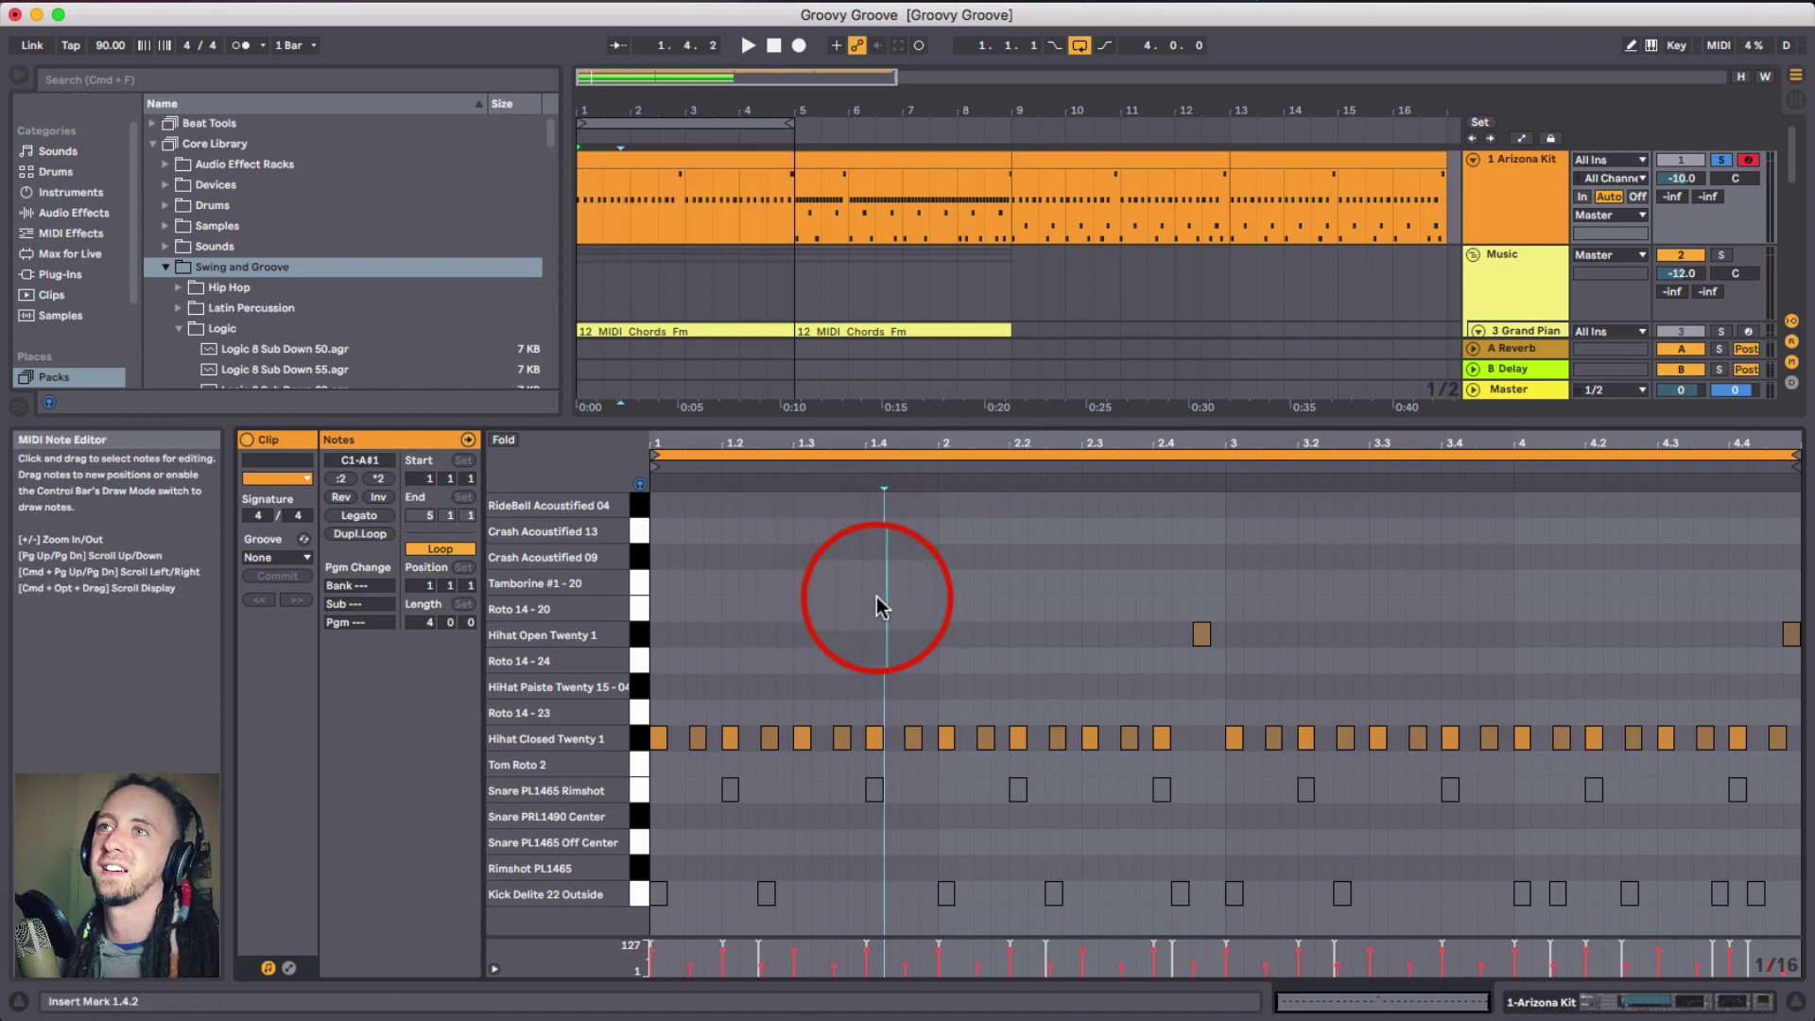
left_click(804, 637)
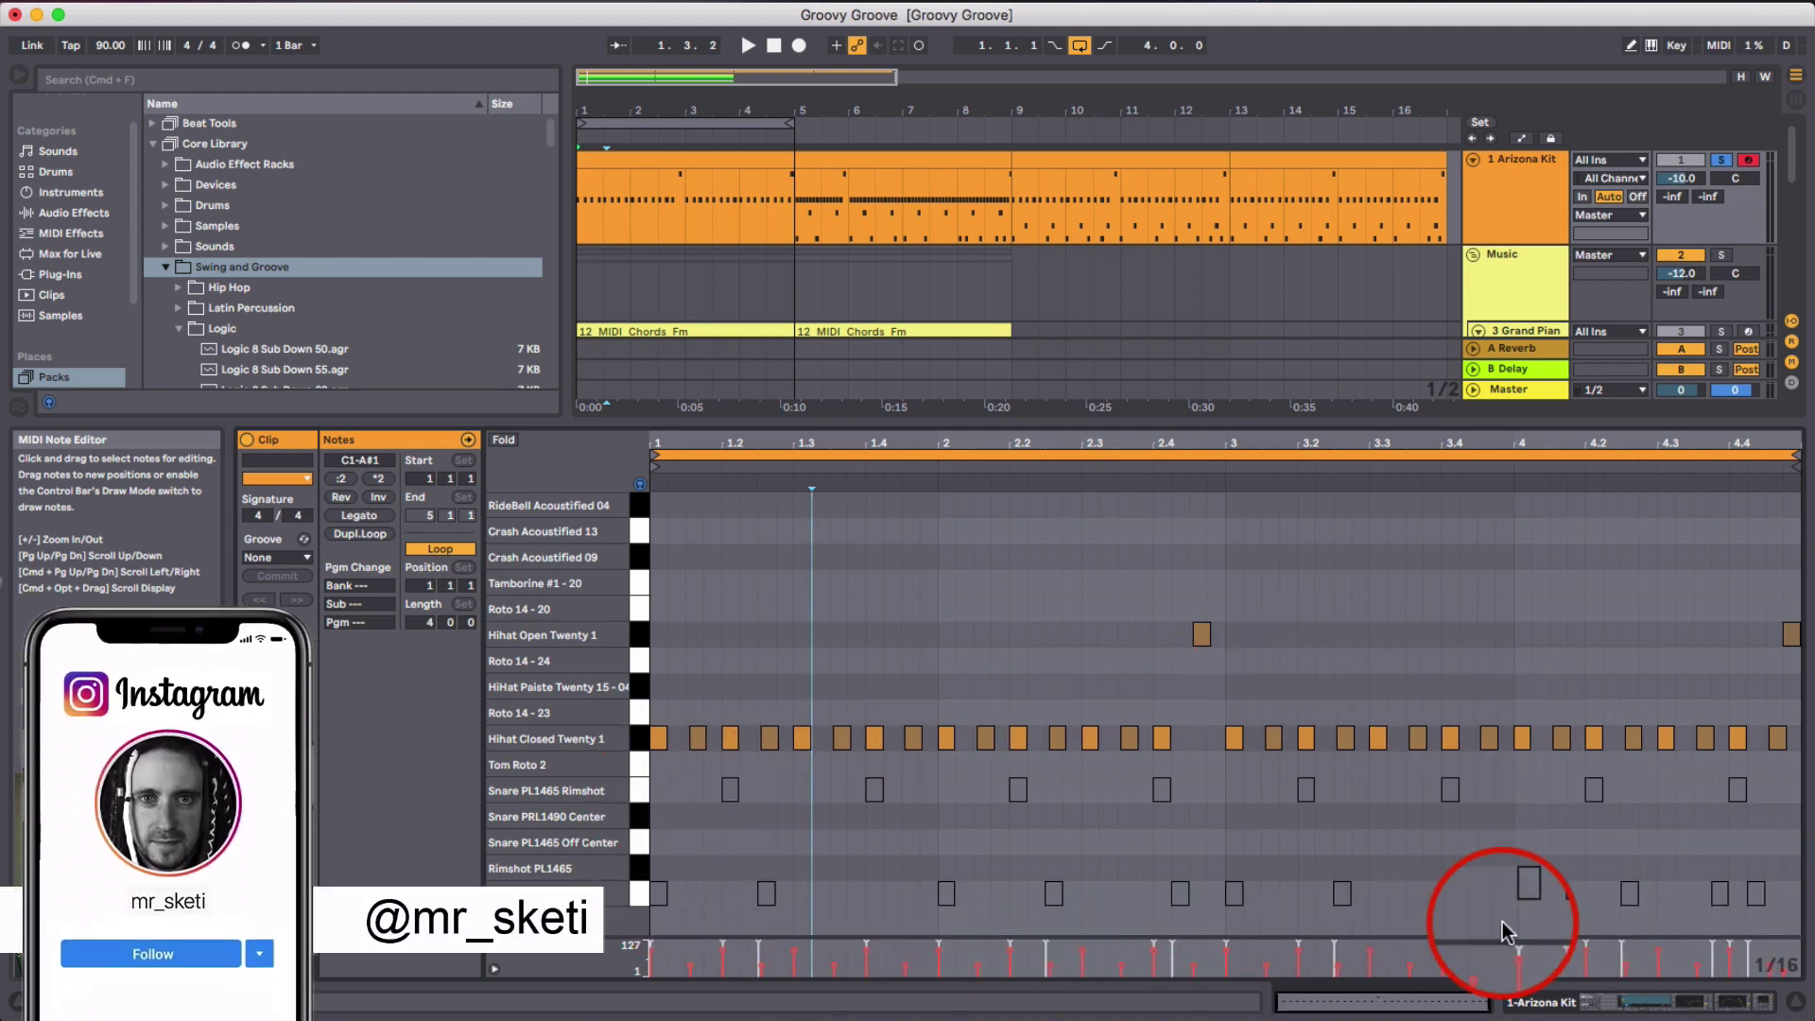
- Audition the groove and push the second closed hi-hat in bar 1 slightly late
left_click(767, 894)
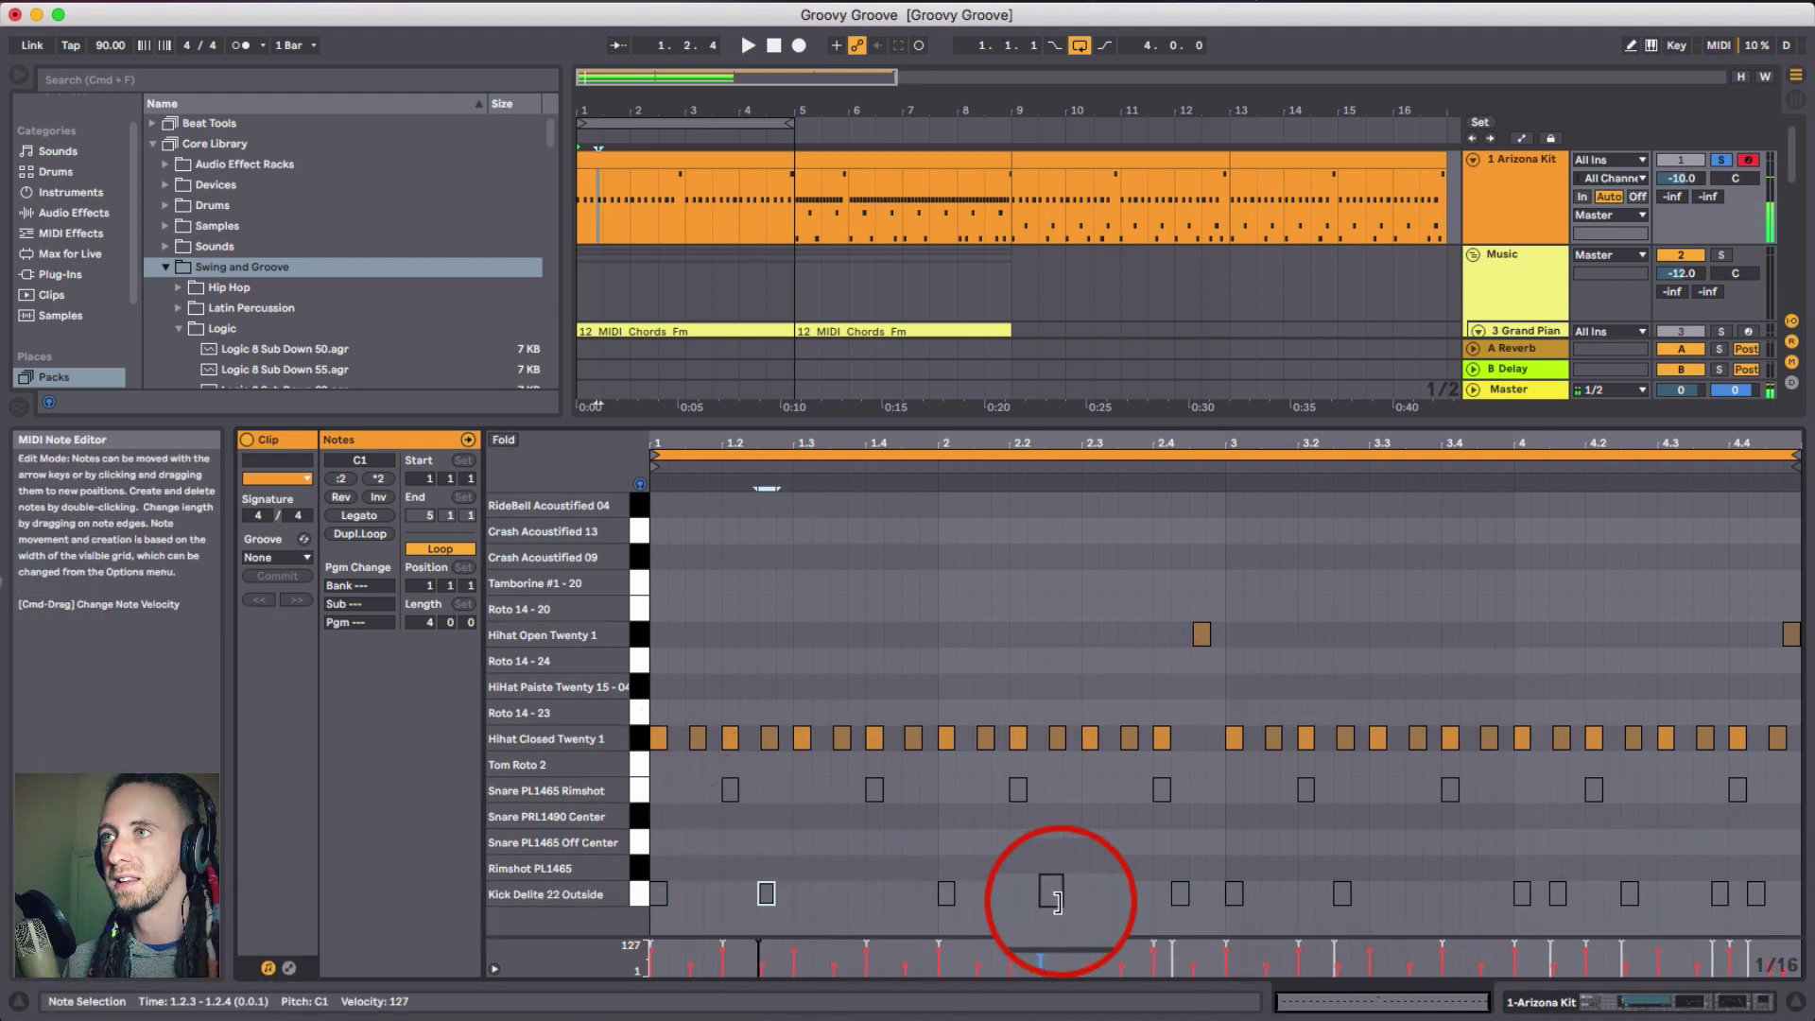
left_click(755, 668)
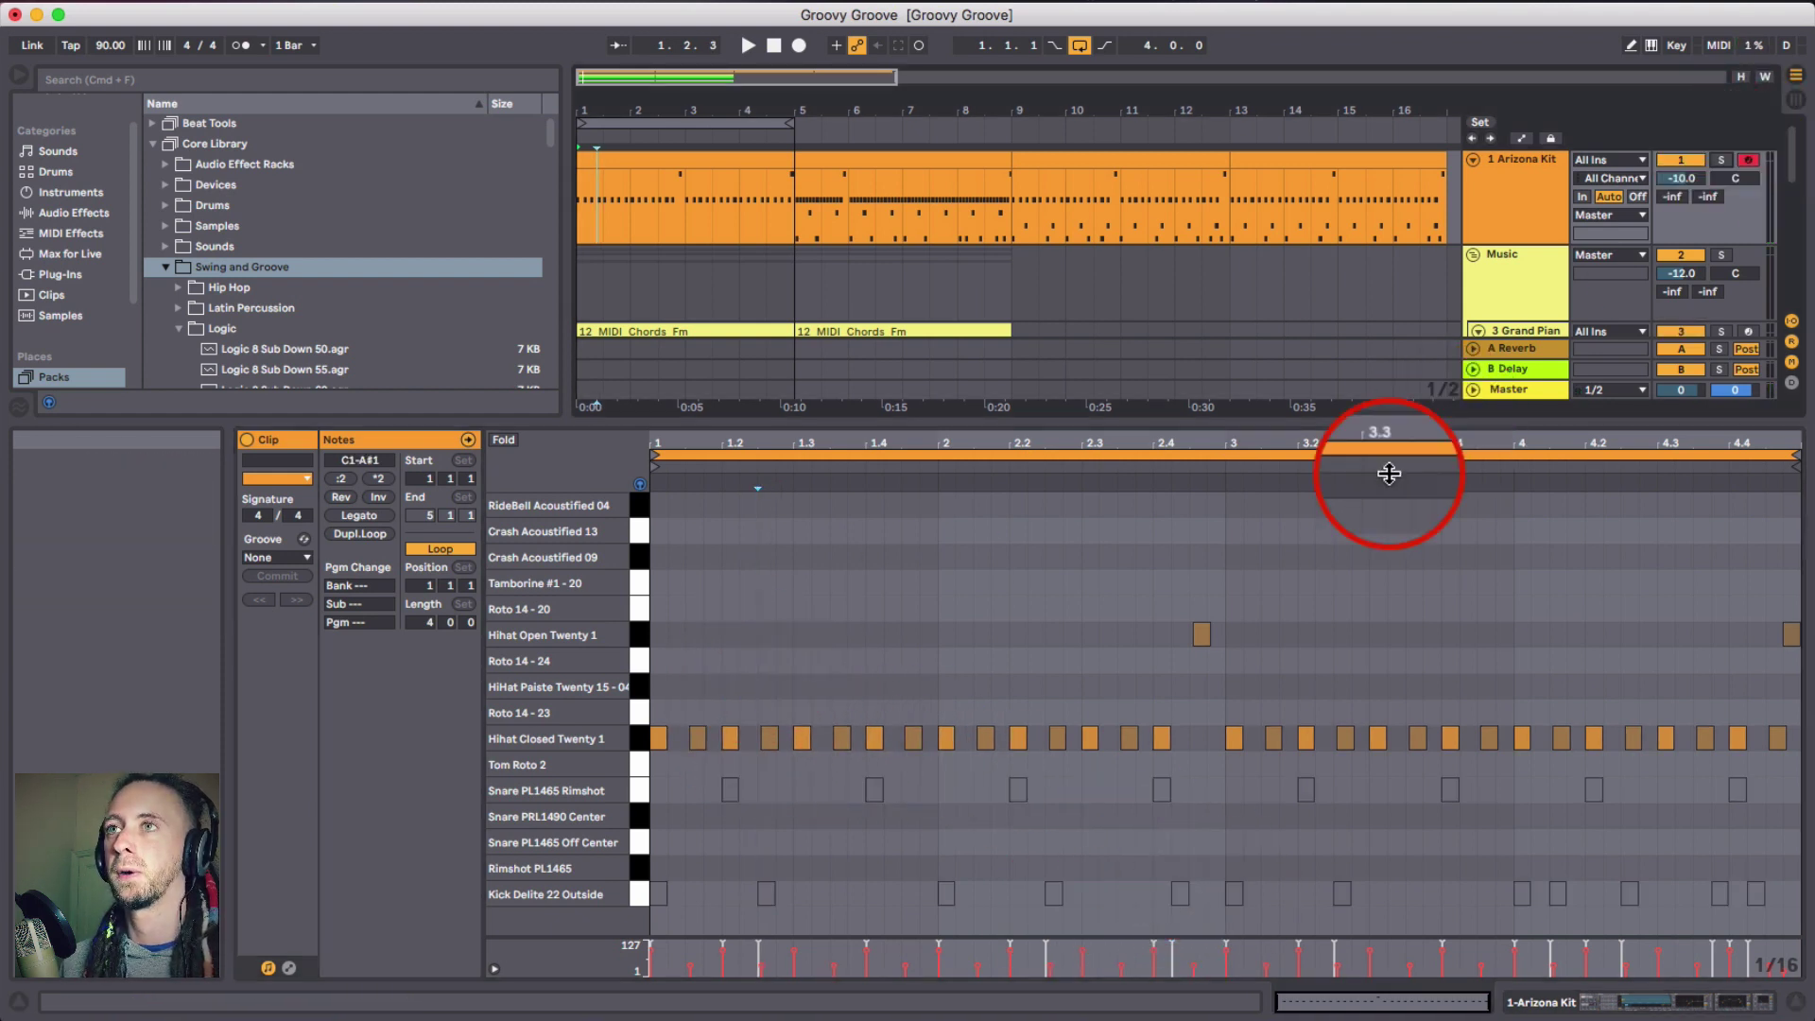
key("space")
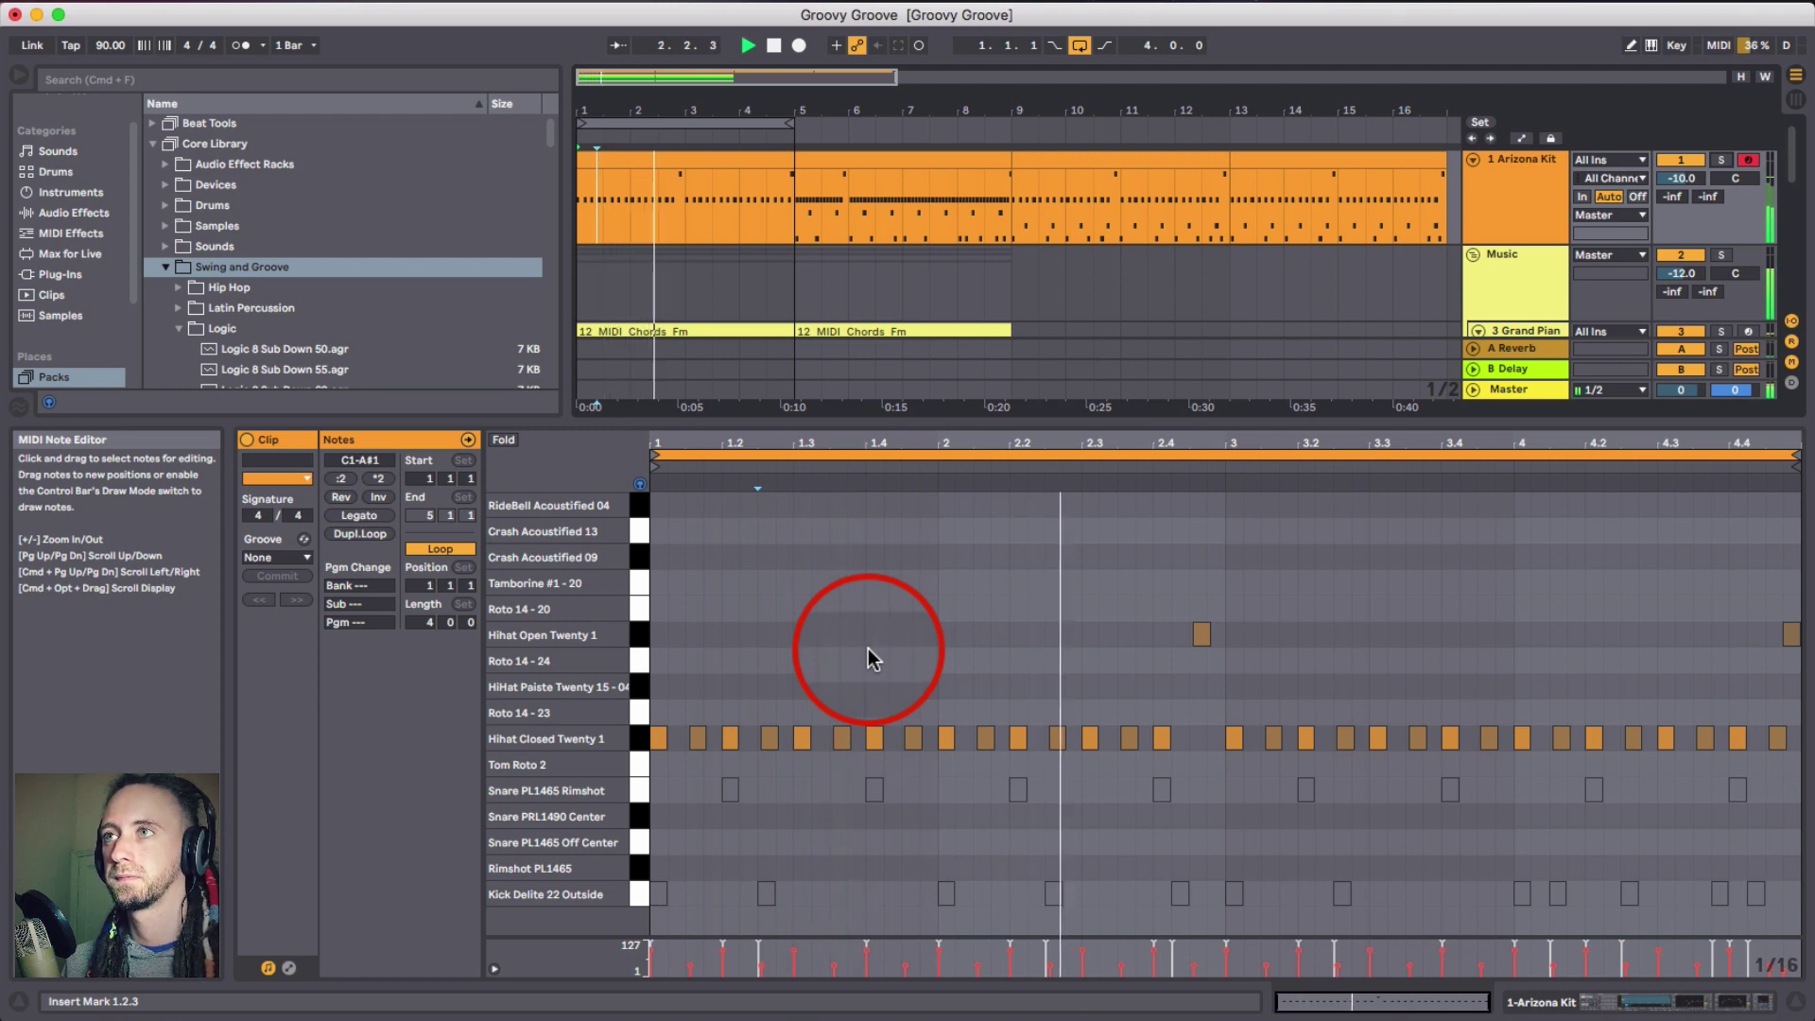
key("space")
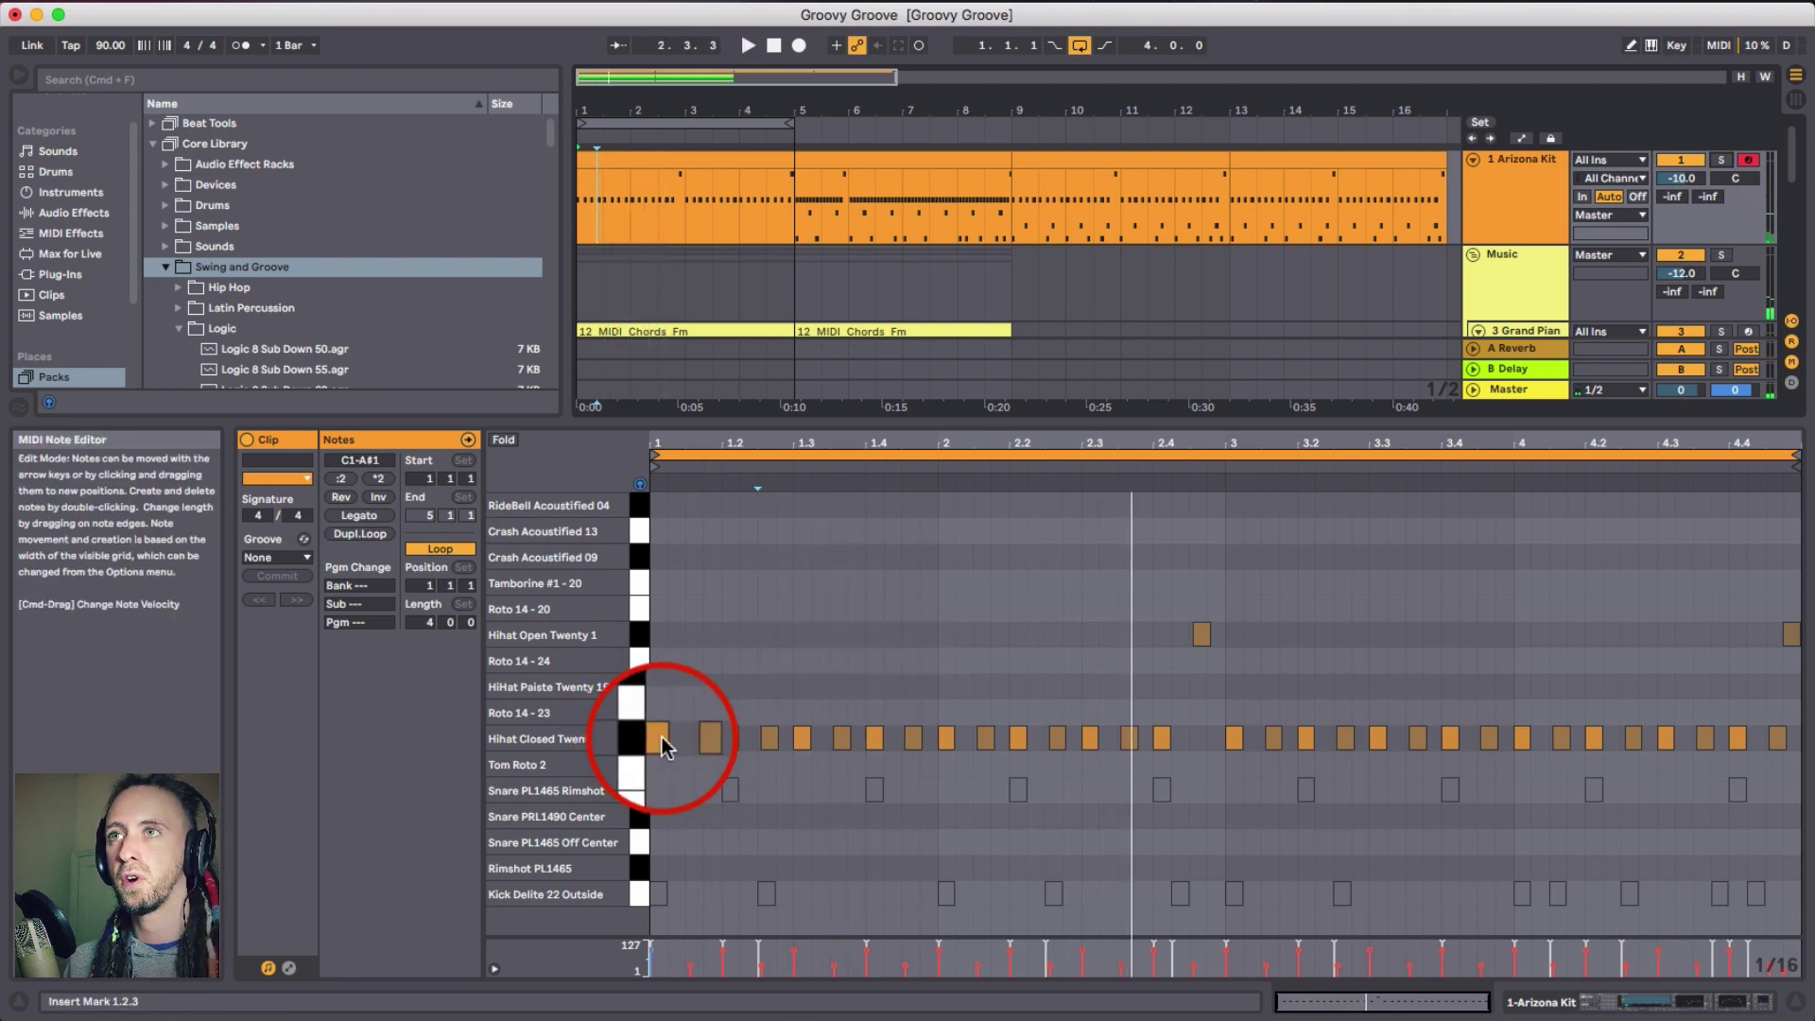
left_click(699, 738)
left_click_drag(699, 738, 731, 740)
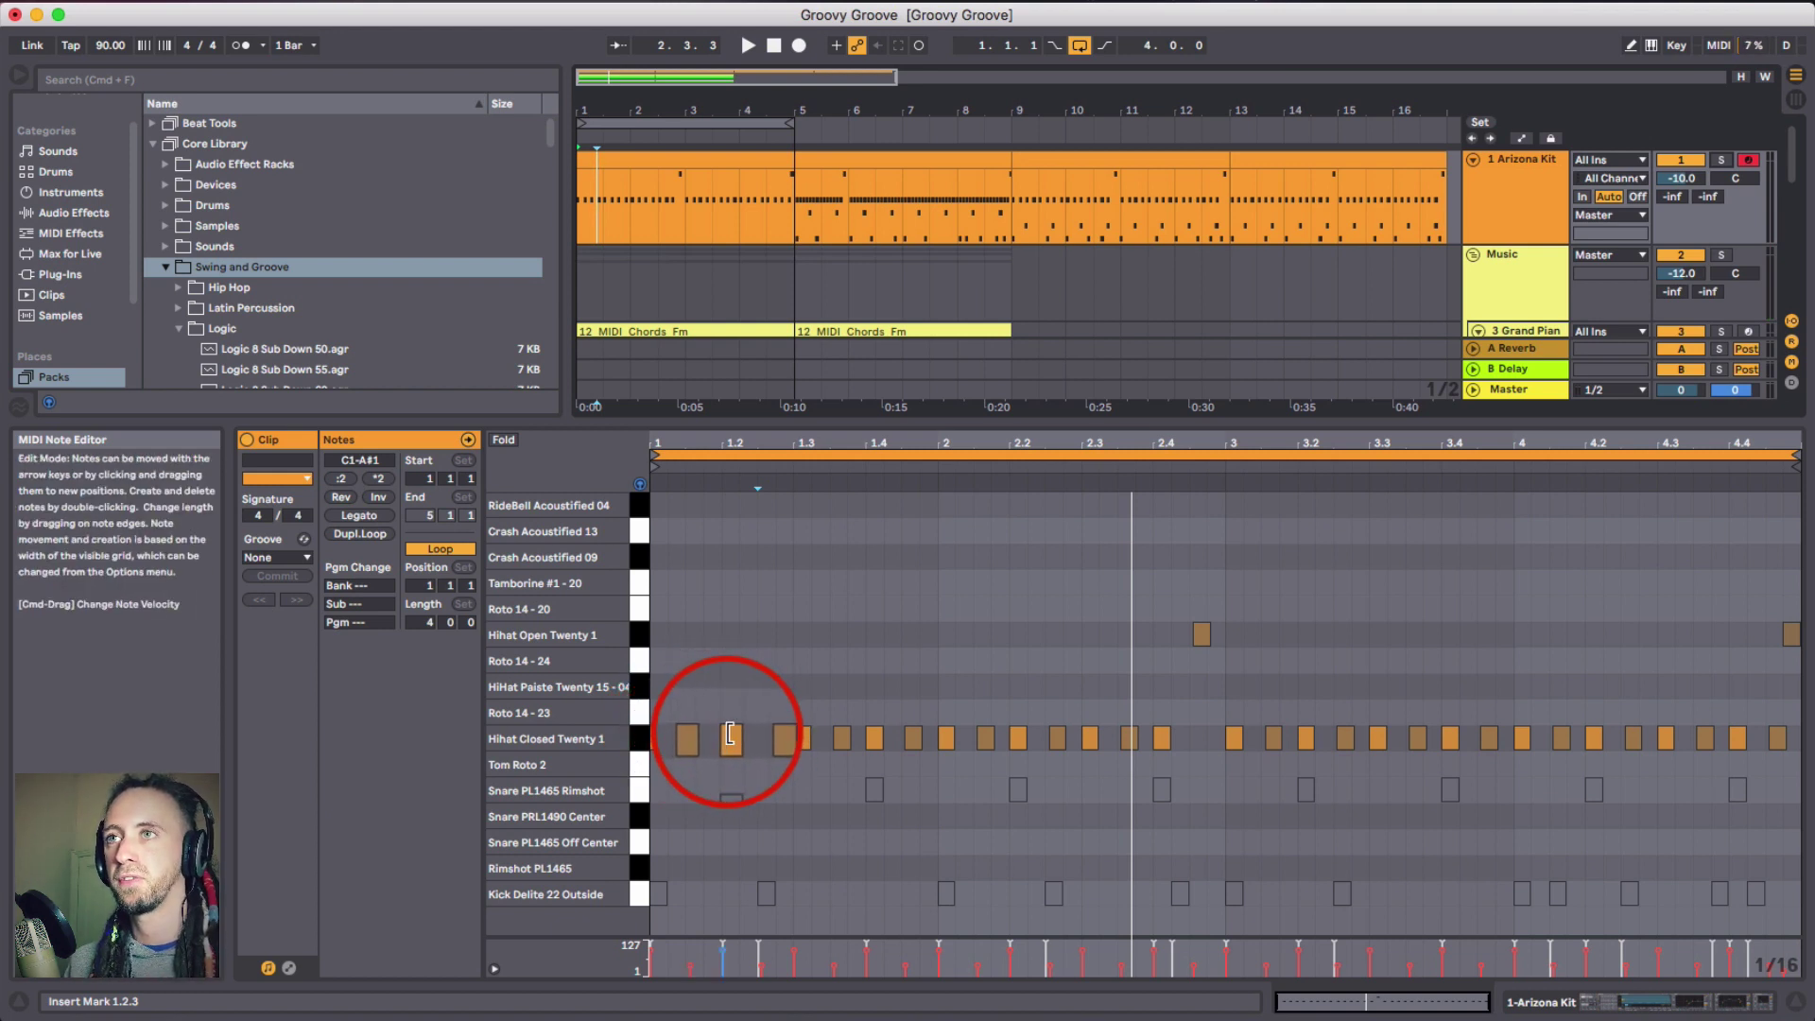
left_click(712, 764)
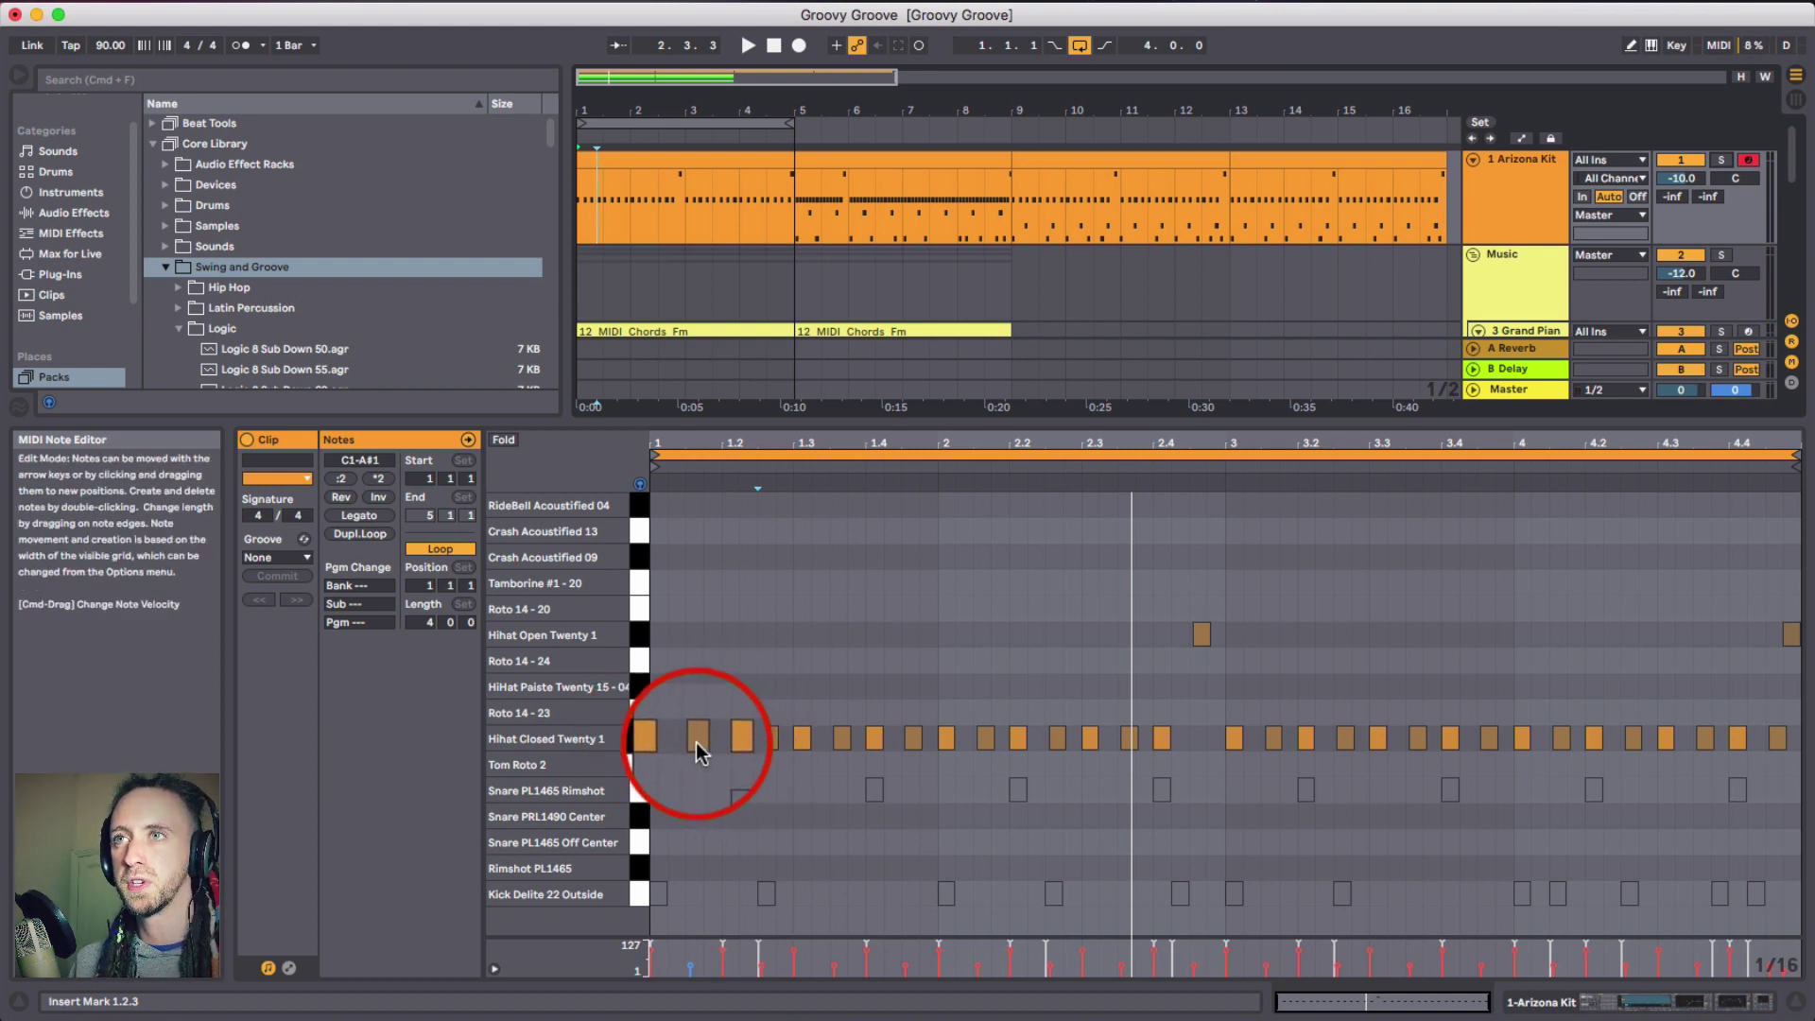
left_click(696, 741)
left_click_drag(694, 747, 730, 751)
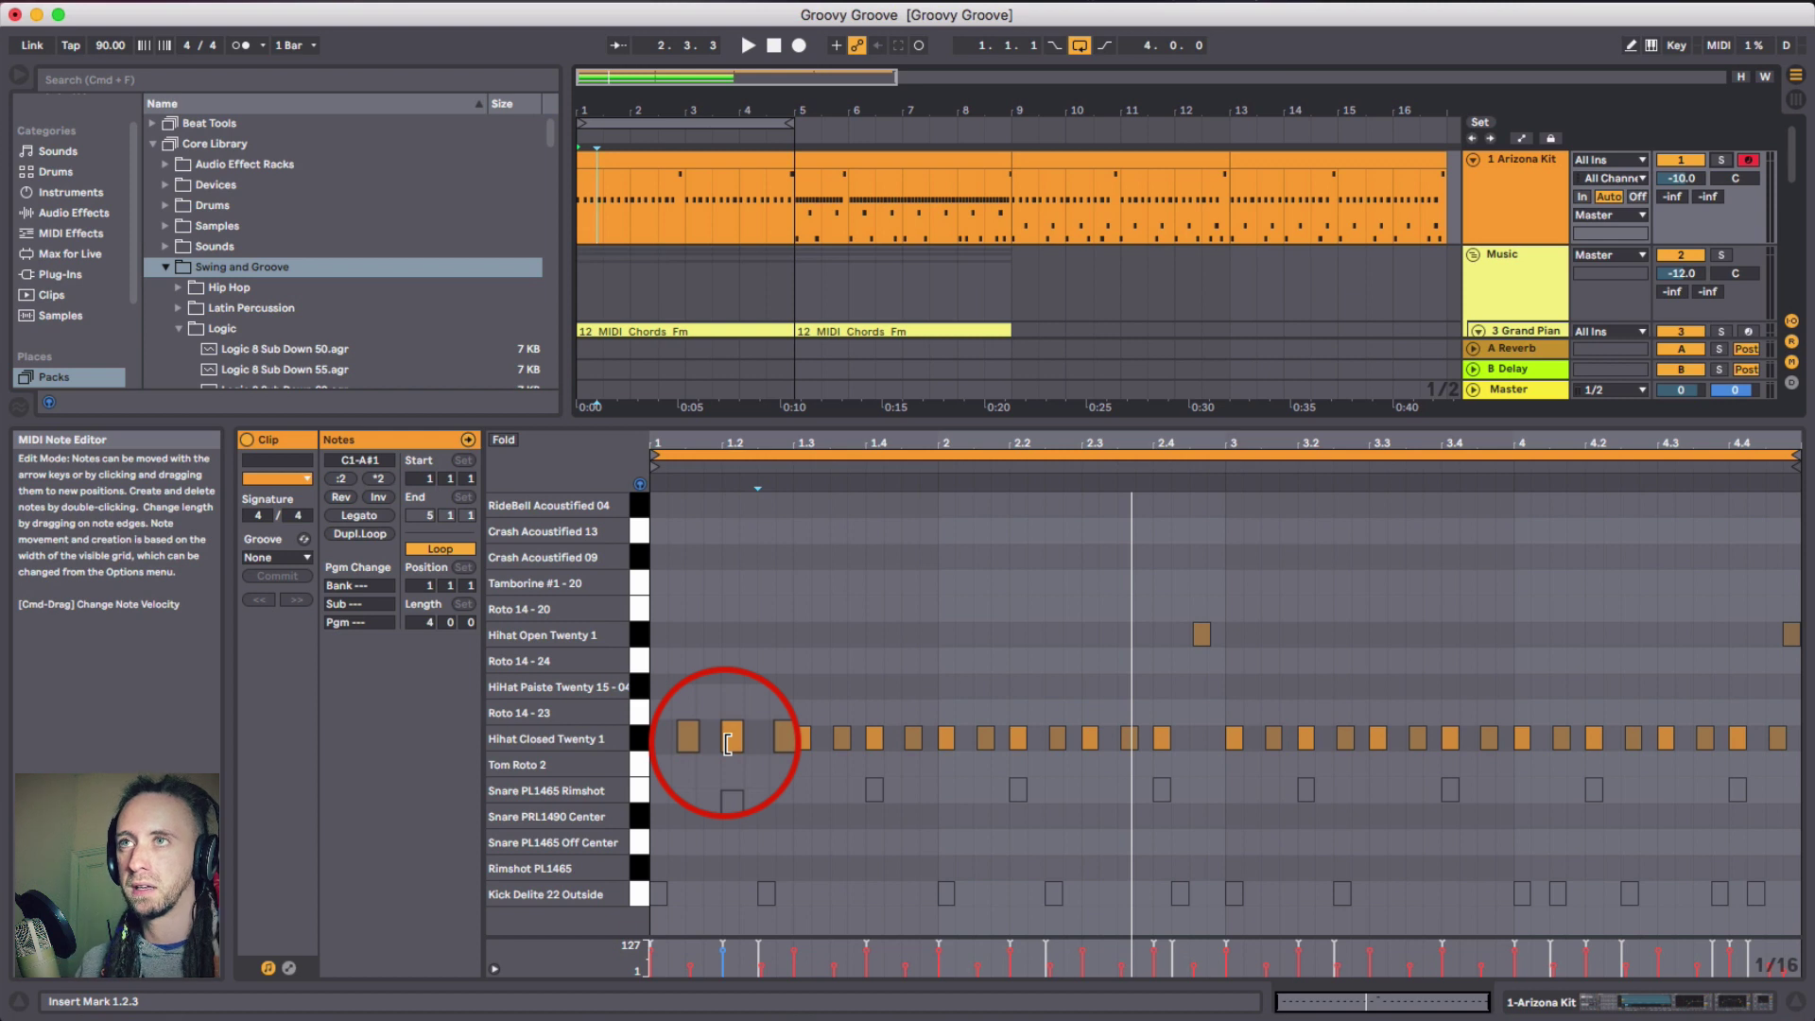
- Select all the Snare PL1465 Rimshot notes
left_click_drag(709, 439, 711, 455)
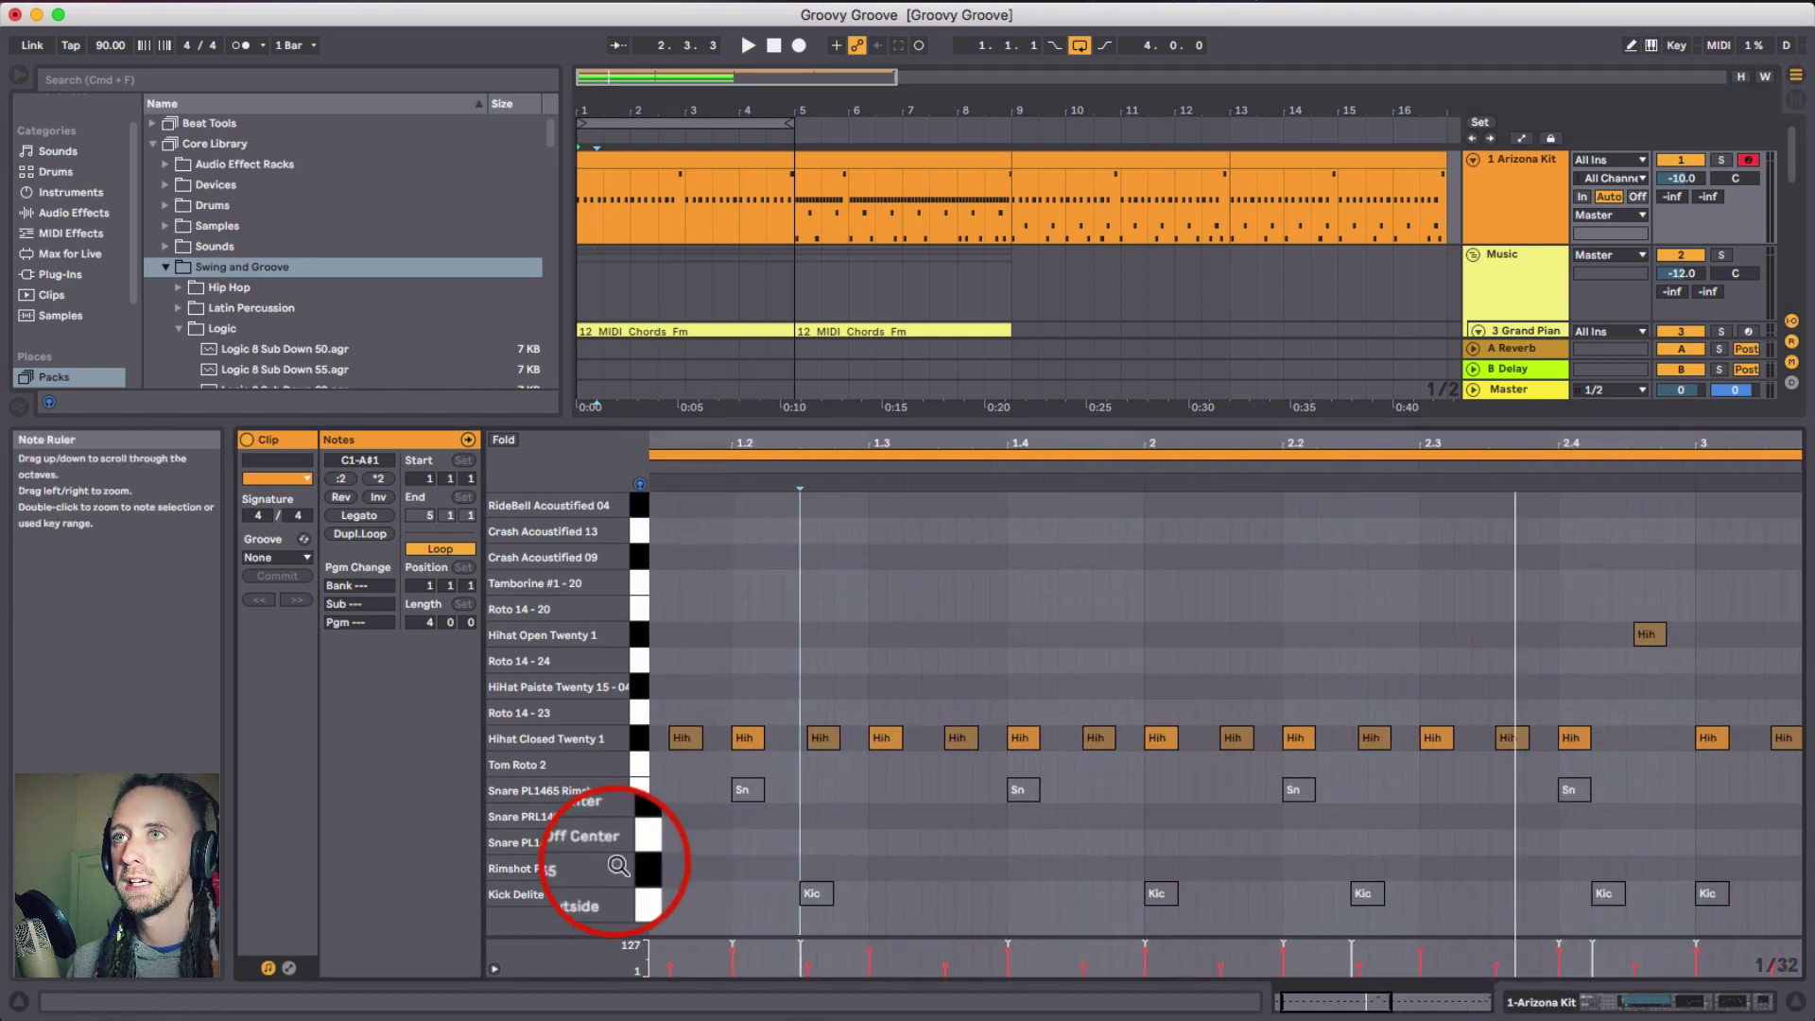
left_click(641, 799)
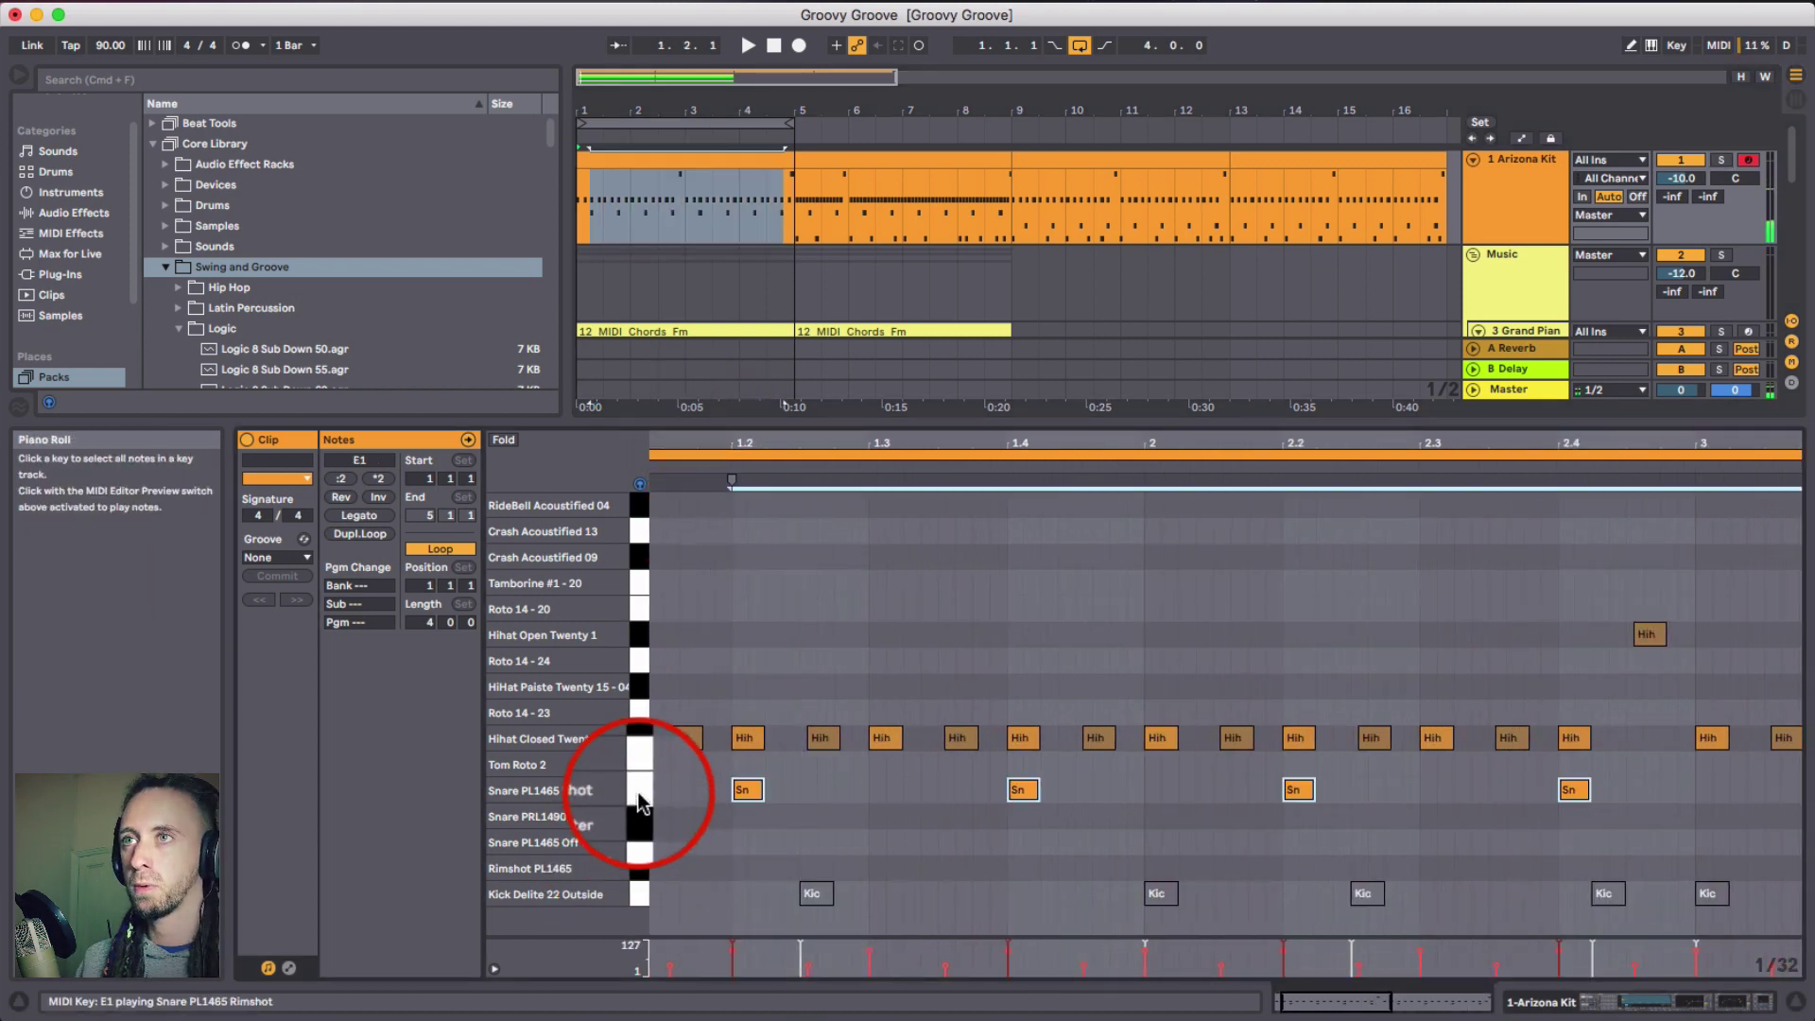
left_click_drag(706, 444, 706, 424)
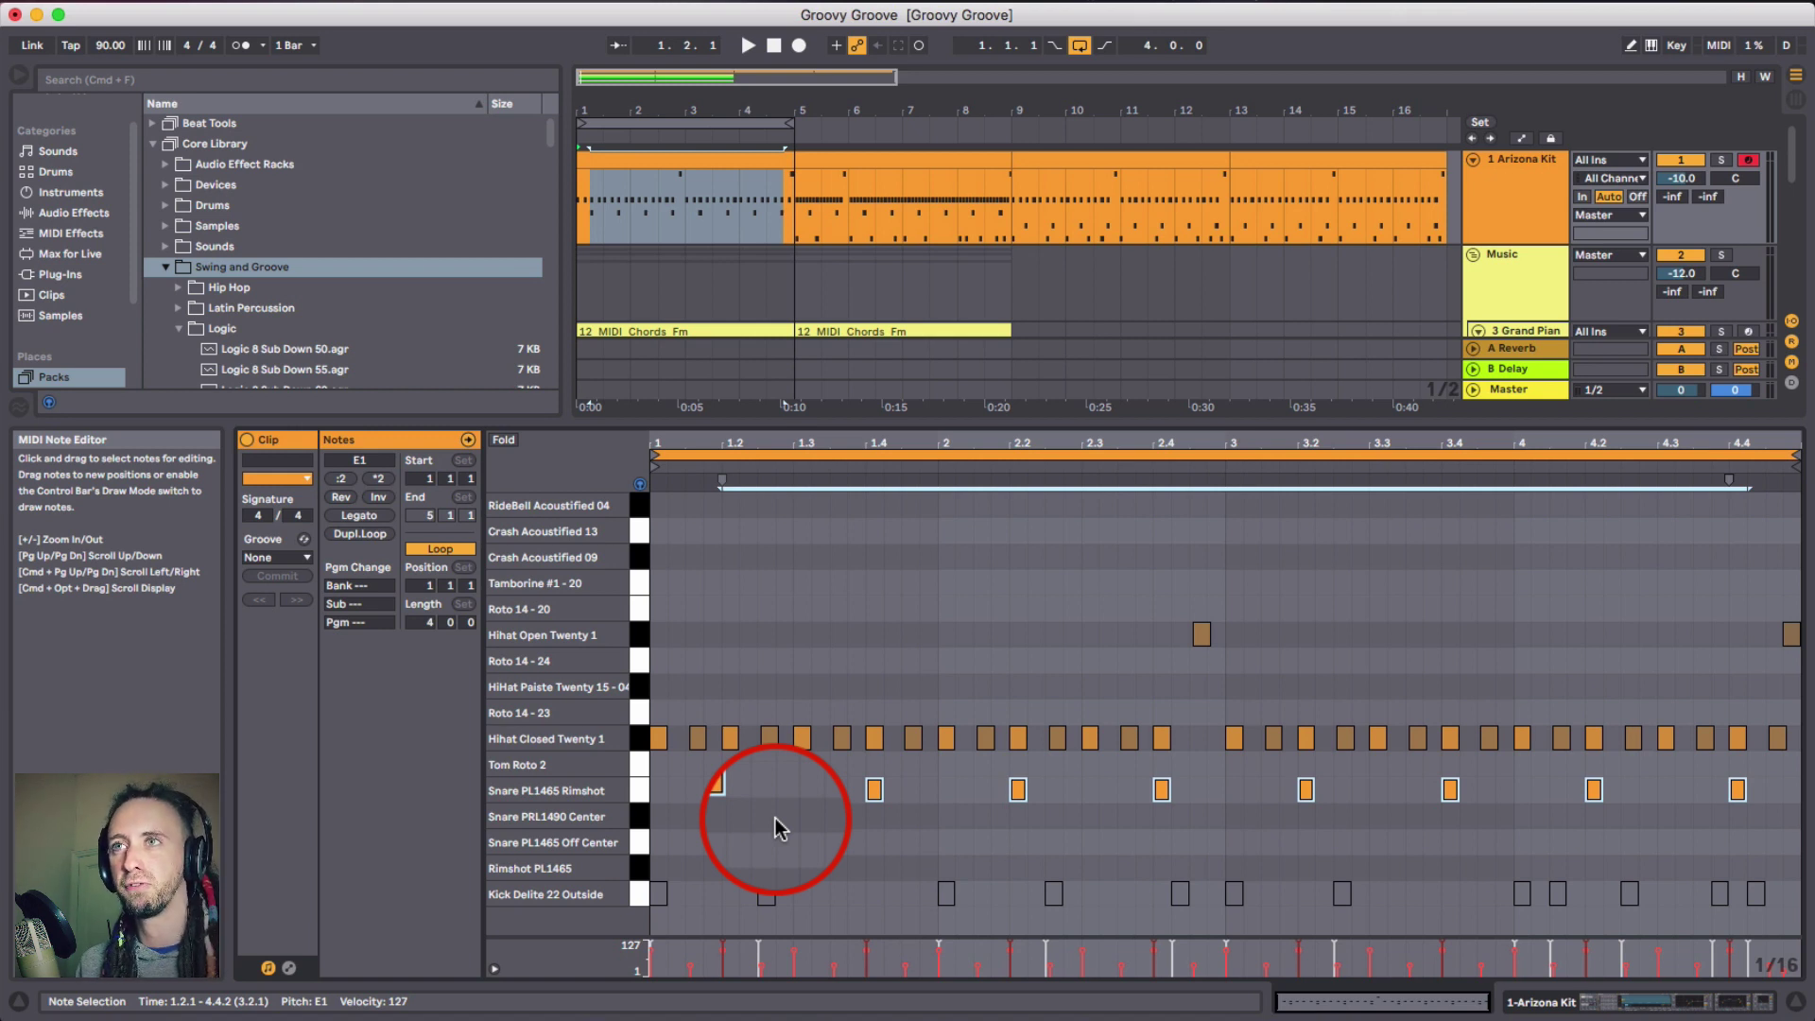
- Fine-nudge the selected rimshot snares slightly ahead of the beat while auditioning, then deselect
key("super+Left")
key("super+Left")
key("super+Left")
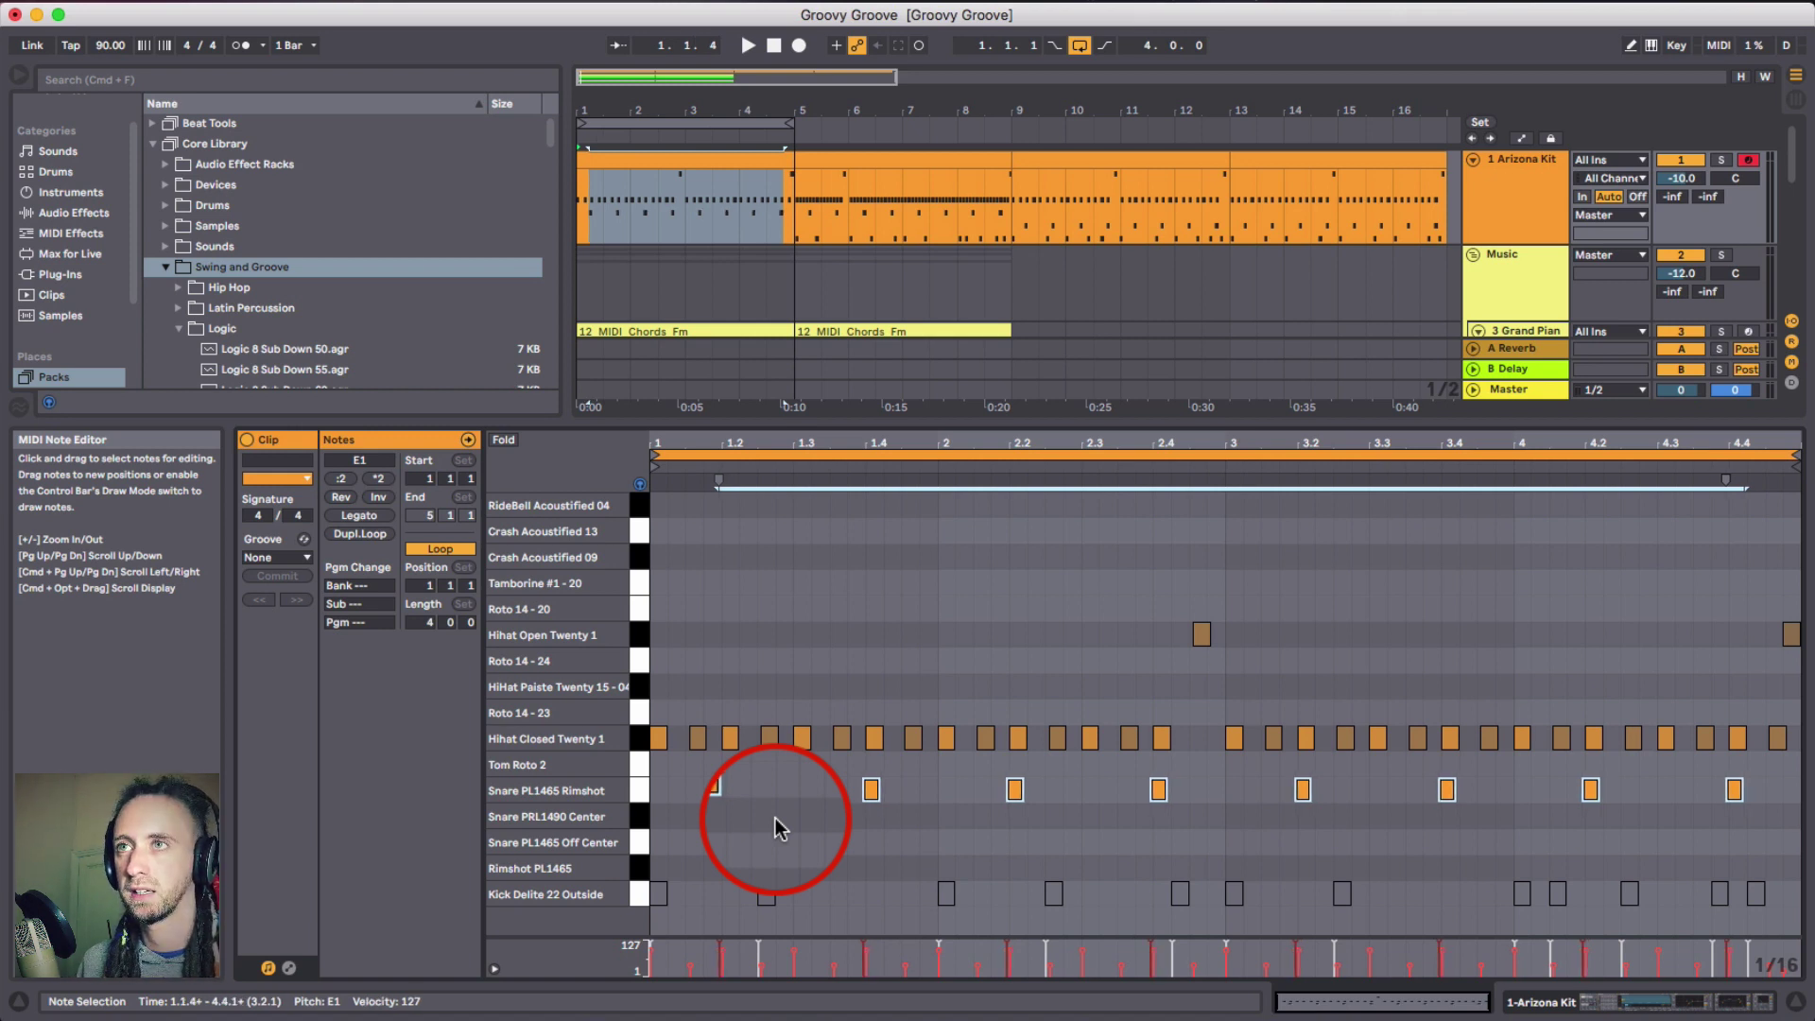
key("super+Right")
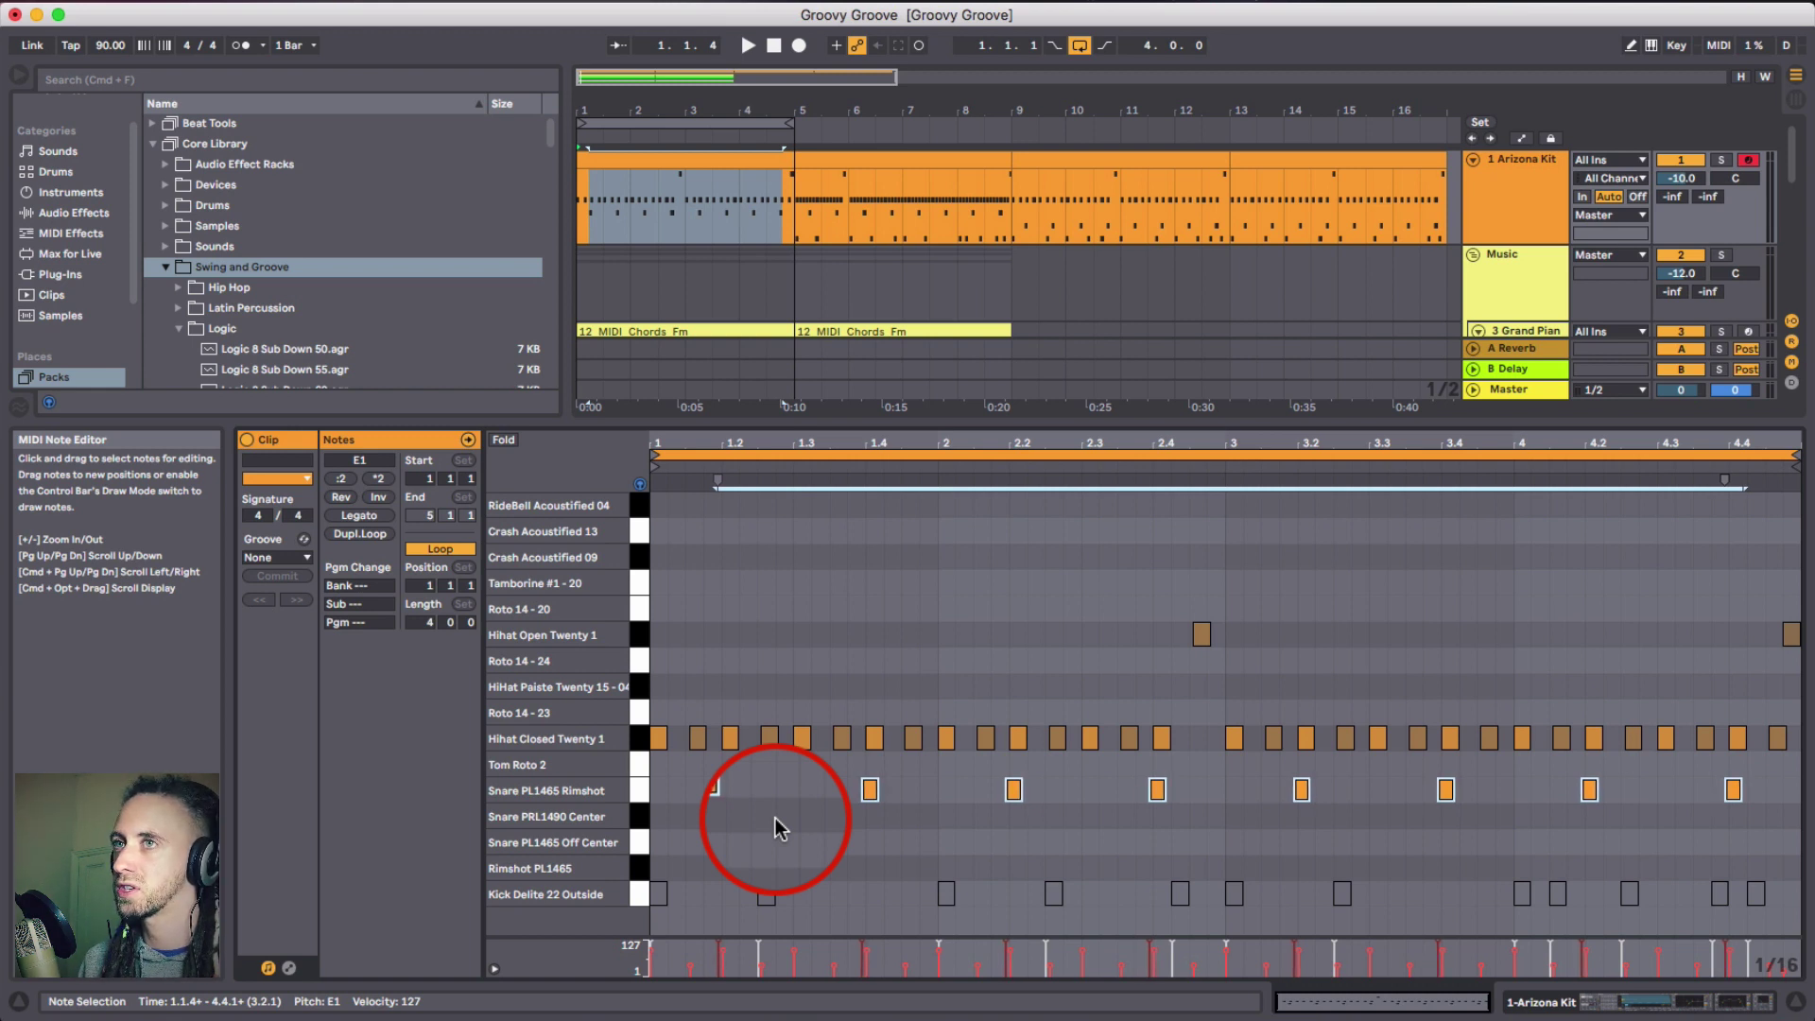
key("space")
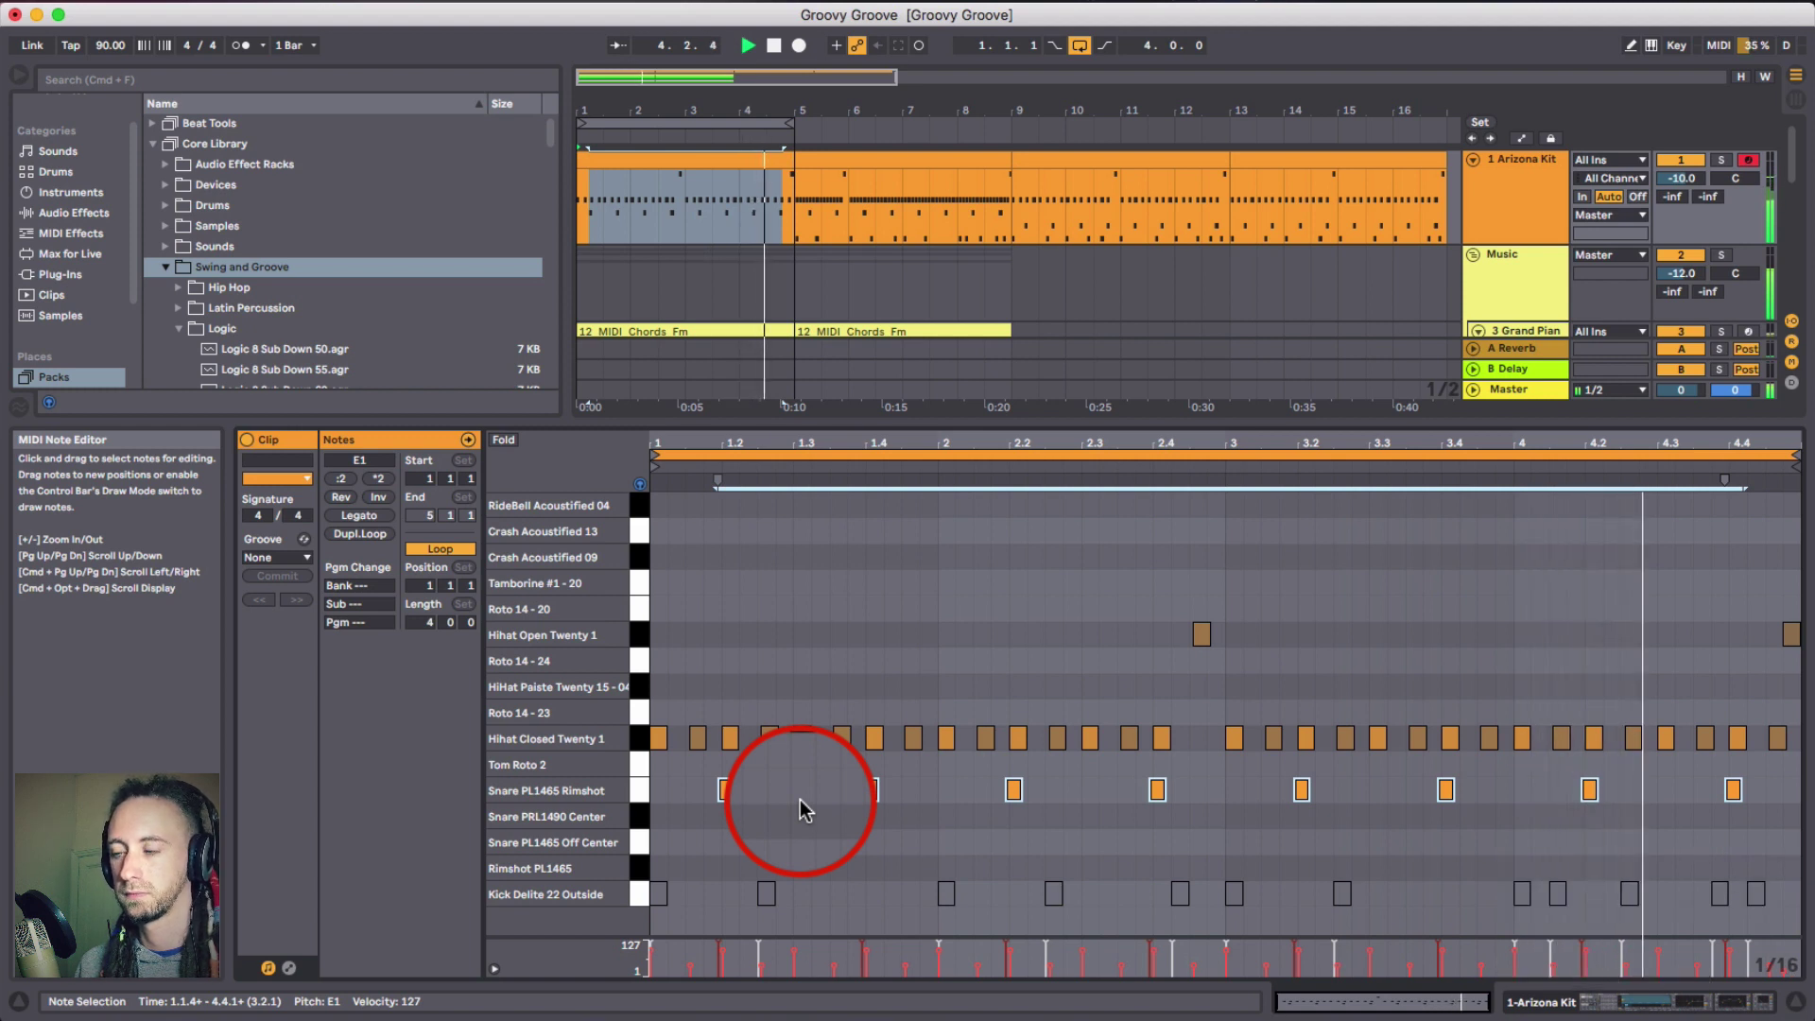
key("Right")
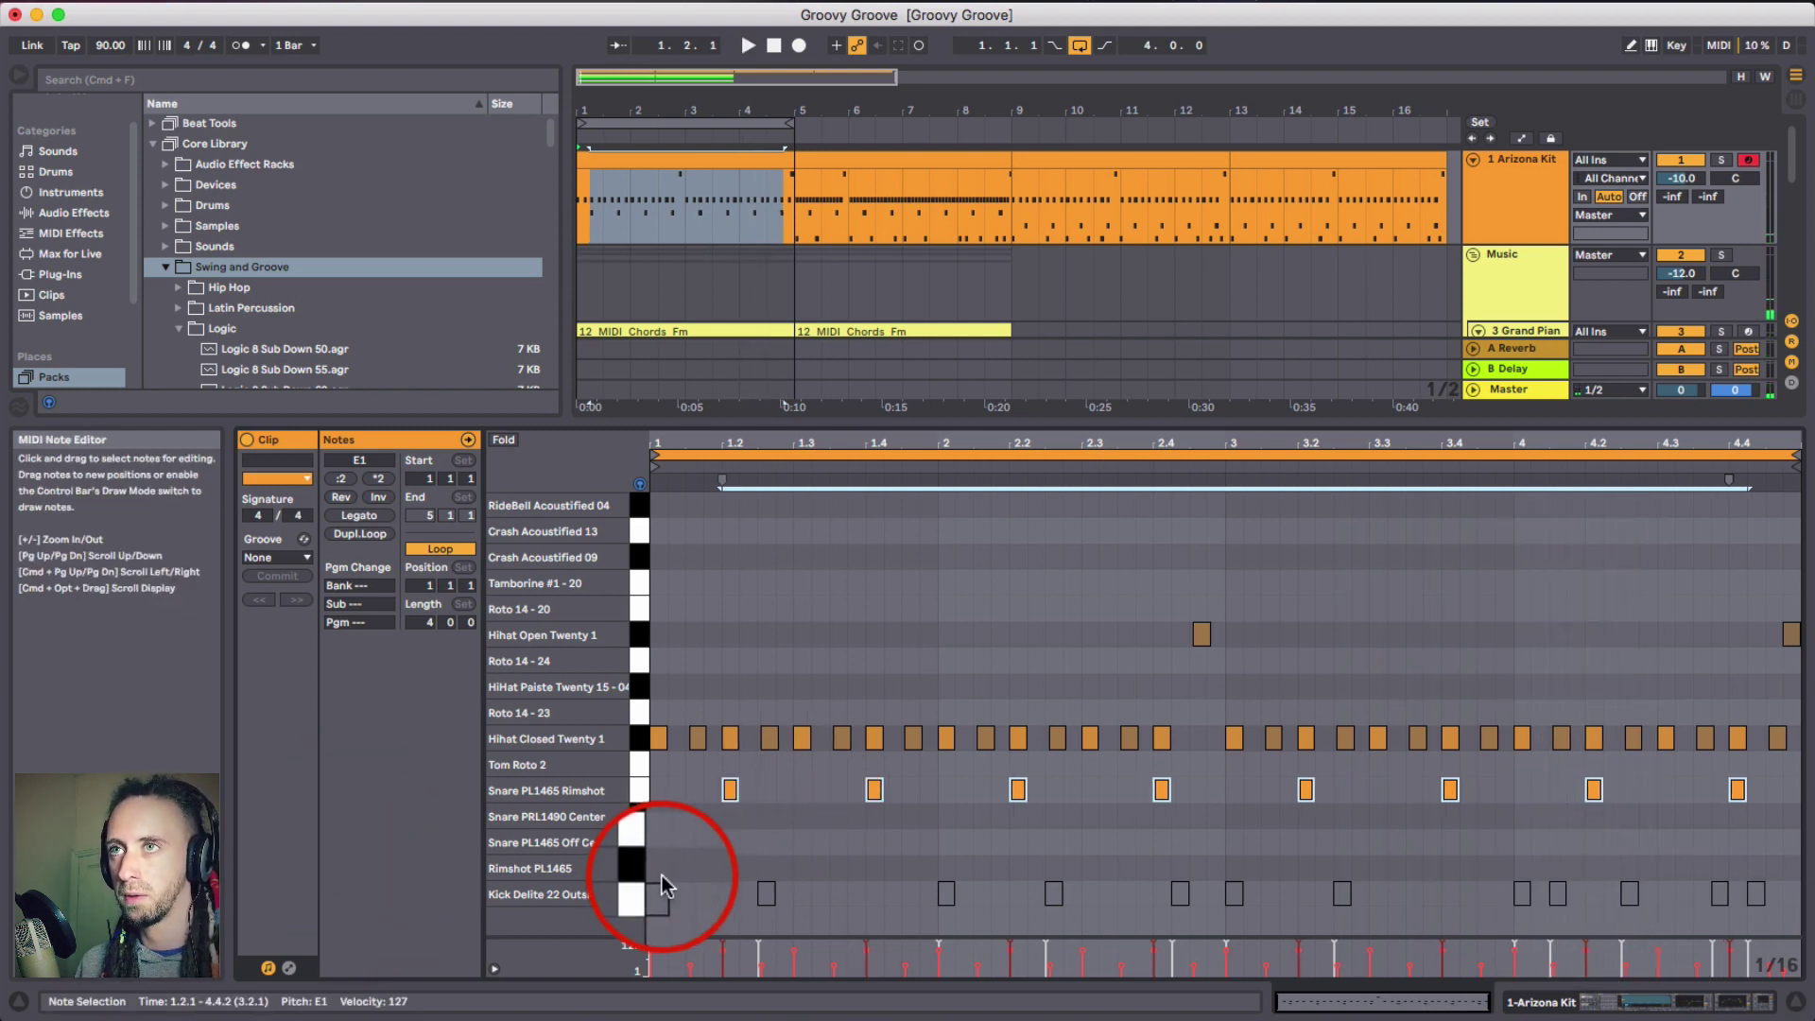
key("space")
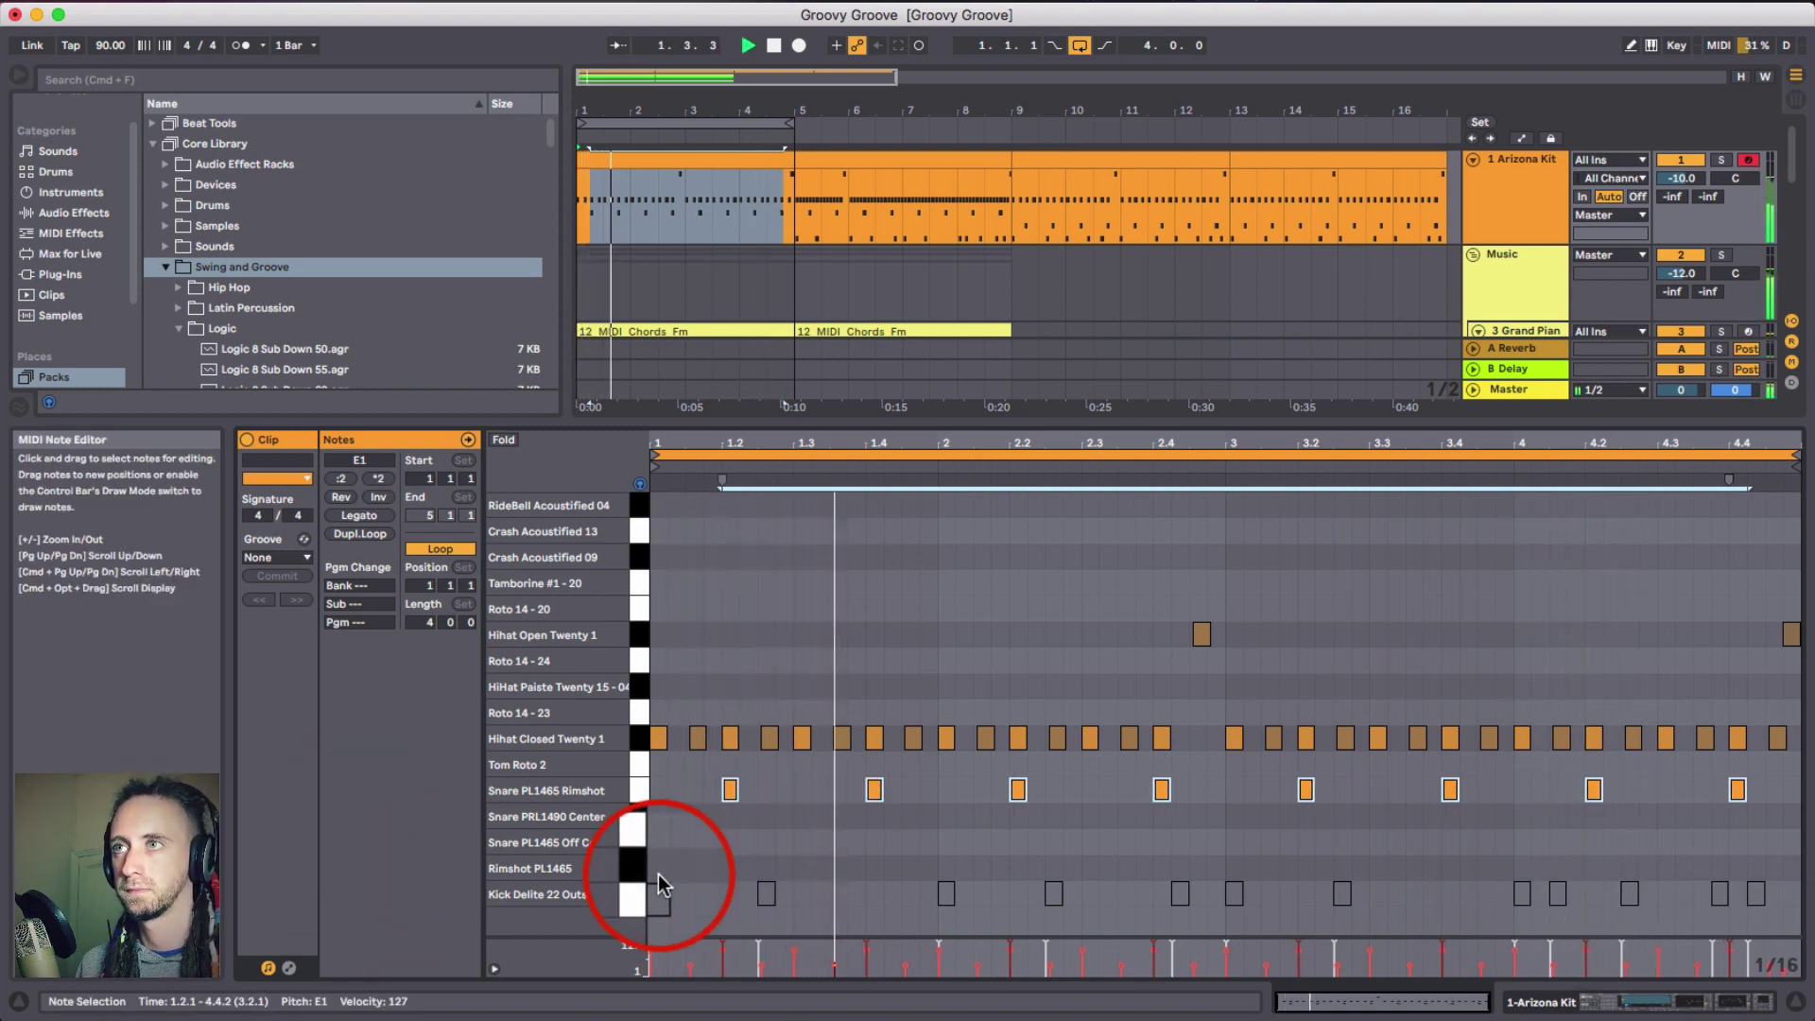
key("Left")
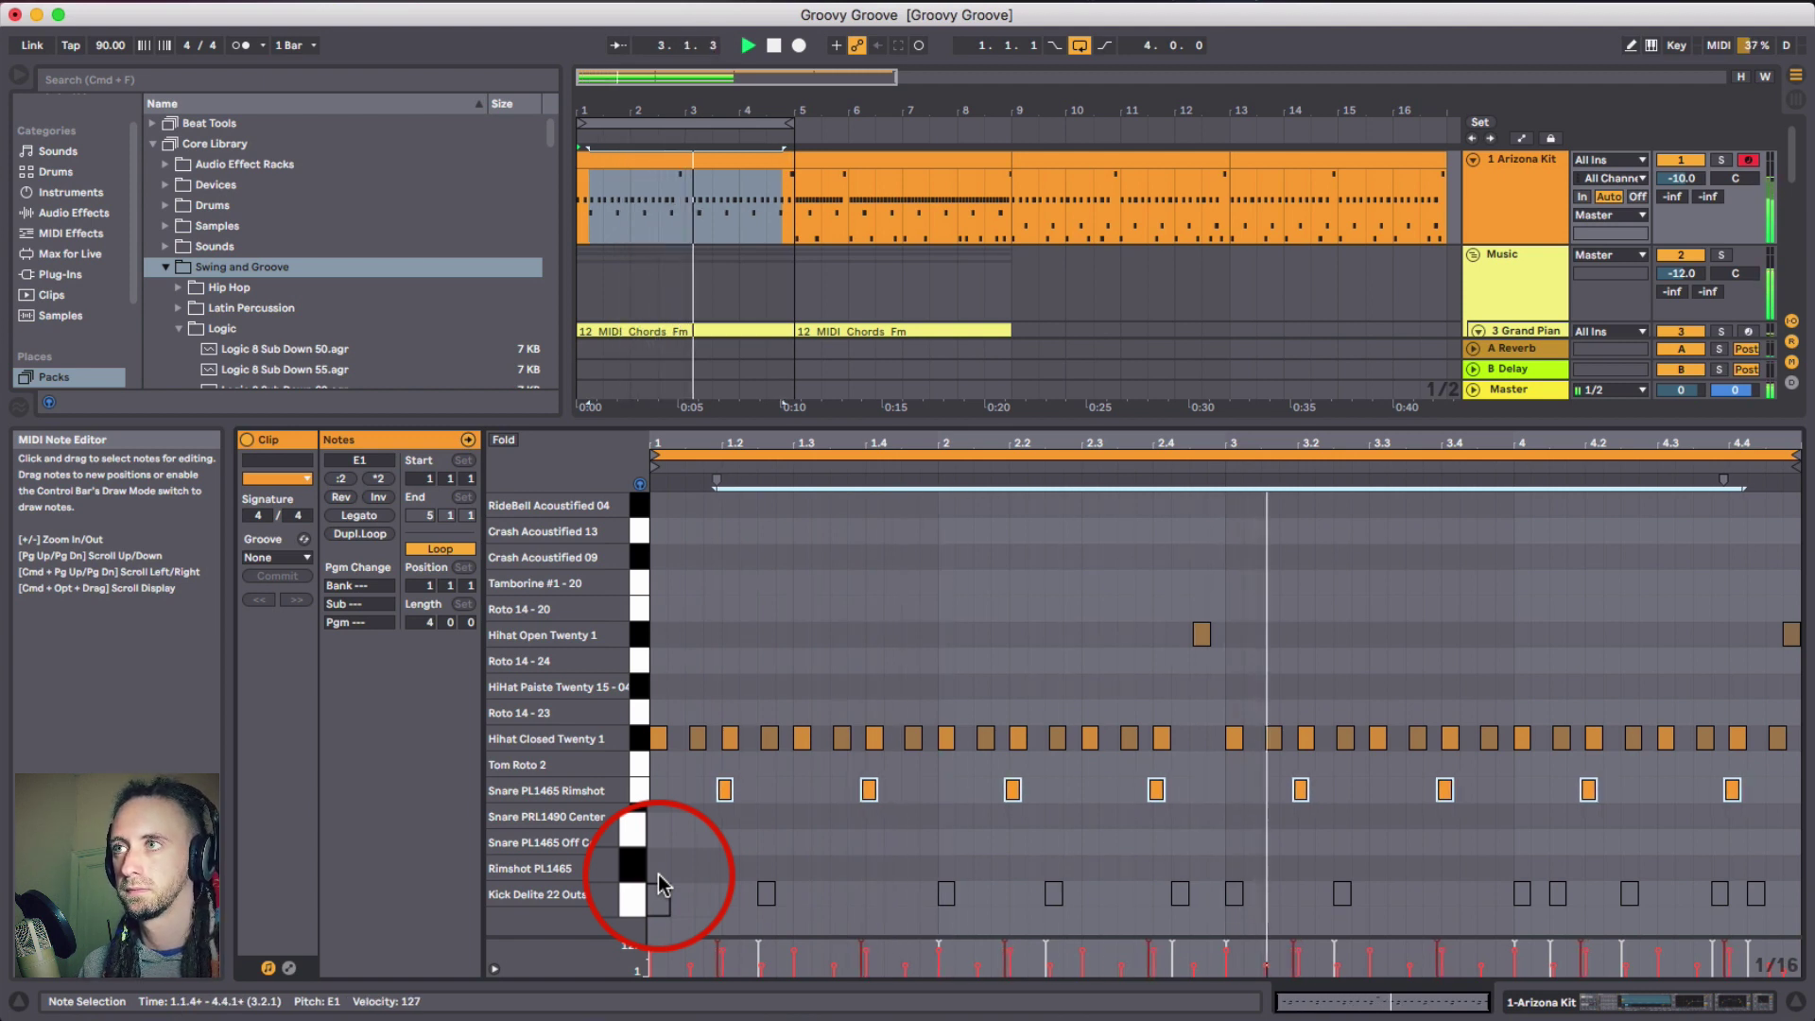
key("space")
left_click(739, 863)
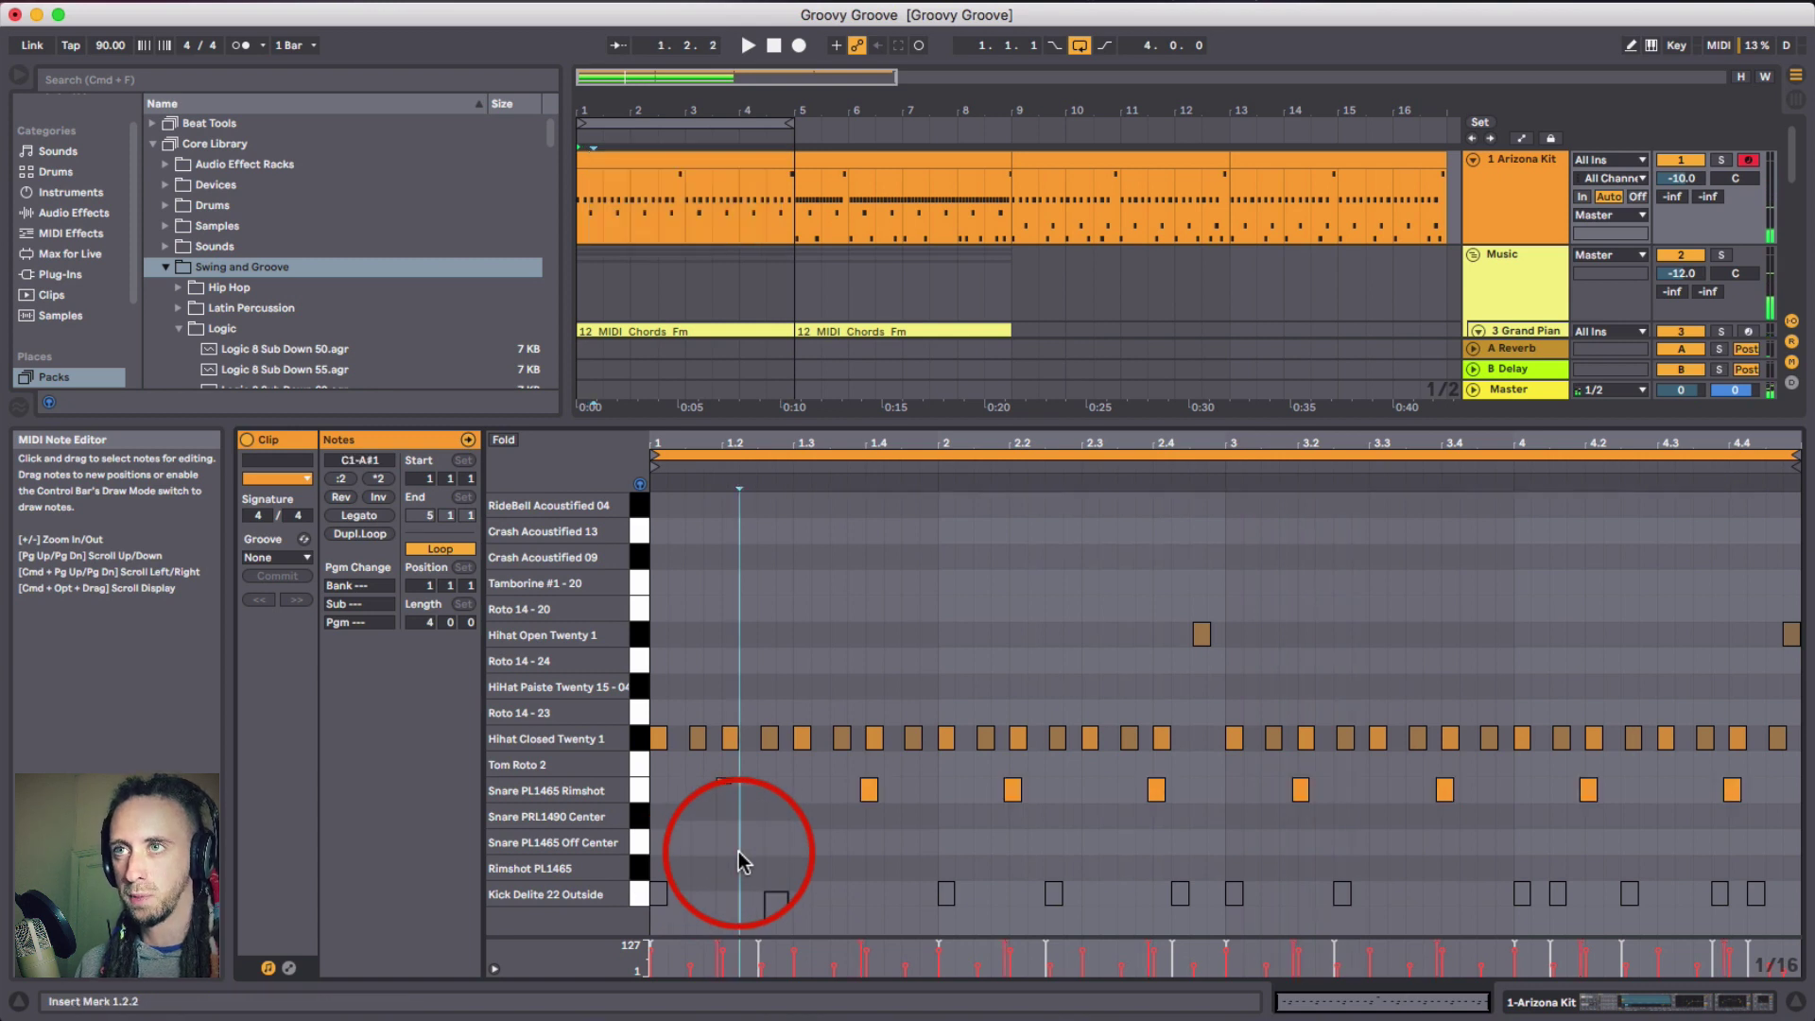
- Undo the earlier move of the kicks near bar 4
left_click(641, 895)
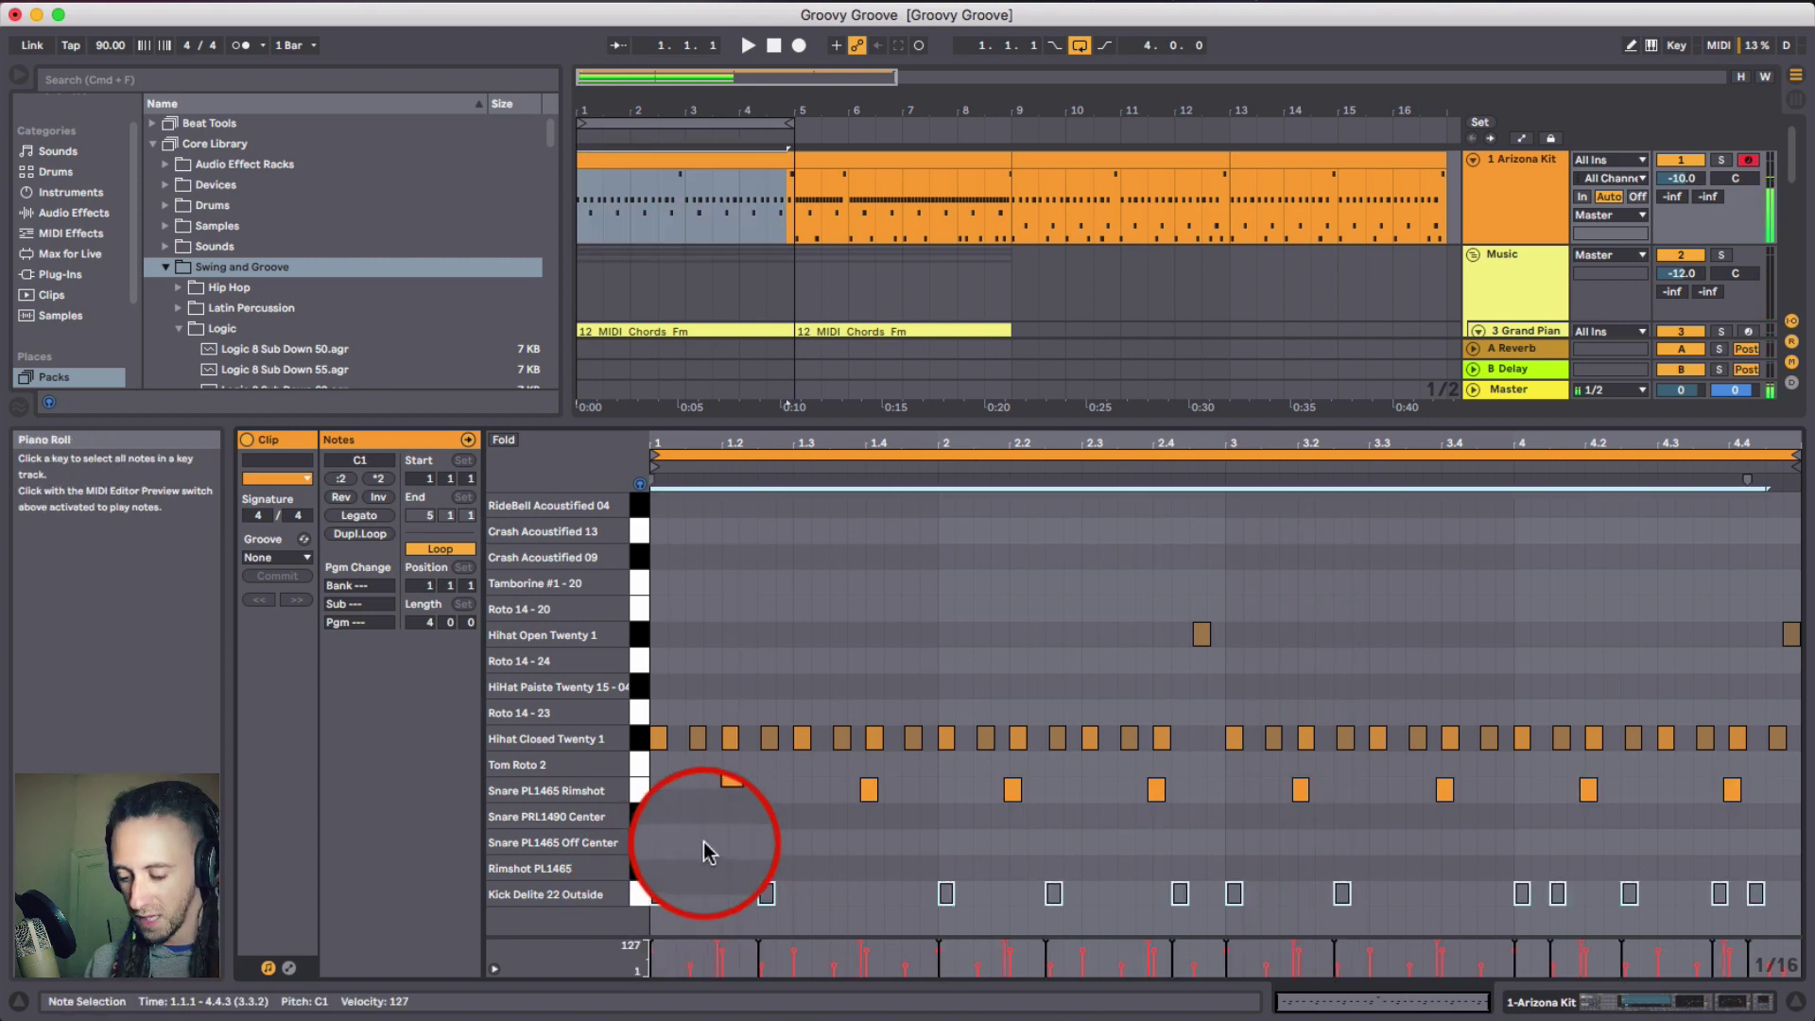
left_click(712, 847)
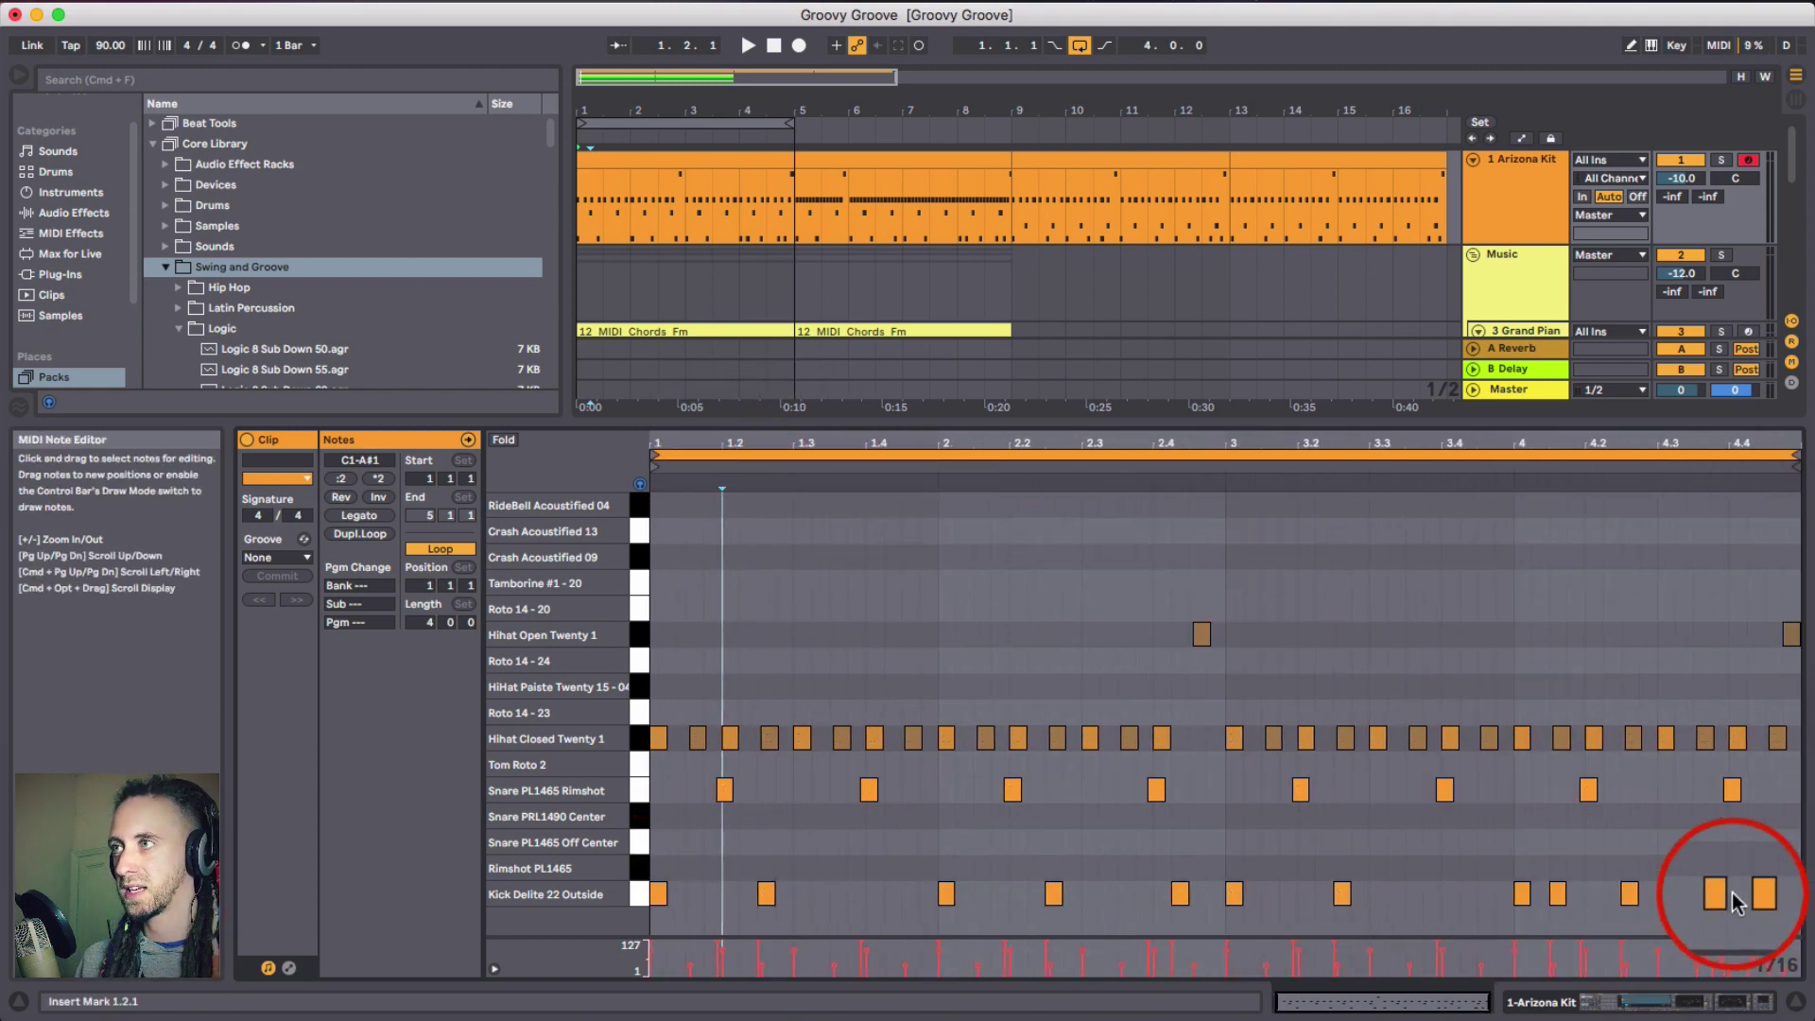
key("super+z")
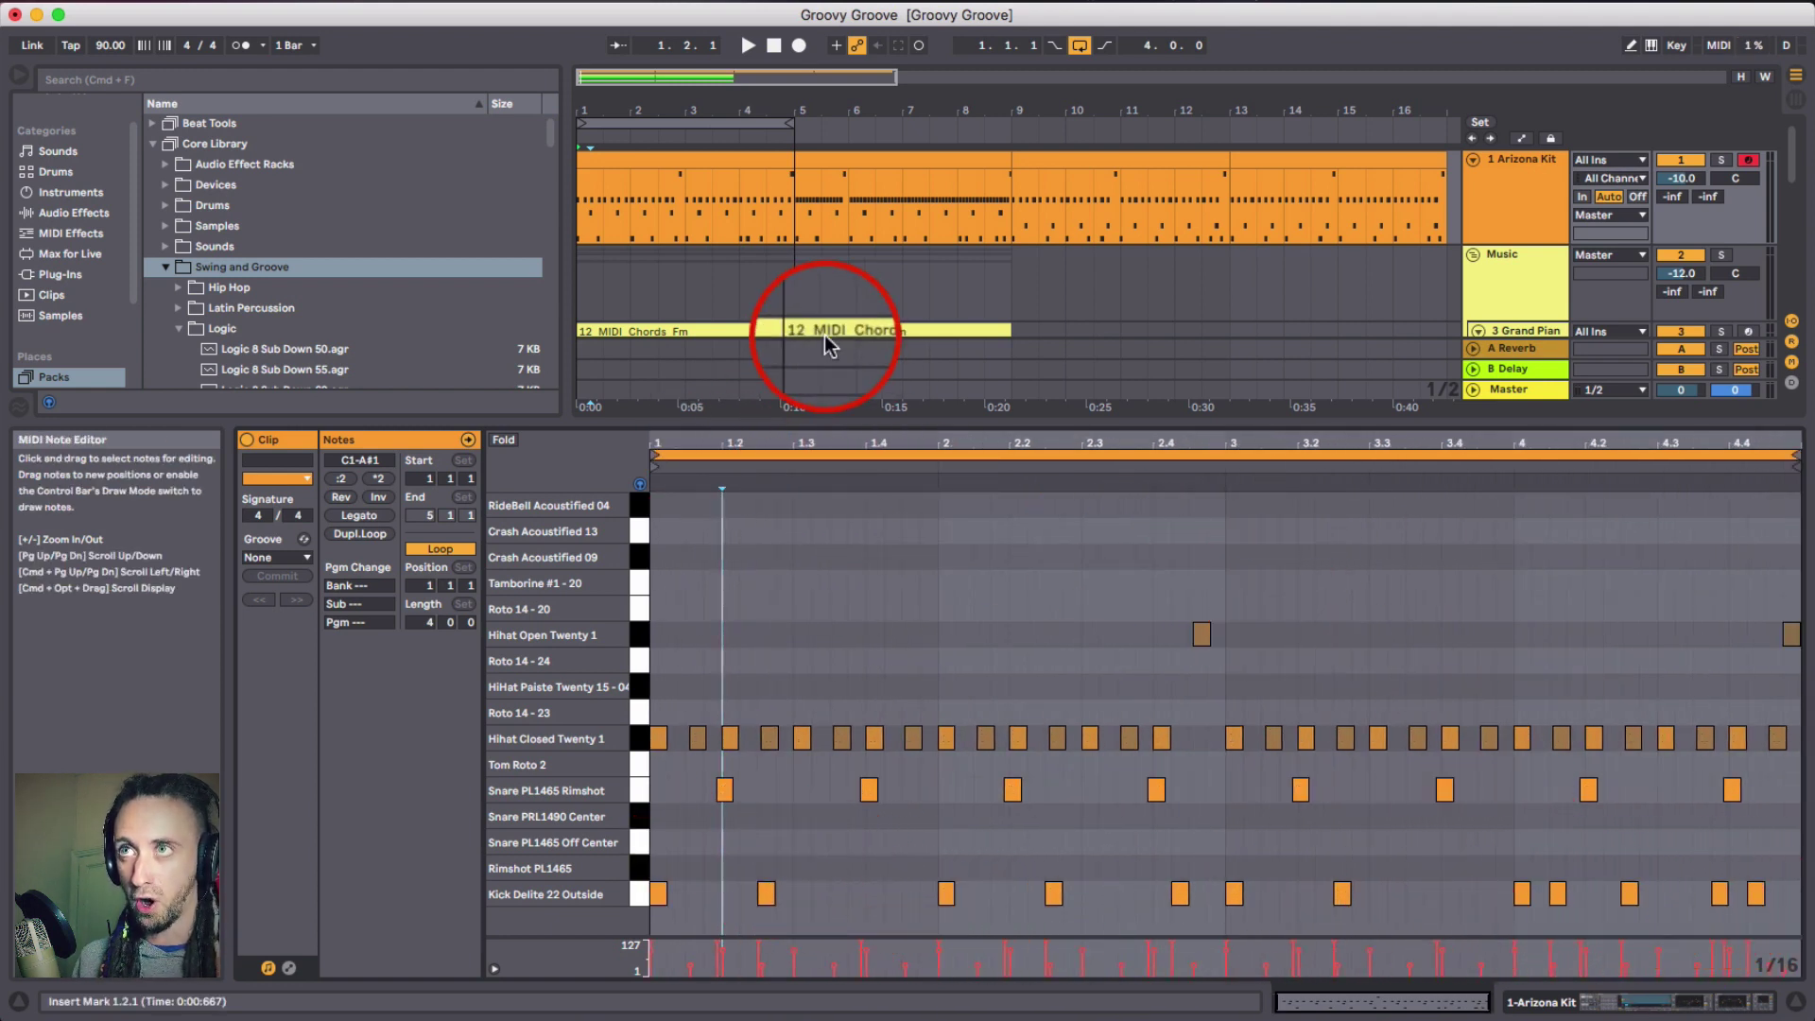
- Select several Kick Delite 22 Outside hits across the clip and push them slightly late
left_click_drag(757, 437, 757, 478)
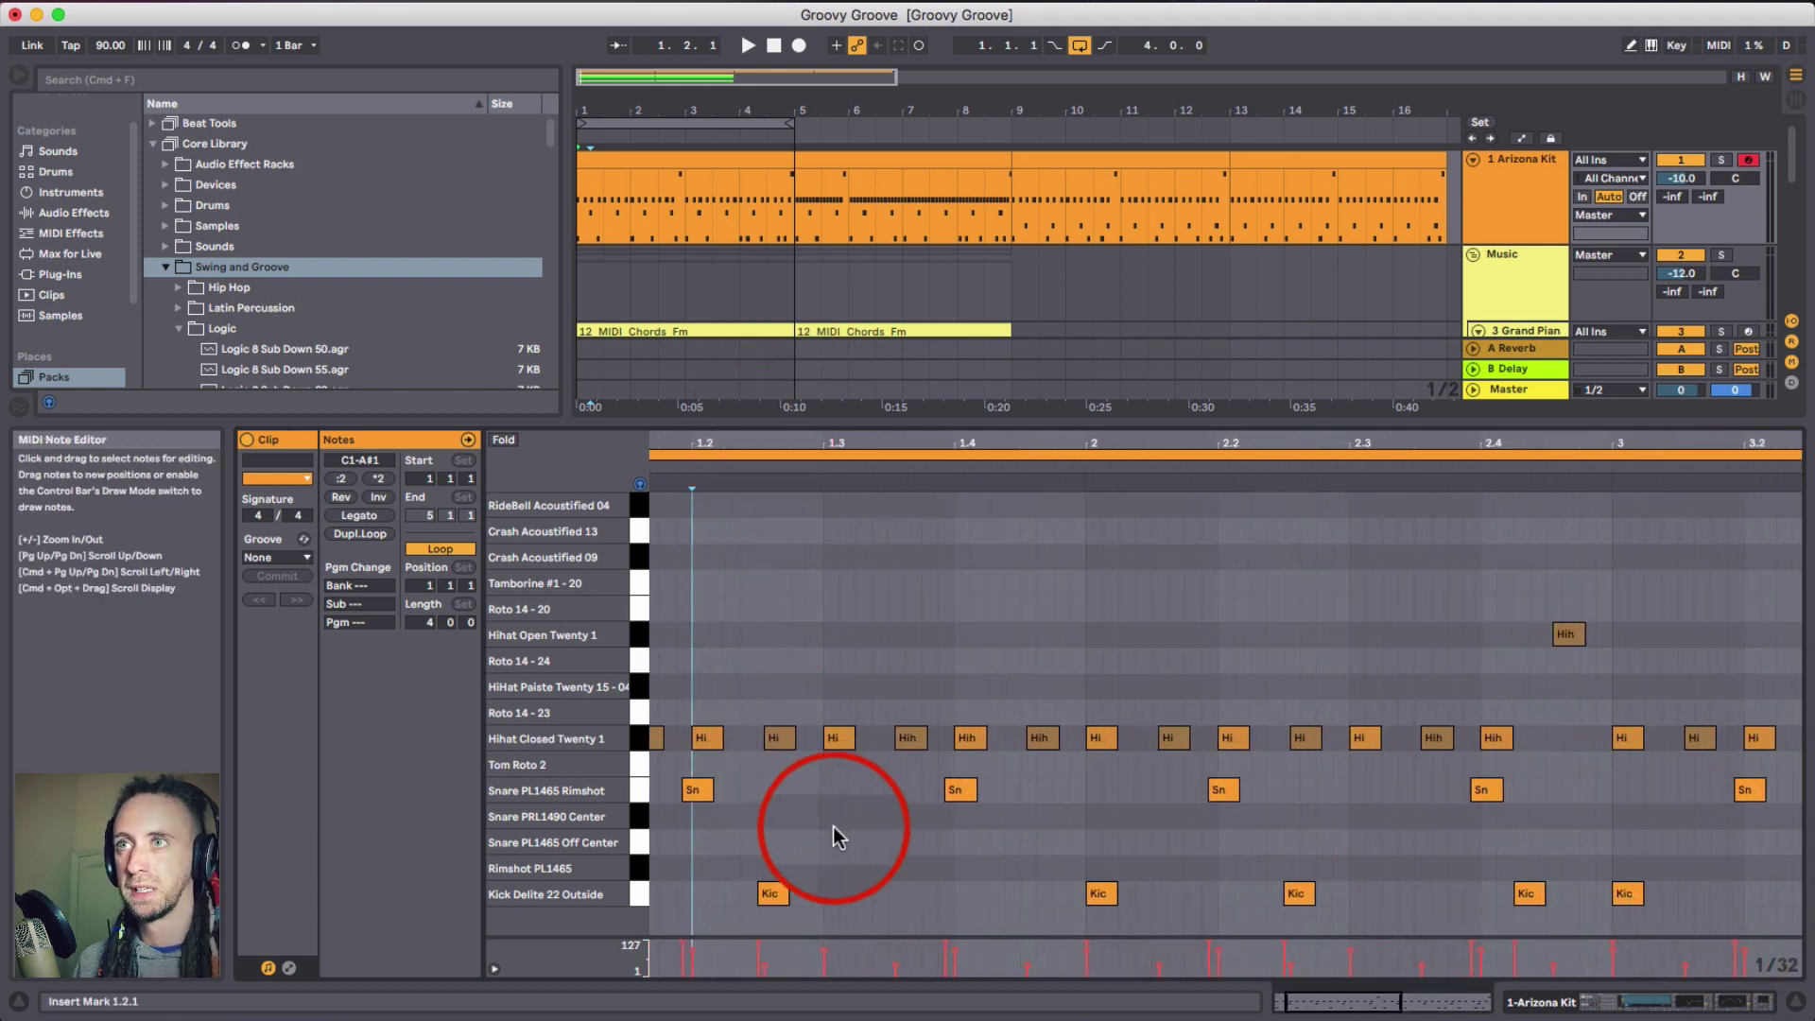
left_click_drag(741, 870, 822, 918)
left_click_drag(1291, 844, 1331, 926)
scroll(1384, 863, "right", 7)
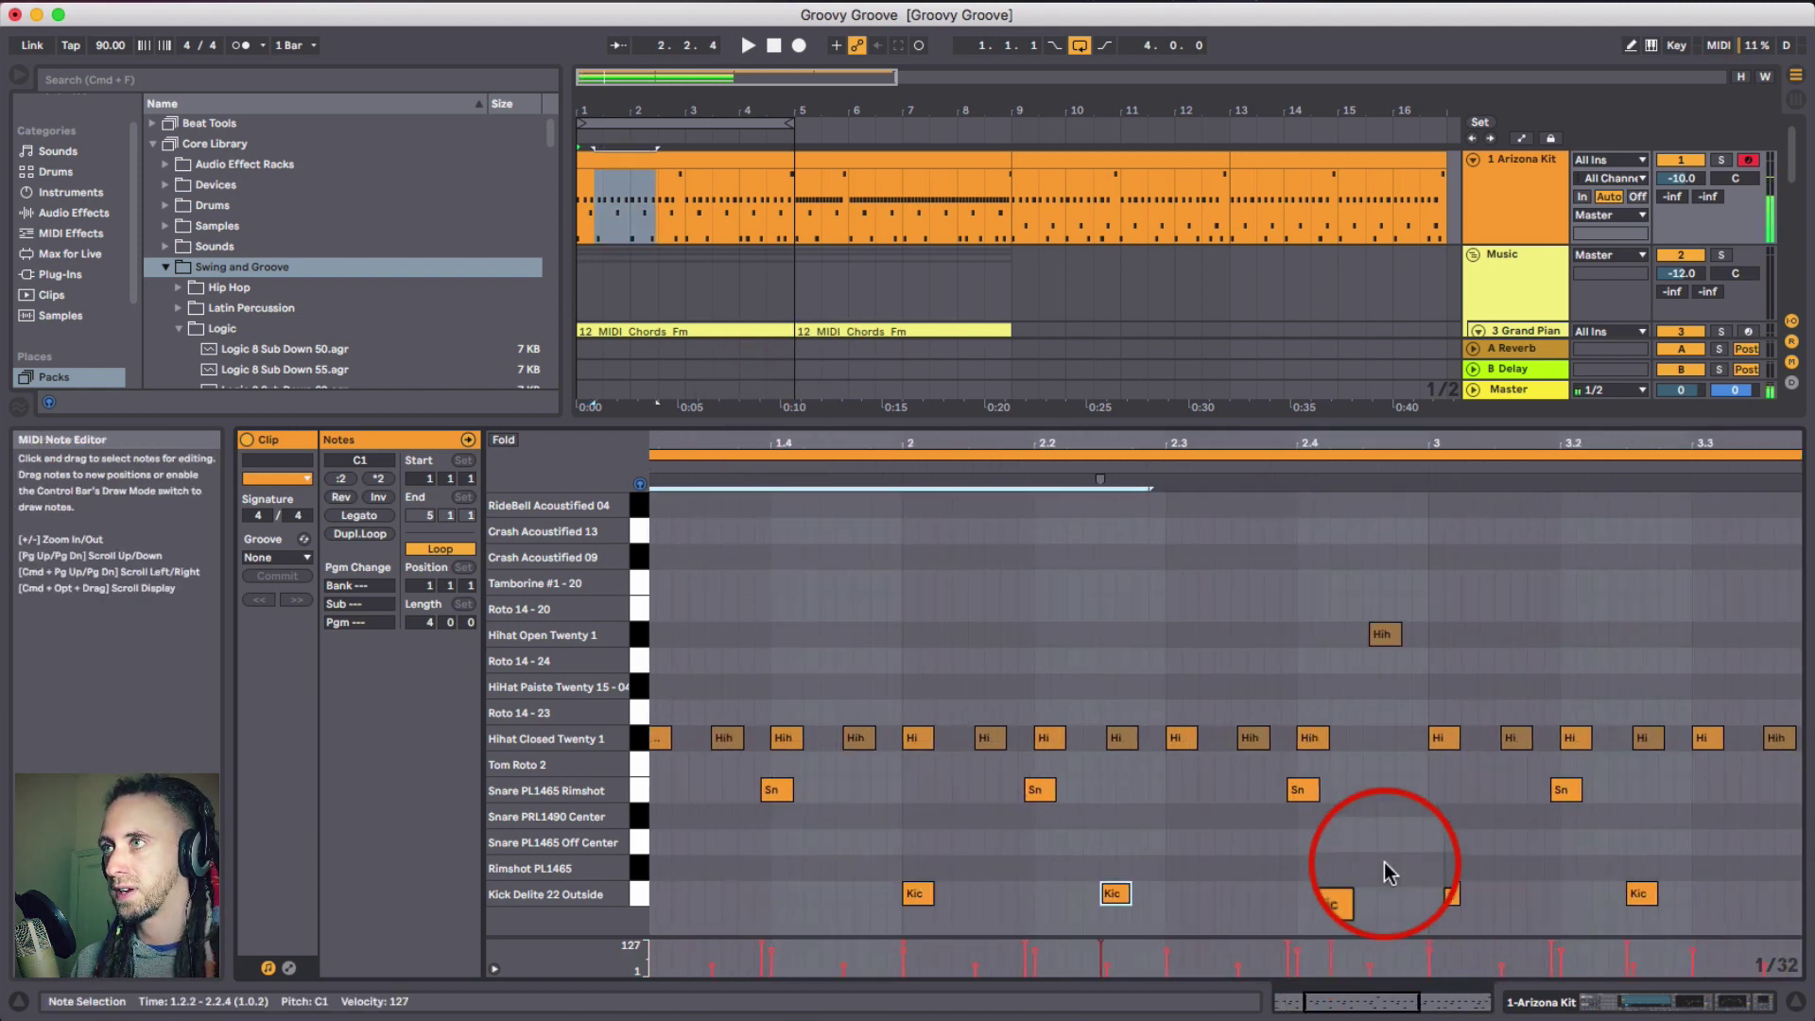
left_click_drag(1116, 864, 1189, 927)
scroll(1320, 895, "right", 3)
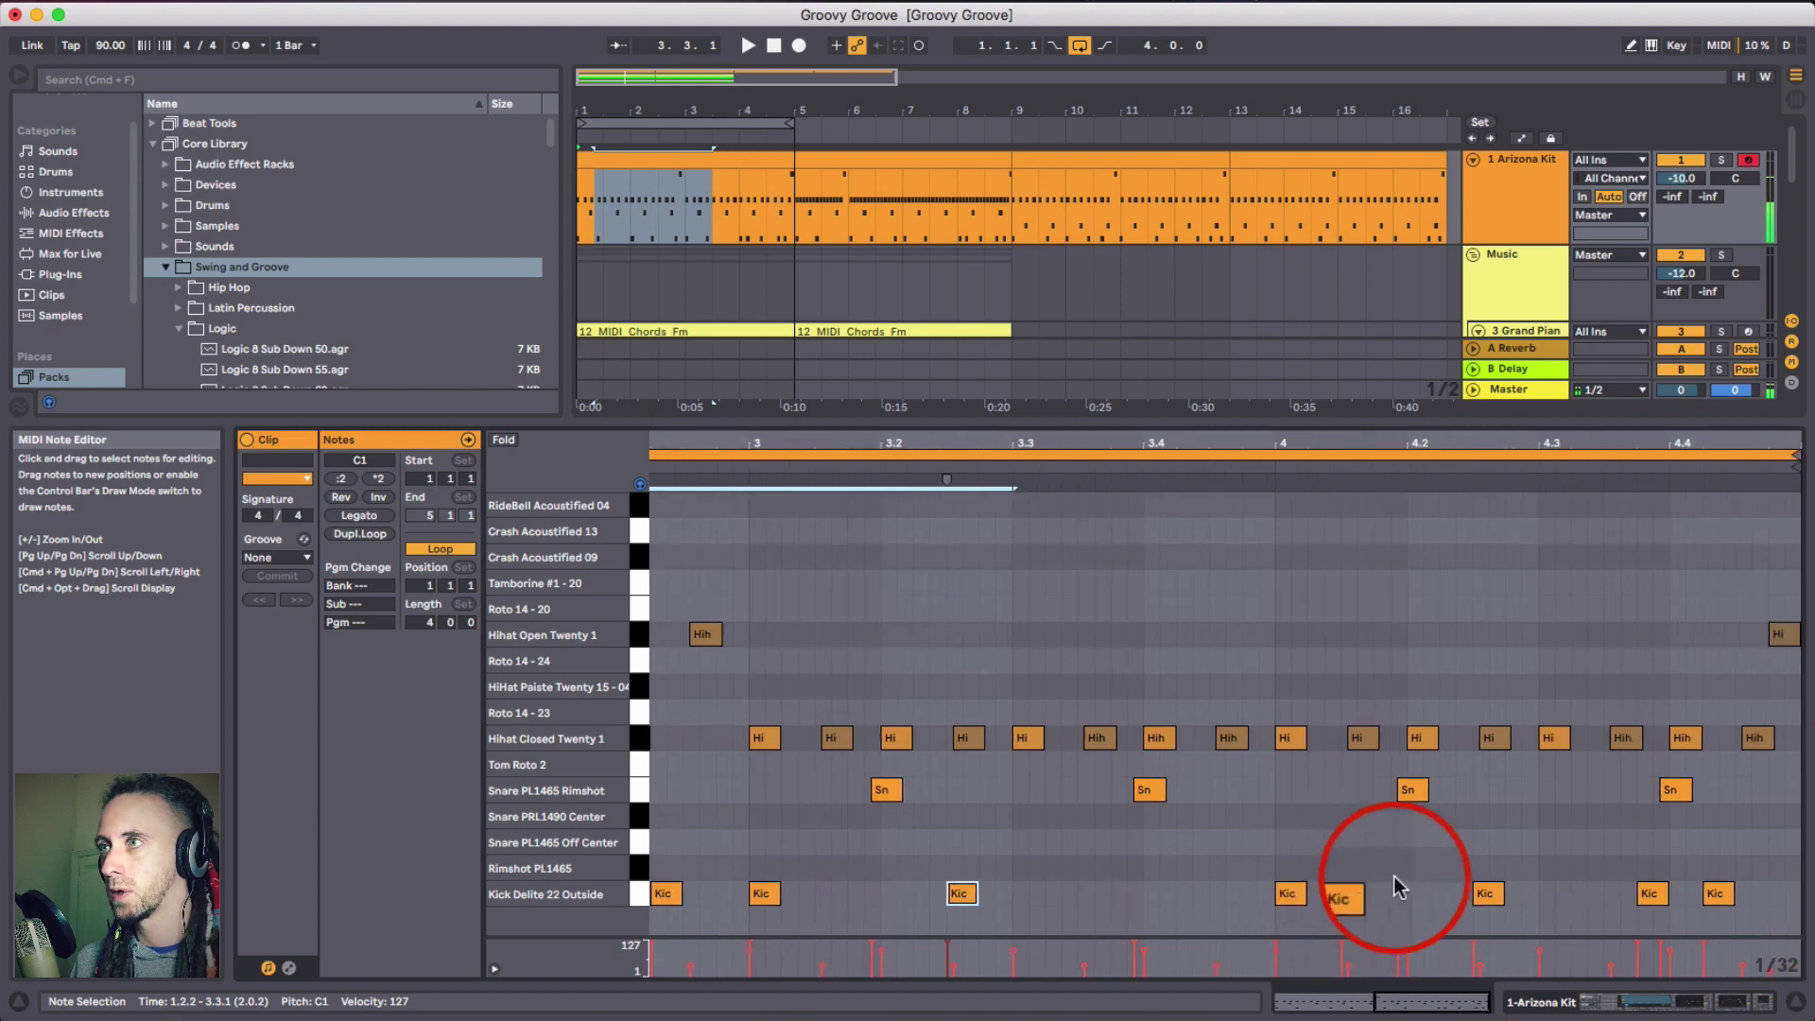
left_click(1363, 892, "shift")
left_click(1652, 892, "shift")
scroll(900, 868, "left", 10)
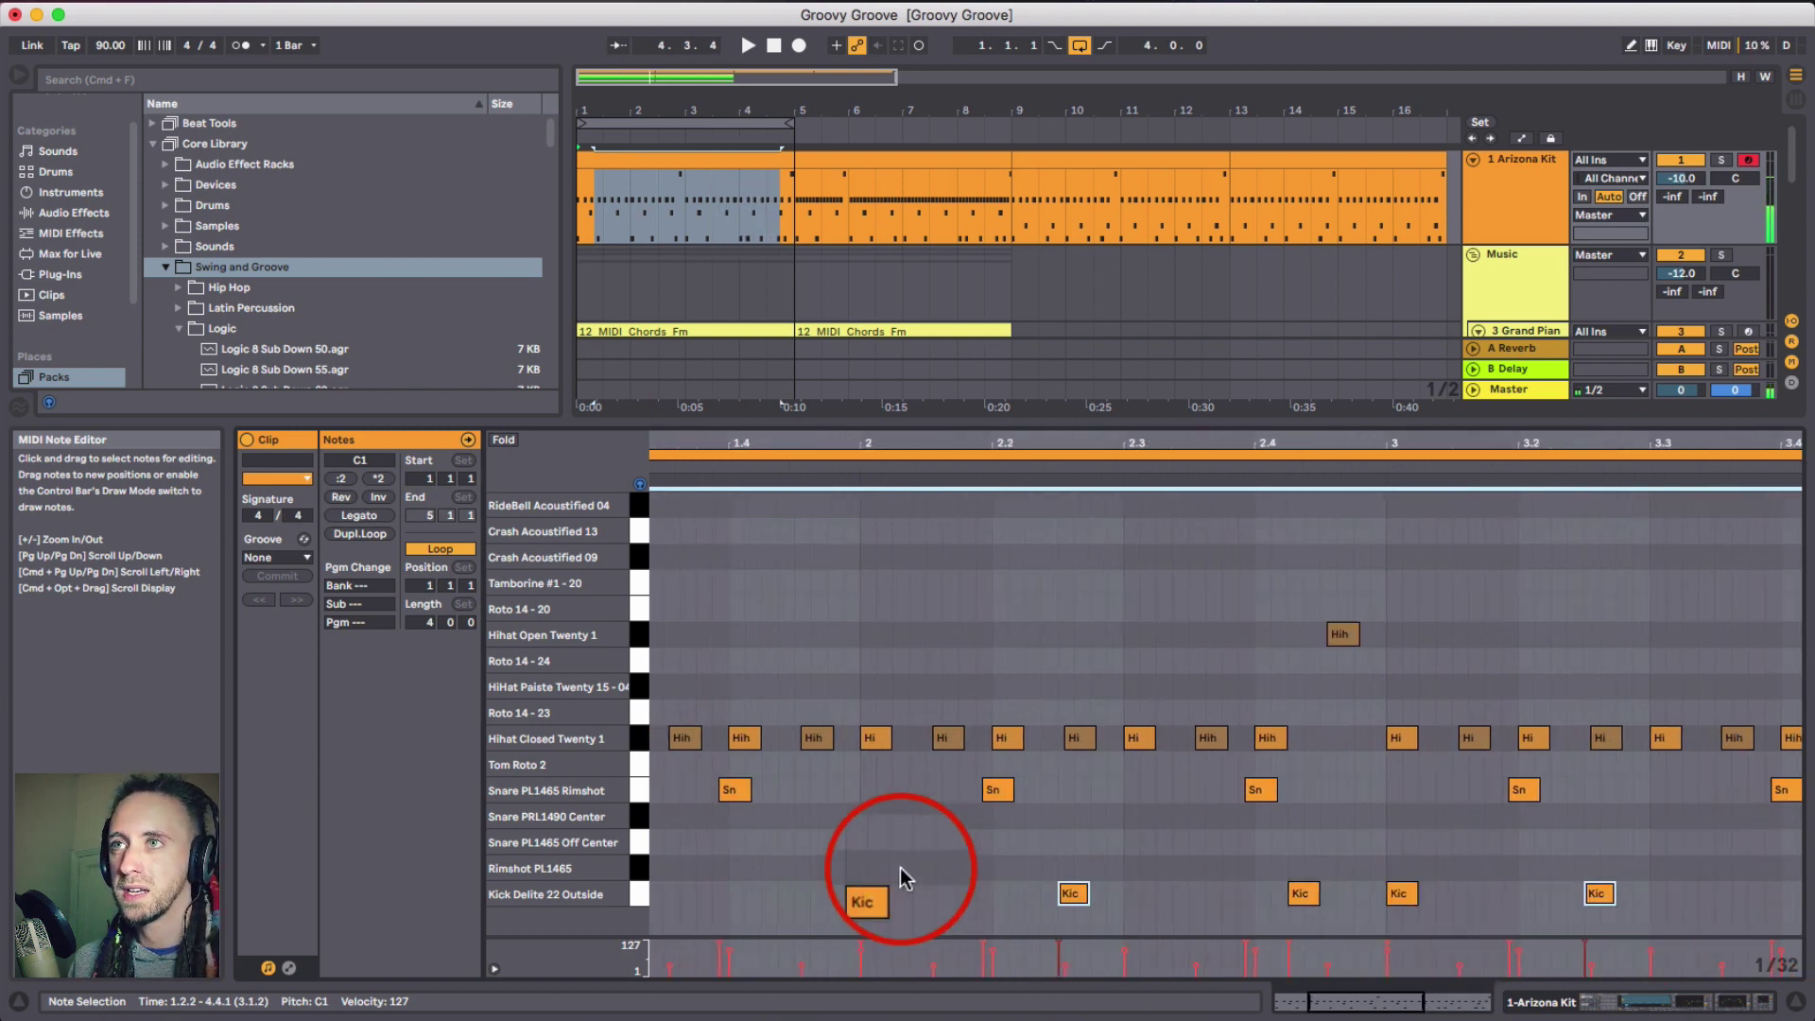
left_click_drag(851, 442, 848, 472)
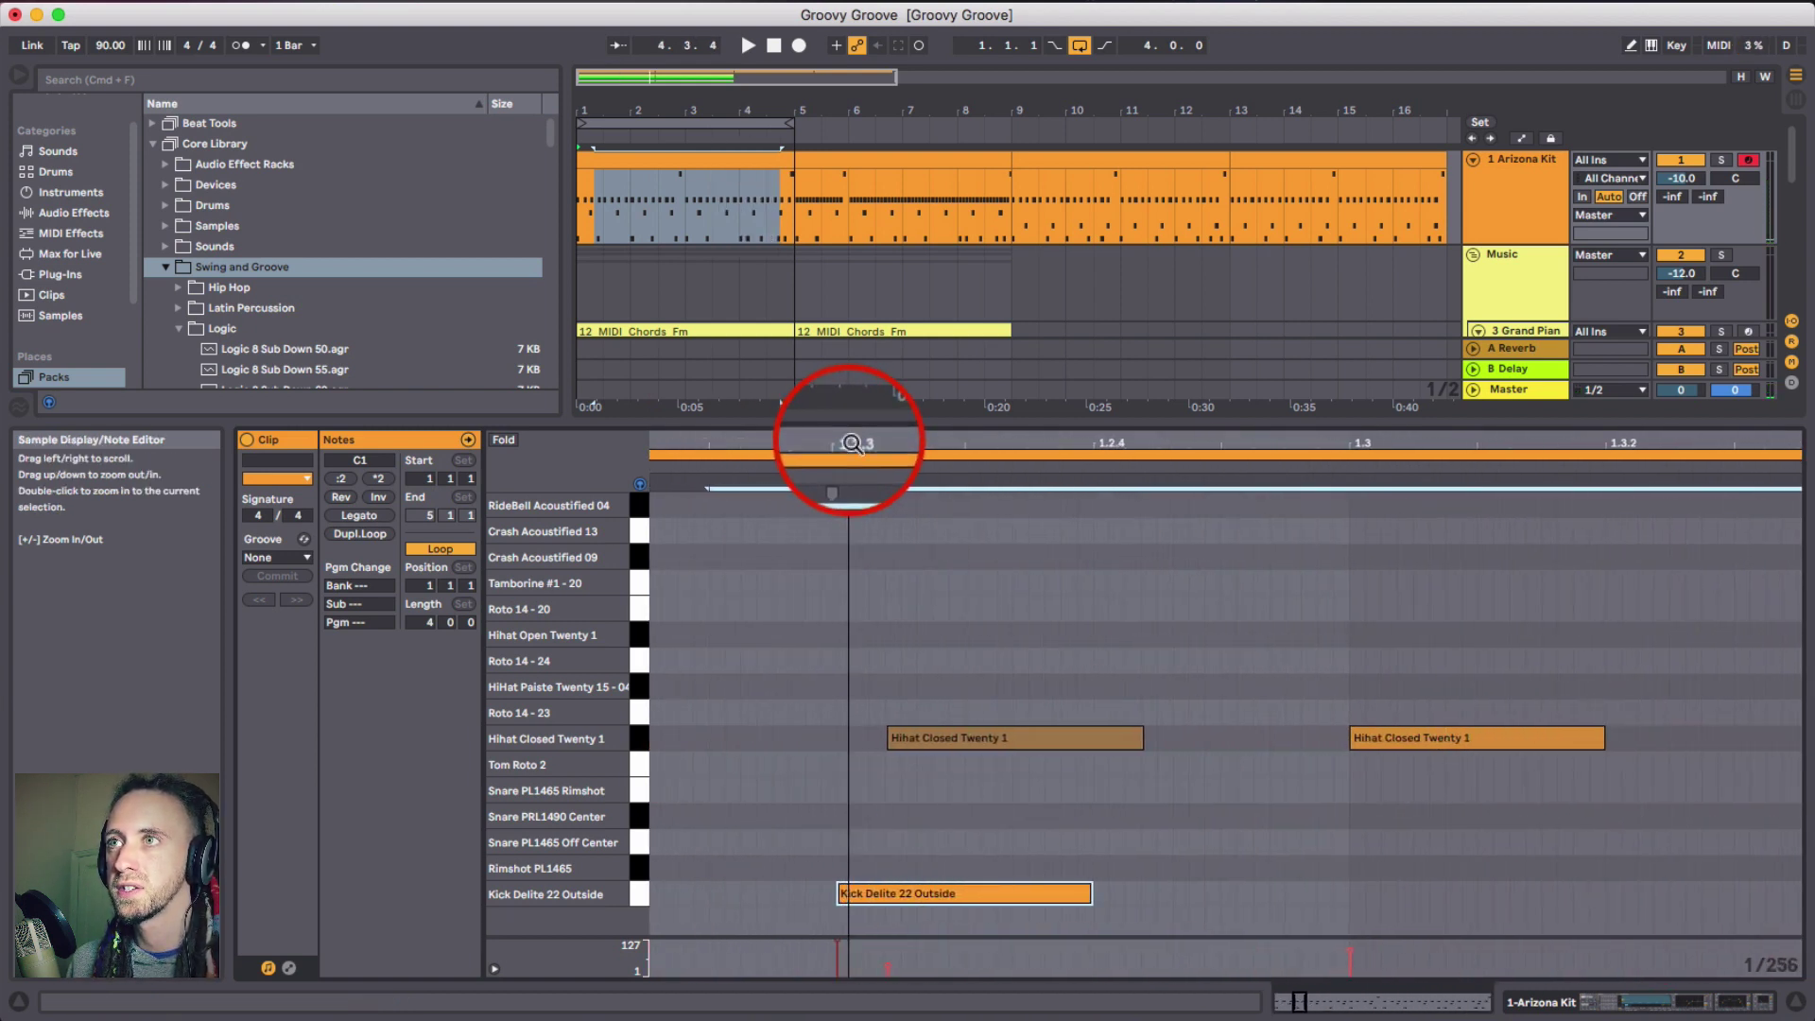
left_click_drag(882, 894, 932, 897)
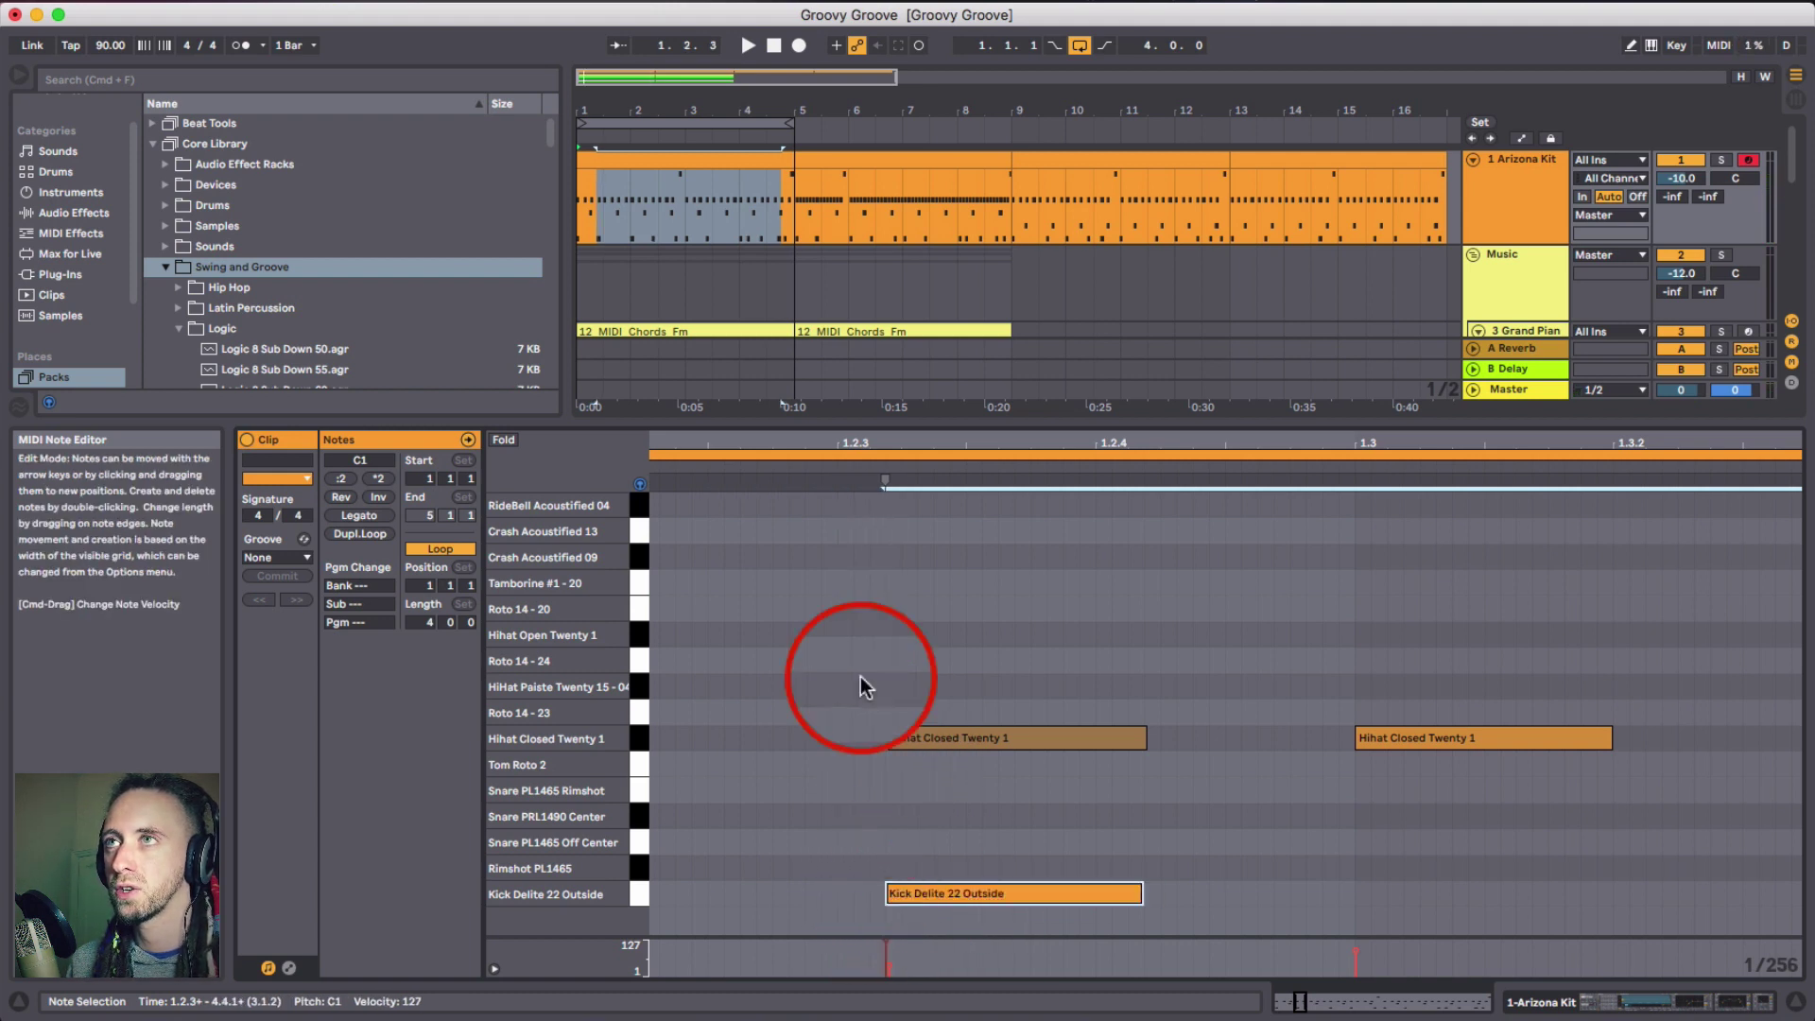
left_click_drag(831, 434, 762, 449)
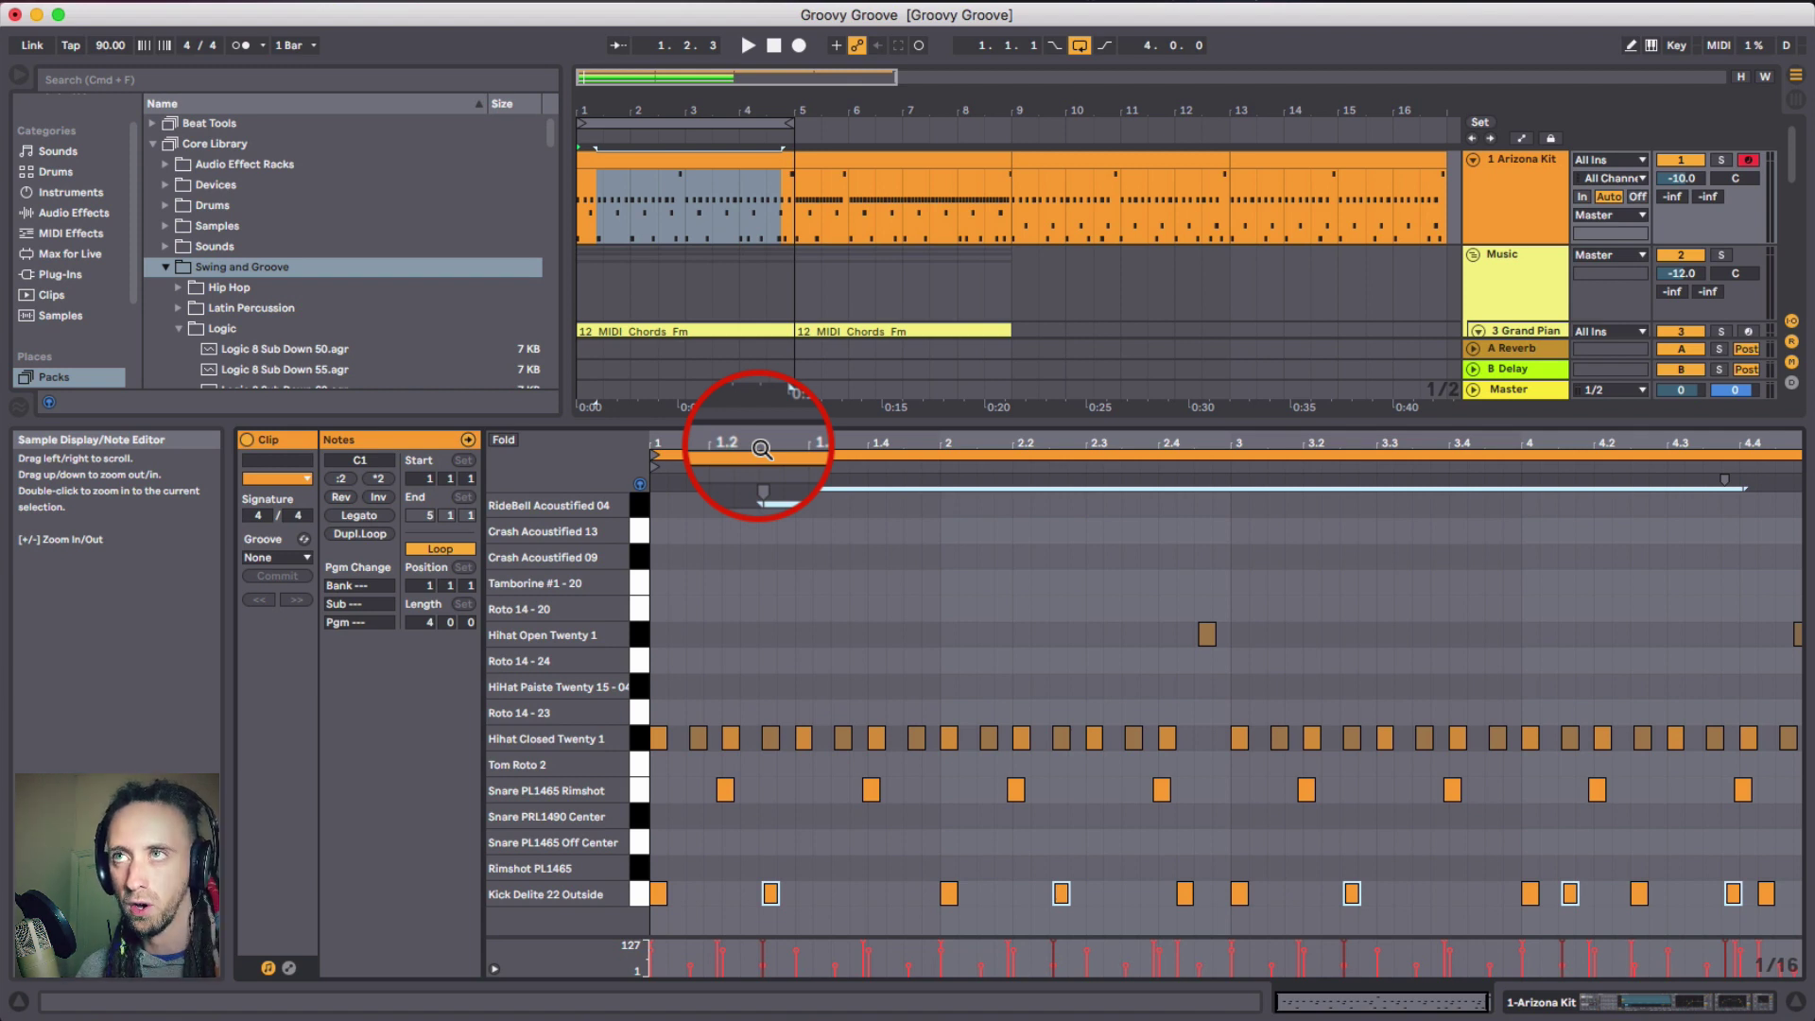
- Play the groove, select the kick at 4.4.1, and undo an accidental note shift
left_click_drag(762, 449, 757, 450)
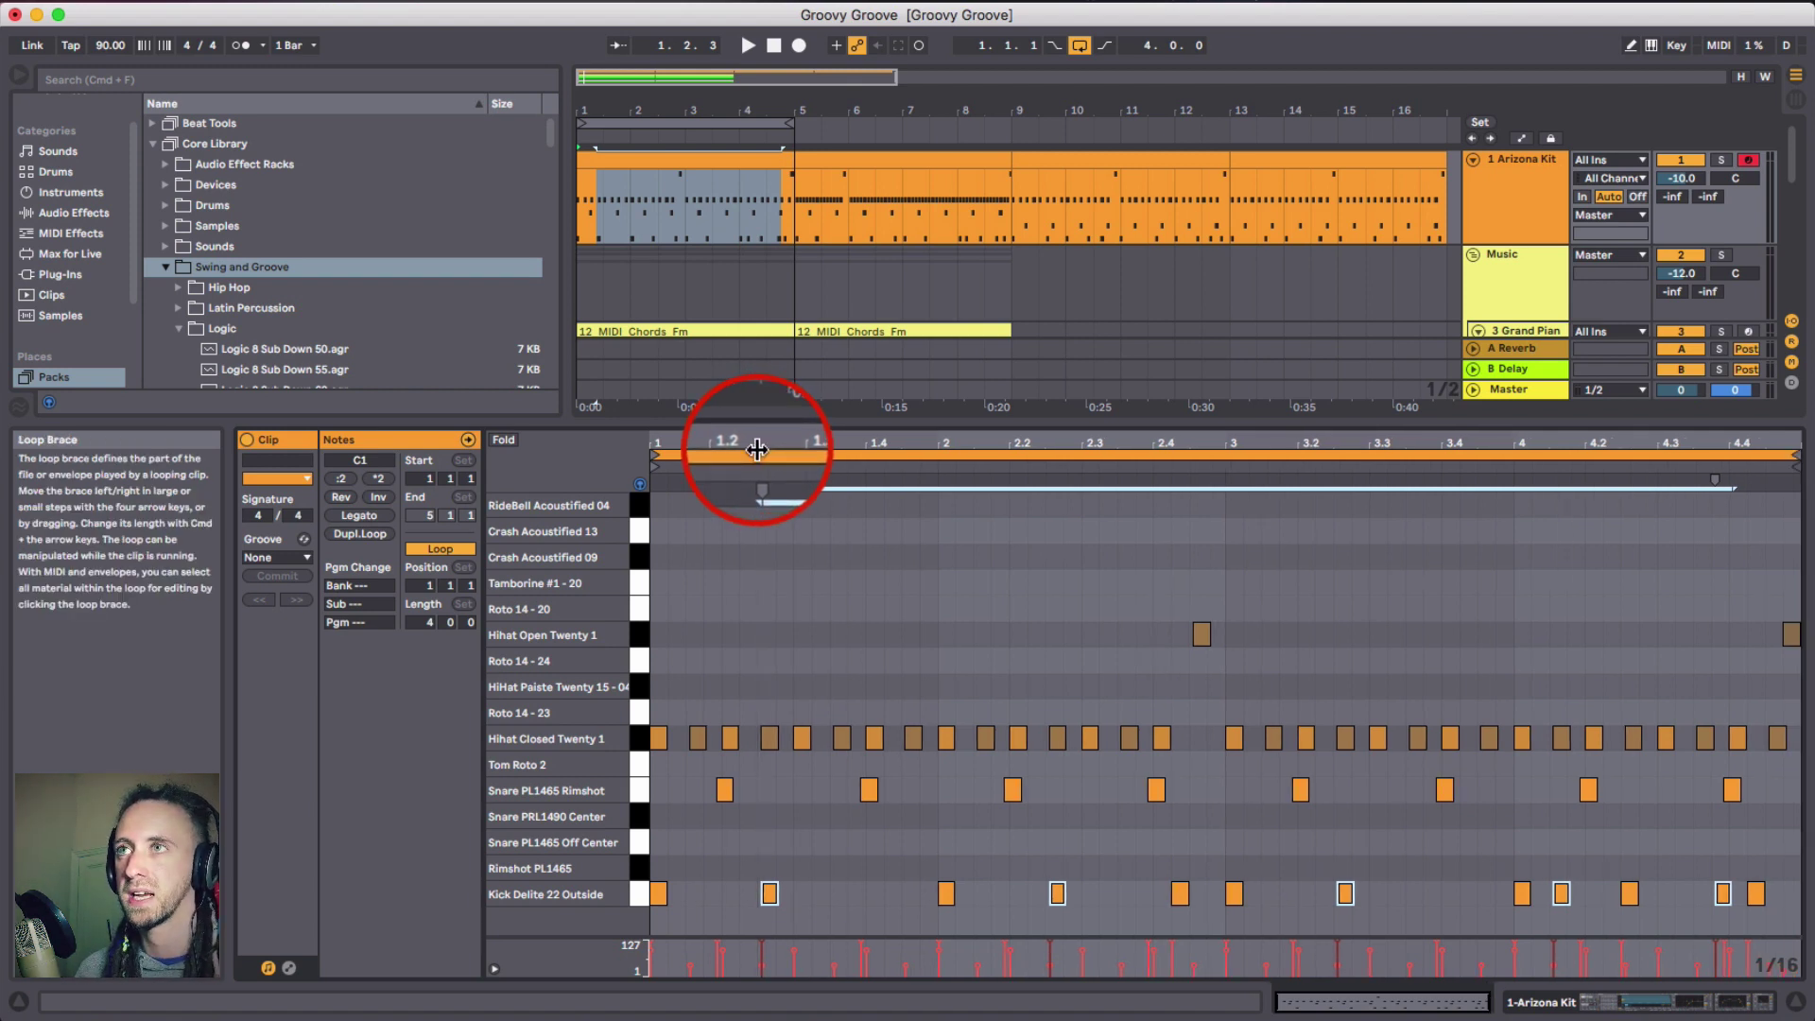
key("space")
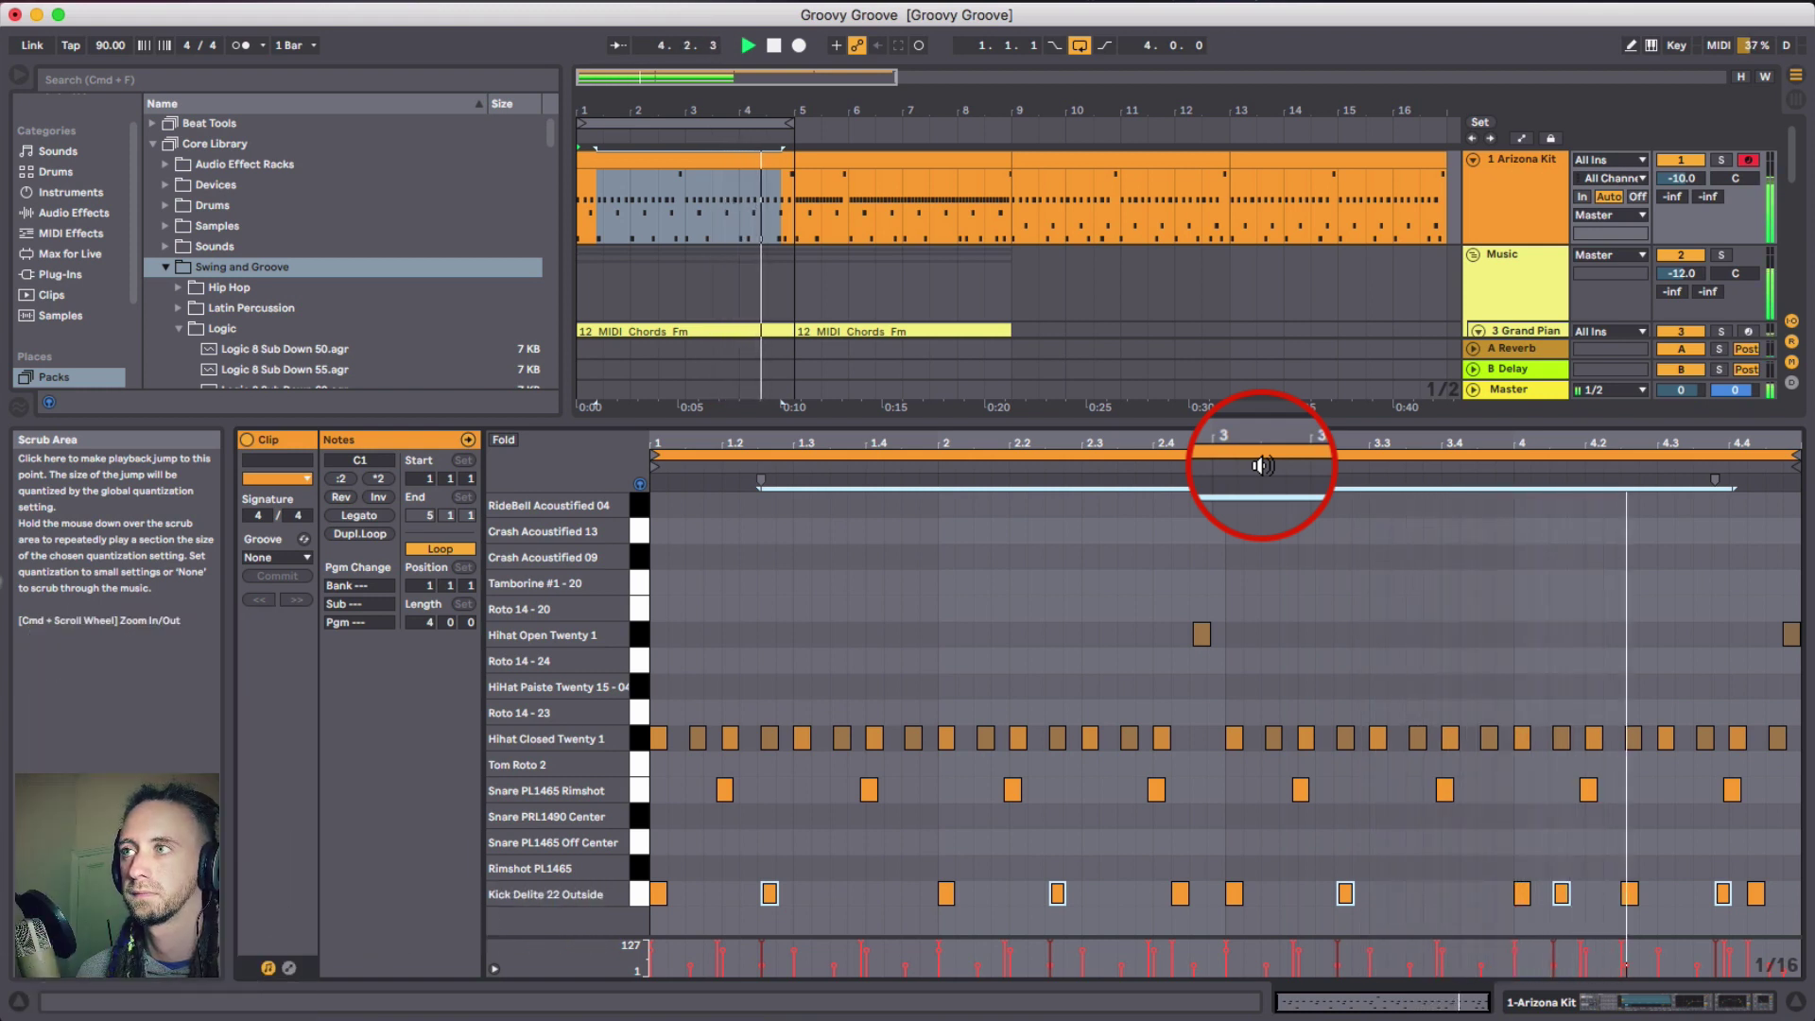
key("space")
left_click(1621, 891)
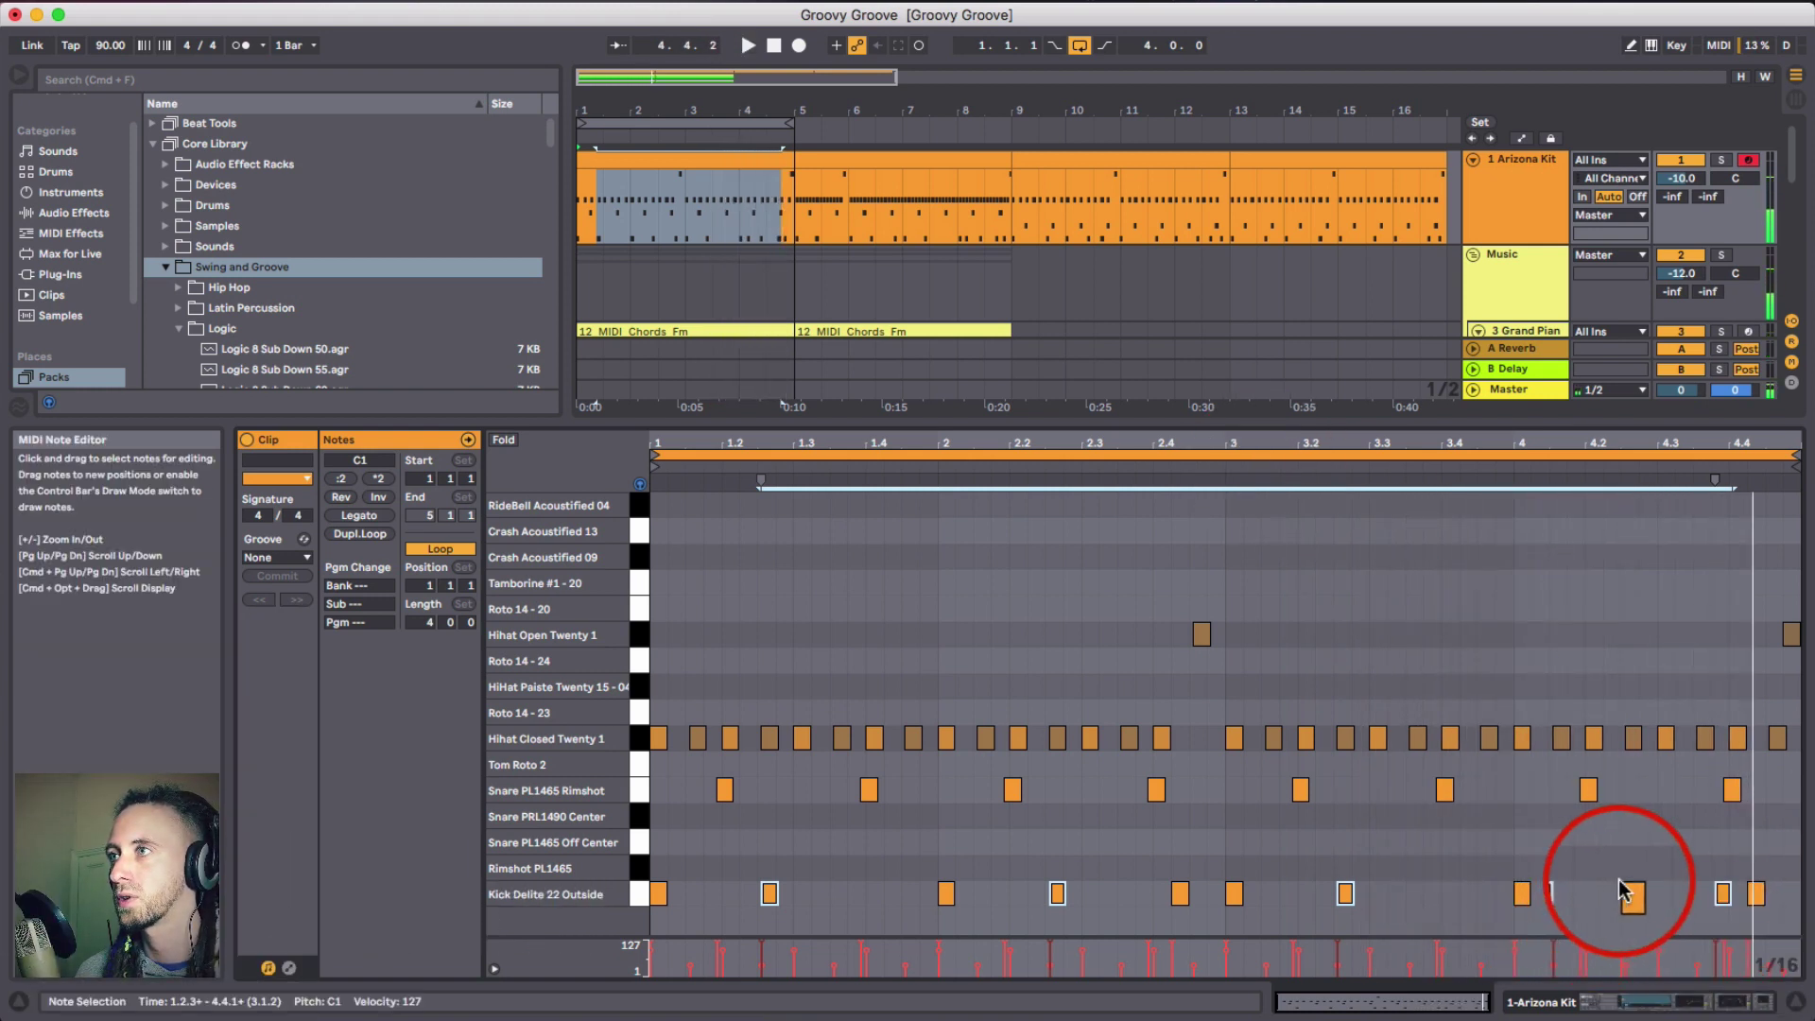
left_click(1721, 890)
key("super+z")
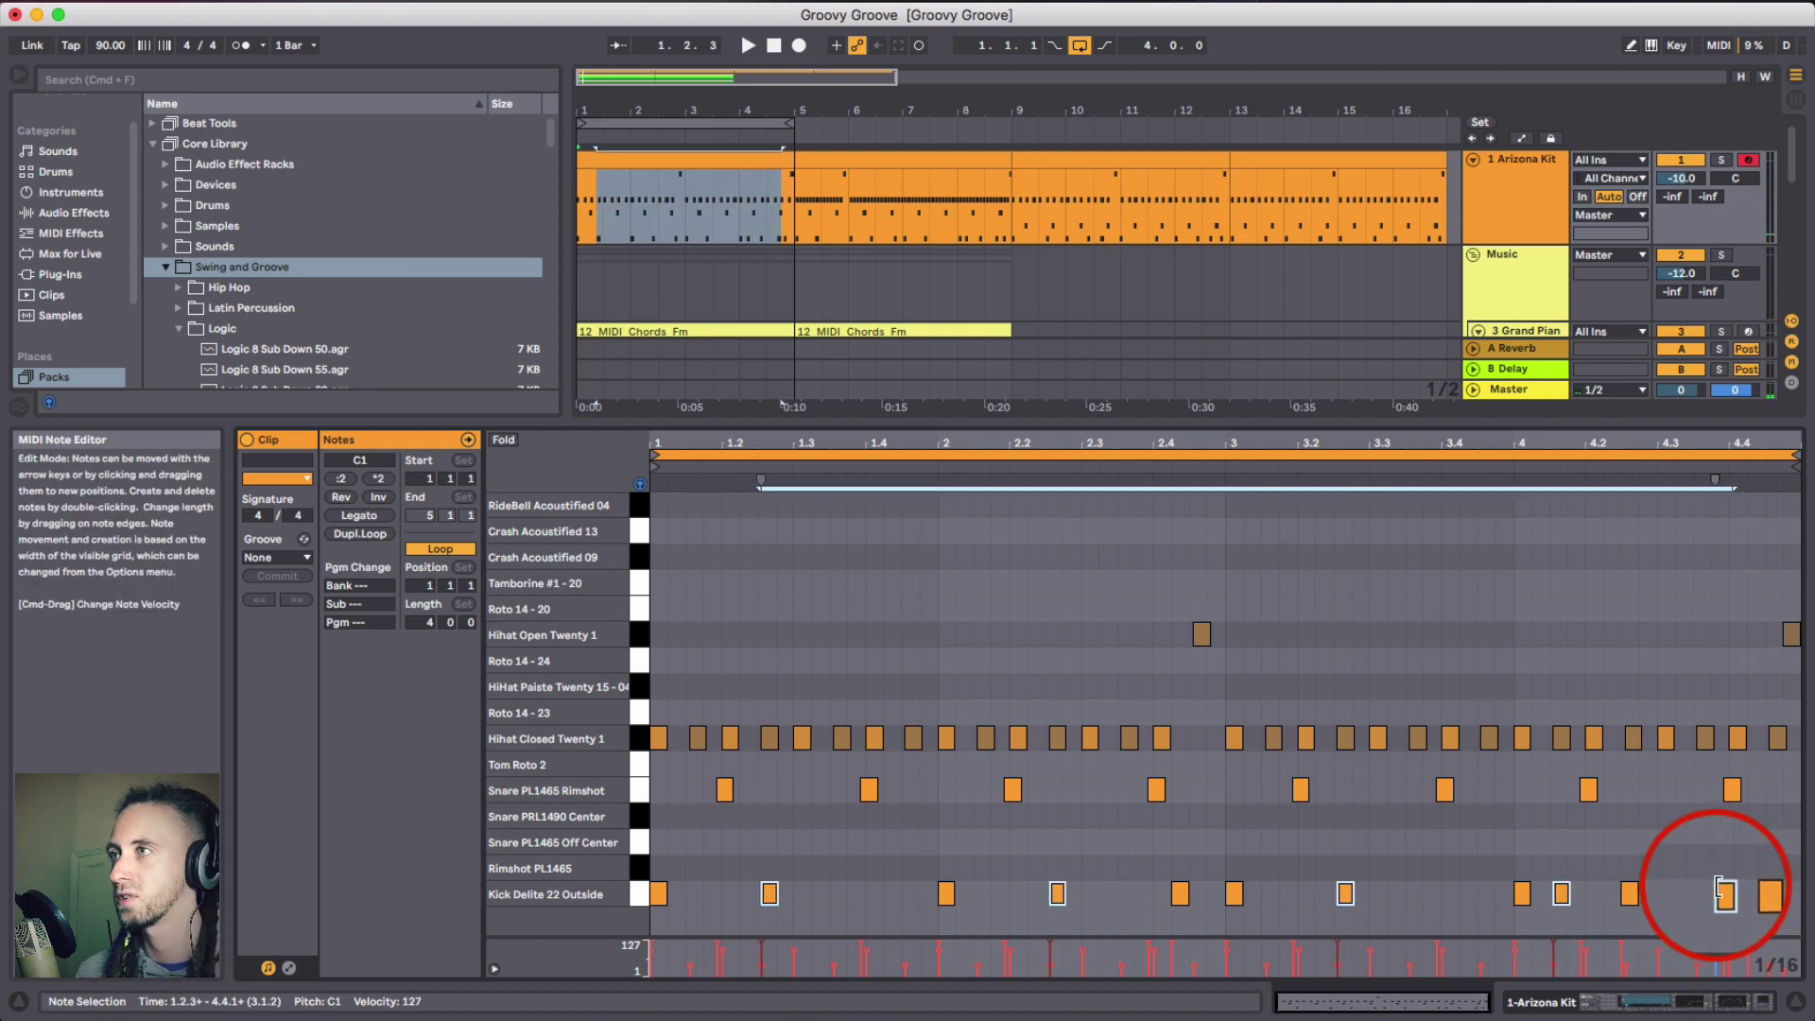
- Drag the kick at 4.3.4 earlier off the grid, then deselect and undo the last edit
left_click_drag(1716, 444, 1632, 682)
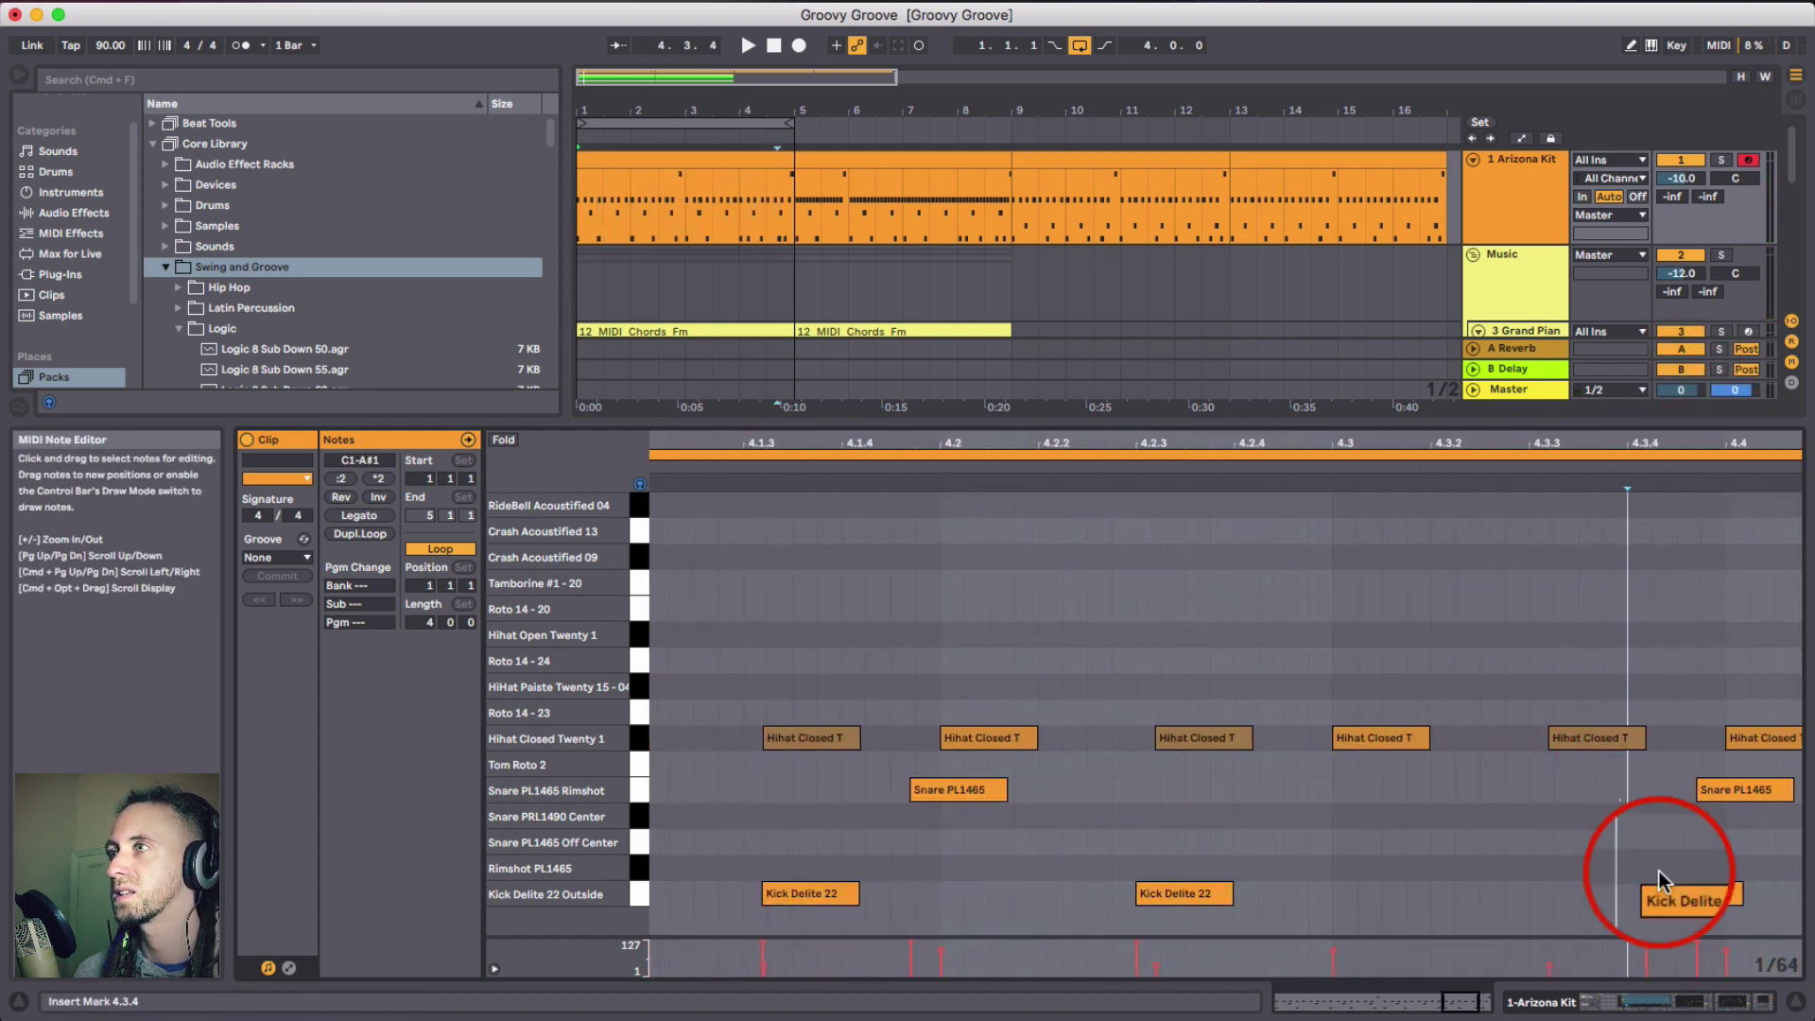
left_click_drag(1677, 892, 1174, 894)
left_click_drag(1038, 444, 1033, 435)
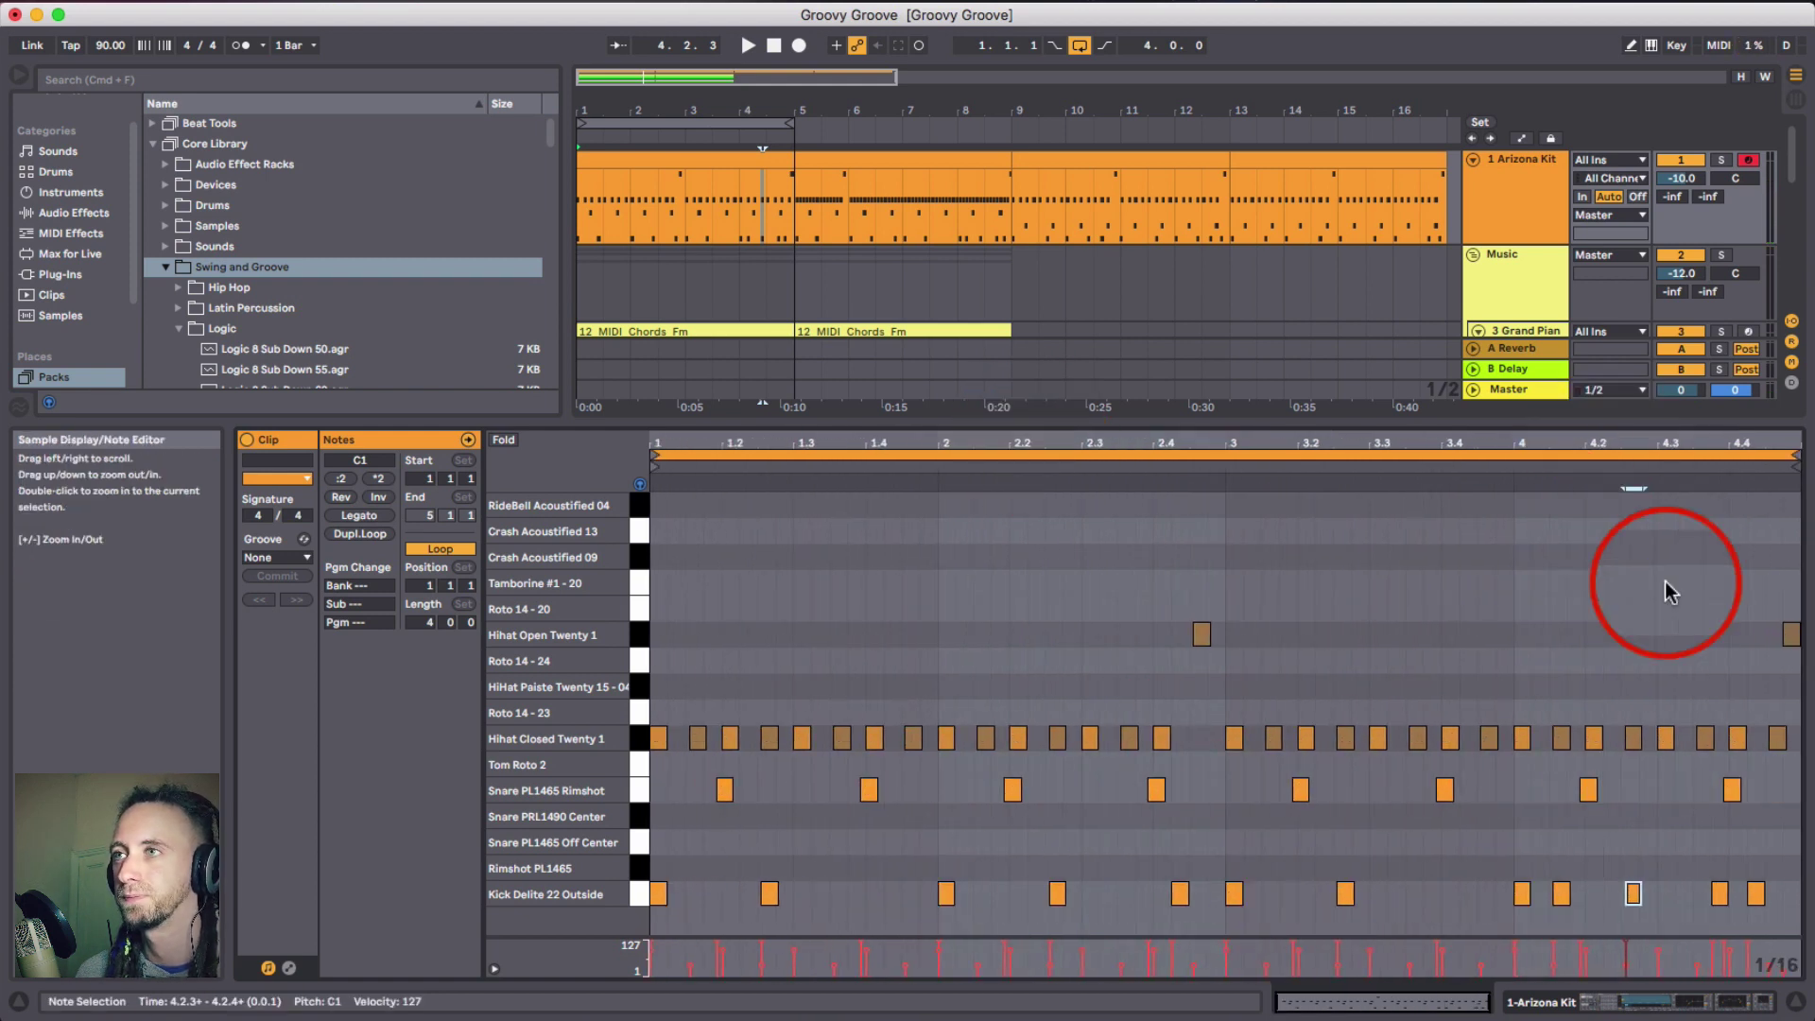
left_click(1194, 856)
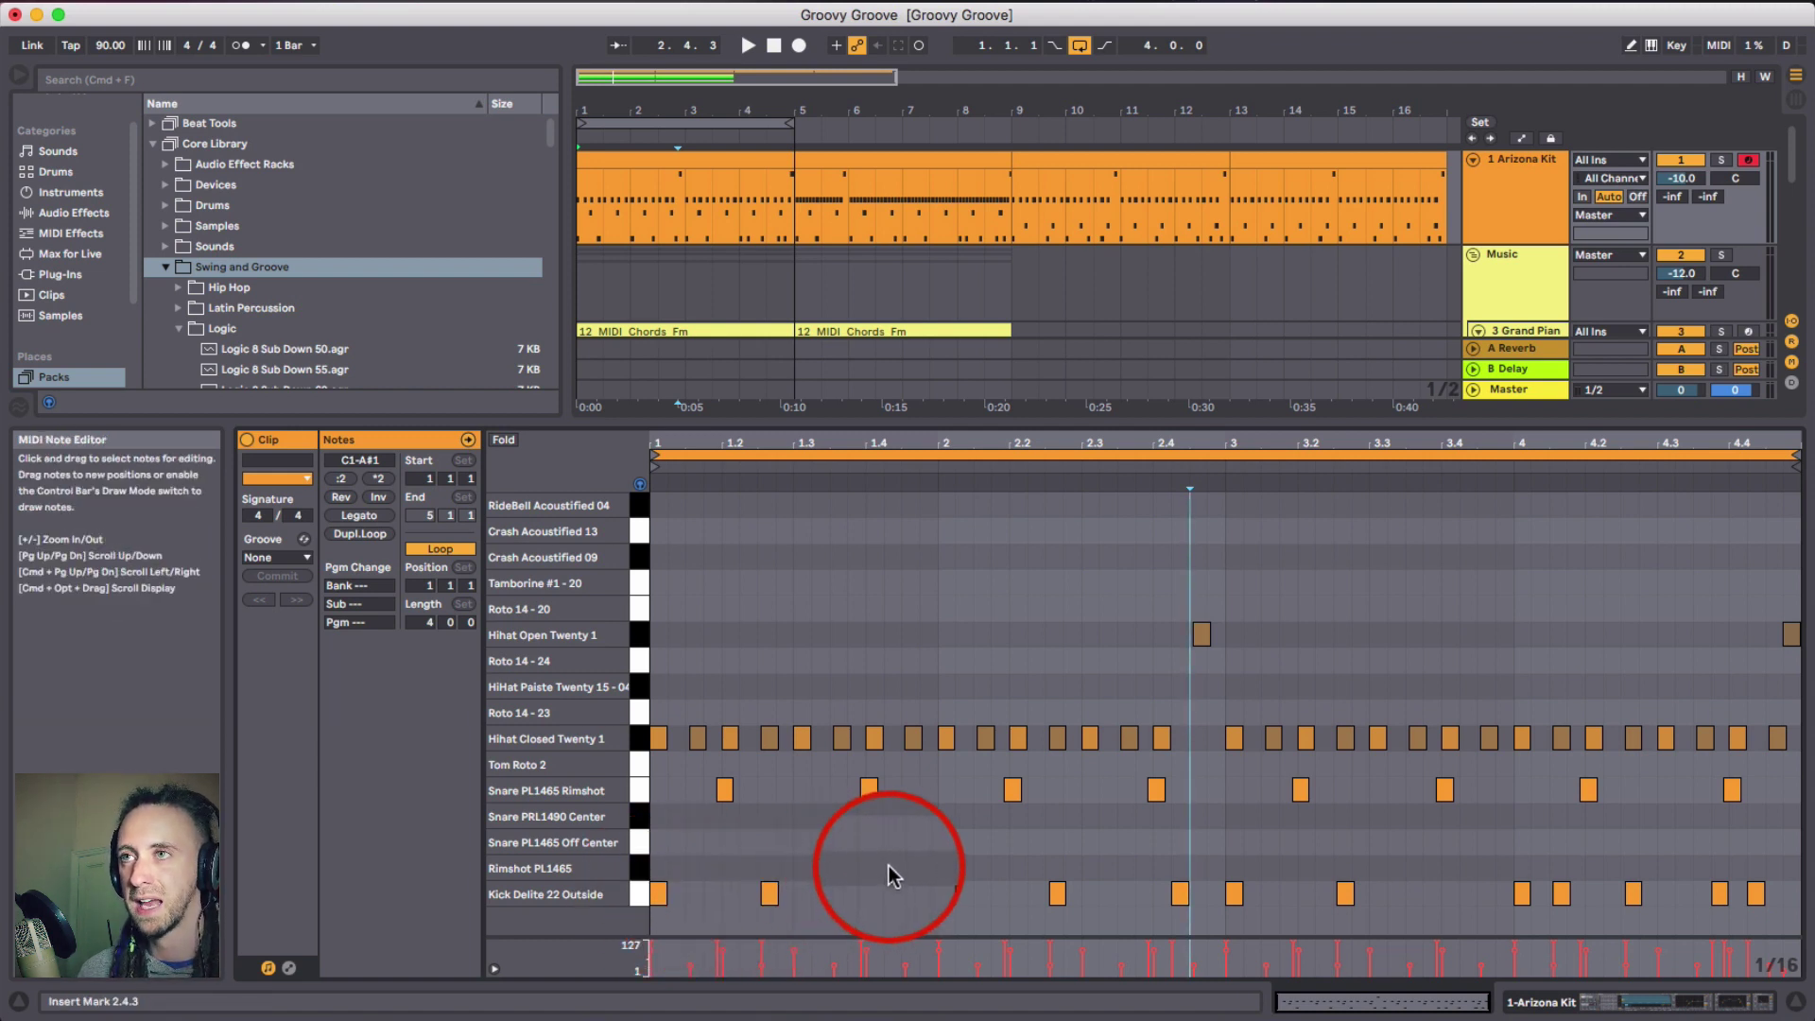
key("super+z")
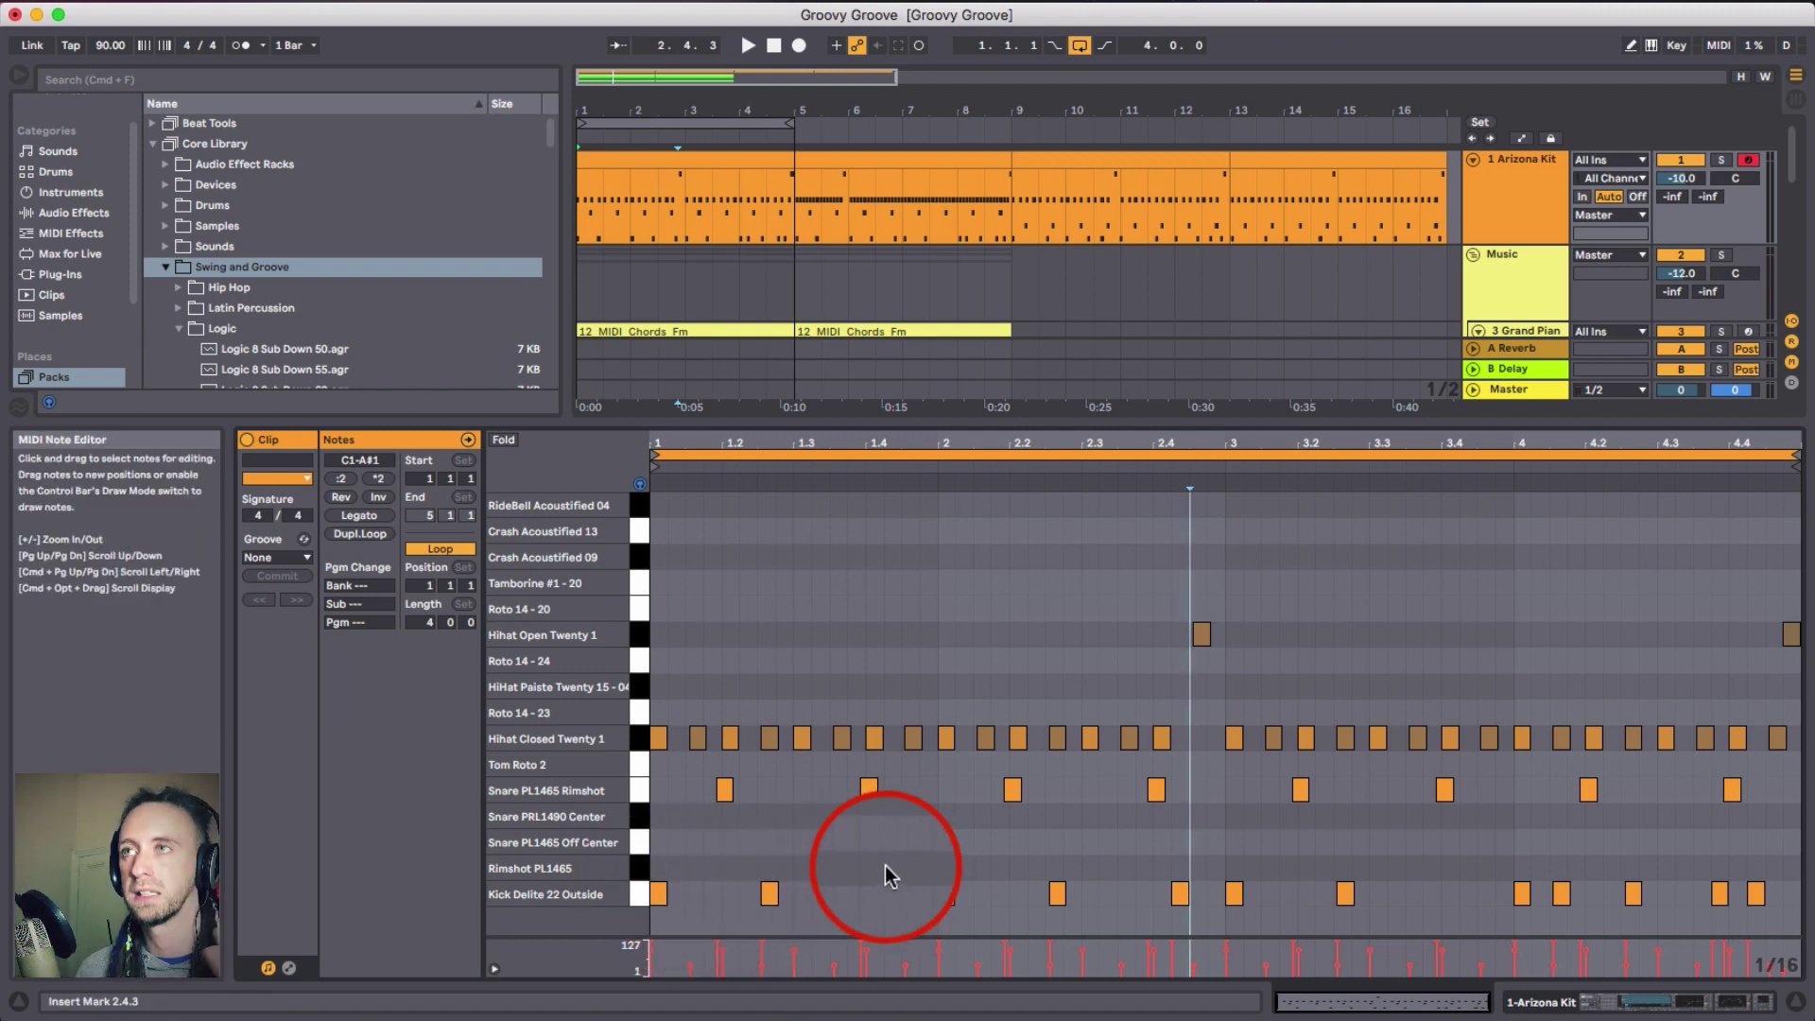
- Select the kick notes in bars 2 and 3
left_click_drag(918, 862, 979, 917)
left_click_drag(1226, 859, 1249, 934)
left_click(1522, 893, "shift")
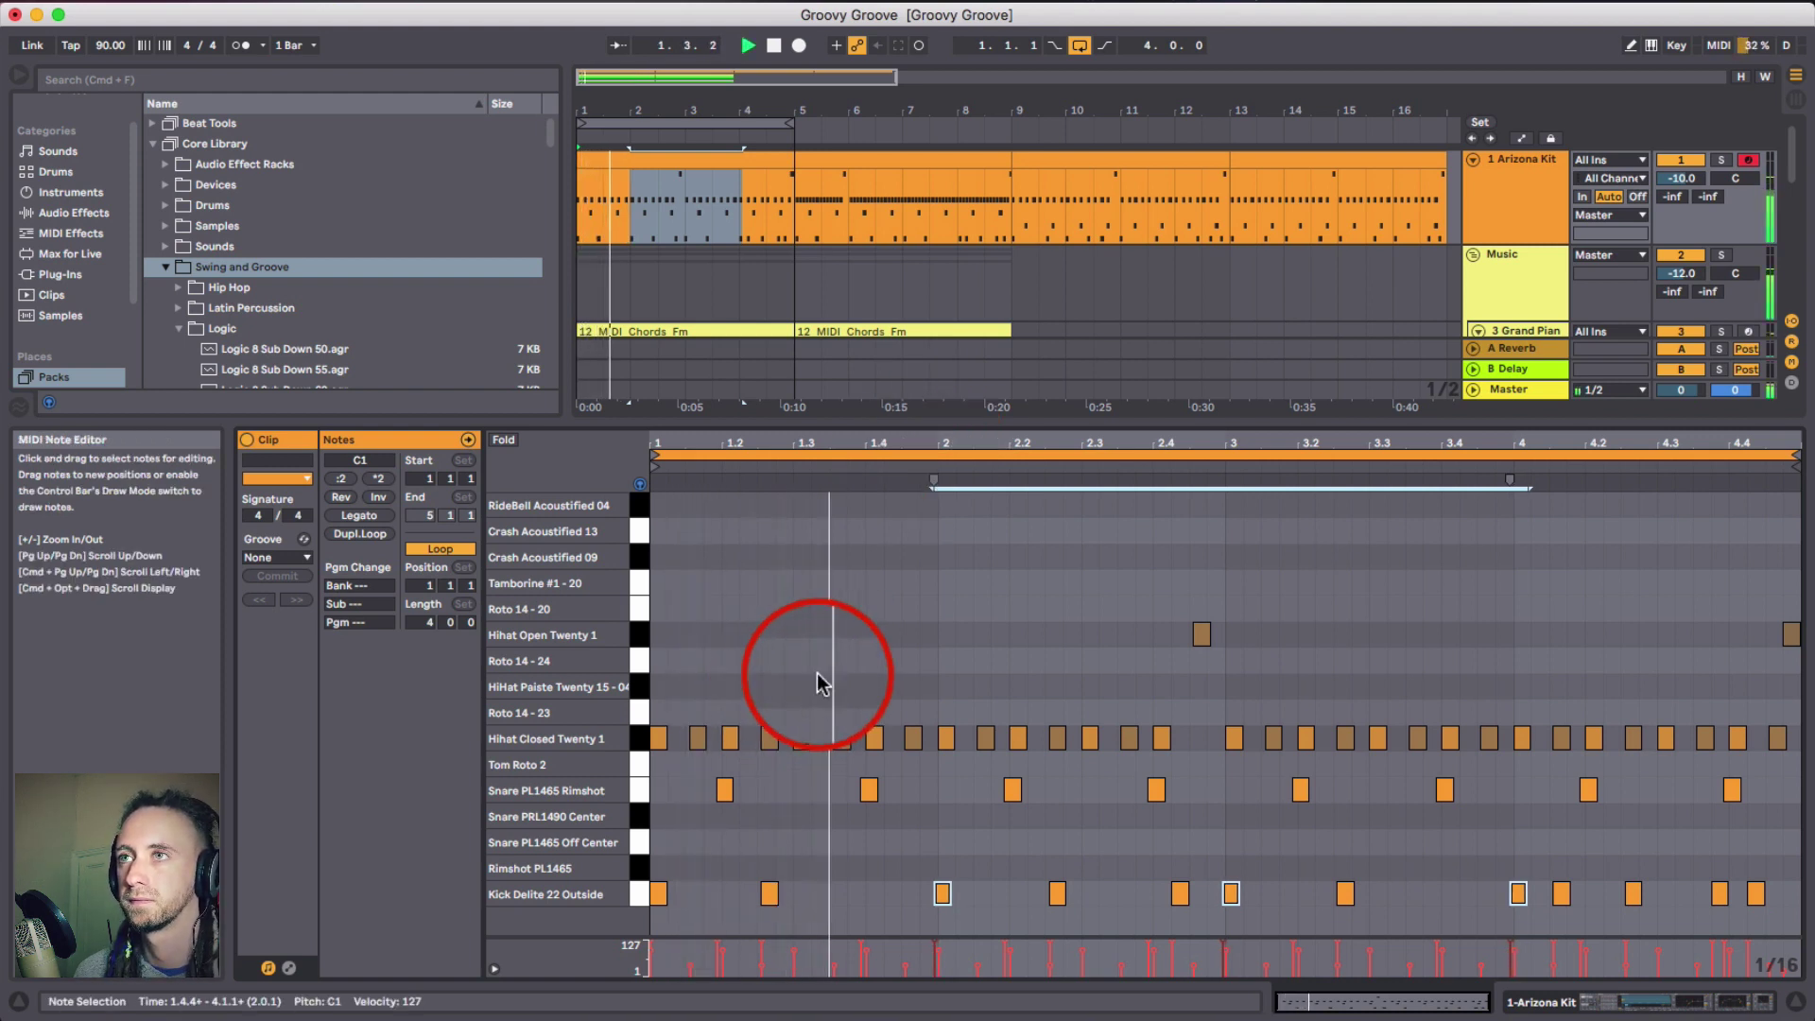
- Push two closed hi-hats slightly late and move a kick to 2.4, leaving it selected
left_click_drag(797, 695, 1740, 792)
key("space")
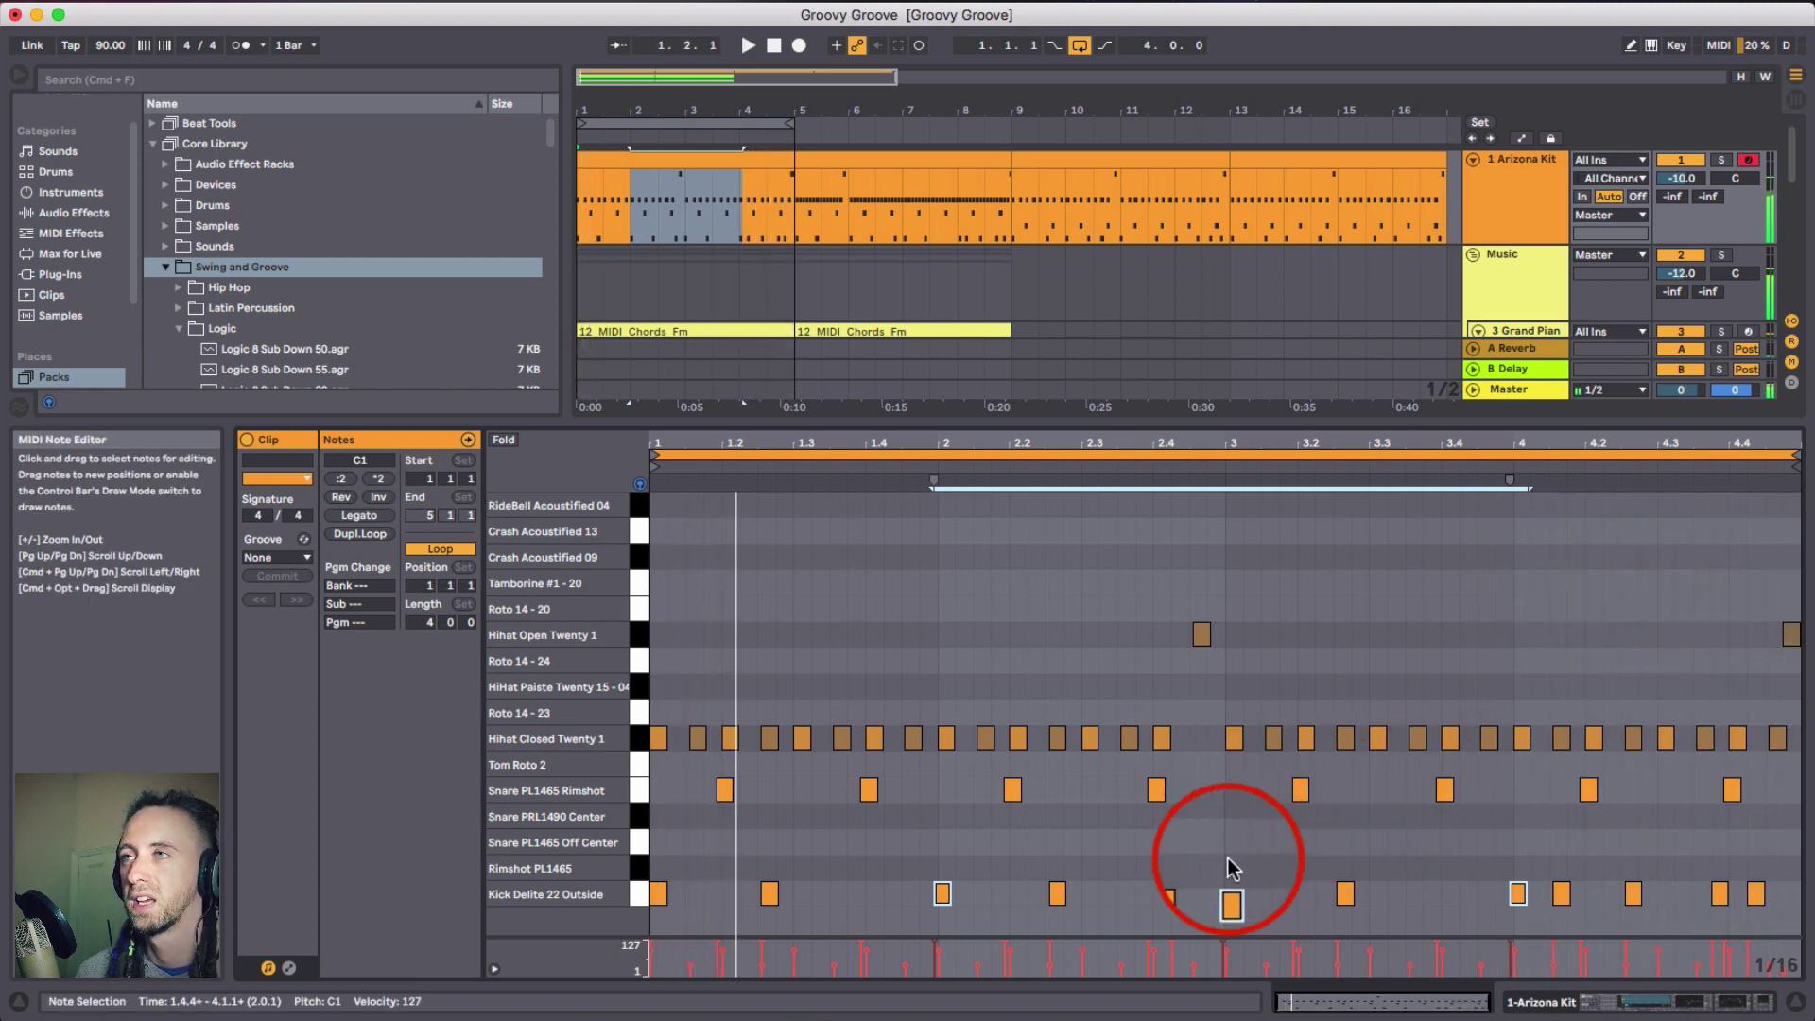
left_click_drag(1178, 894, 1178, 893)
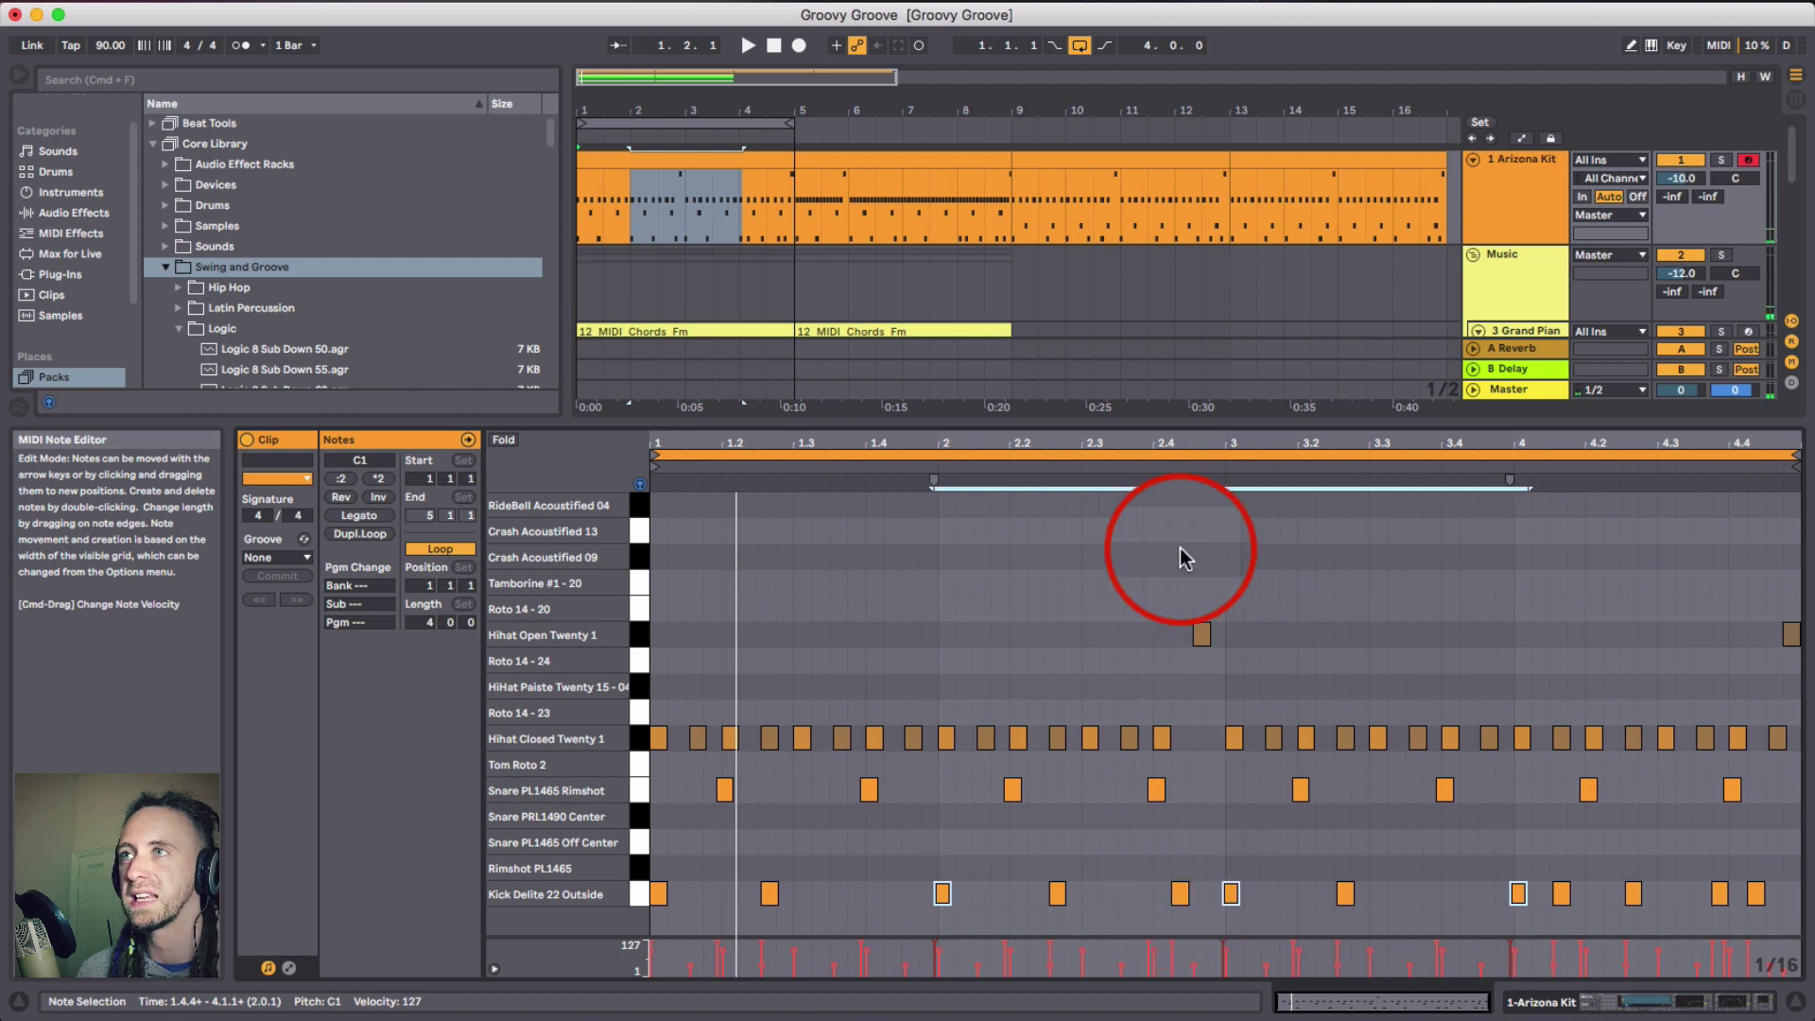
left_click(1202, 635)
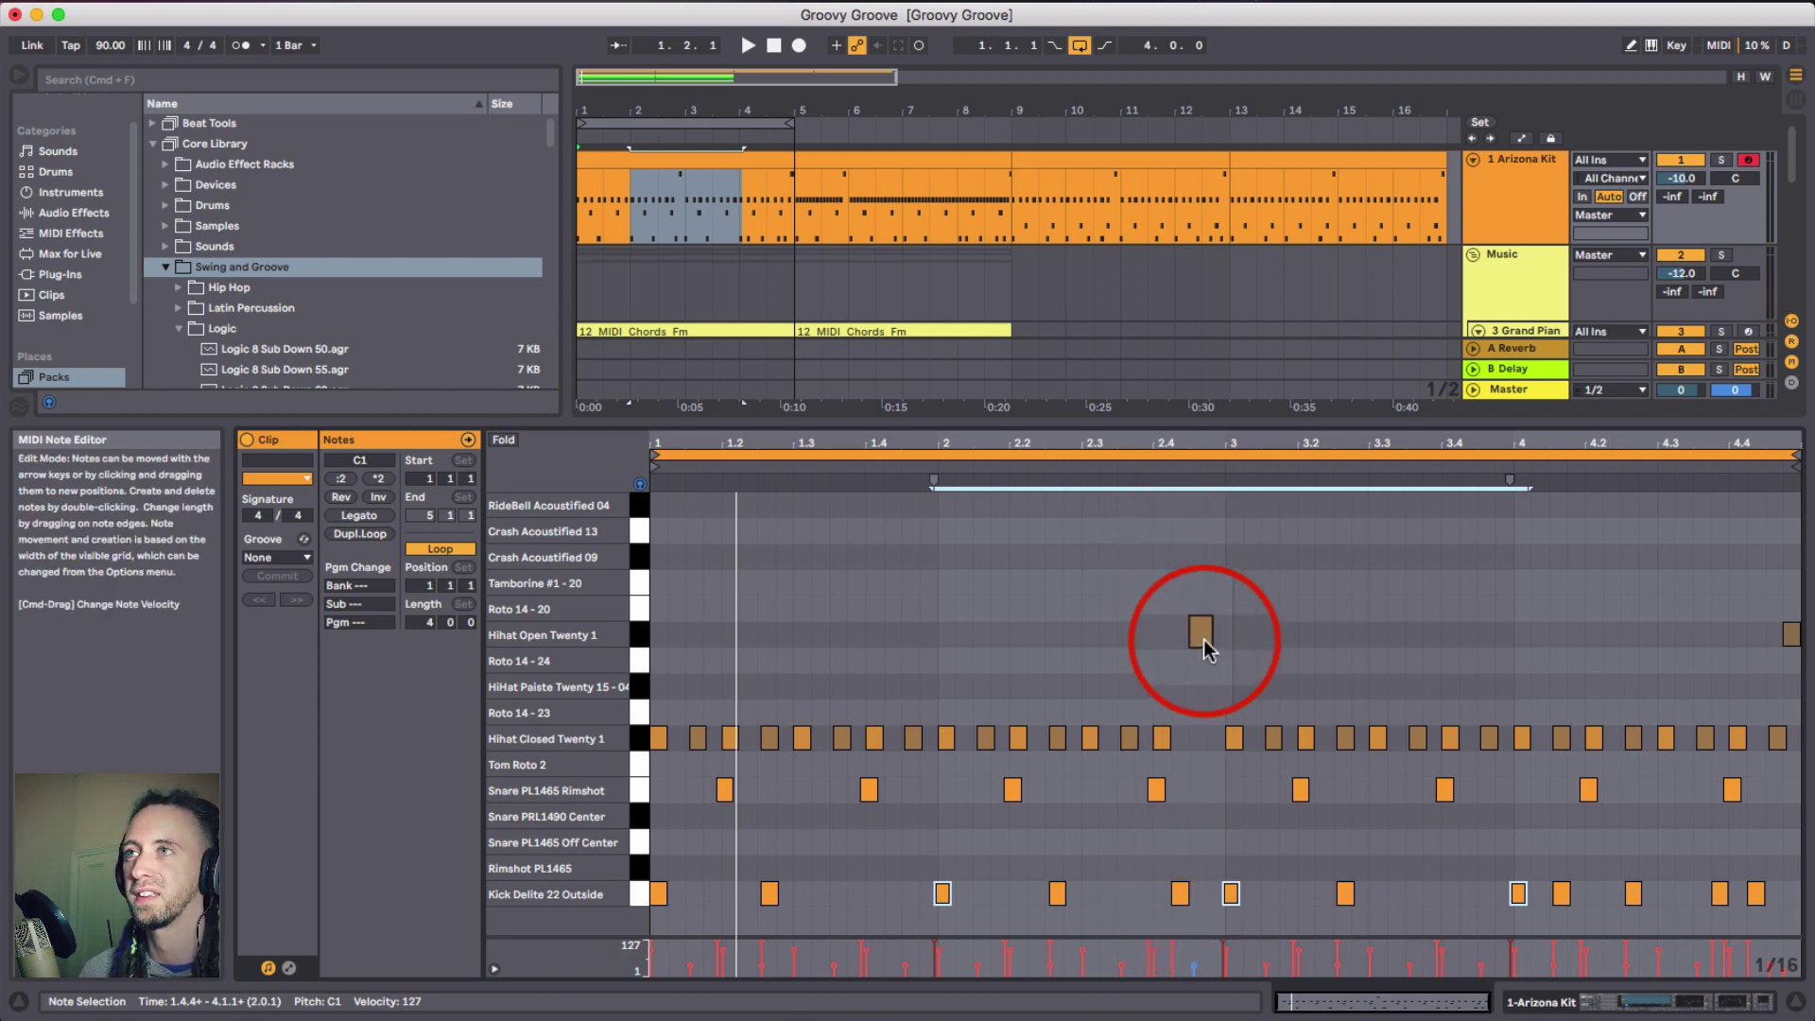
left_click(1180, 893)
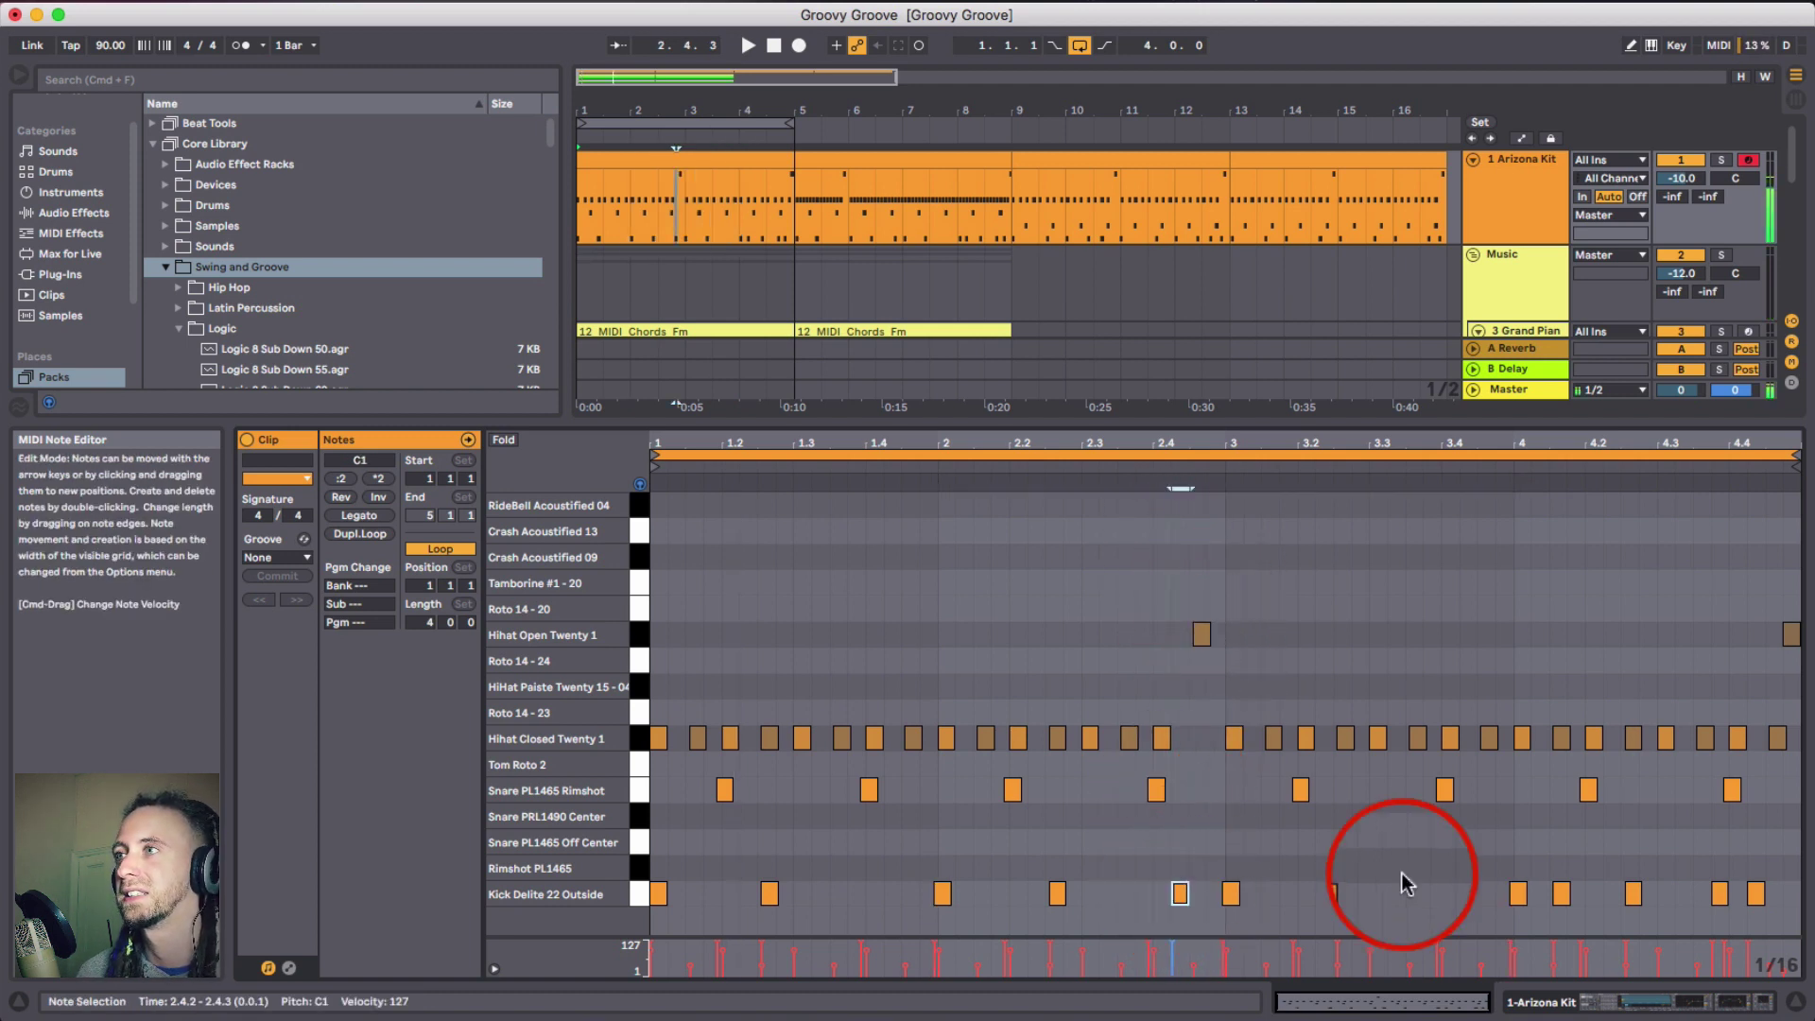
- Nudge the kicks at 2.4 and 4.4 plus the final open hi-hat slightly late, then replay
left_click(1755, 894, "shift")
left_click(1792, 633, "shift")
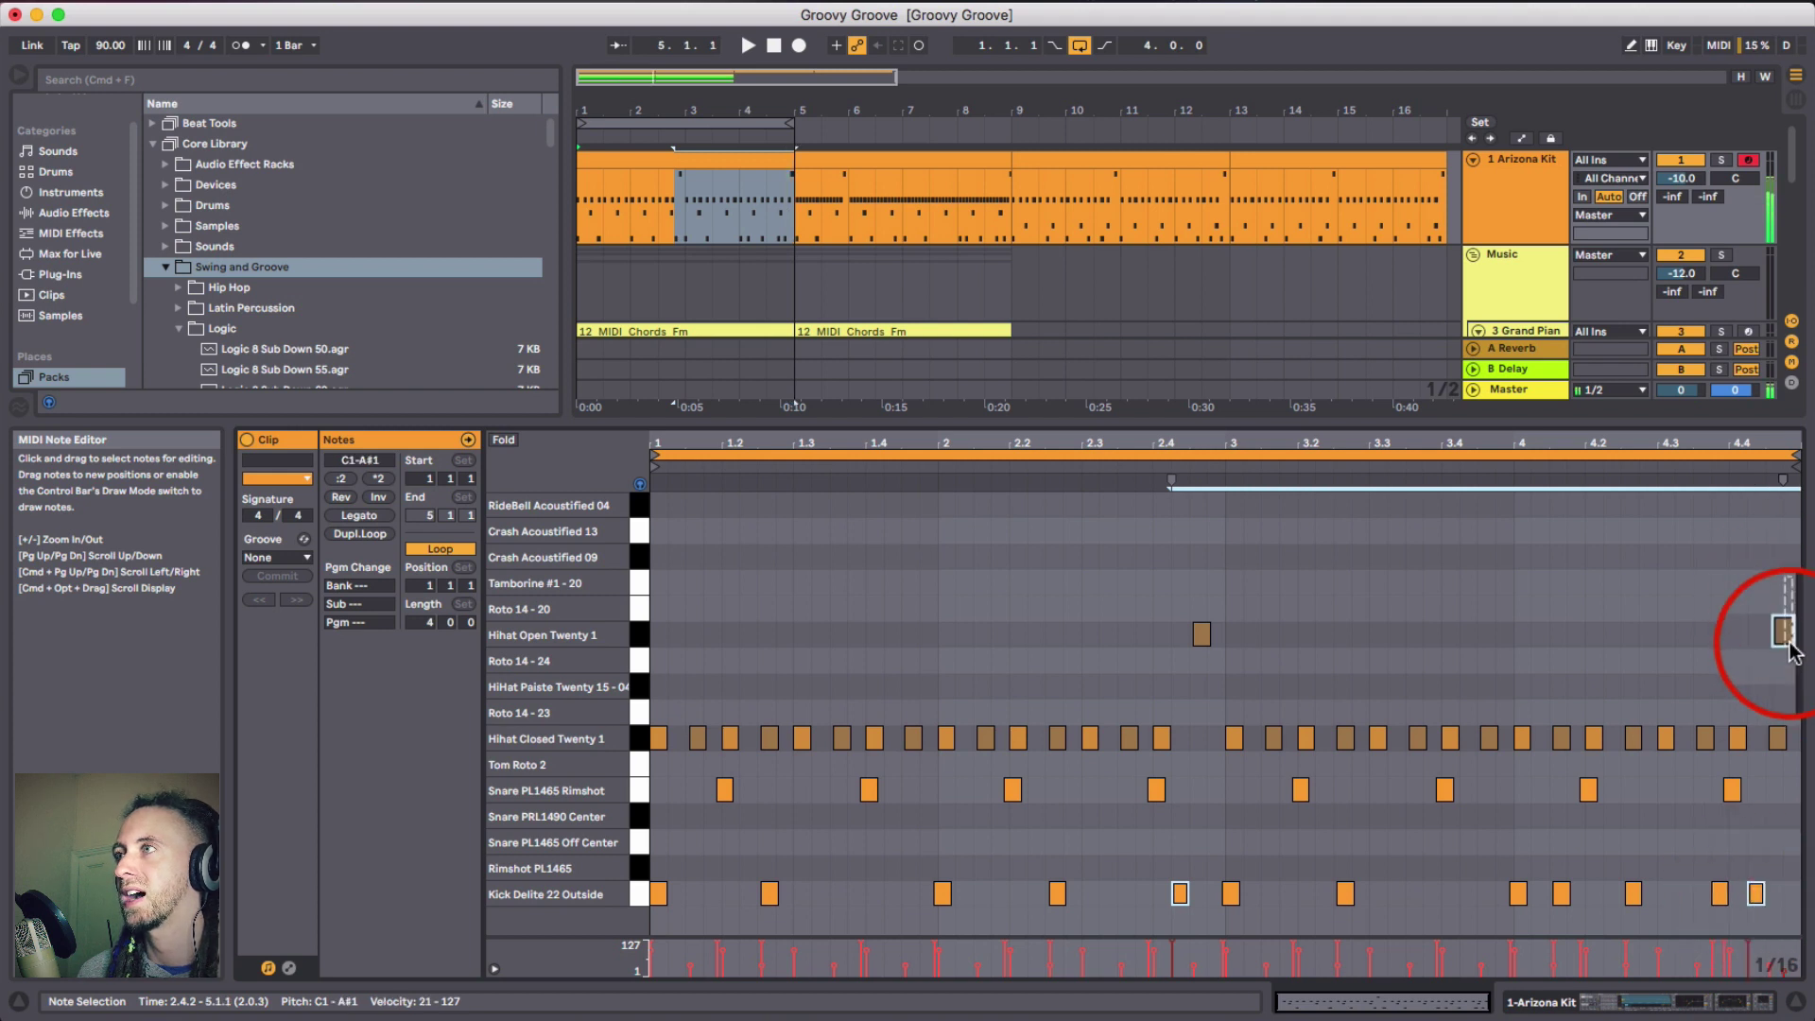
left_click_drag(1176, 436, 1171, 454)
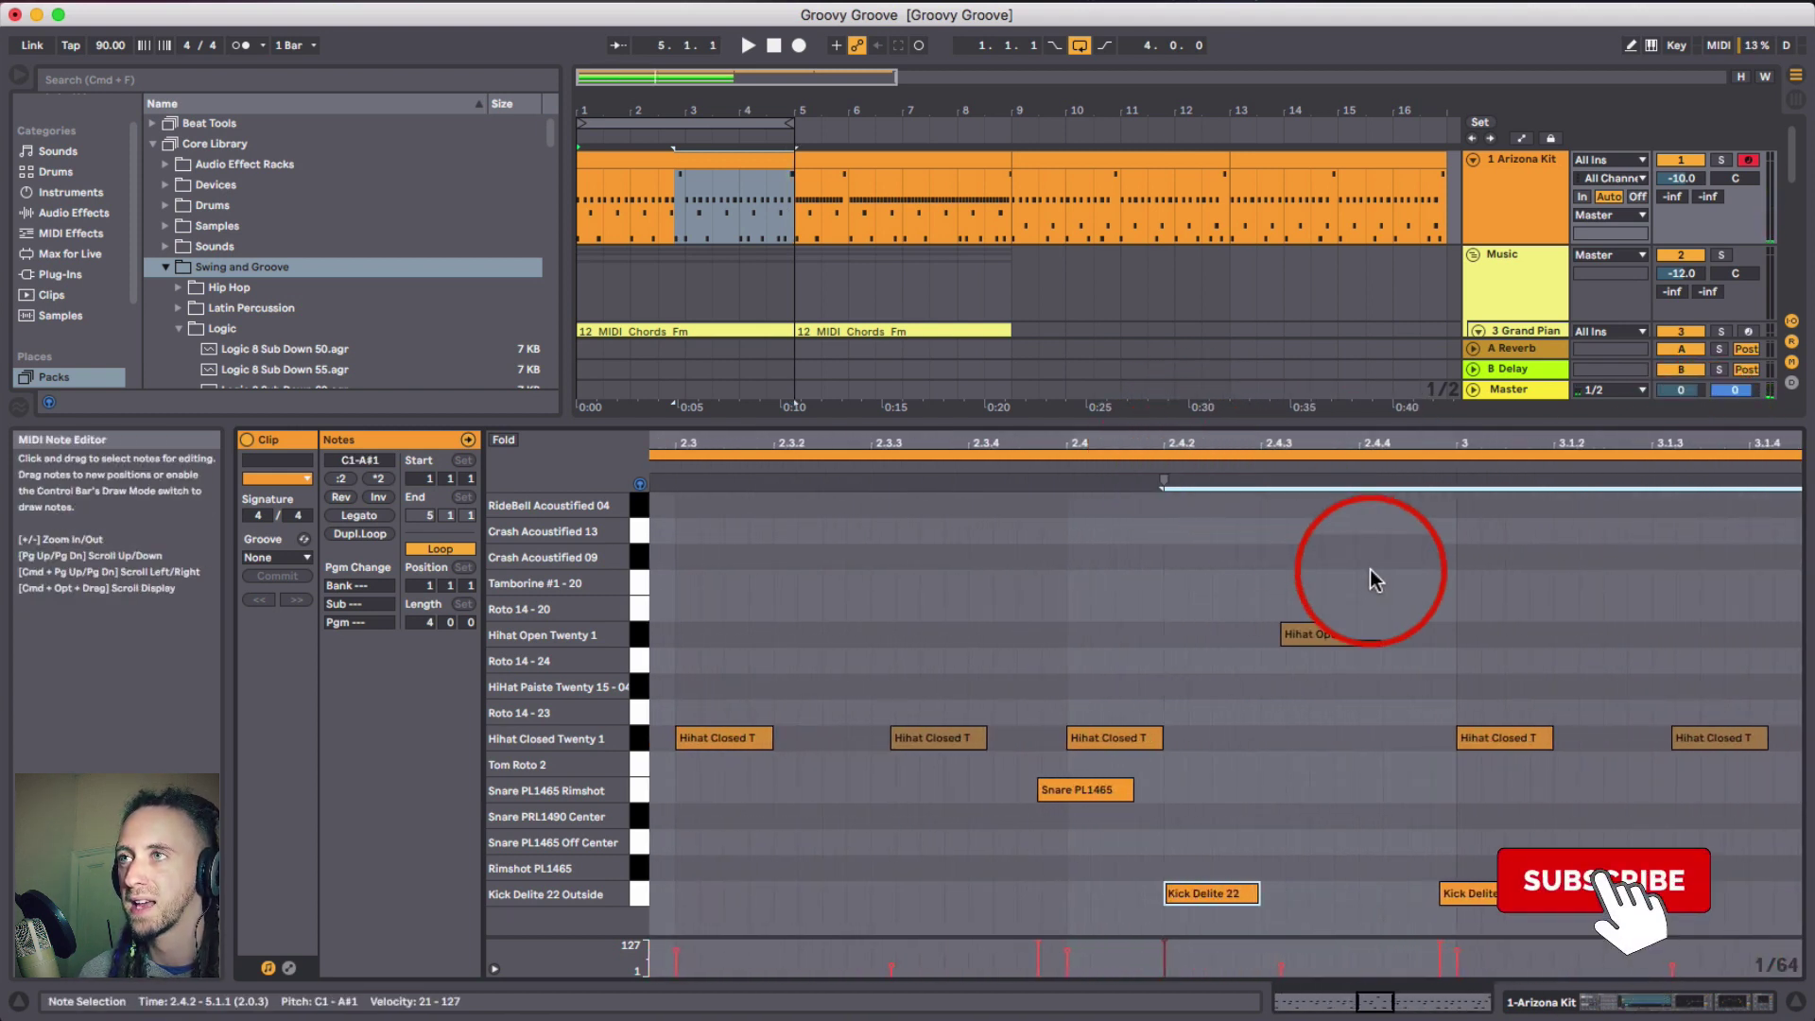
key("super+Right")
key("super+Right")
key("super+Right")
key("super+Right")
key("super+Right")
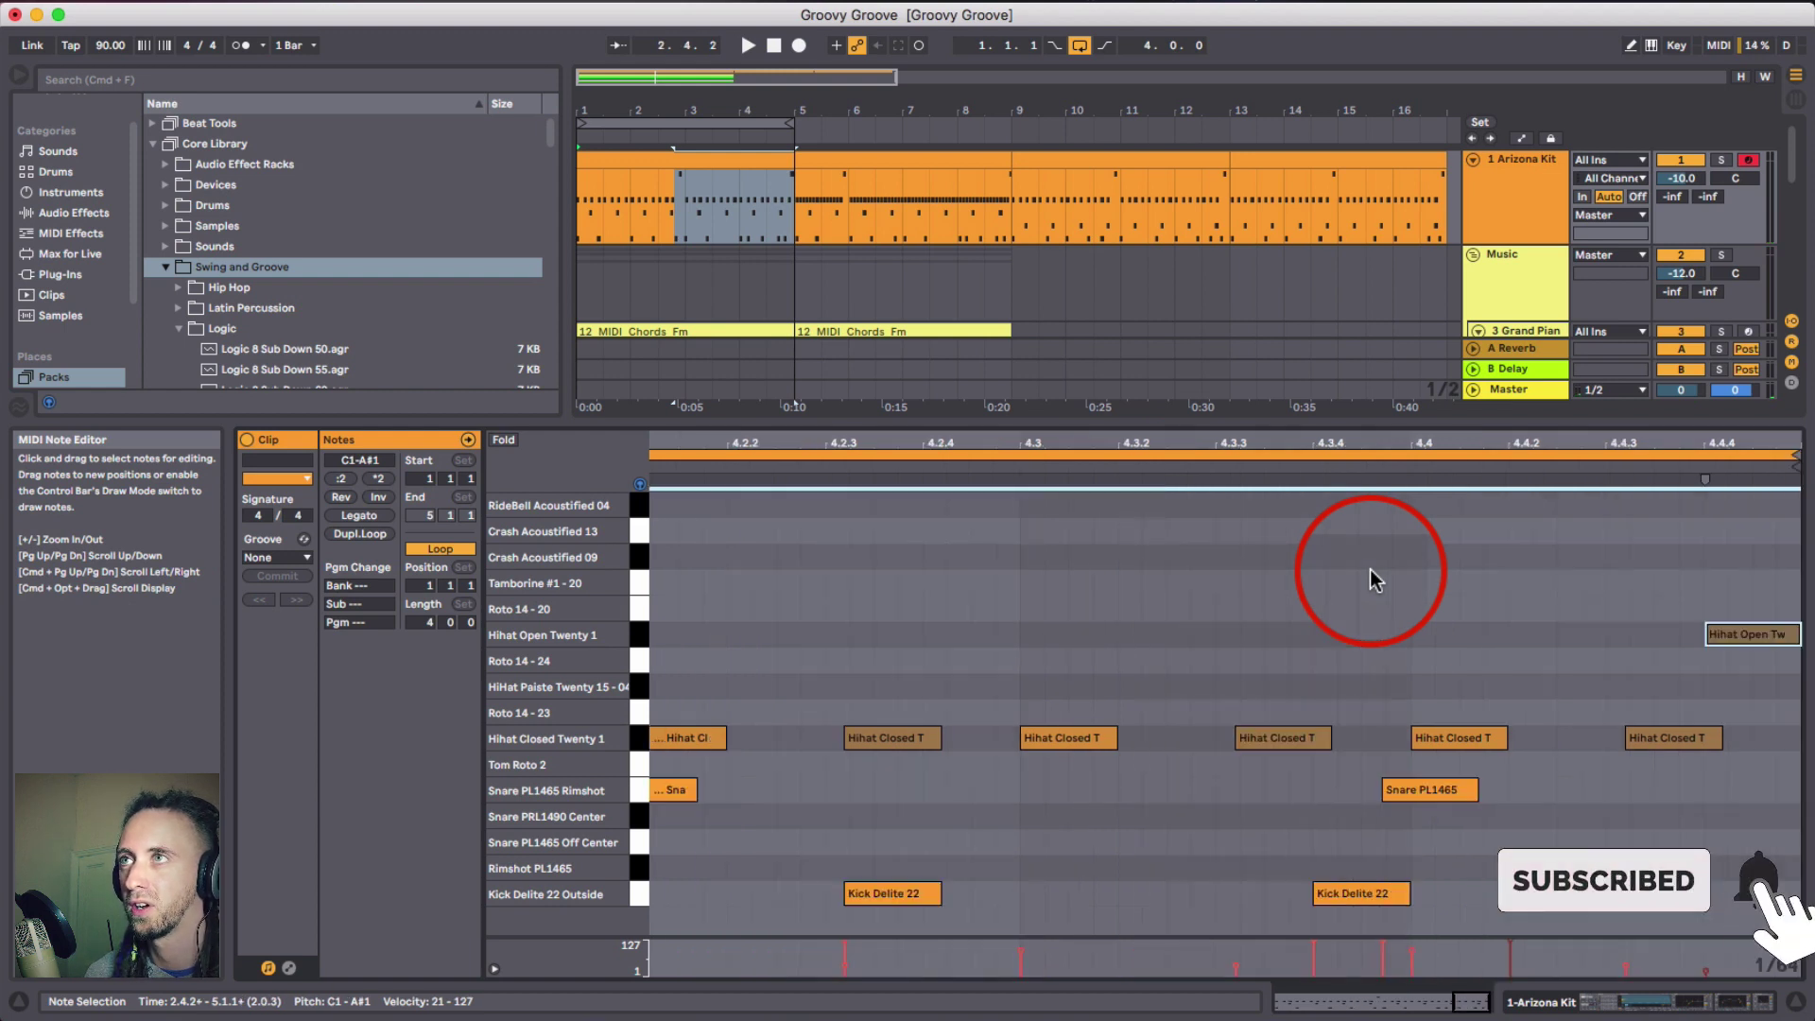
key("super+Right")
key("super+Right")
key("super+Right")
key("super+Right")
key("super+Right")
key("super+Right")
key("super+Right")
key("super+Right")
key("super+Right")
key("super+Right")
key("super+Right")
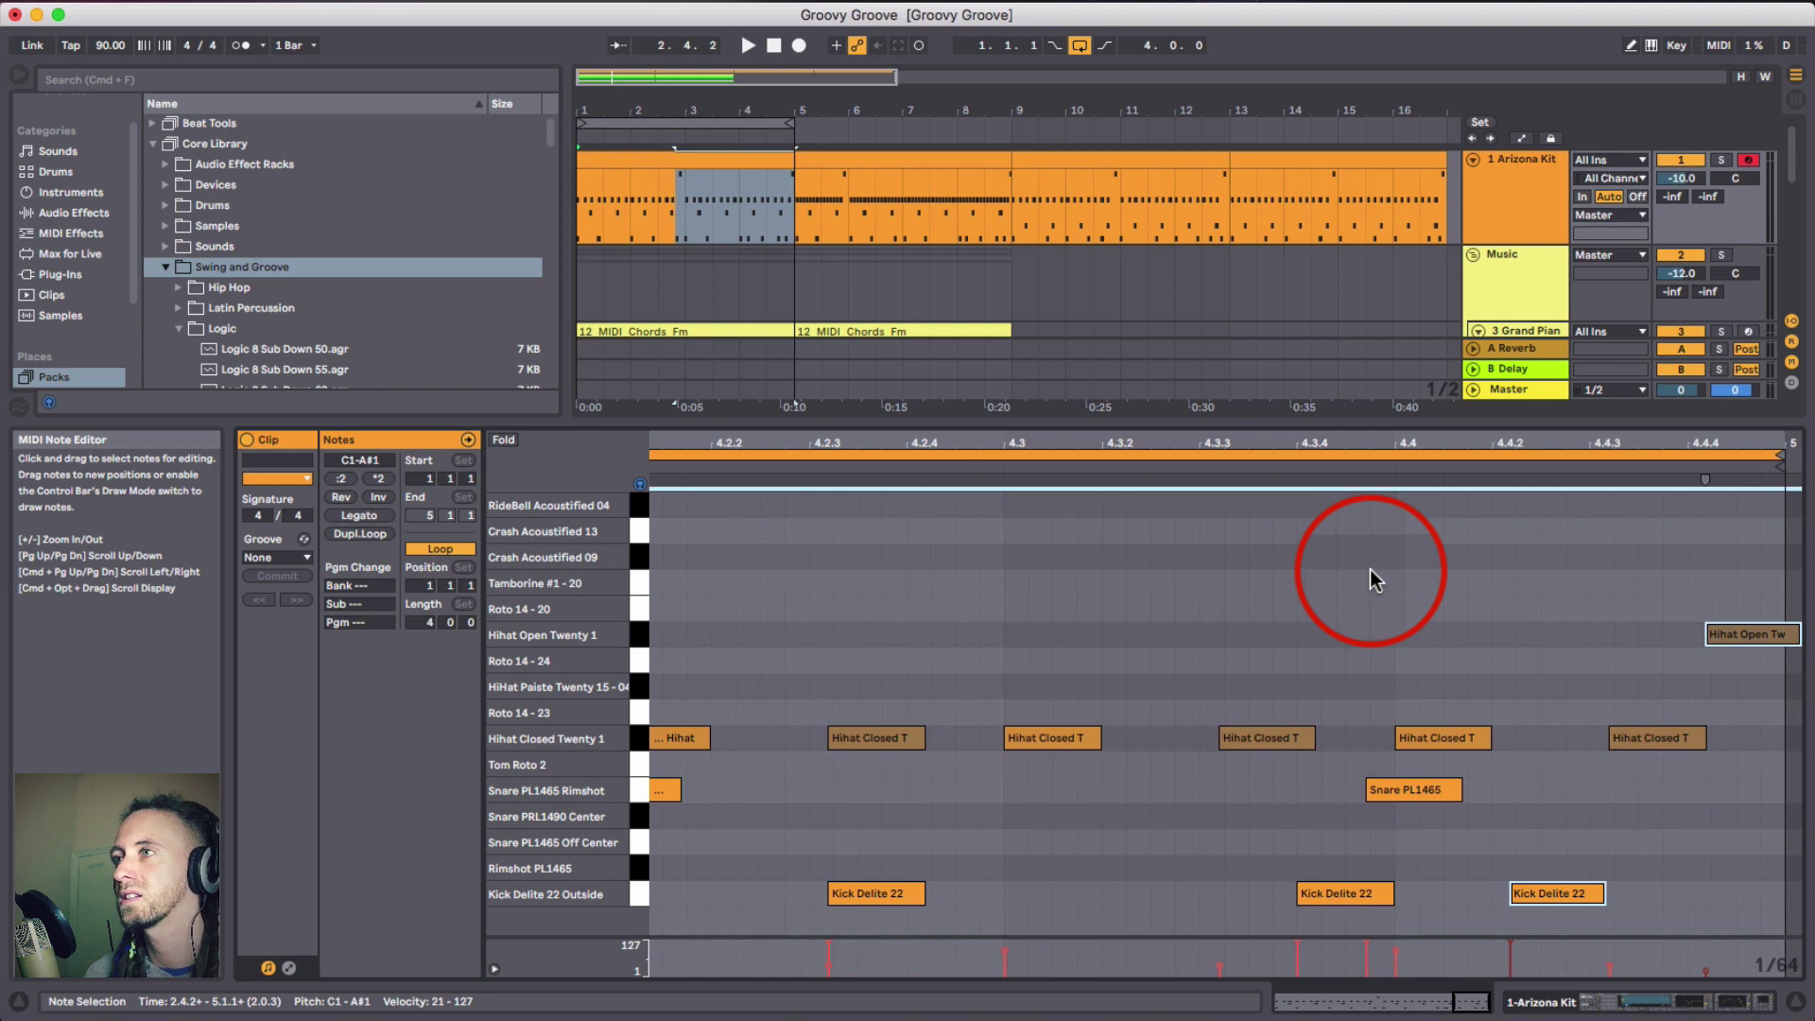
key("space")
left_click_drag(1090, 446, 1670, 445)
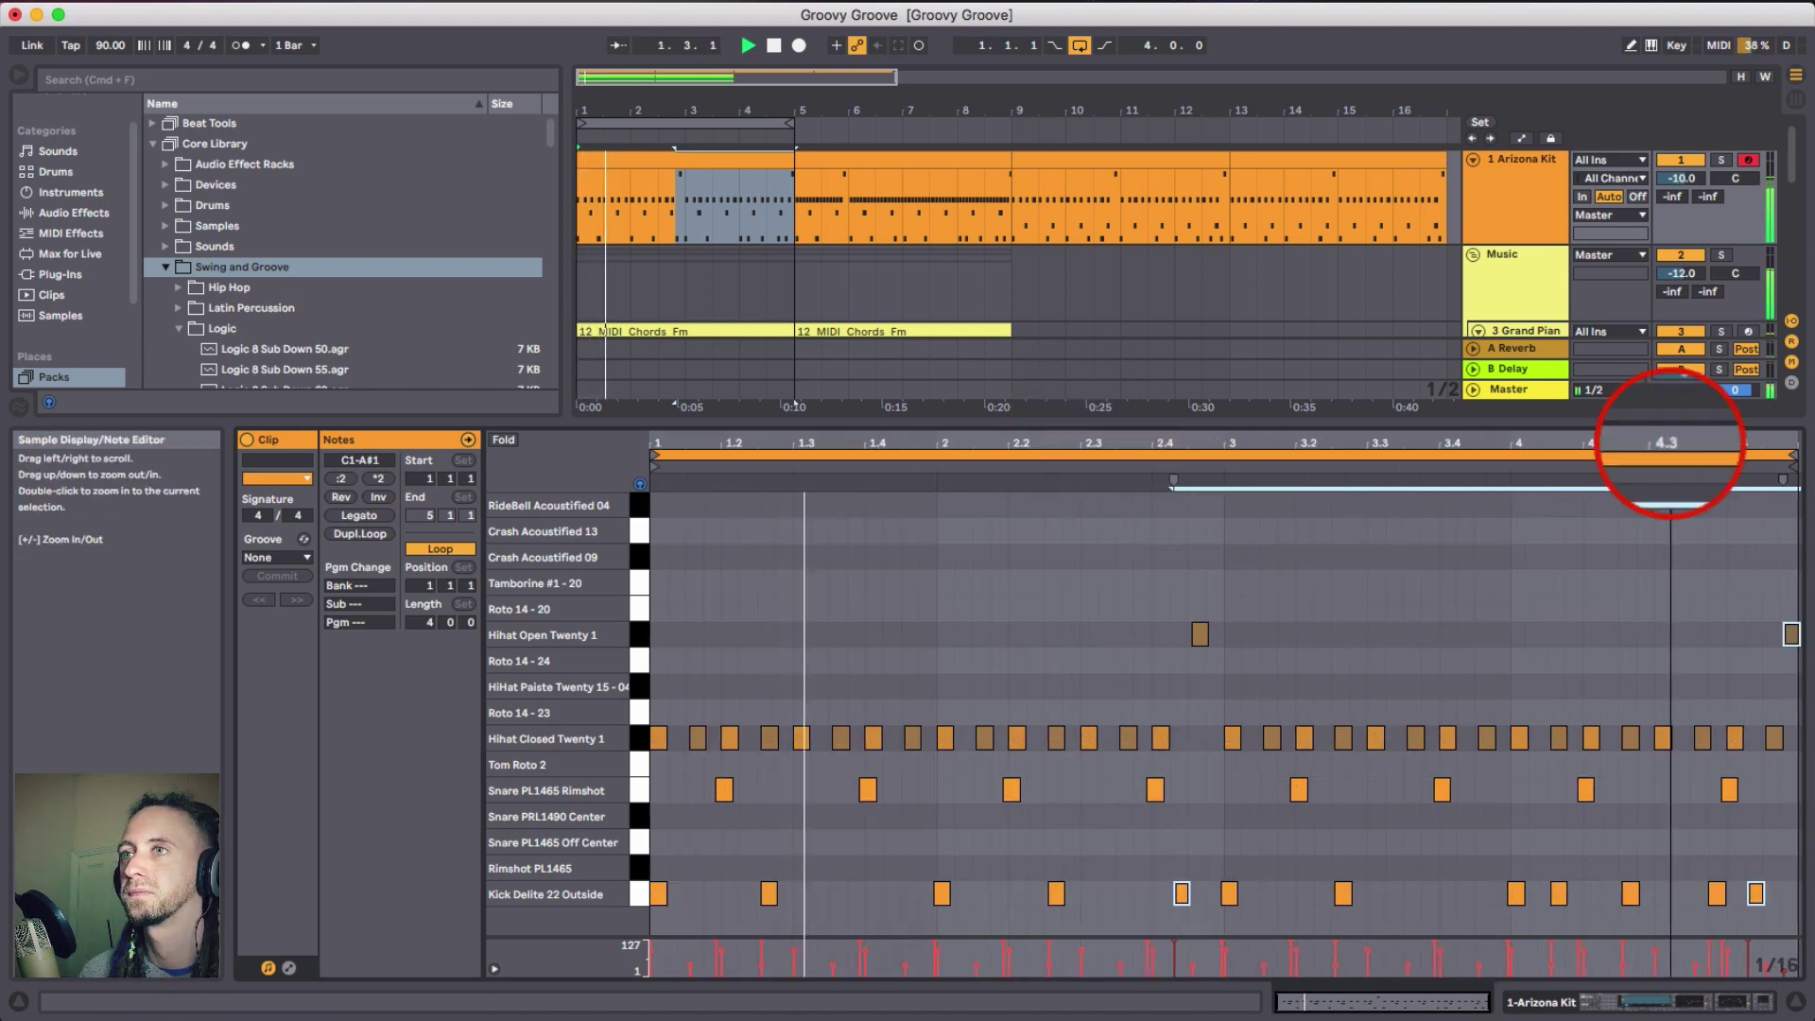
left_click(1181, 518)
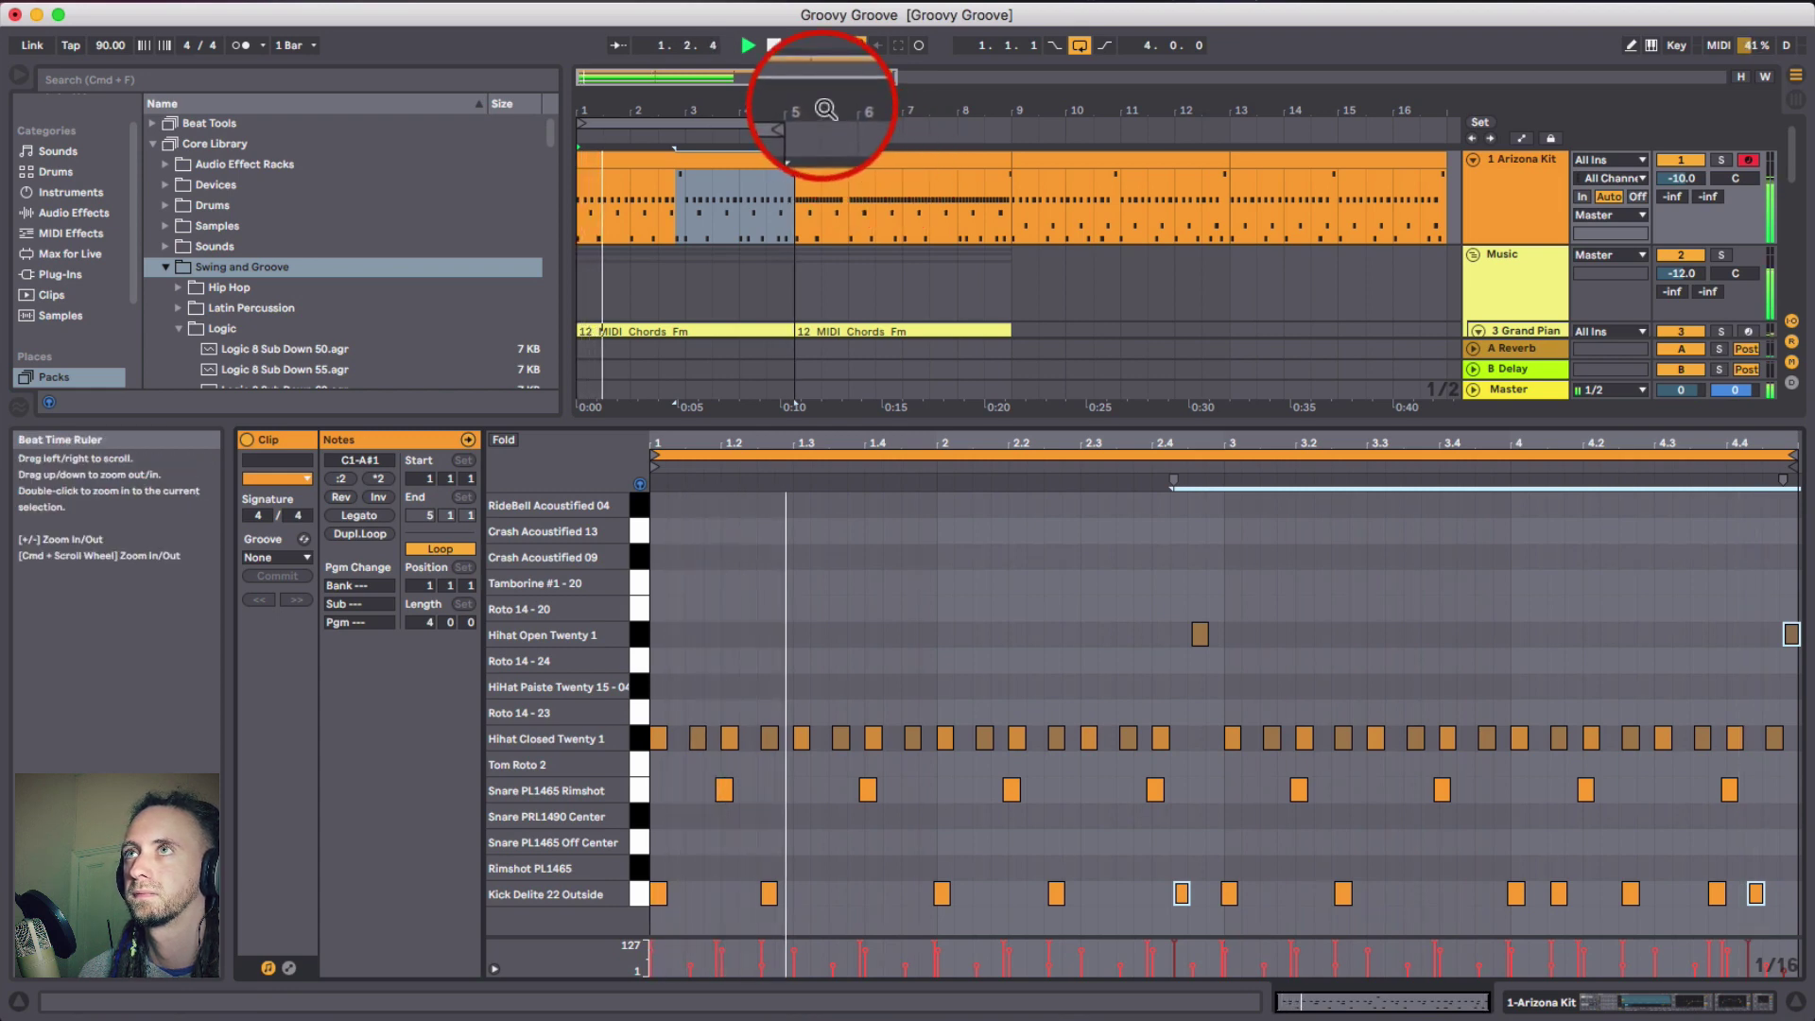
- Copy the drum clip to bar 17 and the edited bar-1 clip to bar 5
key("space")
left_click_drag(825, 110, 824, 86)
left_click_drag(716, 160, 1024, 180)
left_click_drag(624, 162, 727, 191)
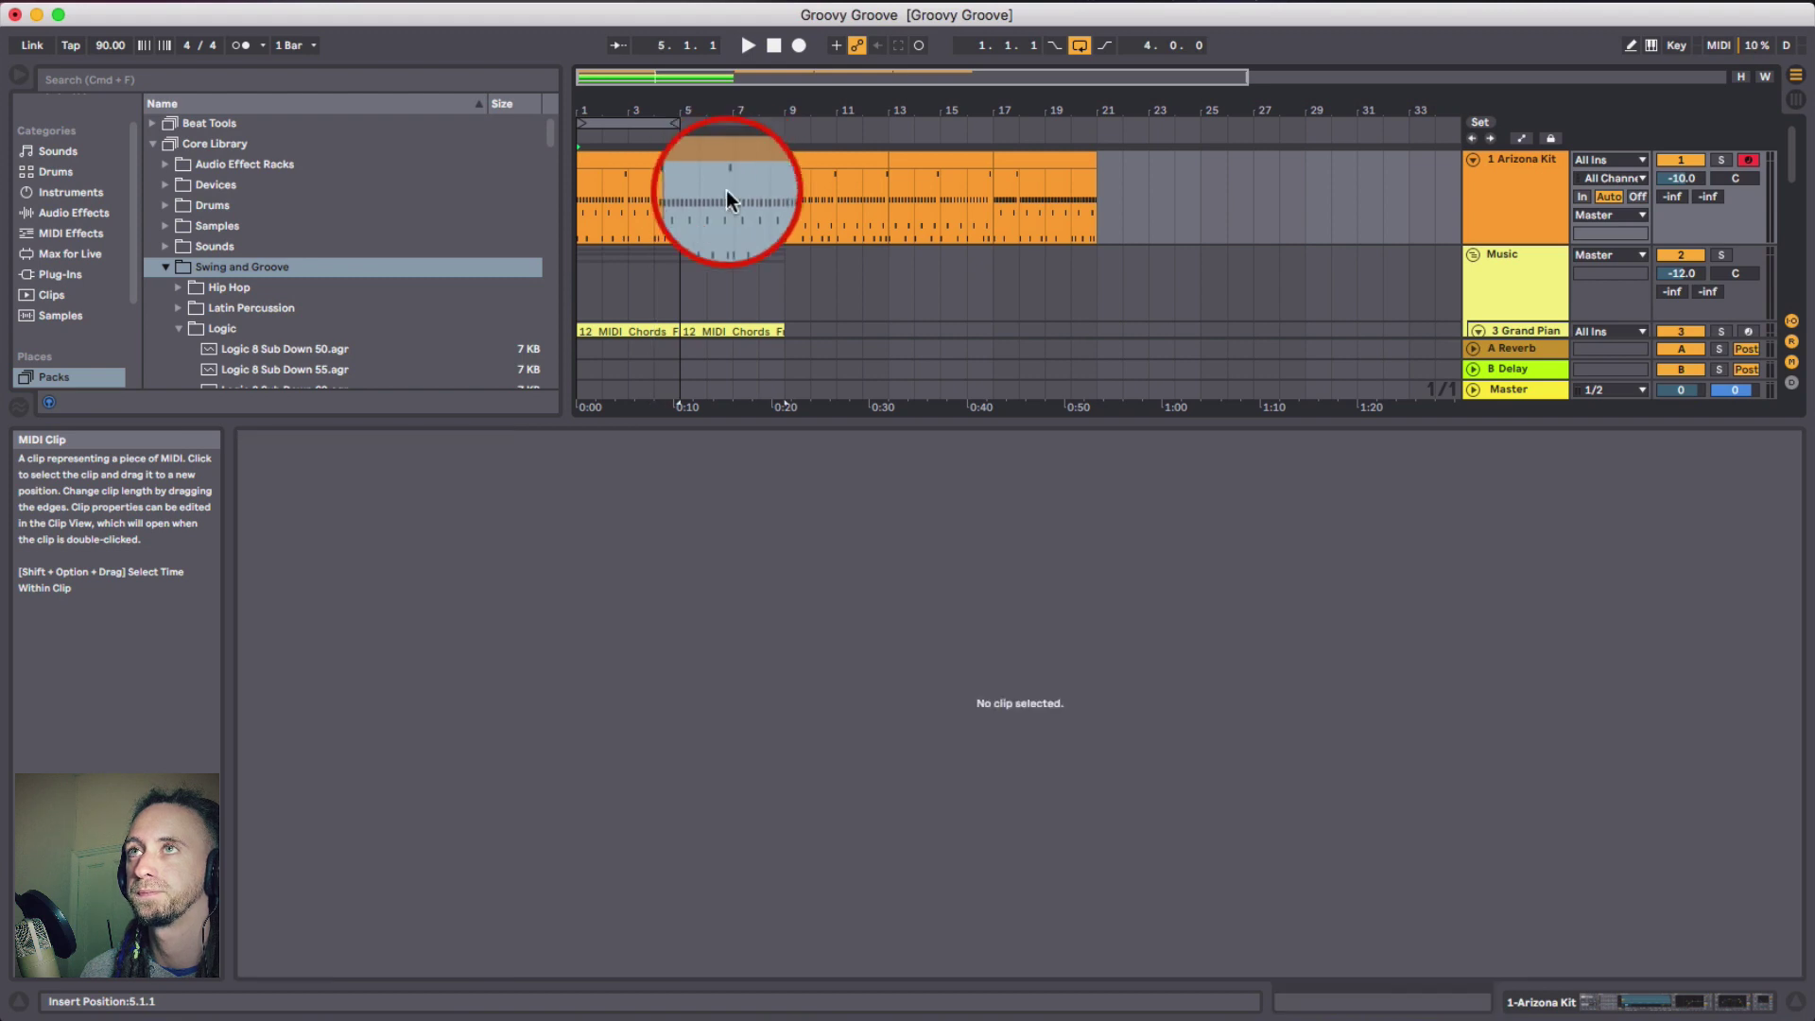
- Select the copied clip at bars 5–9 and play it
left_click(726, 190)
left_click(841, 560)
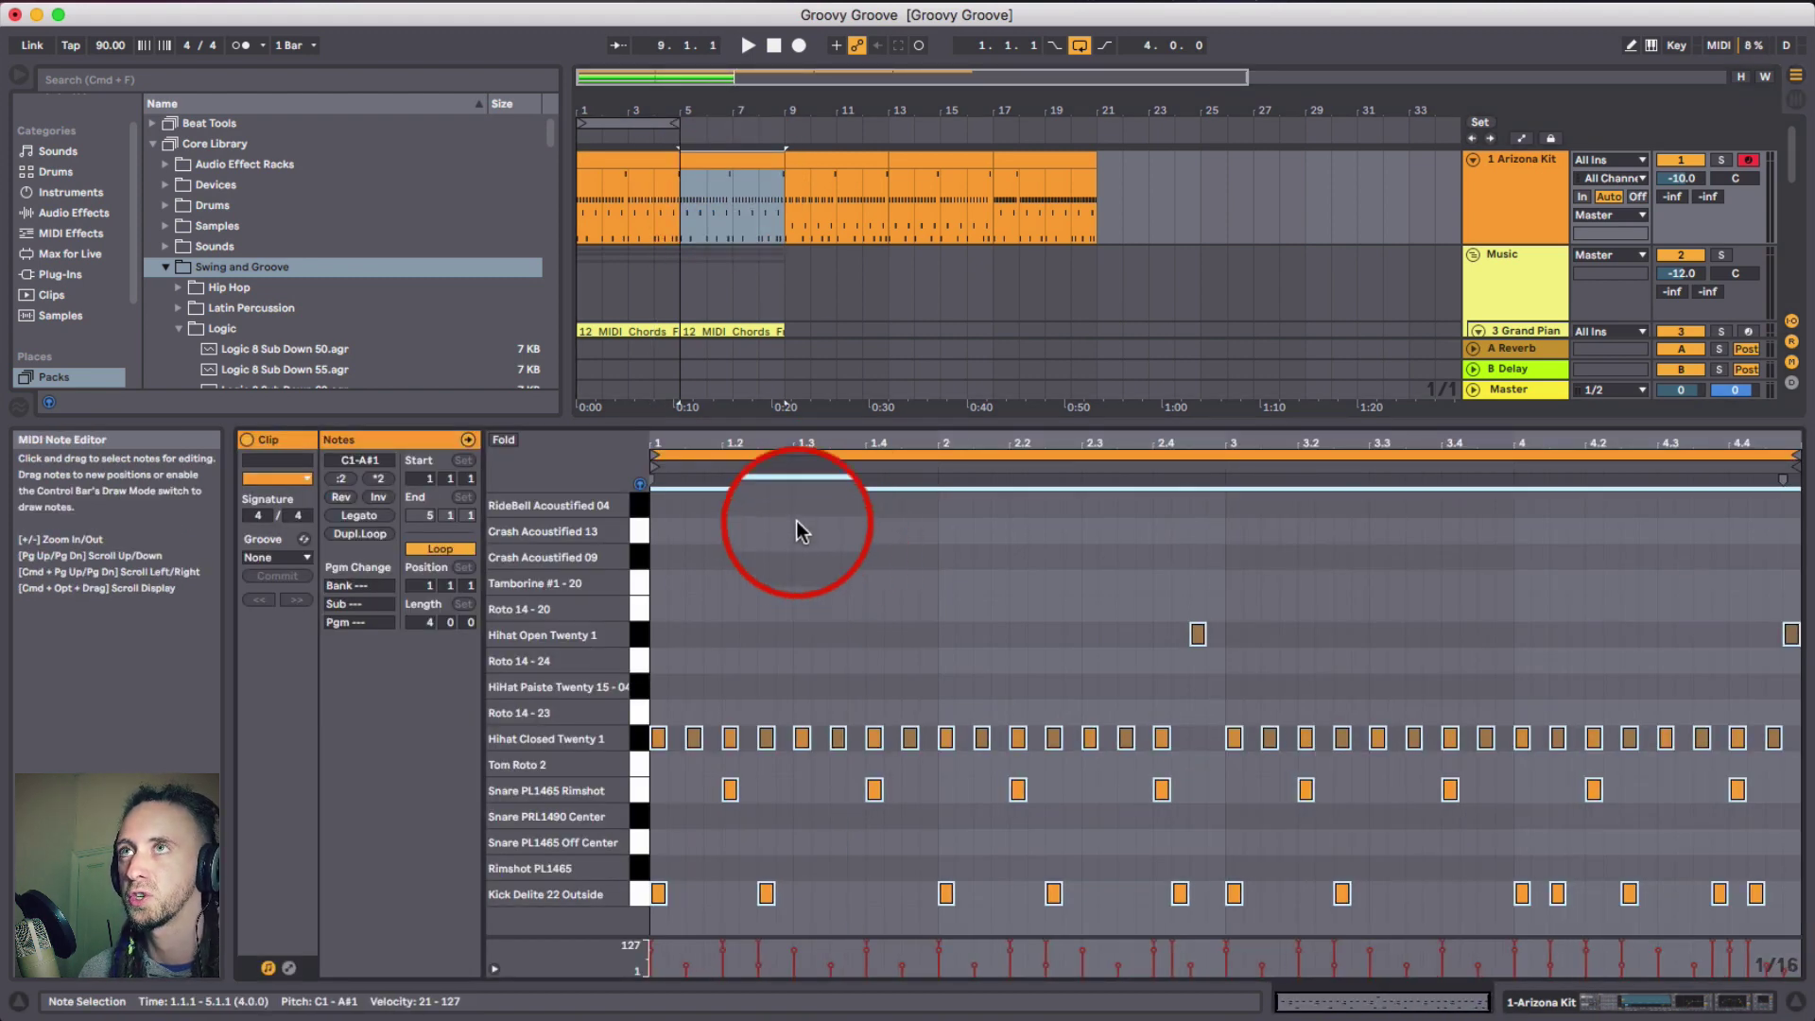
left_click(728, 154)
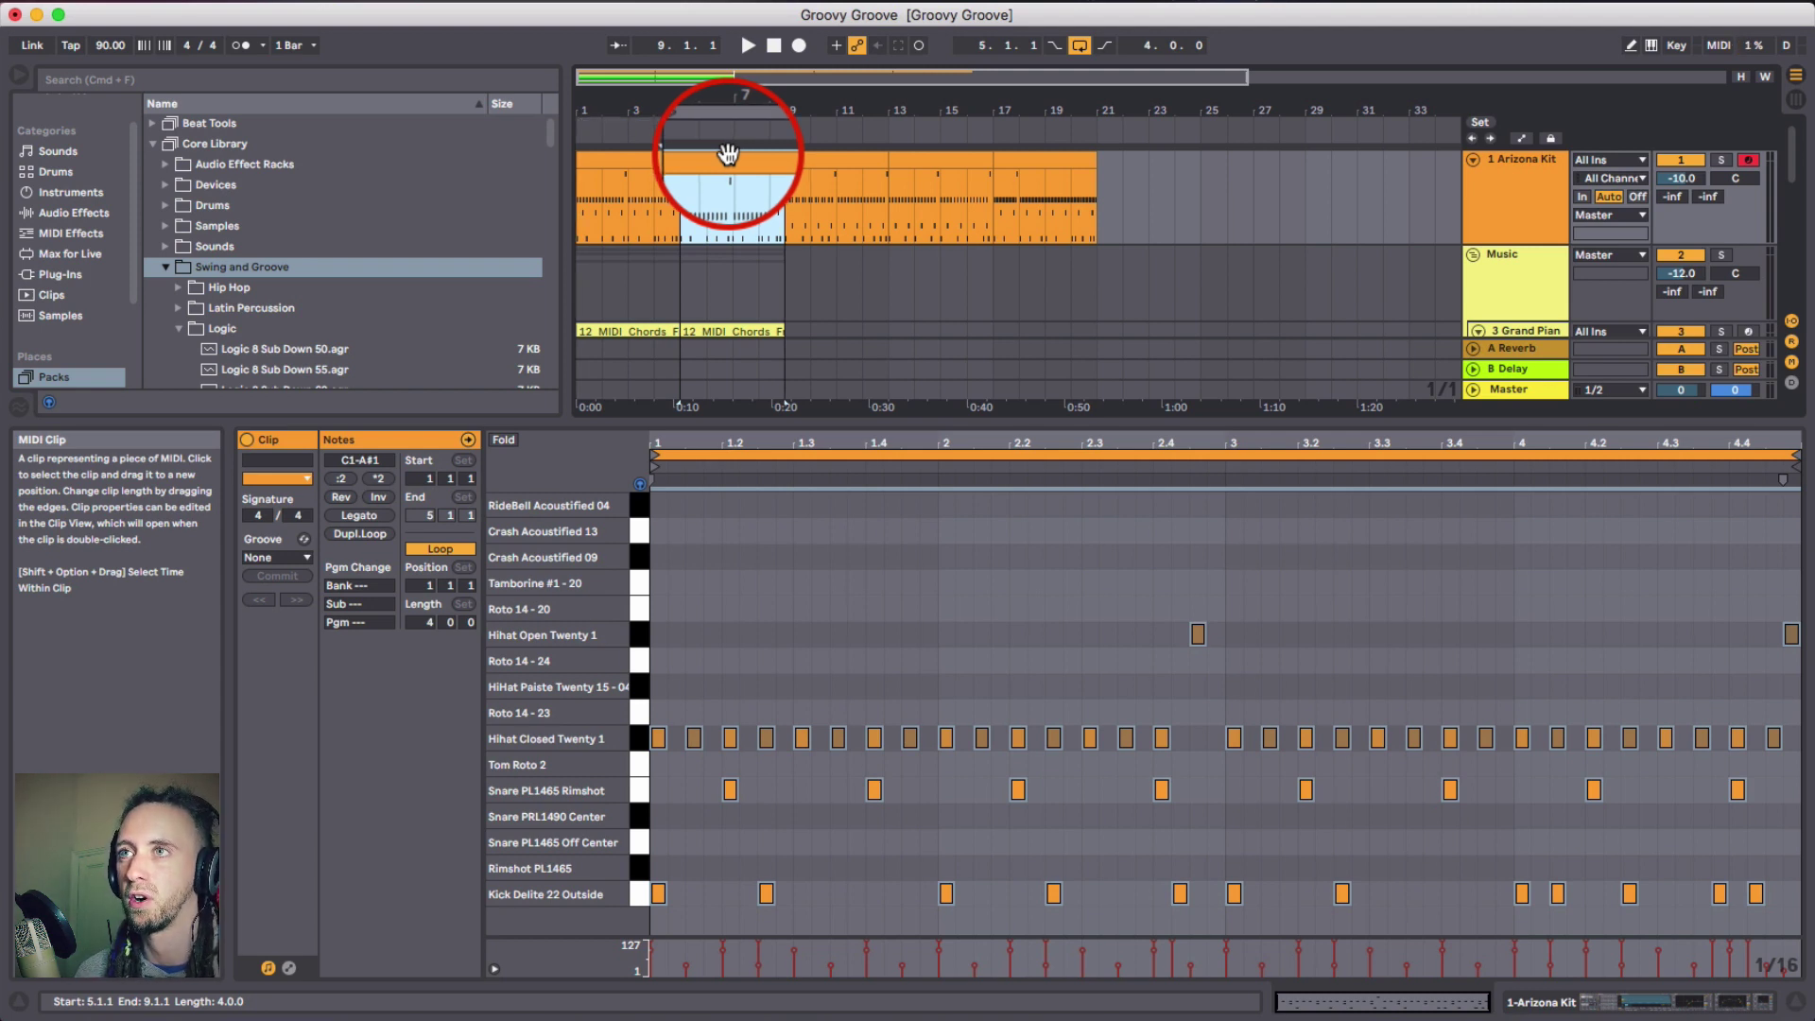
left_click(817, 501)
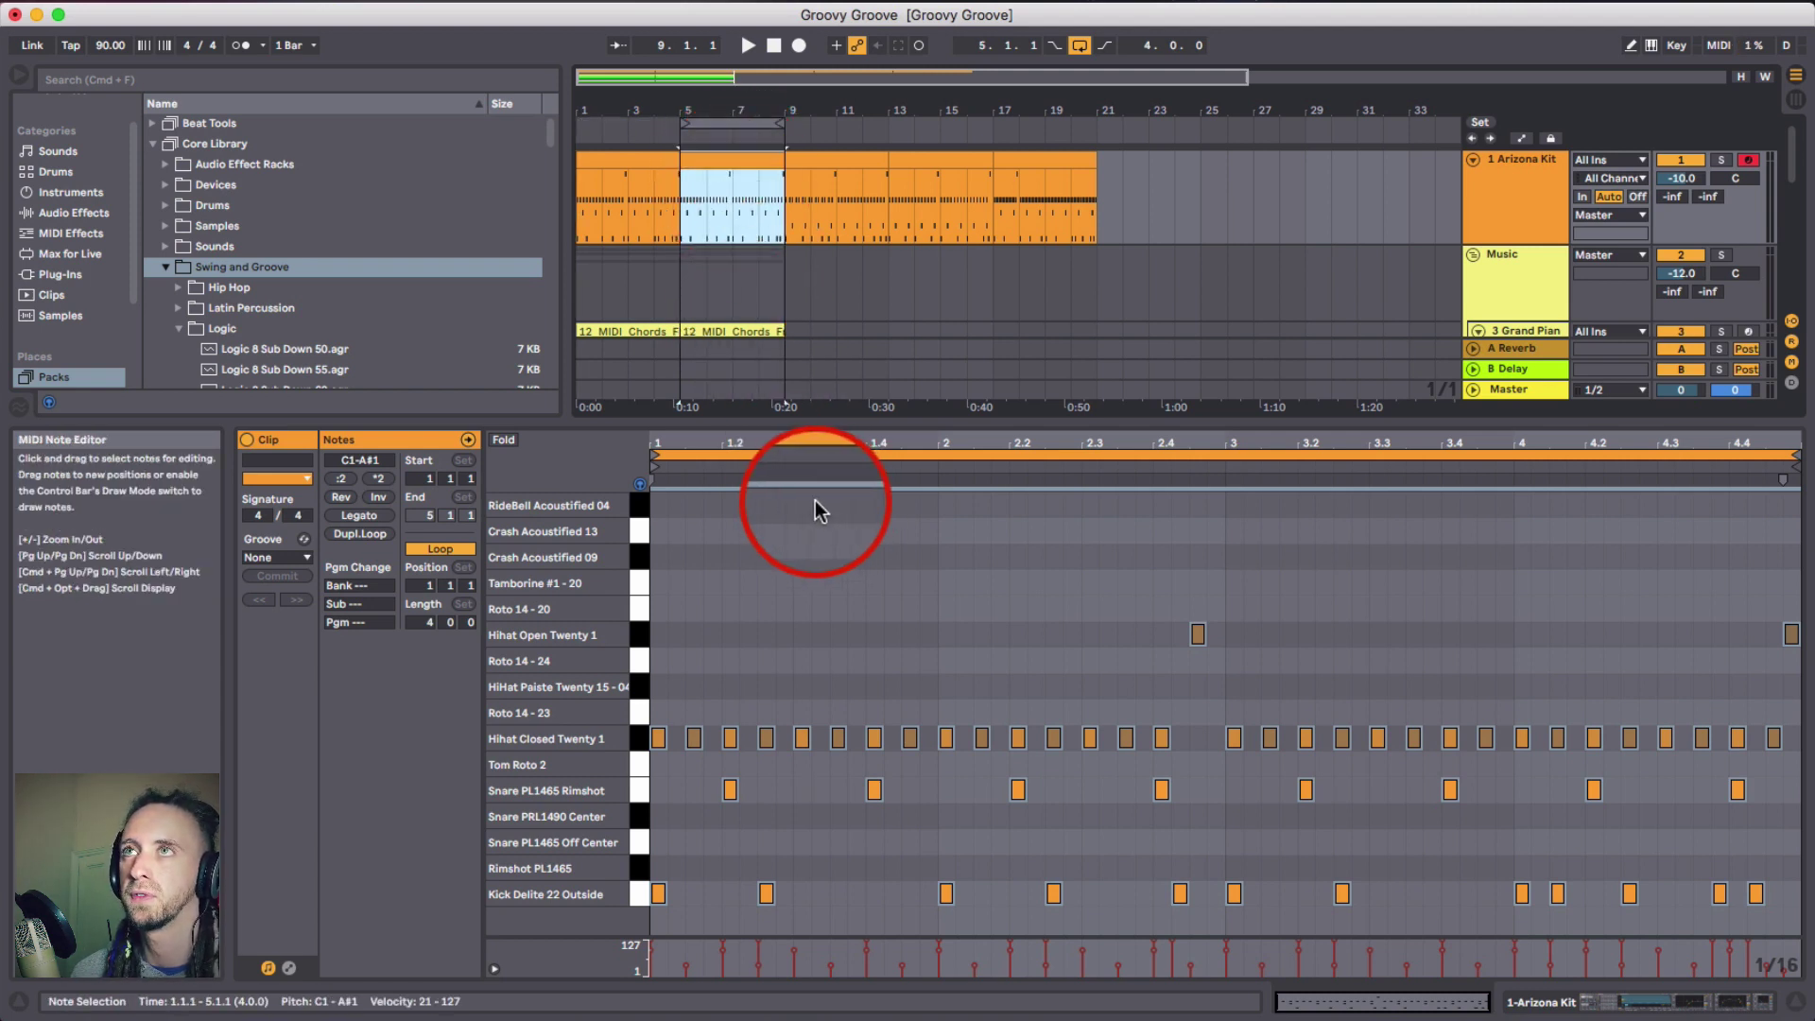
key("space")
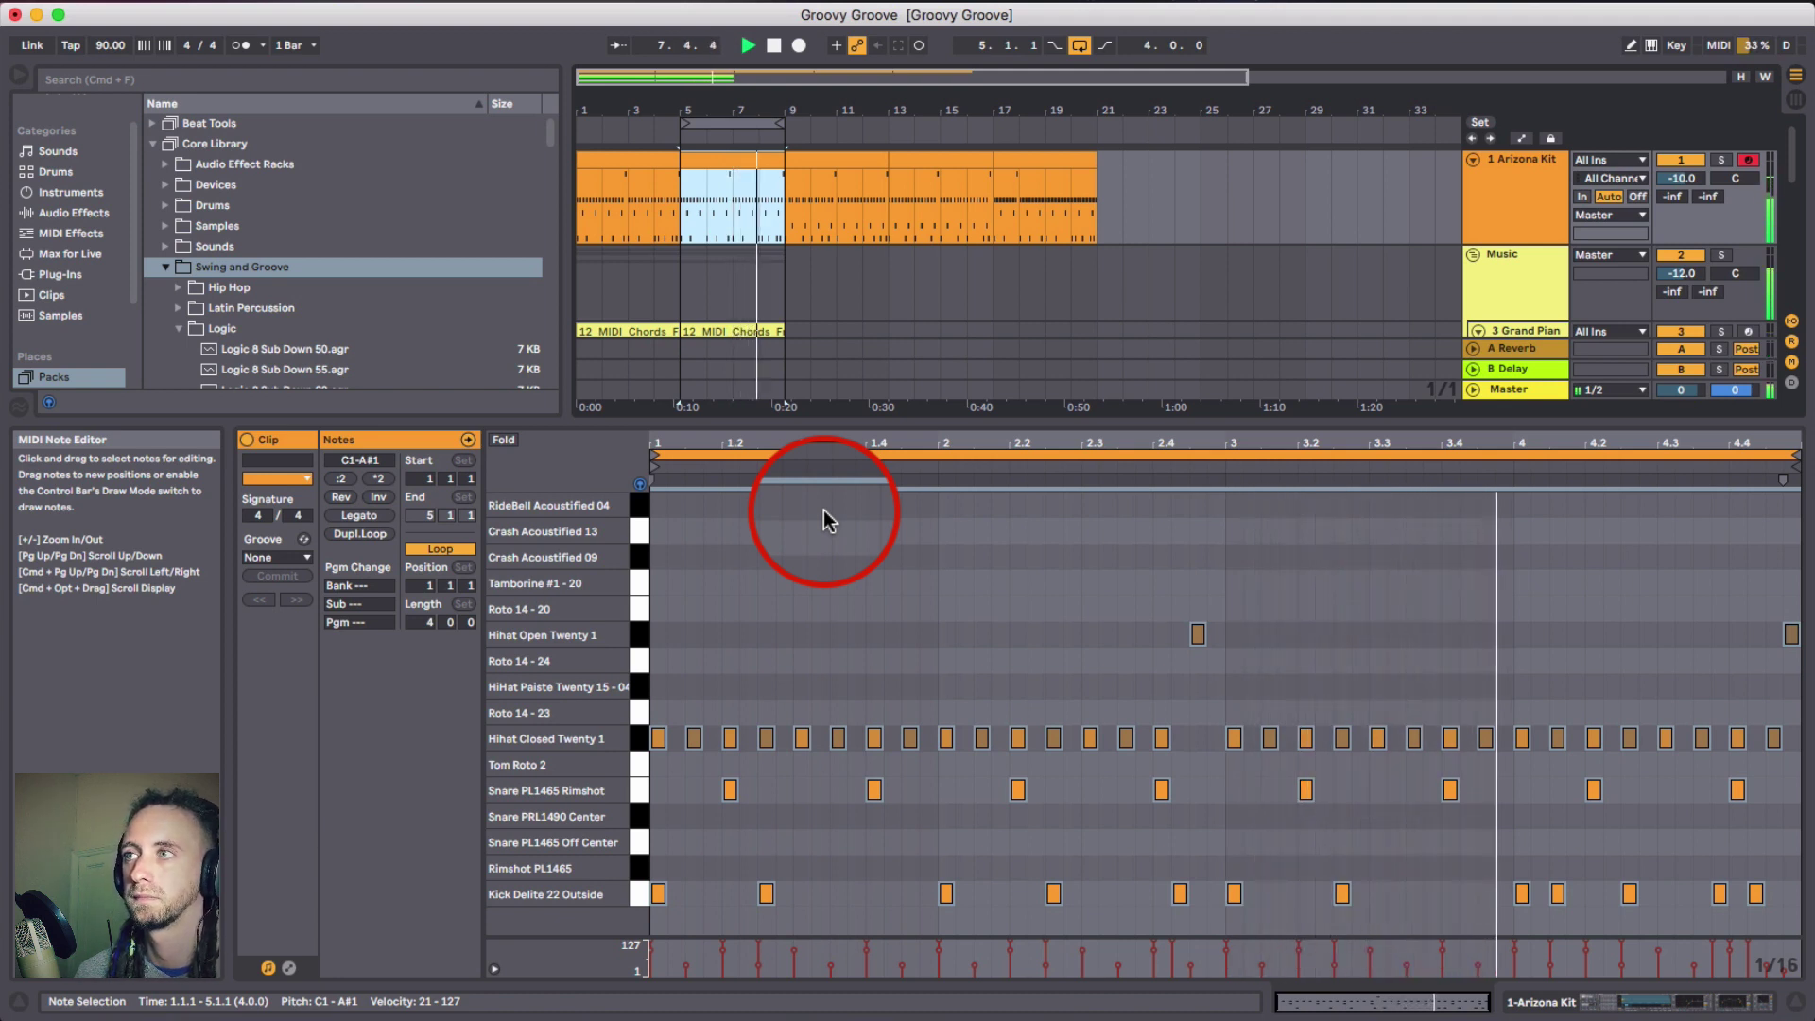
key("space")
left_click(639, 166)
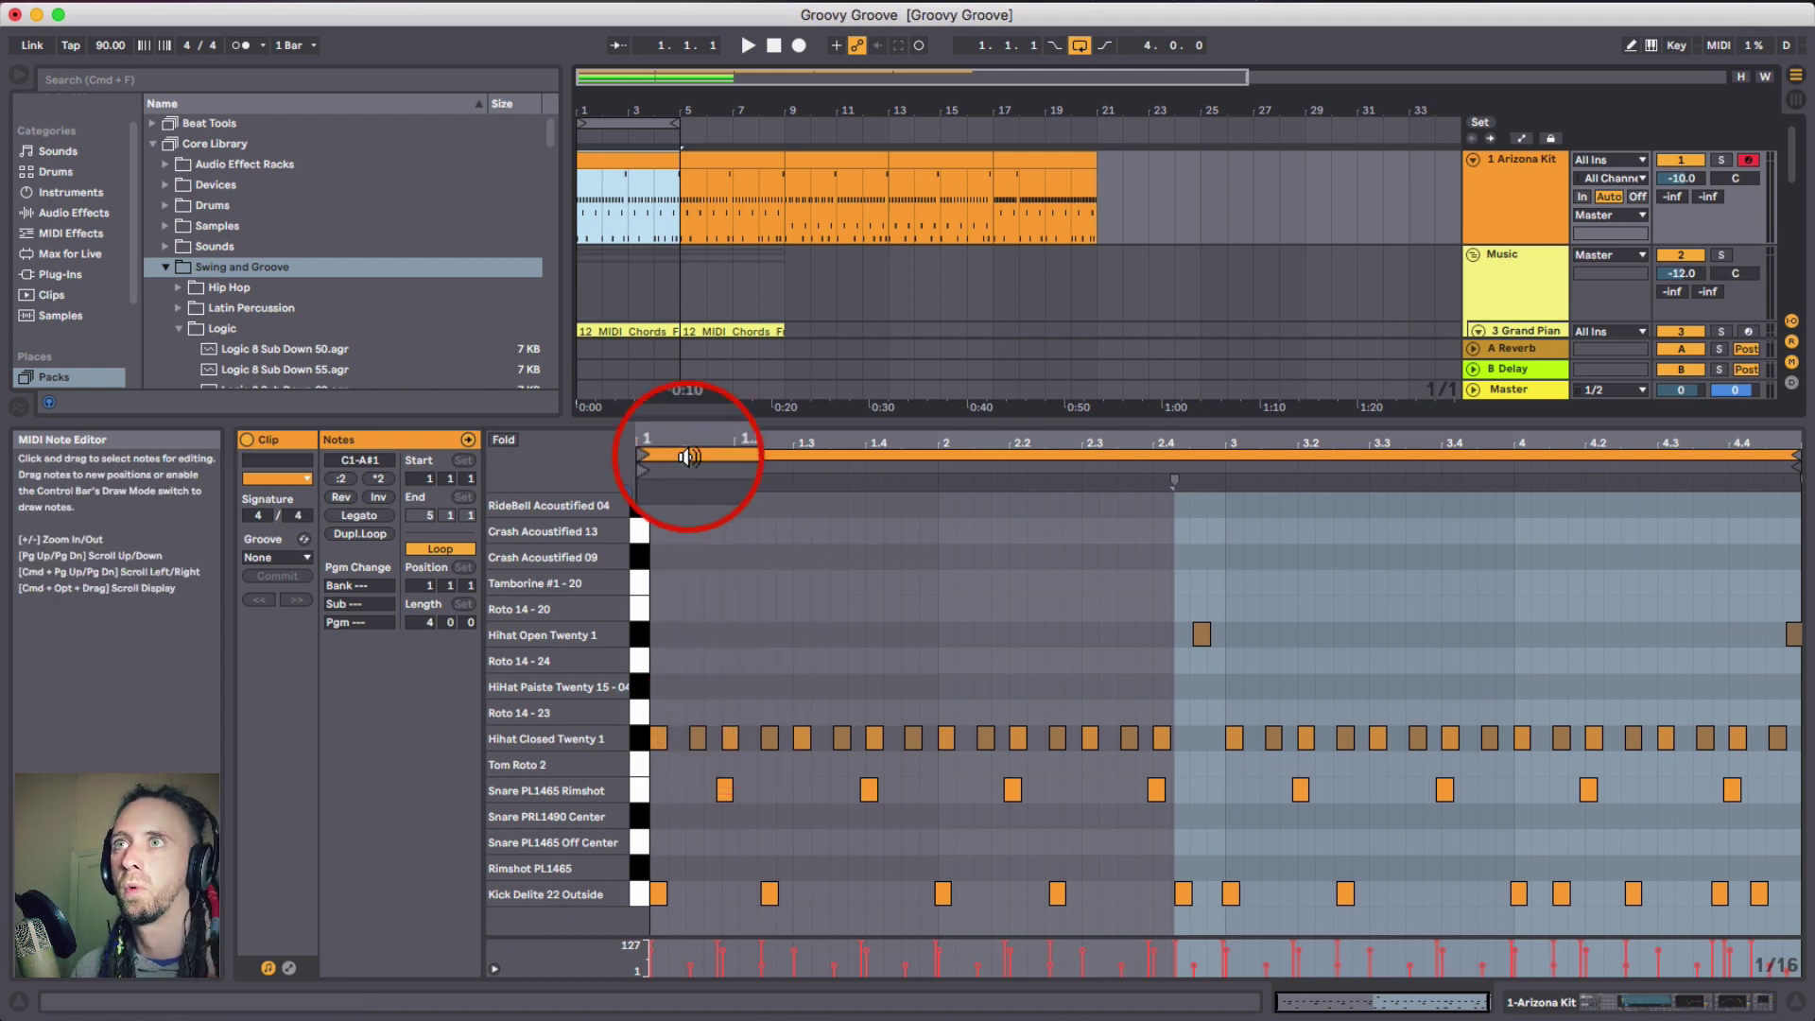
left_click(757, 615)
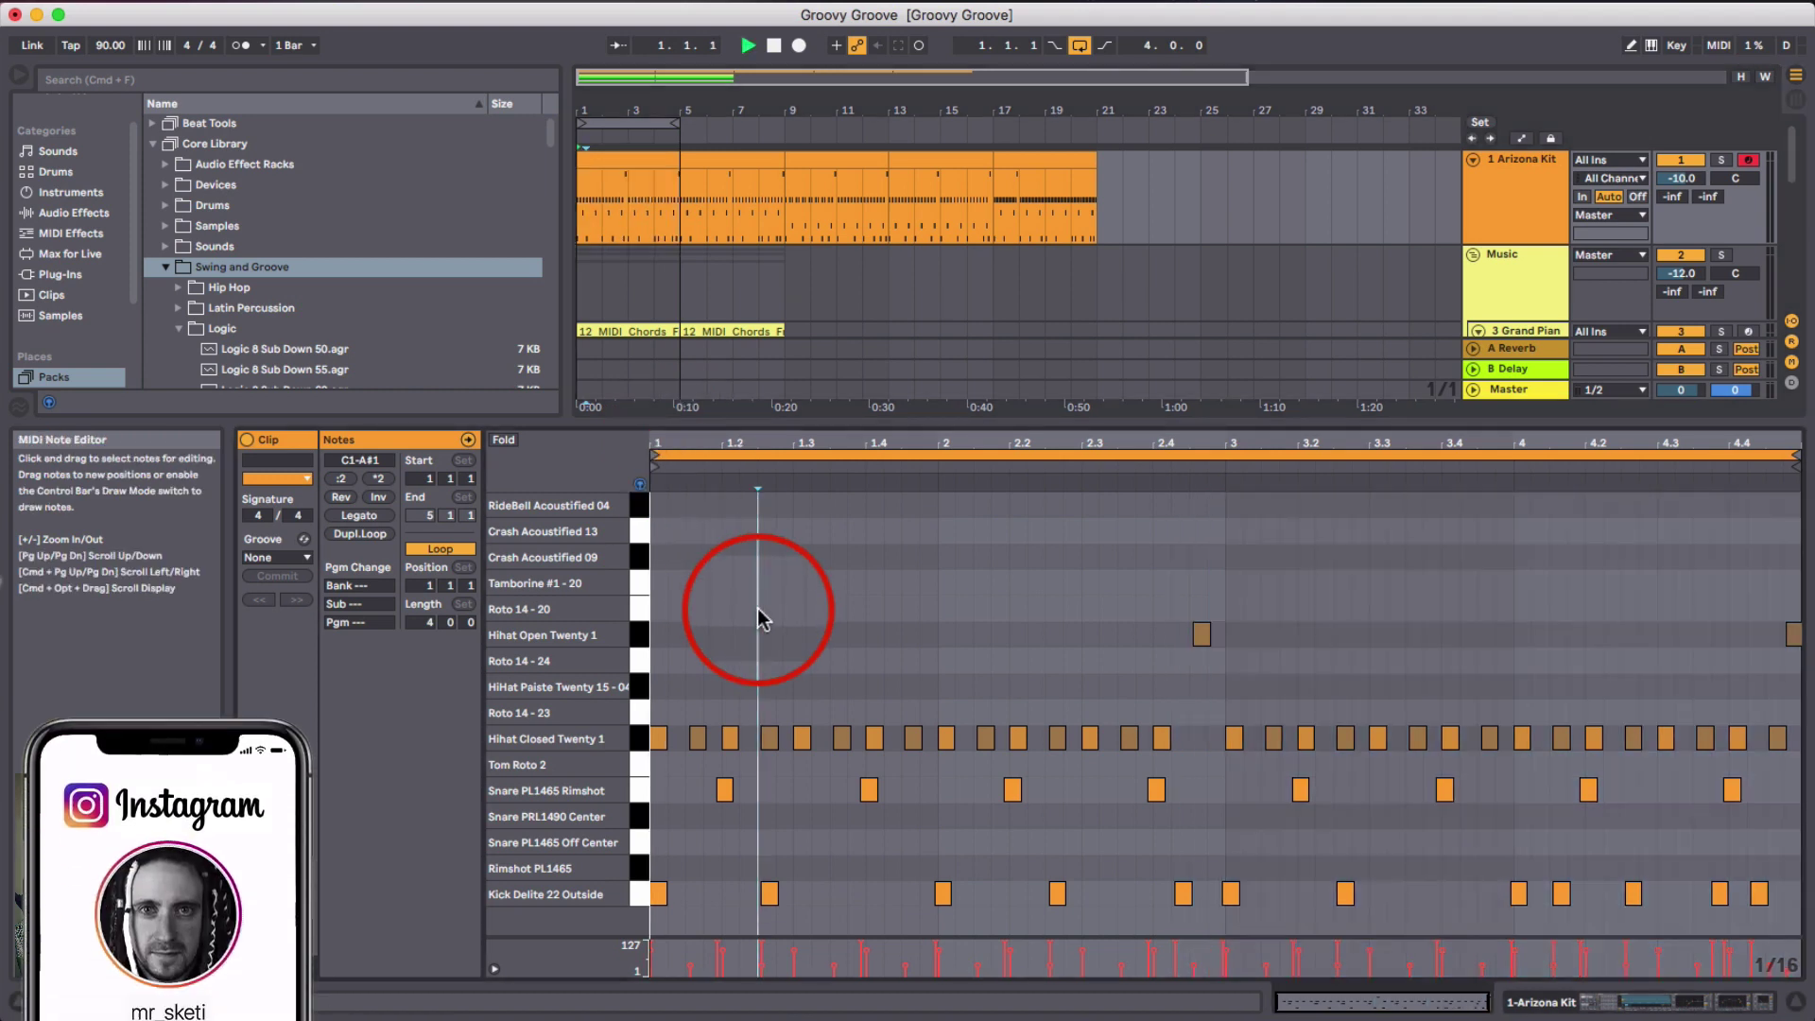
key("space")
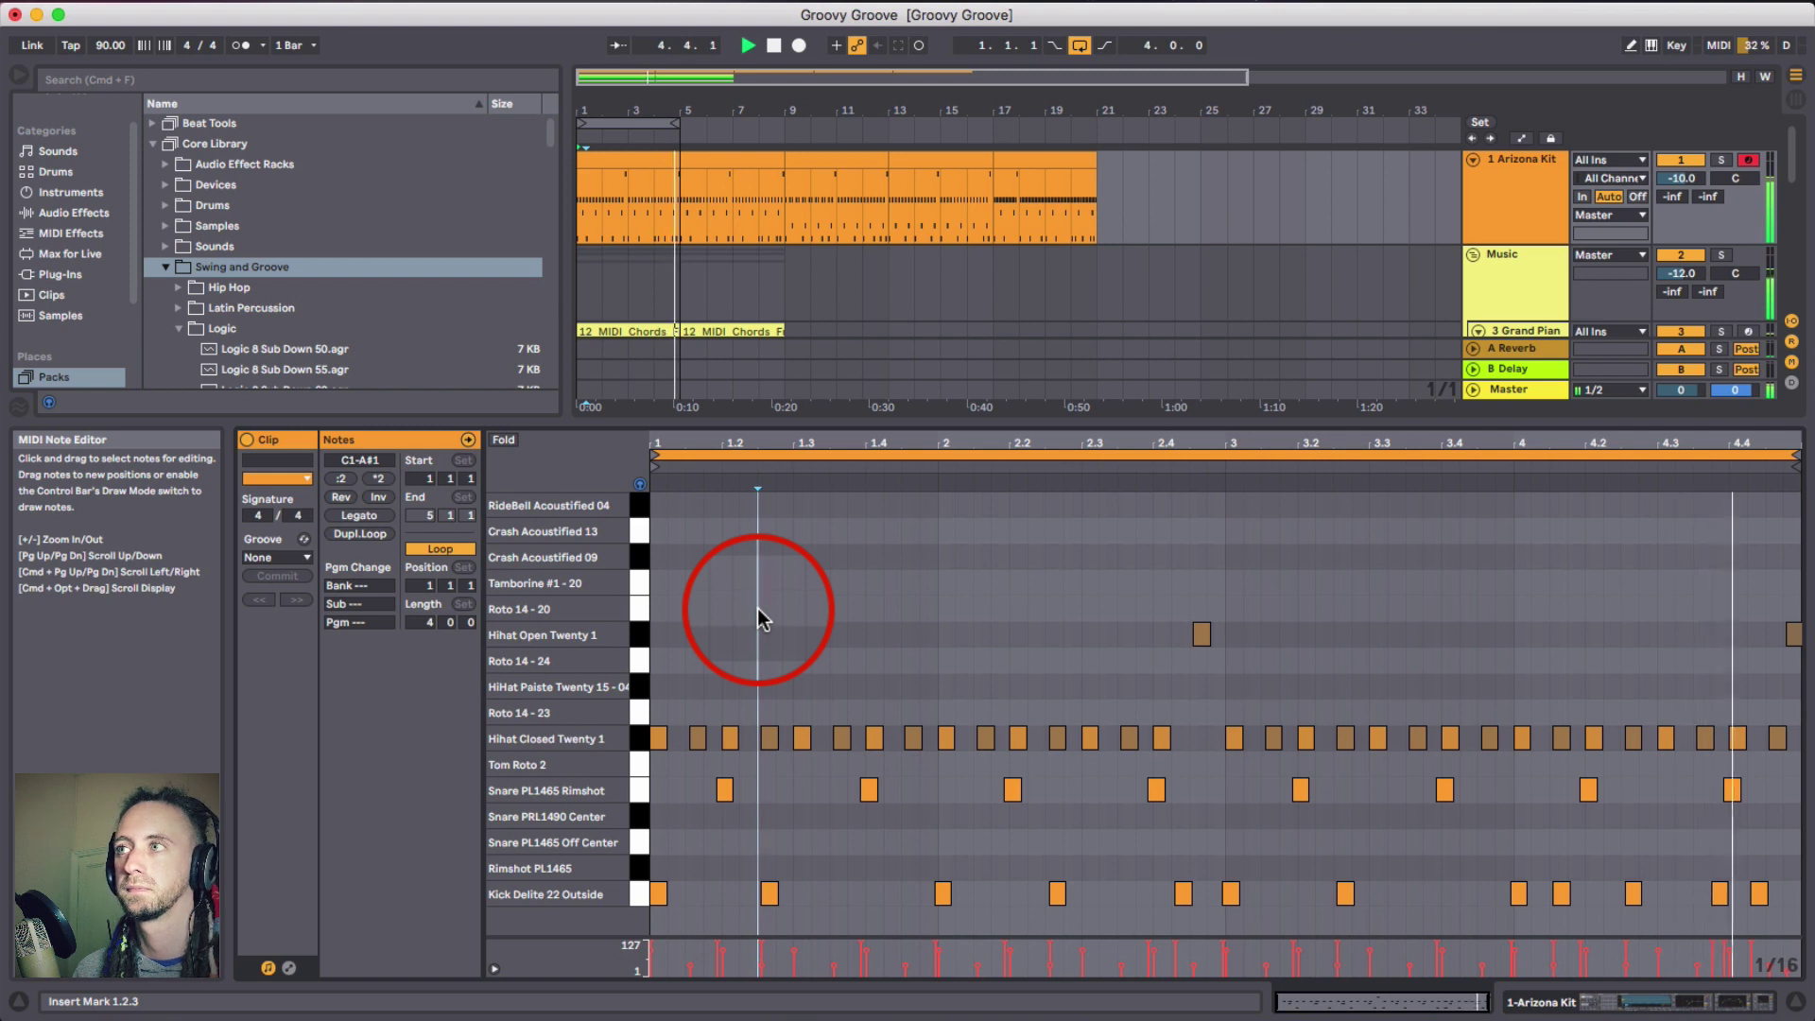
key("space")
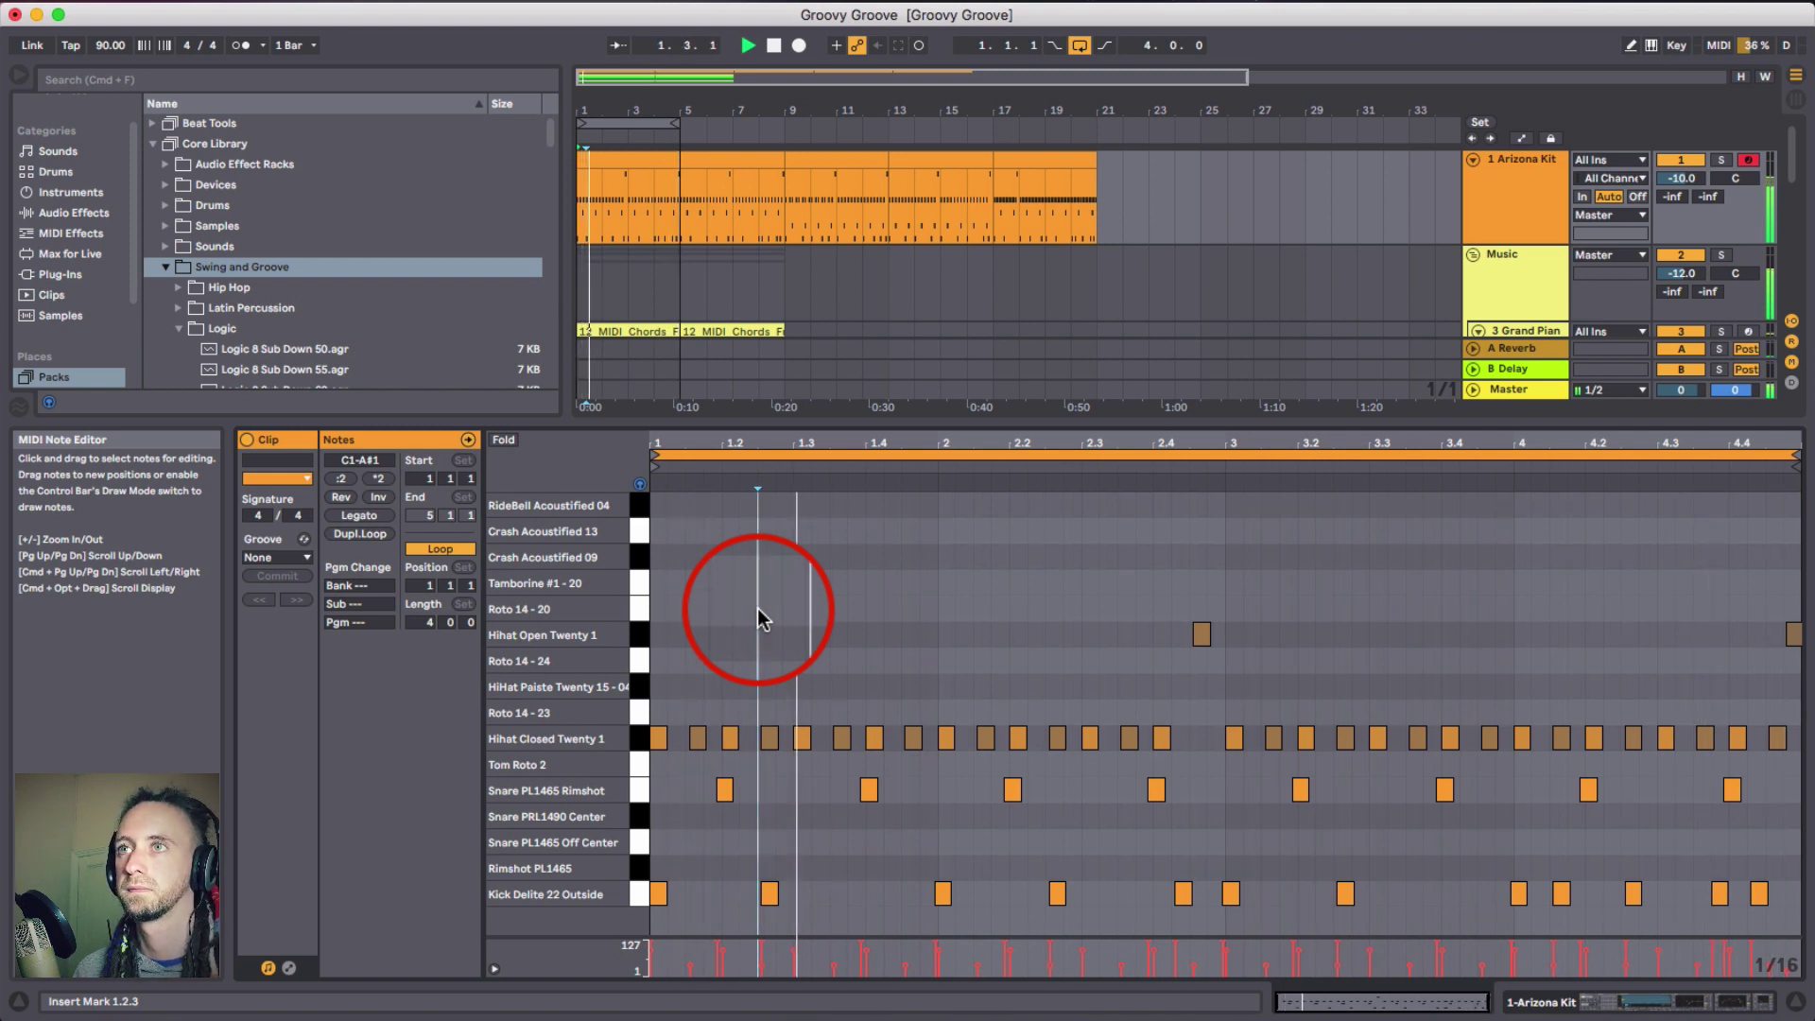